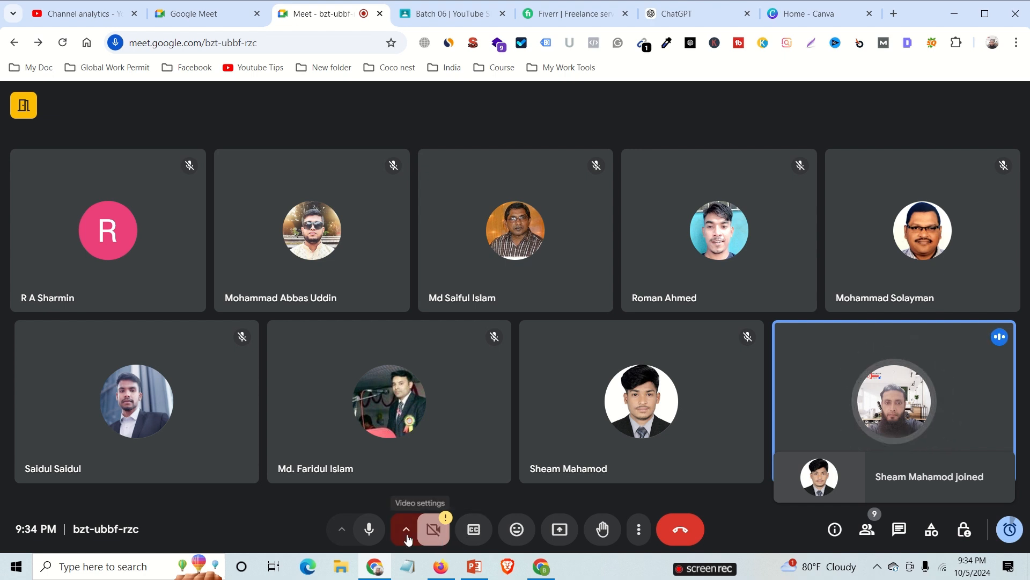
Step: Share the entire screen to the Meet call and hide the sharing notice
left_click(560, 531)
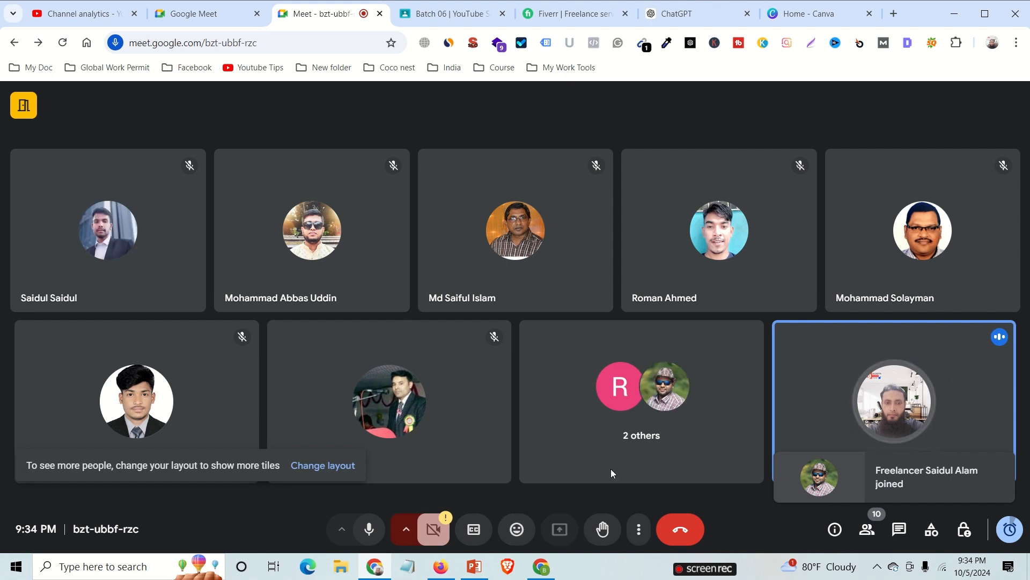
left_click(638, 128)
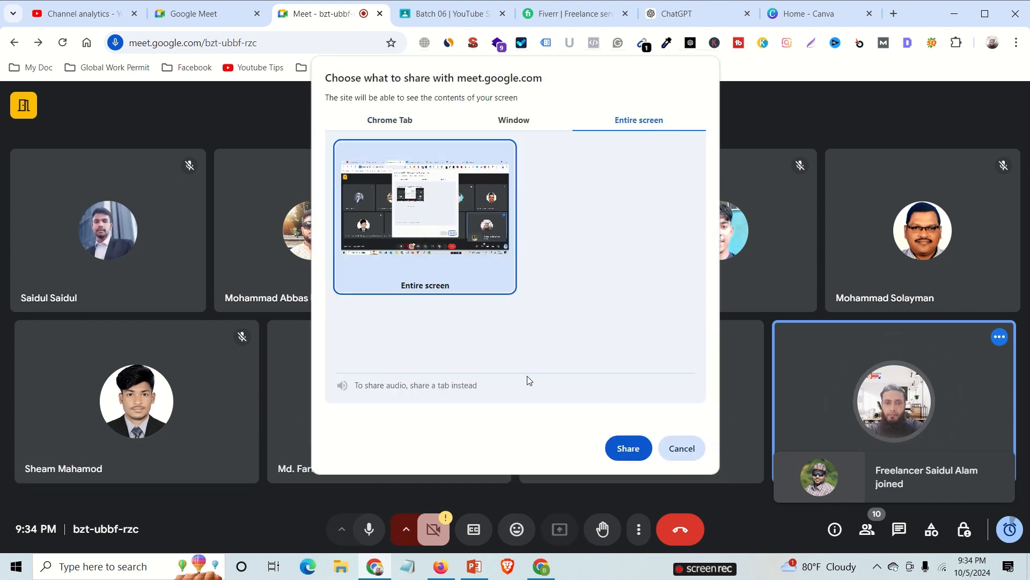
left_click(628, 447)
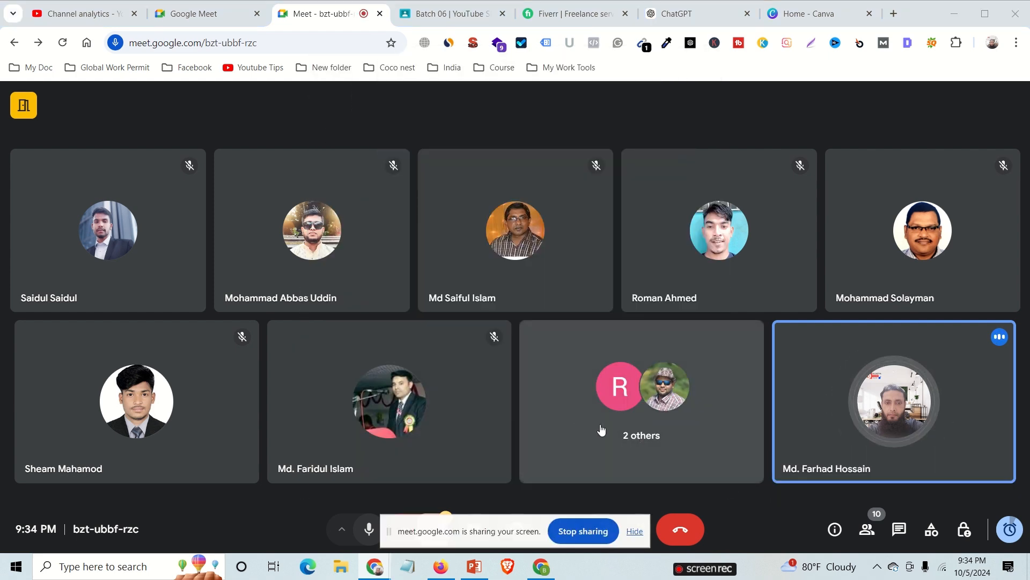
left_click(638, 531)
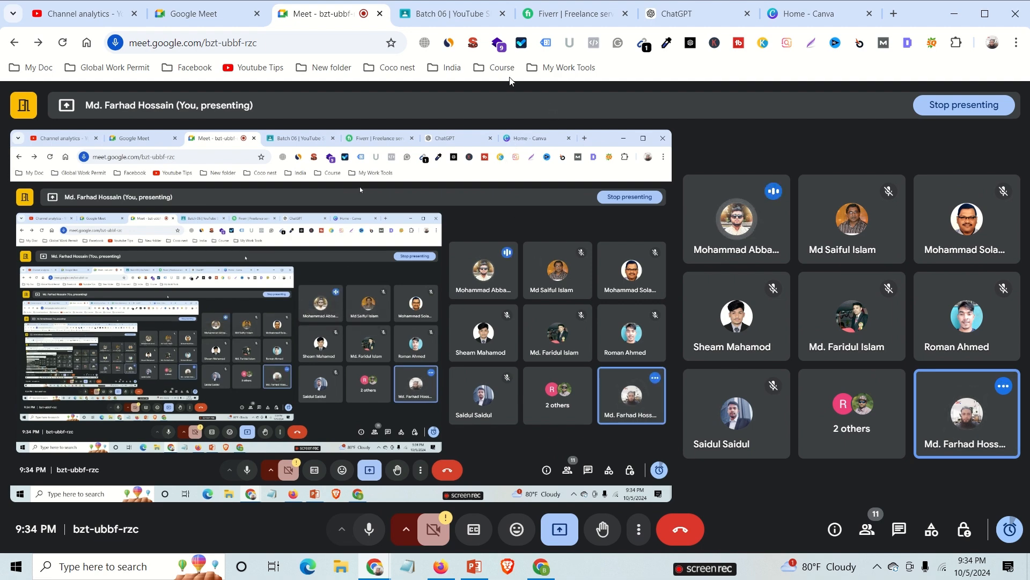
Step: Switch to the ChatGPT tab showing the AIPRM SEO prompt library
left_click(713, 18)
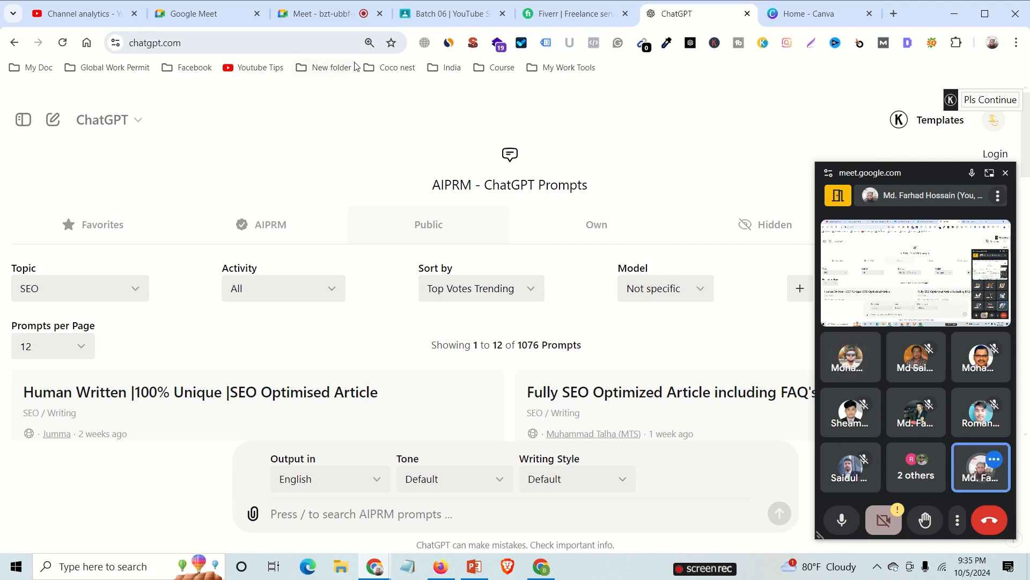
Step: Switch to the Batch 06 Classroom tab and open the 02.10.24 class recording
left_click(439, 15)
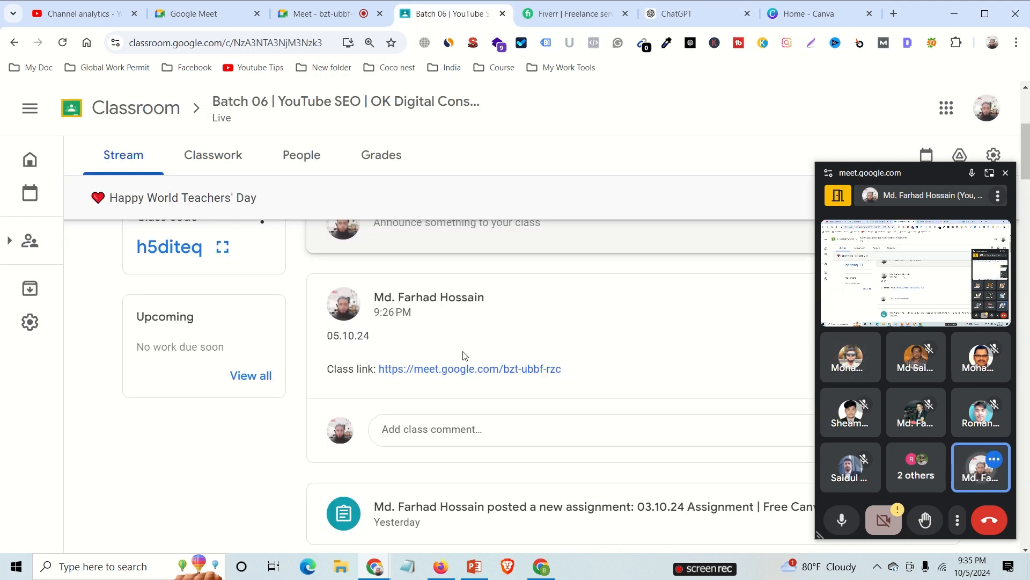
scroll(447, 374, "down", 10)
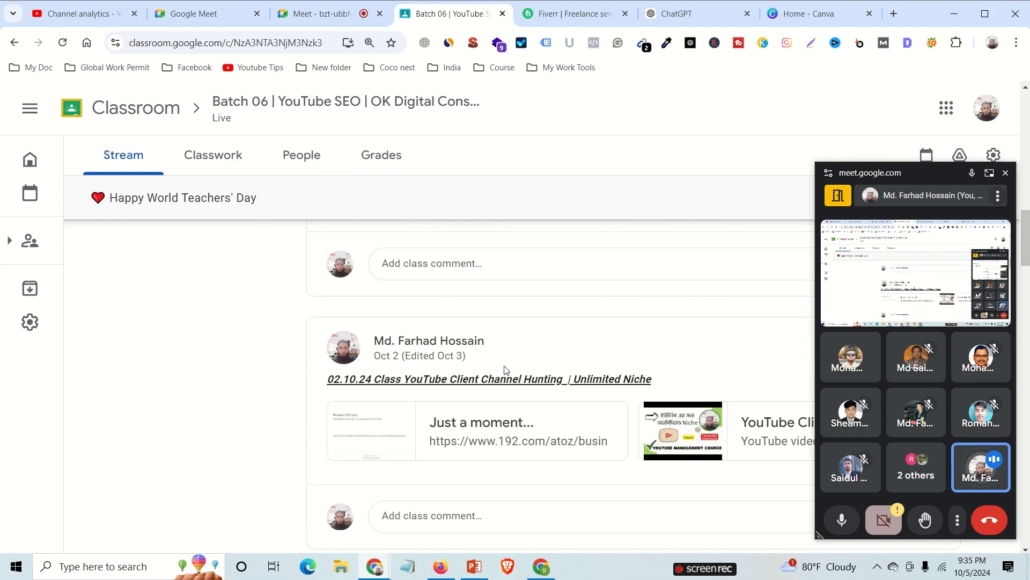
scroll(598, 404, "up", 5)
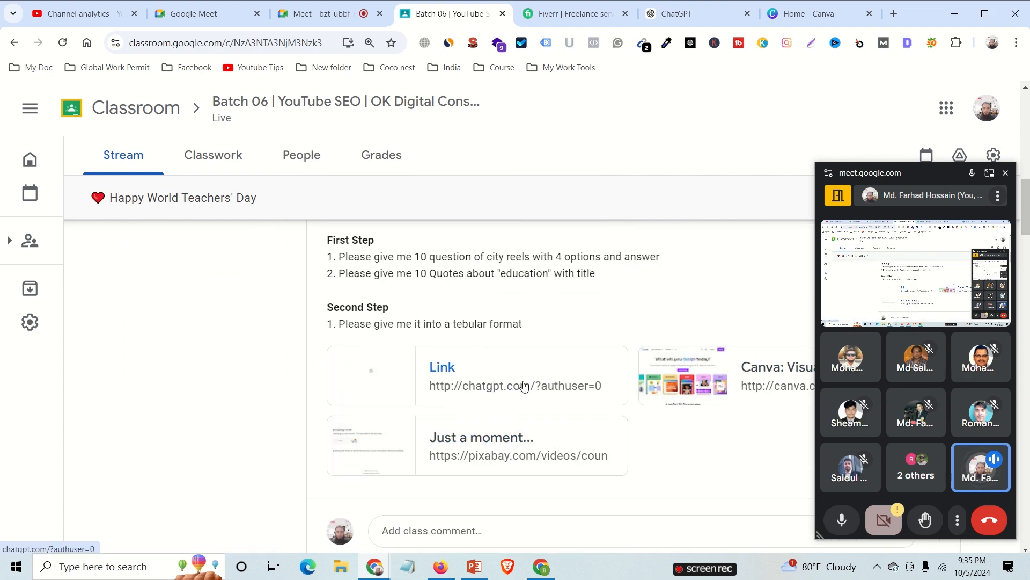
scroll(525, 385, "down", 5)
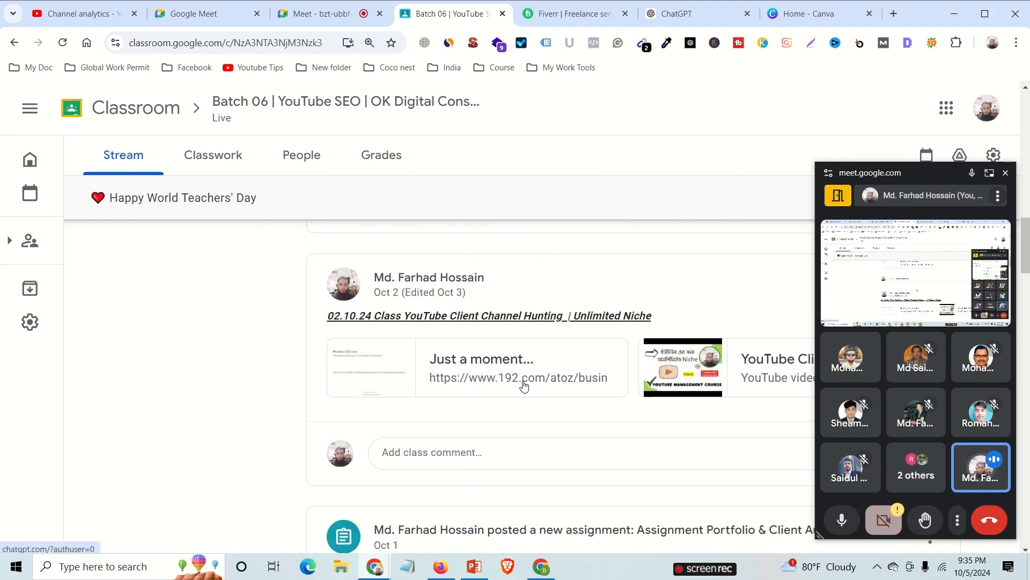
left_click(765, 365)
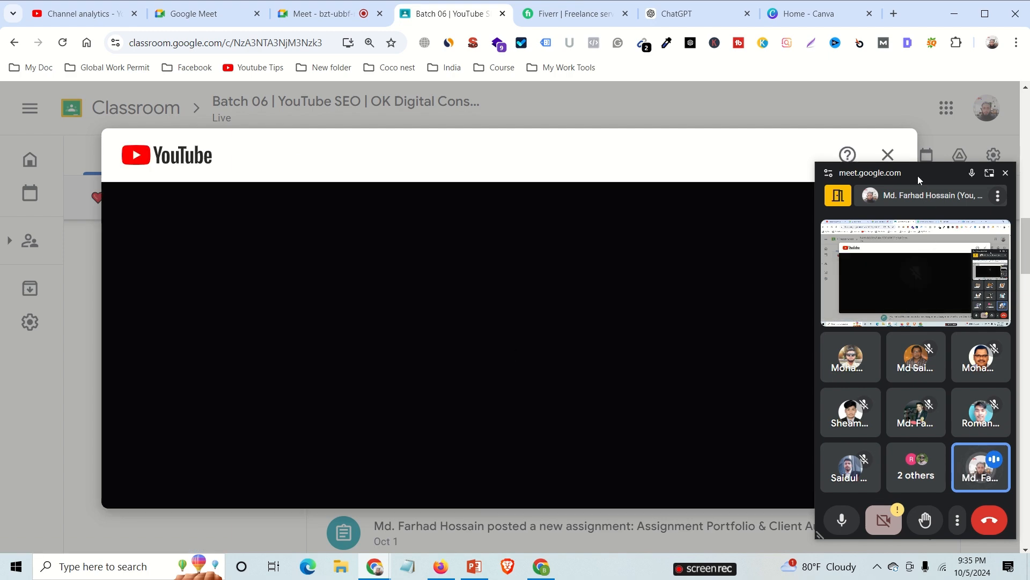
Step: Pause the recording, close the extra YouTube tab, and move the meeting preview back right
left_click_drag(918, 175, 95, 156)
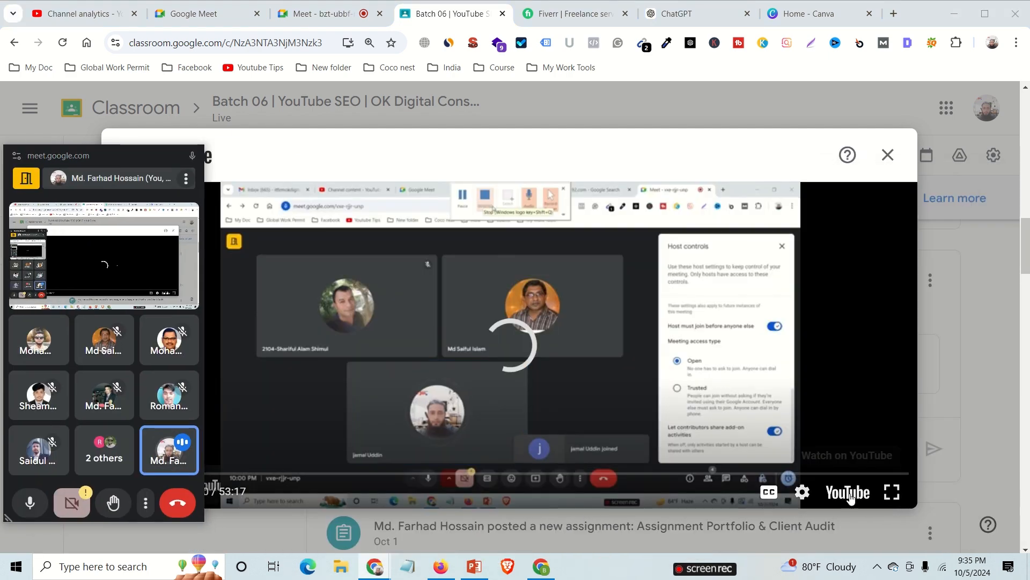
left_click(250, 440)
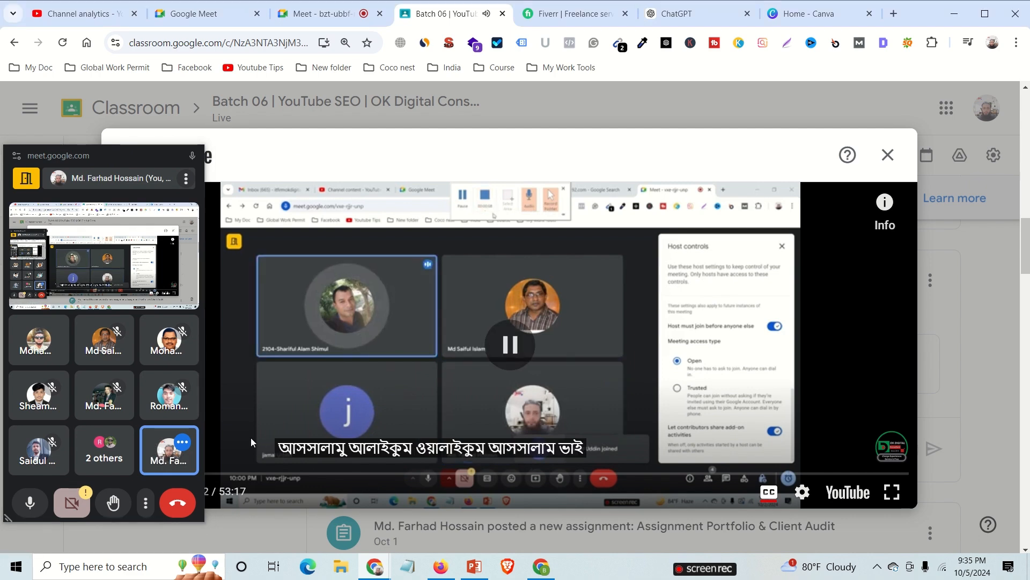
left_click(840, 494)
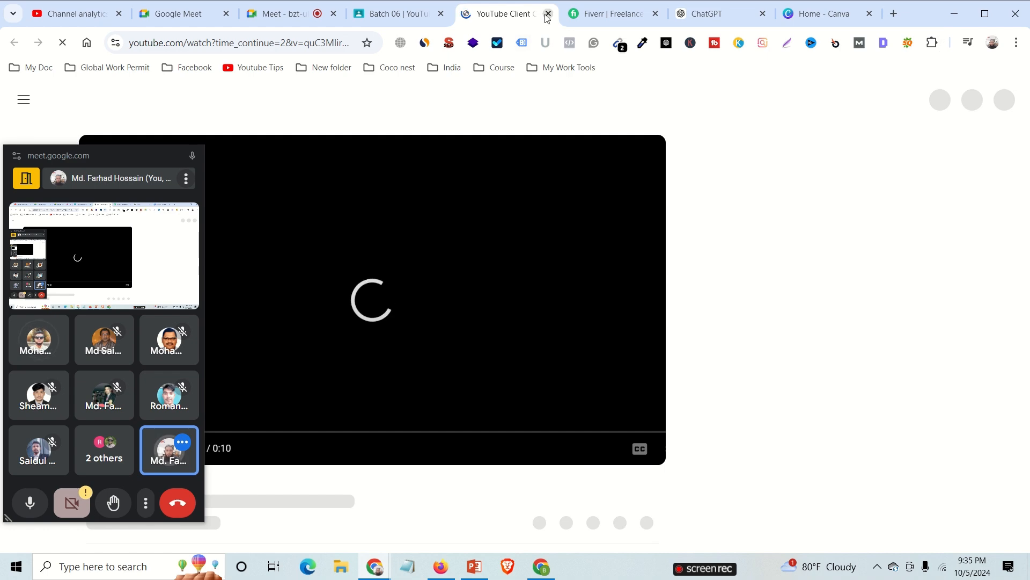
key("ctrl+w")
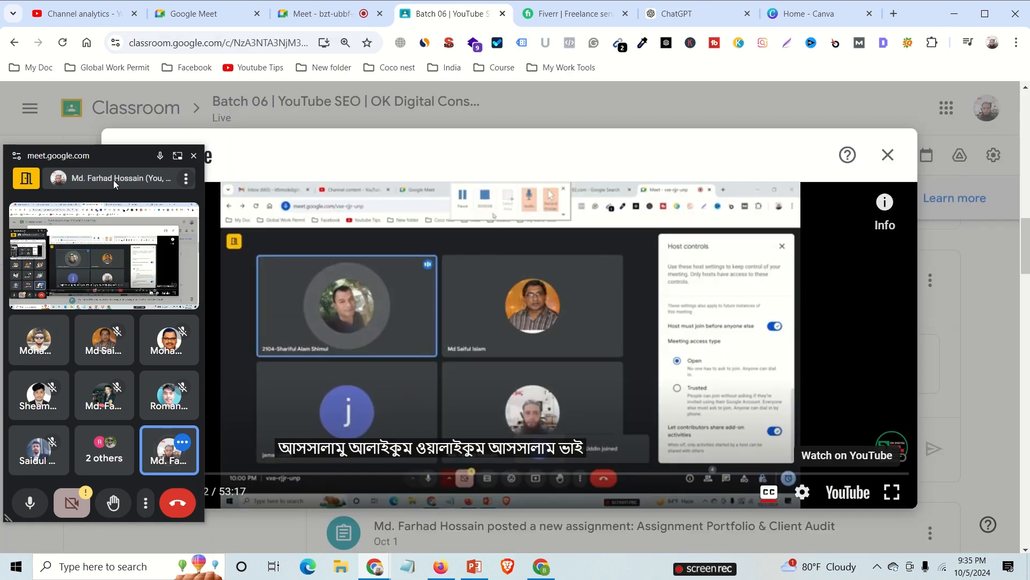
left_click_drag(79, 160, 889, 202)
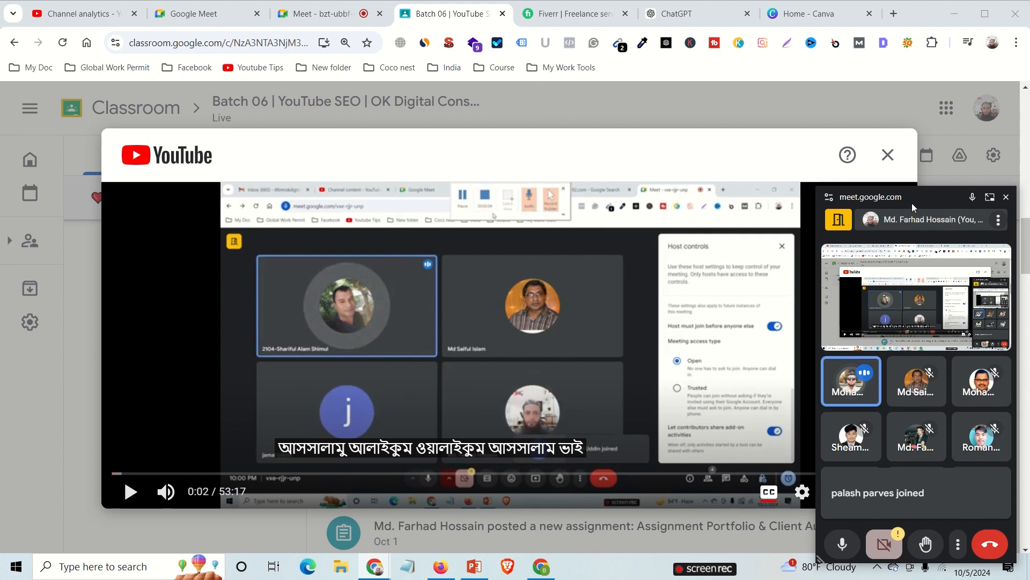
left_click_drag(912, 203, 923, 202)
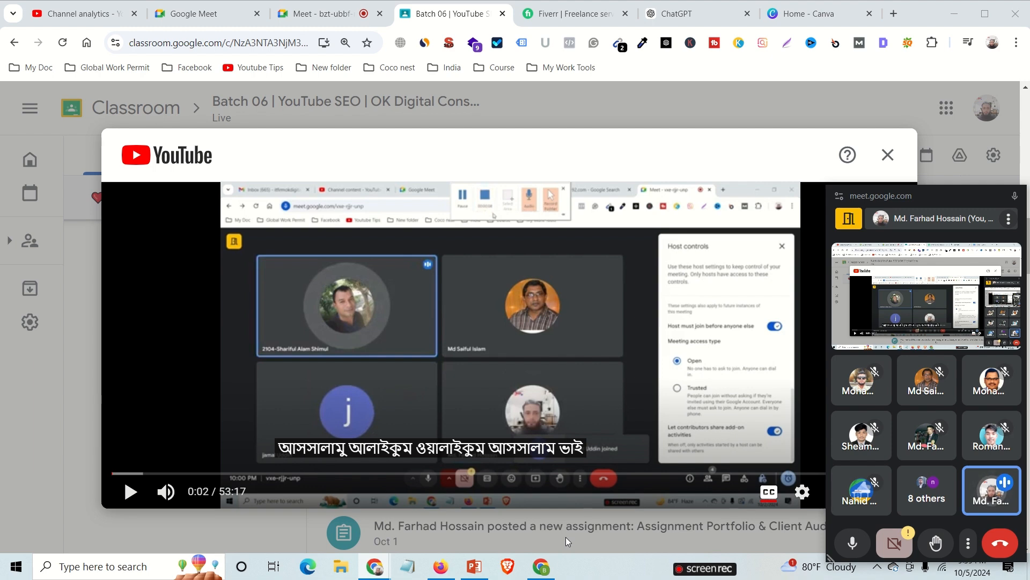
Step: Open the Fiverr homepage in a new Firefox tab from the Facebook window
left_click(441, 567)
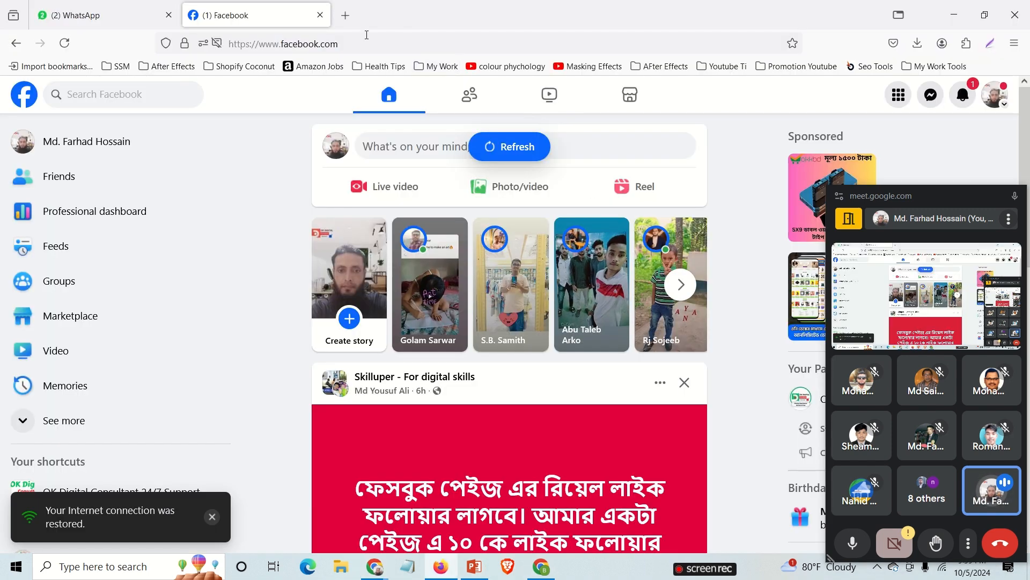
left_click(345, 15)
left_click(367, 46)
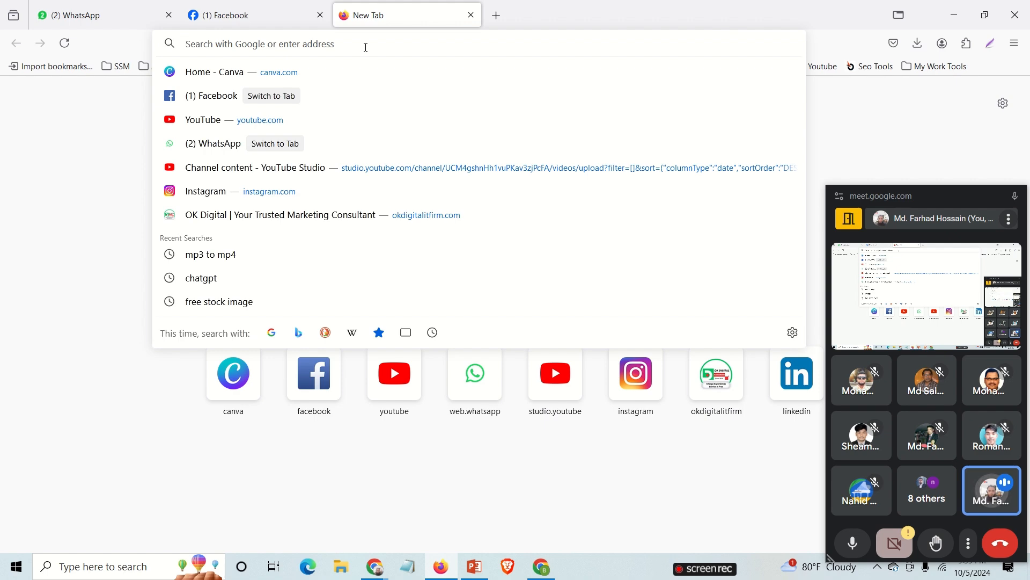
type("fiverr.com")
key("Return")
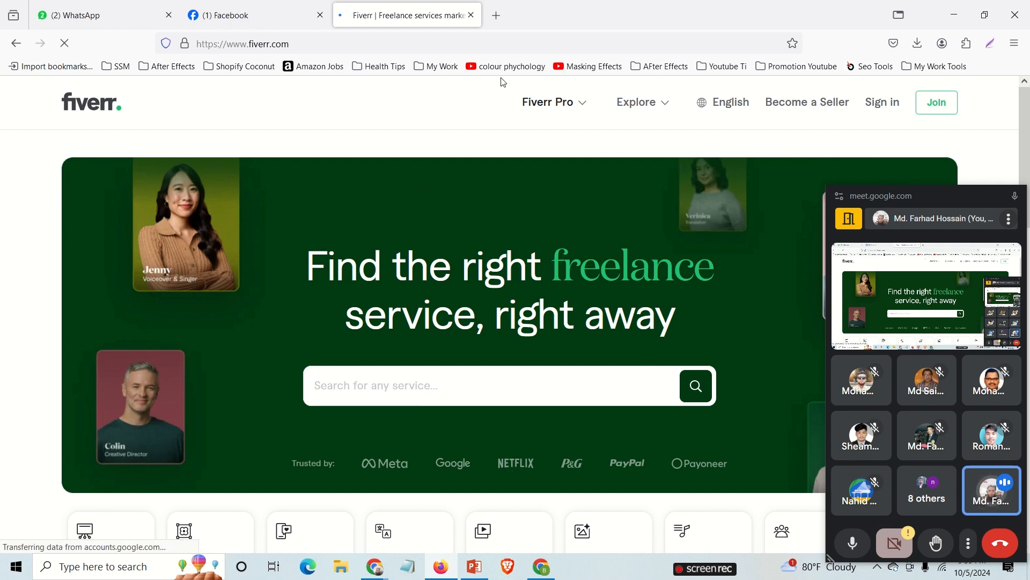
Step: Close the Firefox Fiverr tab and switch to the Chrome window showing Fiverr
left_click_drag(884, 188, 871, 225)
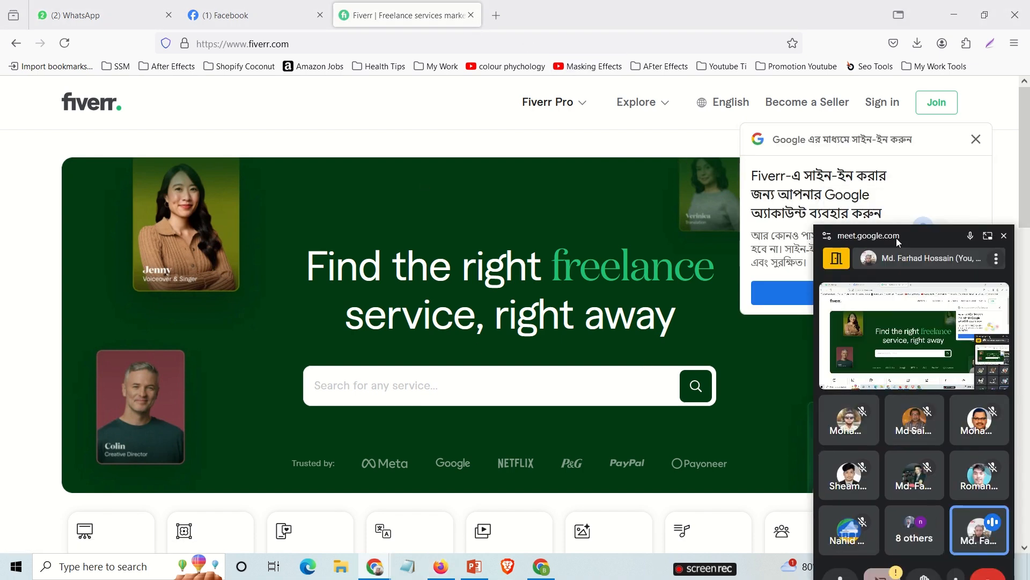
left_click(472, 15)
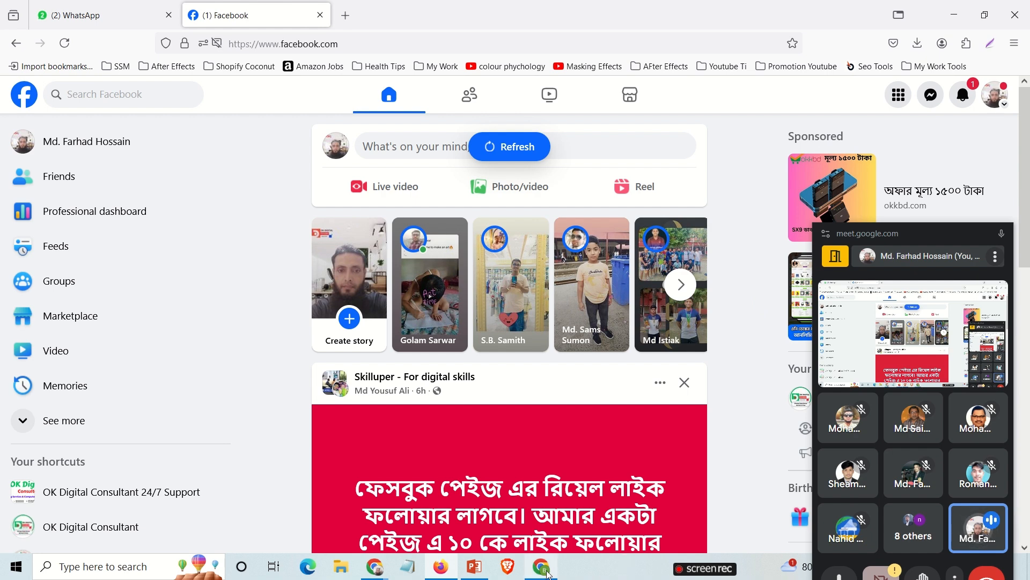
mouse_move(549, 574)
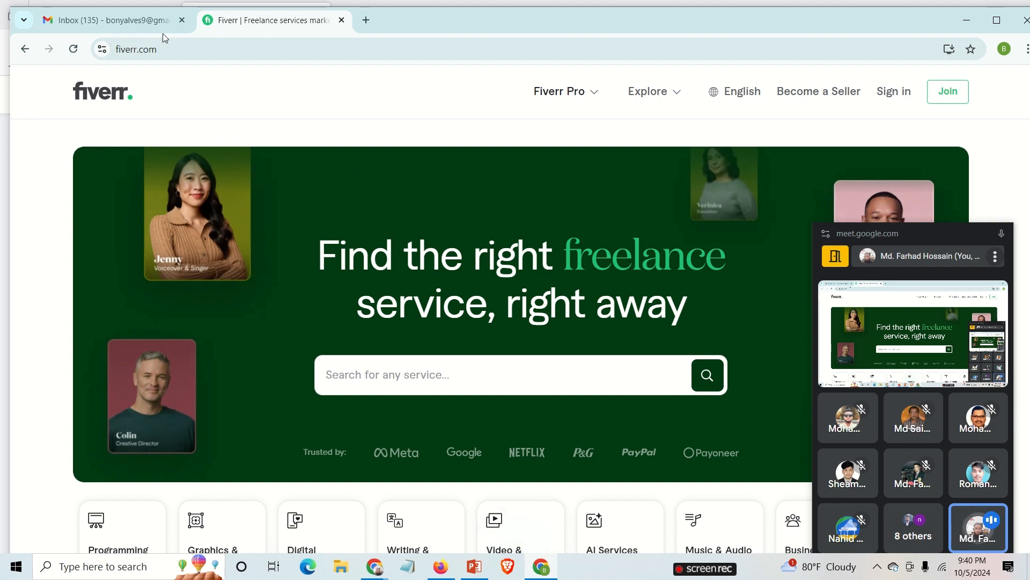
Step: Open kwork.com in a new Chrome tab beside Fiverr, briefly checking the Fiverr tab
left_click(366, 20)
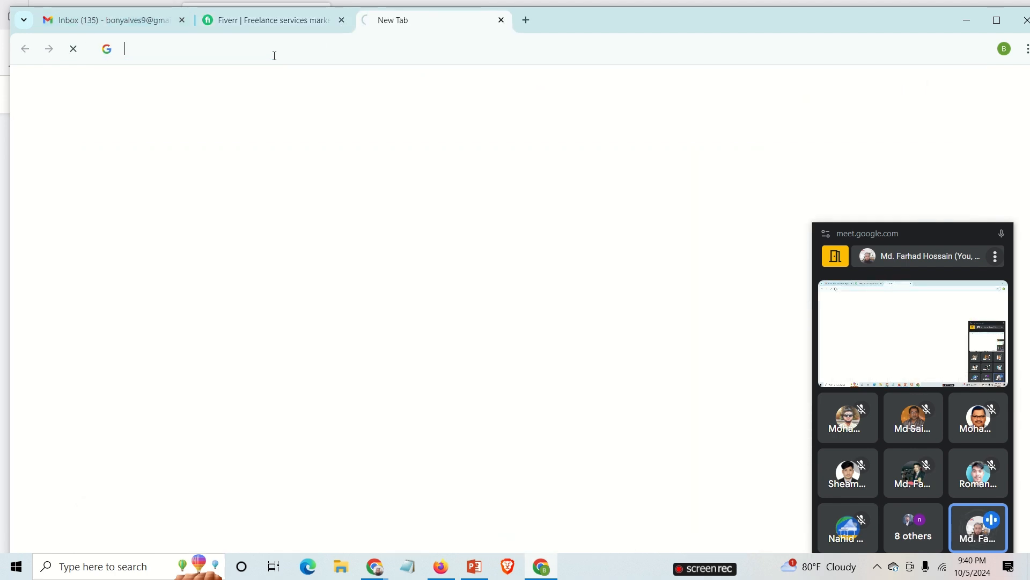
type("kwork.com")
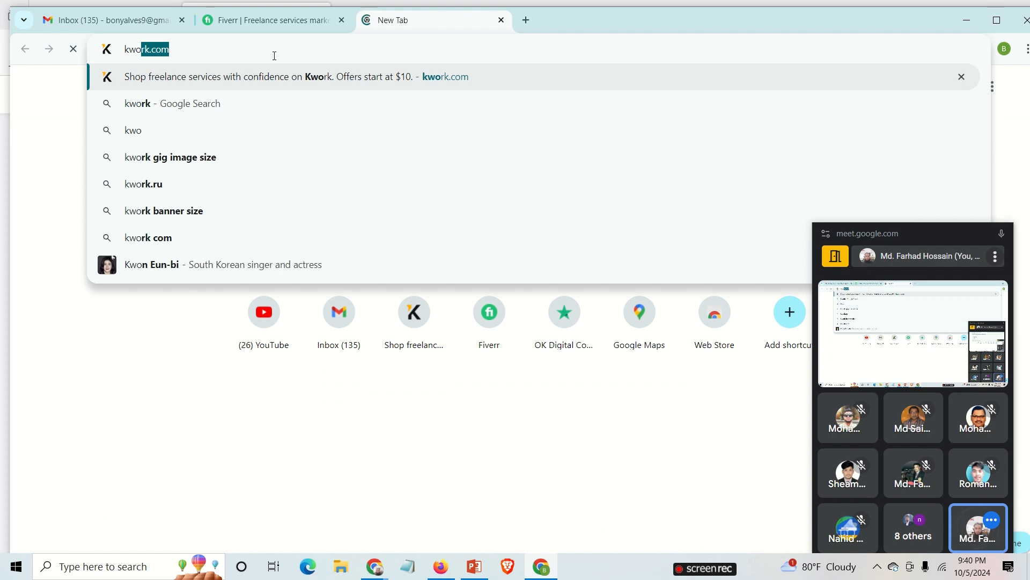
key("Return")
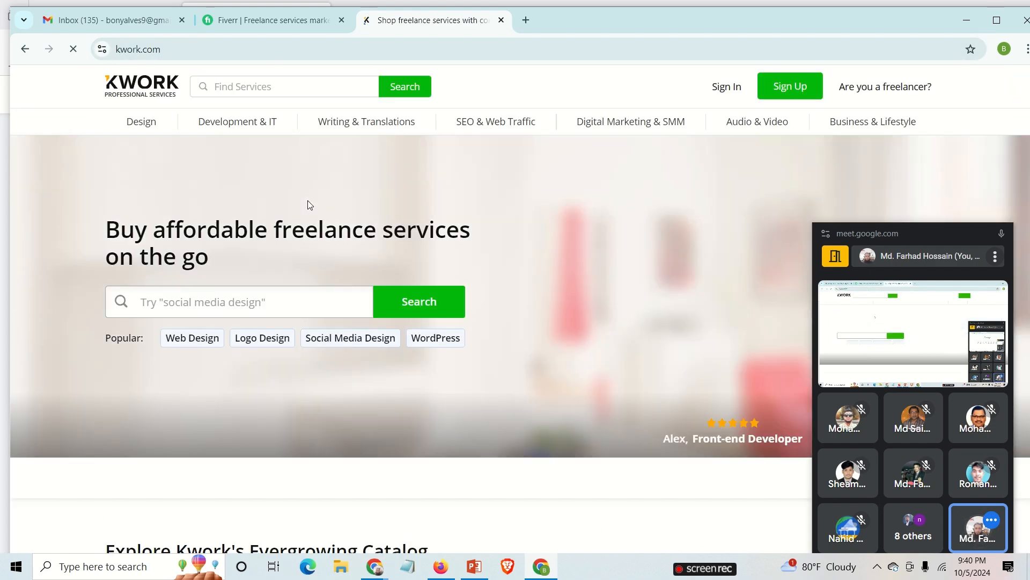
left_click(268, 26)
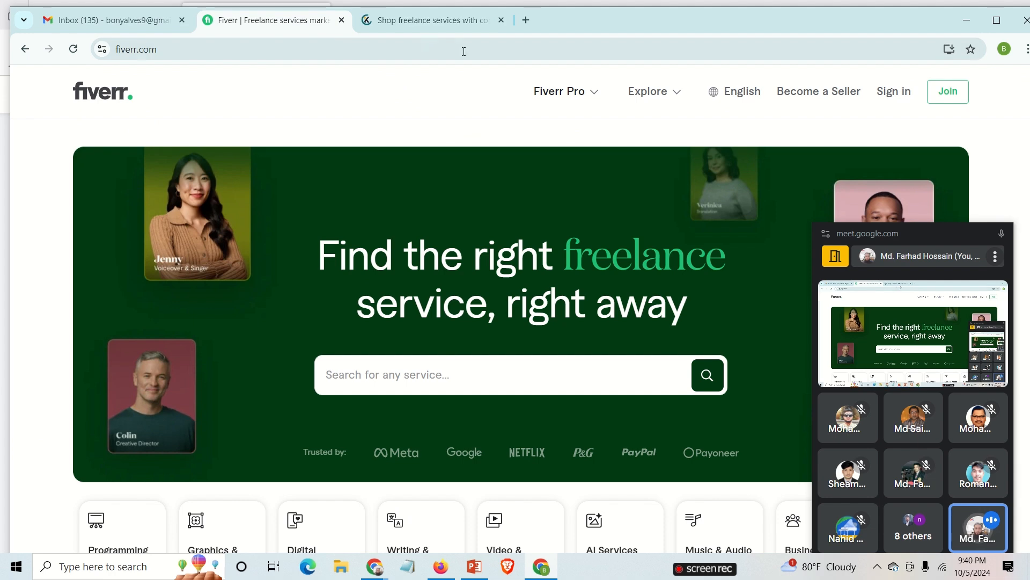
left_click(423, 24)
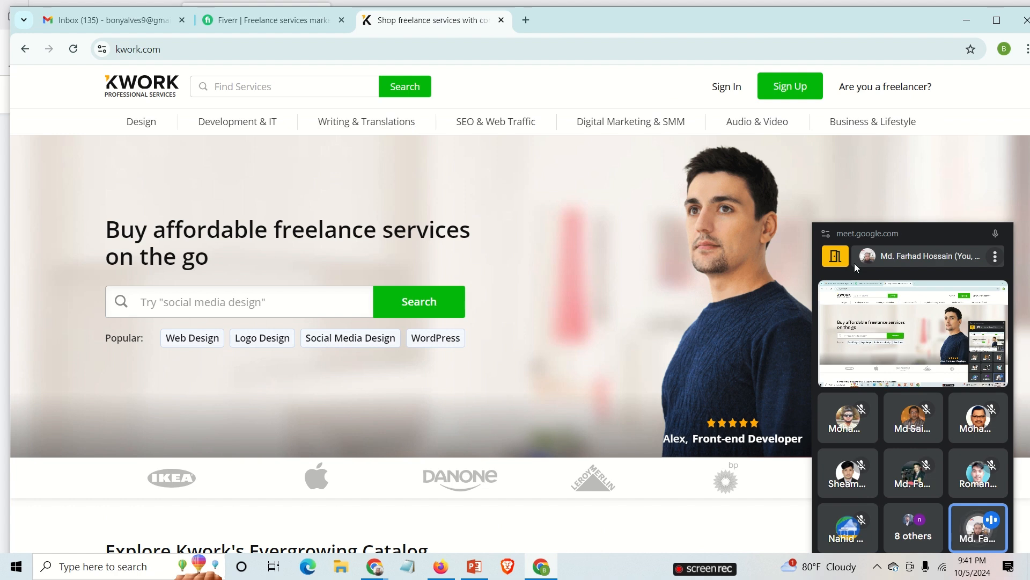
left_click_drag(896, 234, 896, 162)
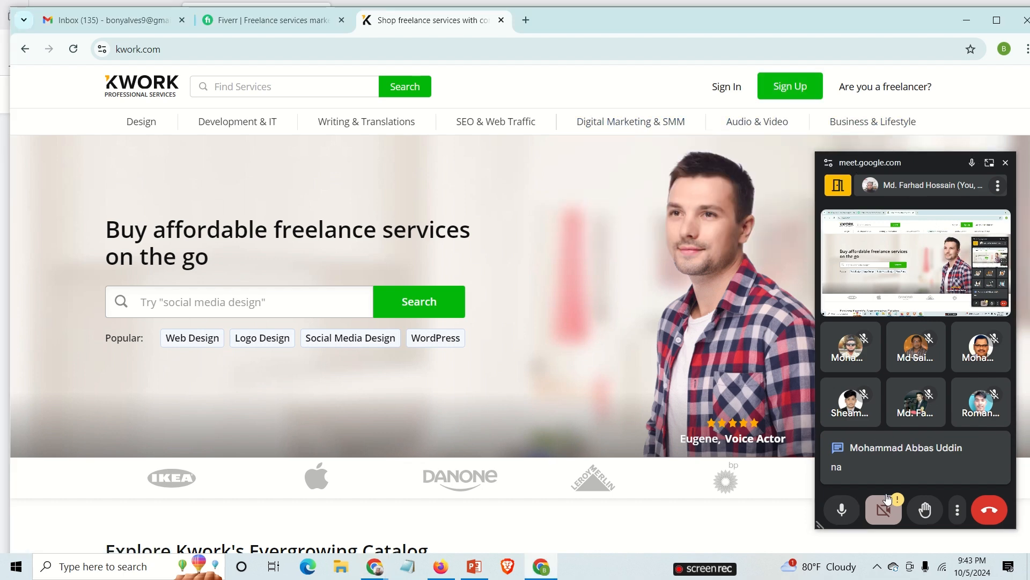
Step: Glance at the Fiverr tab, then choose Seller in Kwork's Sign Up dialog
left_click_drag(930, 161, 945, 162)
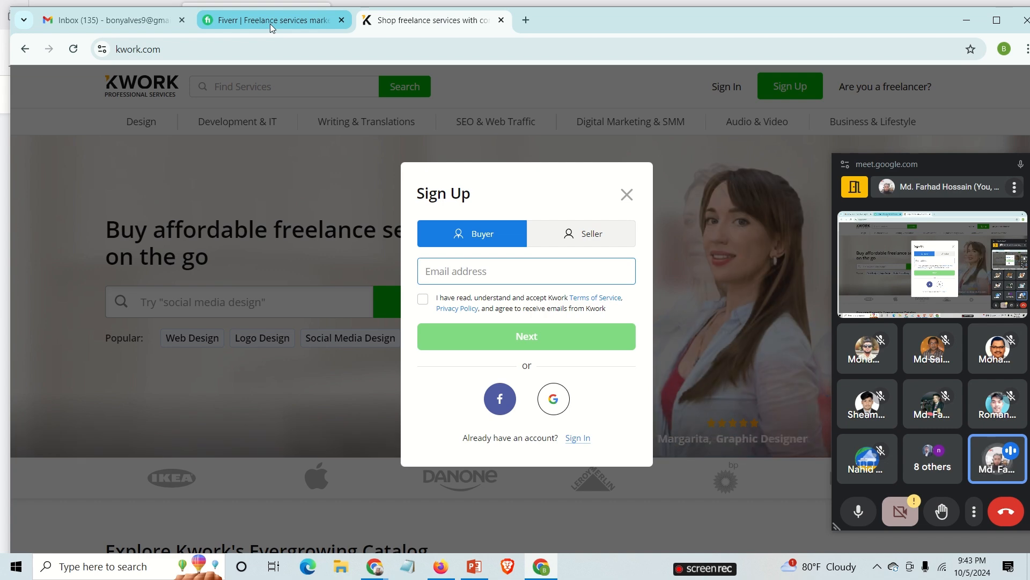
mouse_move(270, 25)
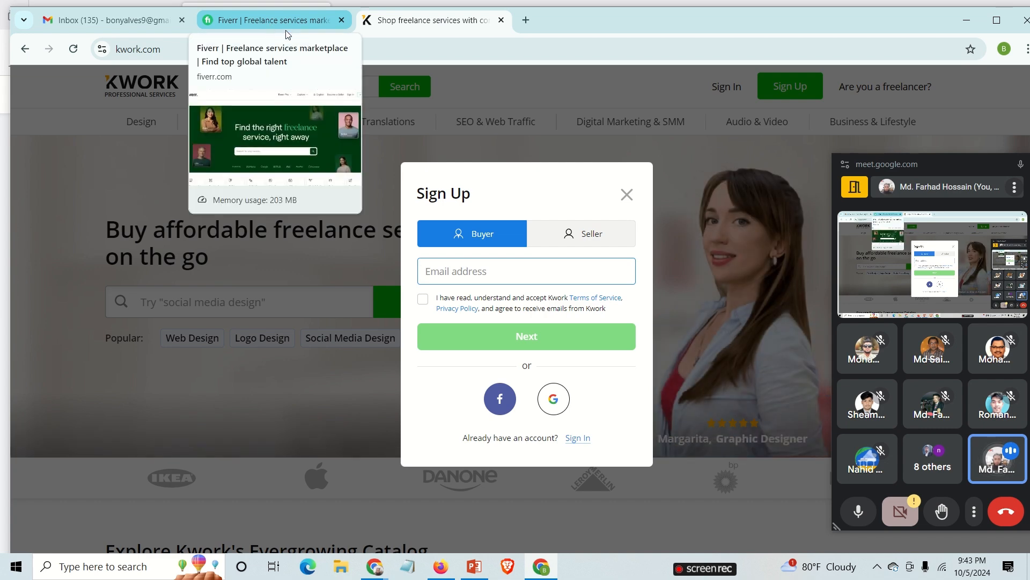
left_click(278, 24)
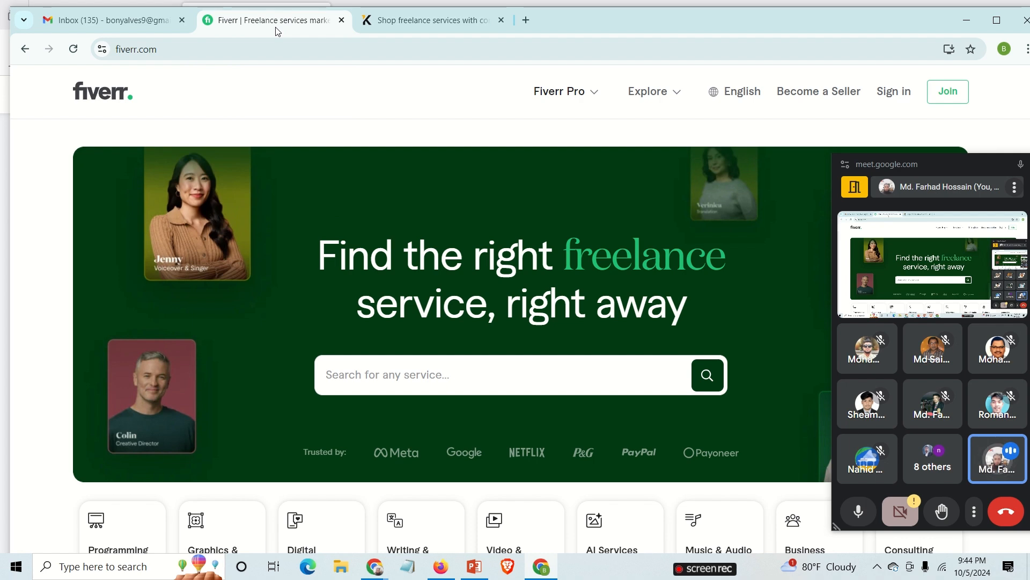
left_click(441, 27)
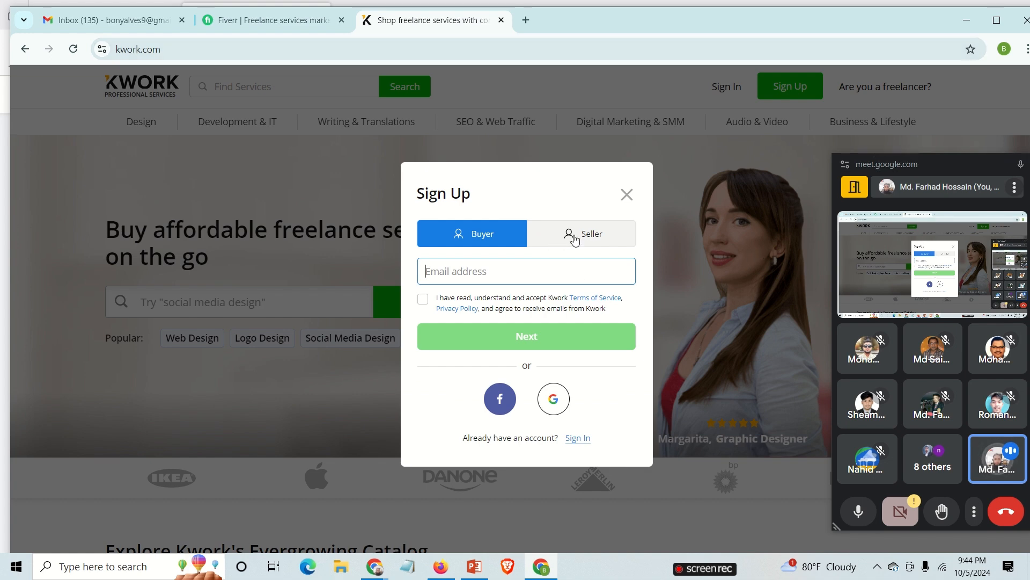
left_click(592, 241)
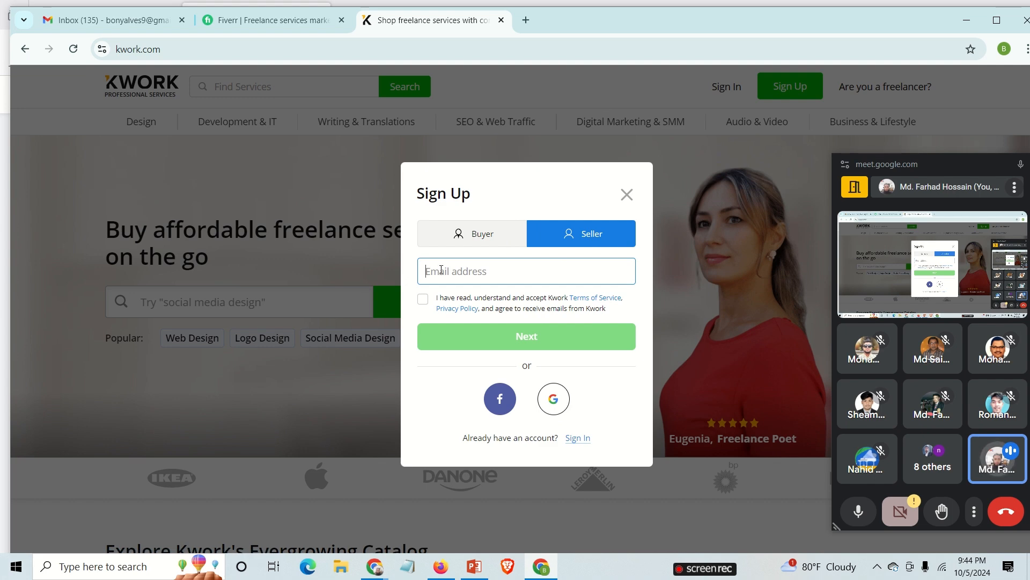
left_click(126, 23)
Step: Open the Google account panel in Gmail and select the signed-in email address
left_click_drag(959, 169, 104, 248)
left_click(1020, 86)
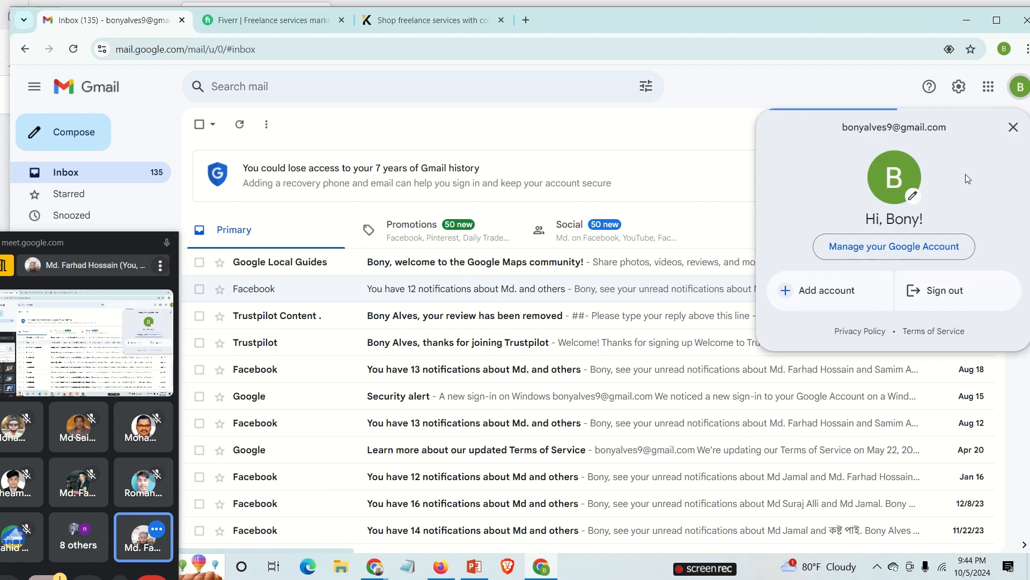
triple_click(904, 128)
key("ctrl+c")
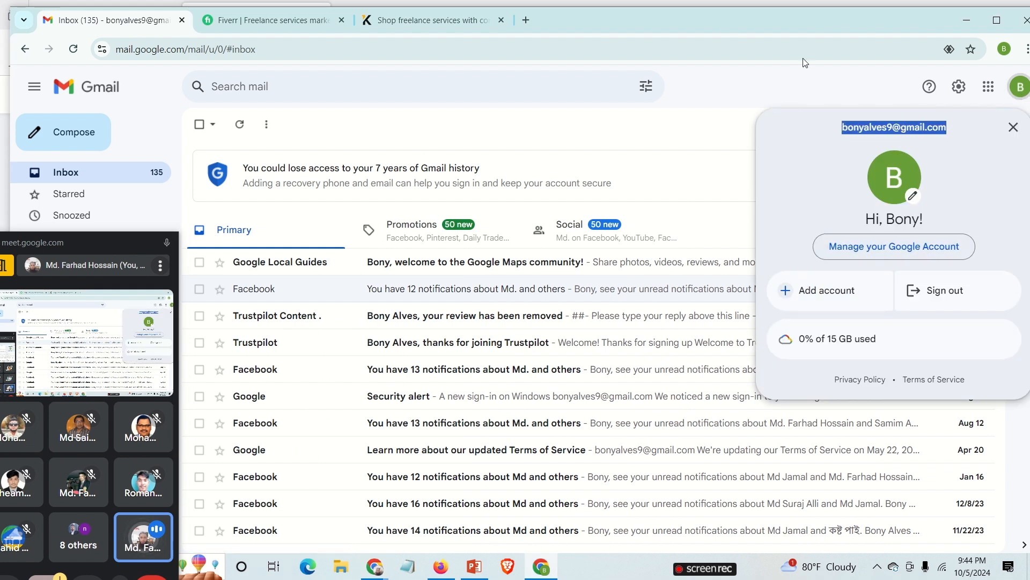
Step: Paste the copied email into Kwork's sign-up form, accept the terms, and continue
left_click(382, 20)
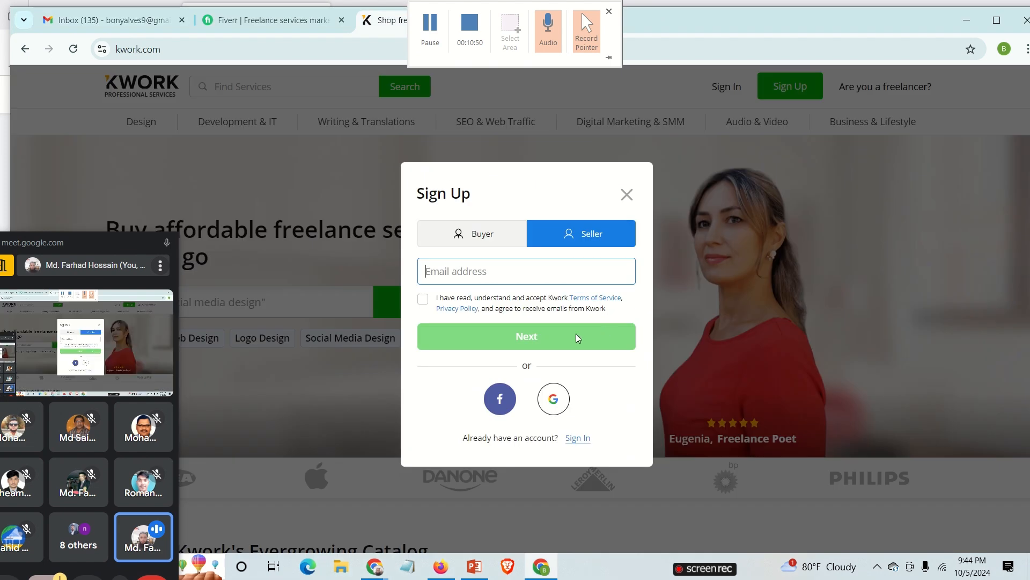
key("ctrl+v")
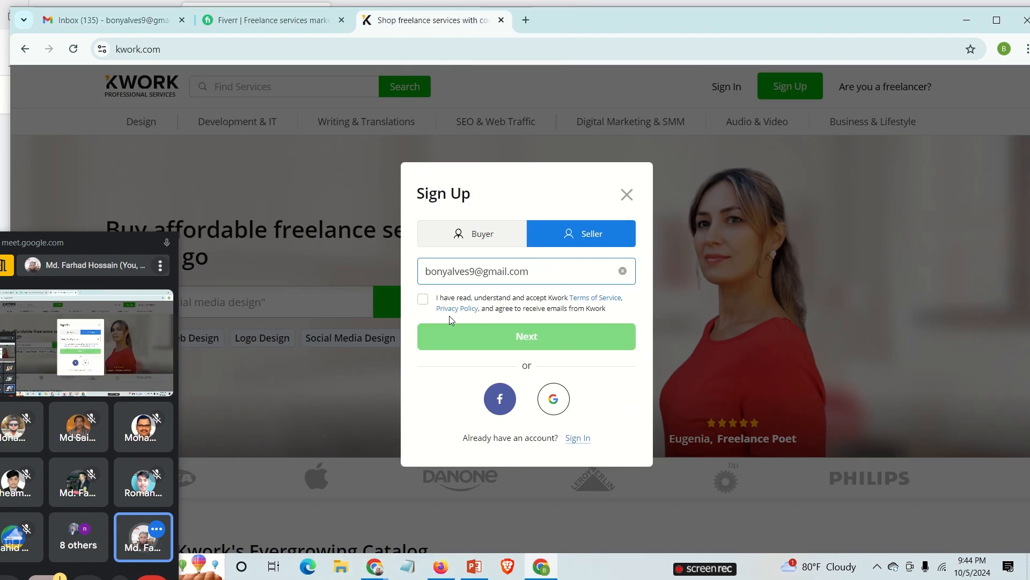
left_click(422, 299)
left_click(533, 338)
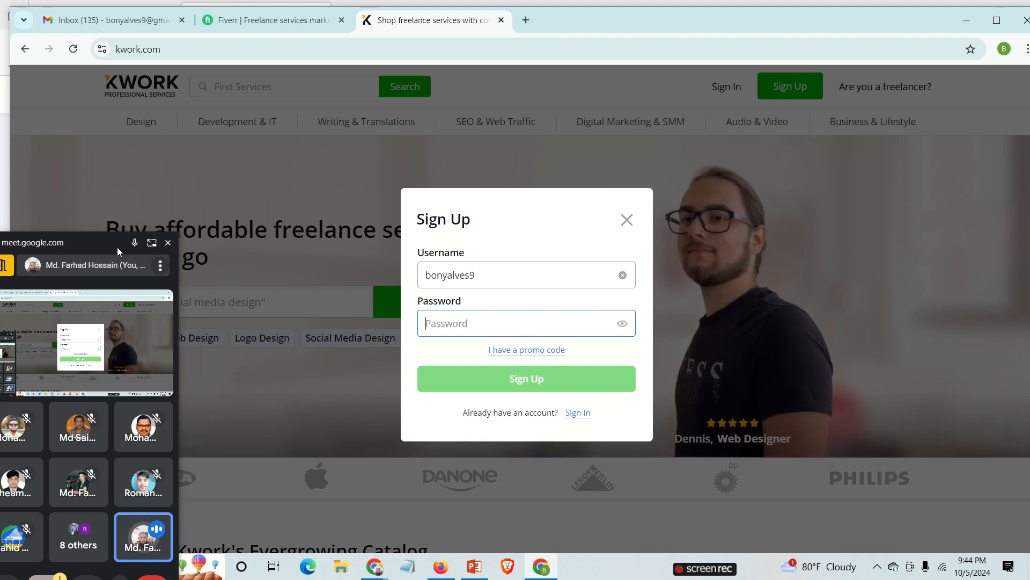
left_click_drag(73, 248, 925, 141)
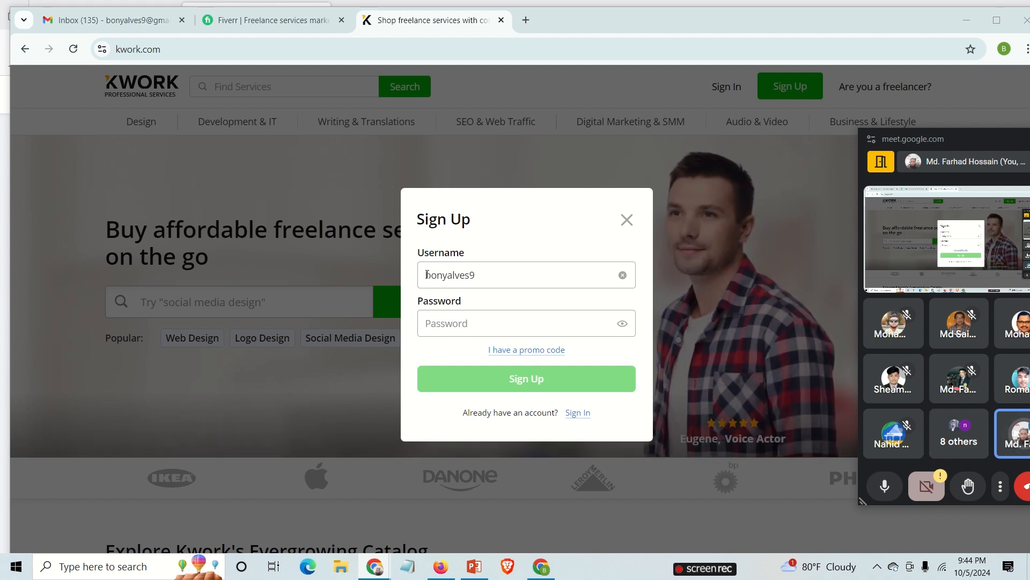
Step: Select the whole prefilled username in the username field to replace it
left_click_drag(427, 275, 478, 275)
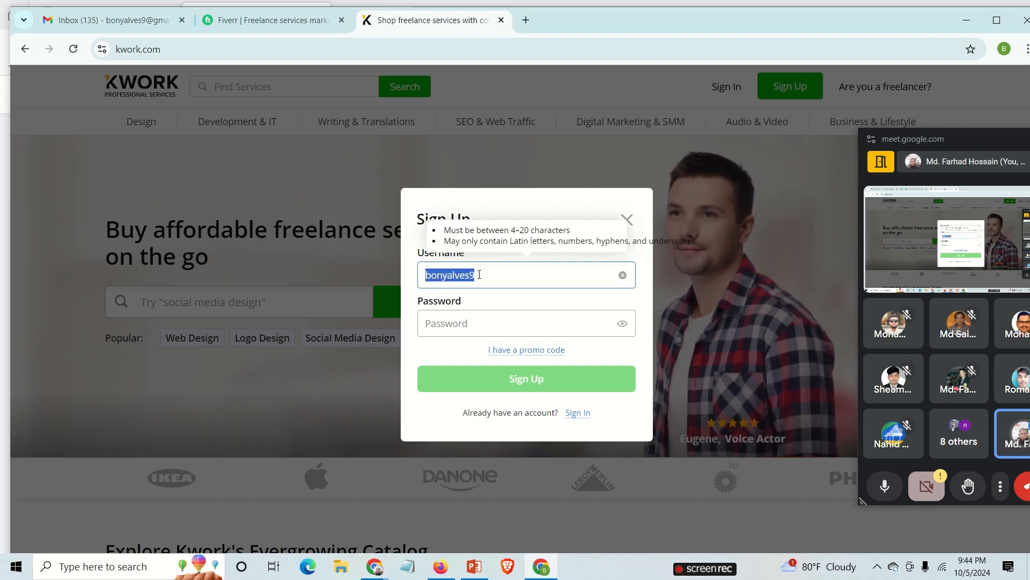
left_click(452, 276)
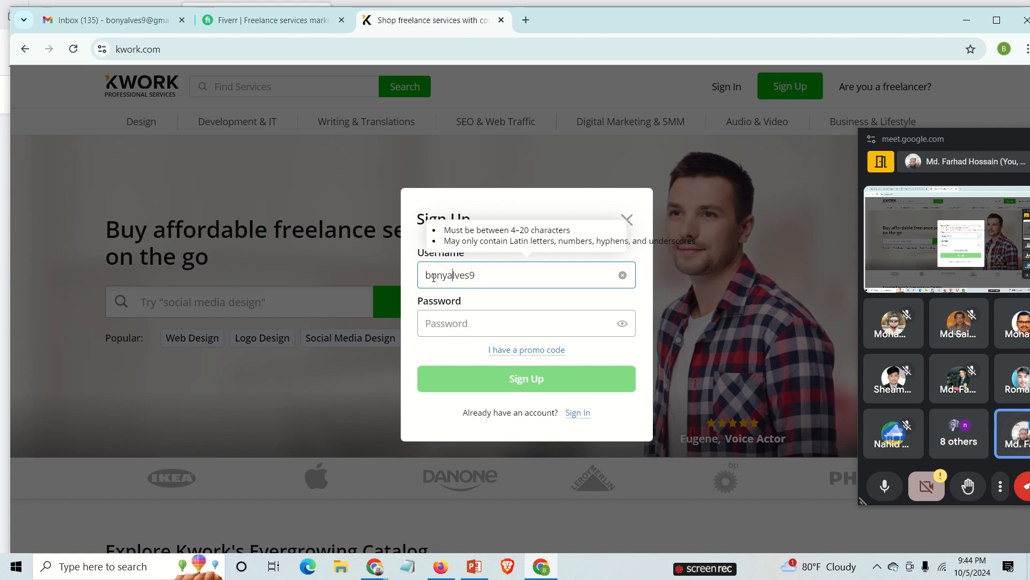
left_click_drag(426, 275, 479, 279)
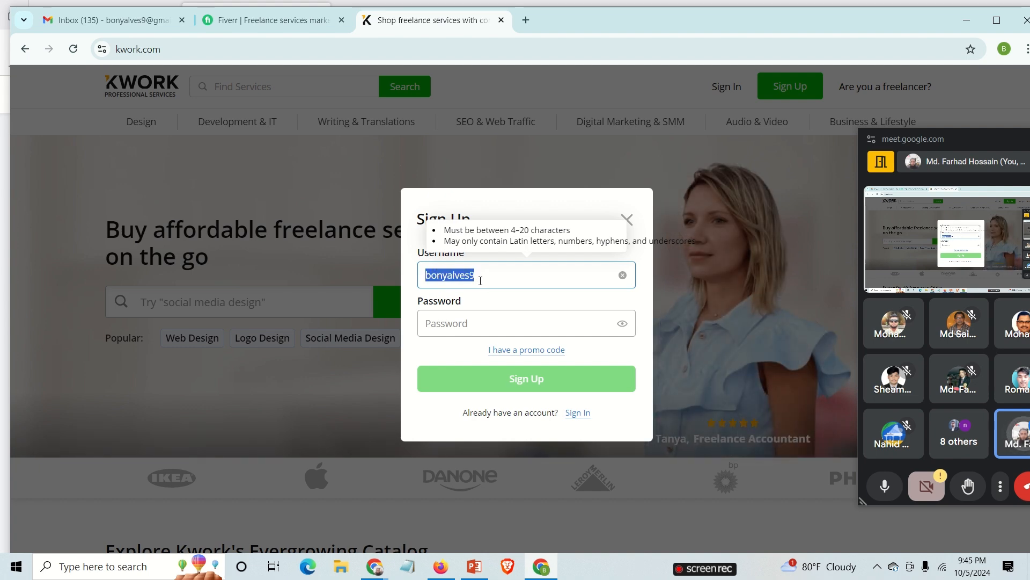
left_click(431, 275)
left_click_drag(427, 275, 479, 276)
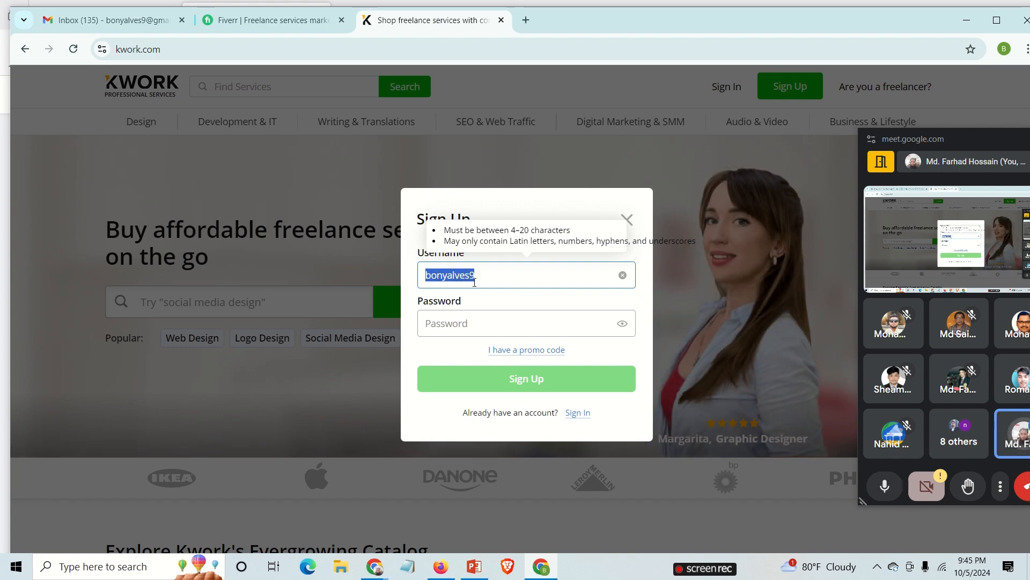
left_click(431, 276)
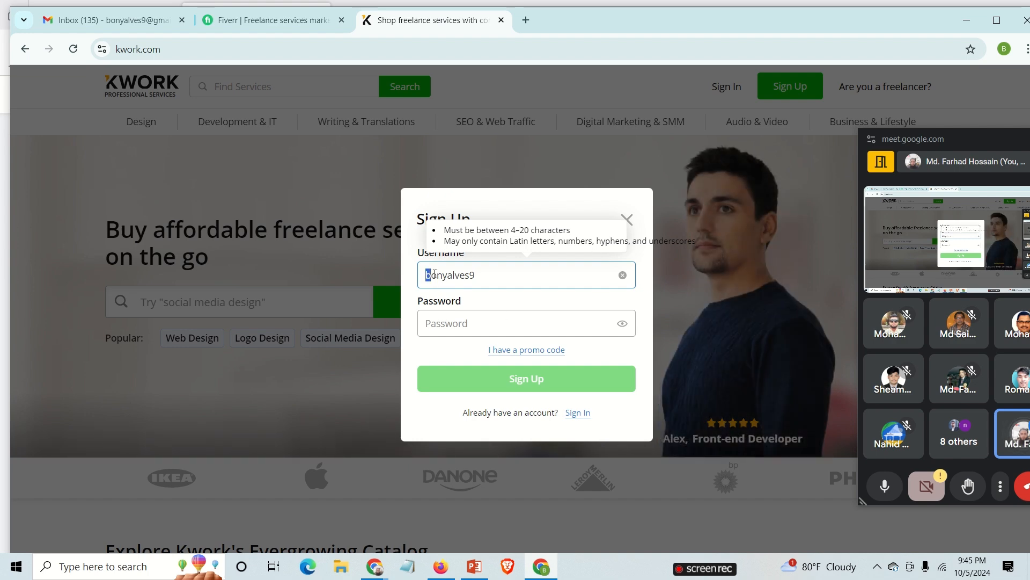
left_click_drag(435, 274, 494, 304)
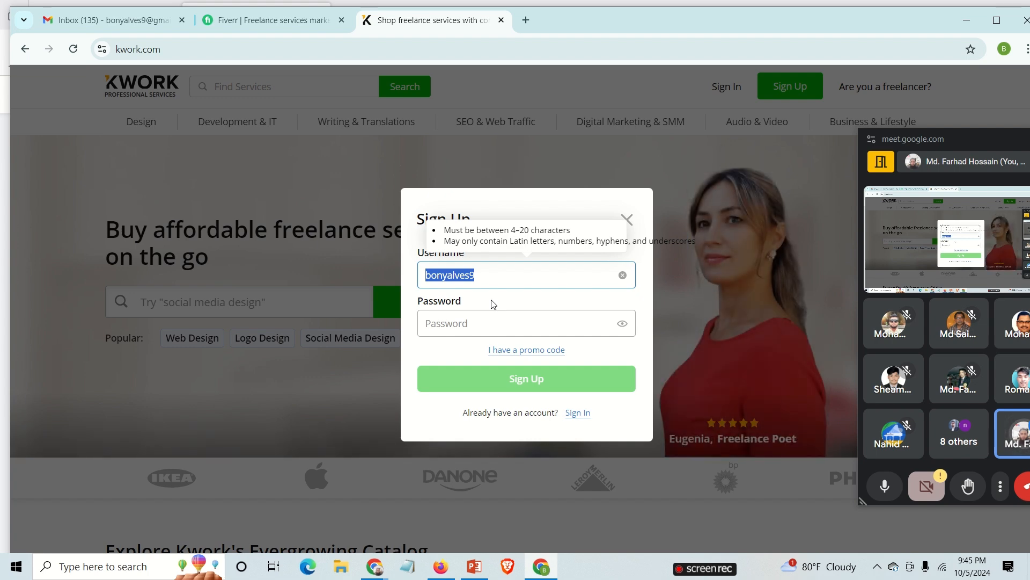
Step: Type a new custom username, enter the account password, and submit the sign-up form
type("smm")
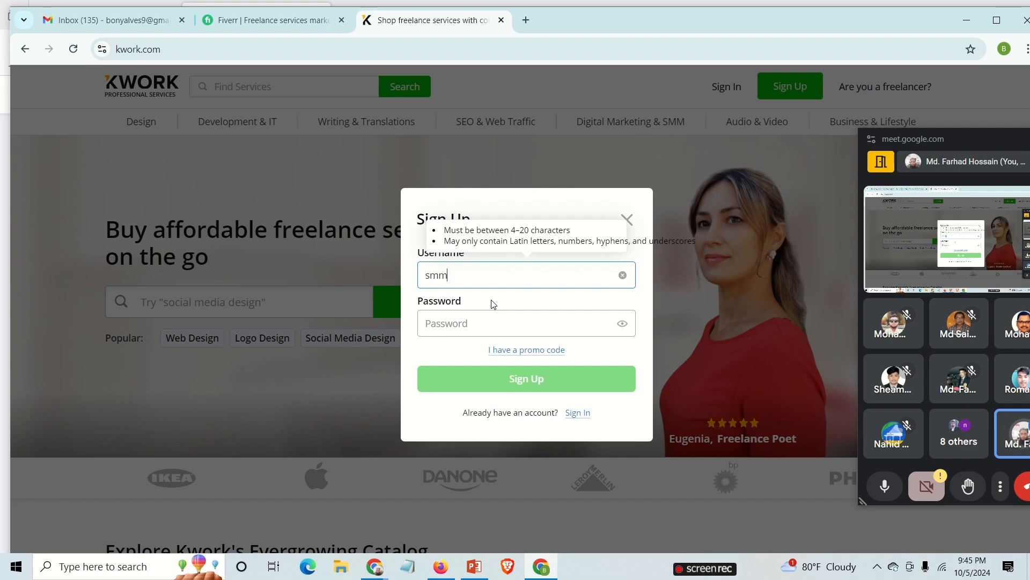
type("mfarhad")
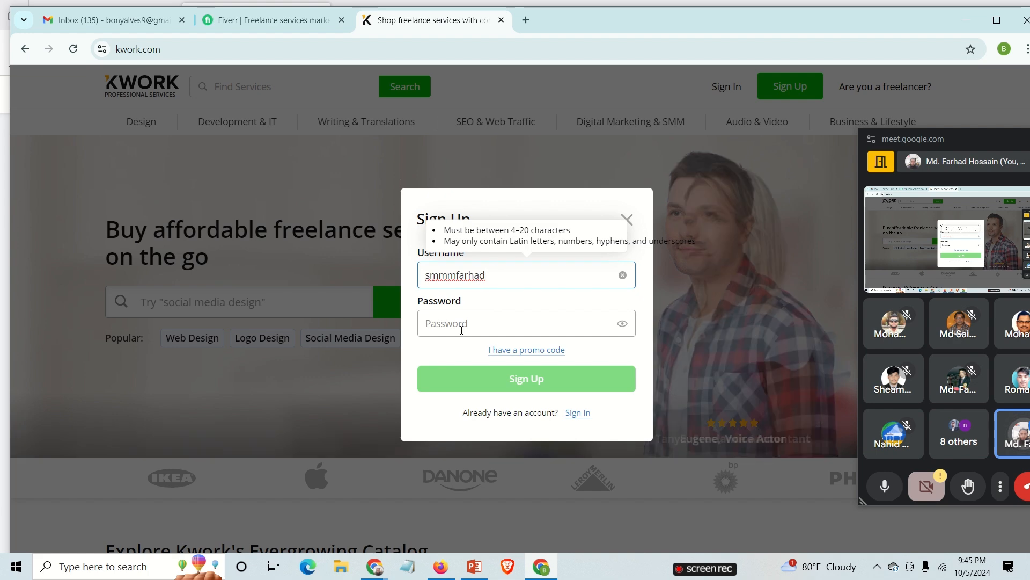
left_click(506, 308)
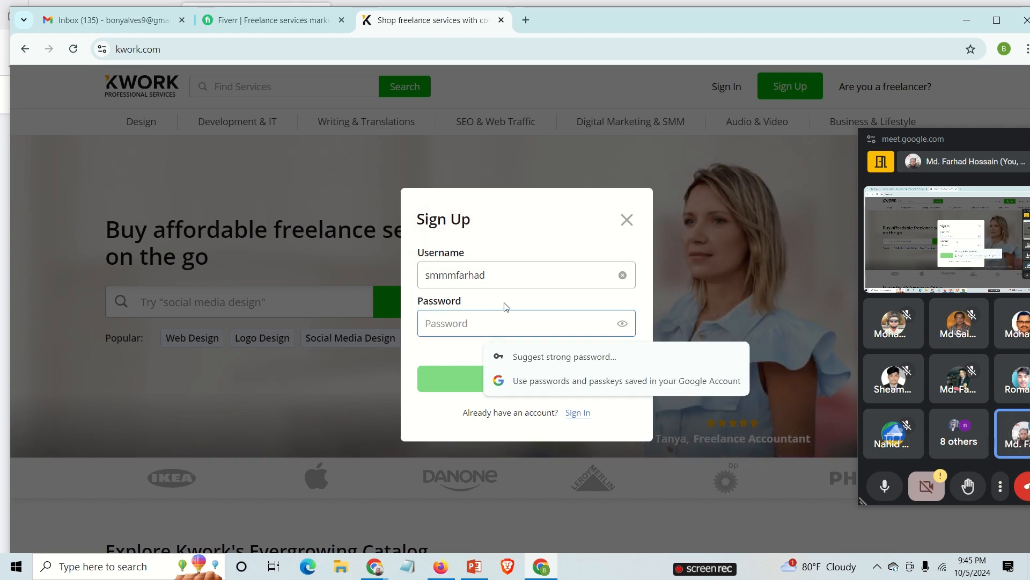
type("••")
key("BackSpace")
key("BackSpace")
type("••••••")
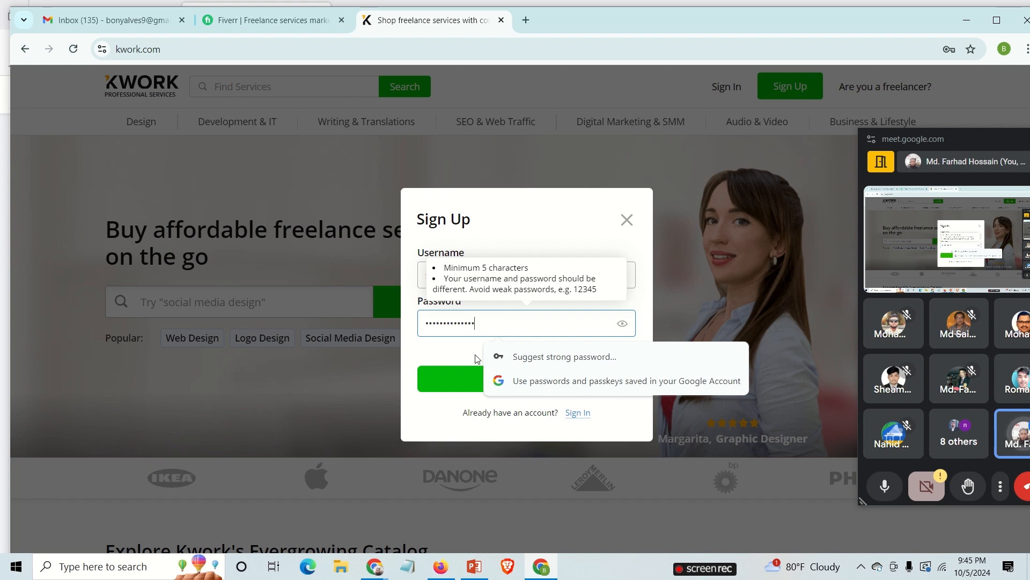
left_click(407, 346)
left_click(539, 389)
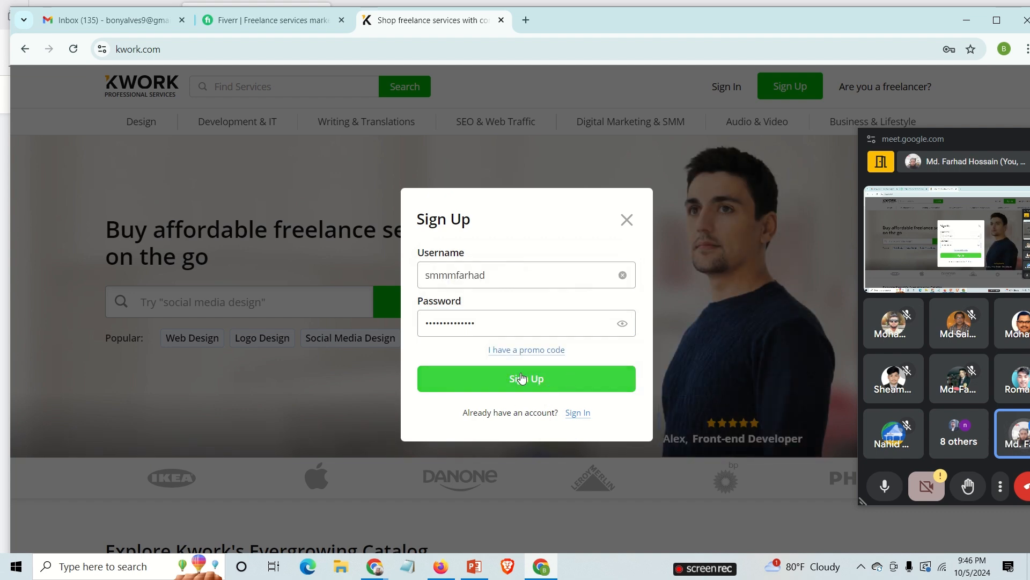
Step: Submit Kwork's sign-up form to create the seller account
left_click(537, 389)
left_click(535, 387)
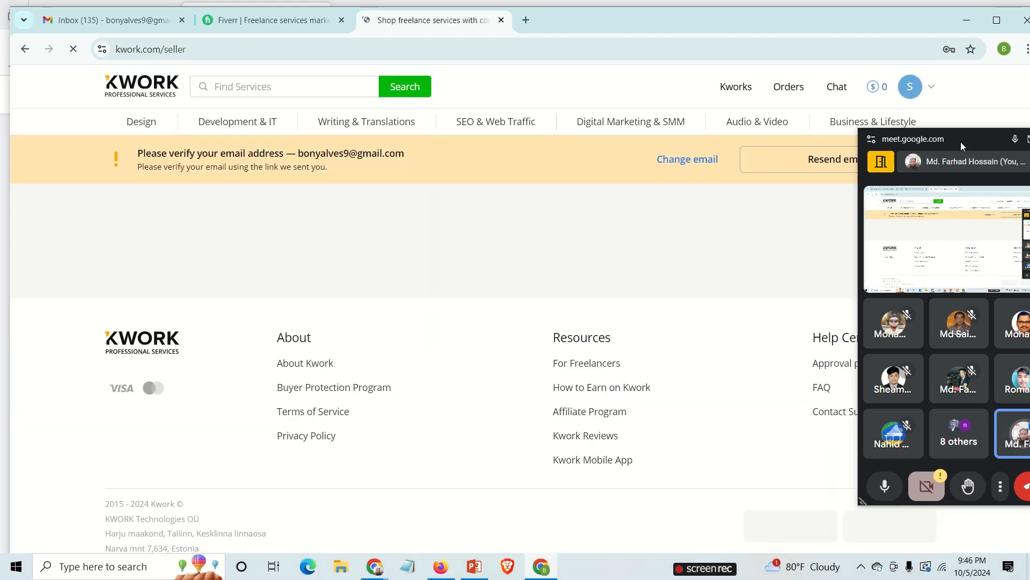
left_click_drag(925, 141, 119, 193)
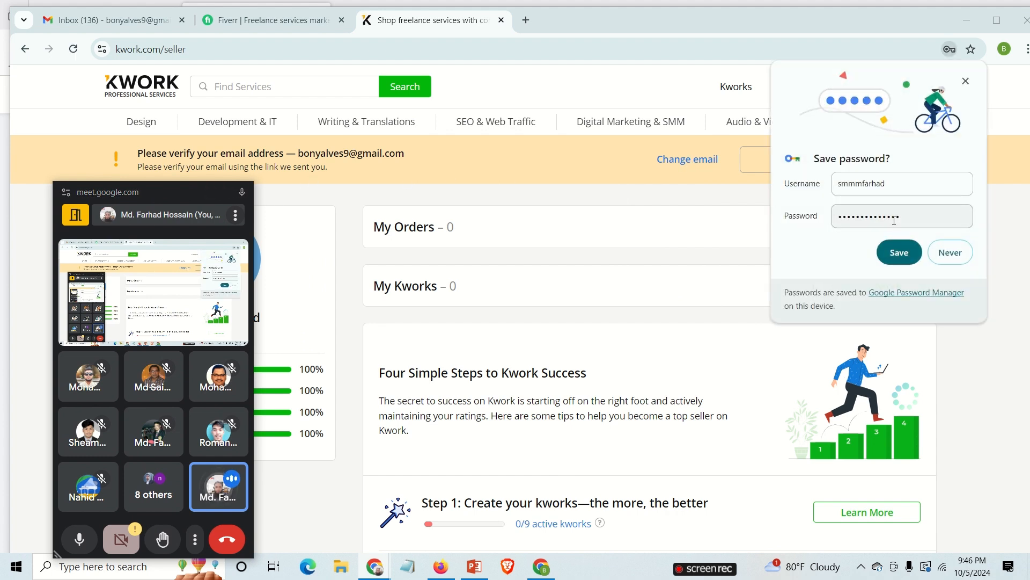
Step: Save the new password in Chrome and dismiss the Google Account offer and tip
left_click(898, 254)
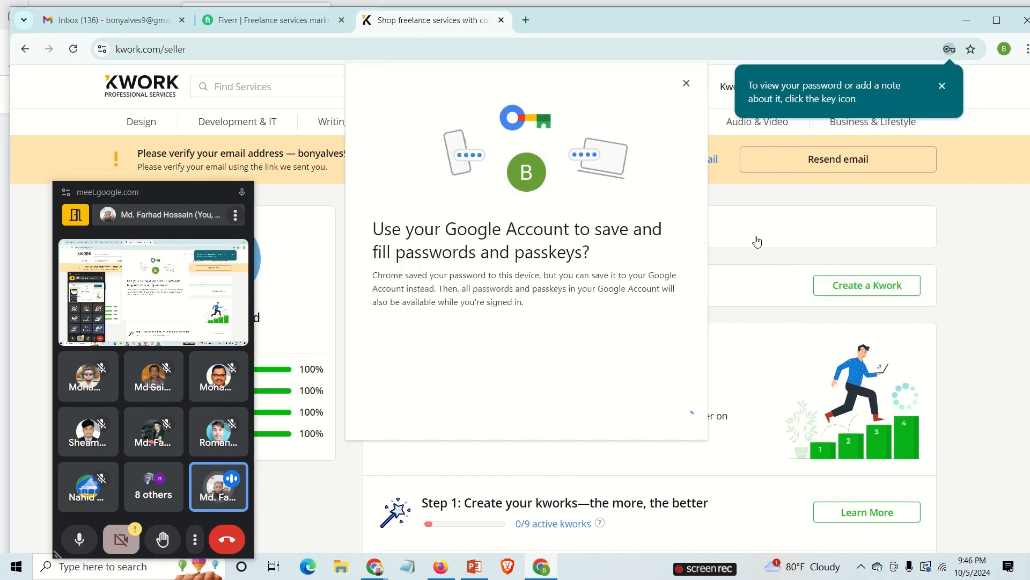
left_click(687, 84)
left_click(942, 85)
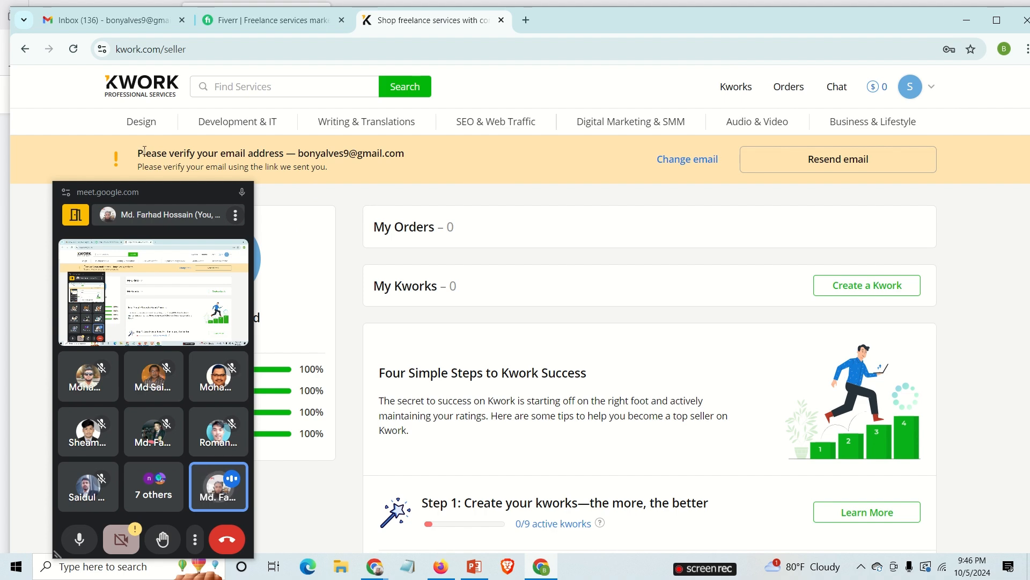
left_click_drag(144, 151, 308, 154)
left_click(277, 27)
Step: Open Kwork's 'Verify your email address' message in Gmail and follow its kwork.com/confirmemail link
left_click(122, 24)
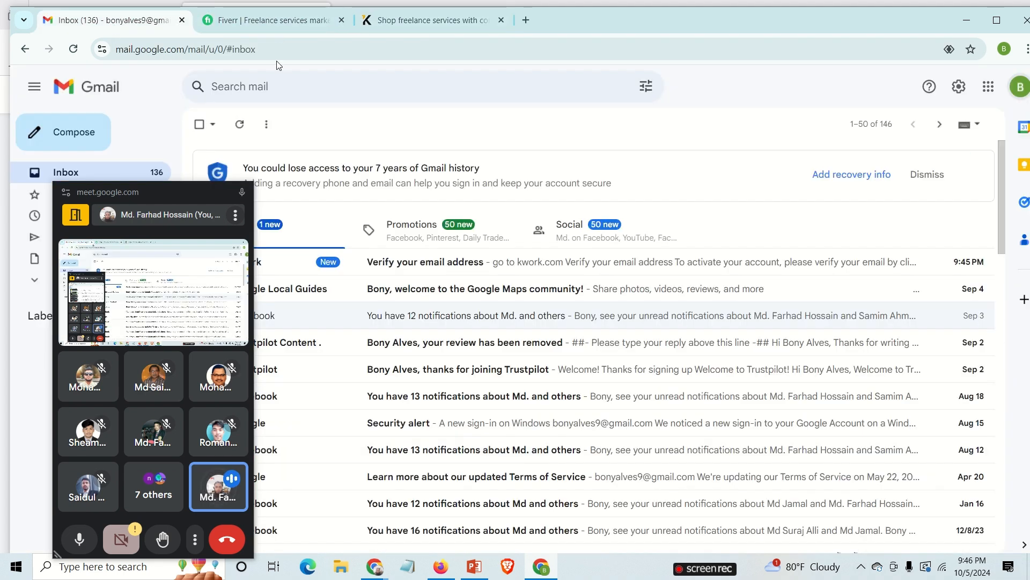
left_click_drag(188, 195, 139, 201)
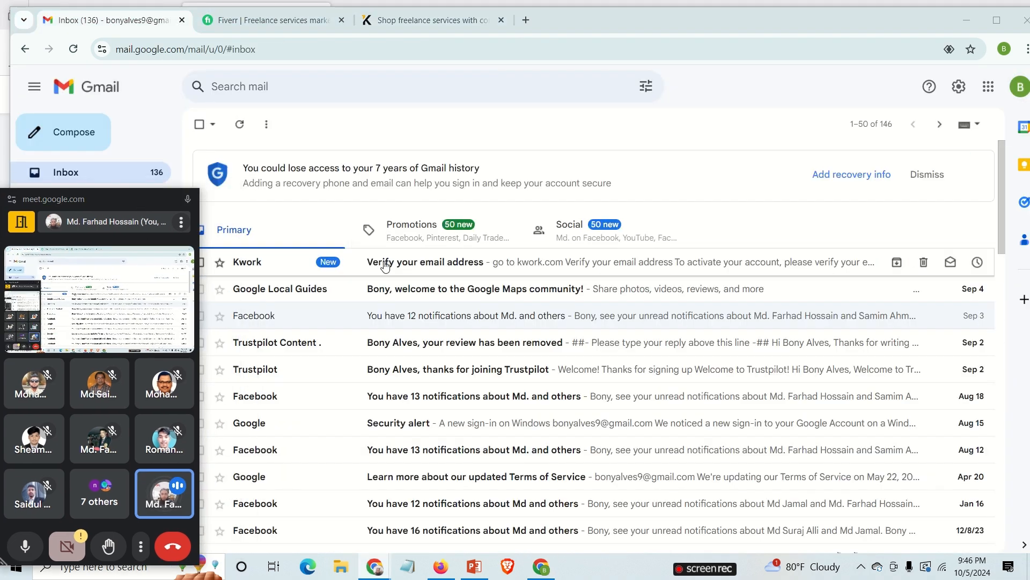
left_click(427, 266)
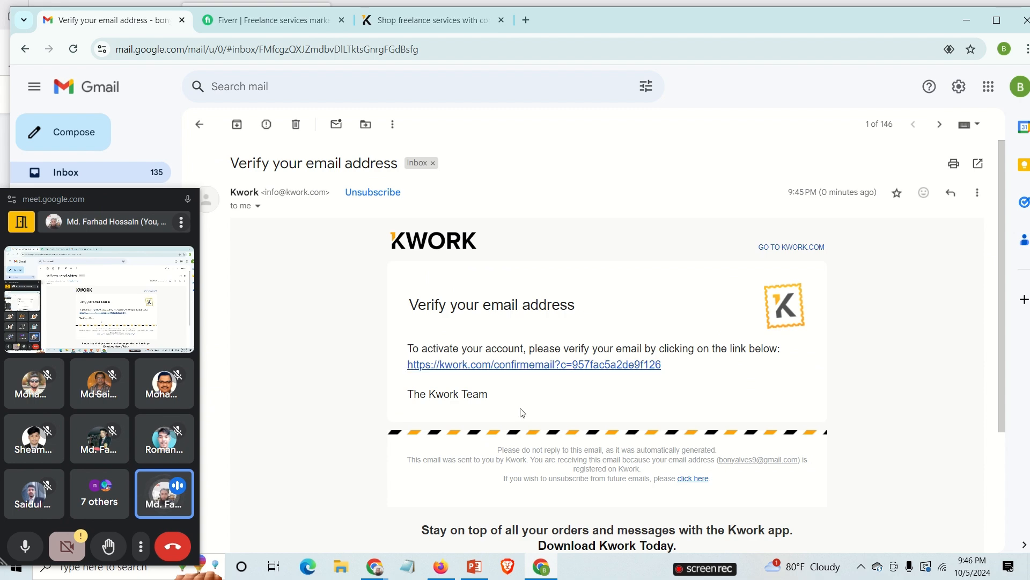
left_click(504, 365)
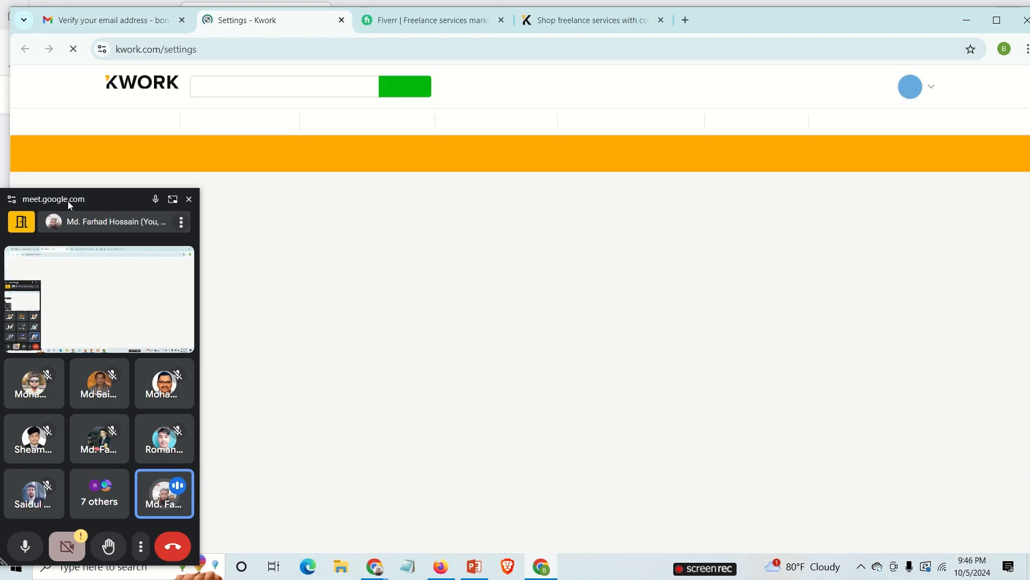
Step: Decline the Windows Hello password-saving prompt on the Kwork Settings page
left_click_drag(68, 201, 930, 194)
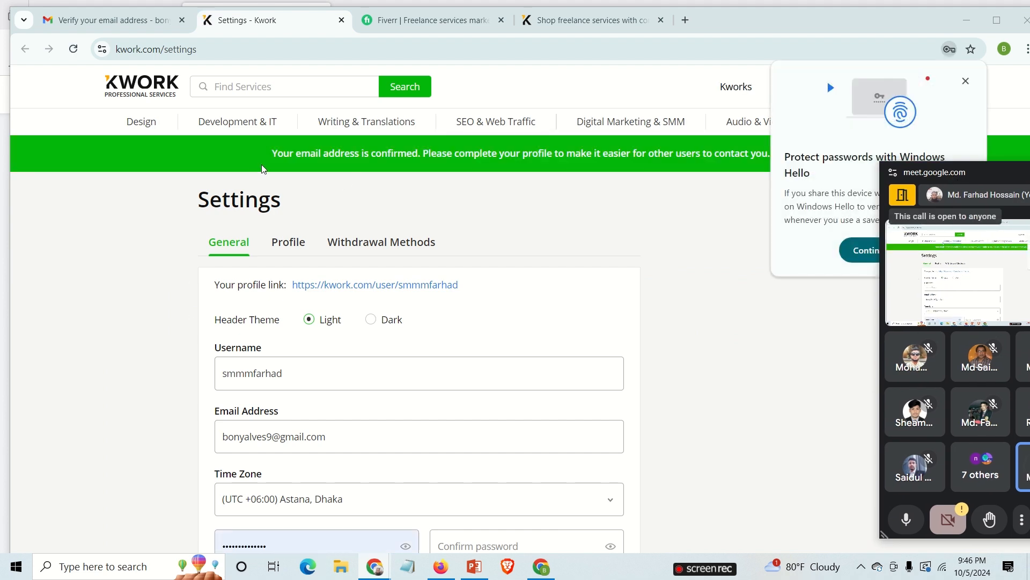
left_click_drag(971, 180, 980, 428)
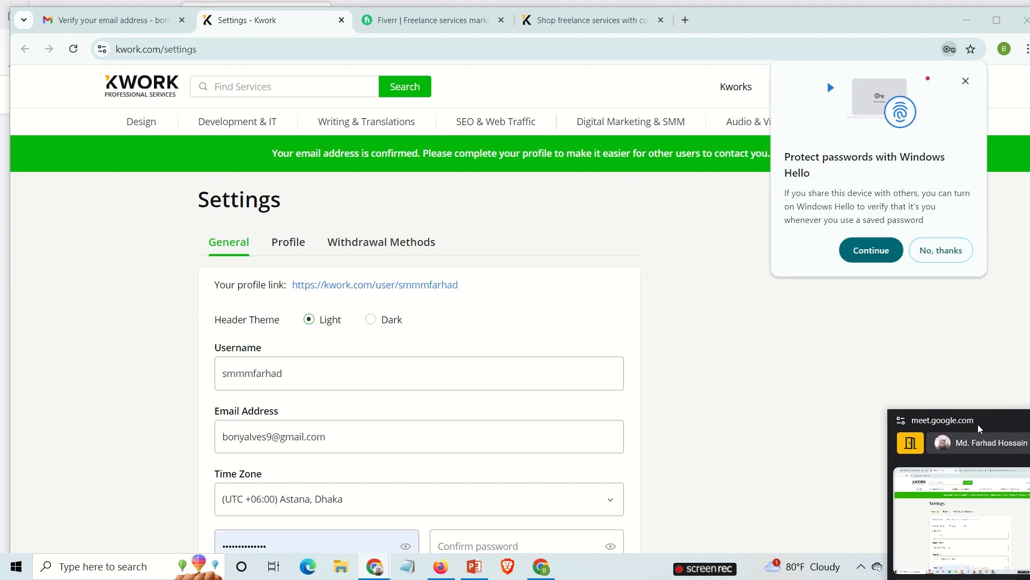
left_click(940, 250)
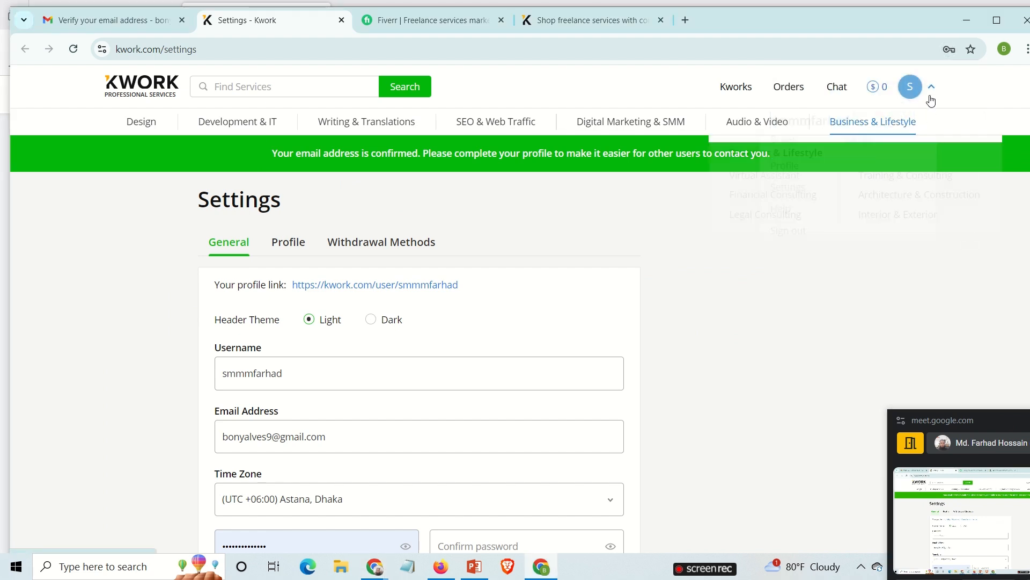
Step: Highlight the Settings heading and profile link, then switch Header Theme to Dark and back to Light
mouse_move(932, 92)
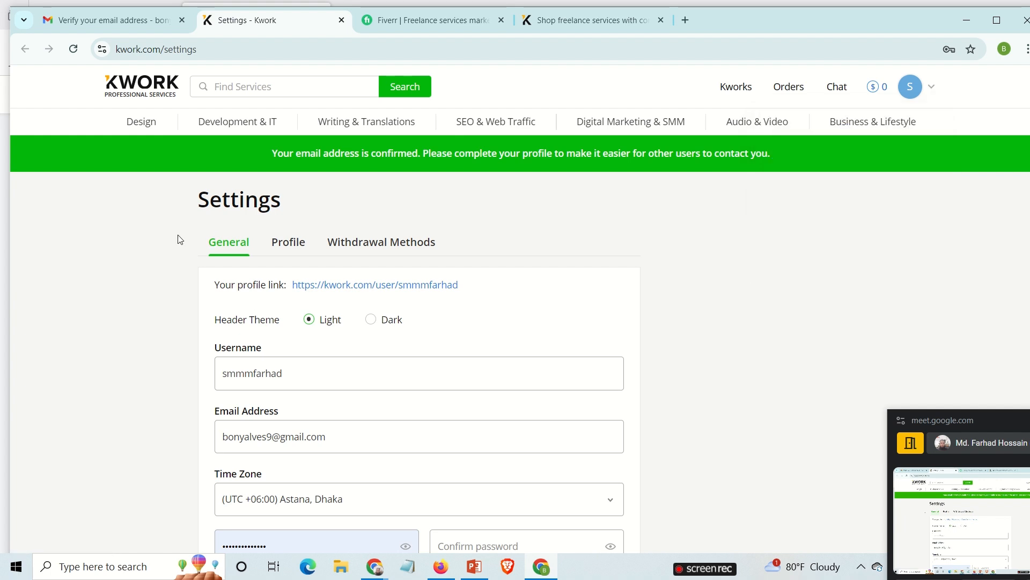
left_click_drag(200, 203, 309, 206)
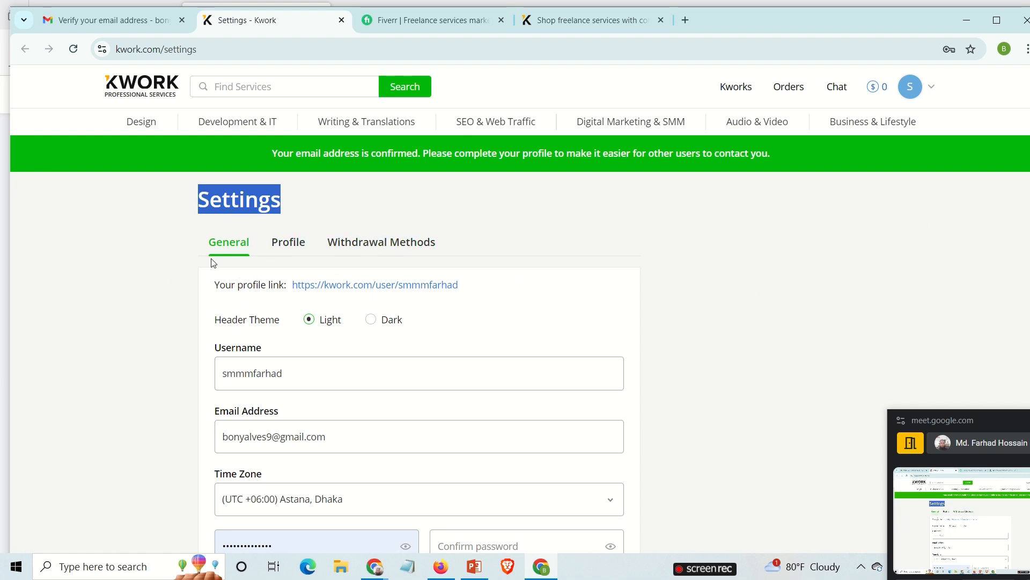
left_click(155, 260)
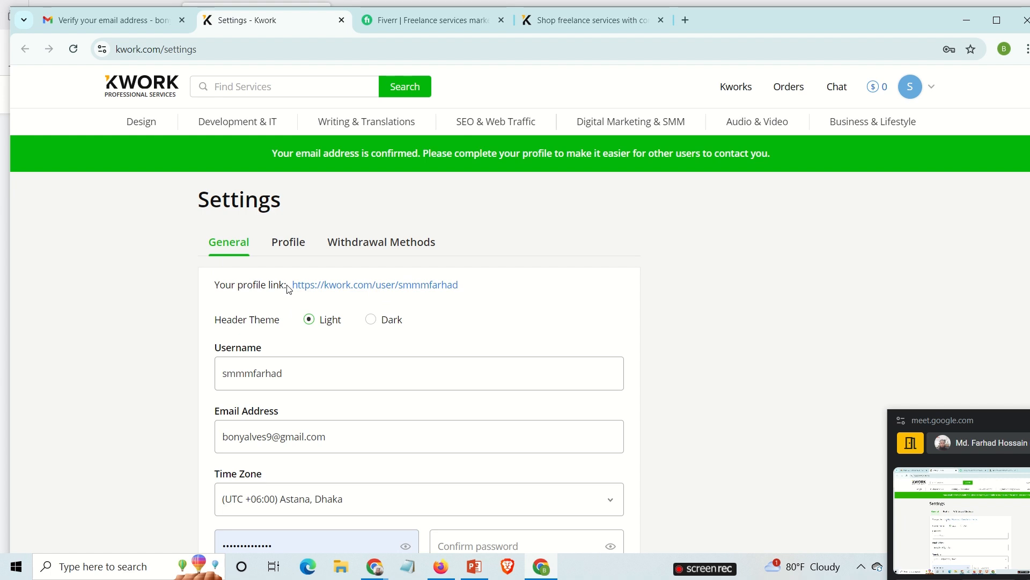
left_click_drag(289, 289, 494, 299)
left_click(493, 299)
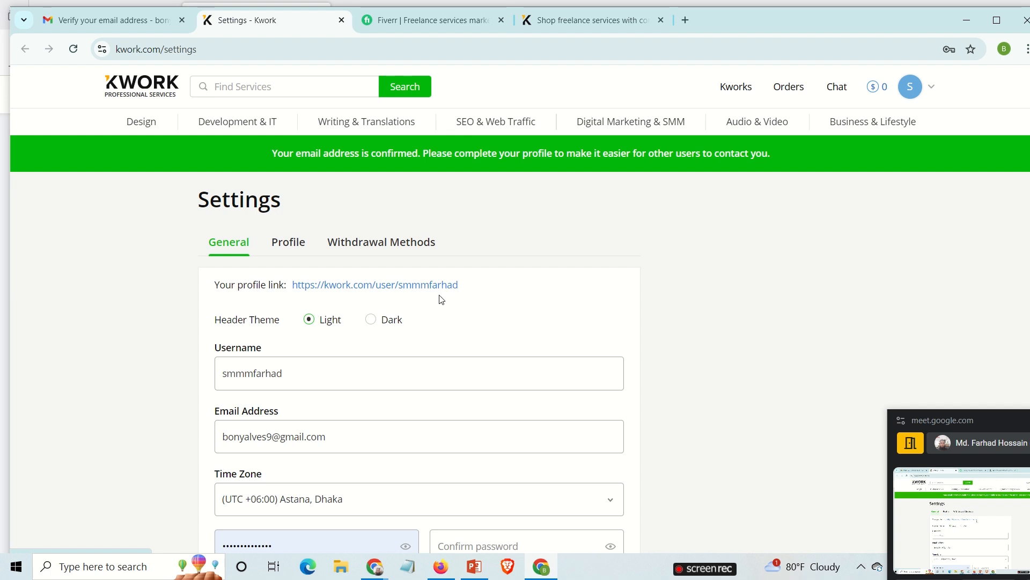
left_click(372, 320)
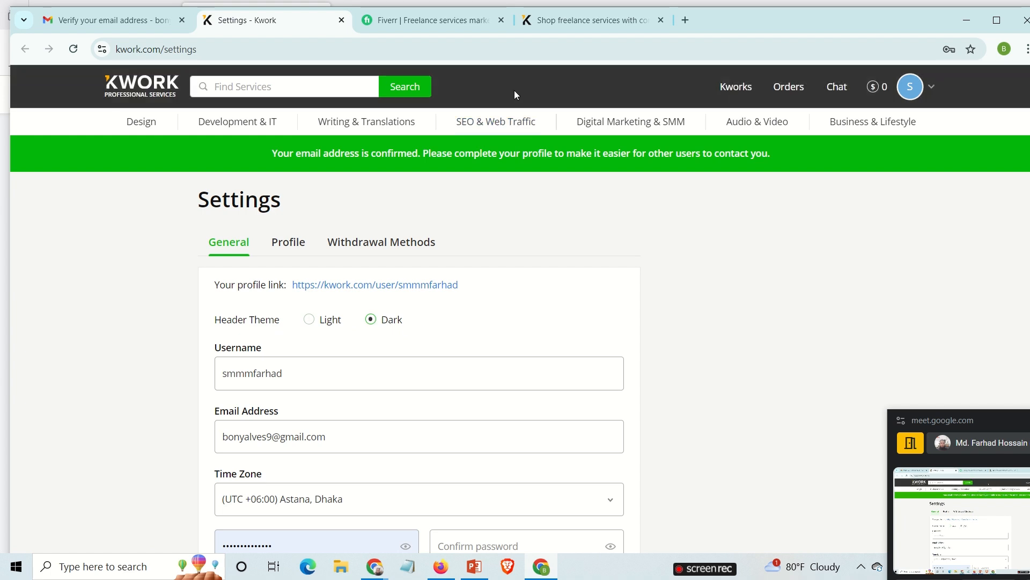
left_click(310, 320)
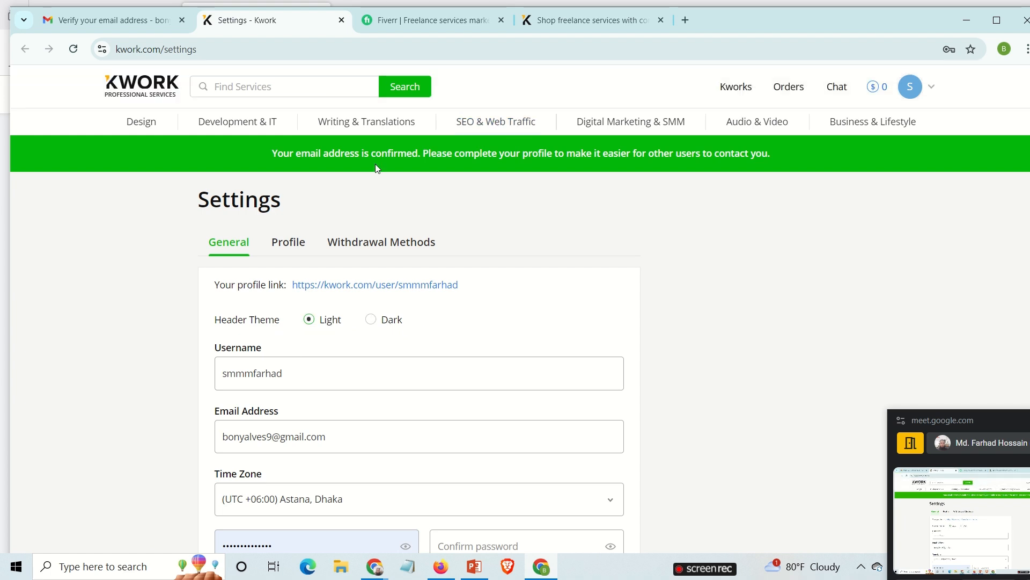
Step: Paste the new password into Confirm password and revise the New password entry
scroll(152, 366, "down", 2)
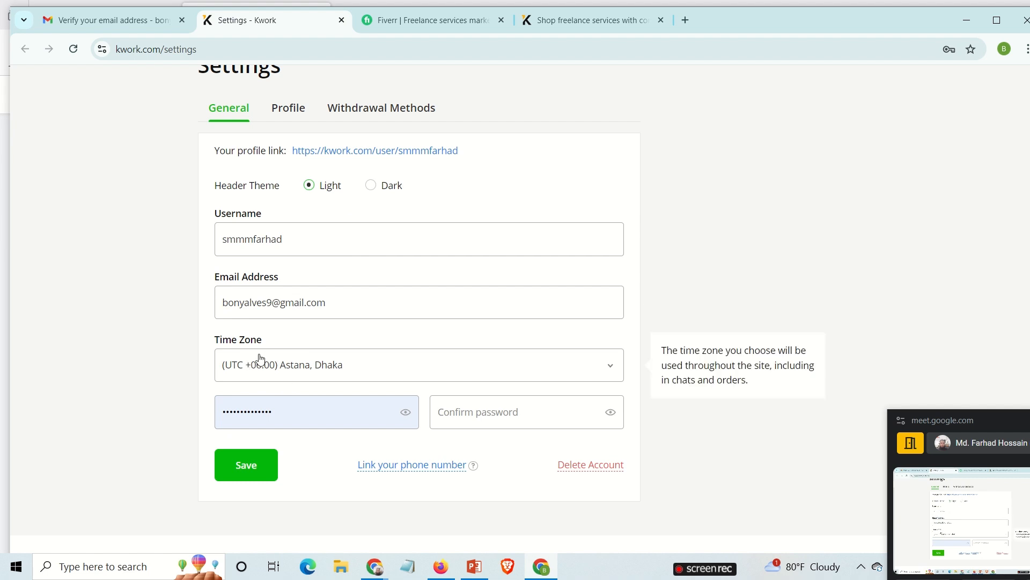
left_click(304, 409)
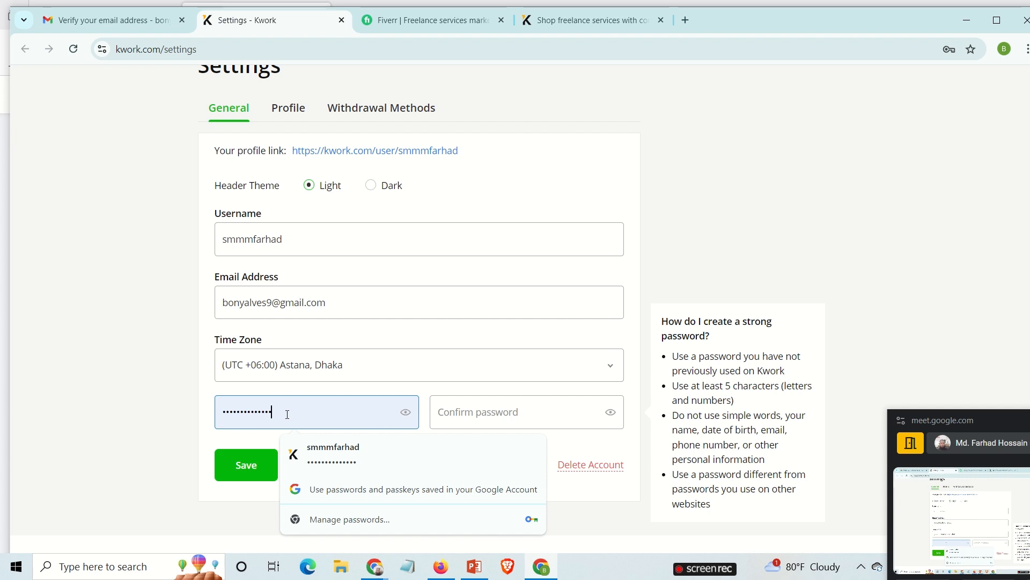
left_click_drag(287, 414, 214, 414)
left_click(488, 416)
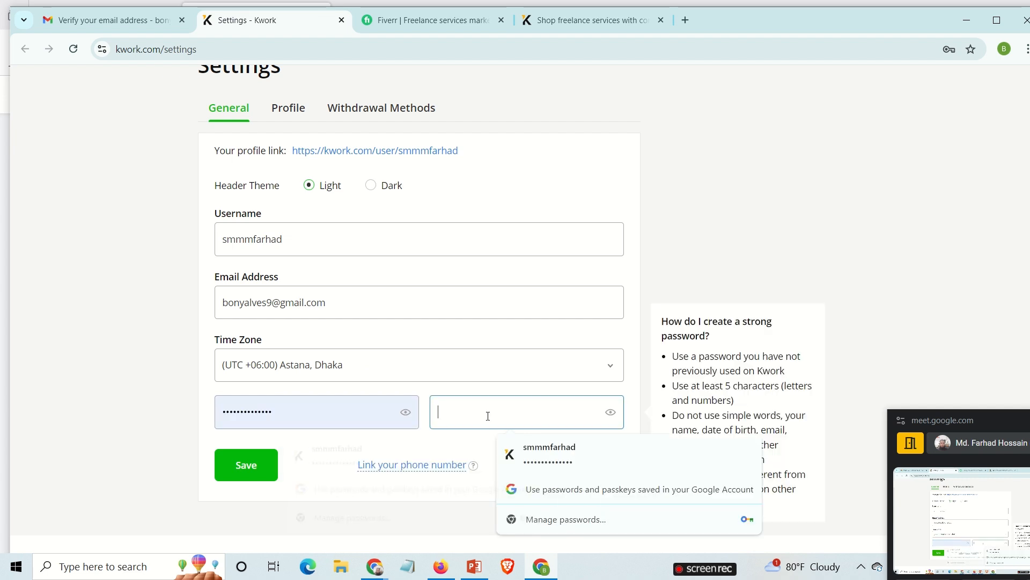
key("ctrl+v")
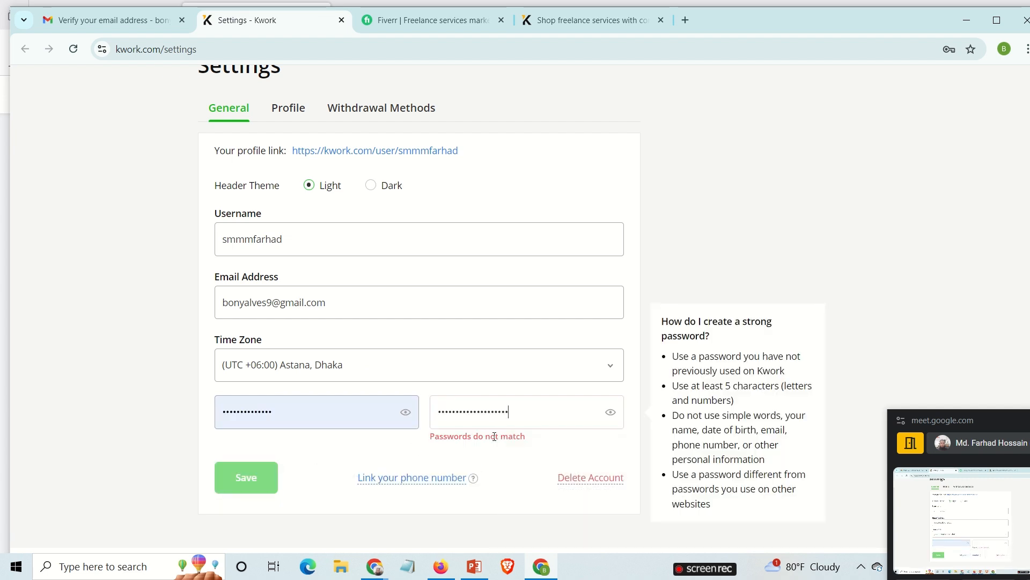
double_click(285, 413)
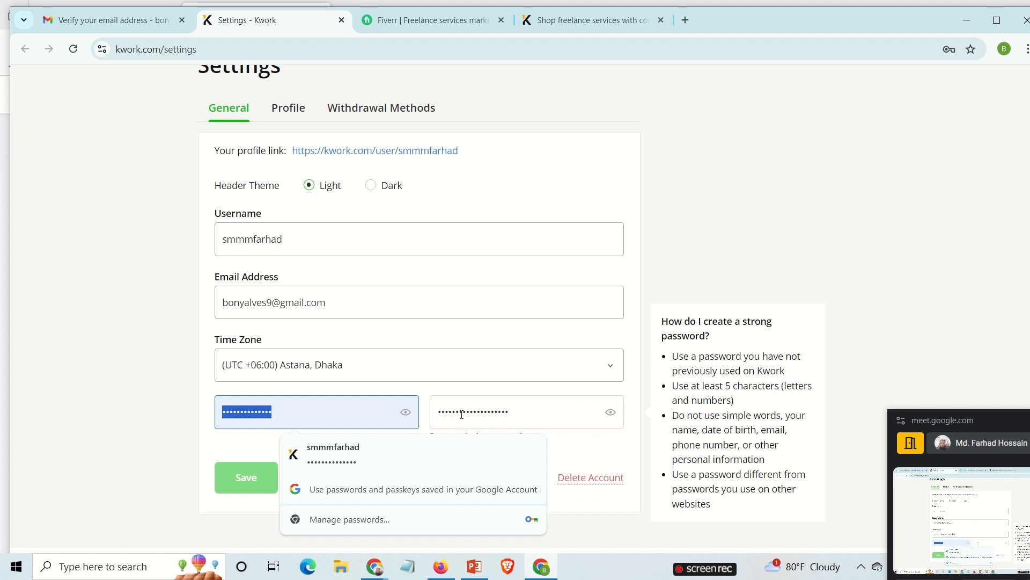
double_click(531, 412)
left_click(406, 412)
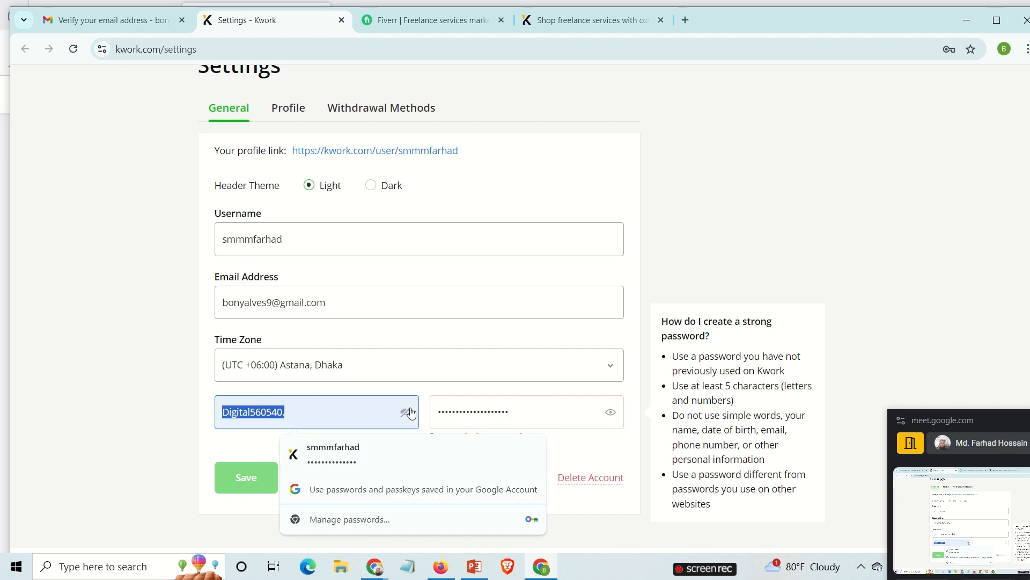
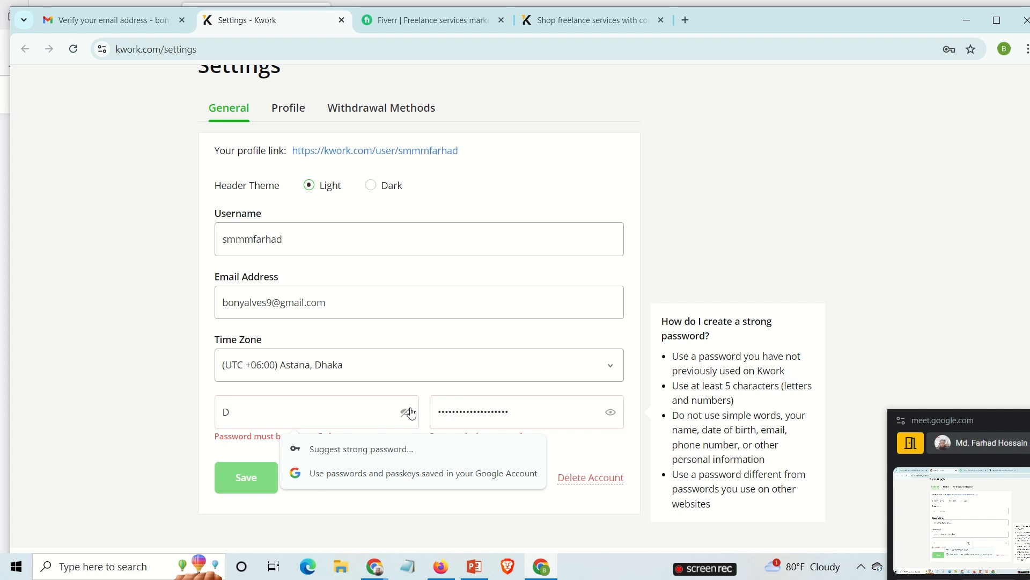
key("ctrl+z")
Step: Retype the confirmation password and try saving the password change
left_click(409, 414)
left_click(610, 412)
left_click(611, 413)
left_click(537, 417)
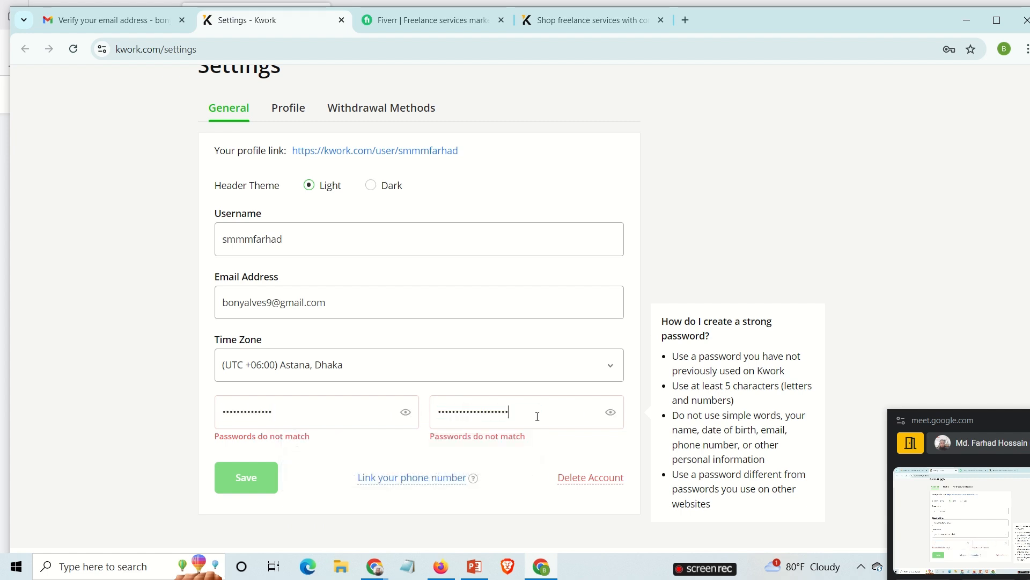
left_click_drag(537, 417, 436, 411)
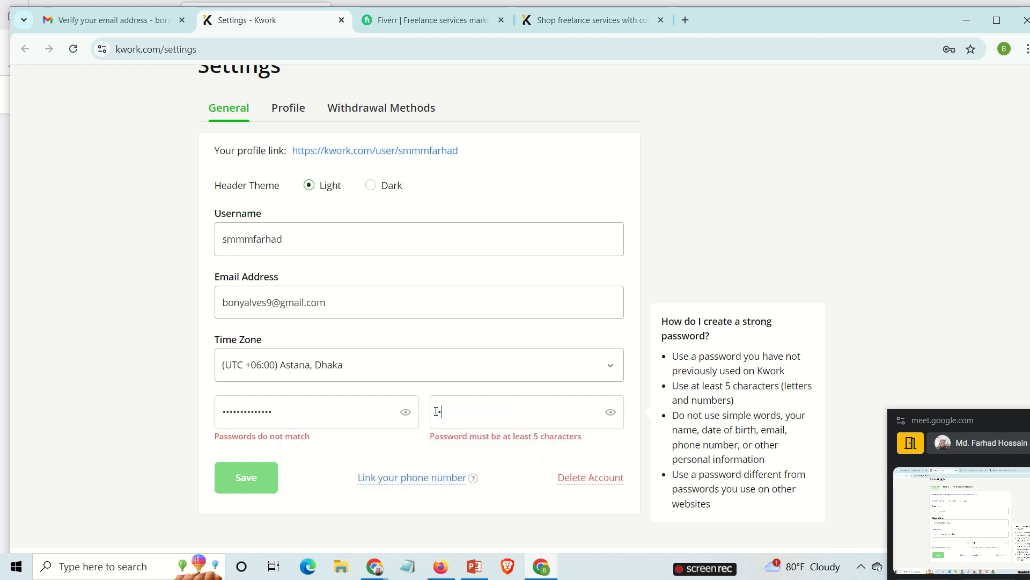
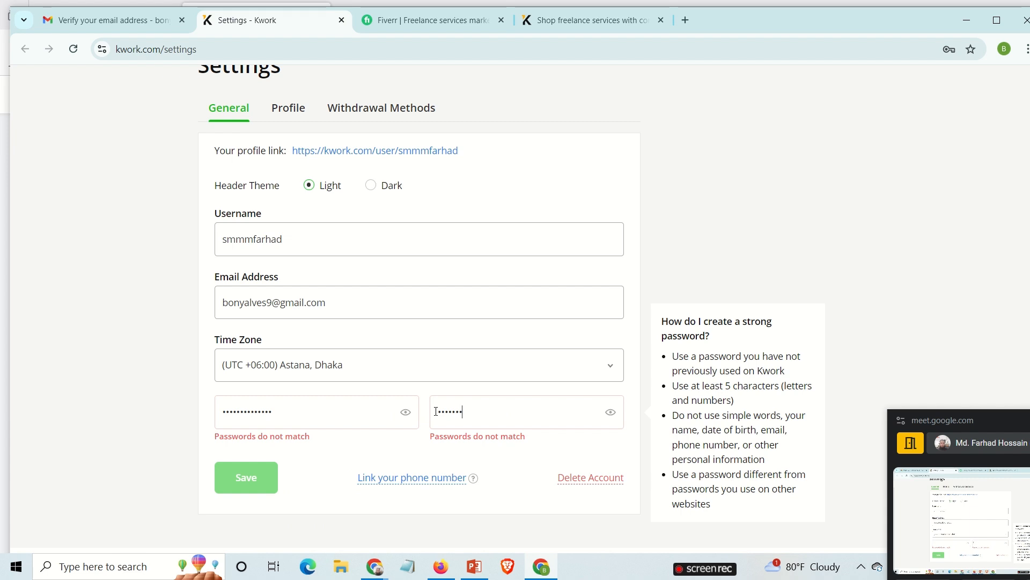
type("•••••••")
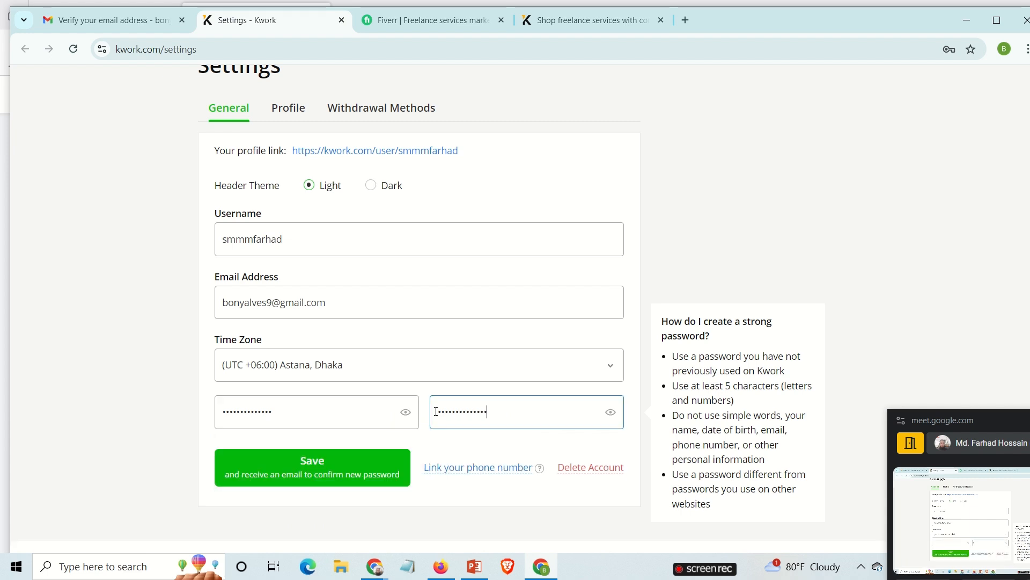
double_click(390, 411)
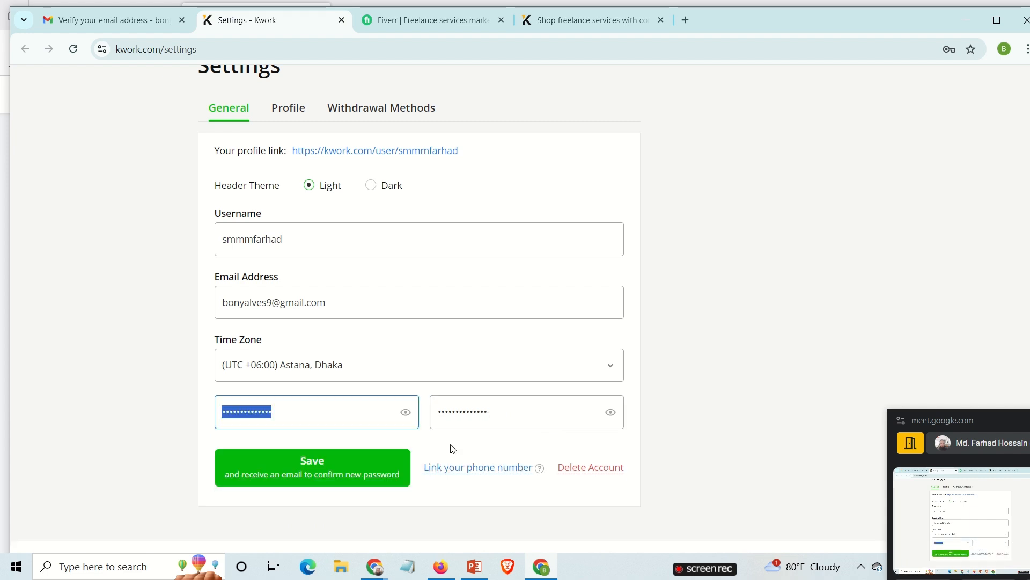
mouse_move(264, 418)
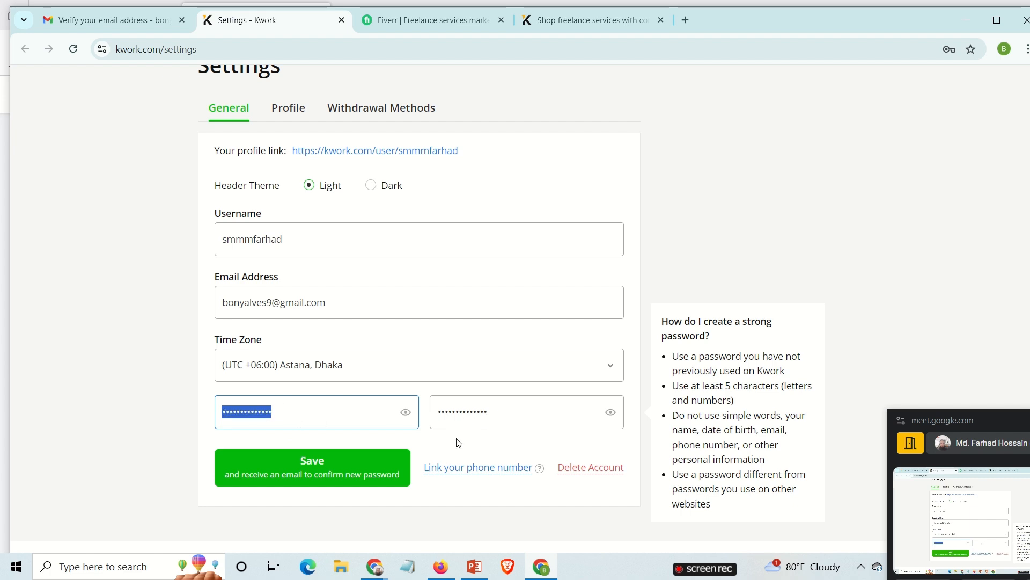
left_click(350, 474)
Step: Re-enter the new password in both New password and Confirm password fields
left_click(406, 412)
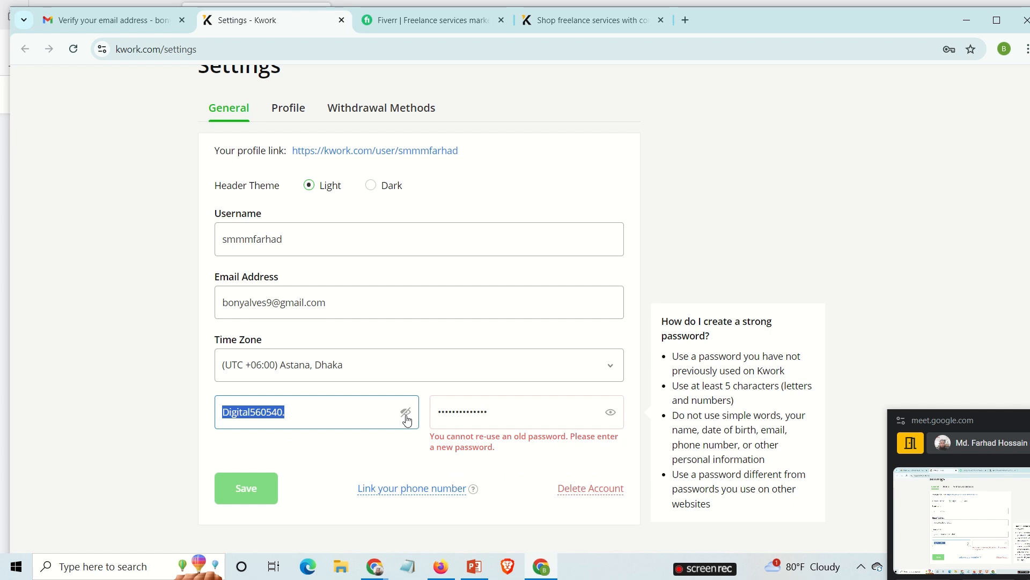
left_click(405, 413)
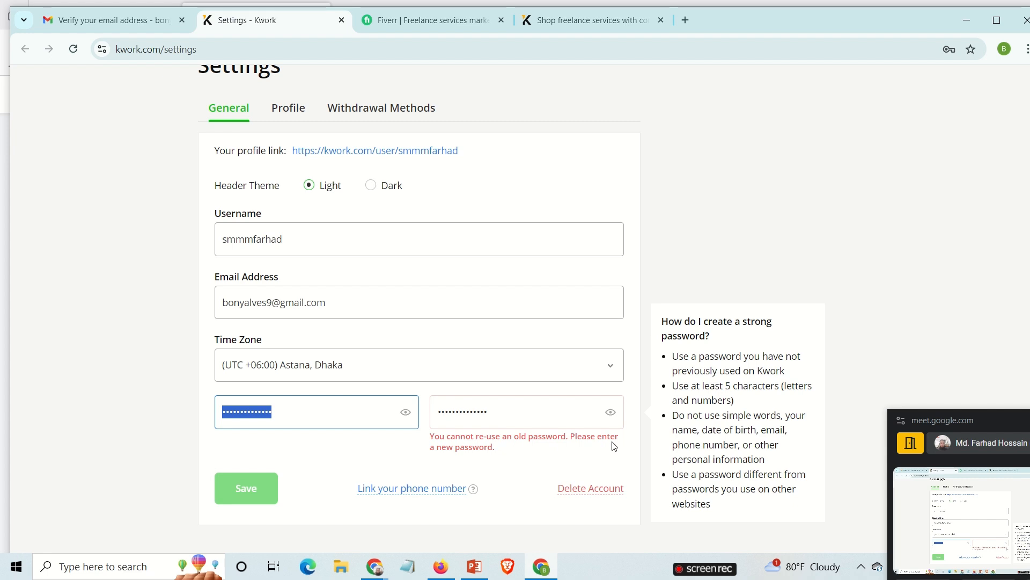
mouse_move(277, 417)
type("•••••")
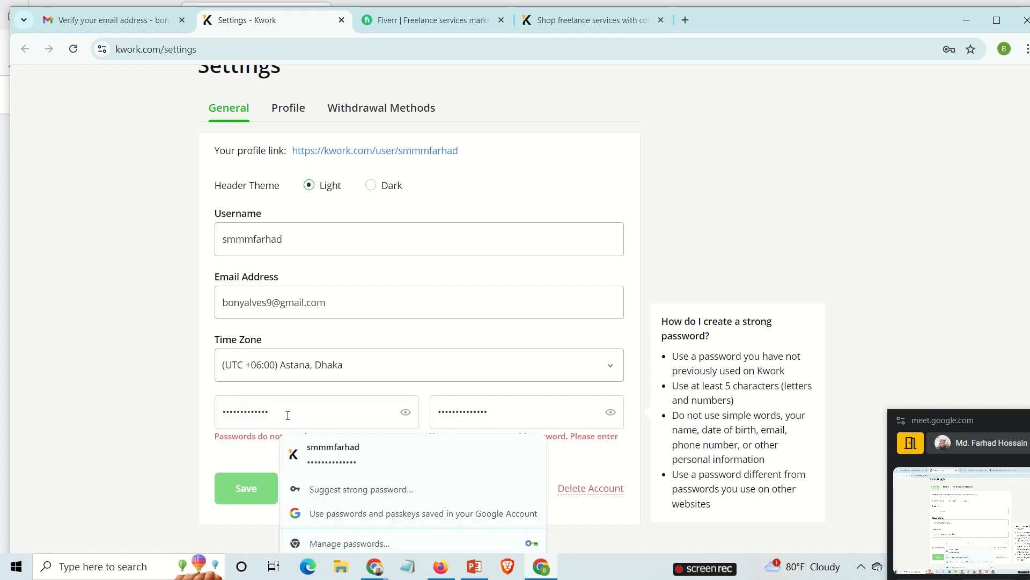
key("Tab")
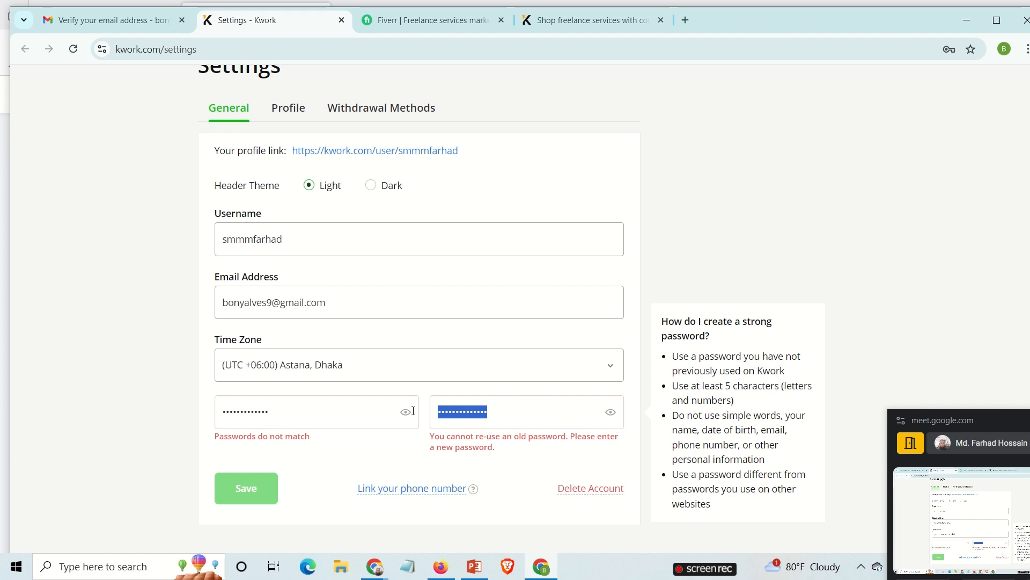
type("•••••")
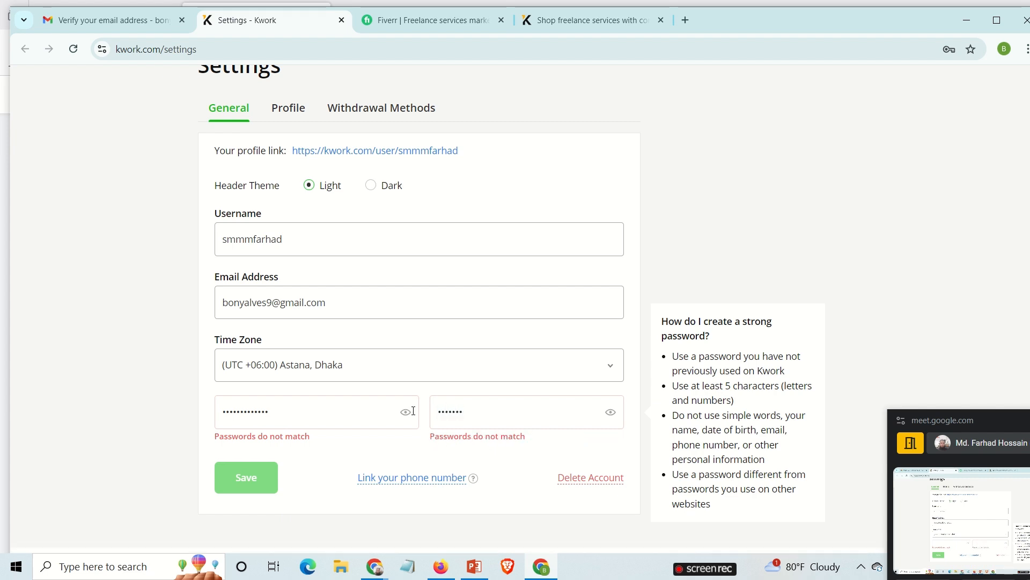
type("••••••••")
Step: Save the new Kwork password, dismiss the Password Update Verification notice, and go to Gmail
left_click(413, 415)
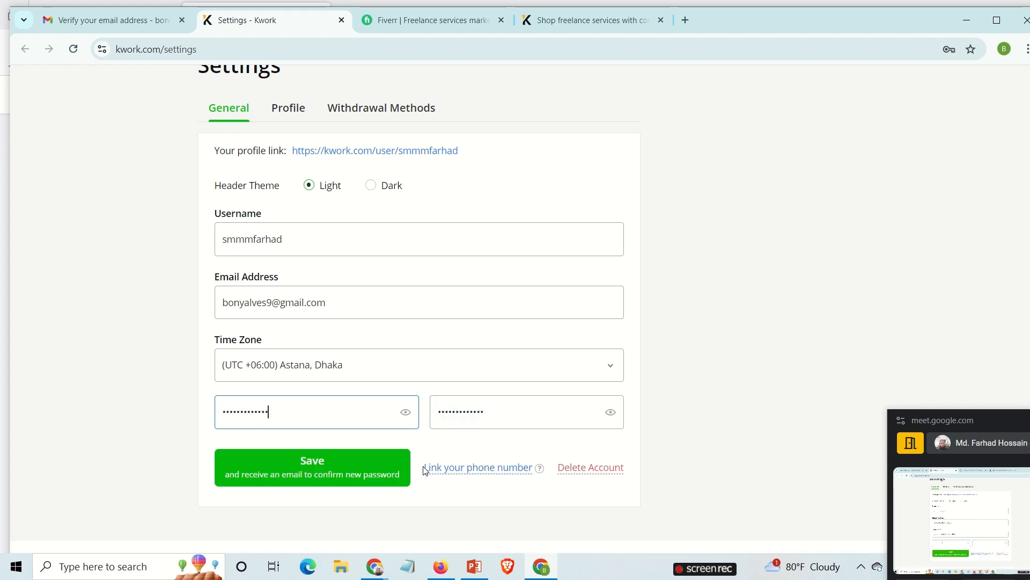
left_click(306, 468)
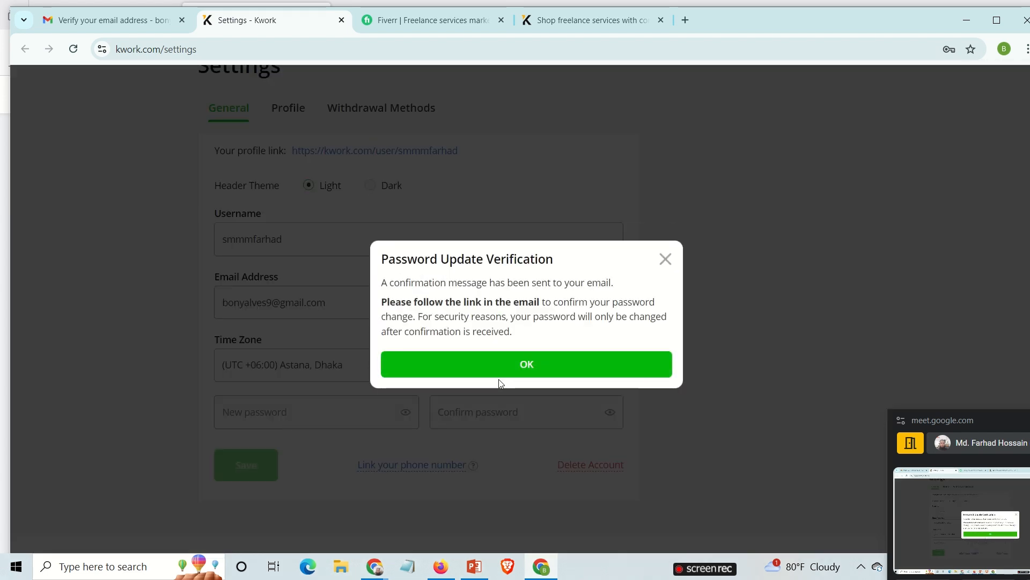
left_click(550, 369)
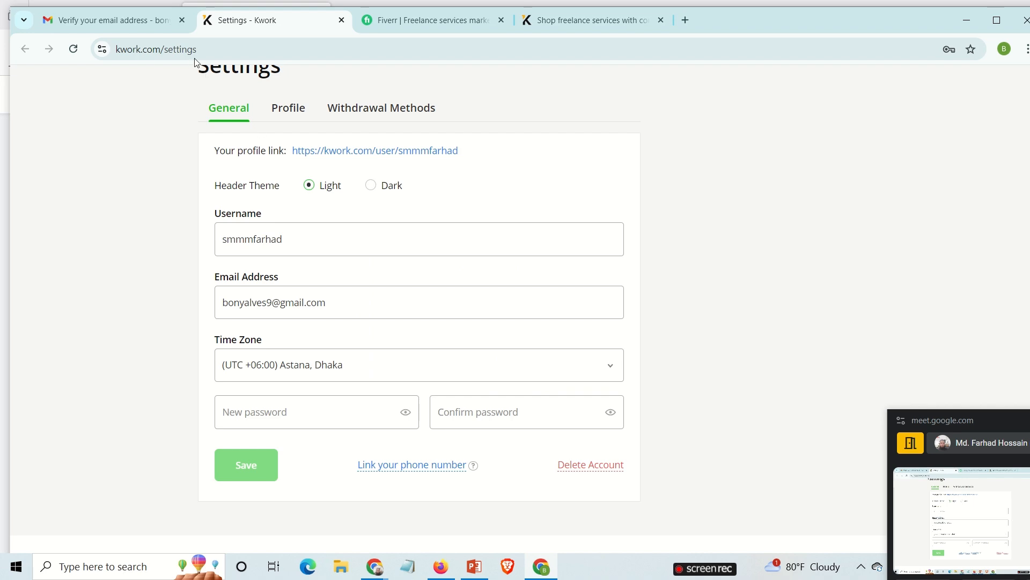
left_click(134, 20)
Step: Open the 'Confirm password change on Kwork' email, then return to the Kwork Settings tab
left_click(144, 178)
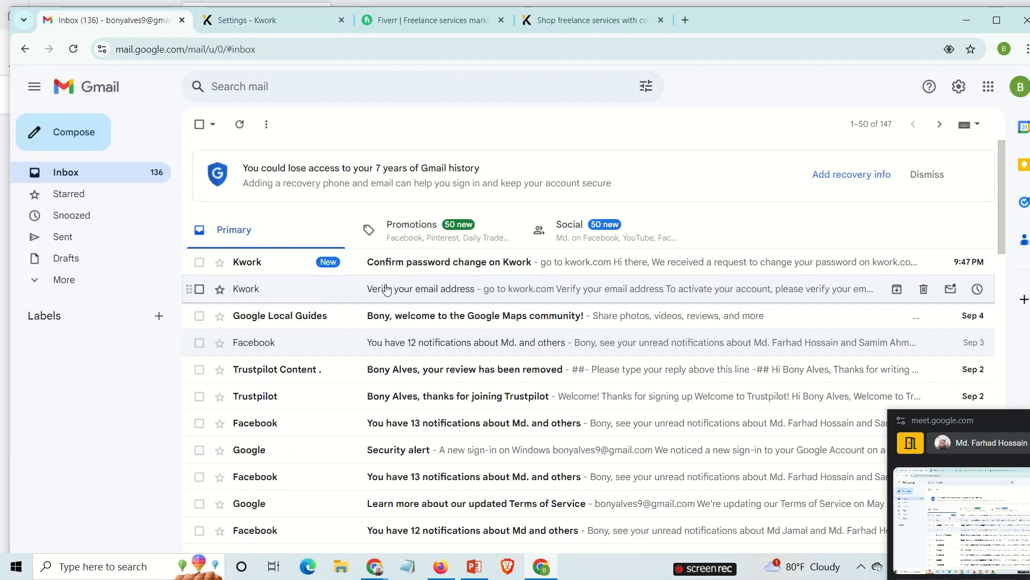
left_click(436, 266)
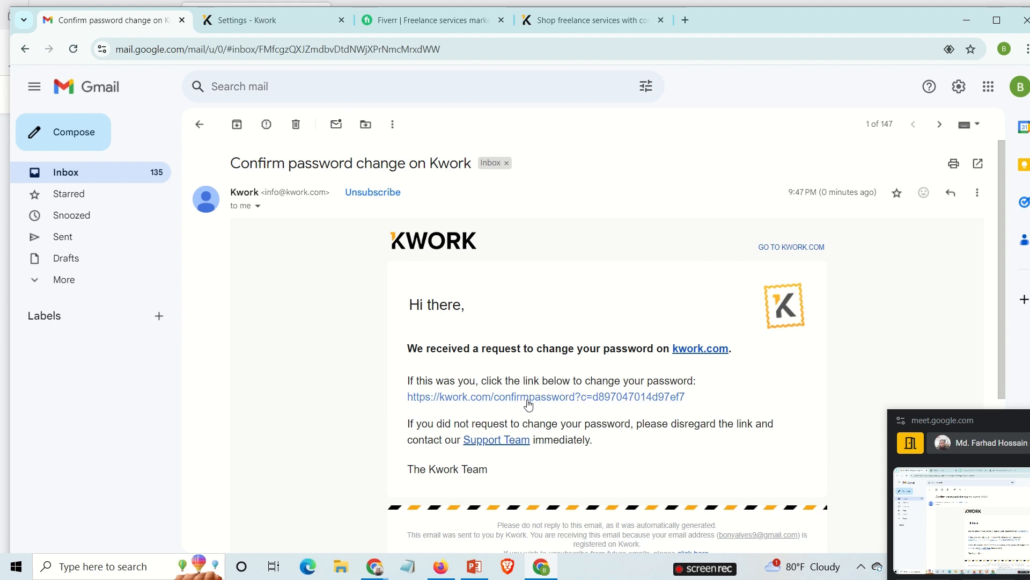
left_click(300, 24)
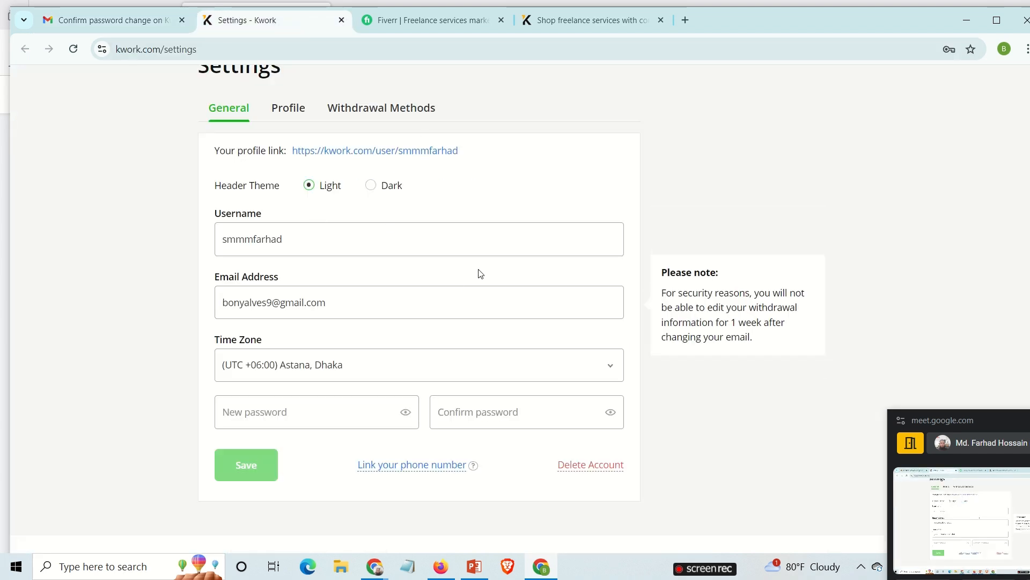
Step: Close the old Kwork Settings and seller dashboard tabs
left_click(633, 24)
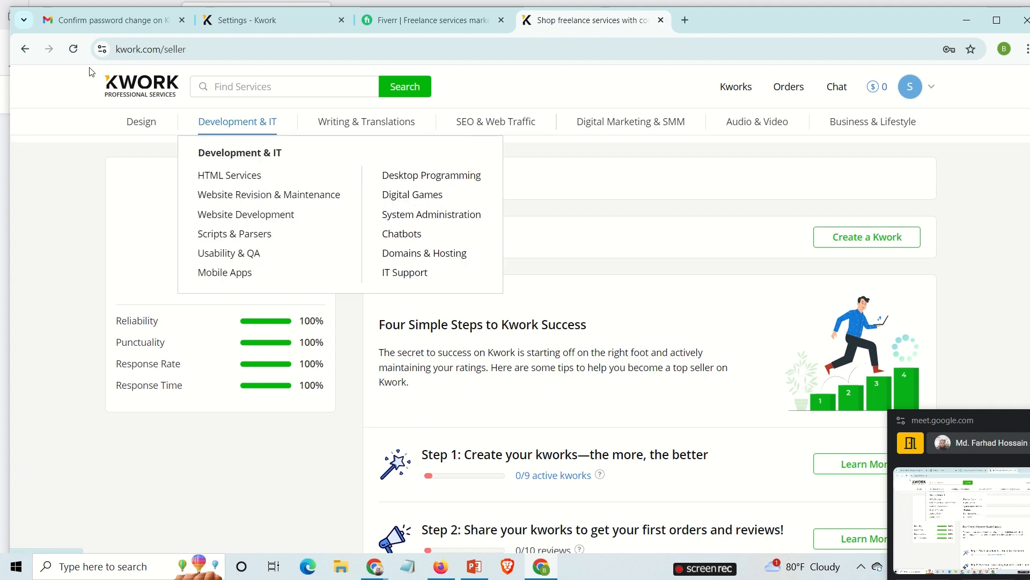
left_click(259, 19)
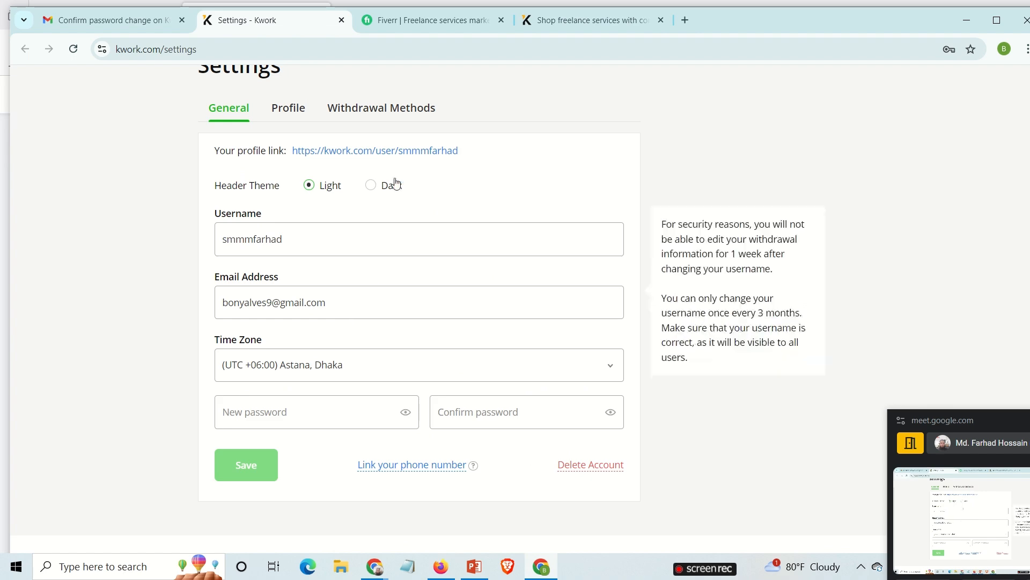
left_click(342, 20)
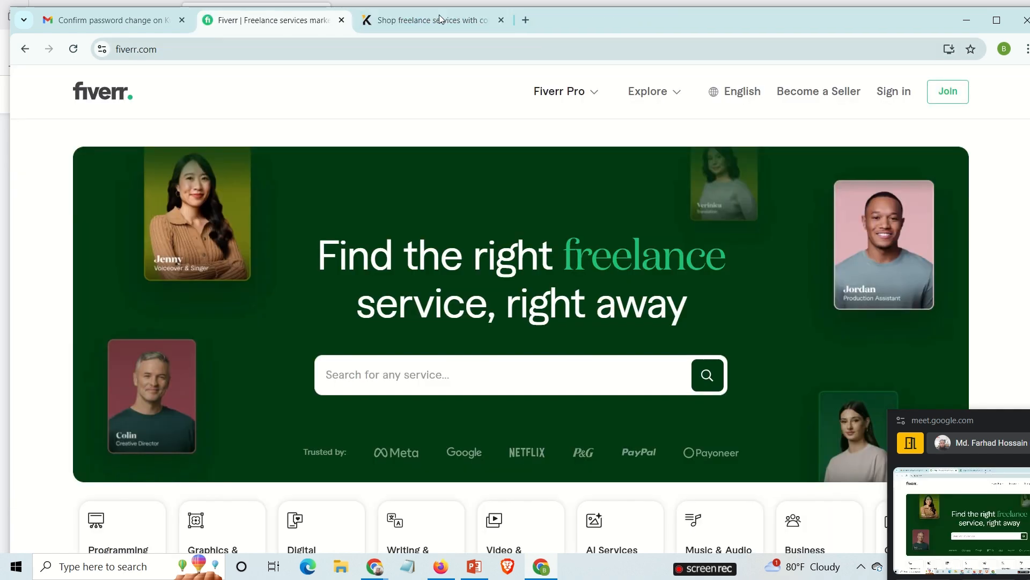
left_click(430, 20)
left_click(910, 88)
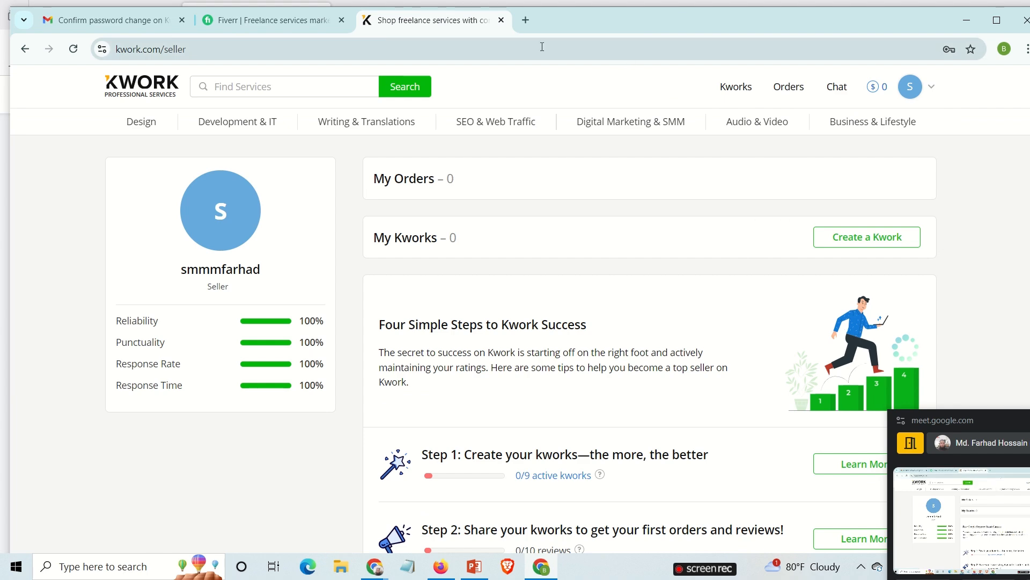
left_click(501, 20)
Step: Load kwork.com in a new tab and bring up the account dropdown menu
left_click(365, 19)
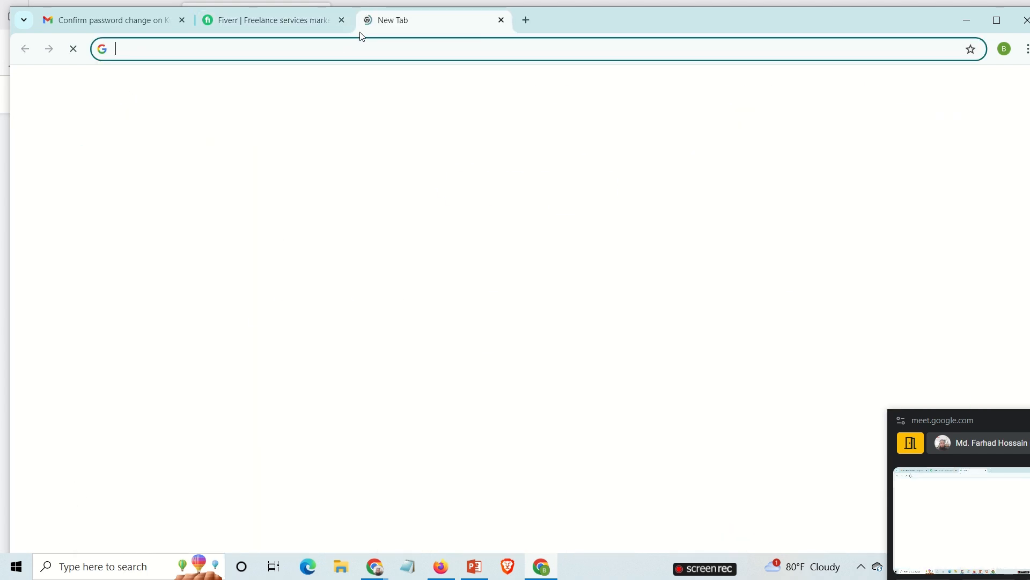
left_click(345, 47)
type("kwork.com")
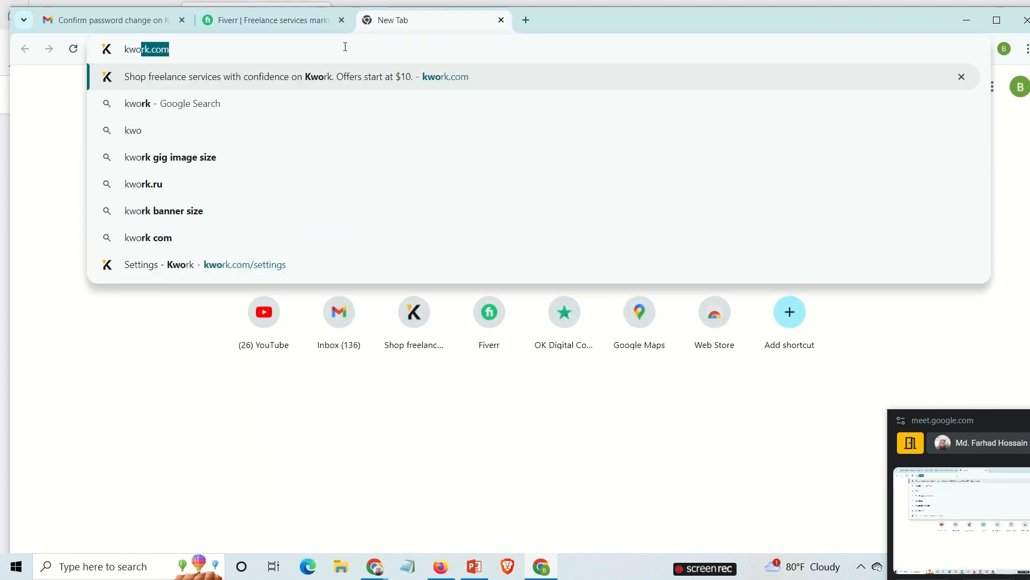
key("Return")
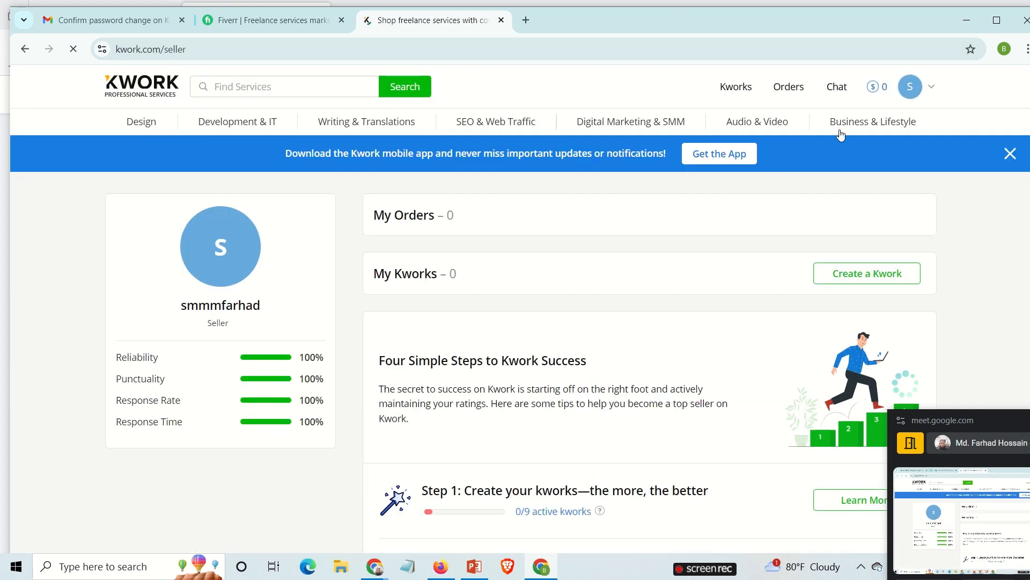
mouse_move(900, 109)
mouse_move(925, 94)
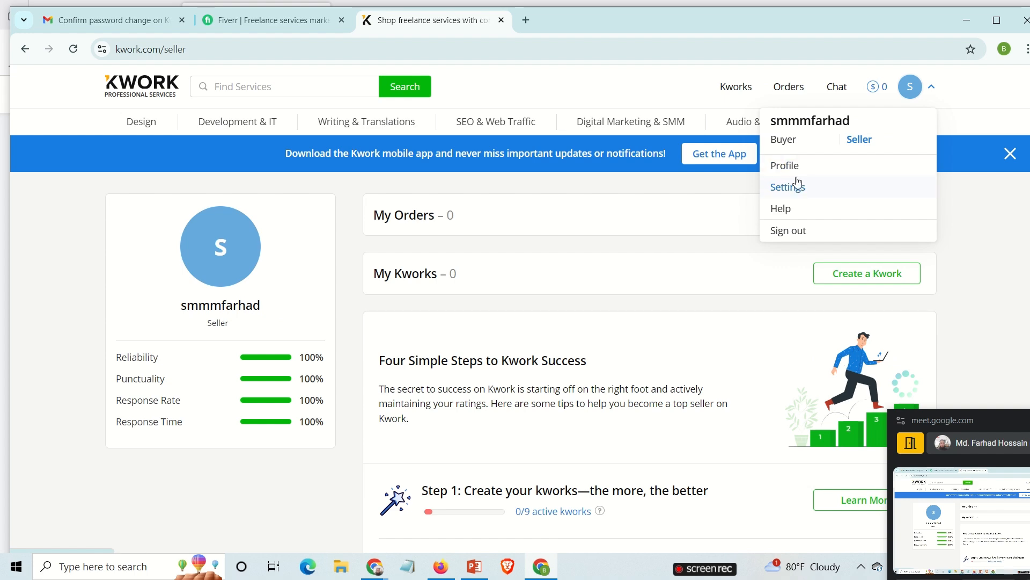
Step: Open Kwork account Settings and clear the autofilled New password field
left_click(798, 194)
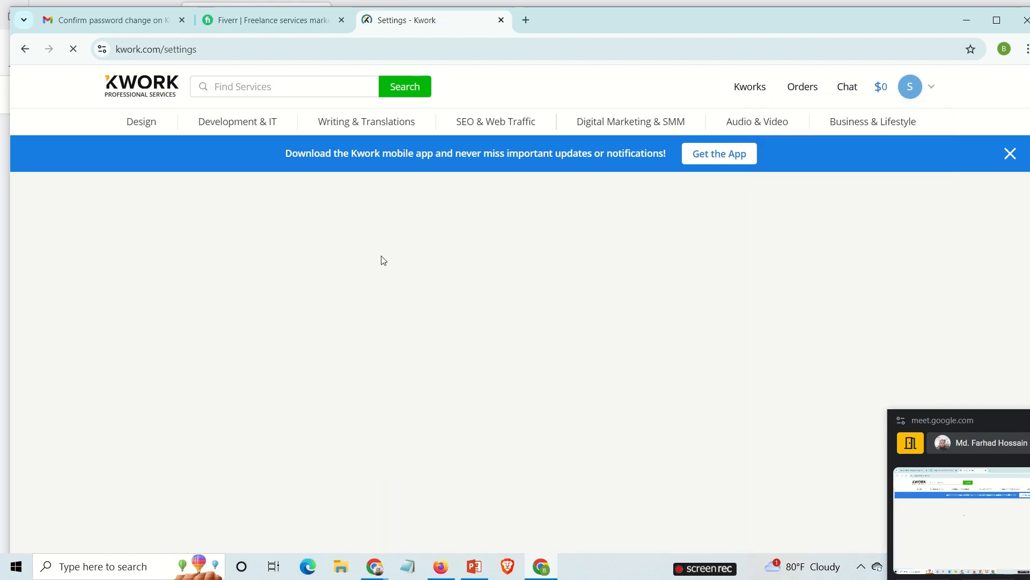
scroll(191, 349, "down", 3)
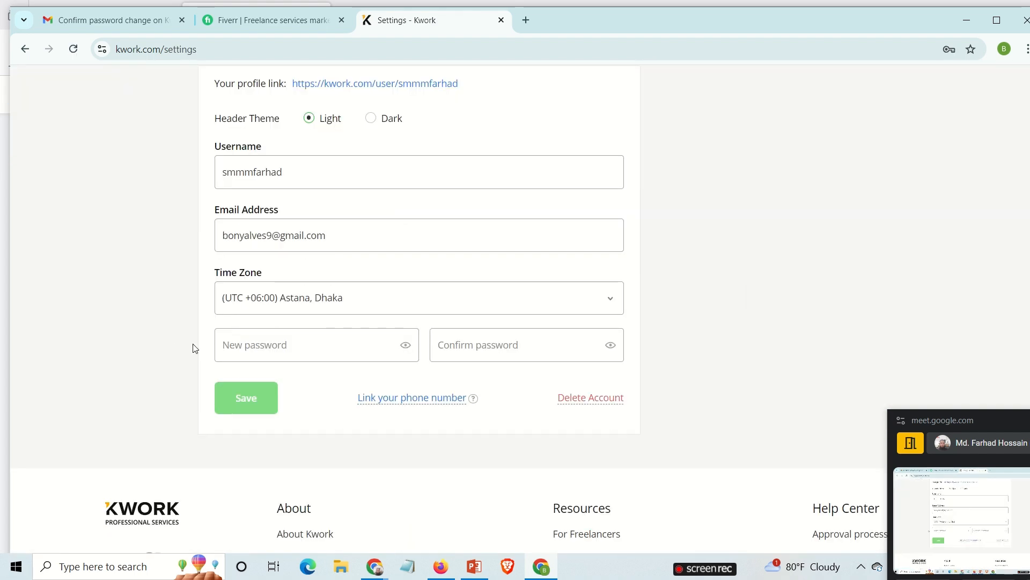
left_click(288, 340)
scroll(288, 340, "up", 2)
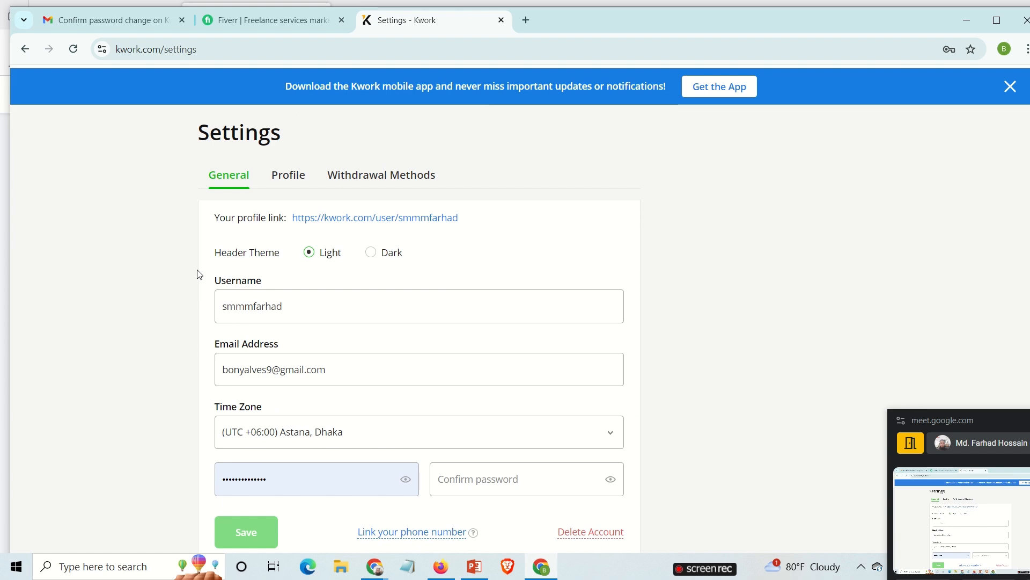
scroll(215, 301, "down", 2)
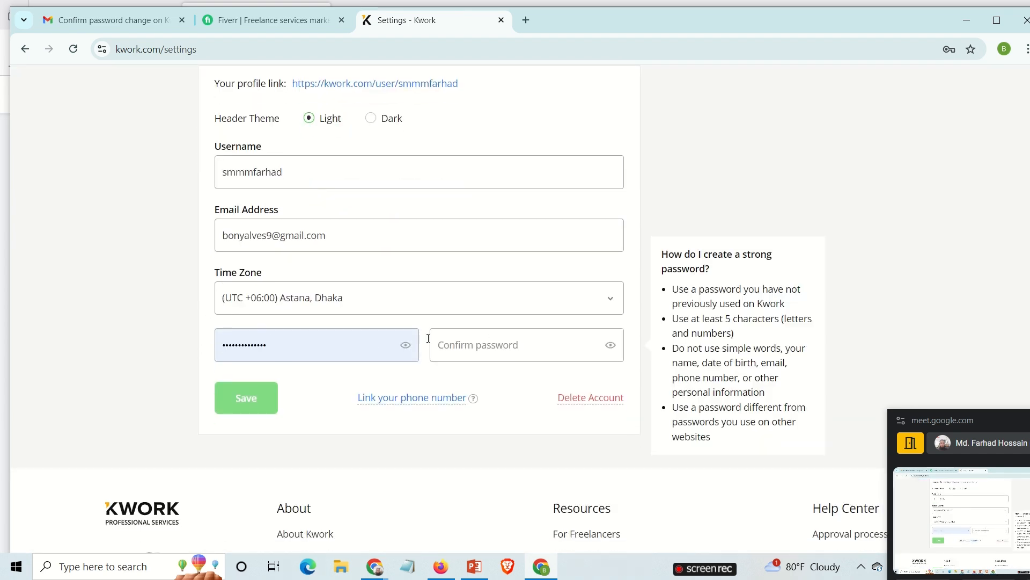
left_click(339, 333)
scroll(336, 329, "up", 2)
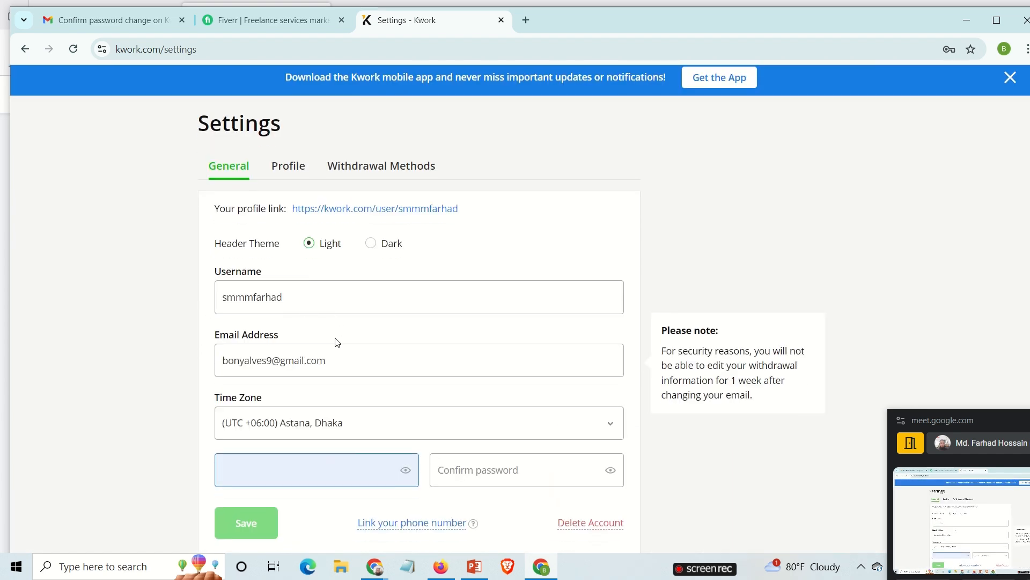
scroll(337, 342, "down", 2)
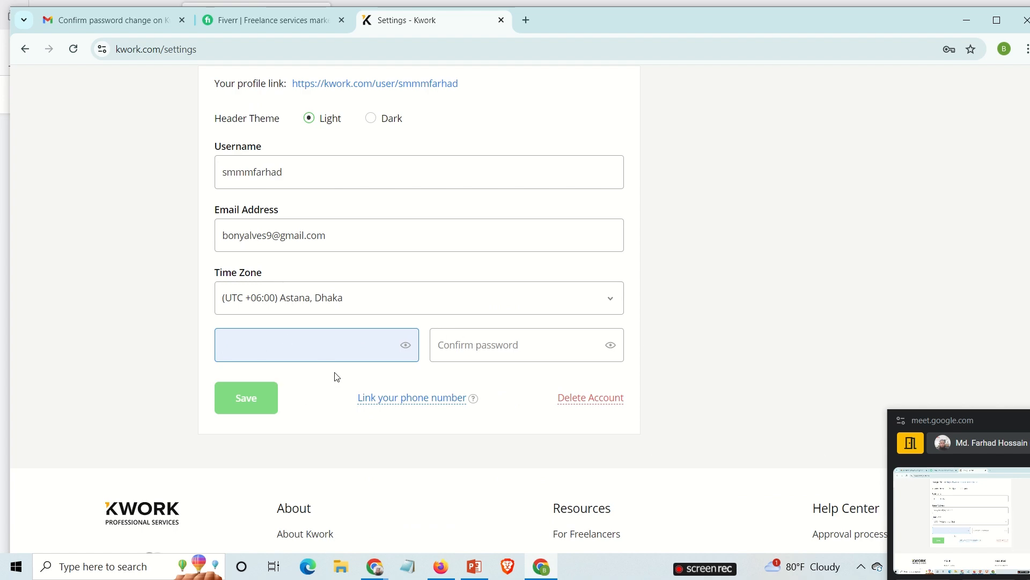
mouse_move(456, 334)
Step: Open the Profile section, click into Your Name, then return to the Fiverr tab
scroll(392, 333, "up", 1)
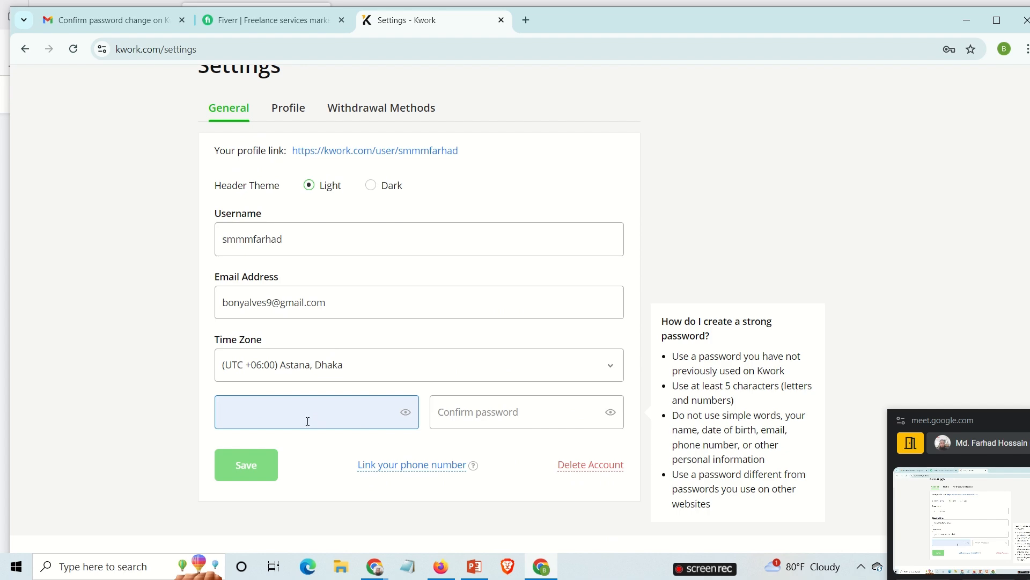
scroll(299, 410, "up", 2)
scroll(301, 387, "down", 2)
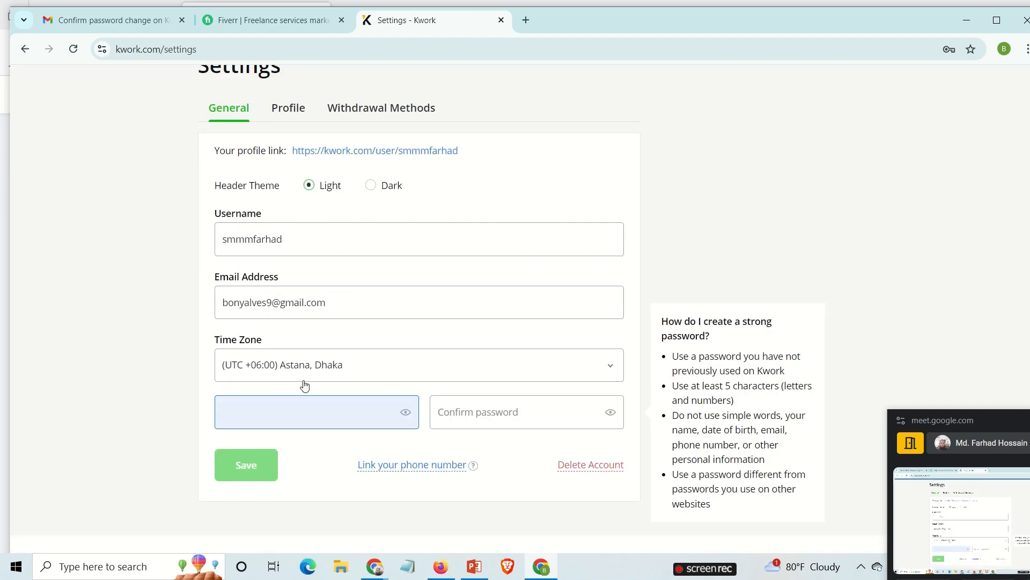
scroll(300, 333, "up", 2)
left_click(290, 243)
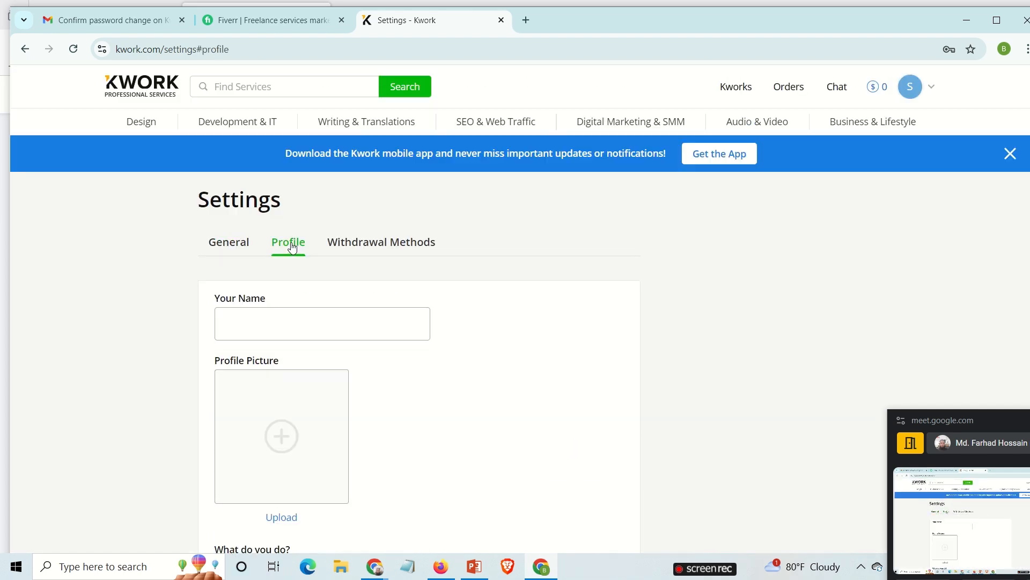
left_click(255, 320)
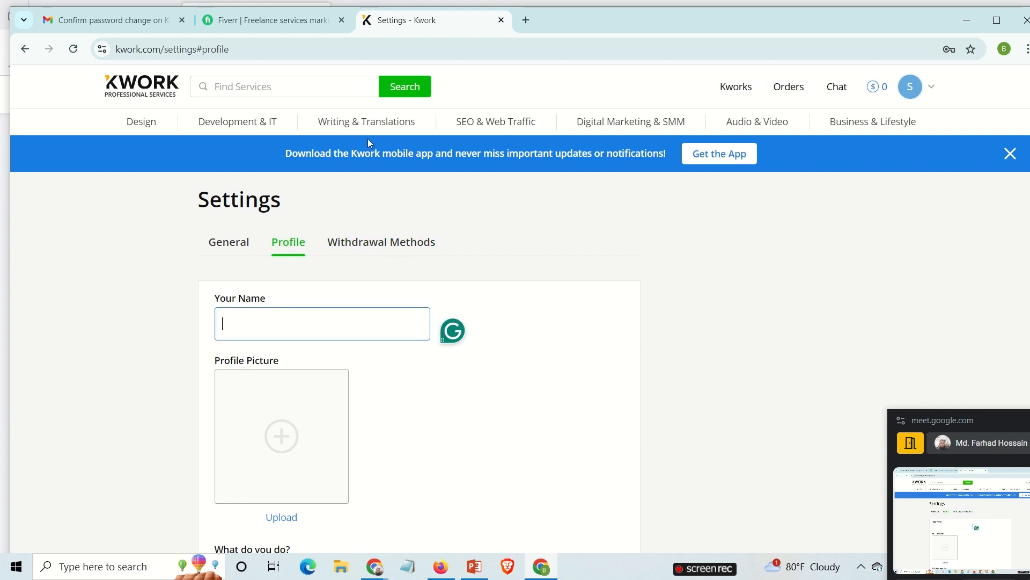
left_click(278, 22)
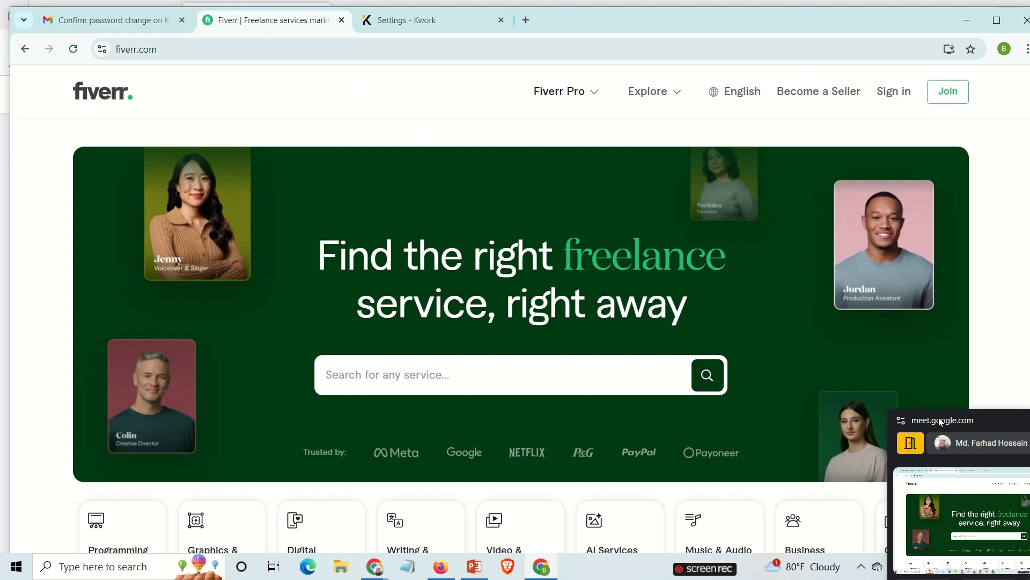
Step: Type 'youtube' in Fiverr's search to list its suggestions, then open a blank Notepad
left_click(422, 369)
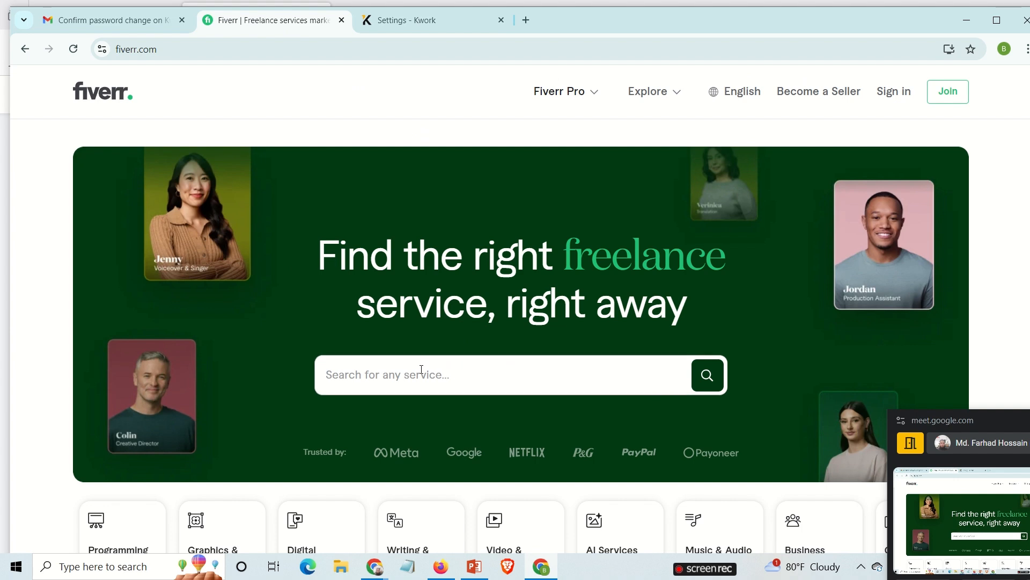
left_click_drag(945, 426, 890, 248)
left_click(371, 370)
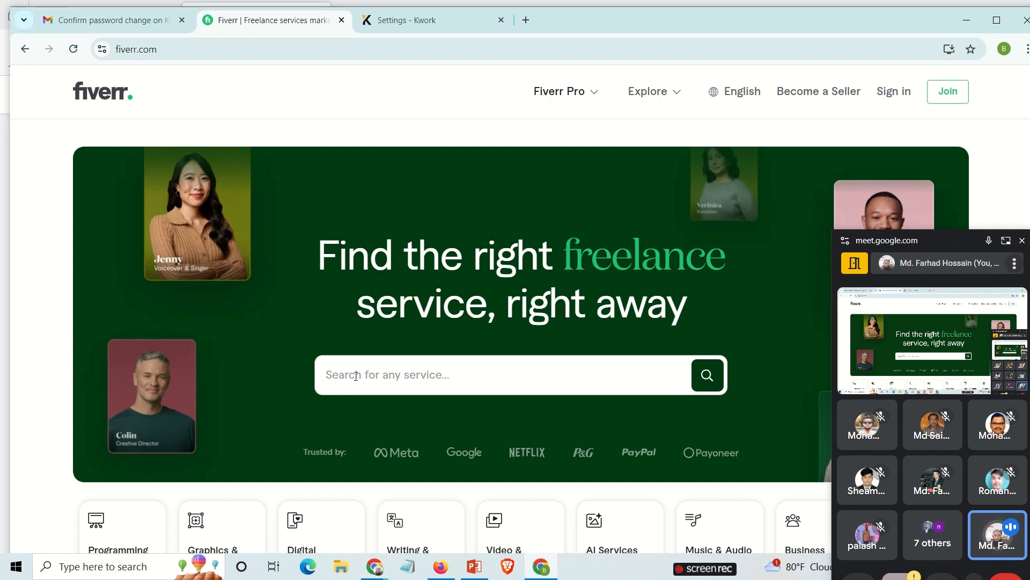
type("you")
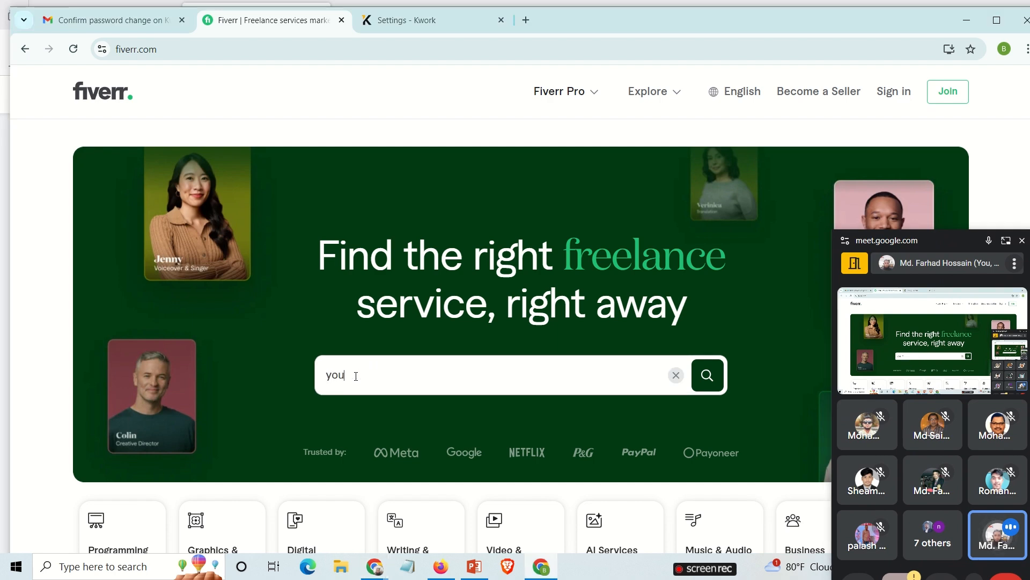
type("tube s")
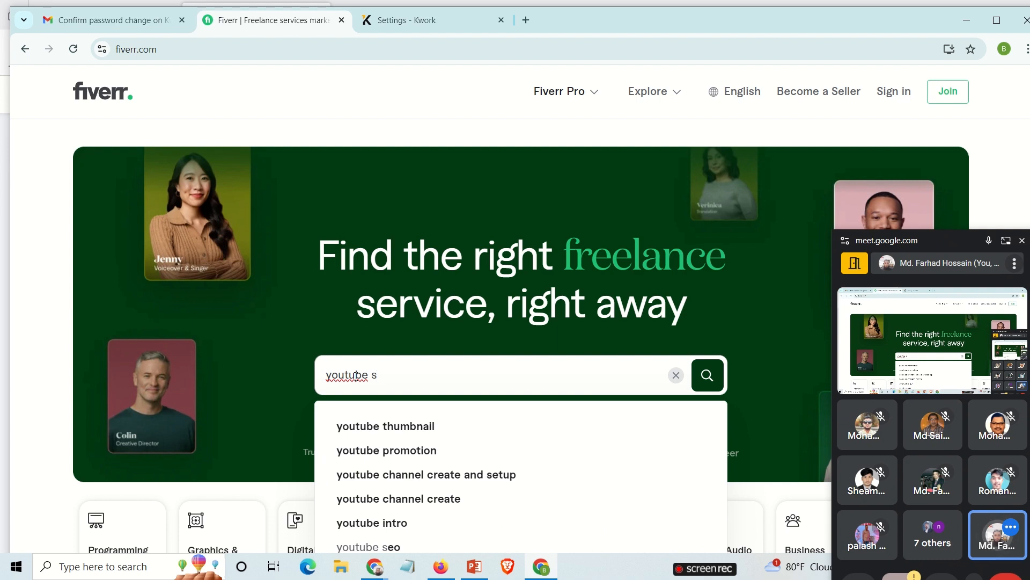
key("BackSpace")
key("BackSpace")
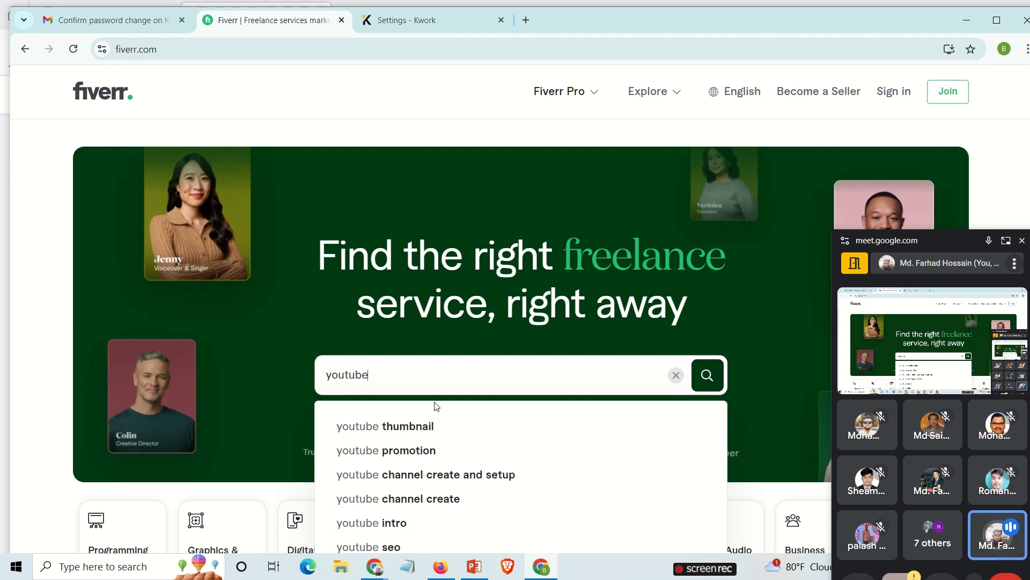
scroll(759, 289, "down", 2)
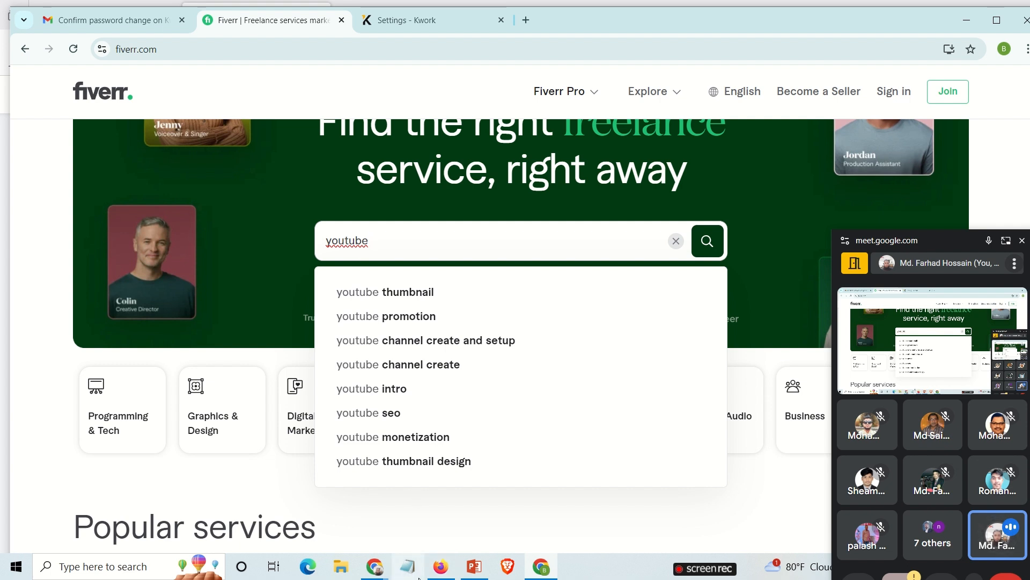
left_click(408, 566)
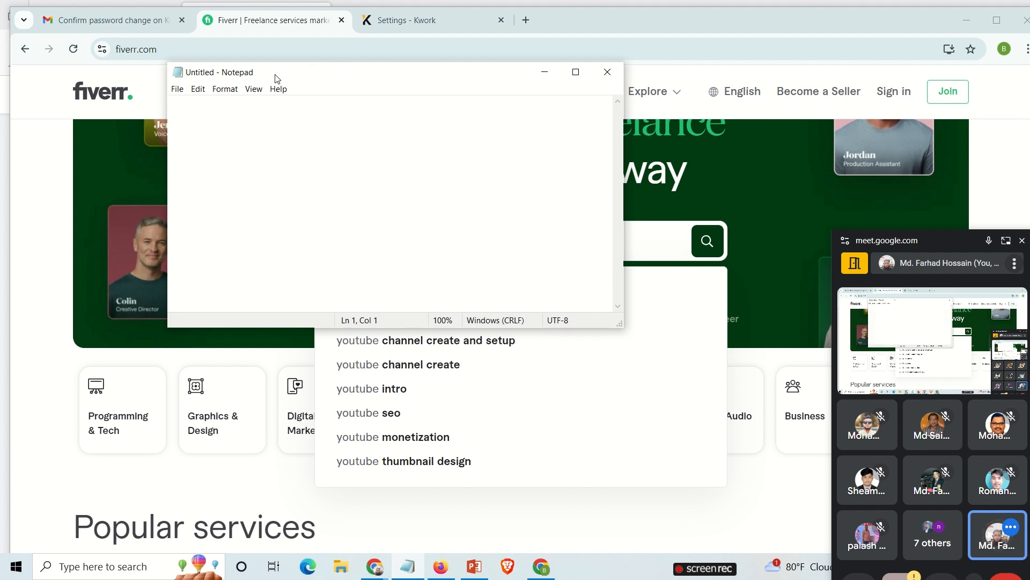
Step: List YouTube Thumbnail, YouTube Promotion, YouTube Channel Create and Setup, and YouTube Channel Create
left_click_drag(276, 74, 726, 76)
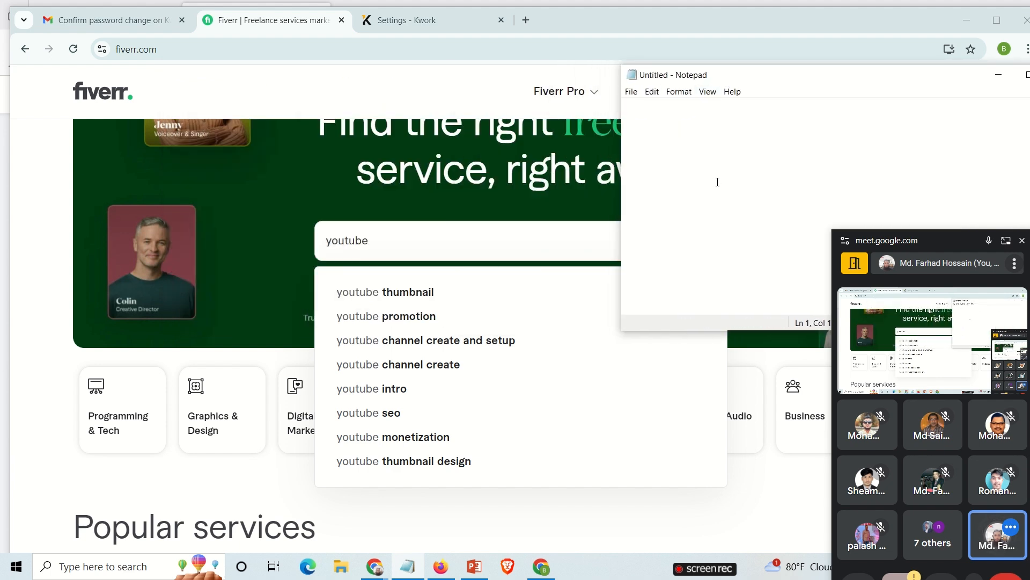
type("YouTu")
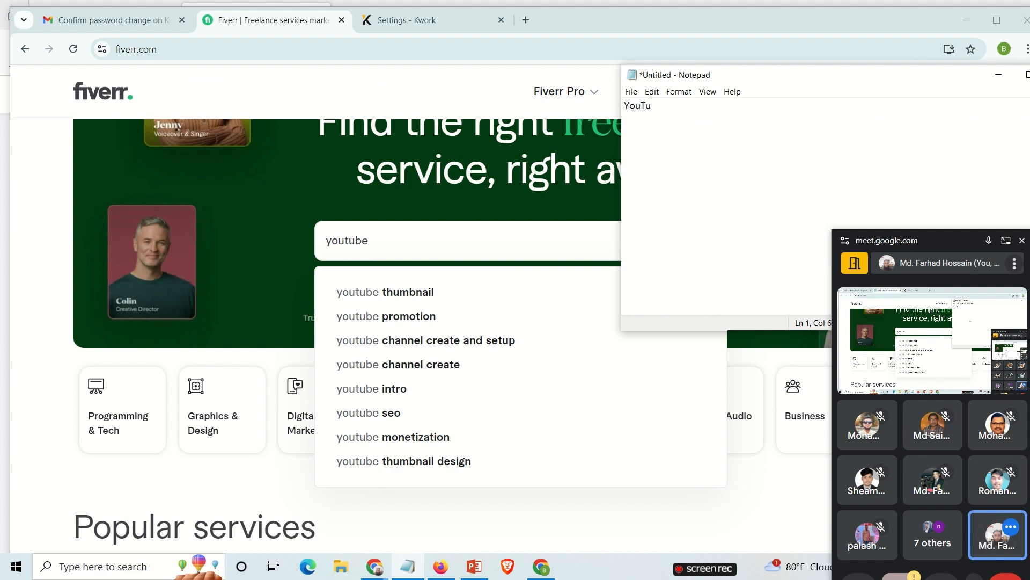
type("be Thum")
type("bnai")
type("l ")
type("YouTube P")
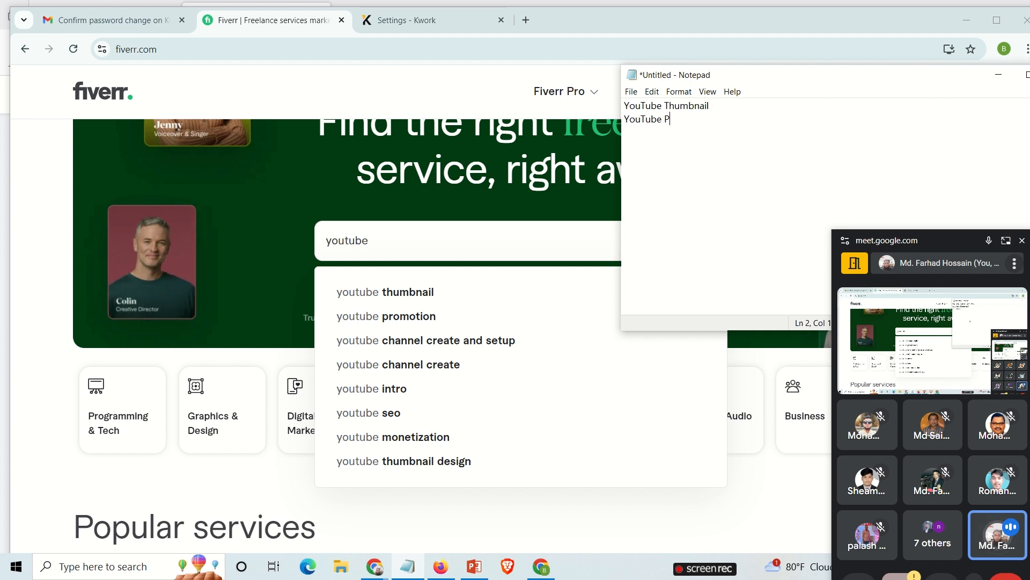
type("romotion")
type("YouTube C")
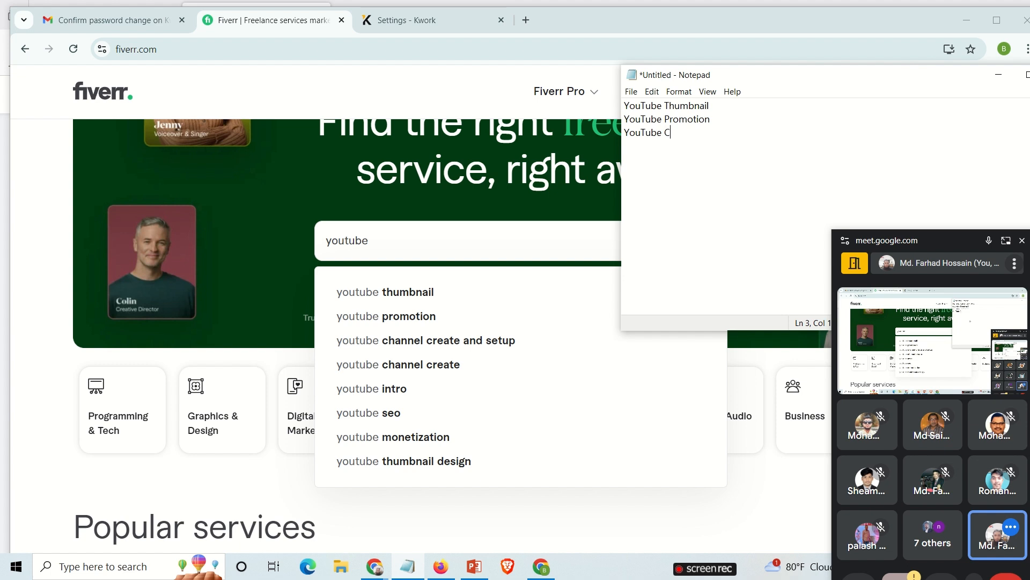
type("hannel Create and S")
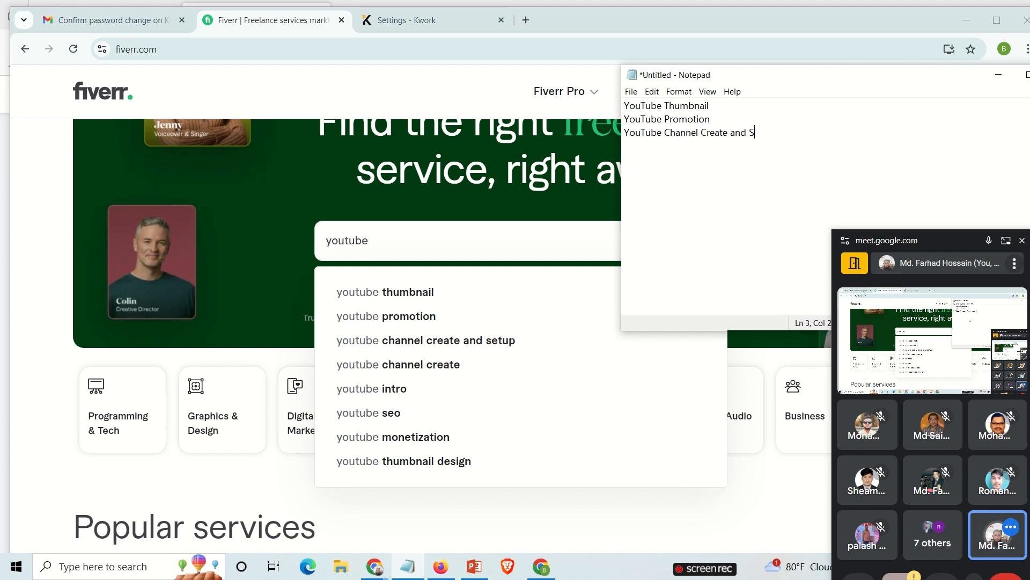
key("BackSpace")
type("Setup")
key("Return")
type("YouTube Channel")
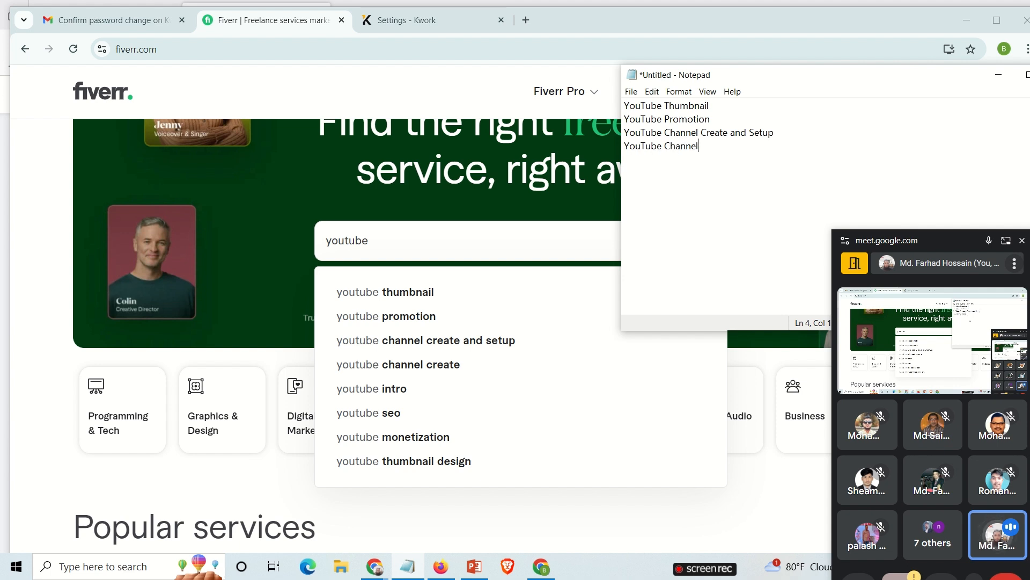
type(" Create")
key("Return")
Step: Add Youtube Intro, Youtube Seo, YouTube Monetization and YouTube Thumbnail Design, fixing typos
type("Youtube Intro ")
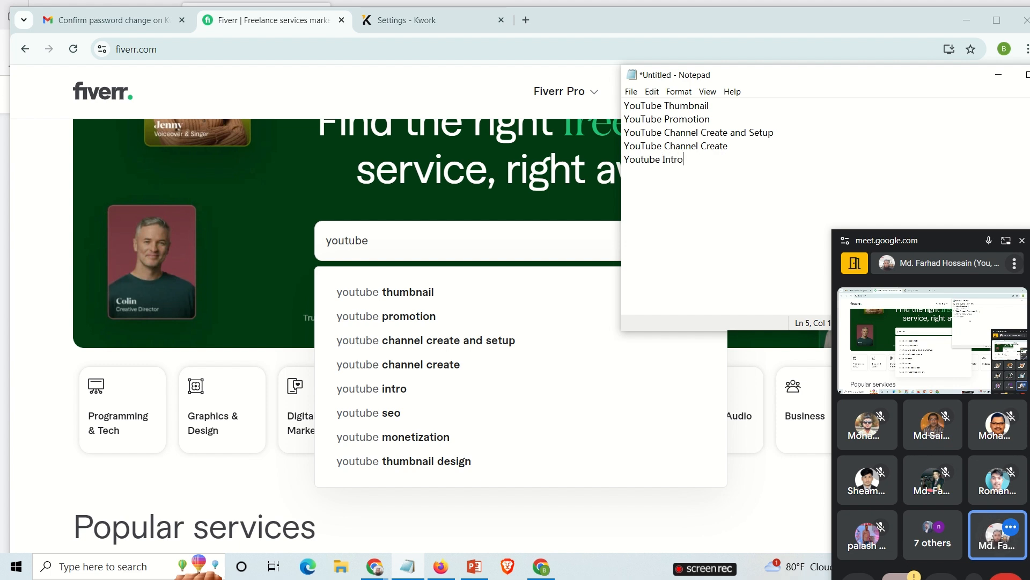
type("Youtueb S")
type("eo")
key("Left")
key("Left")
key("Left")
key("Left")
key("BackSpace")
key("BackSpace")
type("be")
key("Right")
key("Right")
key("Return")
type("YouTube Monetization")
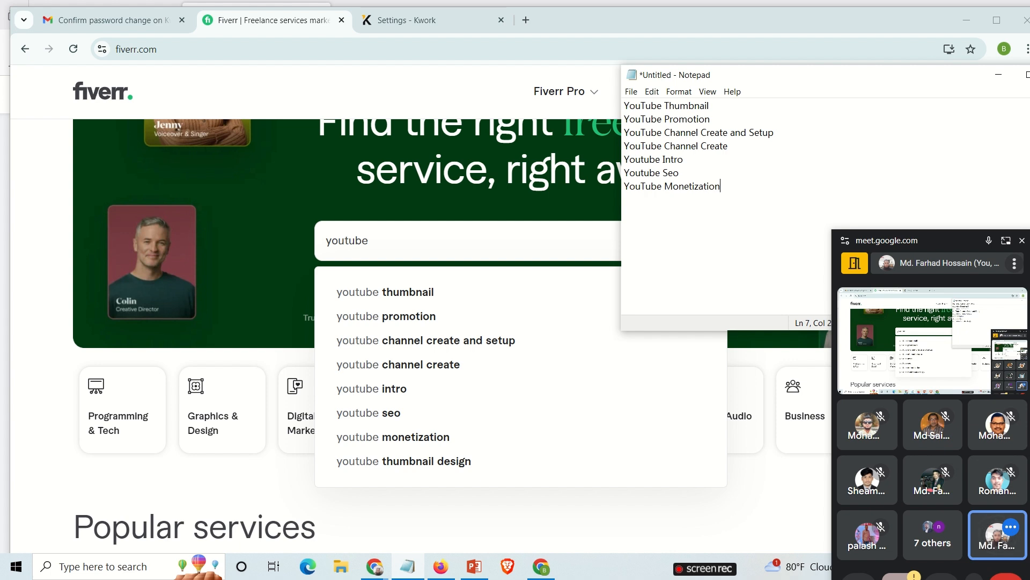
key("Return")
type("YouTube Thumbnail")
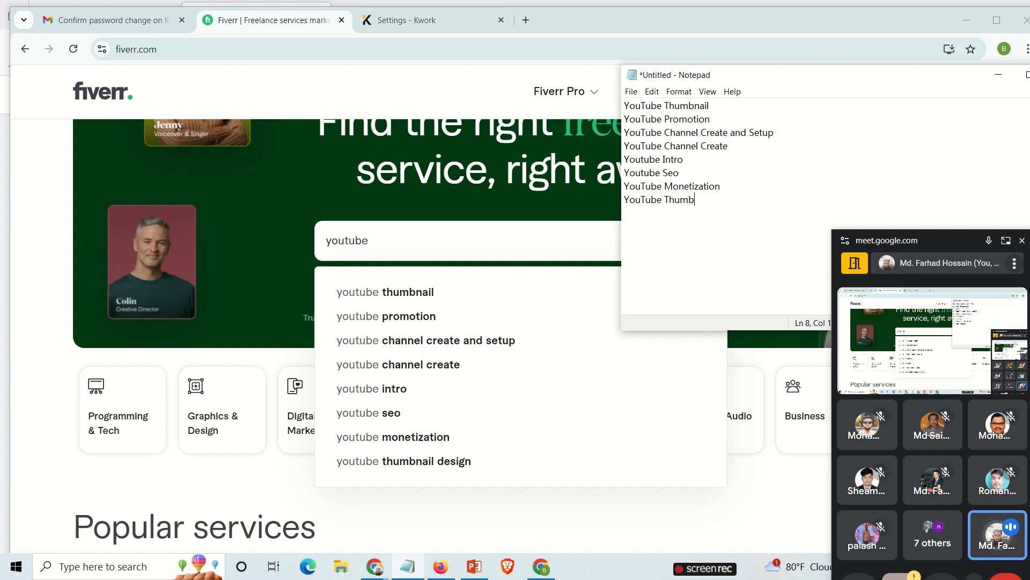
type(" DEs")
key("BackSpace")
key("BackSpace")
type("esign")
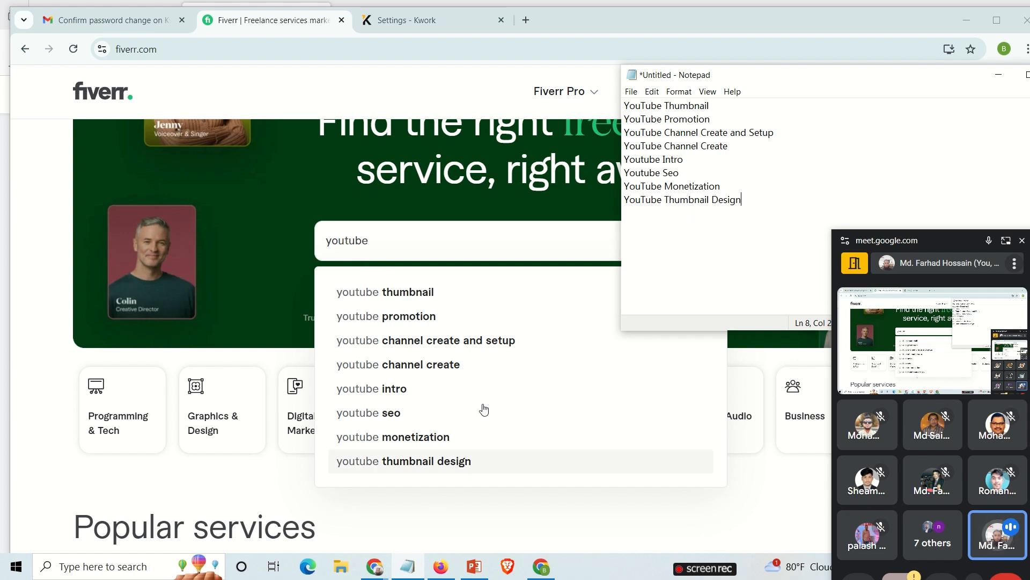
left_click_drag(742, 200, 627, 107)
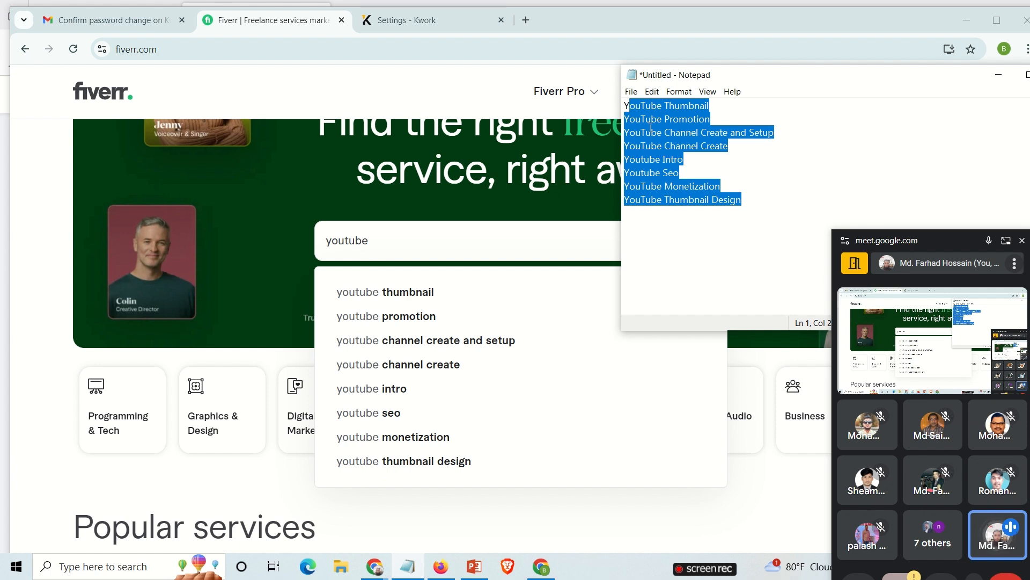
left_click(724, 115)
left_click_drag(722, 106, 624, 106)
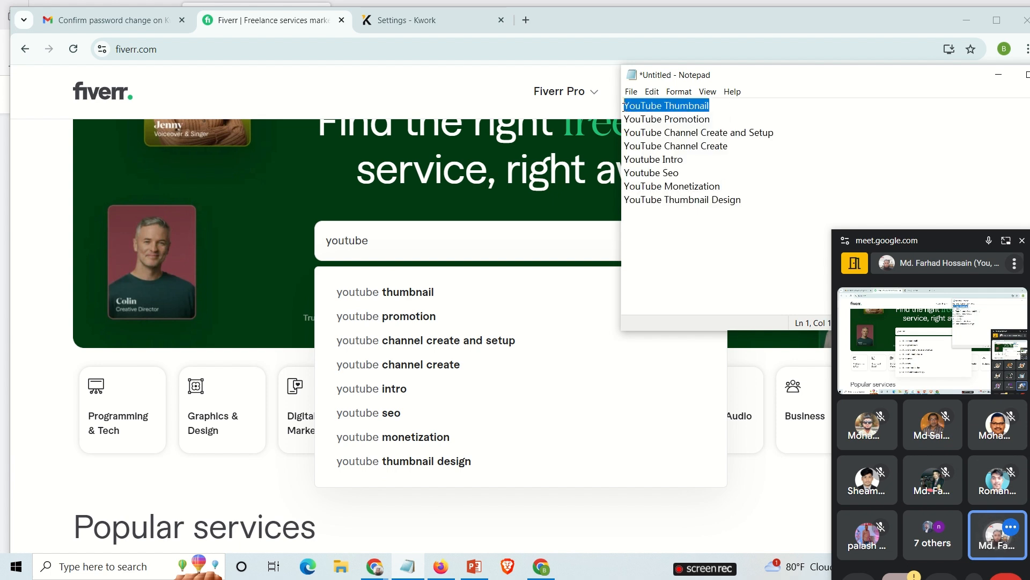
mouse_move(446, 568)
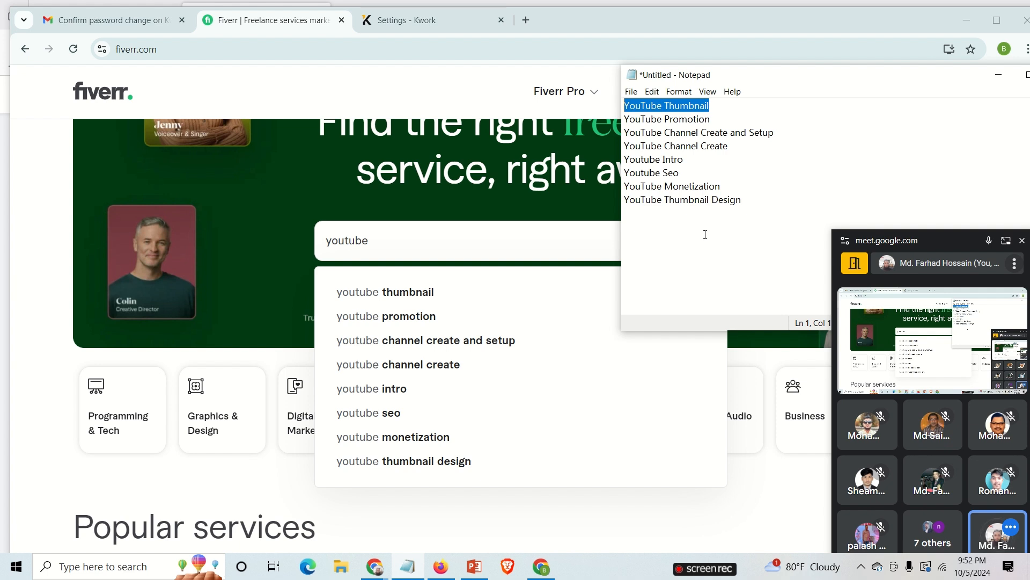
left_click_drag(712, 119, 625, 119)
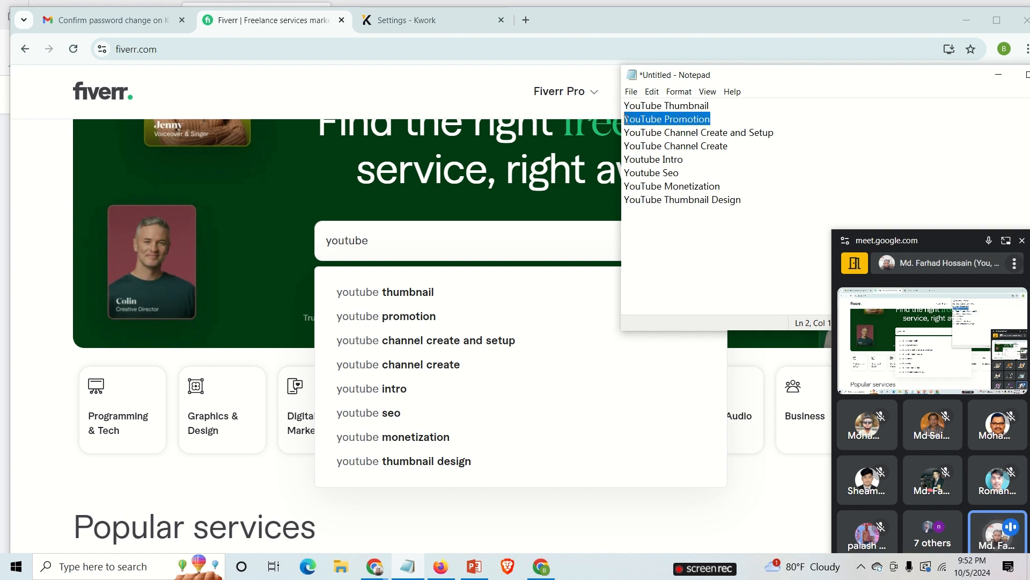
left_click(670, 132)
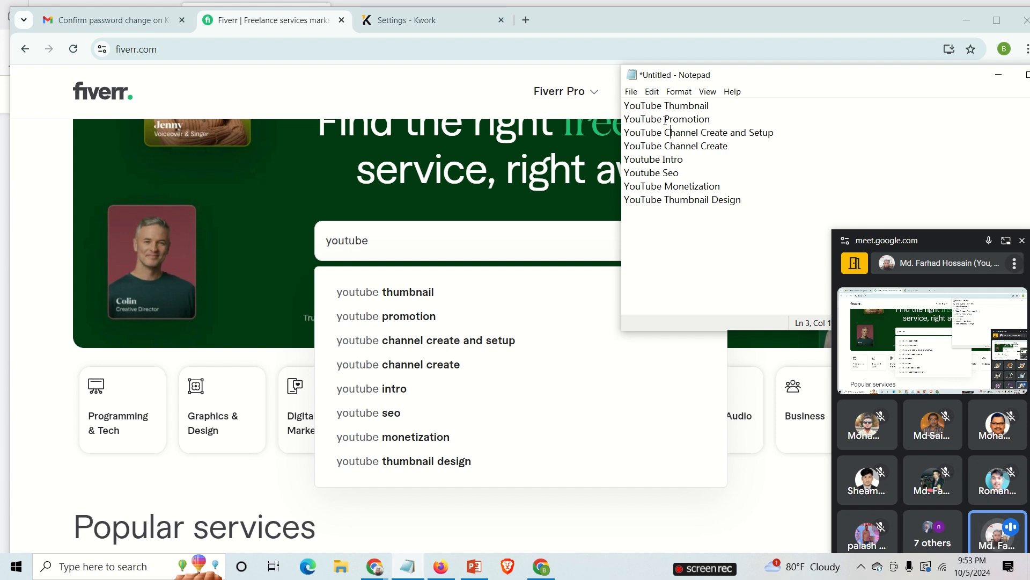
left_click_drag(652, 133, 776, 132)
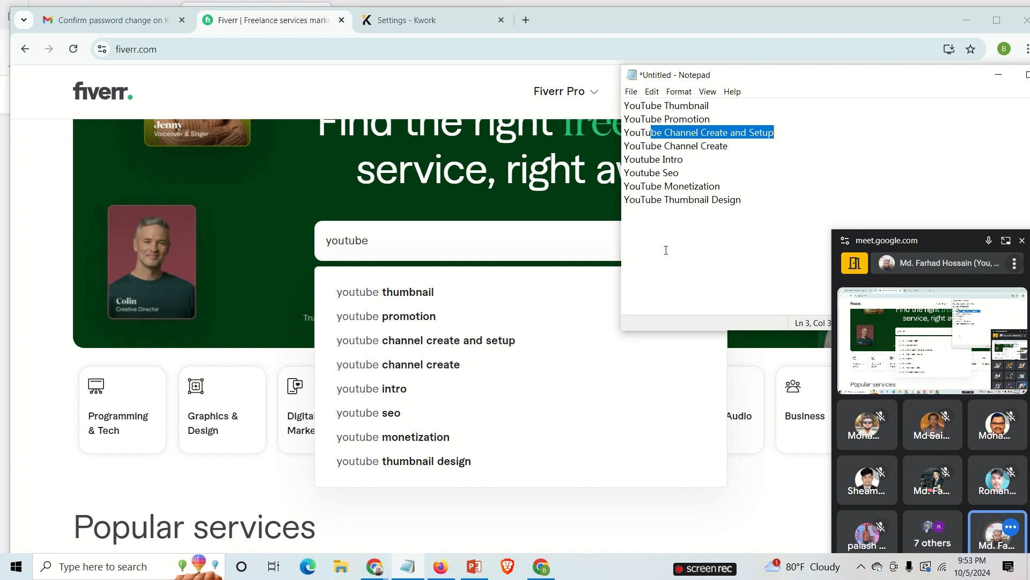
left_click_drag(651, 146, 742, 149)
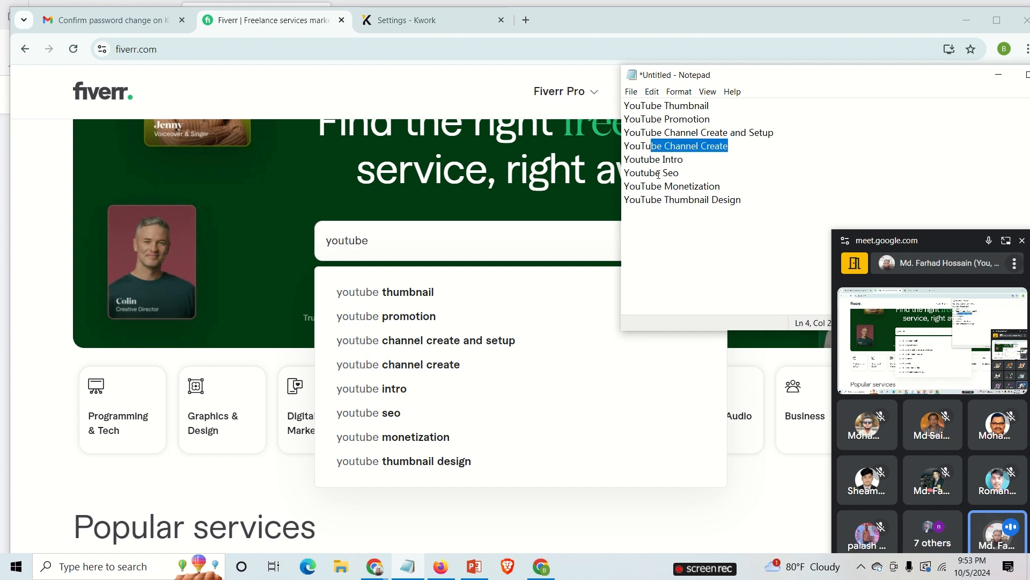
left_click_drag(629, 159, 684, 159)
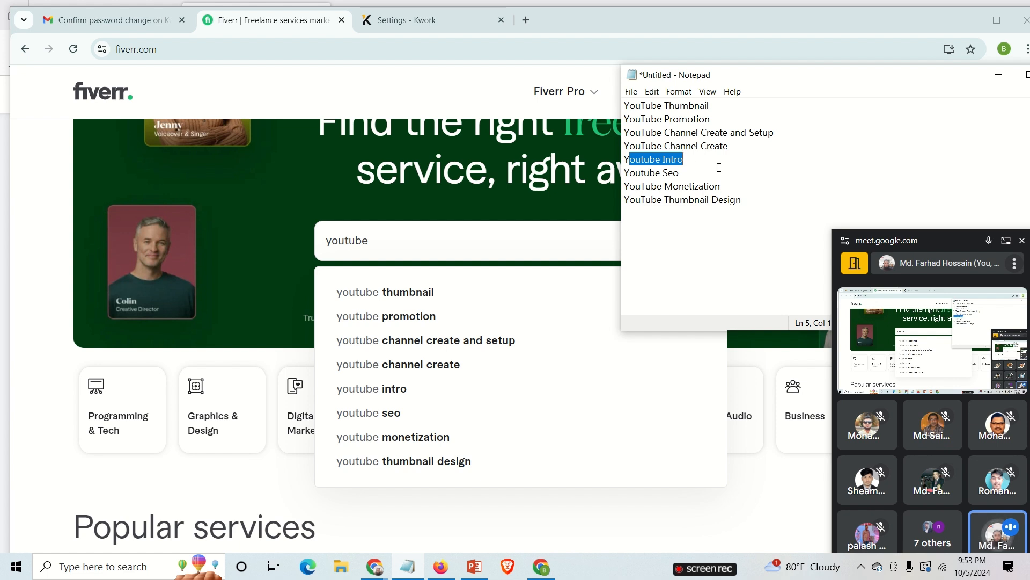
left_click_drag(679, 173, 624, 174)
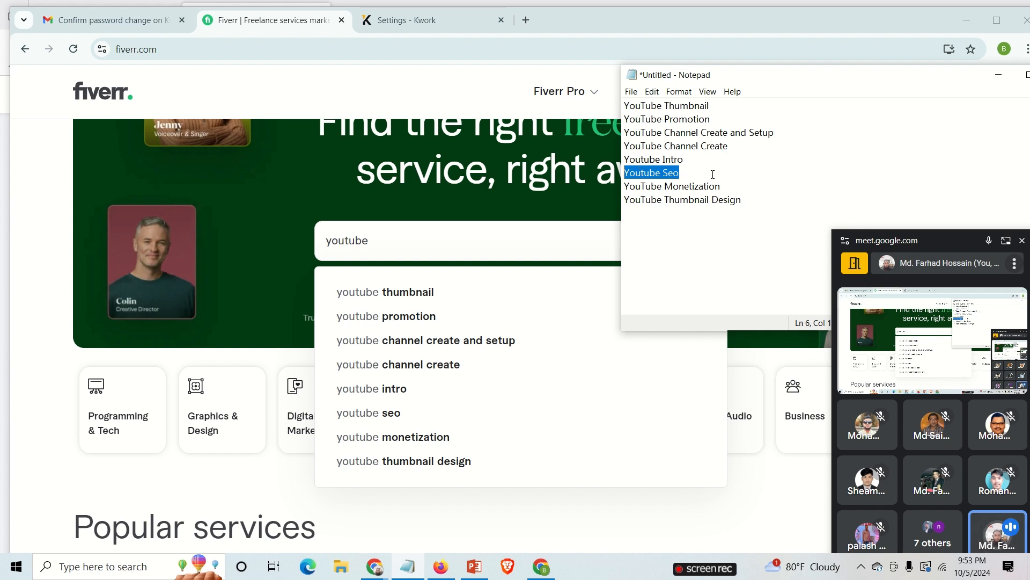
left_click_drag(731, 188, 623, 187)
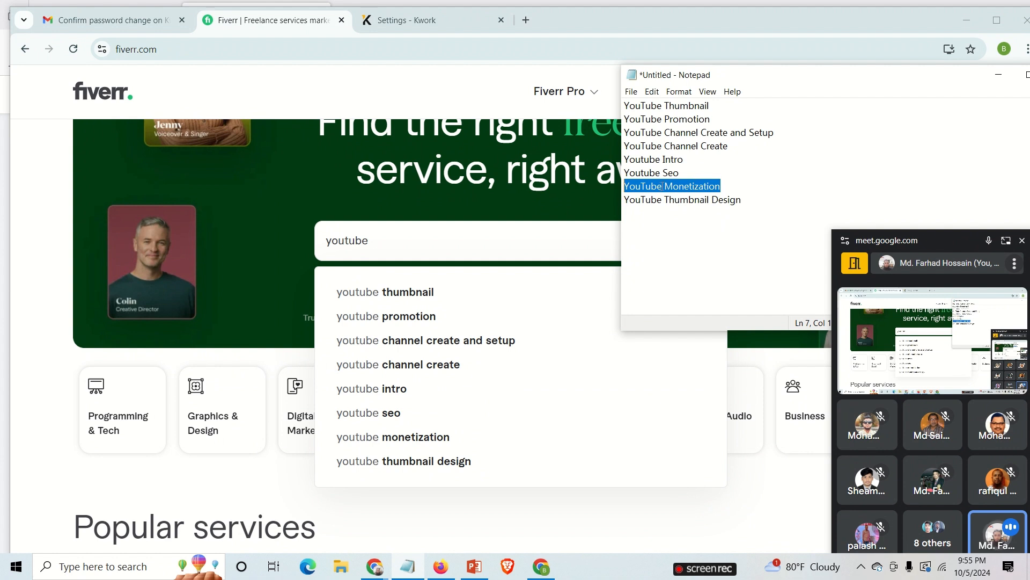
left_click_drag(723, 186, 624, 186)
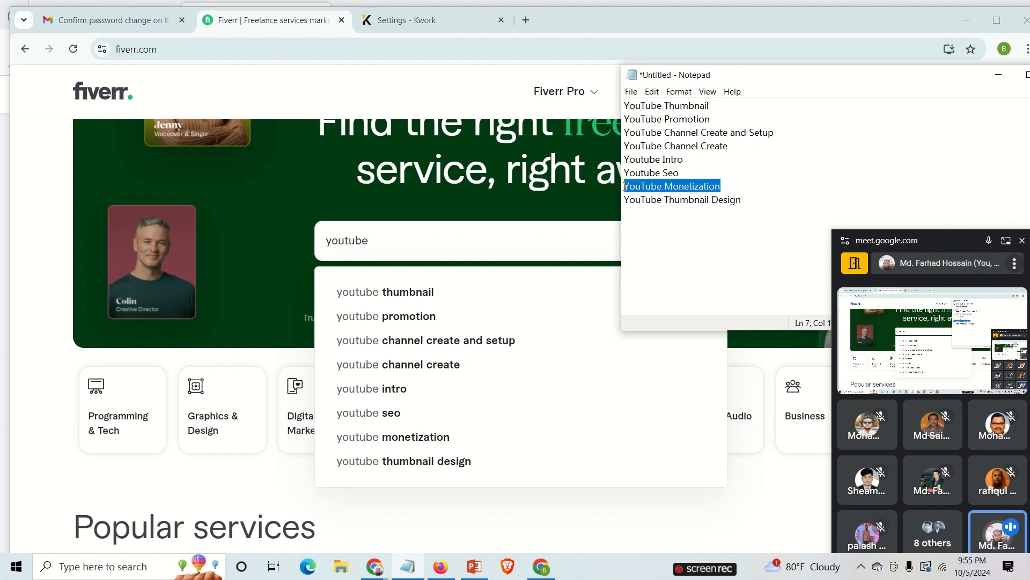
left_click(666, 199)
left_click_drag(752, 203, 633, 207)
left_click_drag(743, 200, 625, 199)
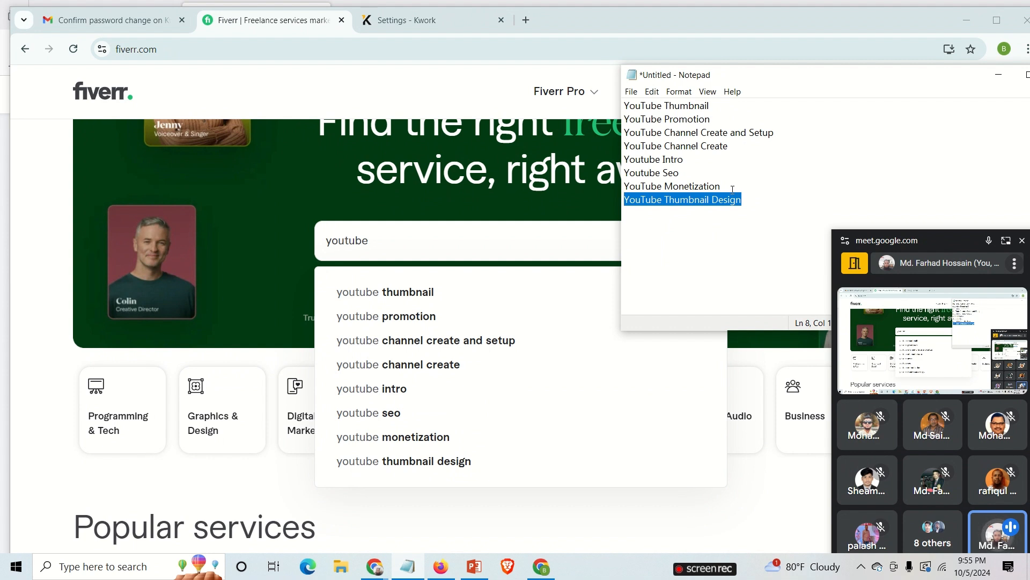
left_click_drag(749, 200, 624, 200)
left_click_drag(711, 106, 630, 106)
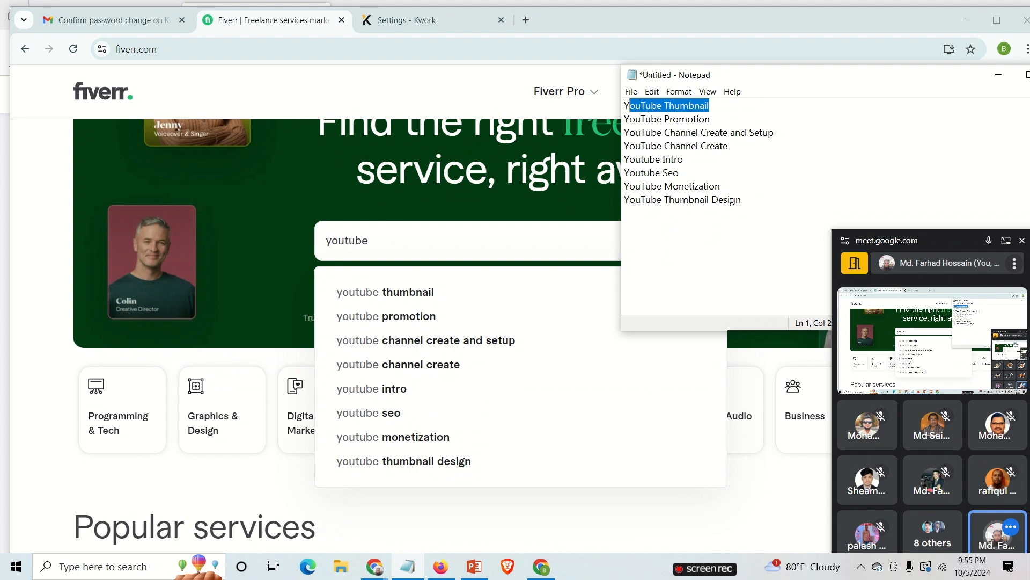
left_click_drag(713, 200, 742, 200)
left_click(773, 202)
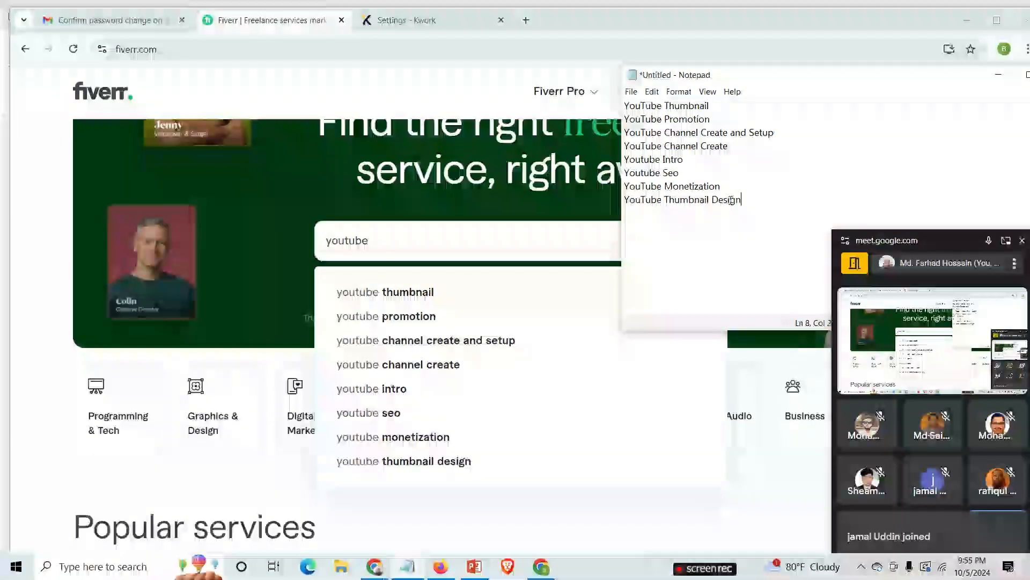
key("shift+Home")
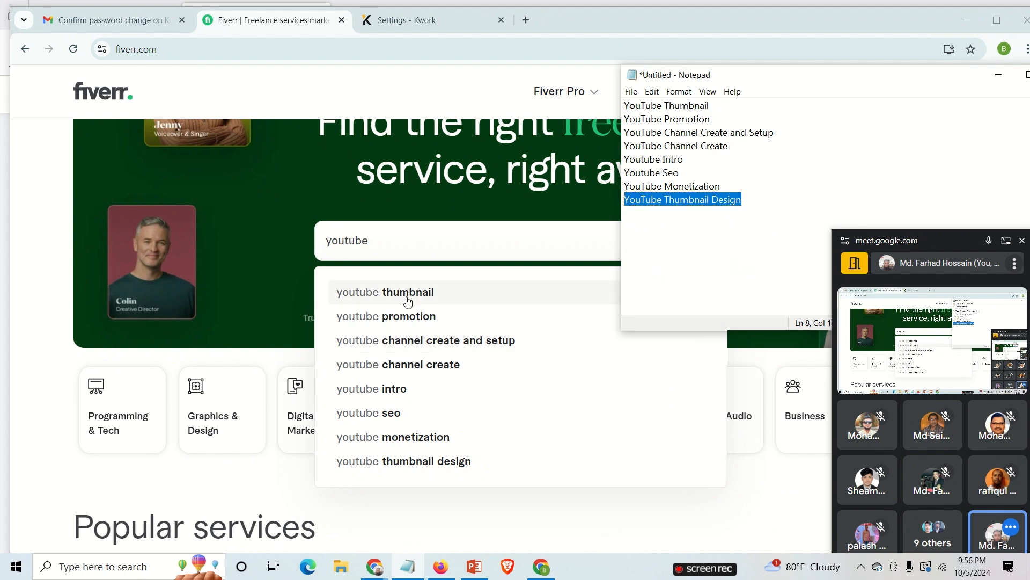
Step: Enter 'thumbnail' after youtube in Fiverr's home search box and check the keyword list
left_click(407, 240)
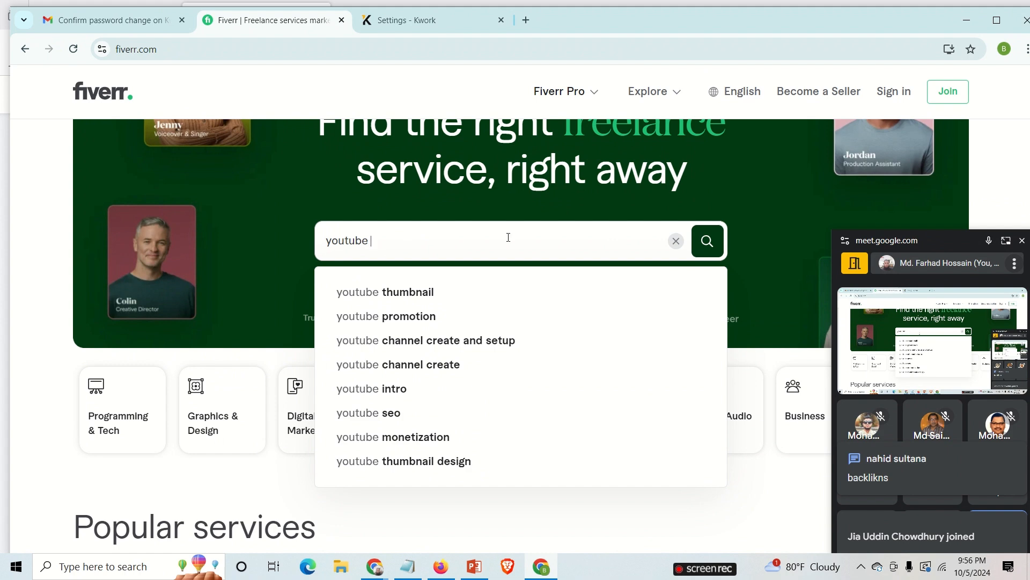
left_click_drag(919, 238, 922, 159)
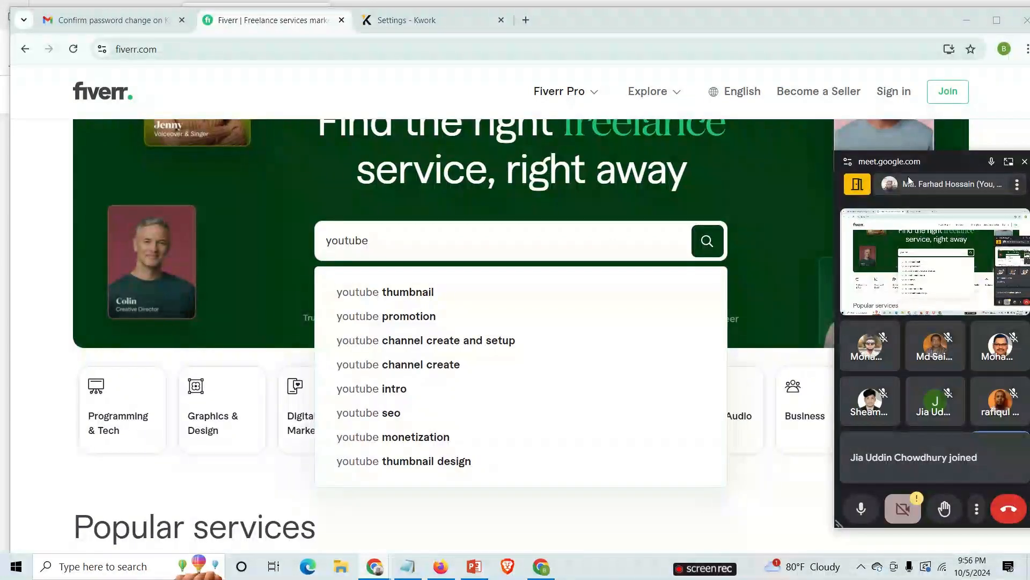
left_click(414, 246)
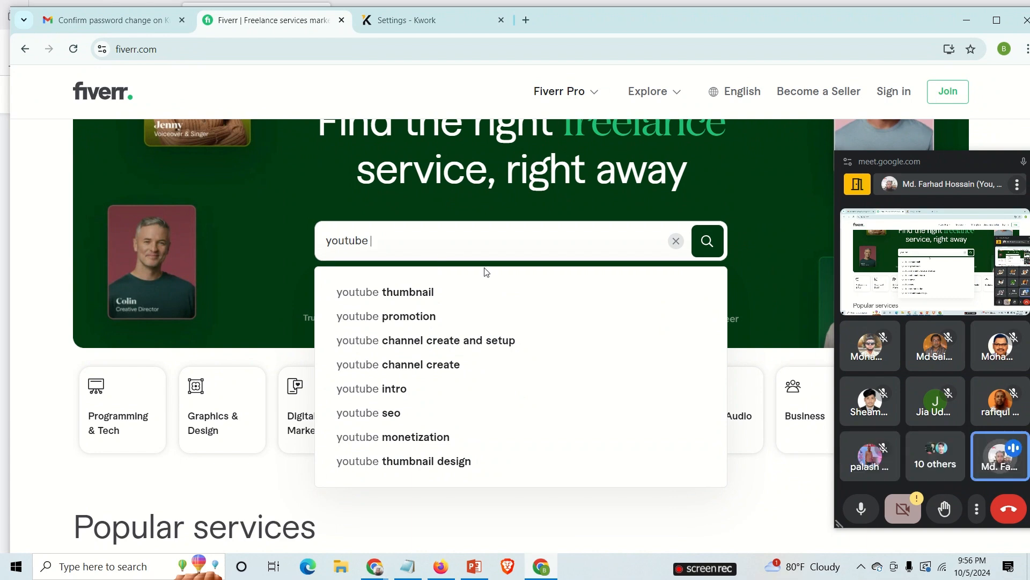
type("thumbnail")
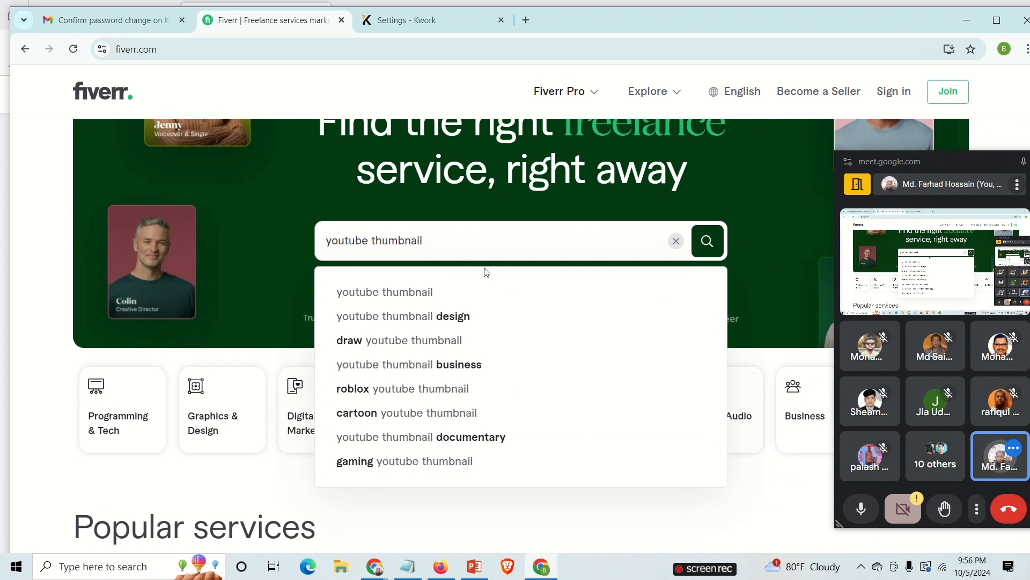
left_click(408, 566)
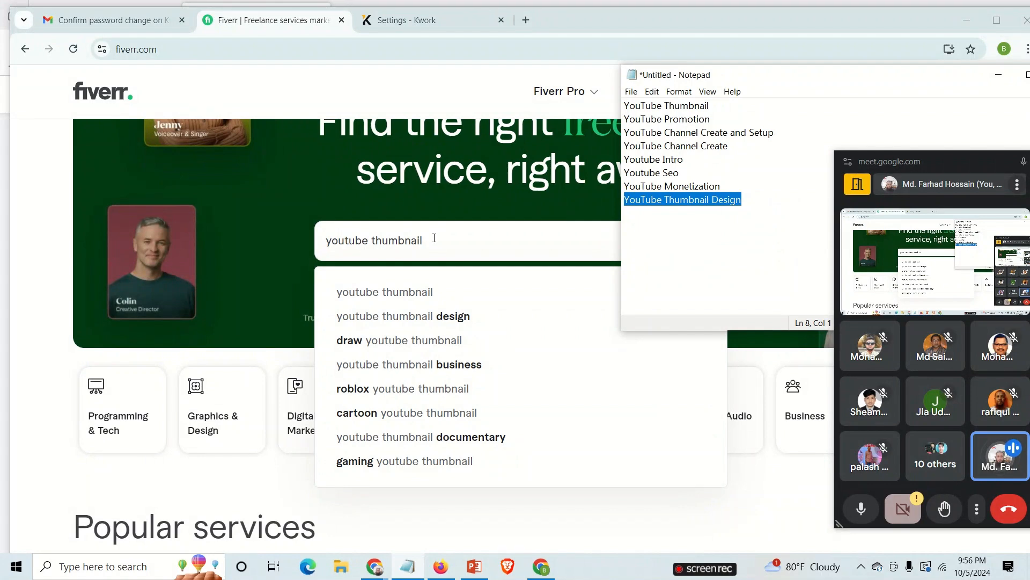
left_click(444, 240)
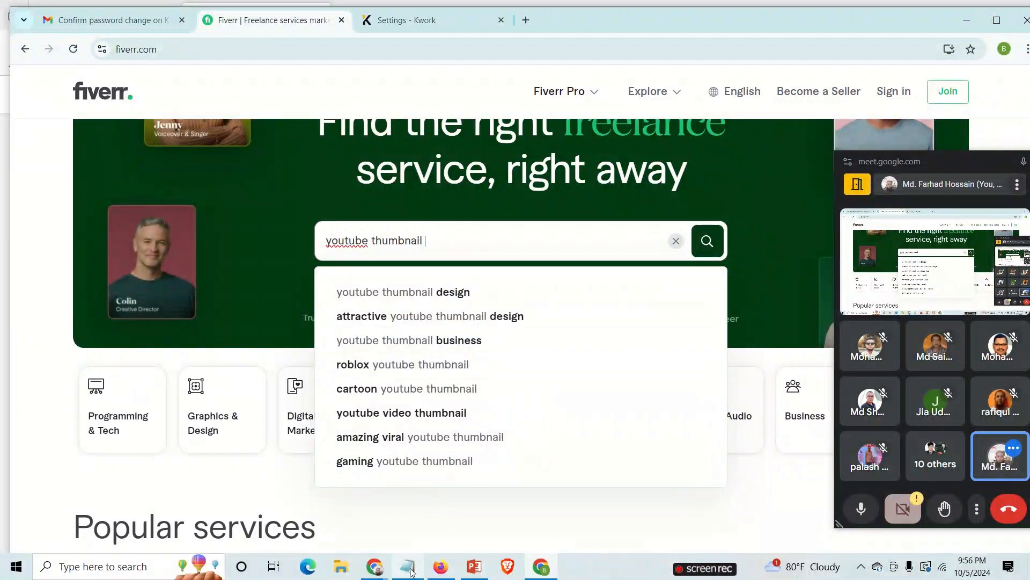
Step: Replace 'thumbnail' with 'promotion' so the search reads 'youtube promotion'
key("alt+Tab")
left_click_drag(714, 119, 623, 119)
left_click_drag(504, 223, 372, 241)
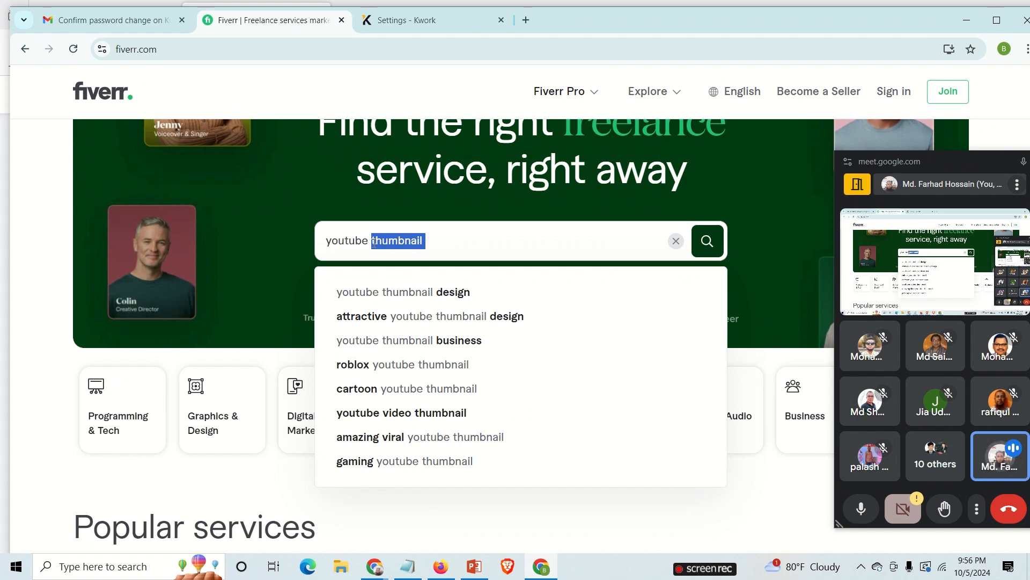
type("promotion")
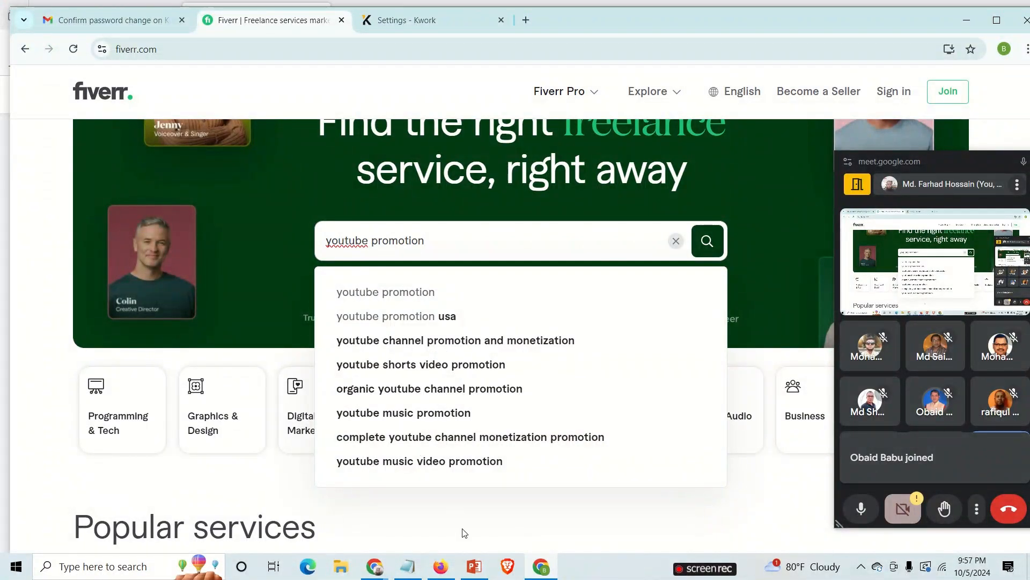
Step: Bring the Notepad YouTube keyword list forward and position it over the Fiverr page
left_click(416, 568)
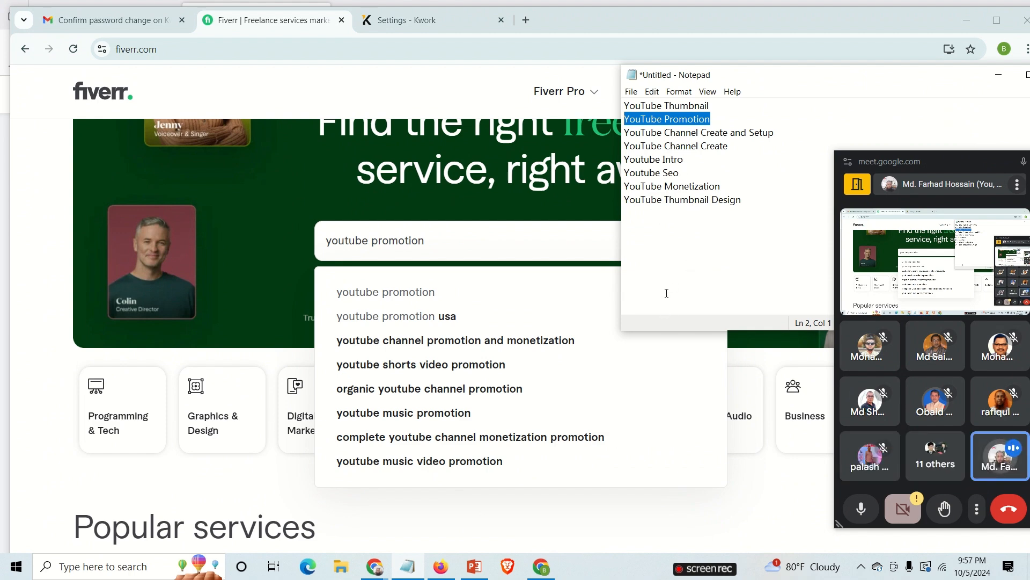
left_click_drag(772, 78, 649, 85)
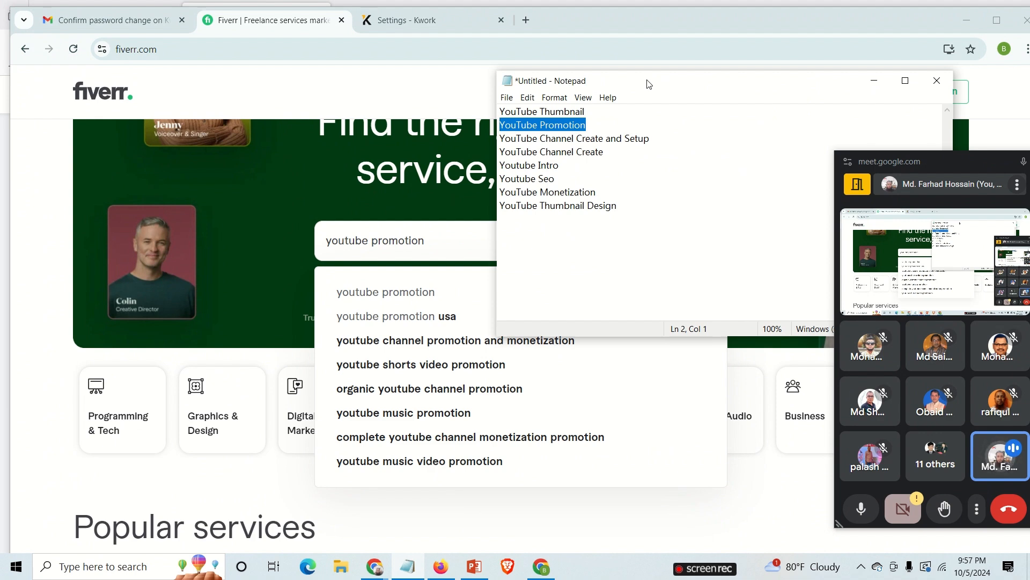
left_click_drag(648, 85, 682, 86)
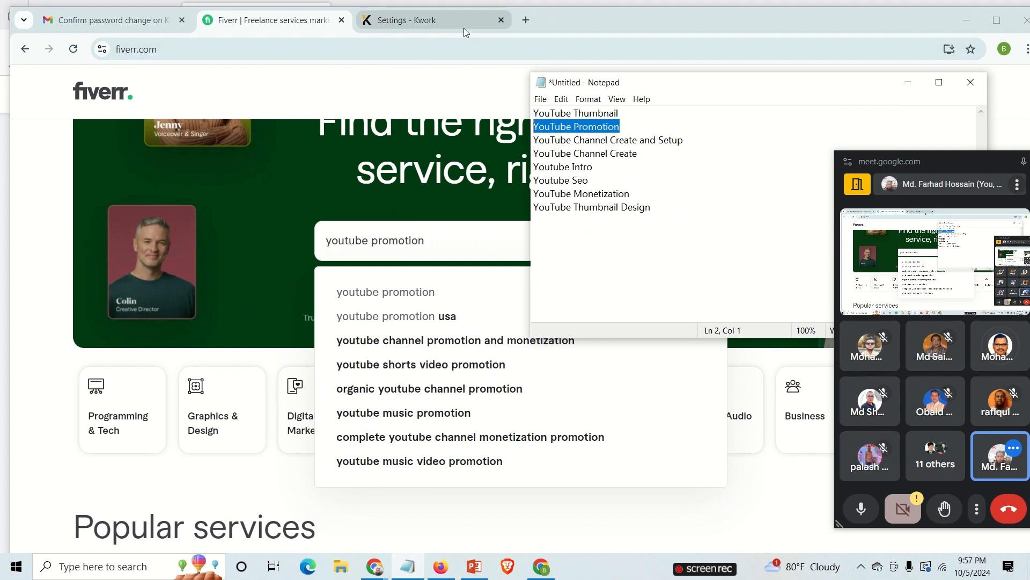
left_click(454, 18)
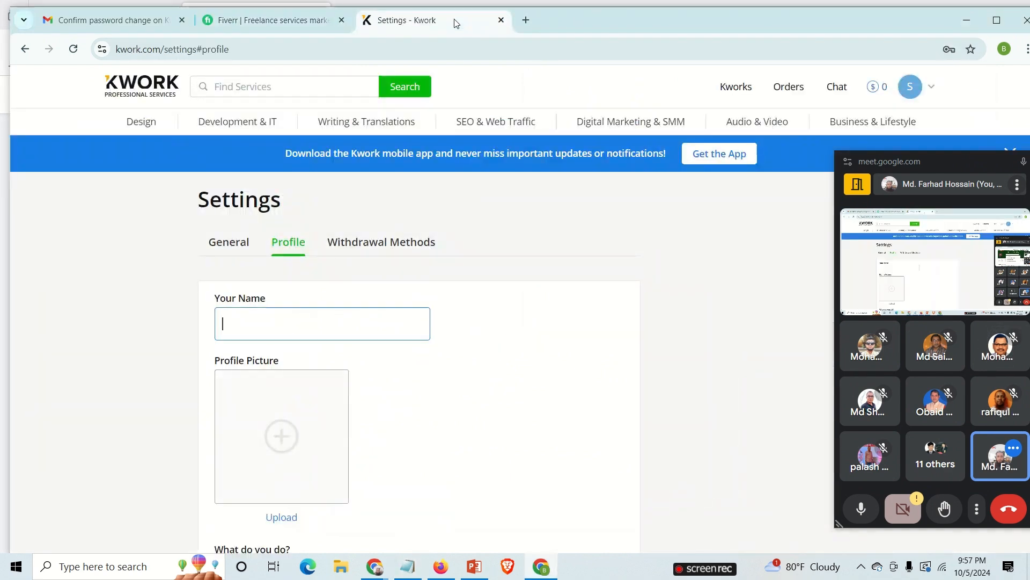
left_click(269, 24)
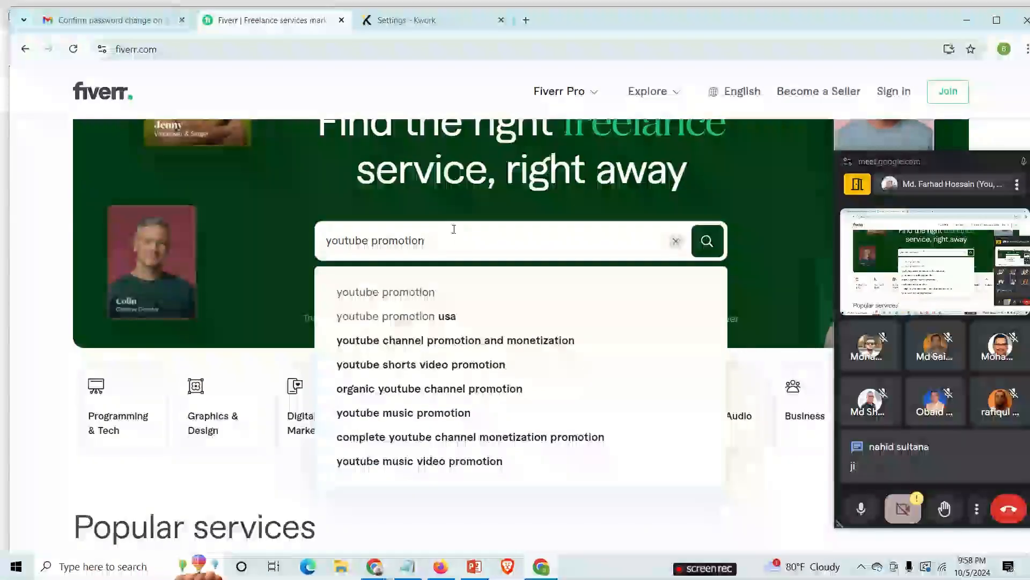
Step: Highlight the 'YouTube Channel Create' and 'Youtube Seo' lines in the keyword list
left_click_drag(425, 241, 325, 241)
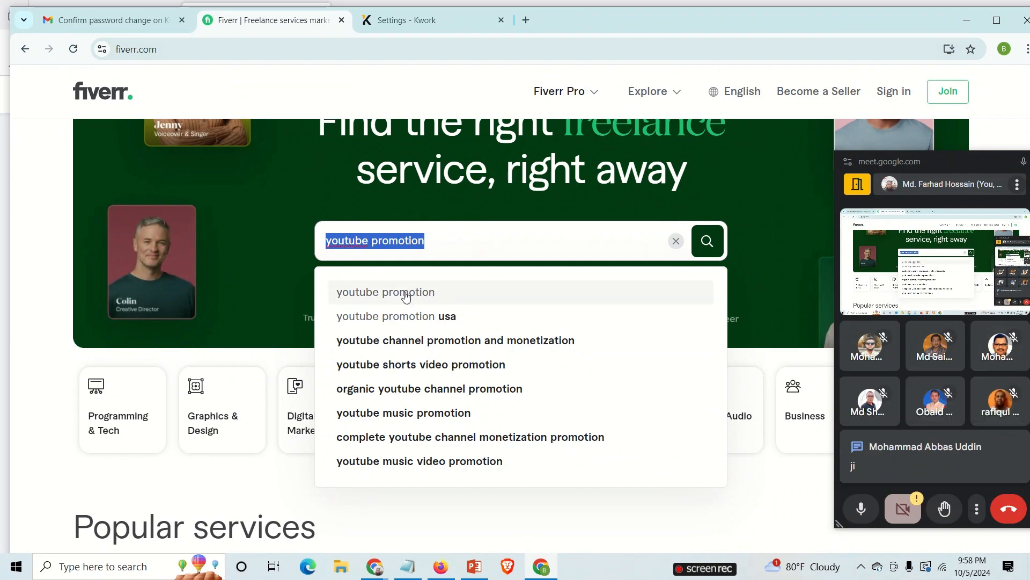
left_click(400, 572)
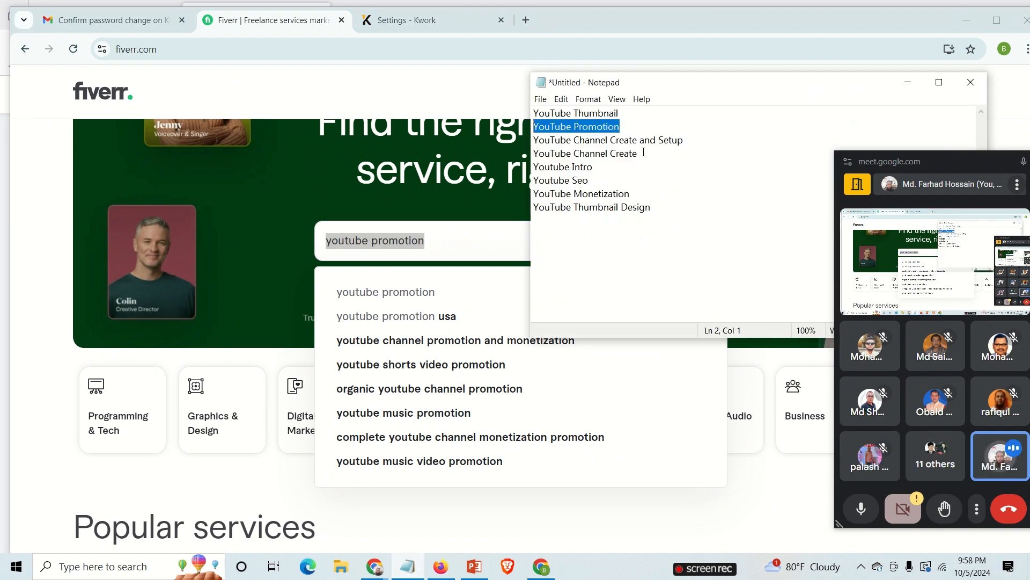
left_click_drag(644, 152, 535, 152)
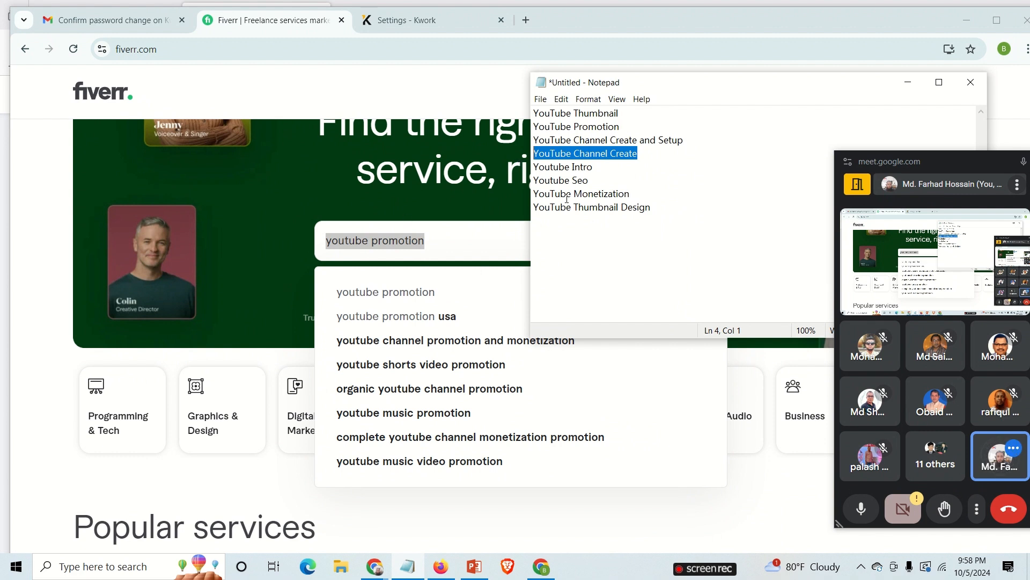
left_click_drag(603, 183, 520, 184)
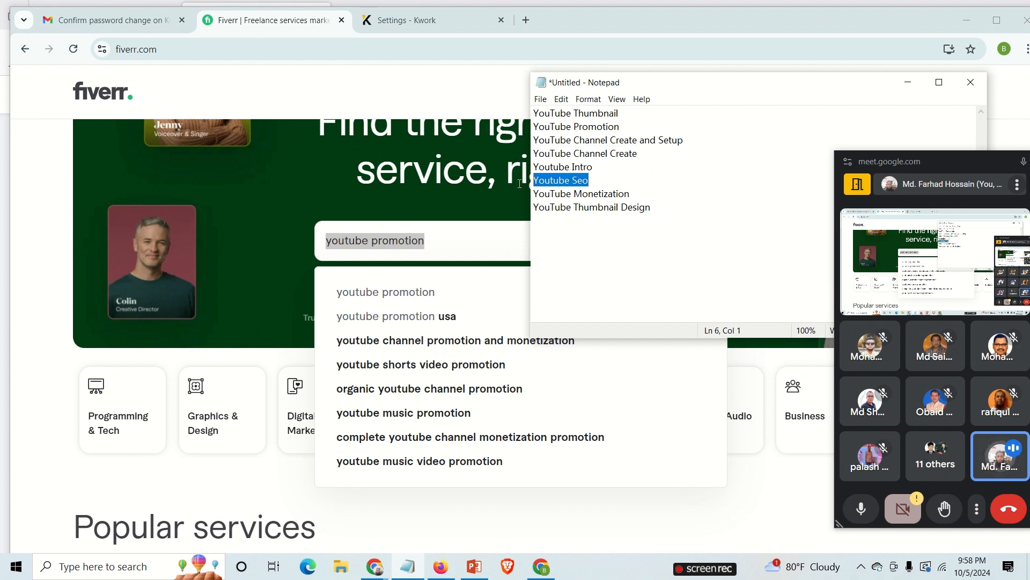
Step: Replace 'promotion' in Fiverr's search box with 's' to get youtube s suggestions
left_click(435, 241)
left_click_drag(435, 241, 373, 241)
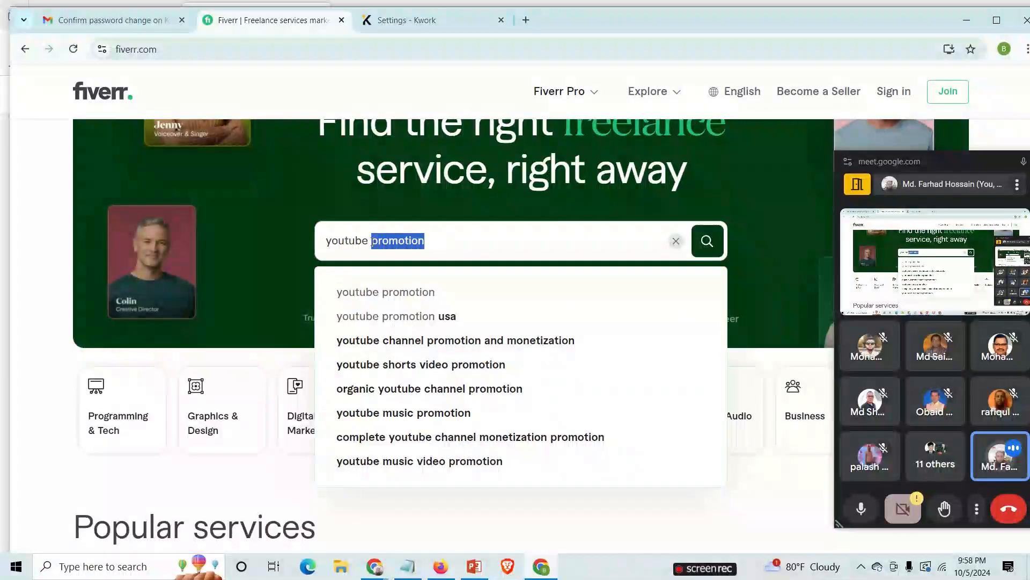
type("s")
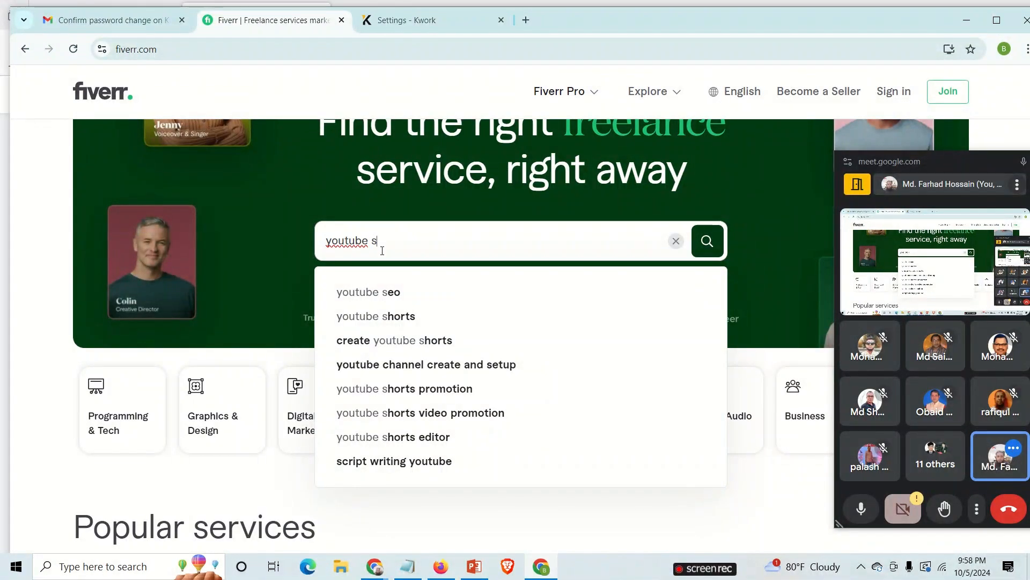
Step: Search Fiverr for 'youtube seo'
key("BackSpace")
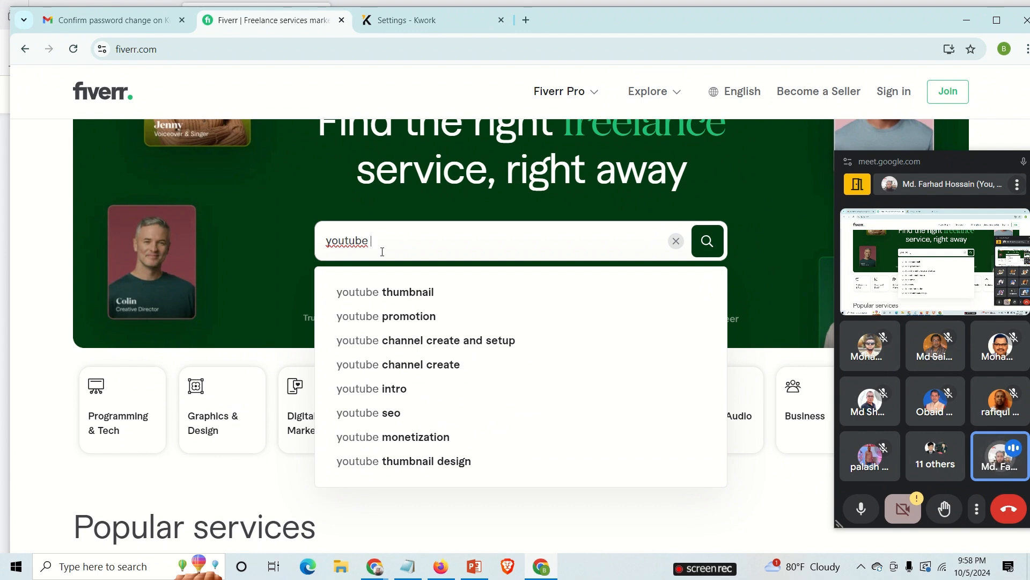
type("seo")
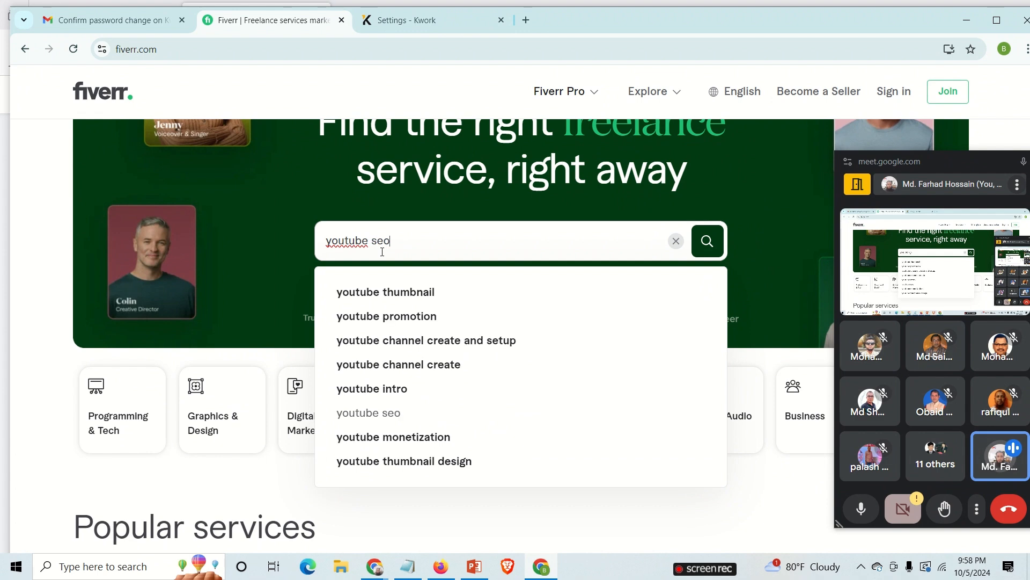
key("Return")
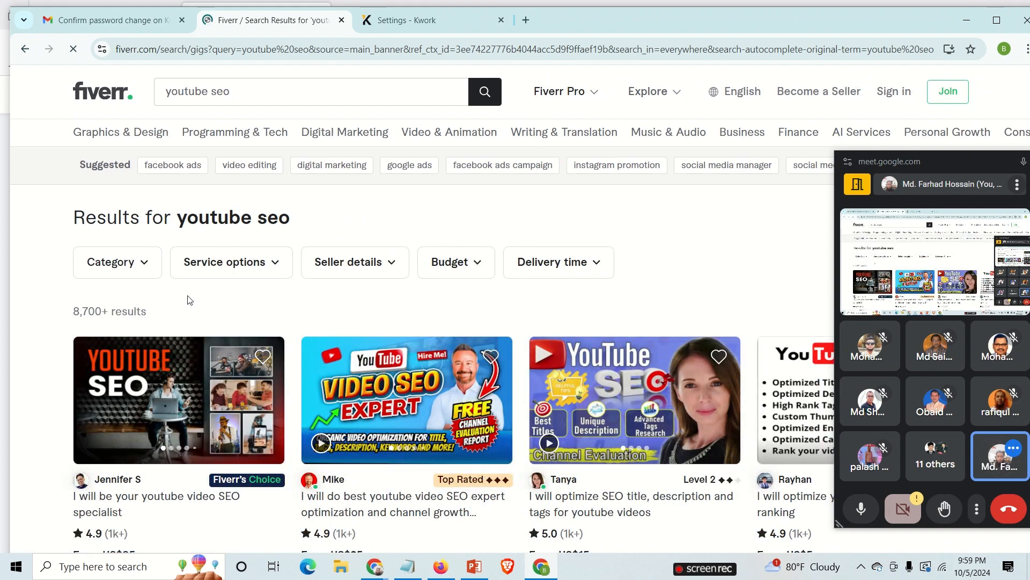
Step: Dismiss the sign-up prompt and move the Meet window off the gig cards
scroll(189, 317, "down", 2)
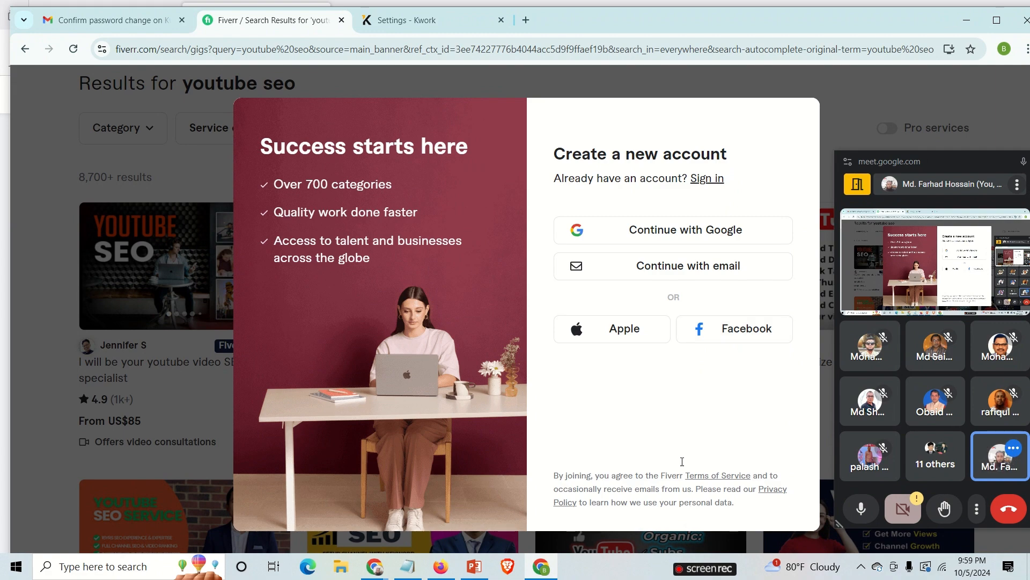
left_click(36, 145)
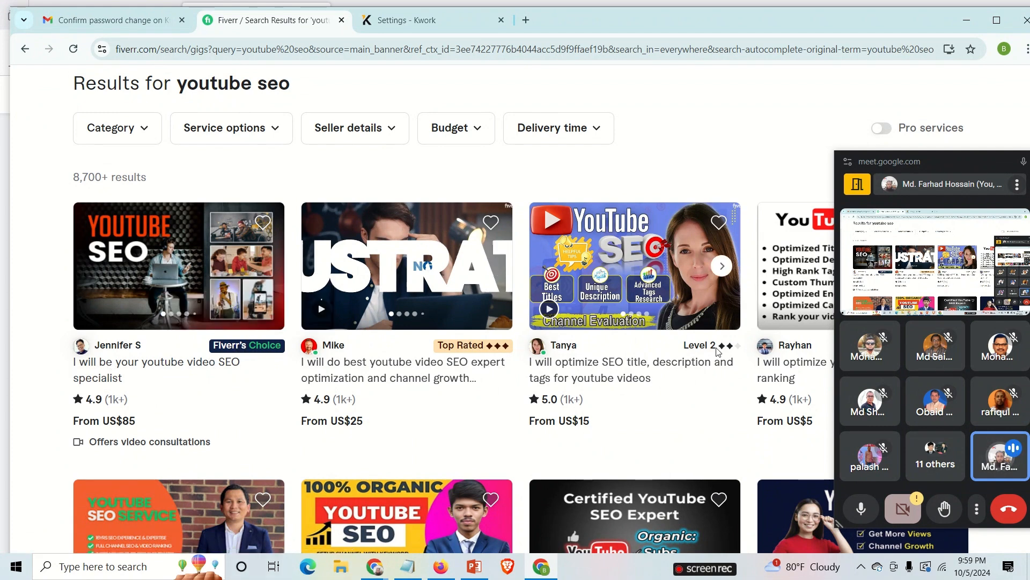
left_click_drag(913, 162, 1029, 184)
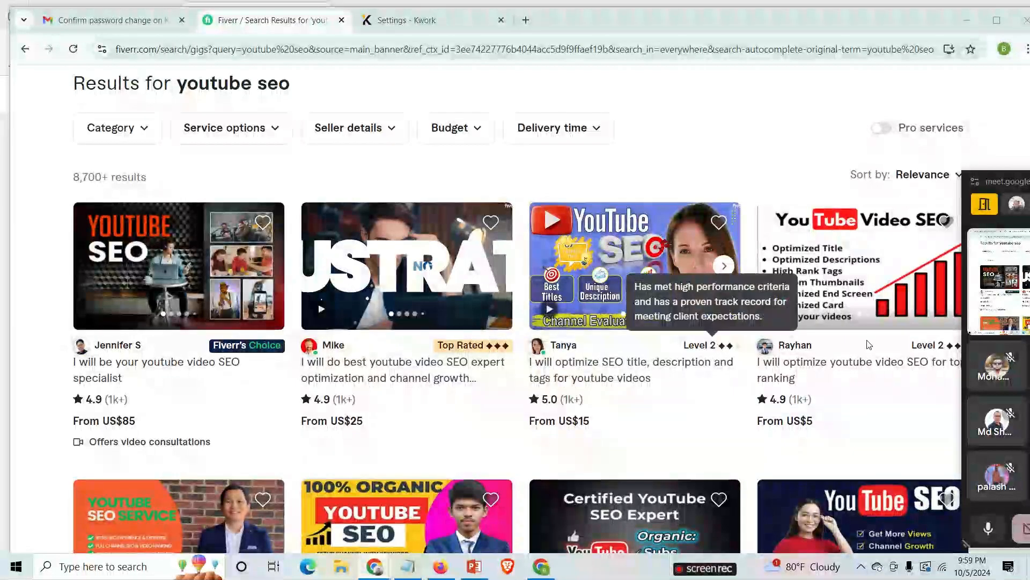
scroll(468, 426, "down", 5)
scroll(244, 350, "up", 5)
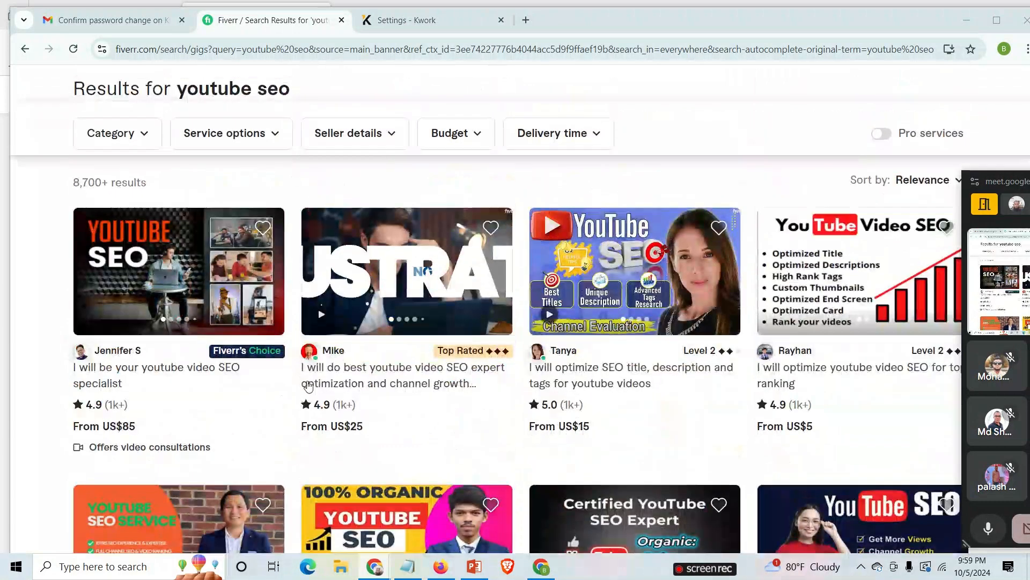
Step: Open the first three youtube seo gigs each in a new tab
right_click(135, 370)
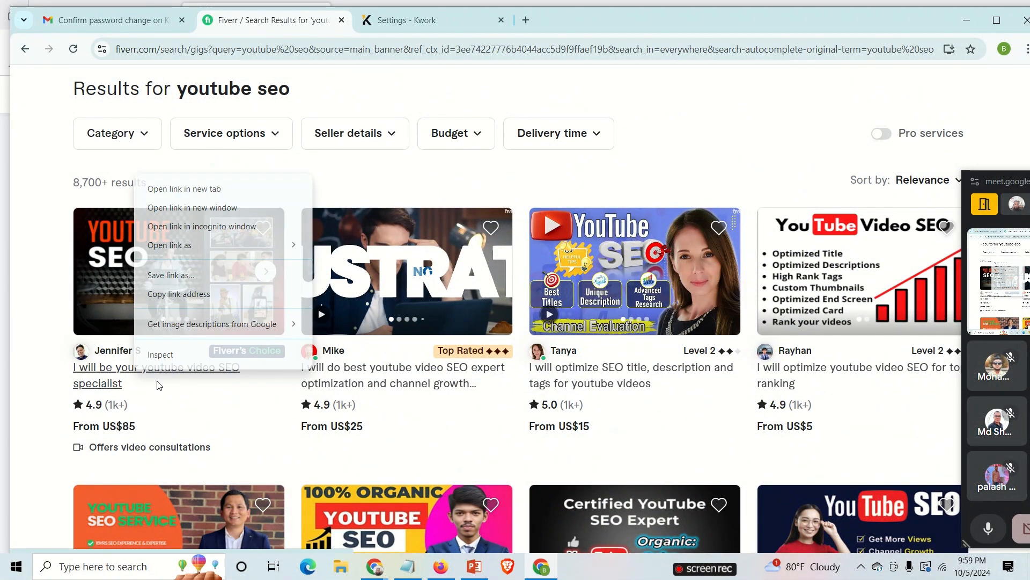
left_click(200, 189)
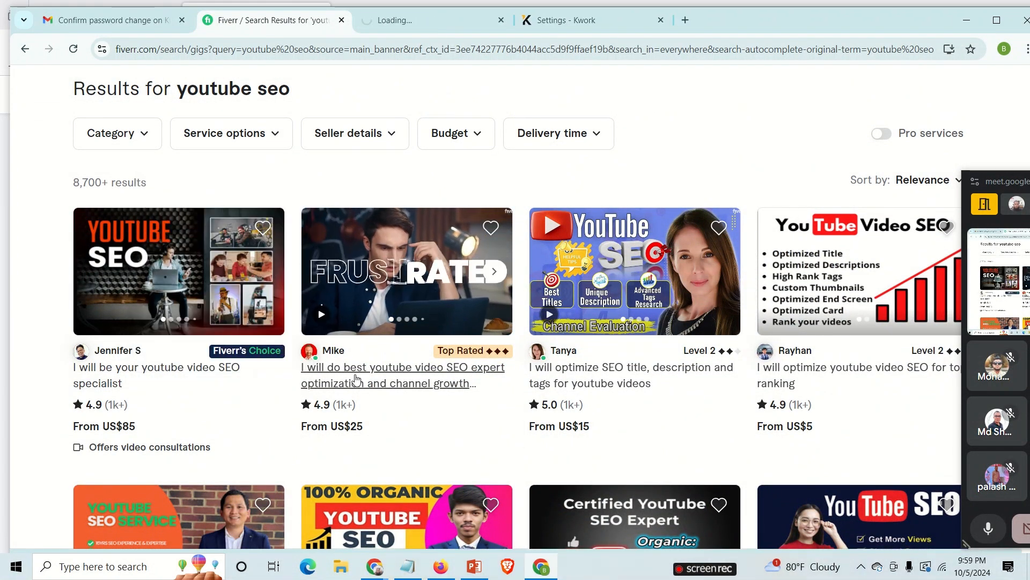
right_click(356, 371)
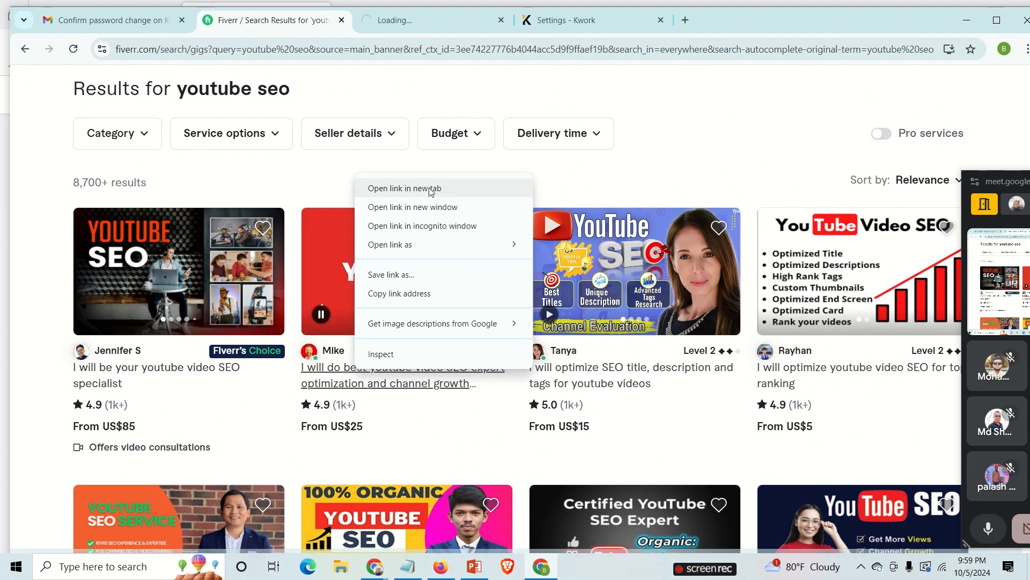
left_click(488, 186)
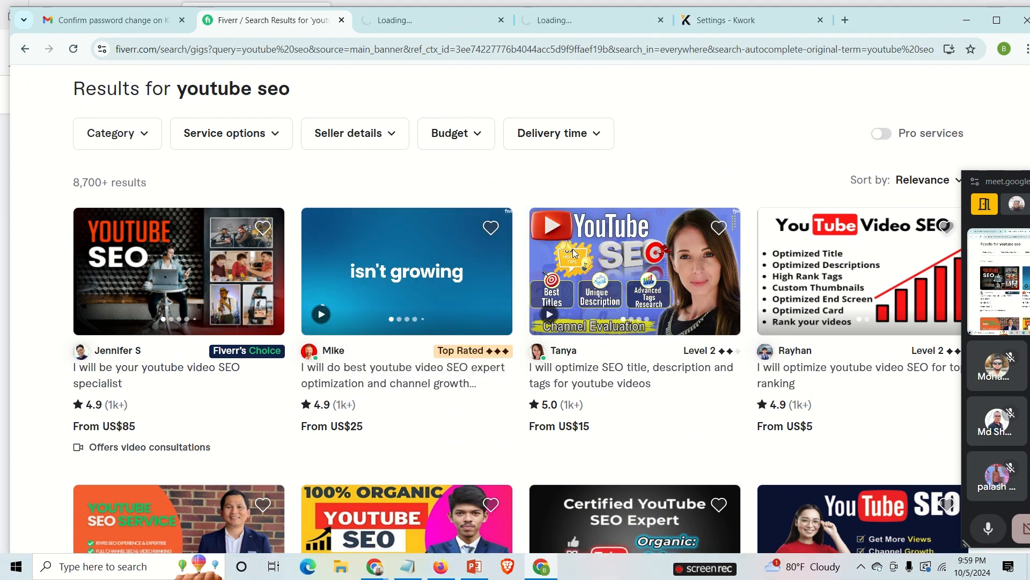
right_click(588, 371)
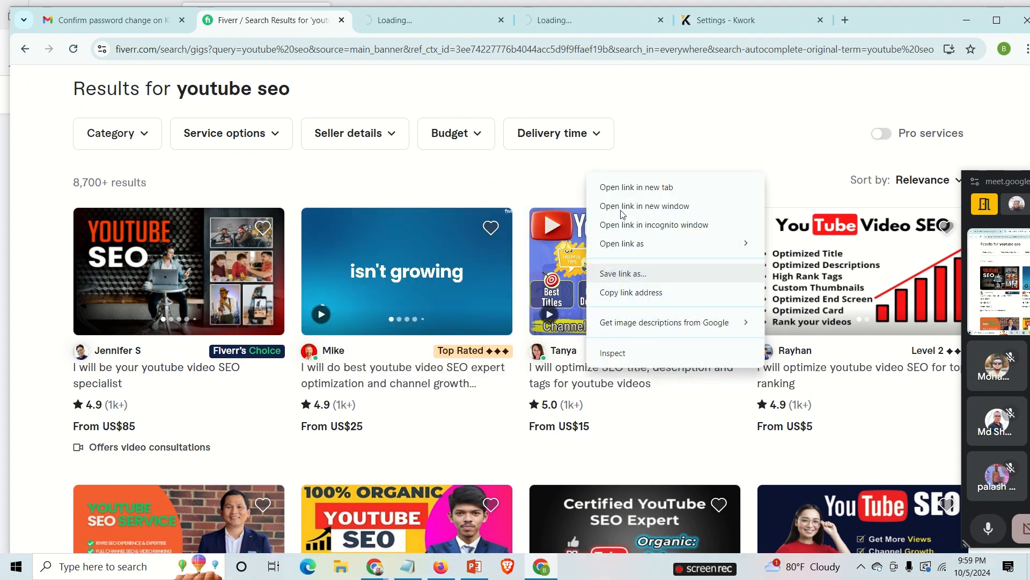
left_click(628, 193)
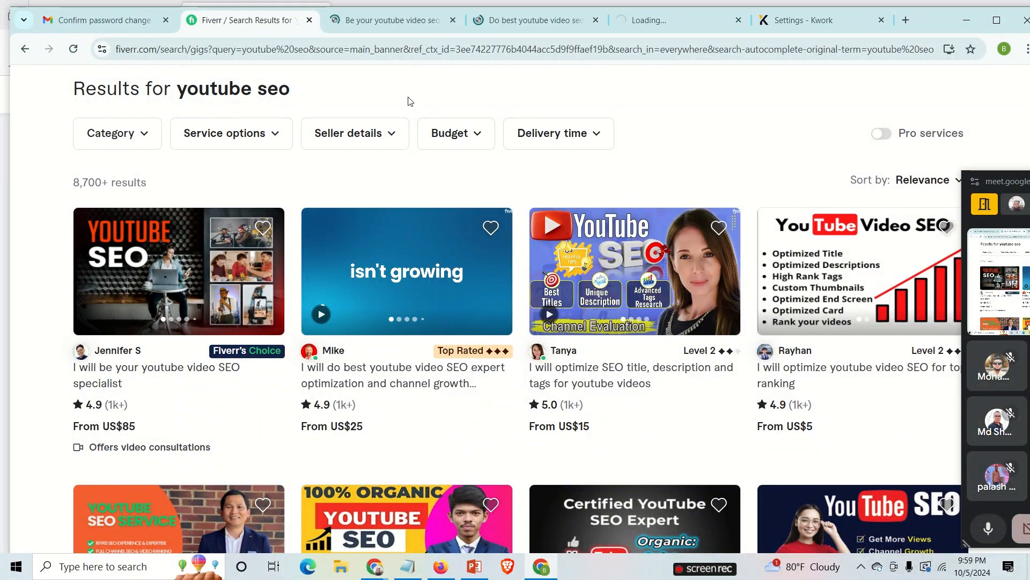
Step: Glance at the first gig's page, then return to the results showing 8,700+ gigs
left_click(384, 25)
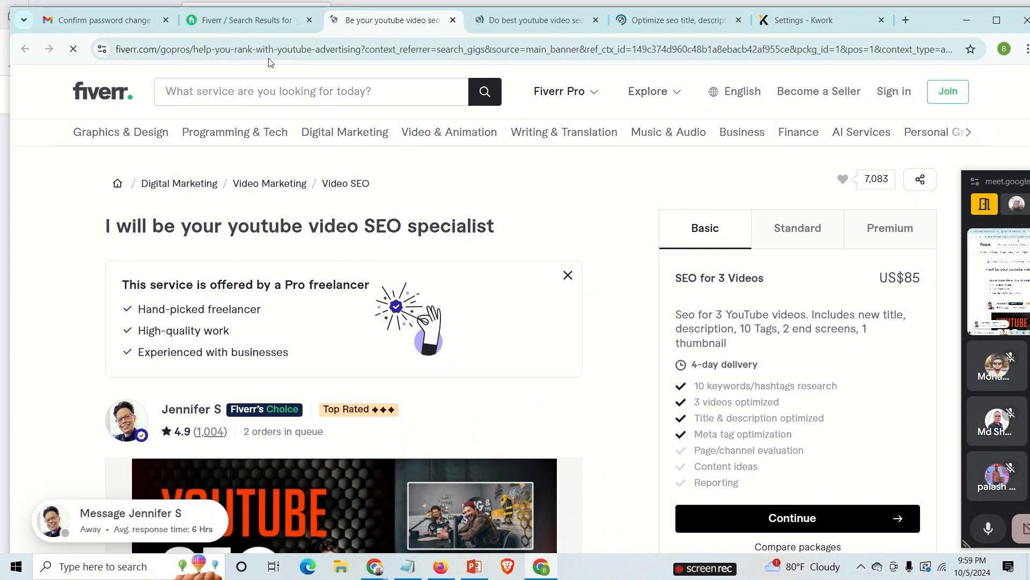
left_click(259, 21)
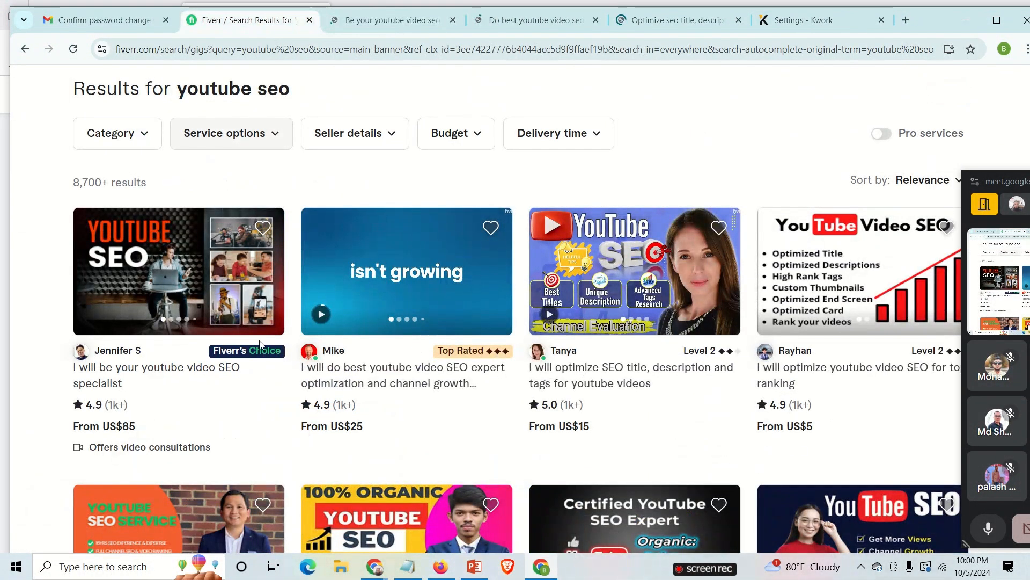
scroll(231, 135, "up", 2)
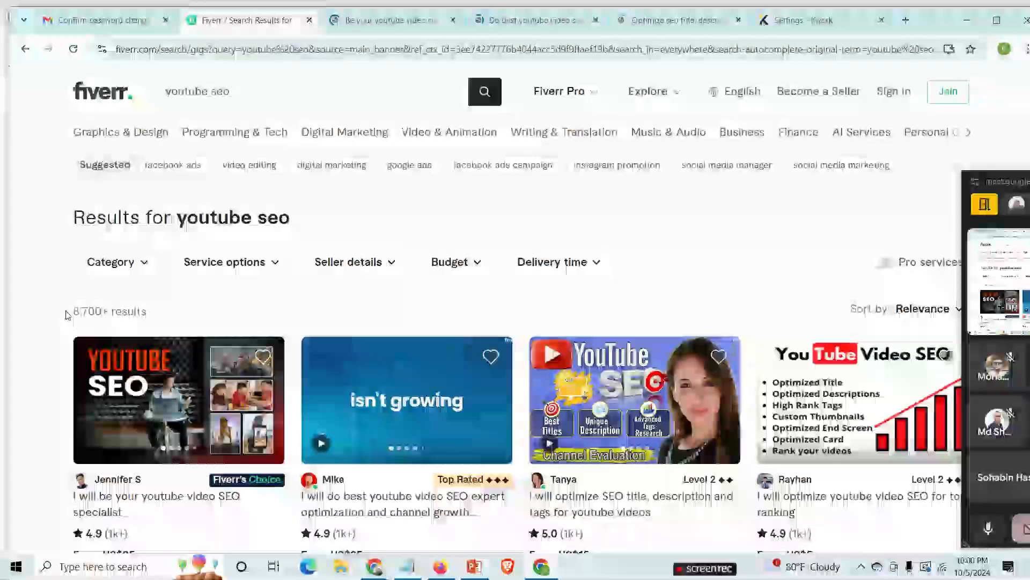
left_click_drag(70, 316, 149, 305)
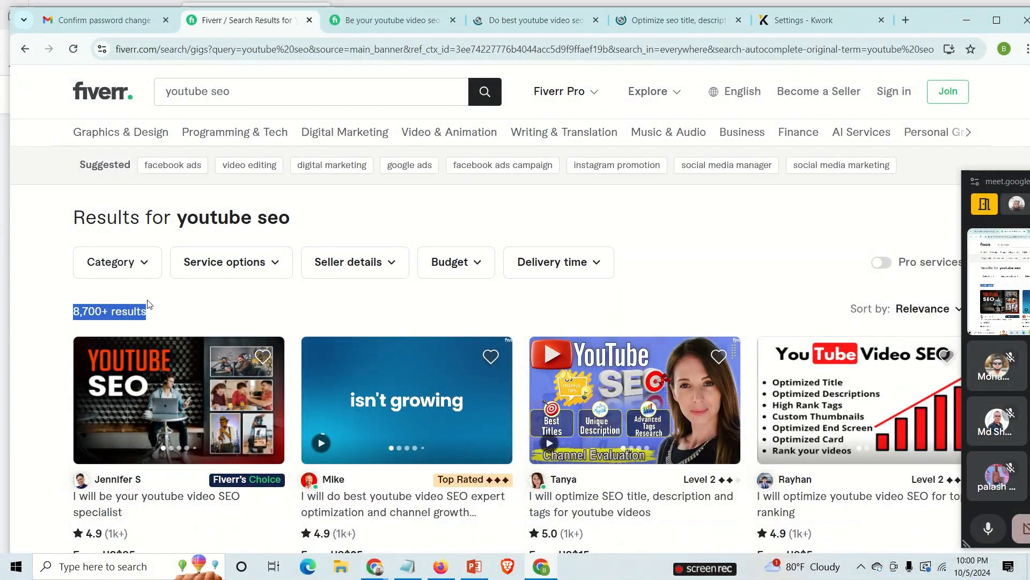
left_click(60, 315)
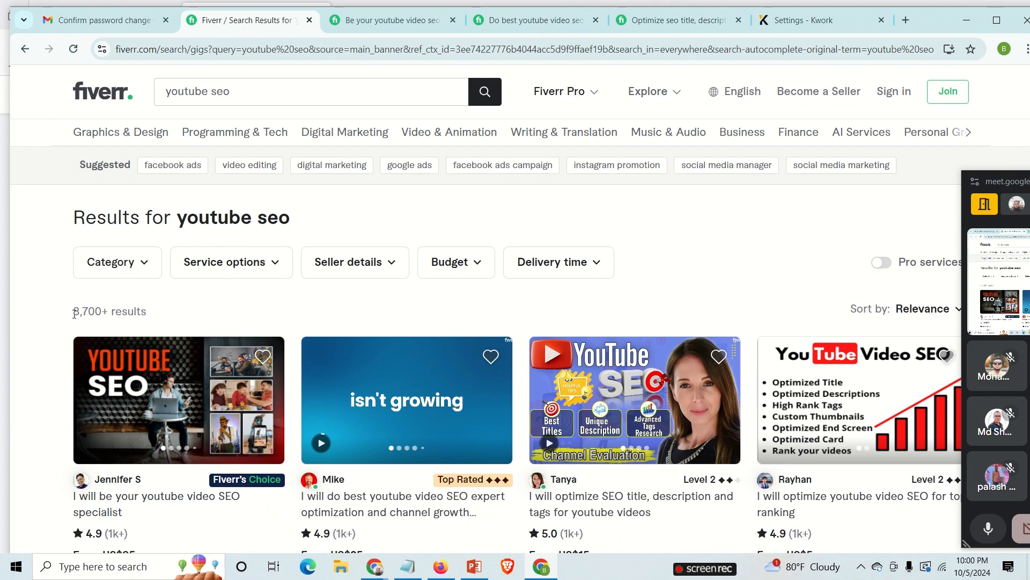
Step: Highlight the 8,700+ results count and flip between the youtube video SEO specialist gig and the results
left_click_drag(74, 314, 132, 315)
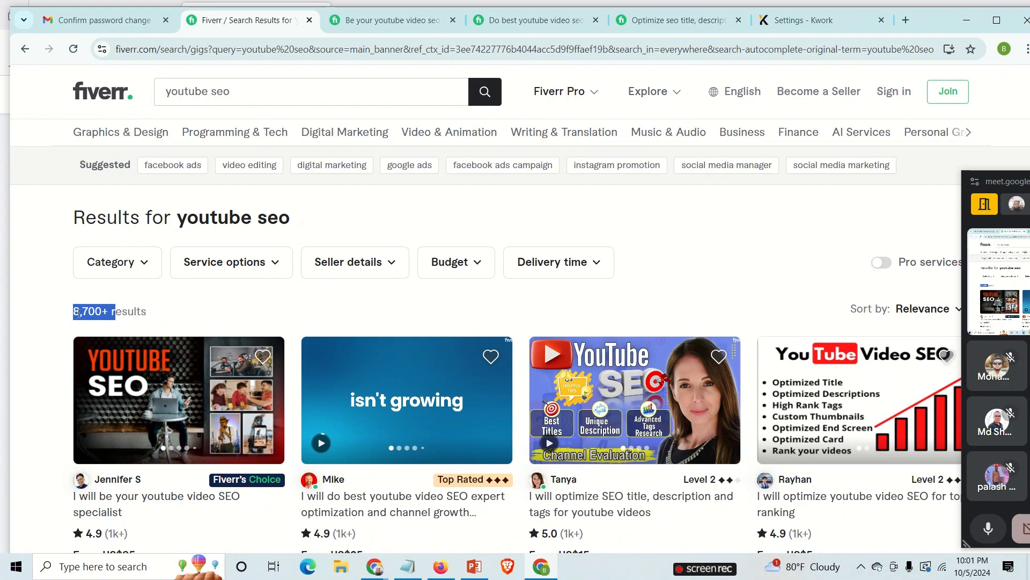
left_click(368, 24)
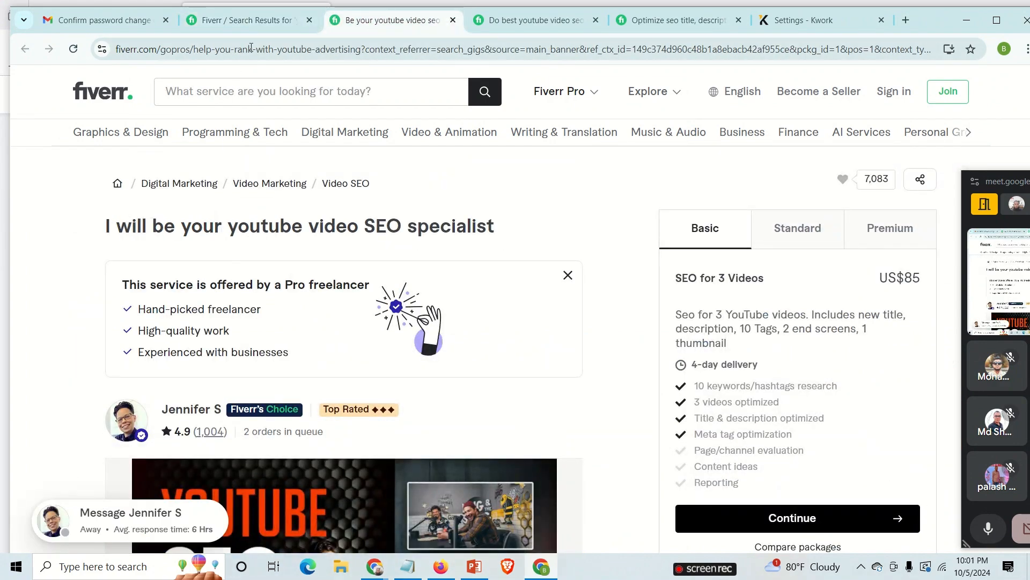
left_click(249, 22)
left_click(375, 24)
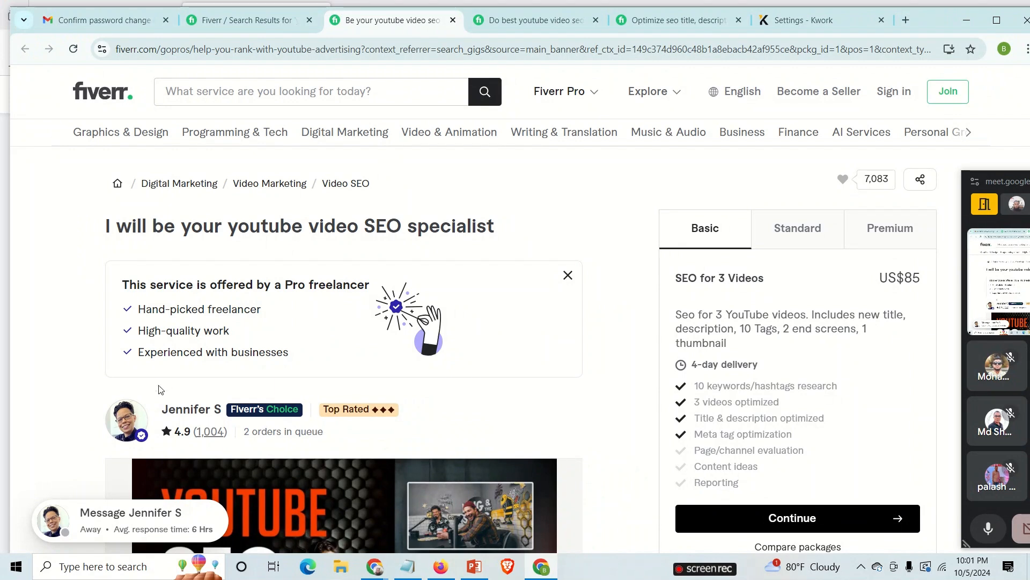
left_click(257, 20)
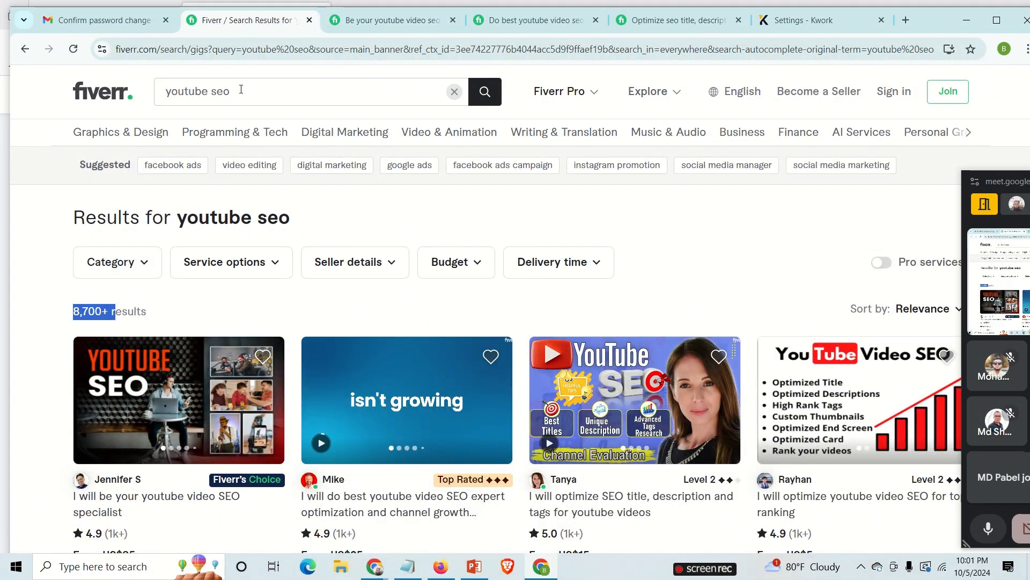
scroll(446, 354, "down", 3)
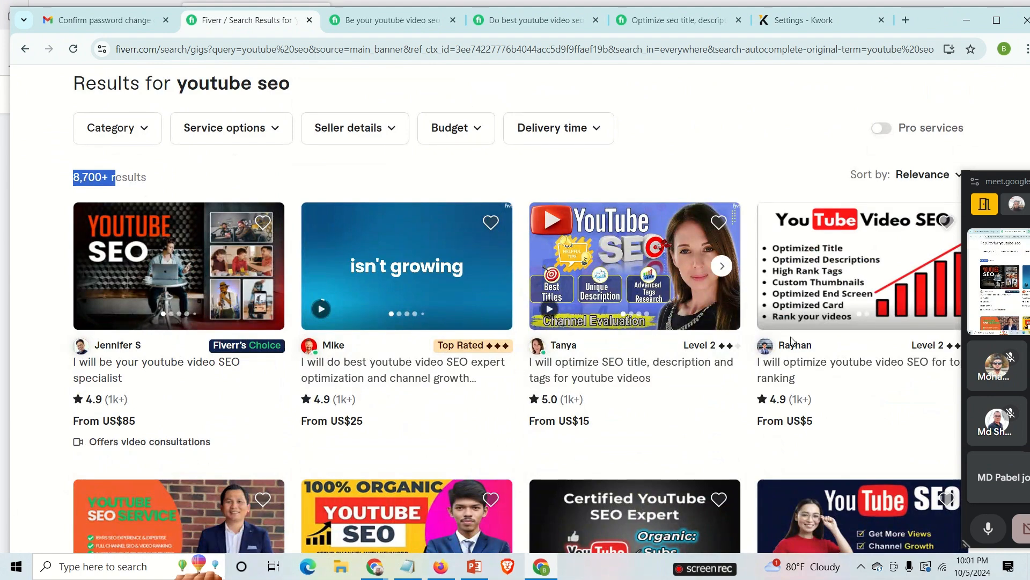
scroll(213, 498, "up", 3)
scroll(213, 498, "down", 1)
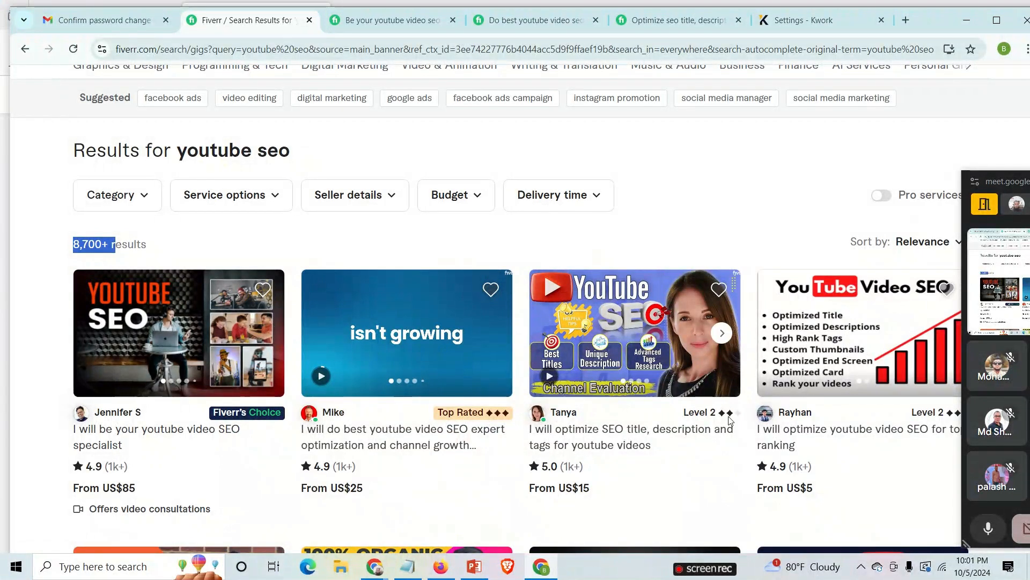
left_click(405, 18)
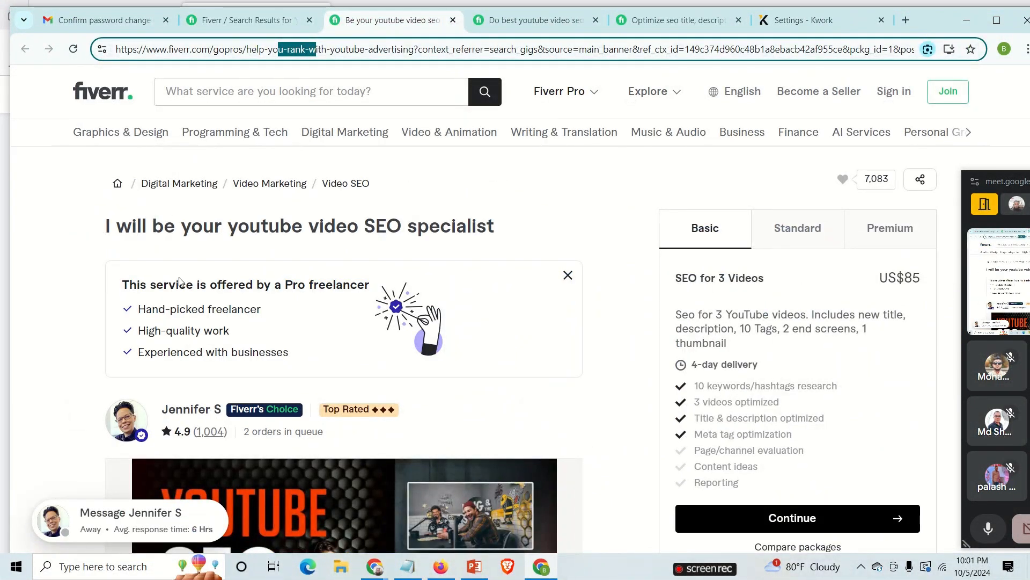
left_click(268, 20)
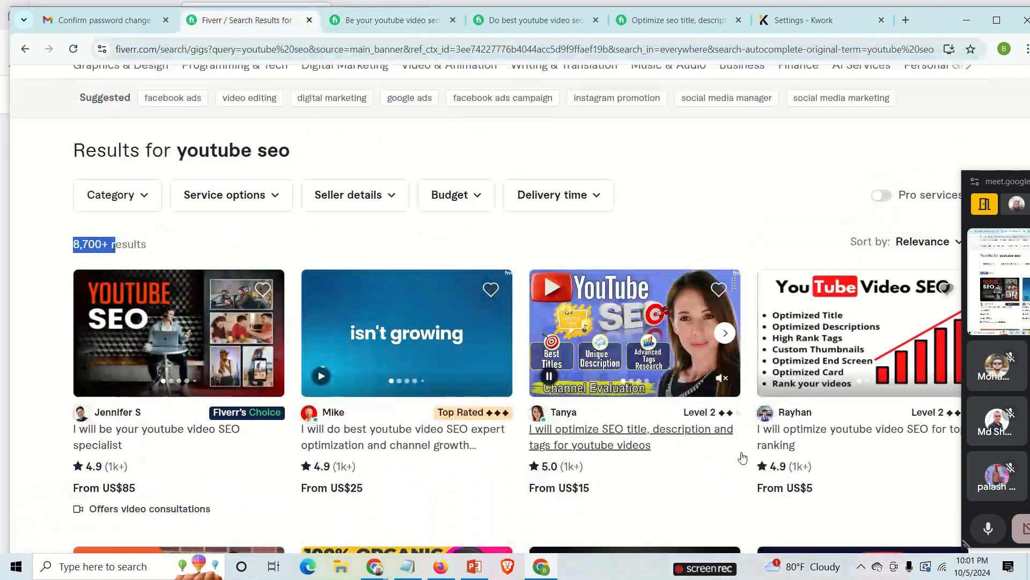
Step: Open the top-ranking SEO gig and the organic channel SEO gig in new tabs
right_click(798, 440)
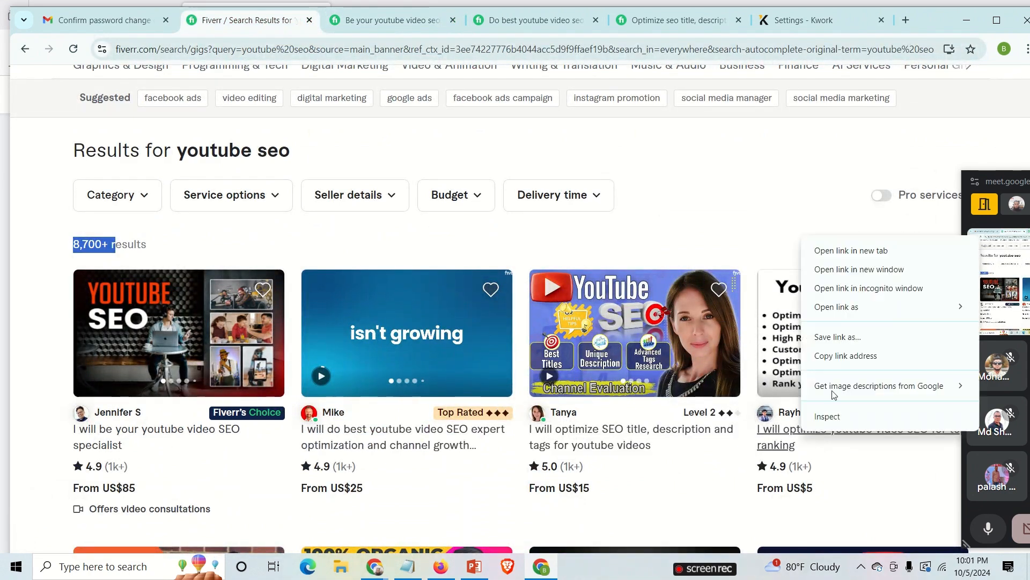
left_click(845, 248)
scroll(224, 460, "down", 7)
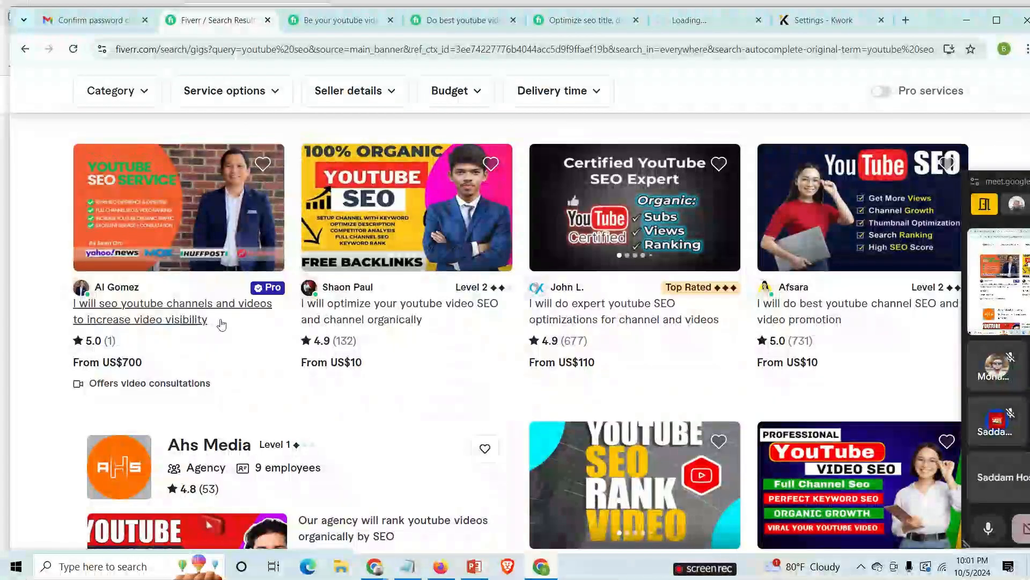
right_click(185, 310)
right_click(394, 310)
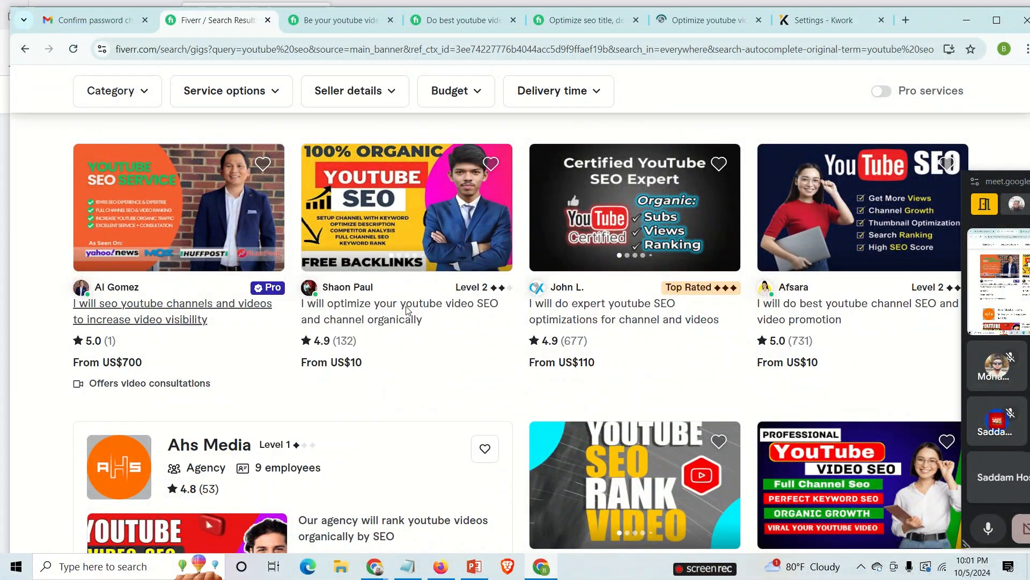
left_click(458, 313)
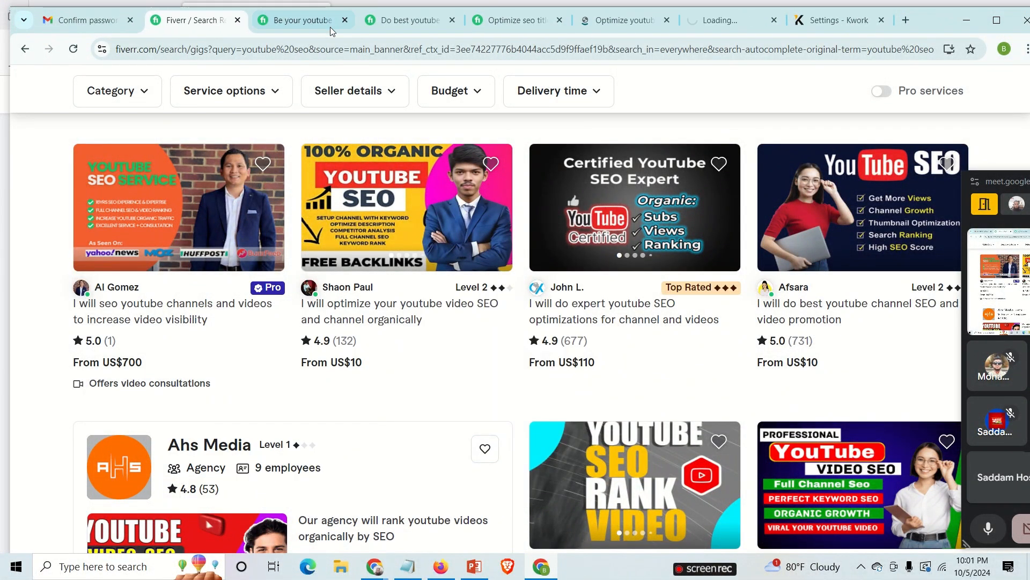
Step: Note the specialist gig's 2 orders in queue, then bring up the youtube video SEO expert optimization gig
key("ctrl+Tab")
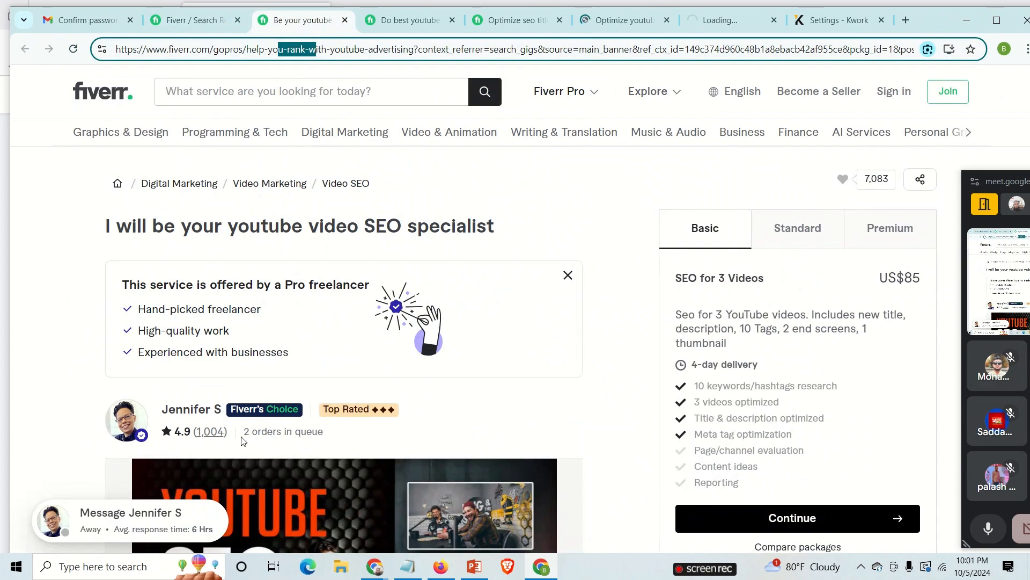
left_click_drag(244, 432, 334, 435)
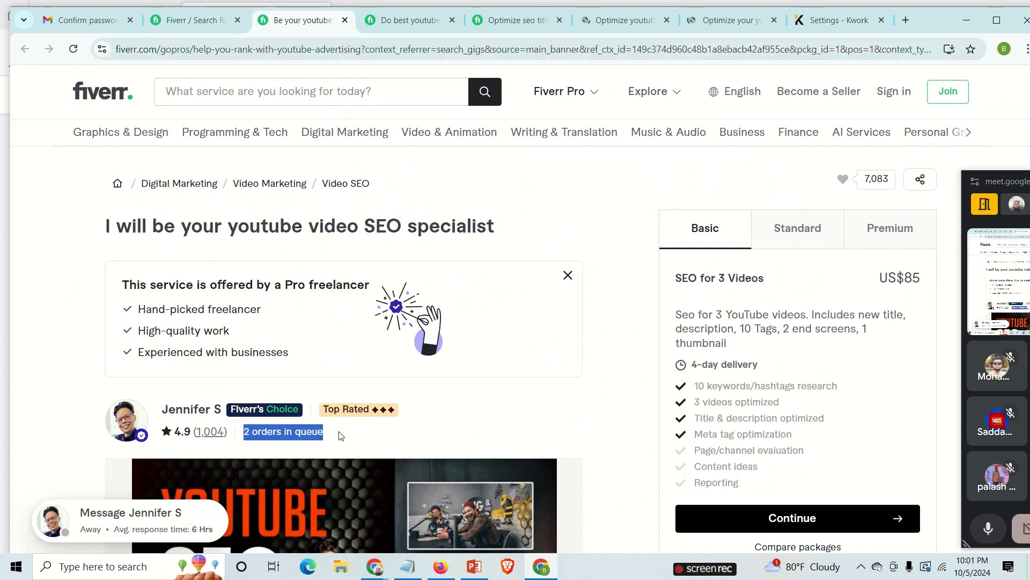
left_click(249, 432)
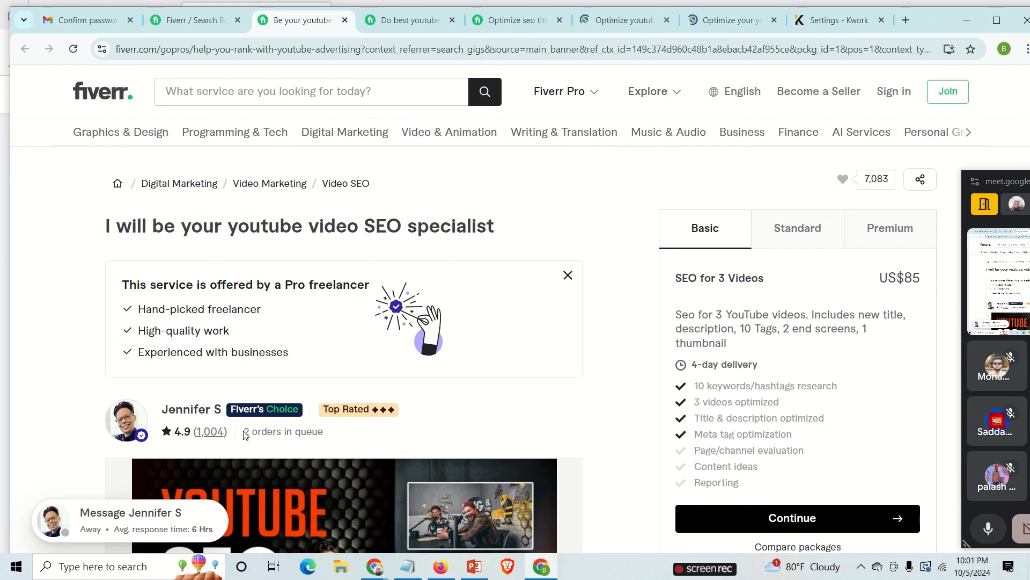
left_click_drag(246, 432, 330, 439)
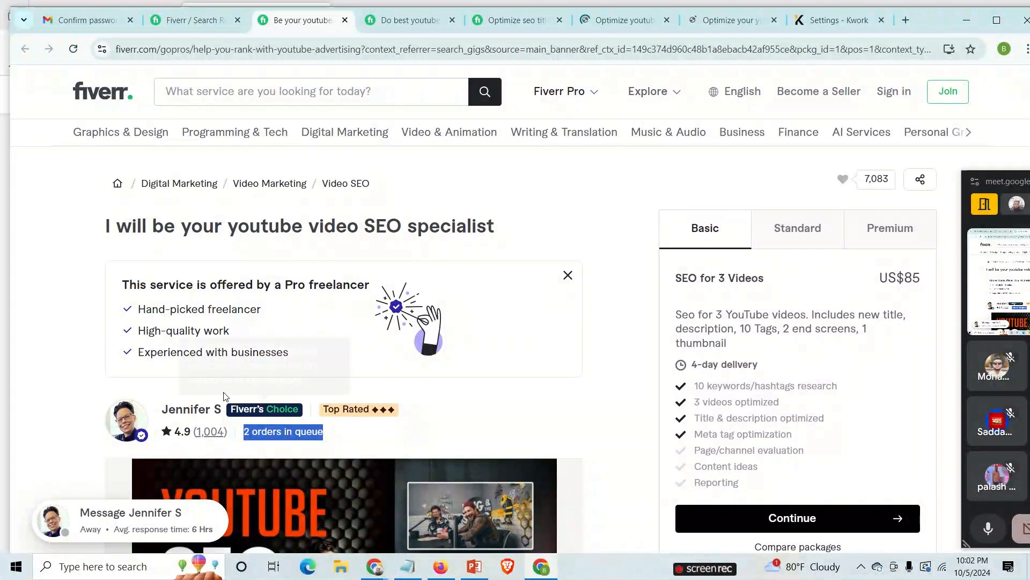
left_click(193, 20)
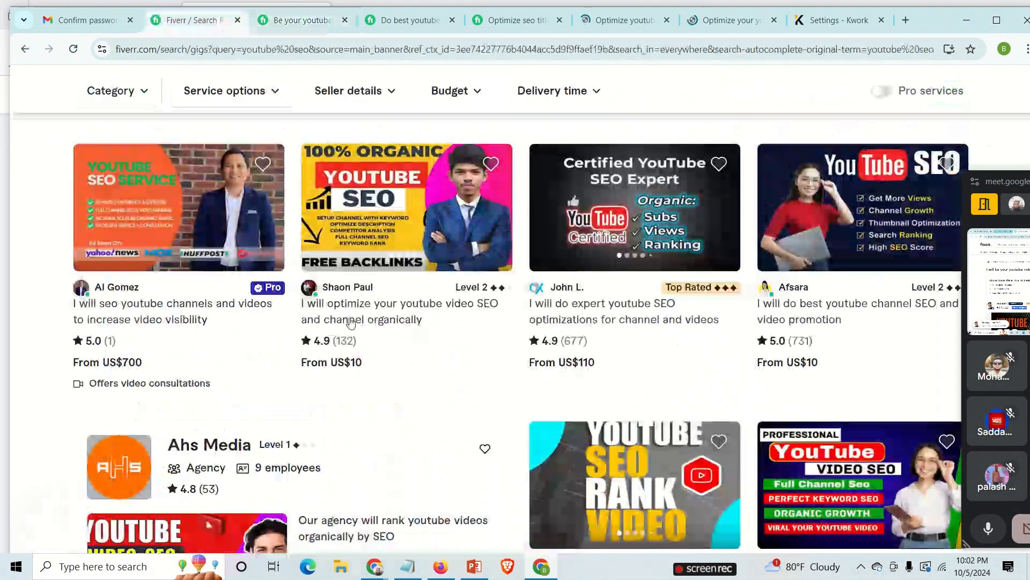
scroll(359, 195, "up", 3)
scroll(336, 183, "down", 5)
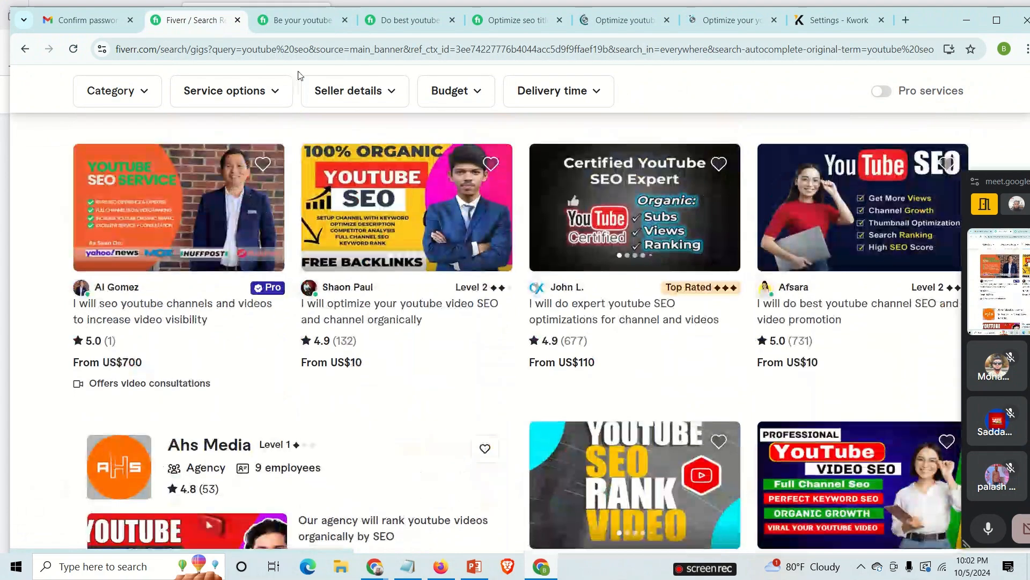
left_click(303, 20)
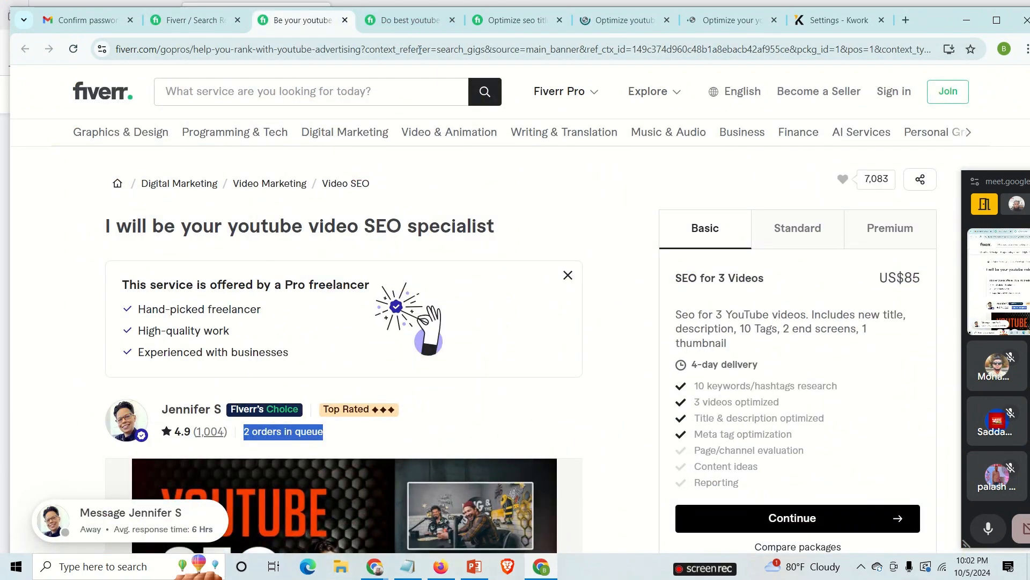
left_click(420, 24)
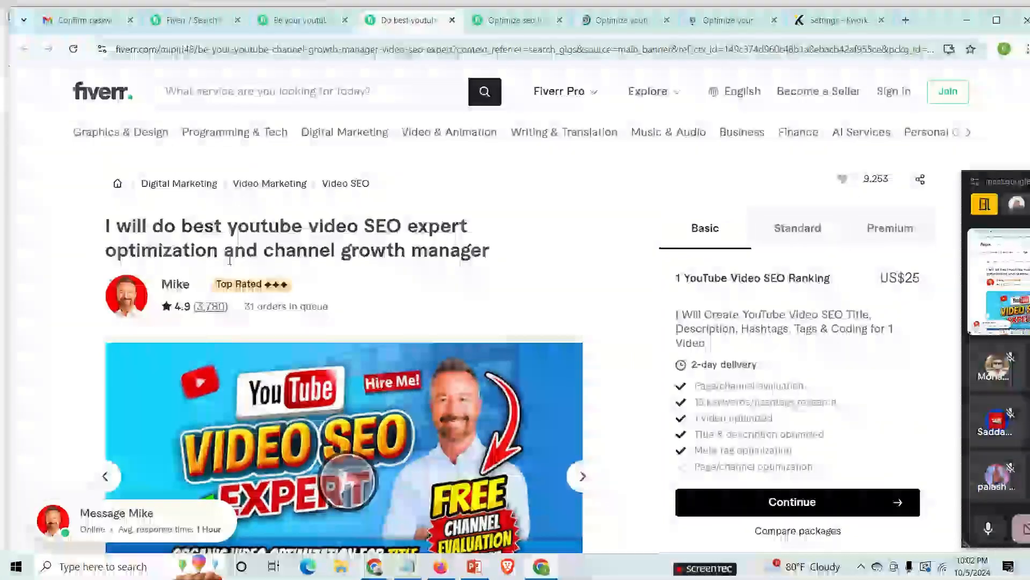
Step: Compare orders in queue: 31 on the expert optimization gig, 4 on the SEO title gig, 3 on the organic channel gig
mouse_move(225, 286)
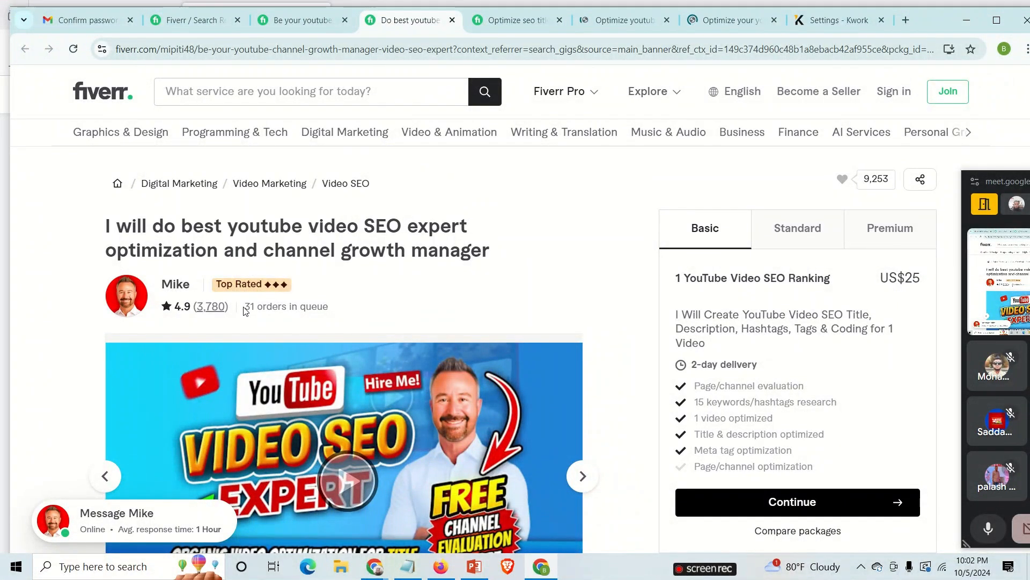
left_click_drag(245, 307, 340, 312)
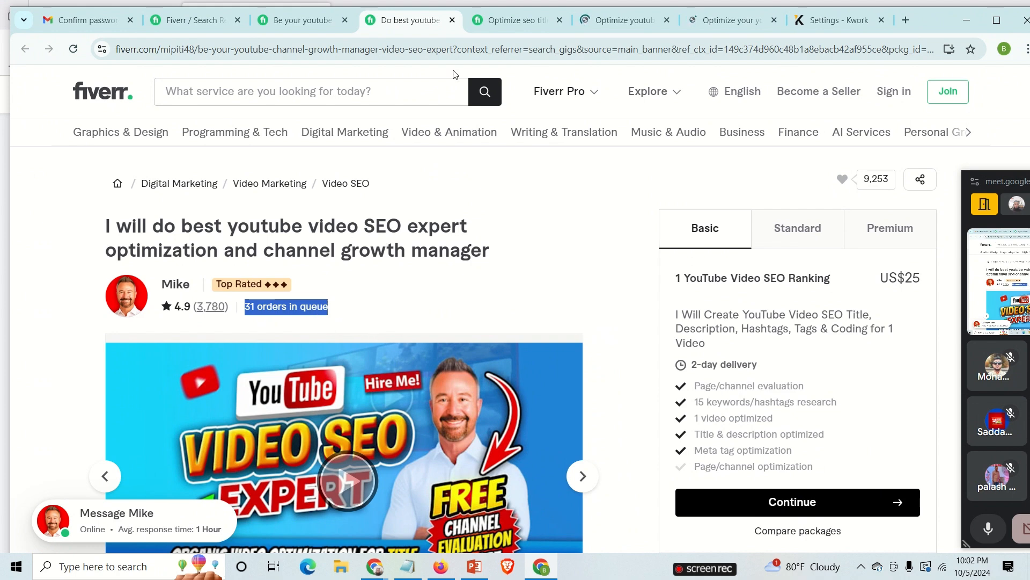
left_click(515, 20)
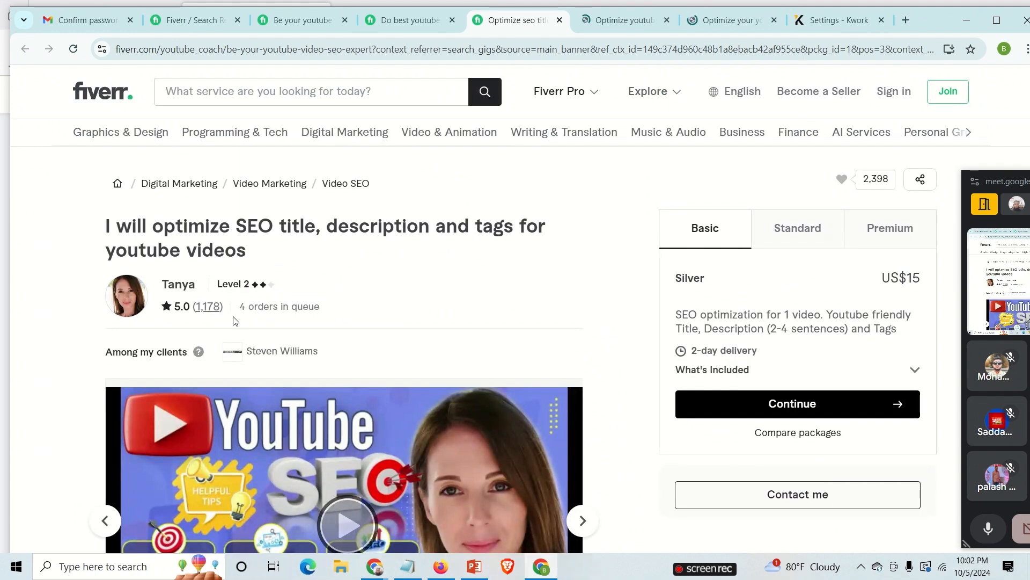
left_click_drag(239, 309, 332, 305)
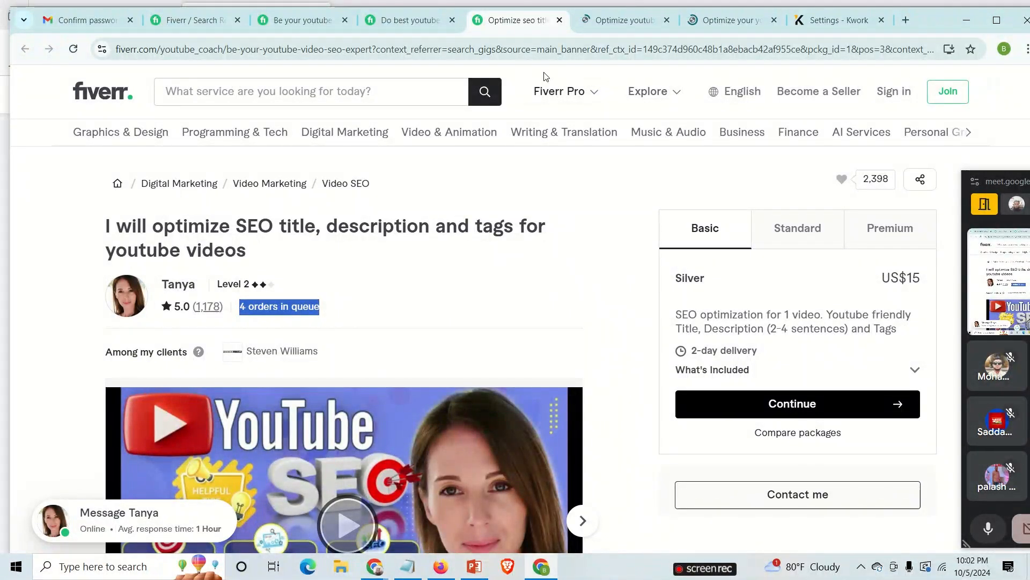
left_click(617, 20)
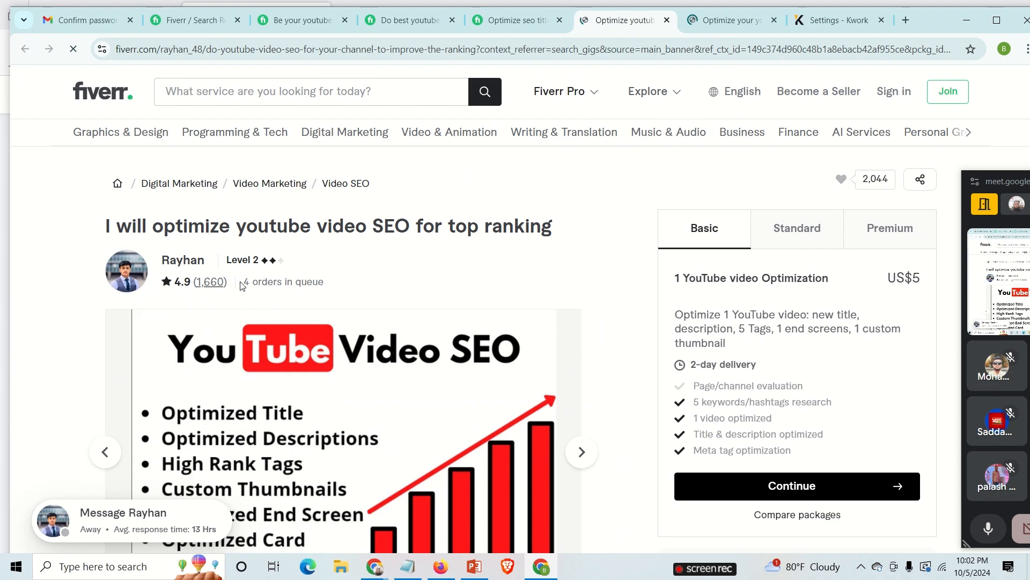
left_click(731, 21)
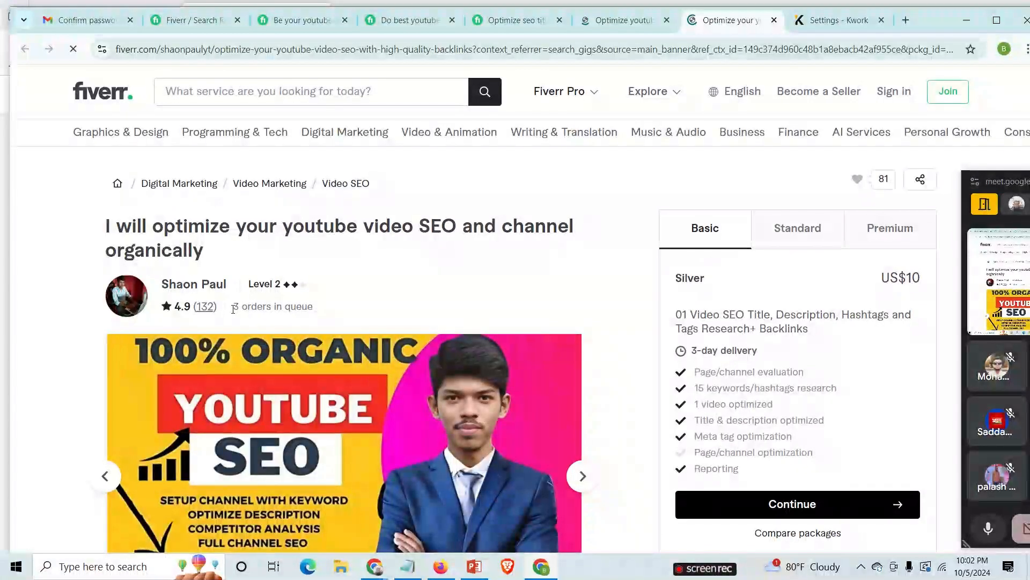
left_click_drag(236, 306, 345, 321)
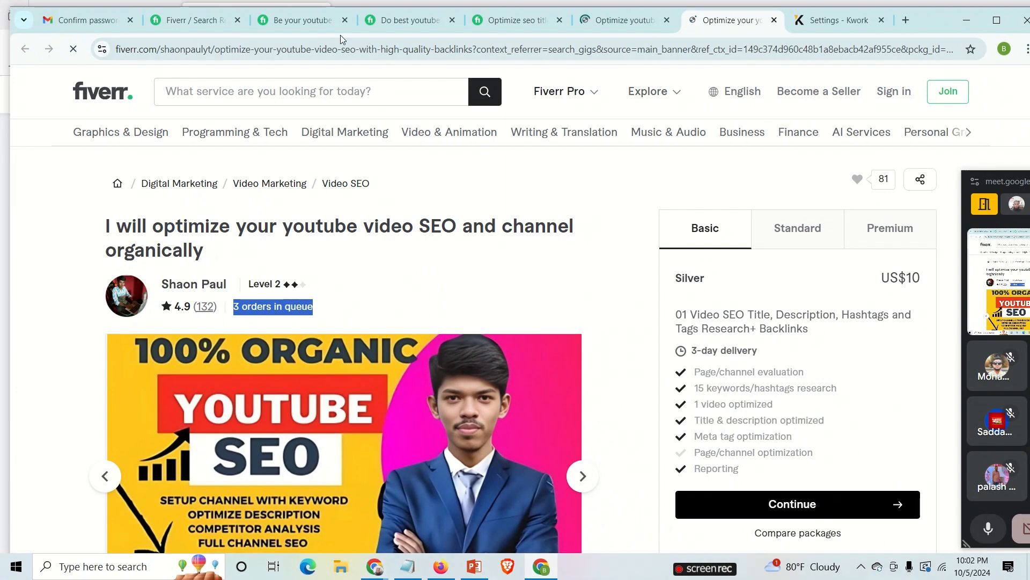
Step: Revisit the US$85 specialist and US$25 channel growth gigs, ending on the US$15 SEO title and tags gig
left_click(322, 23)
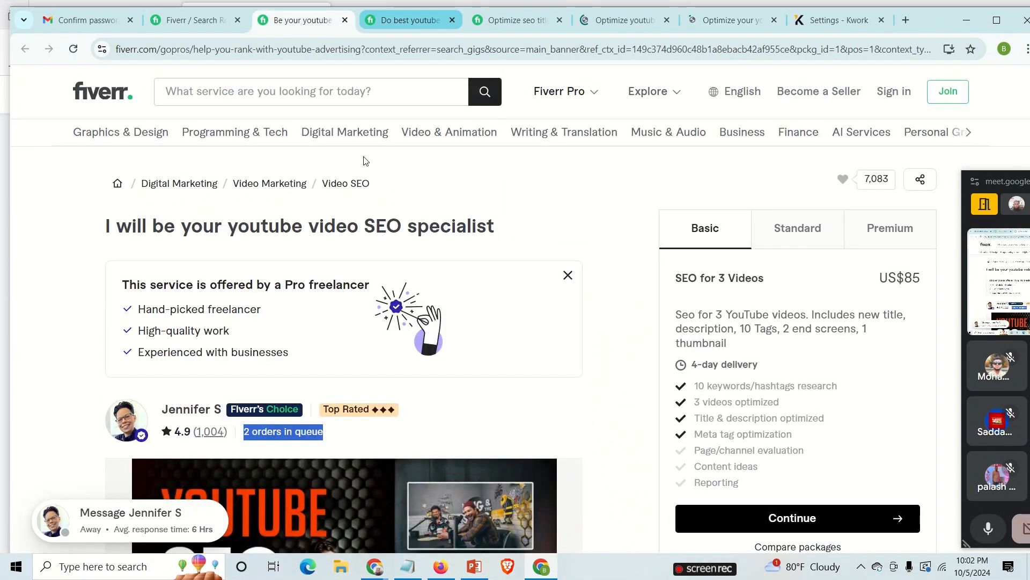
left_click(421, 22)
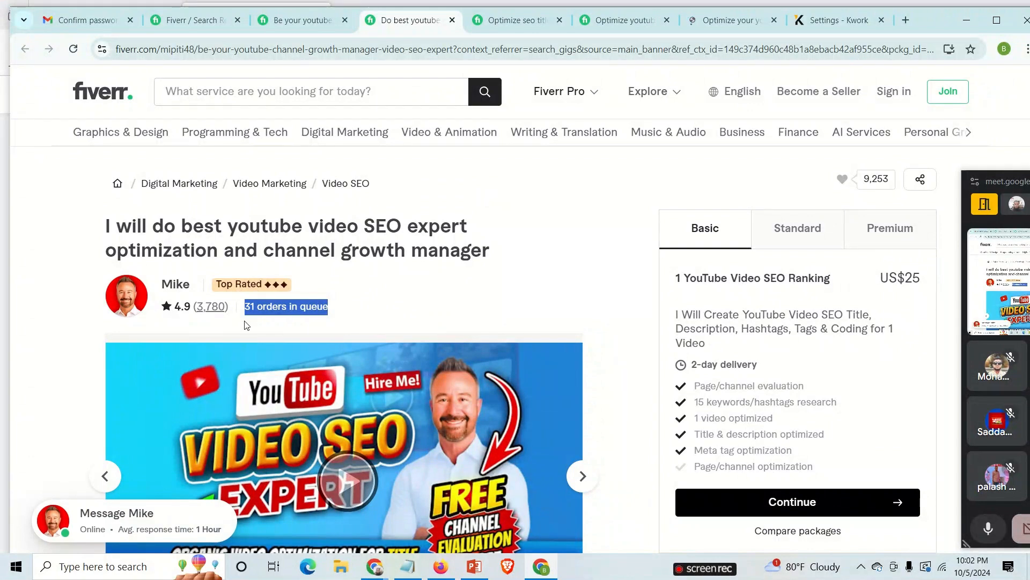
left_click(301, 20)
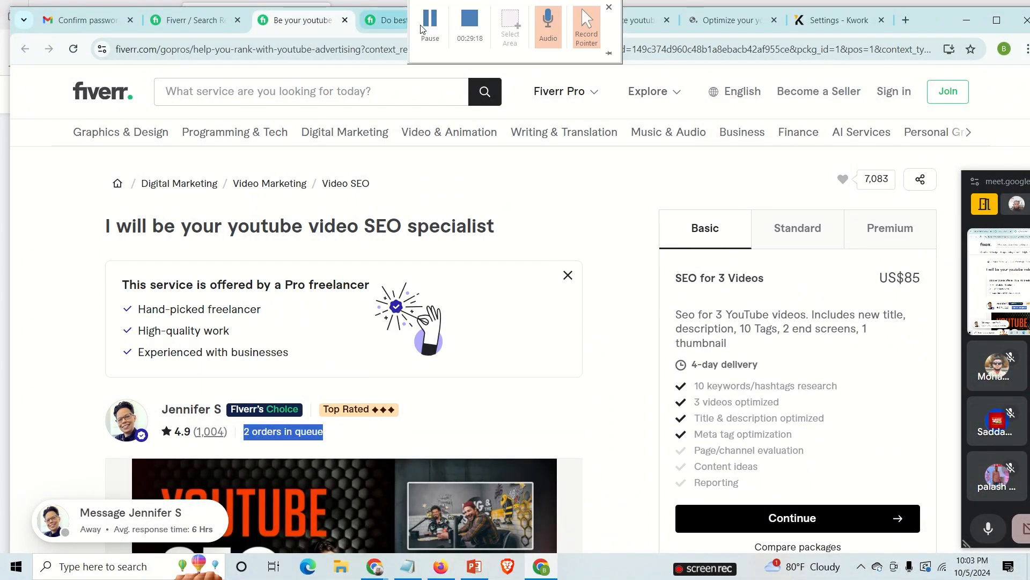
left_click(384, 24)
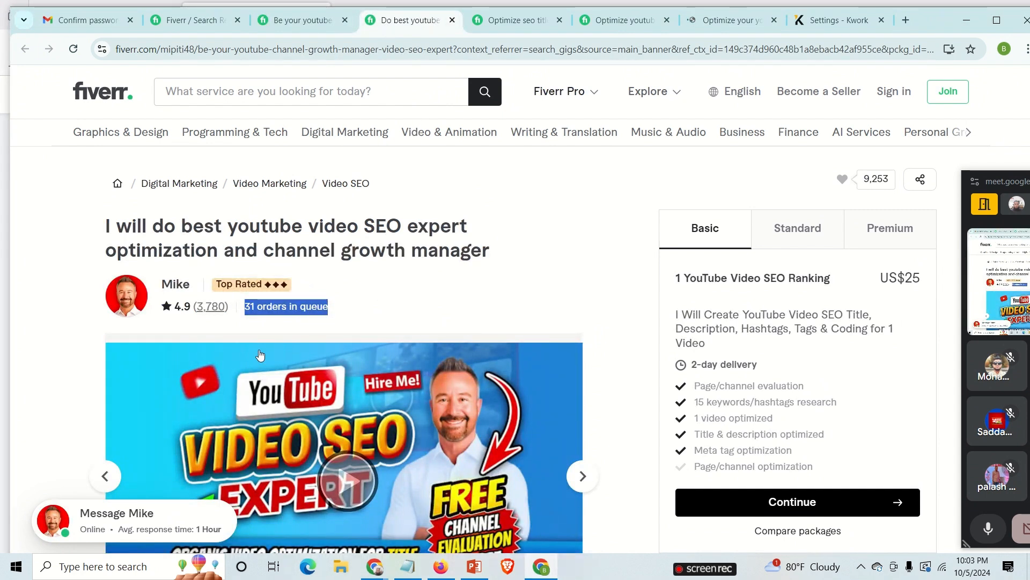
key("ctrl+Tab")
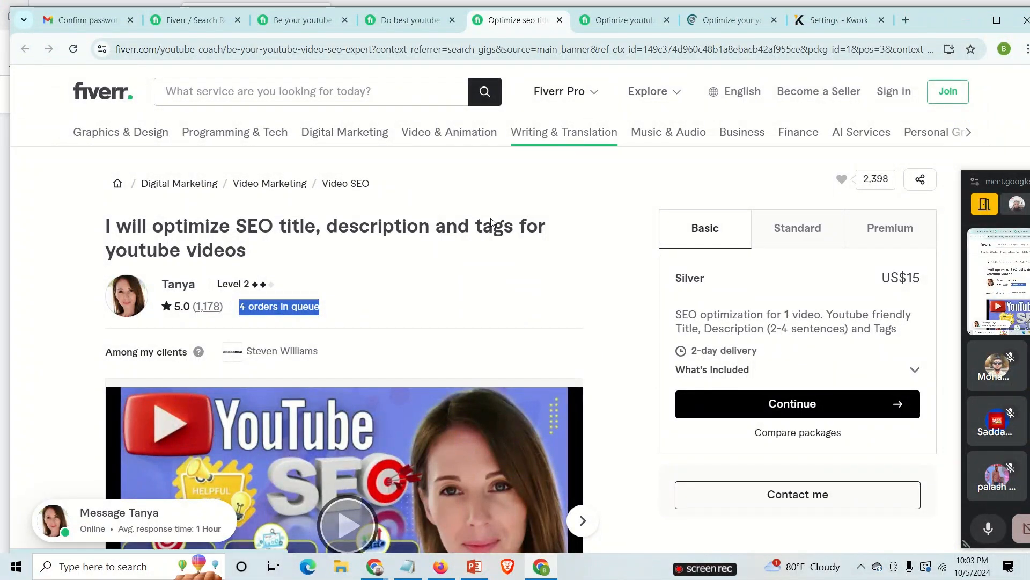
mouse_move(566, 142)
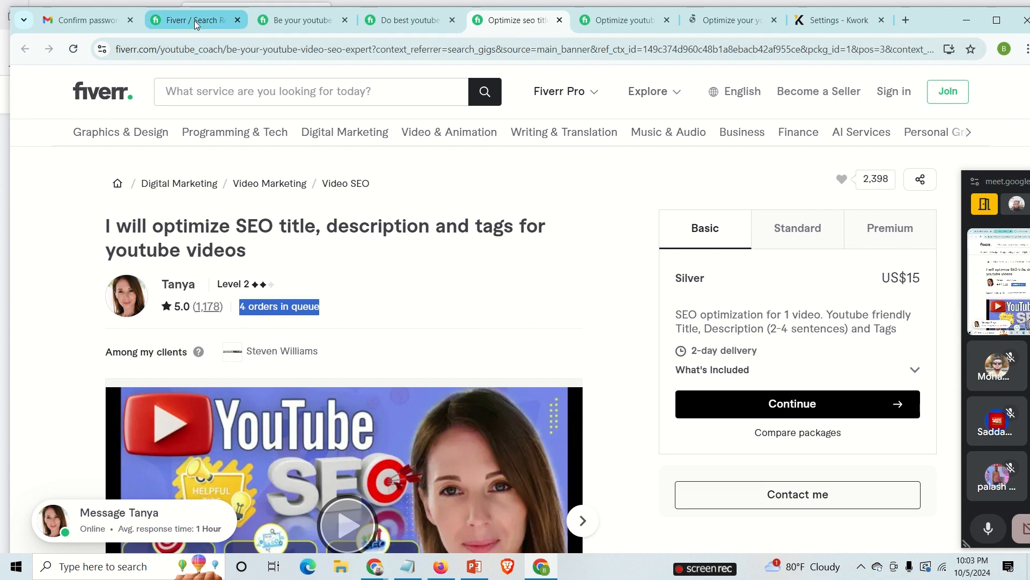
mouse_move(194, 20)
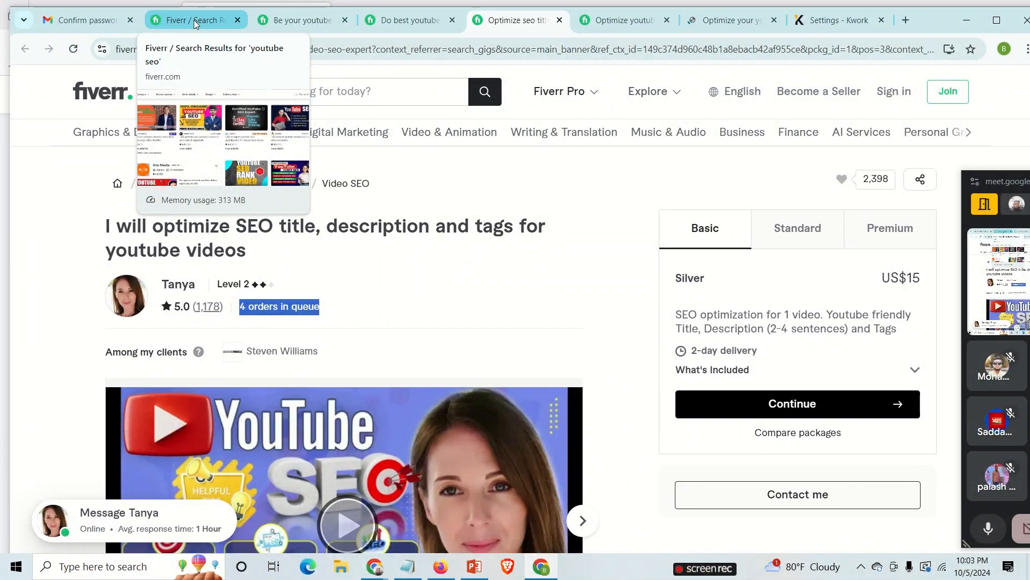
Step: Highlight the search phrase 'youtube seo' in the results and move the meeting window aside
left_click(190, 27)
scroll(148, 259, "up", 5)
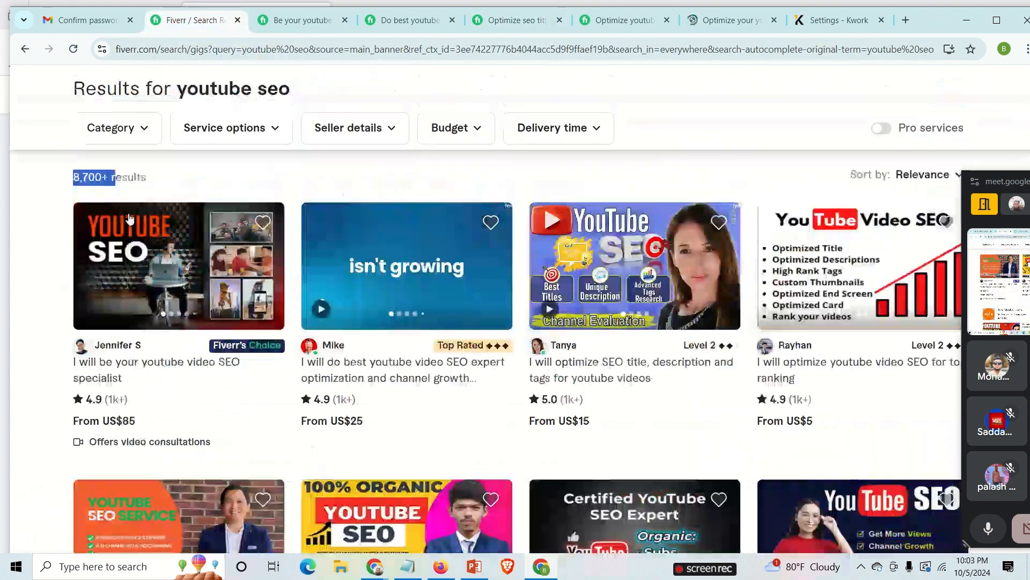
scroll(161, 184, "up", 1)
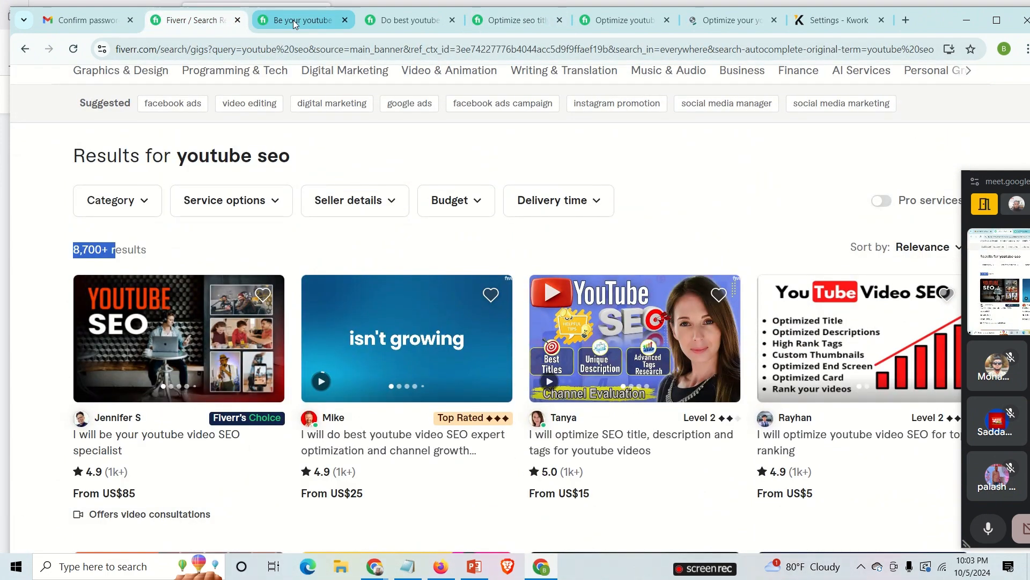
mouse_move(293, 21)
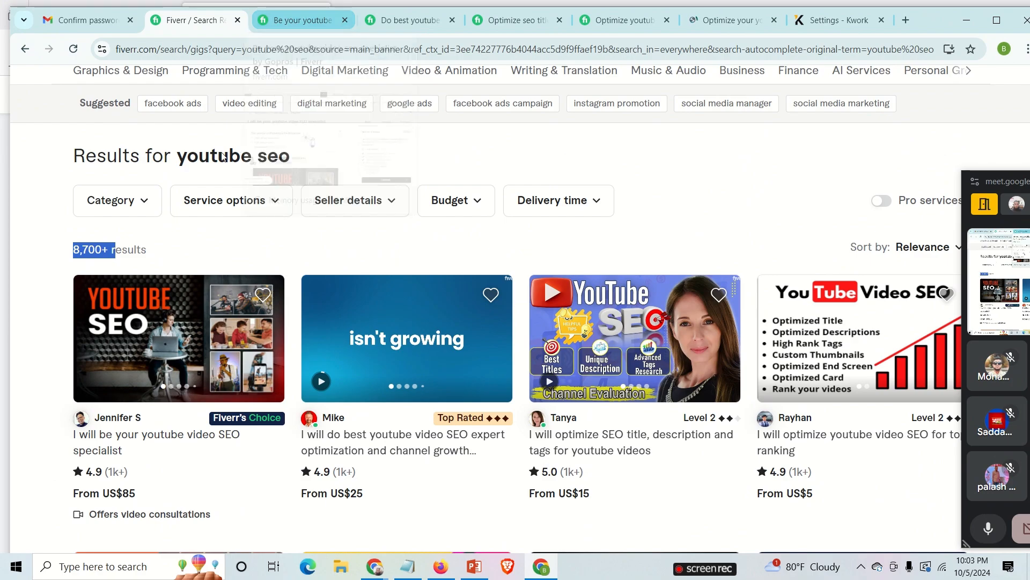
left_click_drag(179, 156, 325, 163)
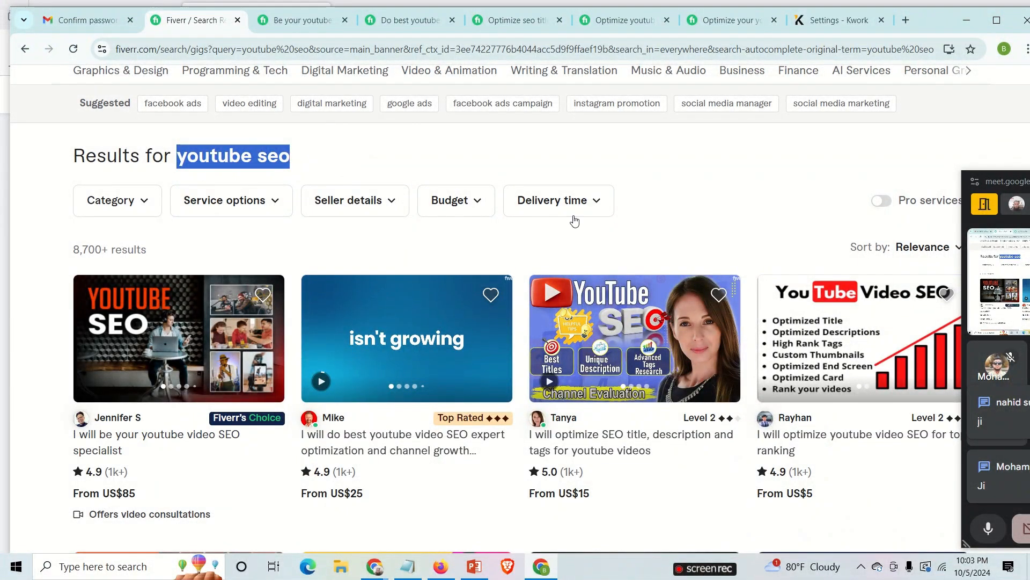
left_click_drag(1005, 182, 875, 176)
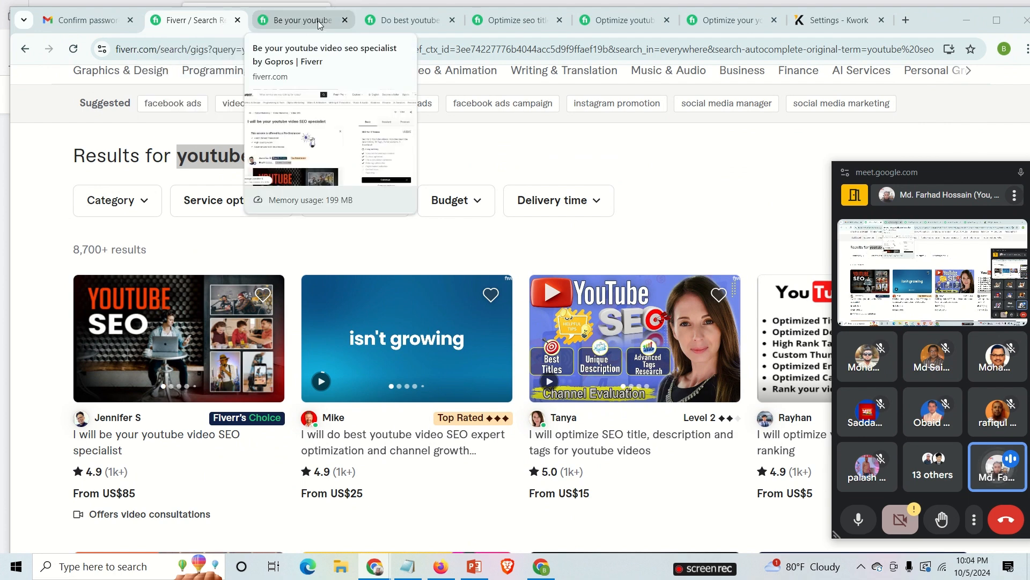
Step: On the specialist gig, select the whole title and then the word 'youtube'
left_click(295, 21)
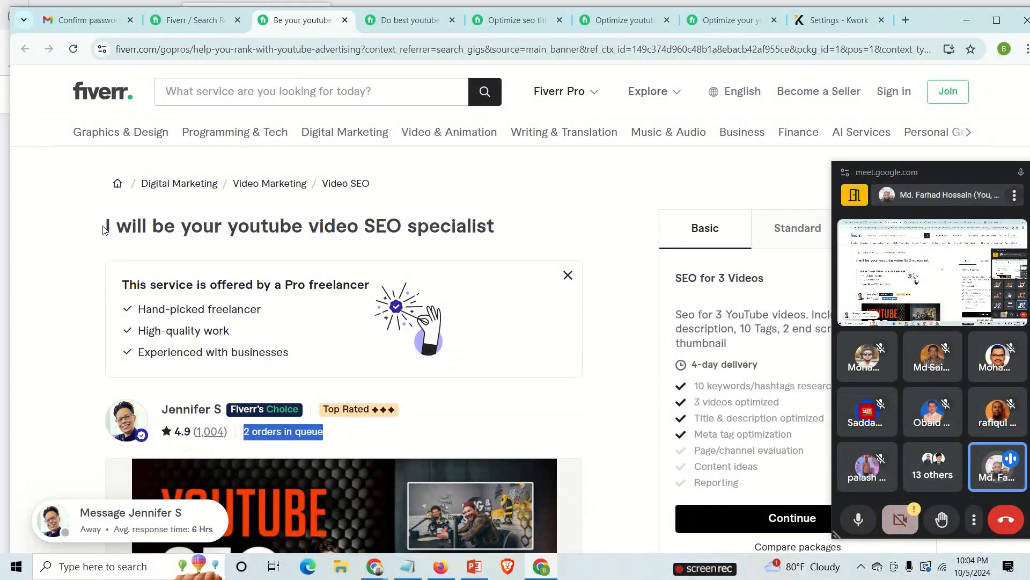
left_click_drag(103, 226, 506, 229)
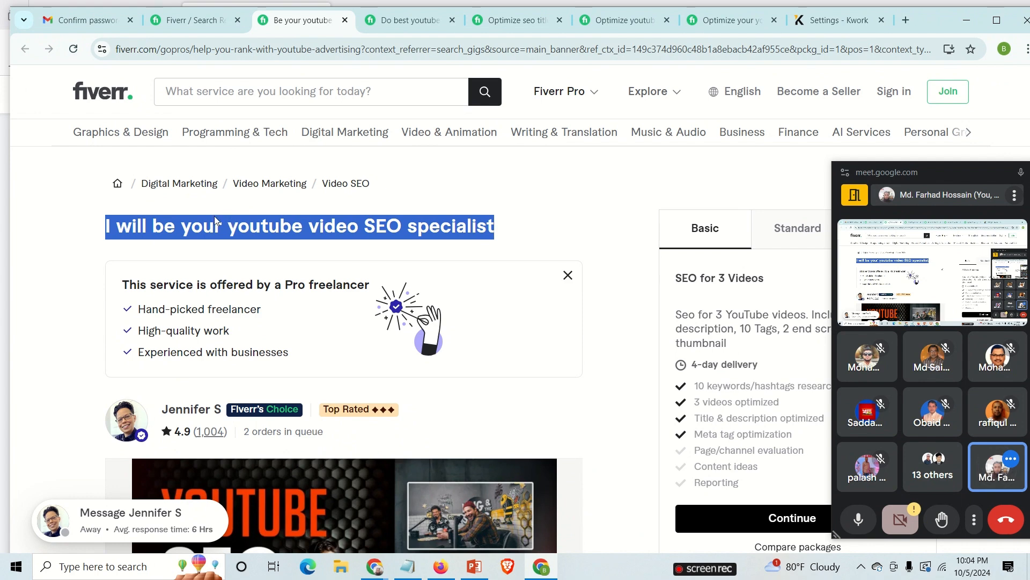
left_click(183, 231)
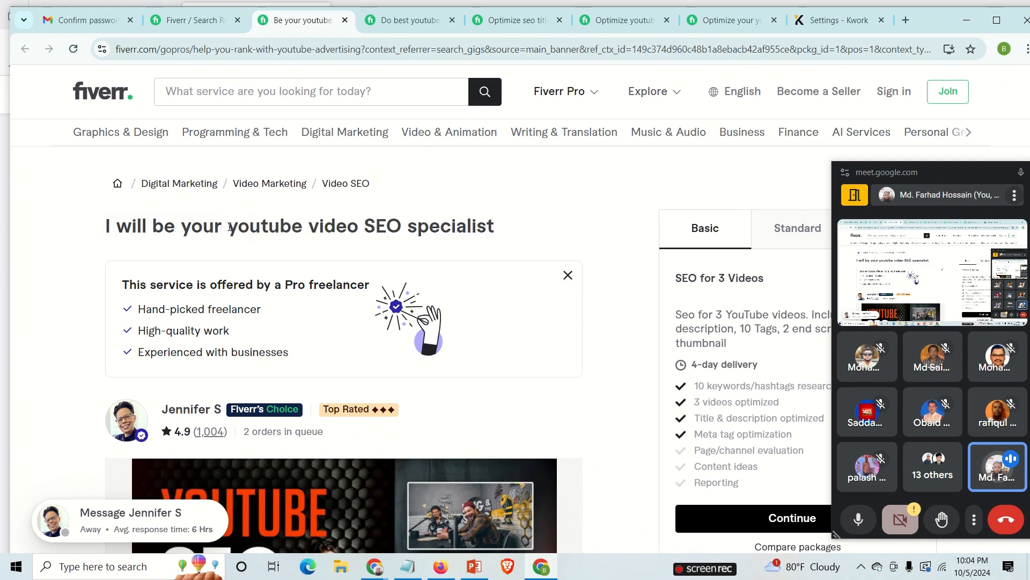
left_click_drag(229, 225, 309, 226)
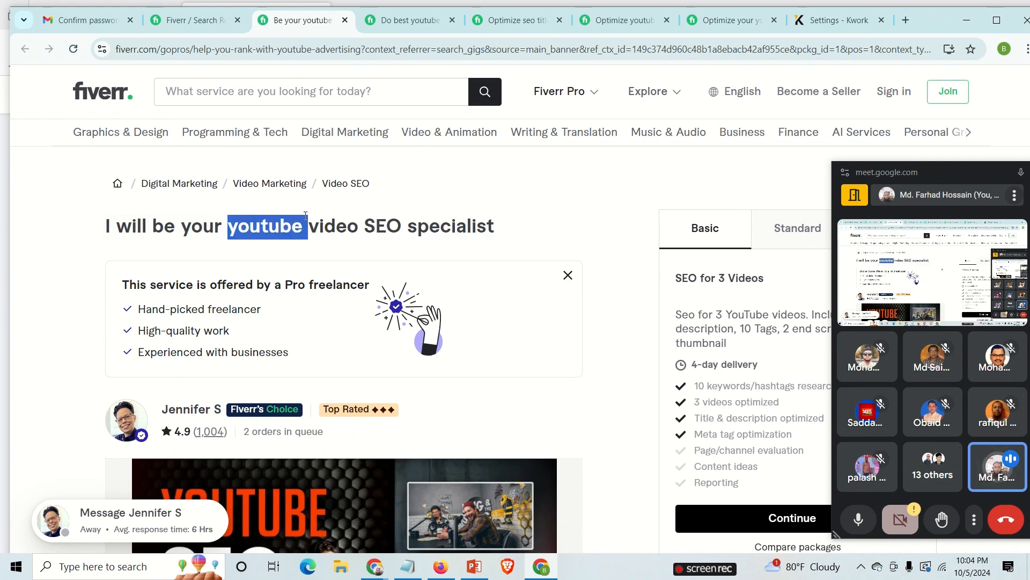
left_click(207, 22)
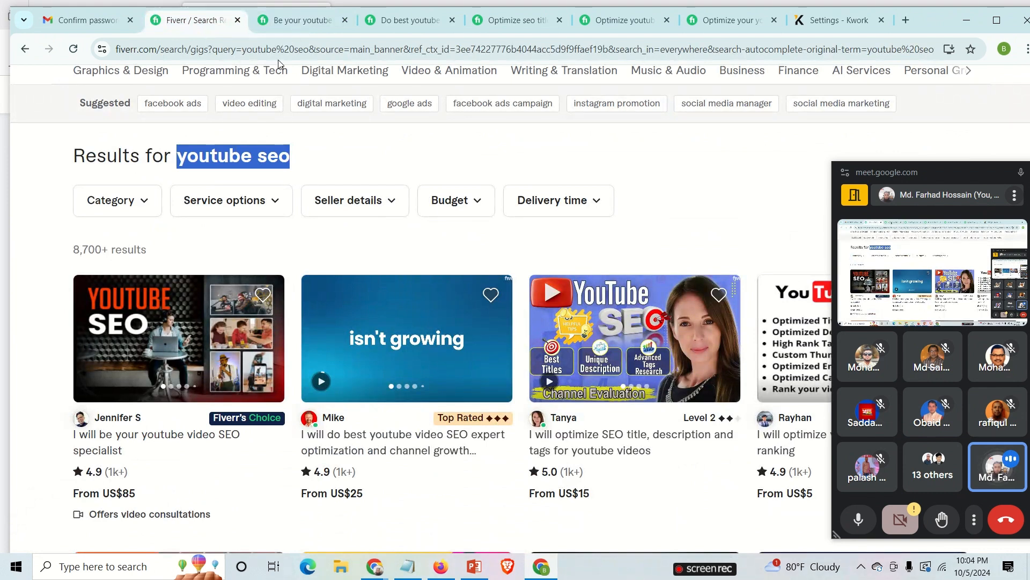
left_click(325, 24)
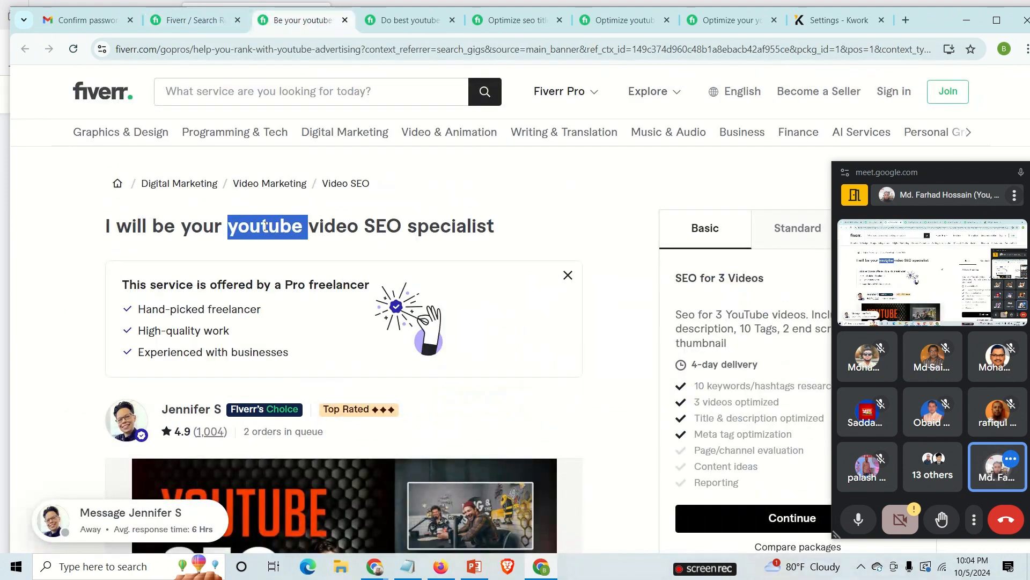
Step: Highlight 'SEO', 'youtube video SEO' and the full title, then switch to the Firefox Facebook window
left_click_drag(364, 226, 401, 226)
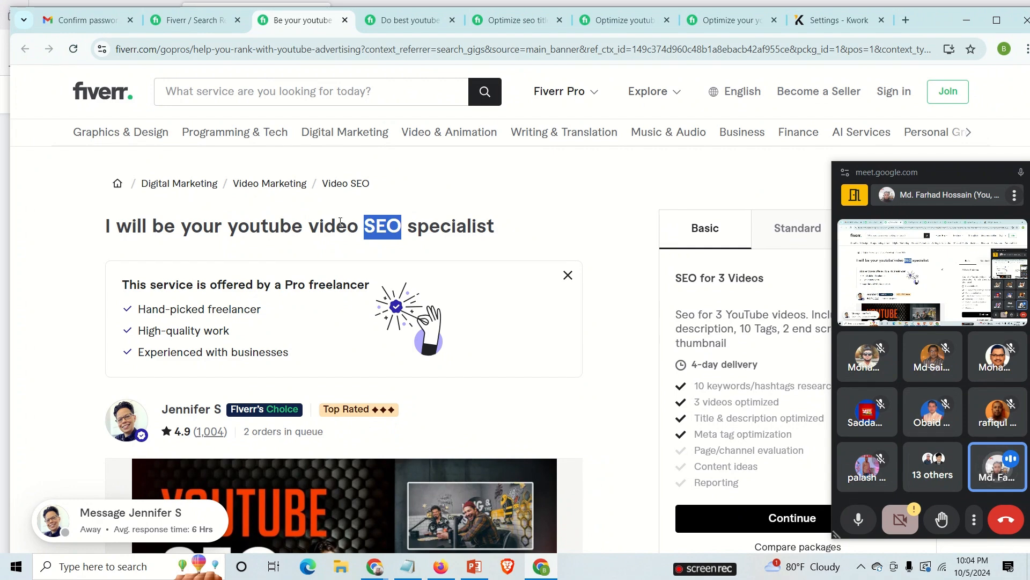
left_click_drag(230, 227, 401, 228)
left_click(211, 232)
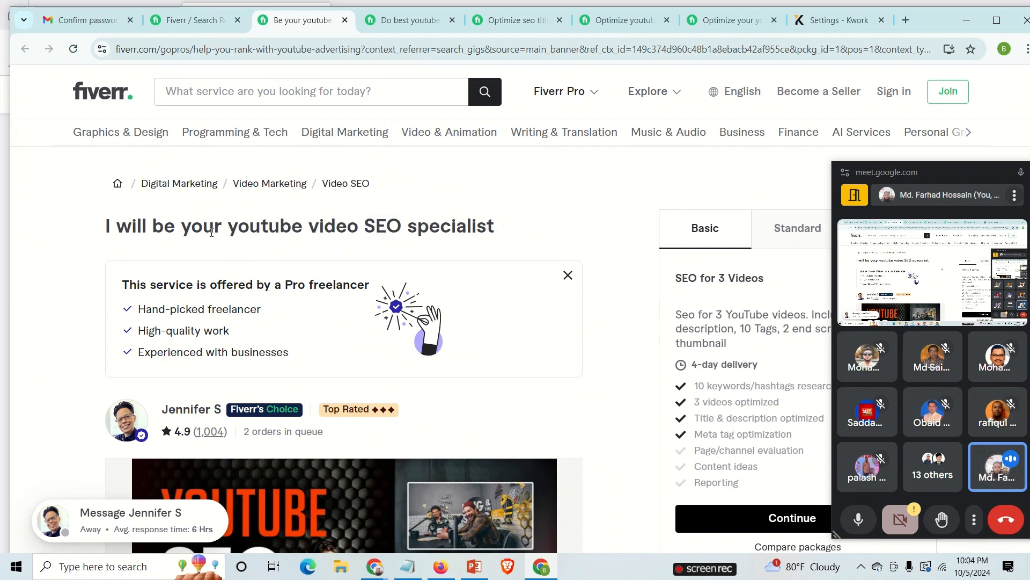
left_click_drag(230, 228, 496, 232)
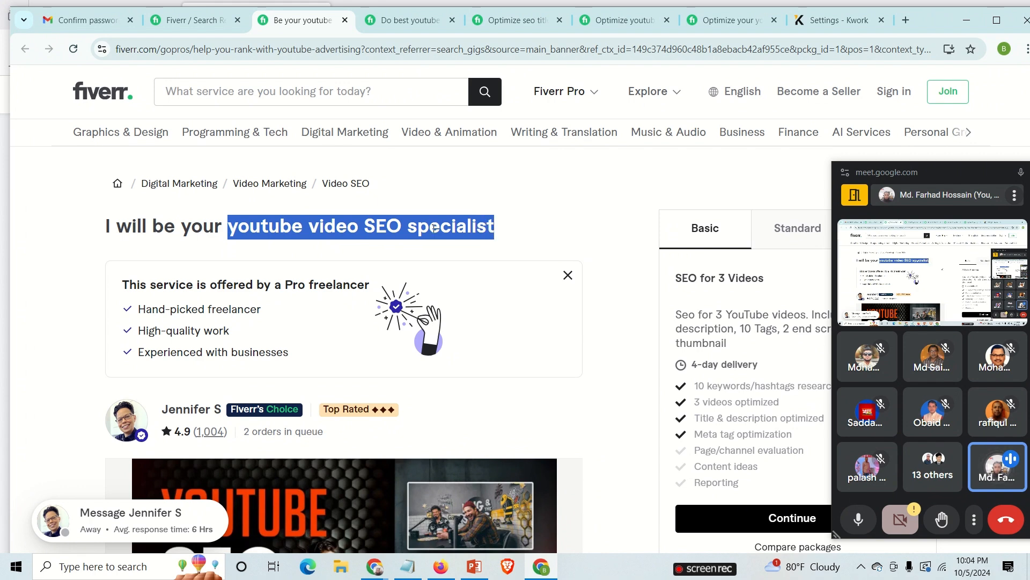
left_click_drag(402, 228, 364, 228)
left_click(234, 231)
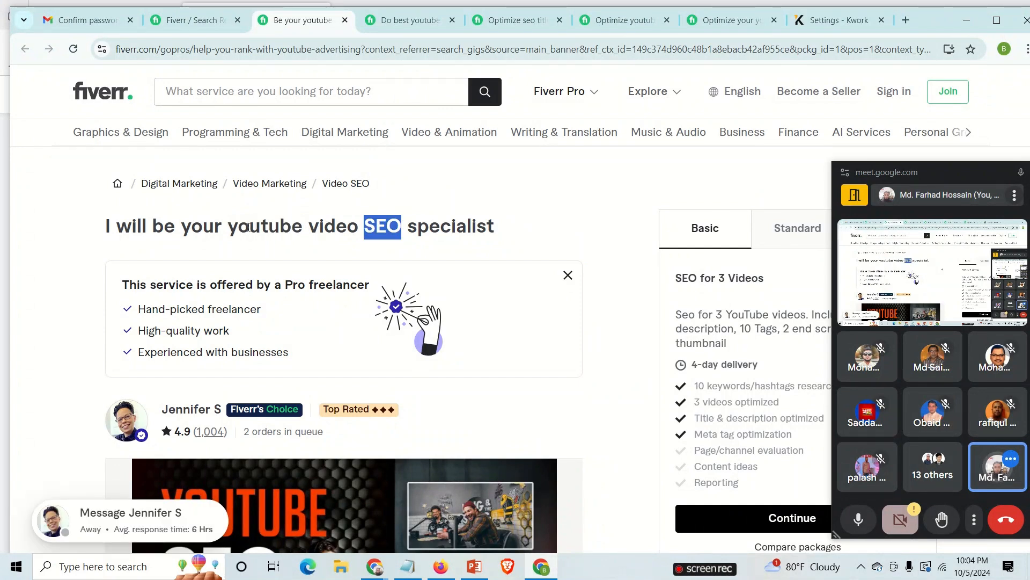
left_click(191, 23)
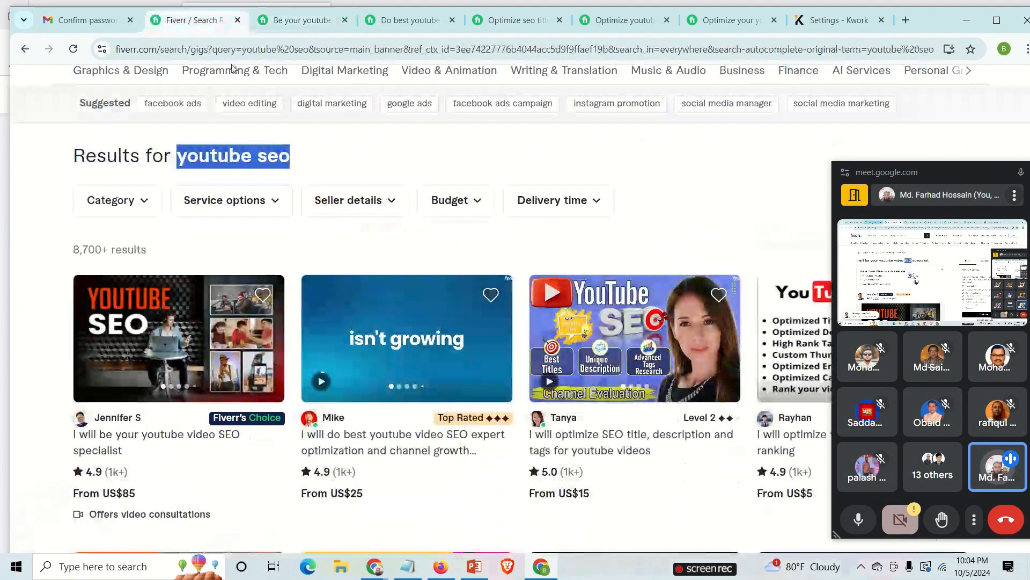
left_click(305, 21)
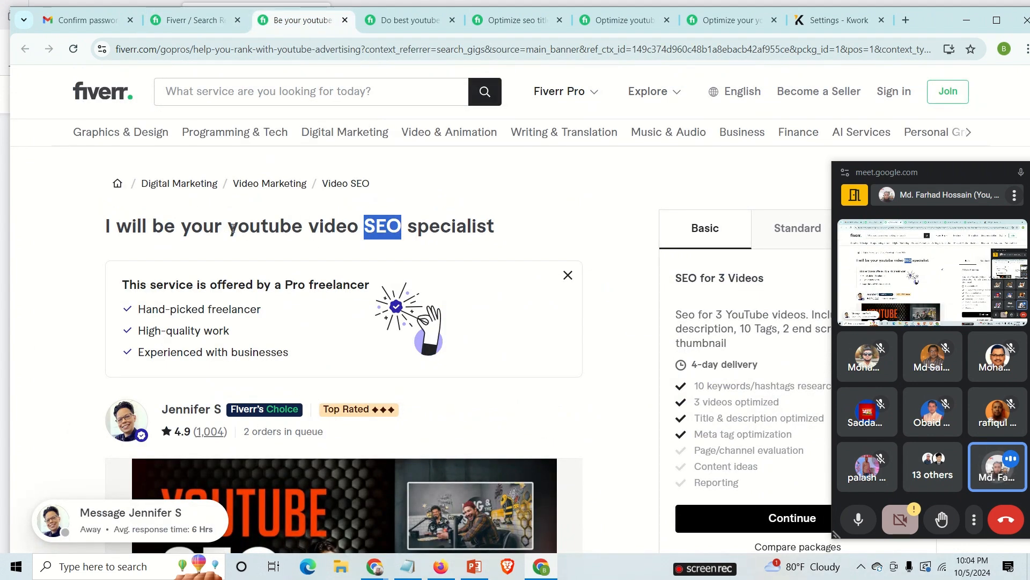
left_click_drag(108, 225, 529, 233)
key("ctrl+c")
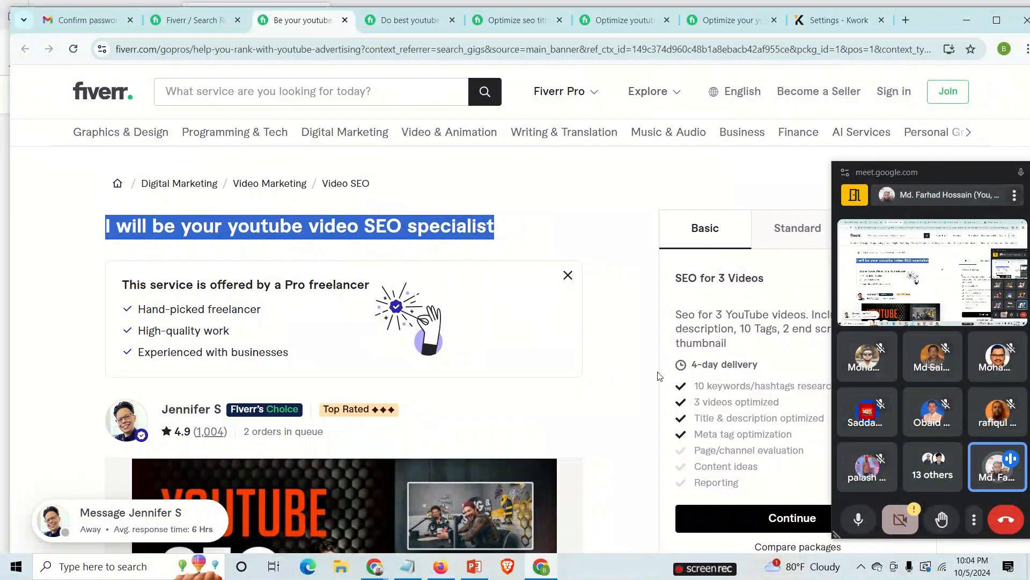
left_click(440, 566)
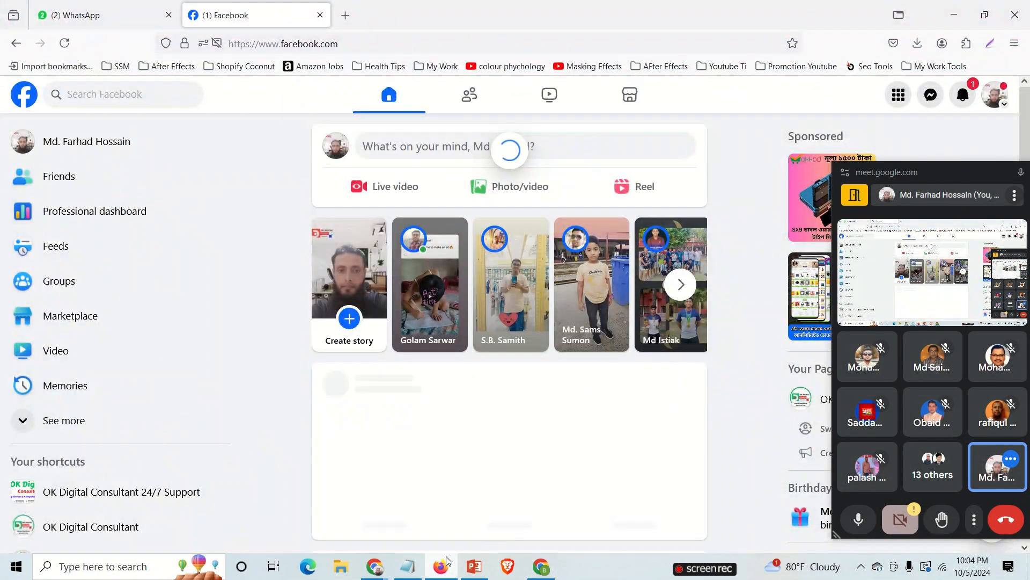
Step: In ChatGPT, type a prompt asking for a unique title compared from the pasted first gig title and a second quoted title
left_click(376, 567)
left_click(285, 488)
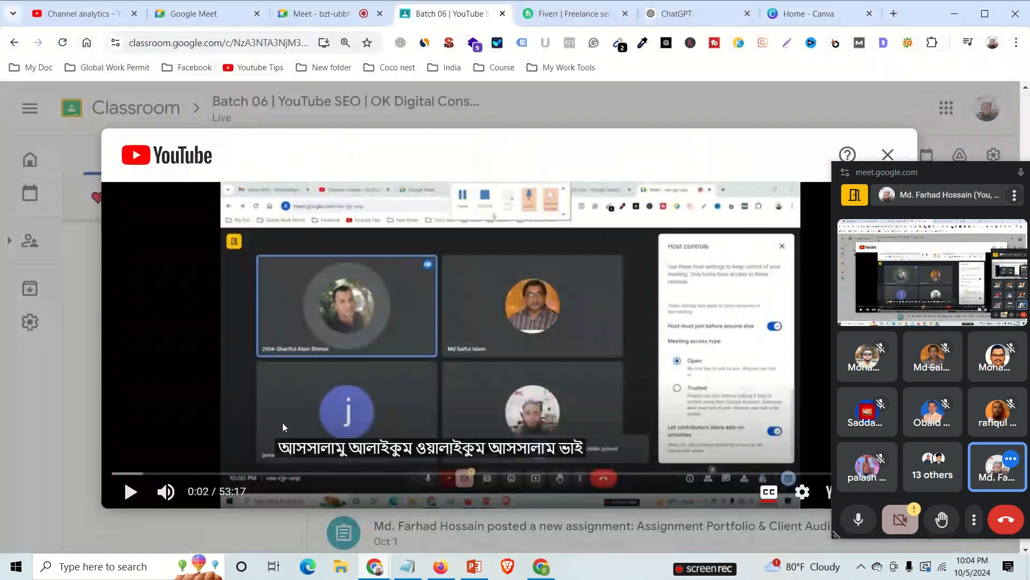
left_click(692, 16)
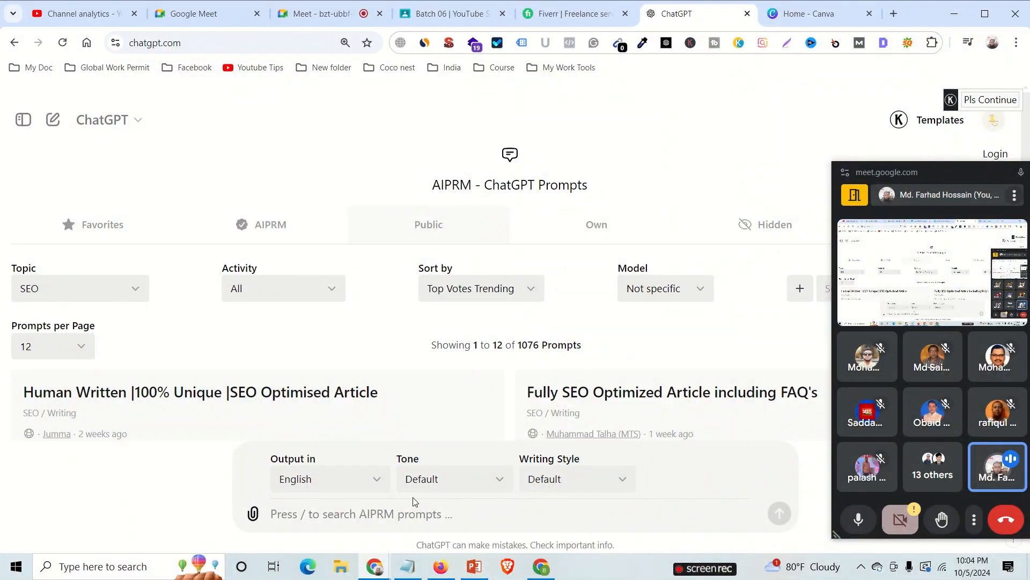
type("plea")
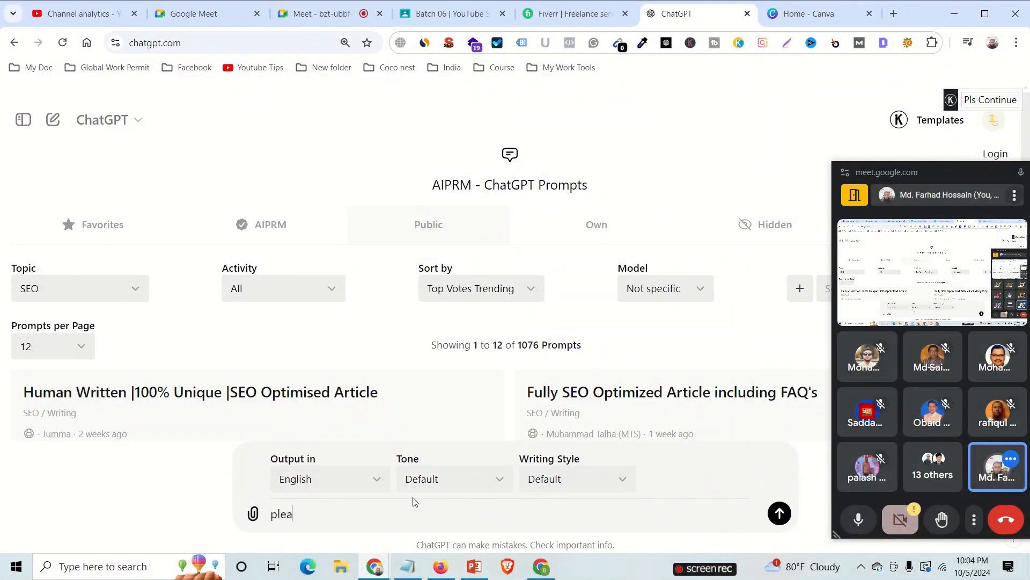
type("e give me a unique title")
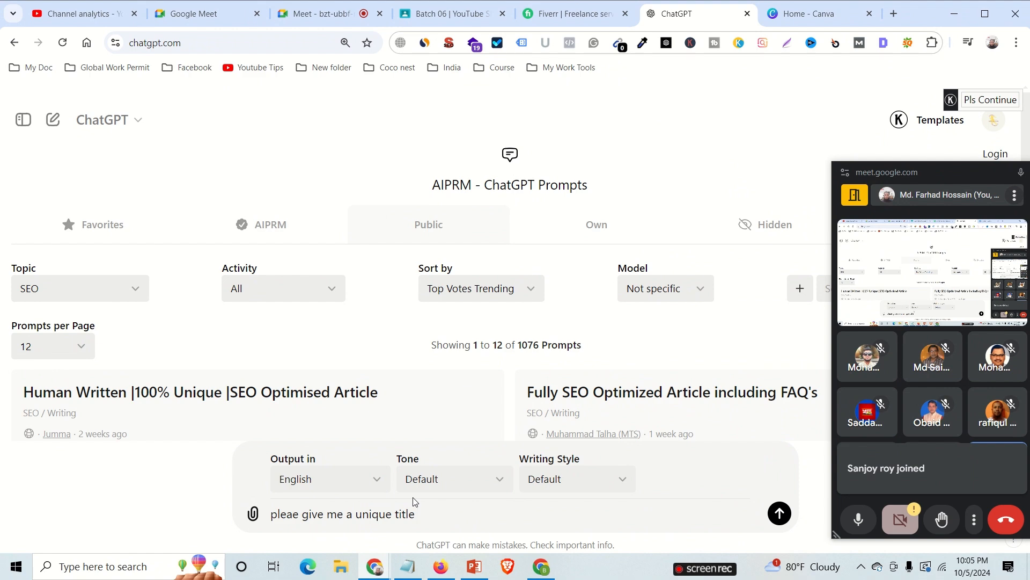
type(" compar")
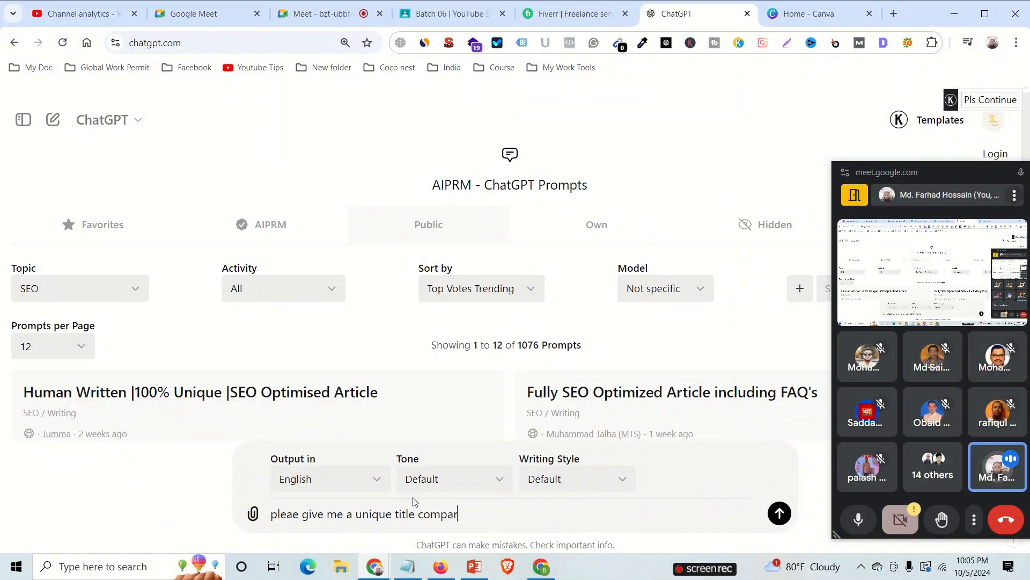
type("e from \"\"")
key("ctrl+v")
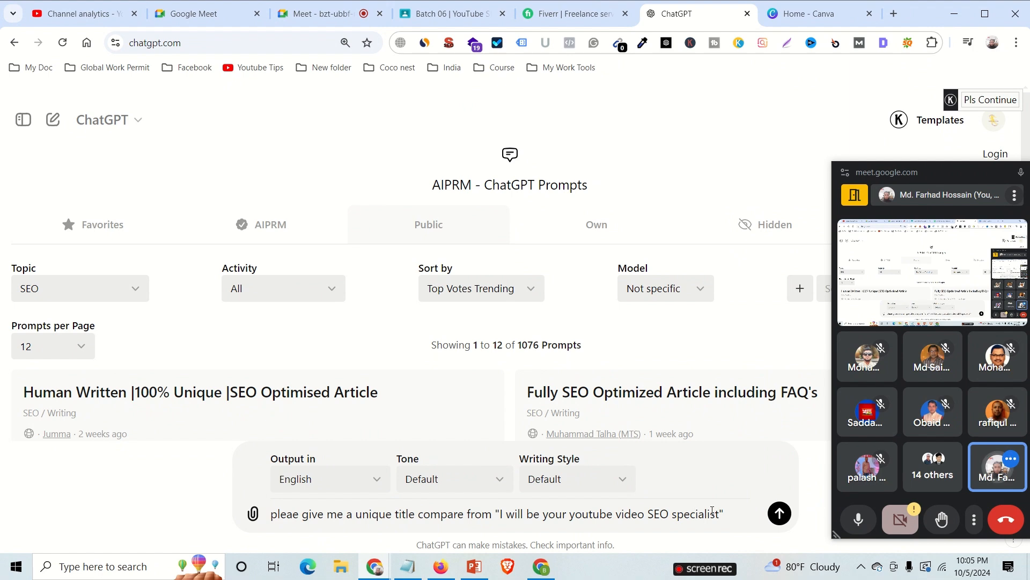
left_click(733, 510)
type("and \"\"")
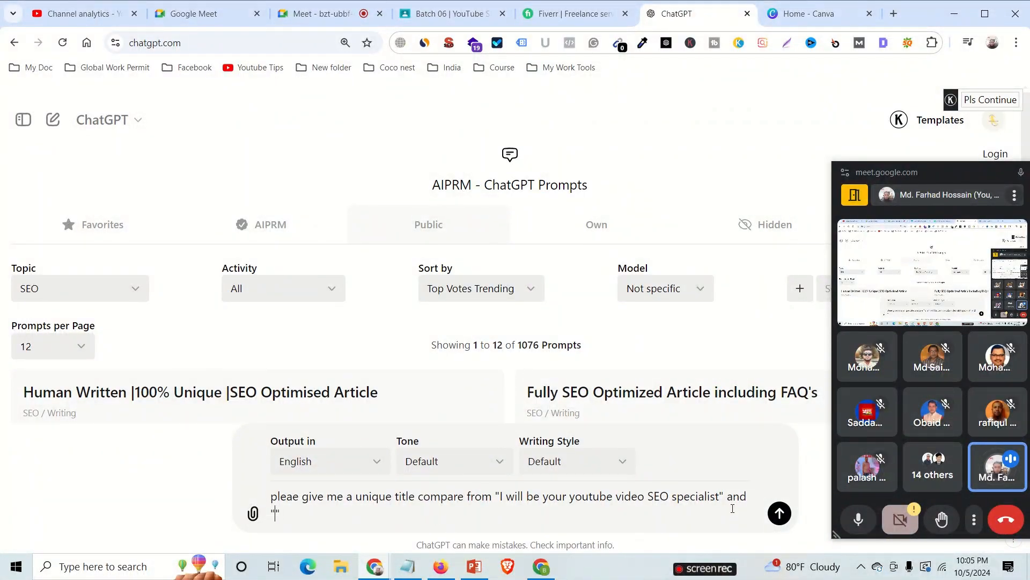
key("alt+Tab")
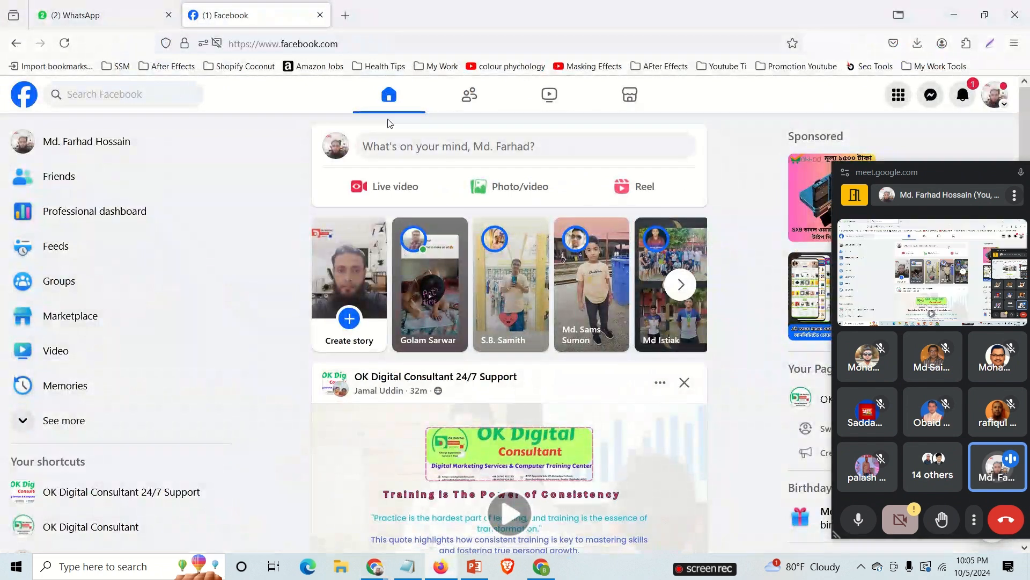
Step: Copy the full 'do best youtube video SEO expert optimization and channel growth manager' gig title
left_click(541, 567)
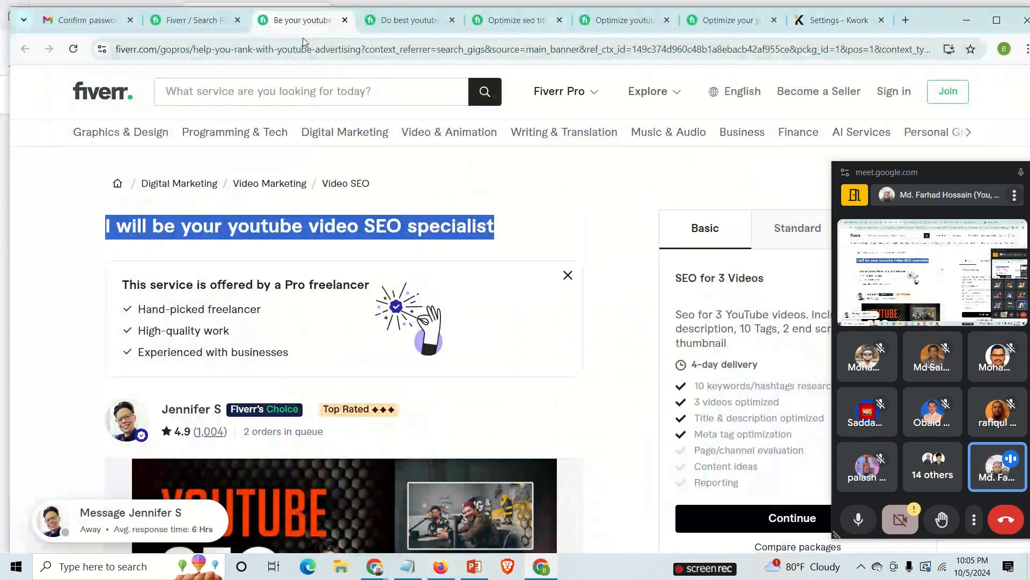
left_click(393, 20)
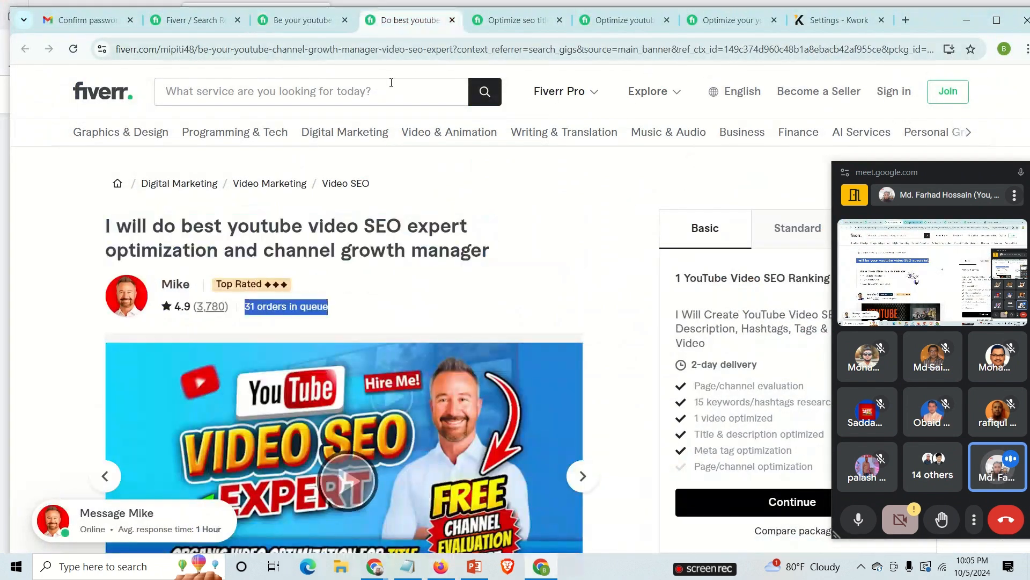
left_click(120, 226)
left_click_drag(120, 226, 494, 237)
key("ctrl+c")
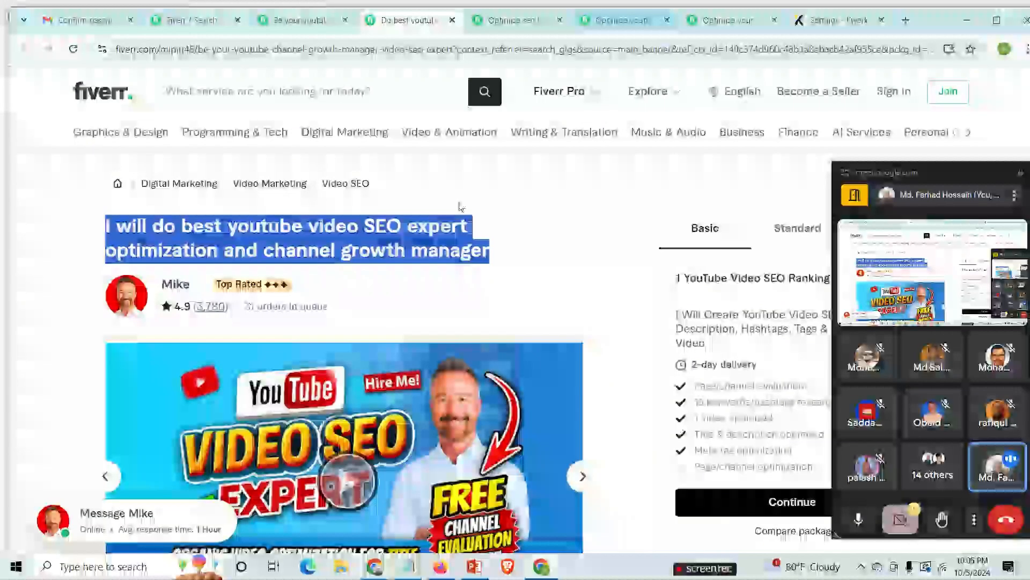
key("alt+Tab")
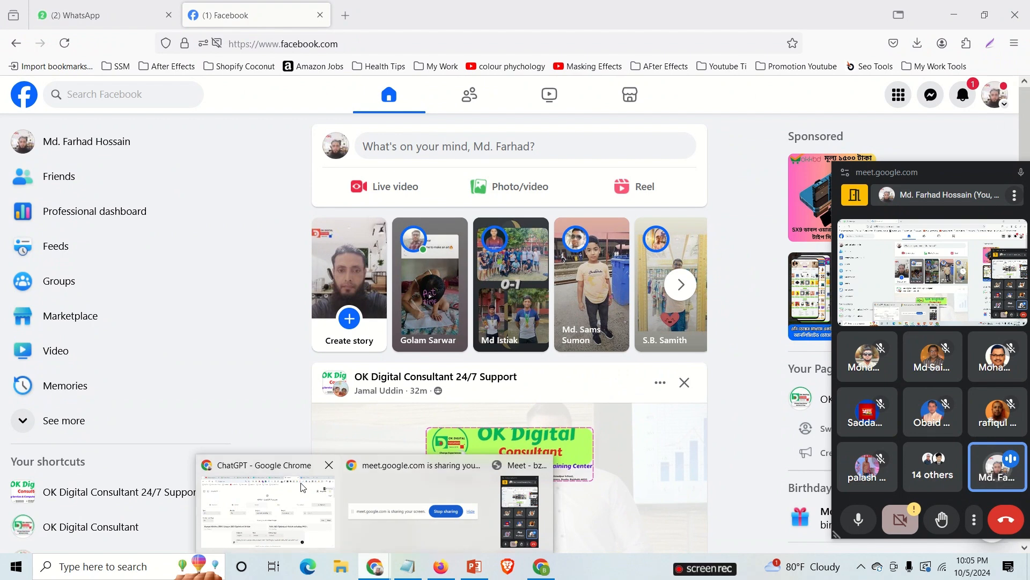
left_click(305, 487)
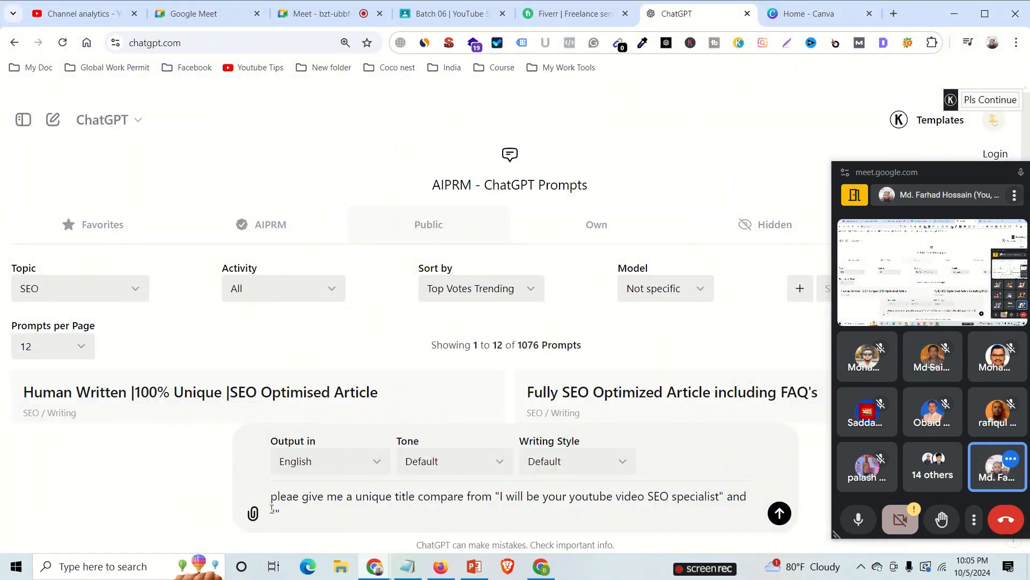
Step: Paste the second title into the prompt, send it, and select the suggested title in the reply
key("ctrl+v")
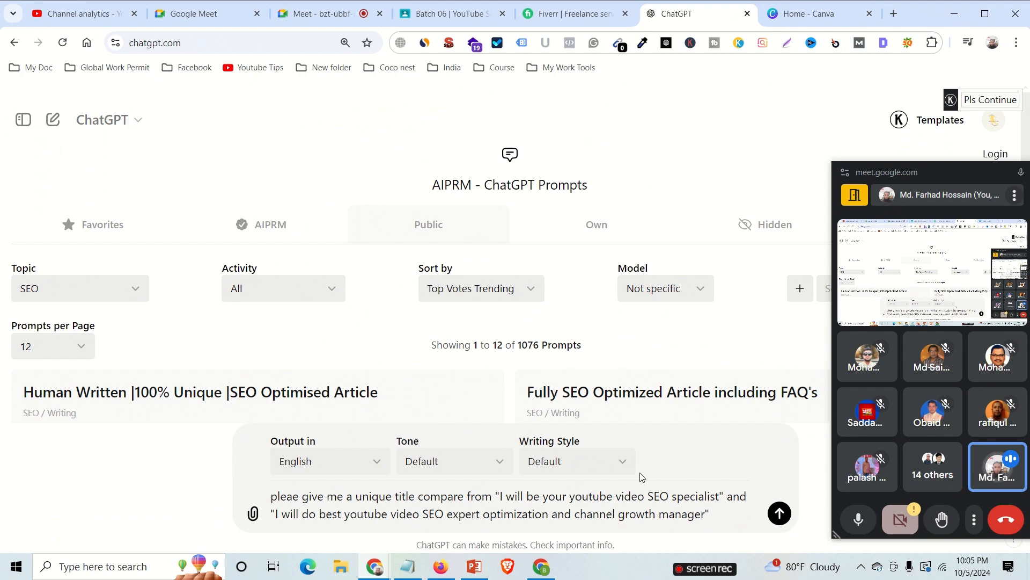
key("Return")
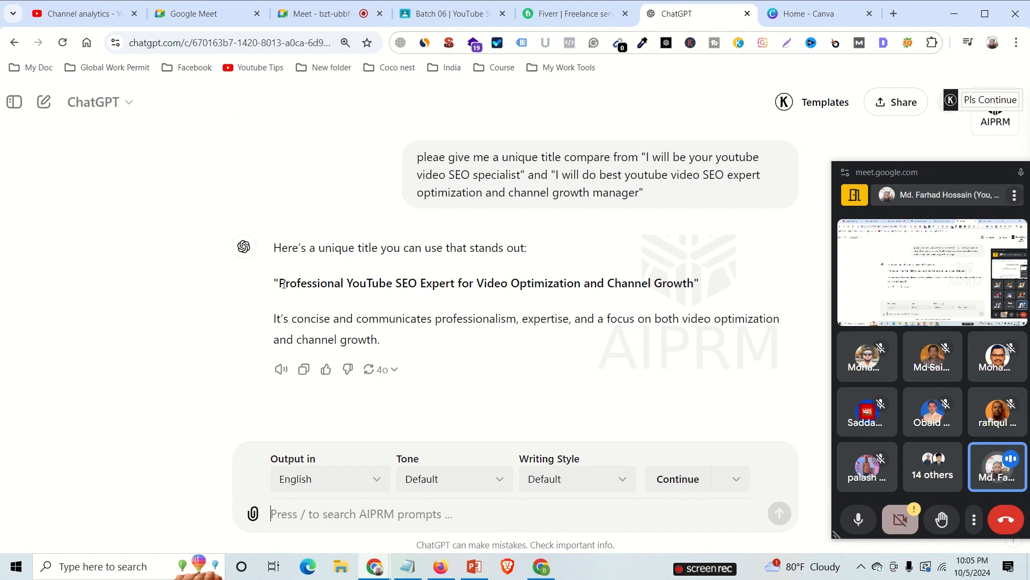
left_click_drag(283, 286, 691, 268)
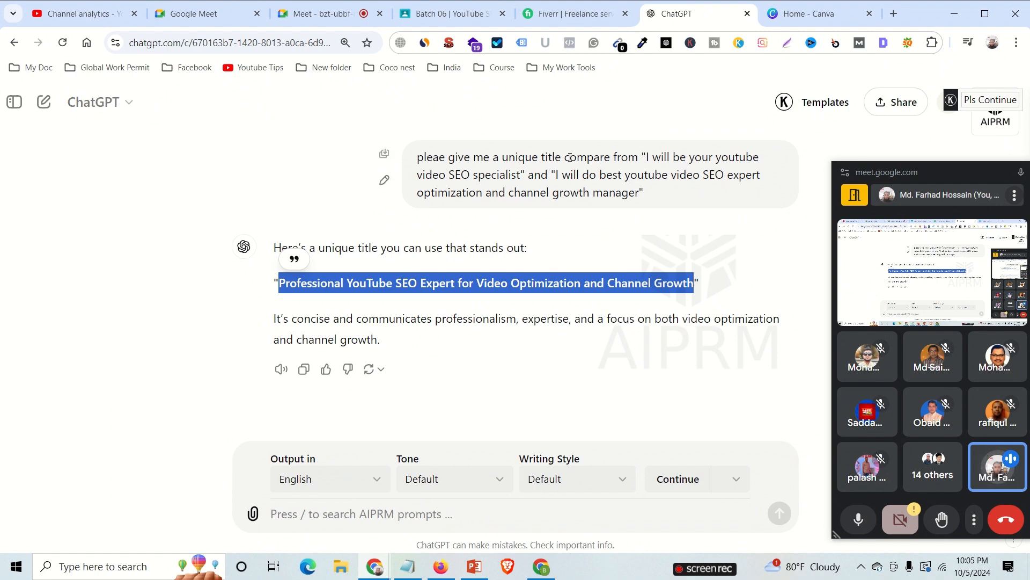
left_click_drag(648, 155, 655, 176)
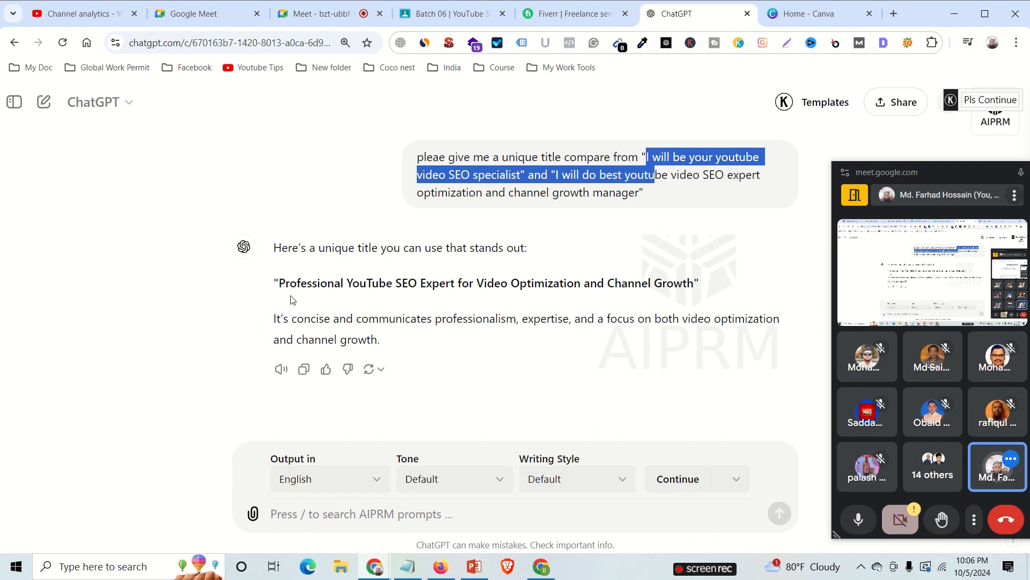
left_click(329, 507)
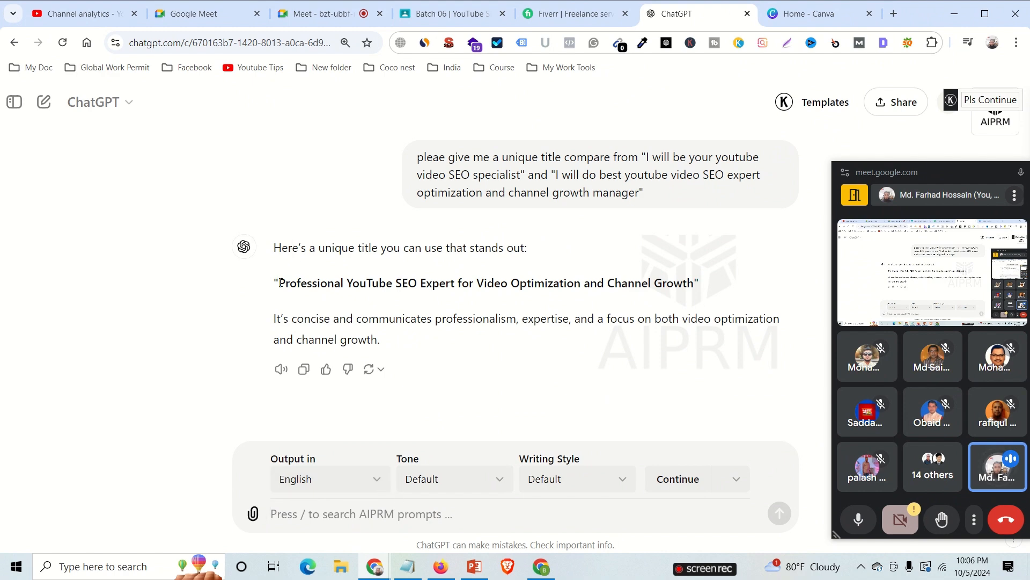
Step: Review the words 'Professional YouTube SEO Expert' and 'YouTube SEO' in the suggested title
left_click_drag(282, 283, 456, 286)
left_click(352, 287)
left_click_drag(350, 283, 417, 285)
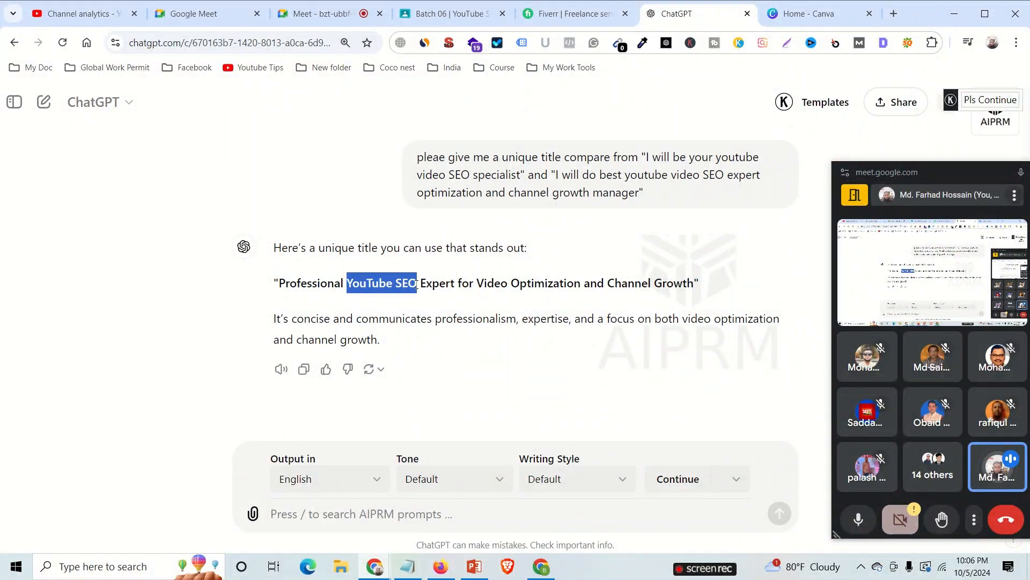
left_click(378, 285)
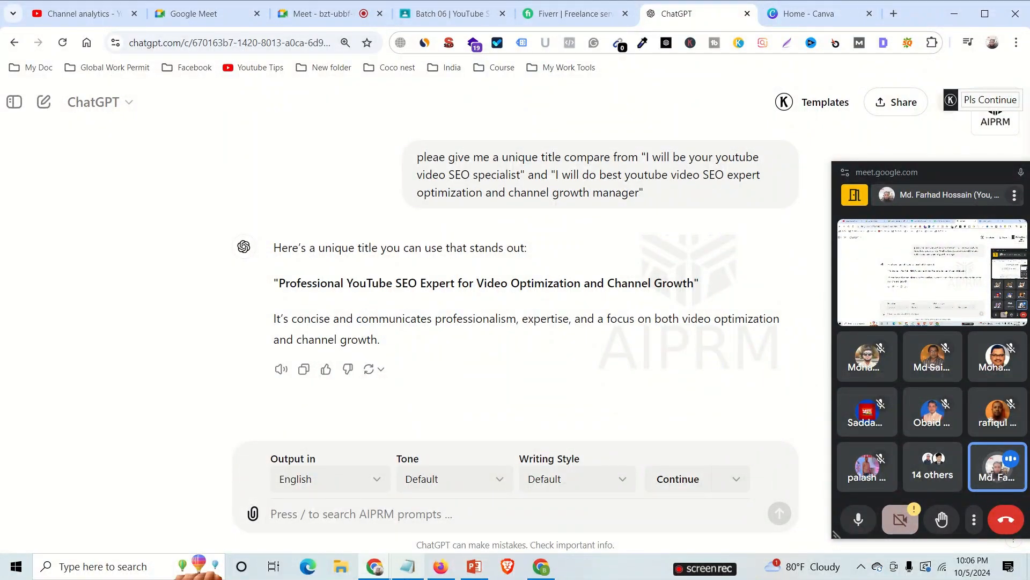
left_click(398, 576)
Step: Add a new Notepad line and type 'Professional YouTube Expert In SEO for V'
left_click(674, 204)
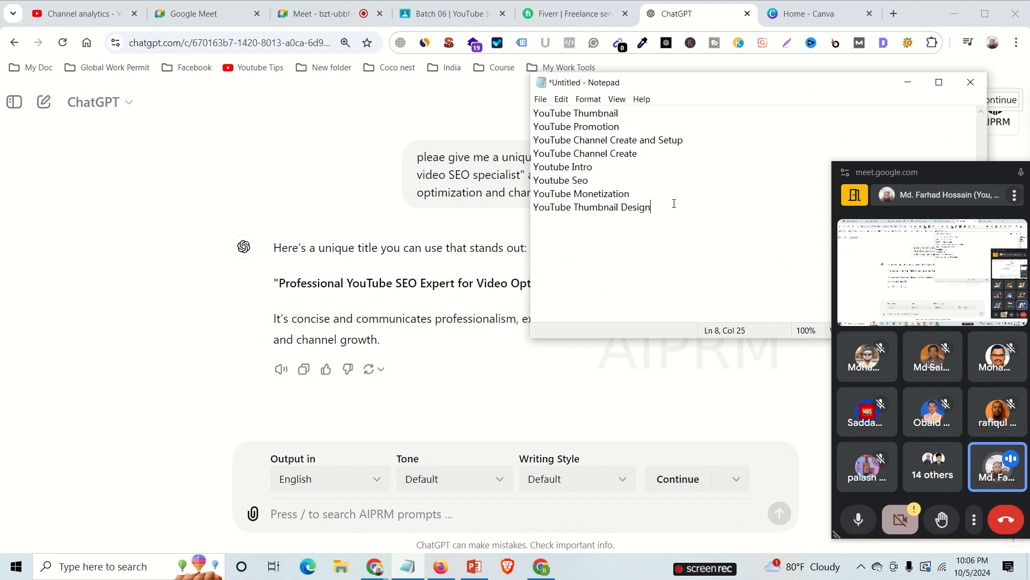
key("Return")
key("Return")
left_click_drag(739, 78, 797, 3)
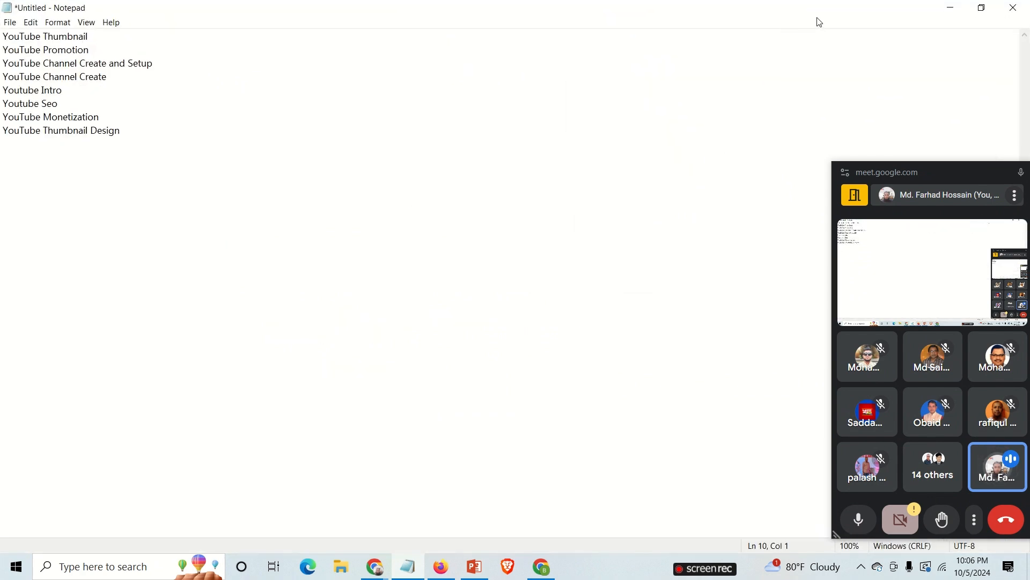
left_click(982, 8)
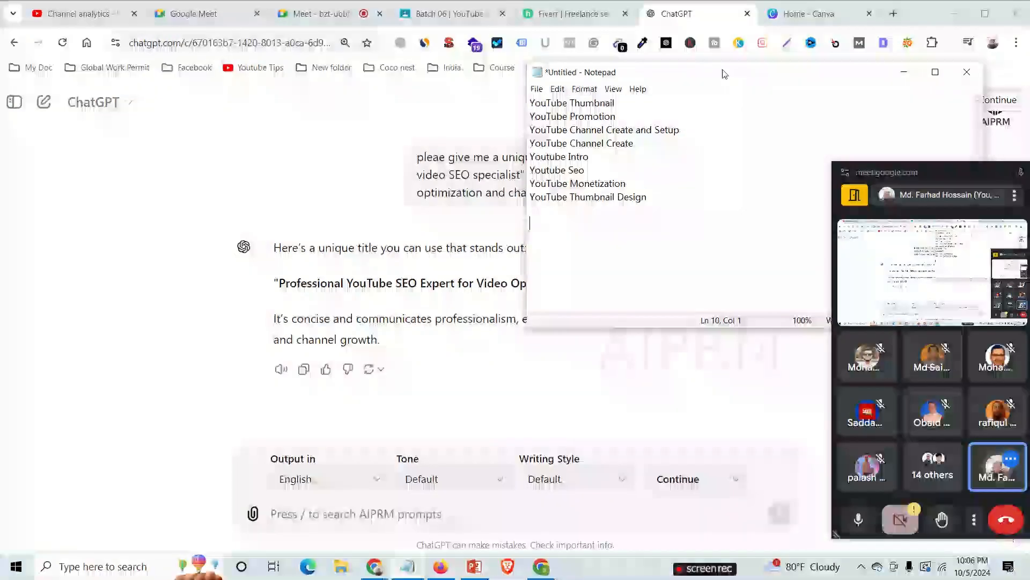
left_click_drag(675, 46, 523, 321)
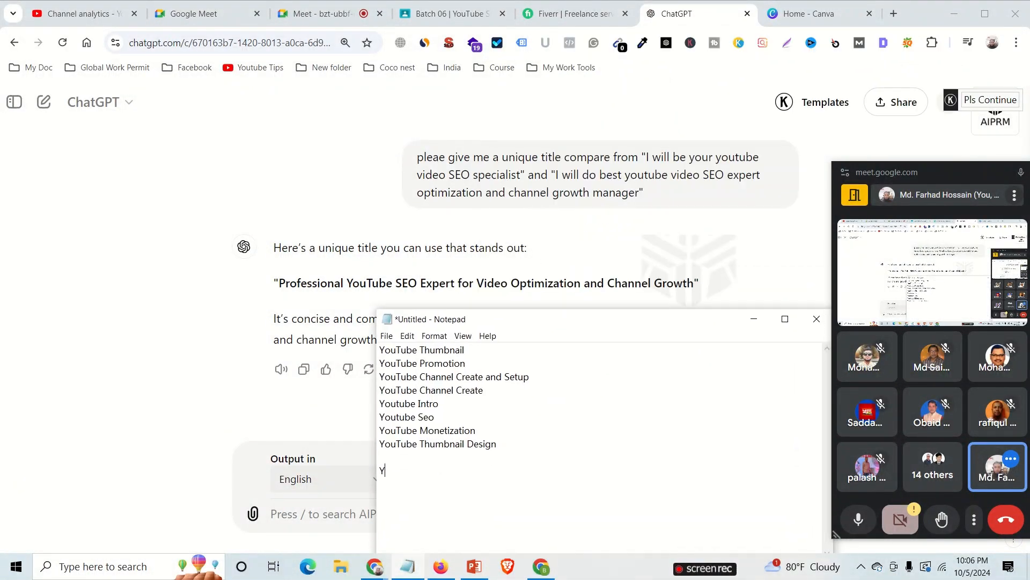
type("ou")
key("BackSpace")
key("BackSpace")
key("BackSpace")
type("Professional YouTube Exper")
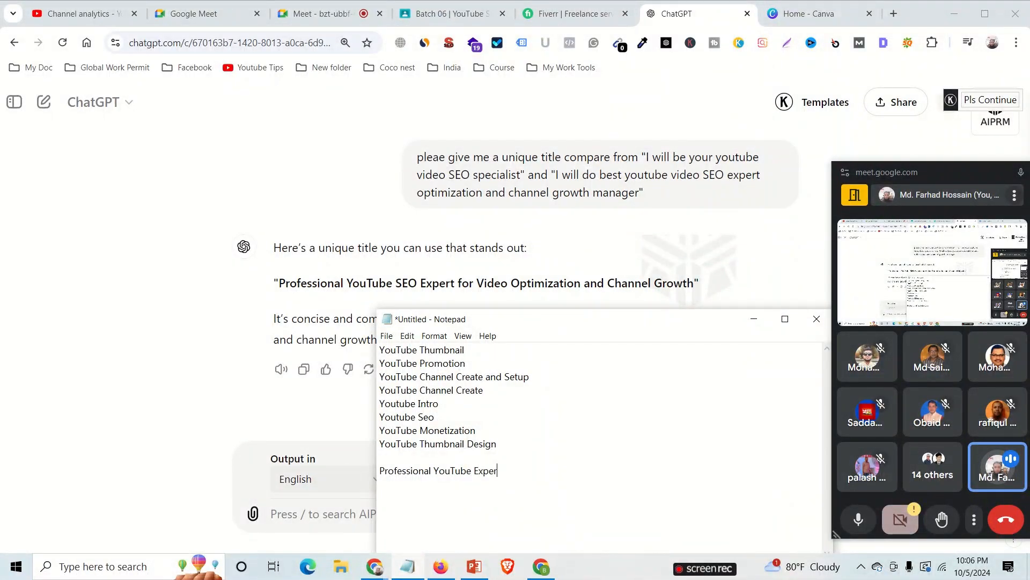
type("t In SEO for V")
Step: Hide Notepad, select ChatGPT's full suggested title, and return to the Fiverr gig
left_click_drag(537, 320, 354, 239)
left_click(543, 238)
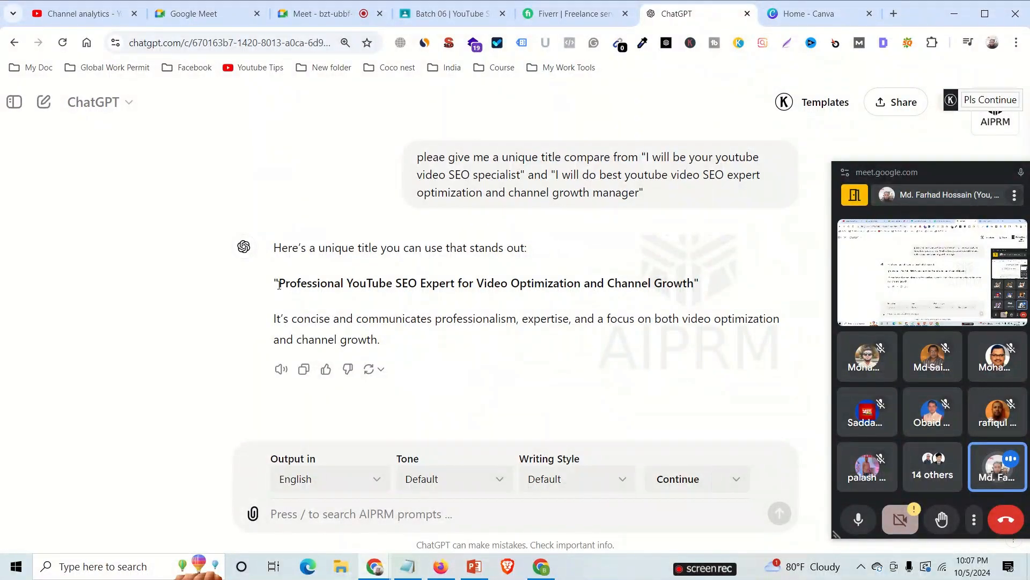
left_click_drag(279, 285, 685, 268)
key("ctrl+c")
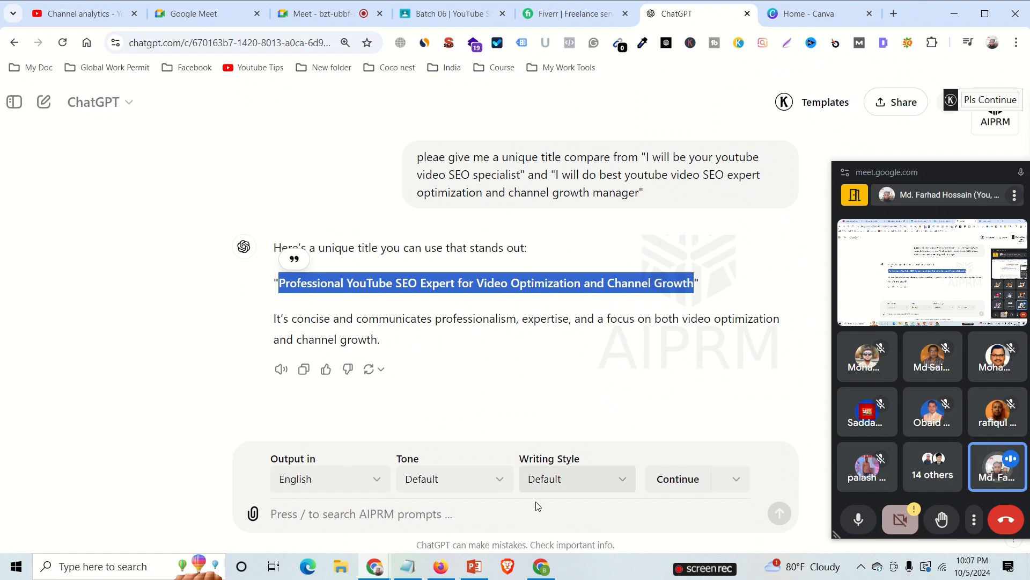
left_click(541, 566)
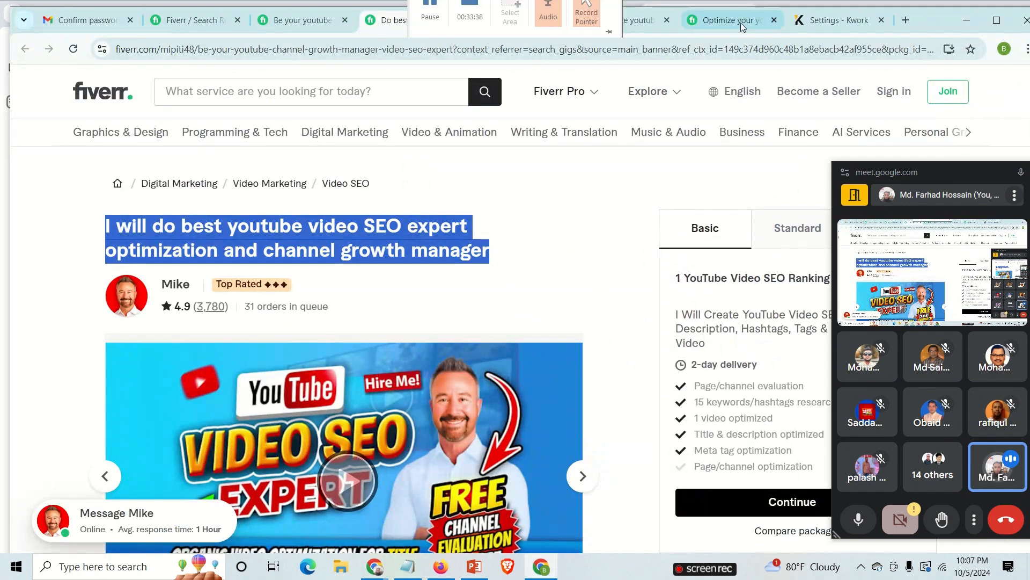
Step: Replace the Notepad draft with 'Professional YouTube SEO Expert for Video Optimization and Channel Growth'
left_click(838, 20)
left_click(322, 311)
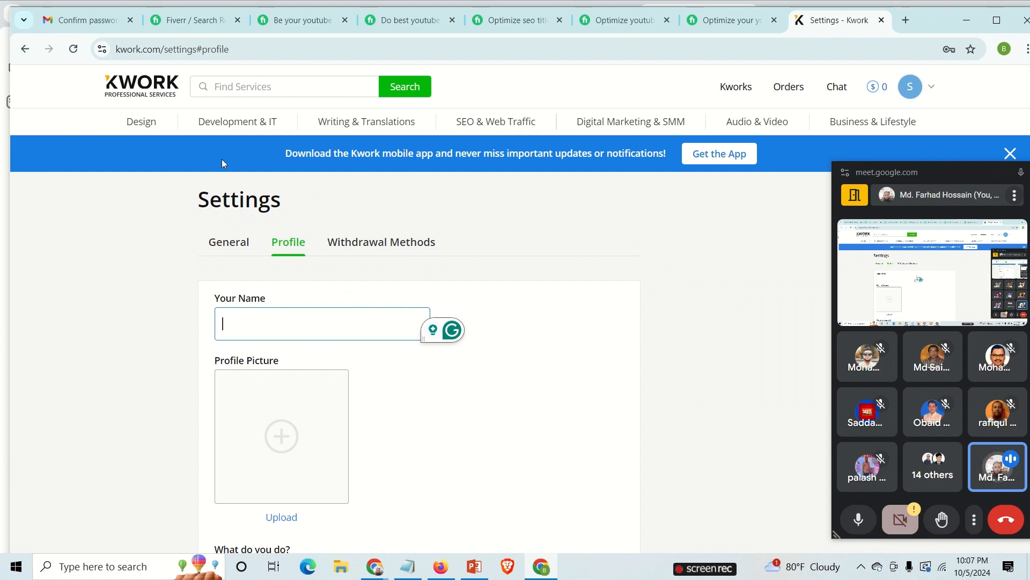
left_click(192, 24)
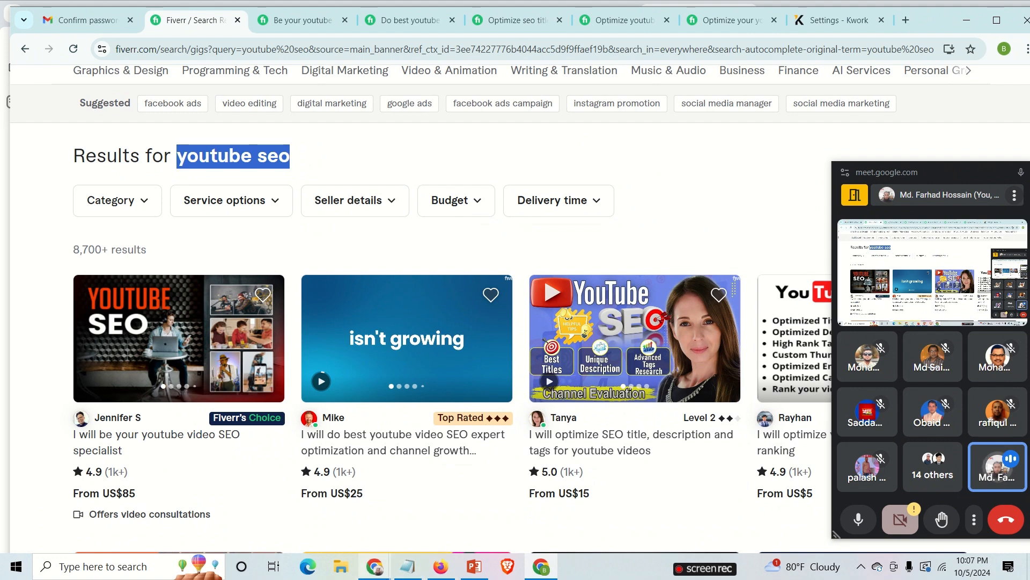
left_click(408, 566)
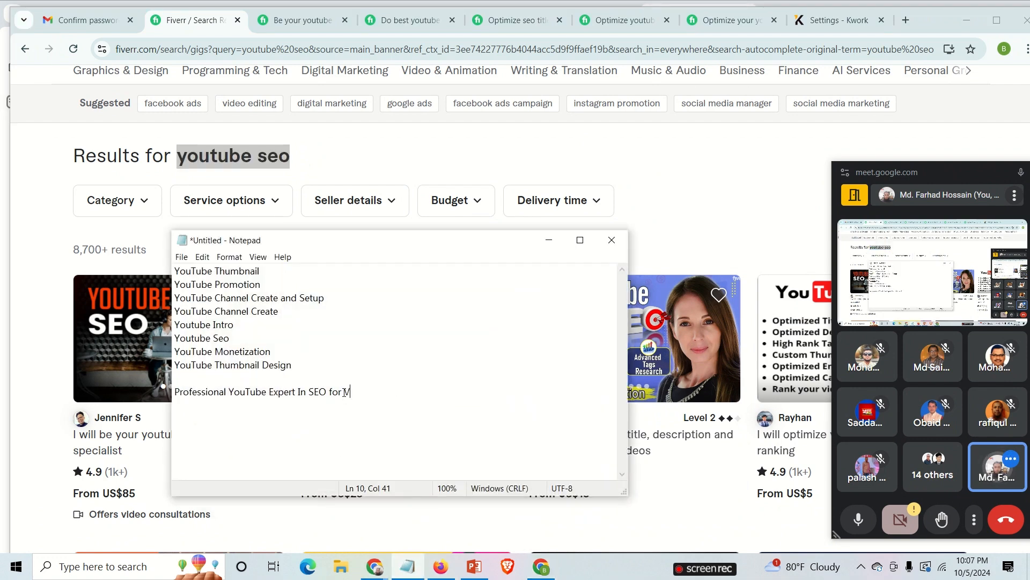
key("shift+Up")
key("ctrl+v")
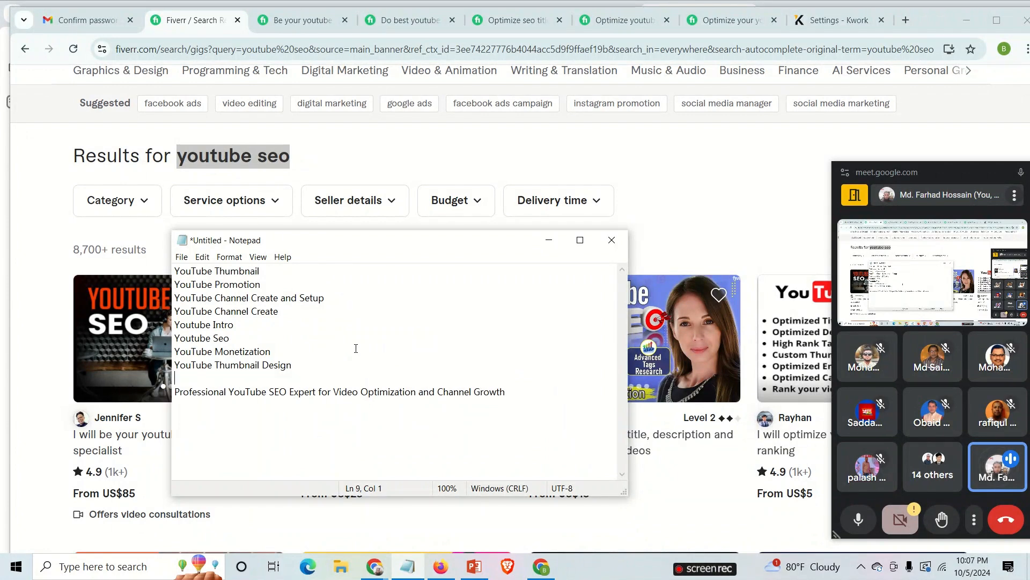
left_click(837, 20)
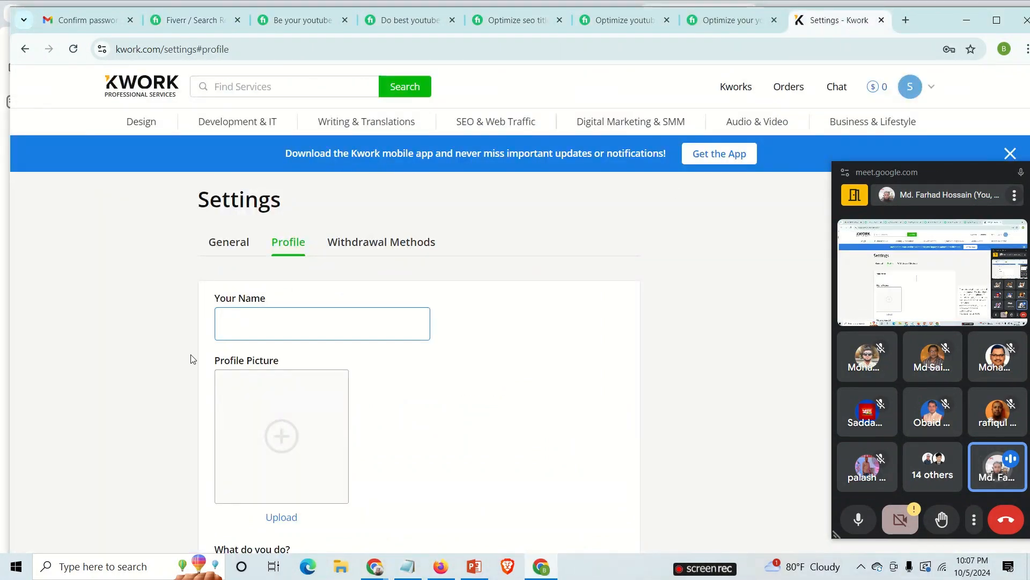
Step: Enter 'YouTube SEO Expert' in the Your Name field of Kwork's Profile settings
left_click(235, 327)
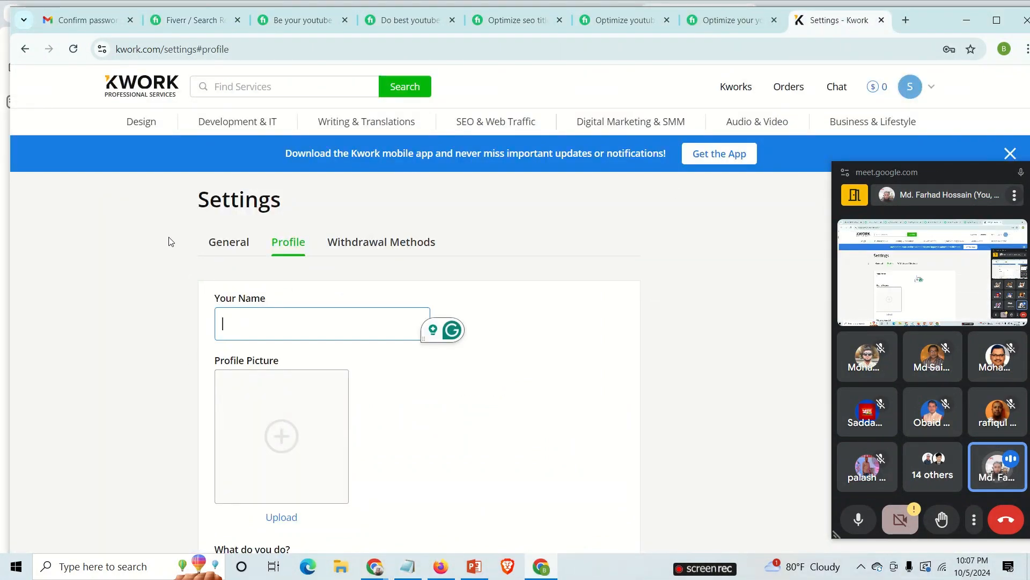
type("YouTube")
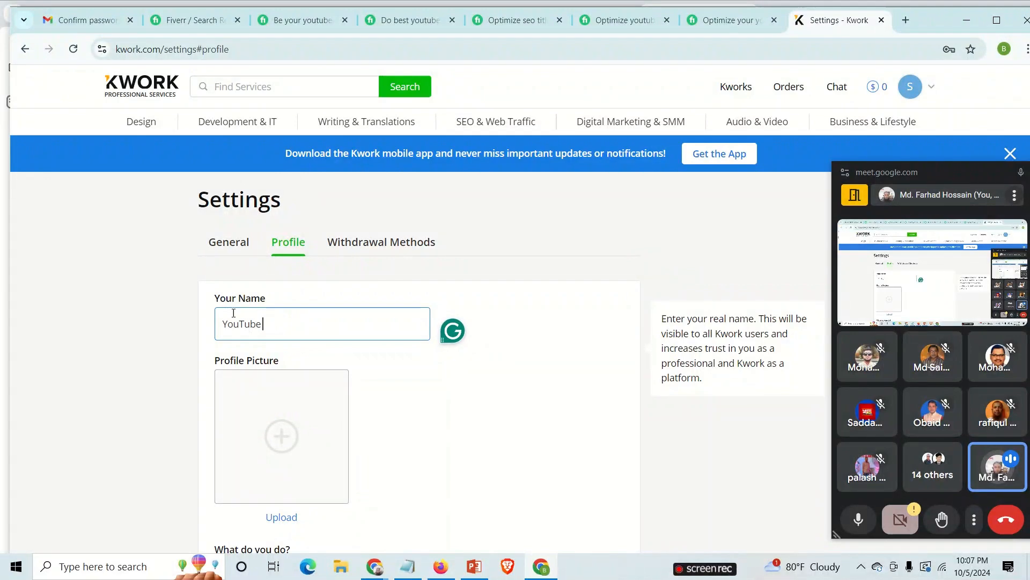
type("S")
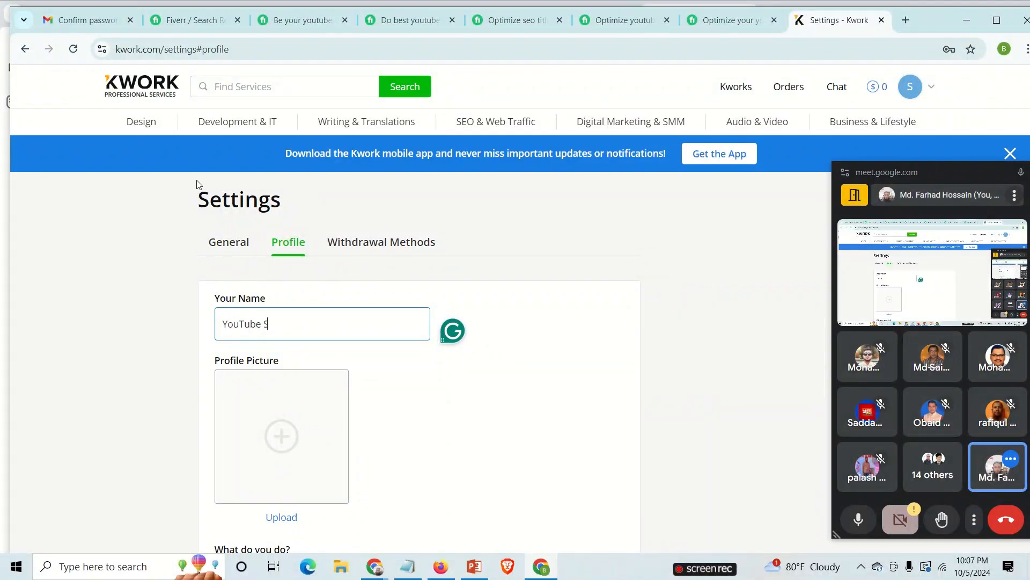
type("EO Expert")
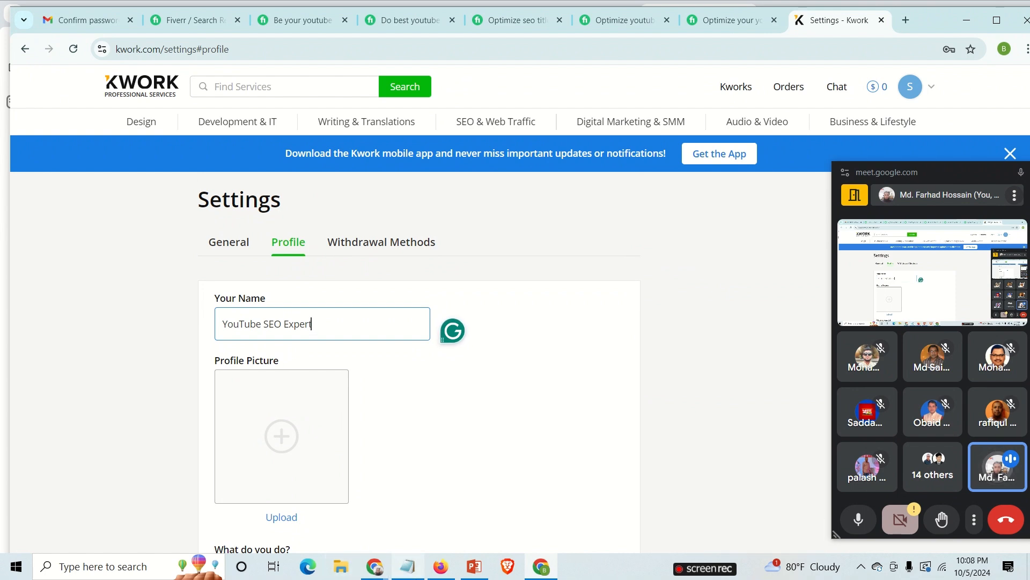
key("alt+Tab")
Step: Drop the leading 'YouTube' from Promotion and Channel Create and Setup, and delete the YouTube Channel Create line
left_click_drag(359, 244, 621, 190)
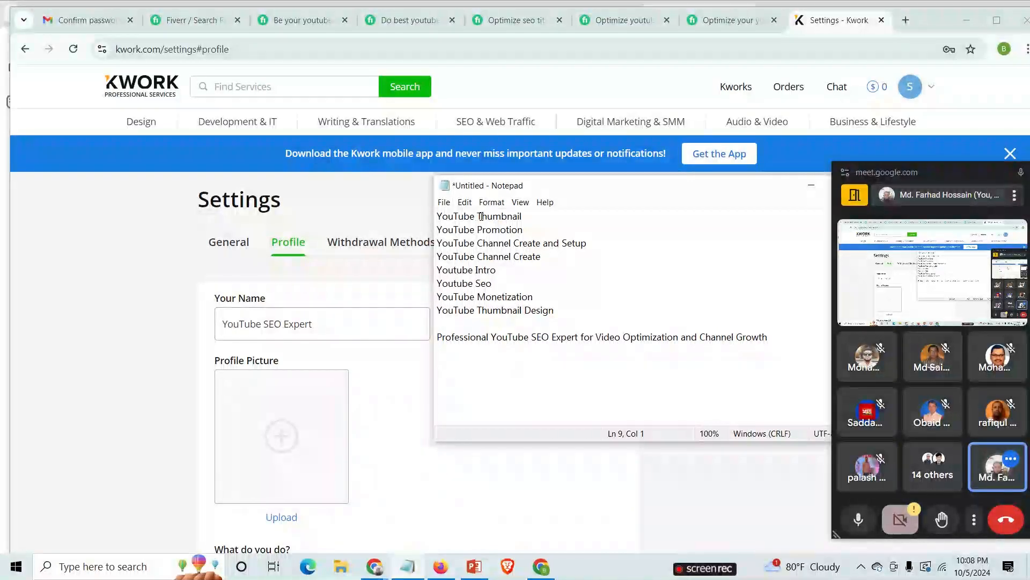
left_click_drag(477, 224, 420, 233)
key("BackSpace")
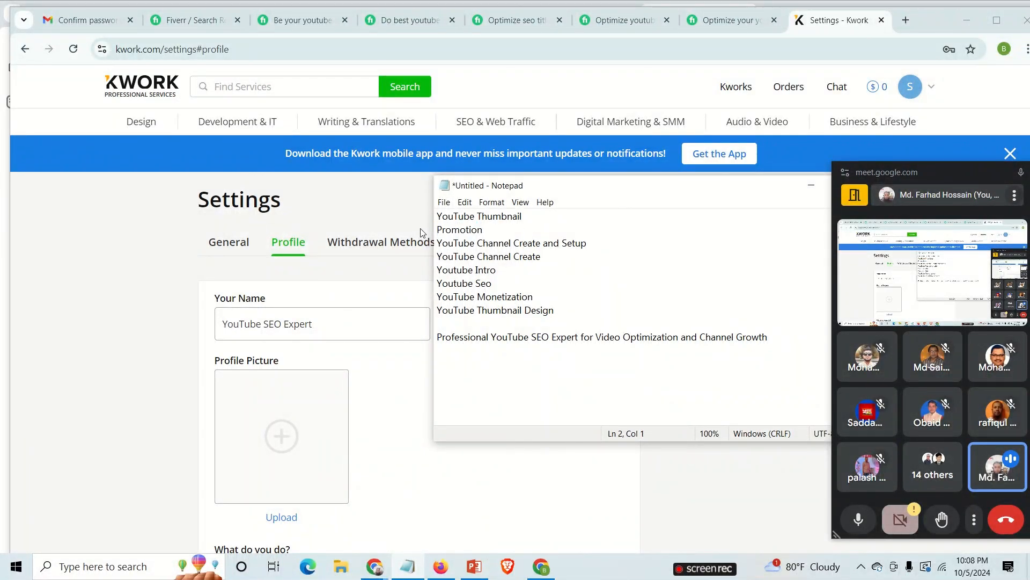
left_click_drag(481, 241, 436, 258)
key("BackSpace")
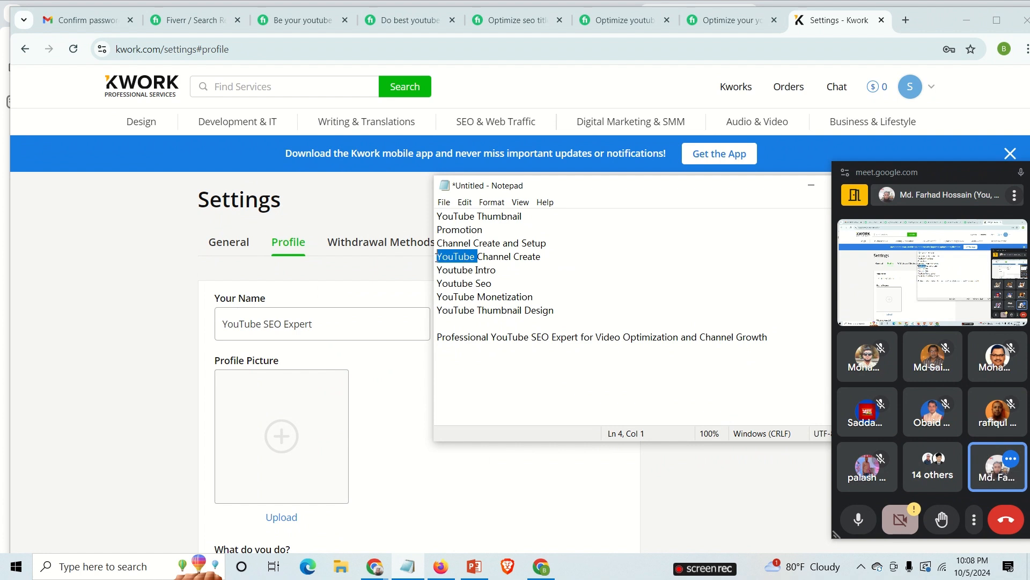
left_click_drag(541, 256, 436, 256)
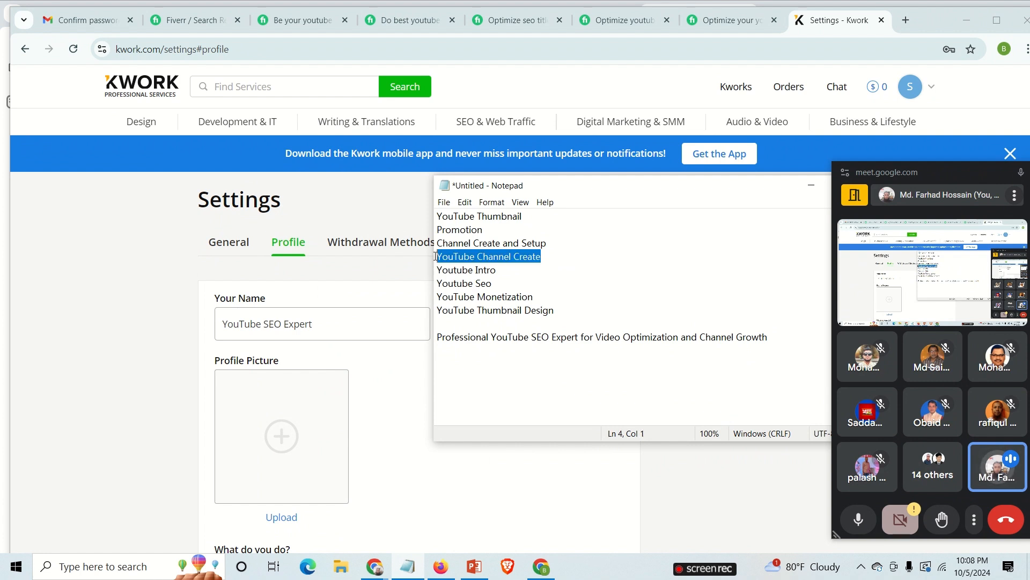
key("BackSpace")
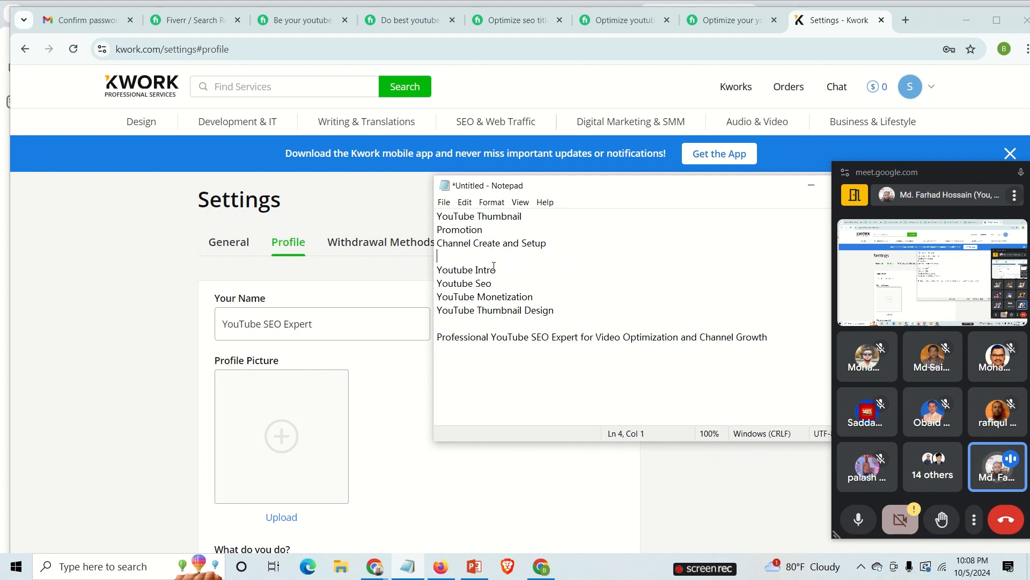
Step: Strip 'YouTube' from Intro, Monetization and Thumbnail Design, and remove the empty line above Intro
left_click_drag(461, 270, 441, 299)
key("BackSpace")
key("BackSpace")
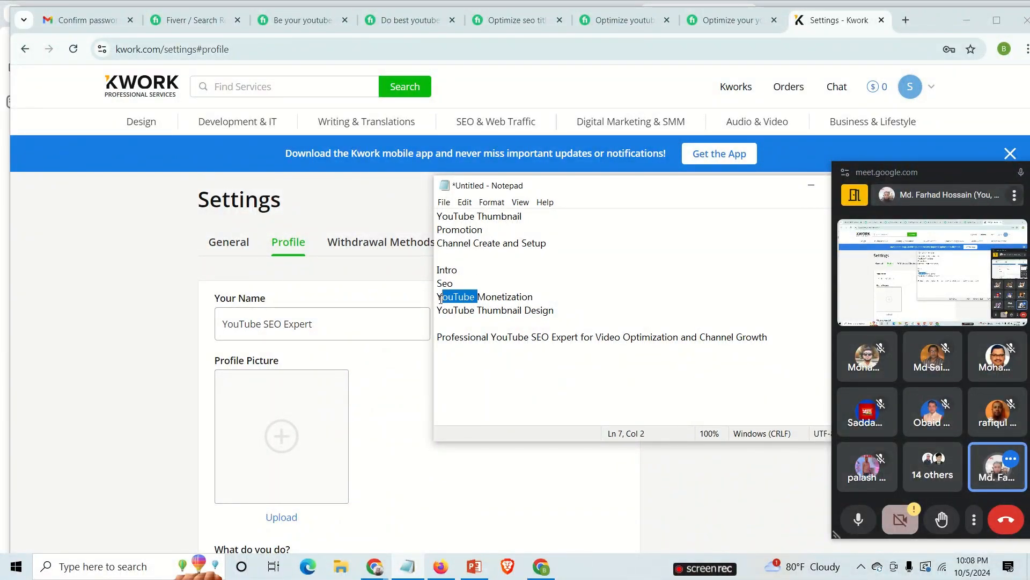
key("BackSpace")
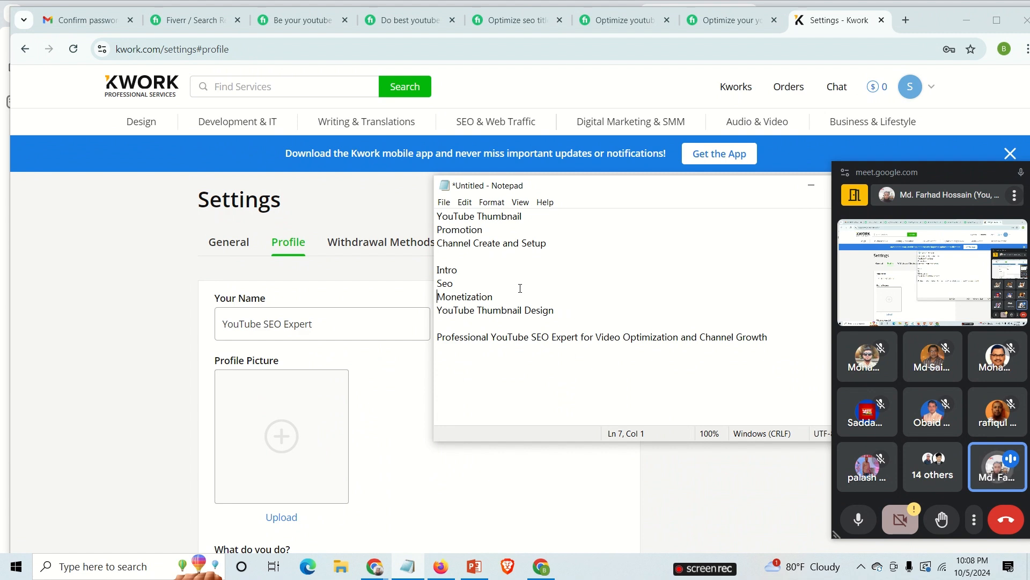
left_click_drag(477, 309, 432, 308)
key("BackSpace")
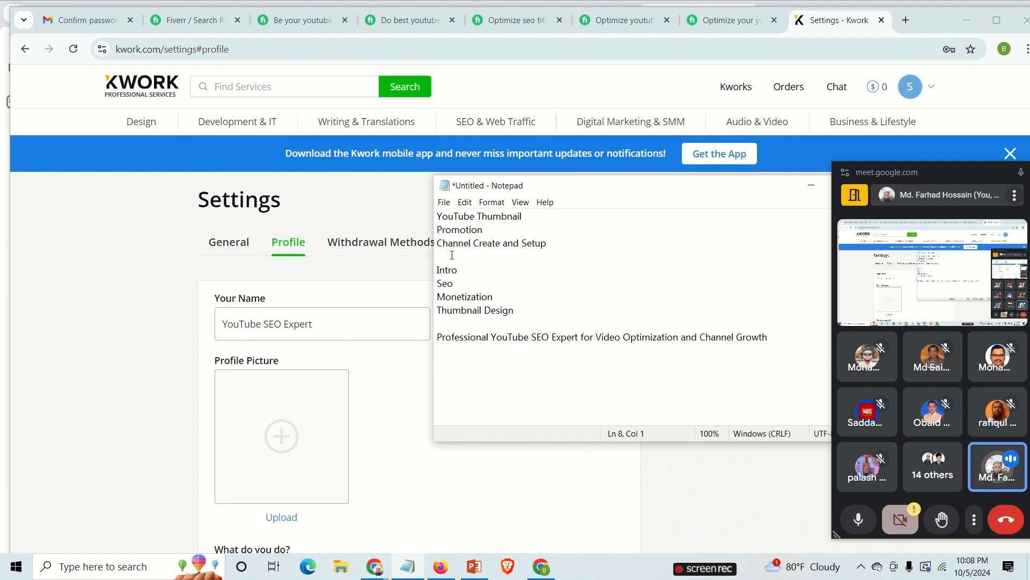
key("Delete")
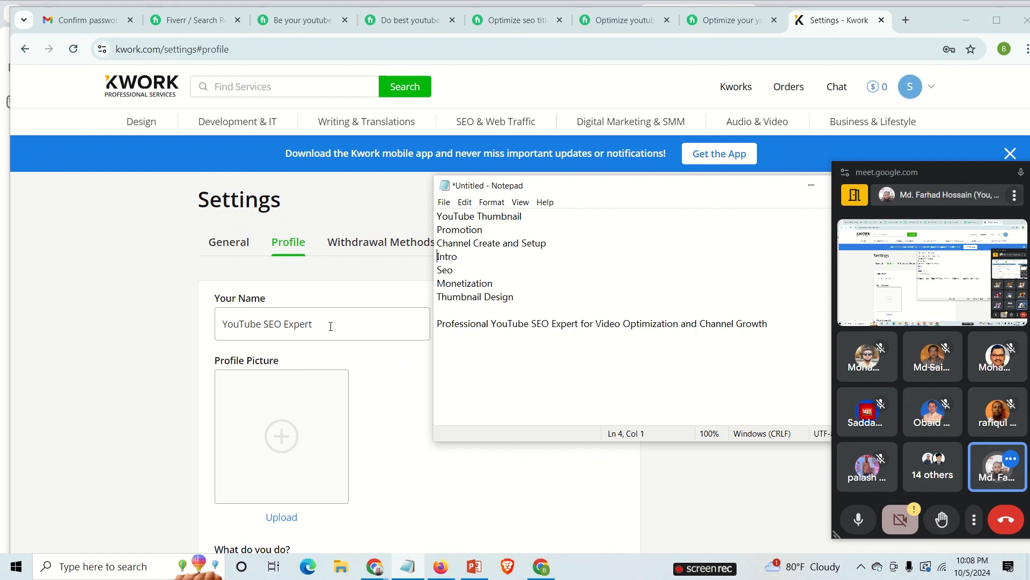
Step: Change the profile name from 'YouTube SEO Expert' to 'YouTube Channel Creat and Setup With SEO'
left_click(262, 331)
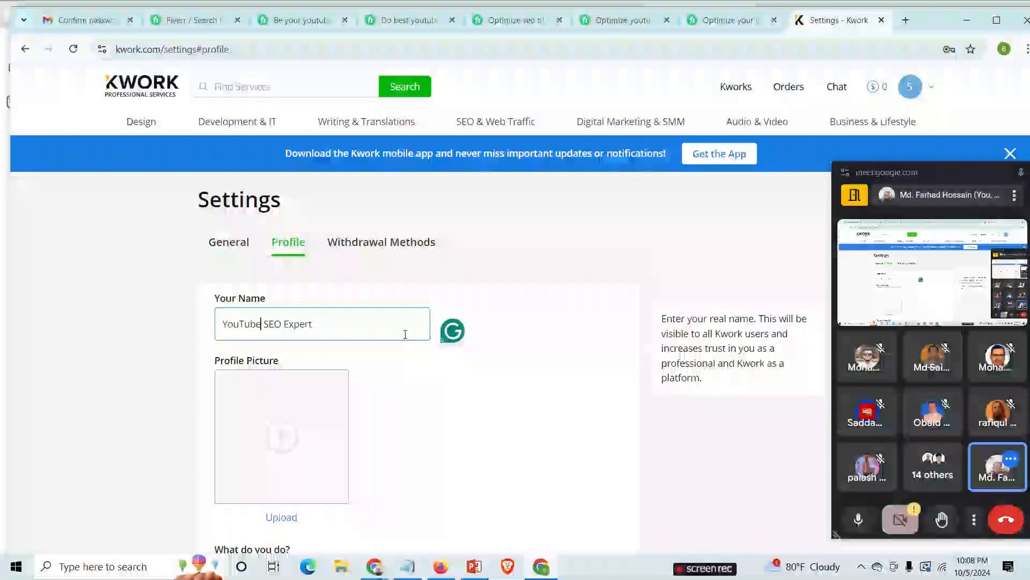
type("Channel")
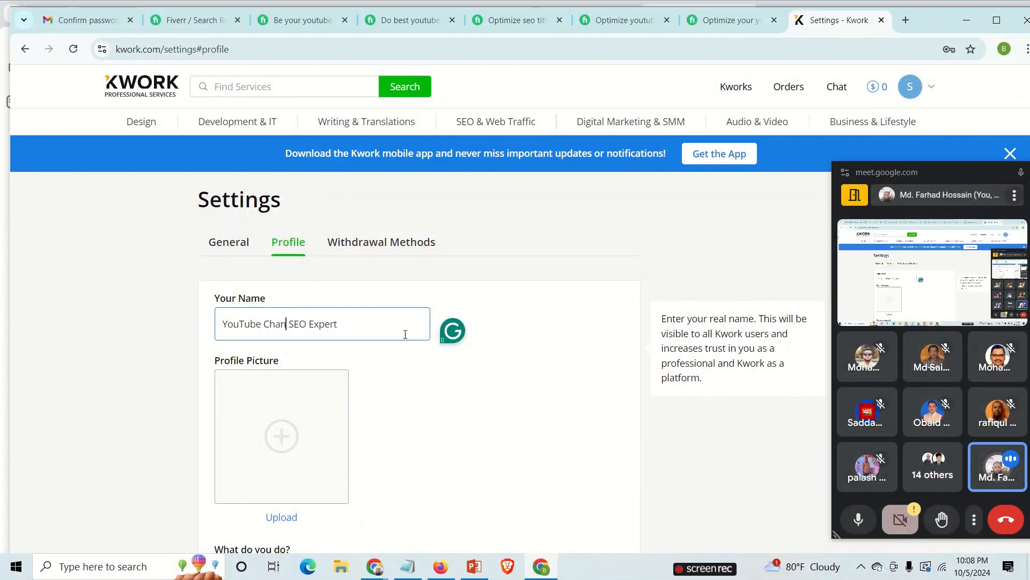
type(" Creat and")
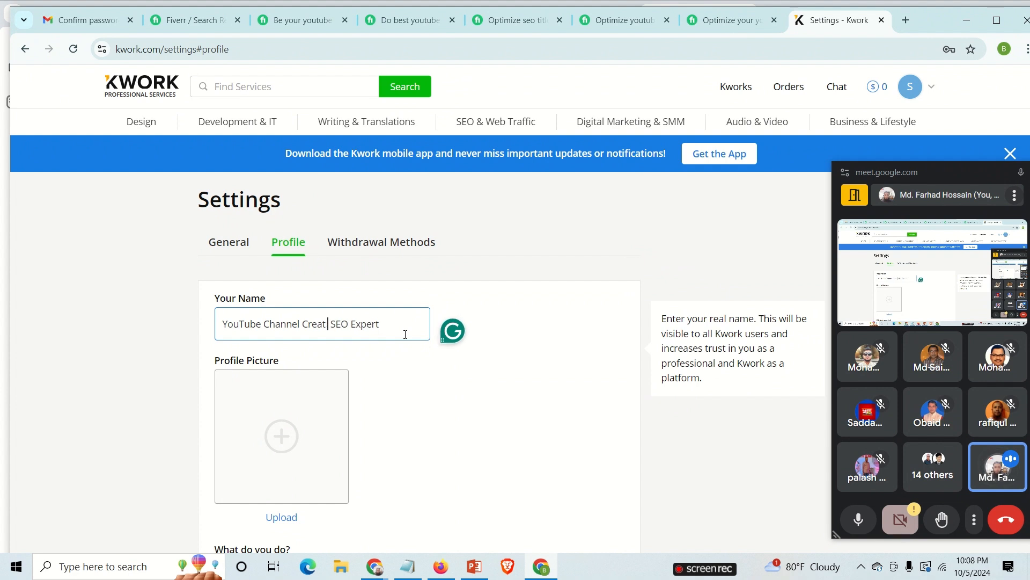
type(" Se")
type("tup W")
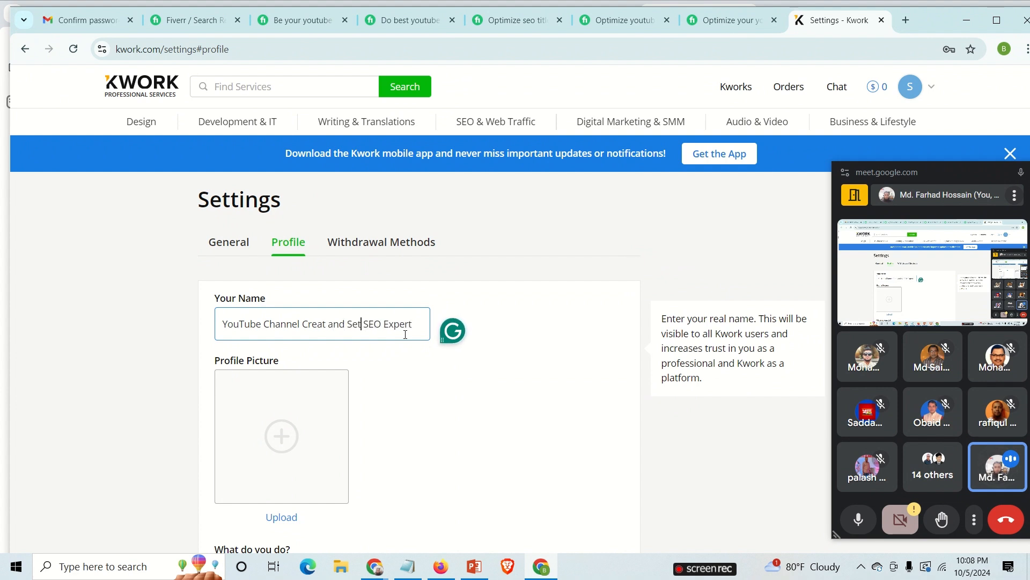
type("ith")
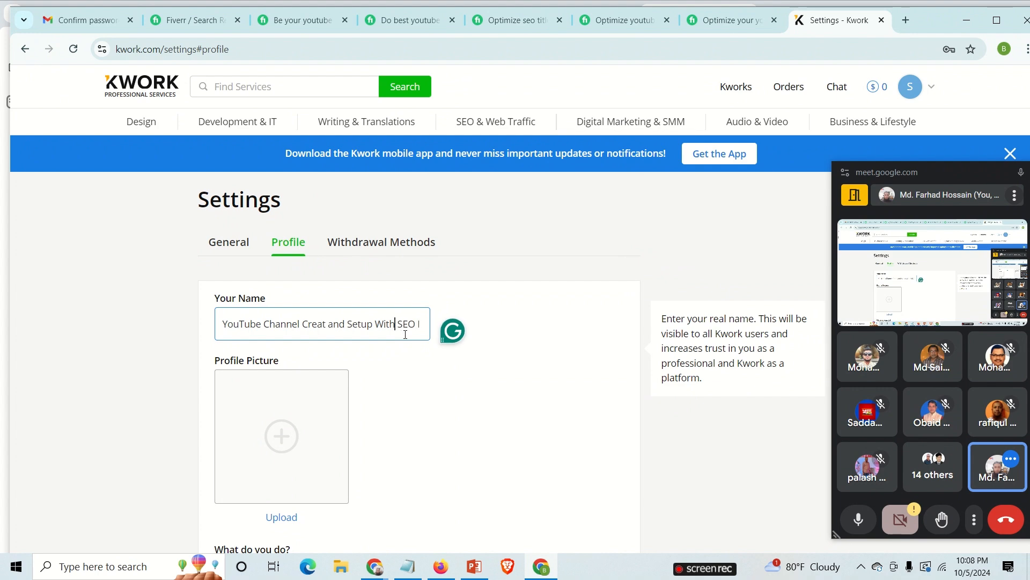
key("End")
key("BackSpace")
key("BackSpace")
key("BackSpace")
key("BackSpace")
key("BackSpace")
key("BackSpace")
key("BackSpace")
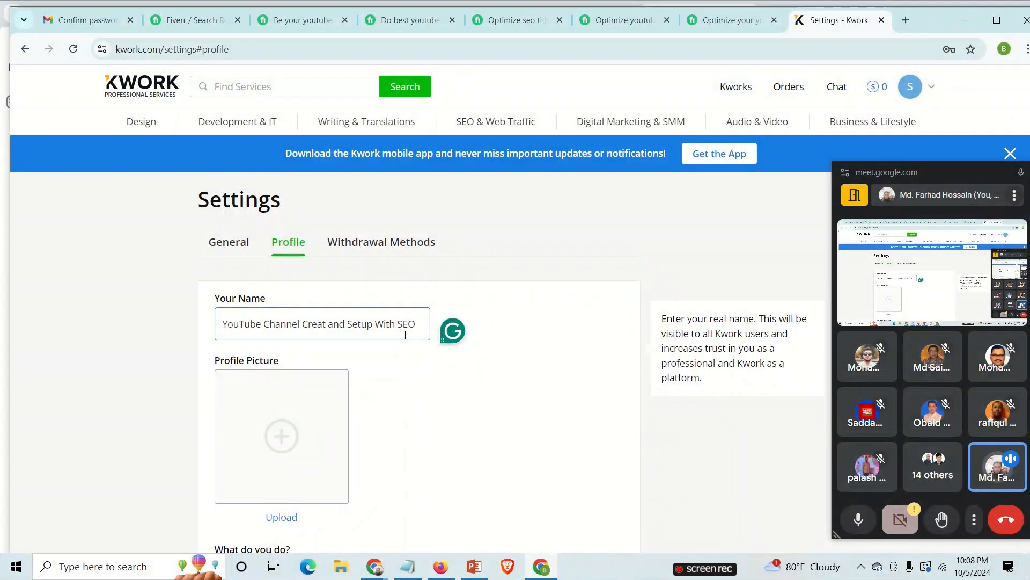
left_click(543, 327)
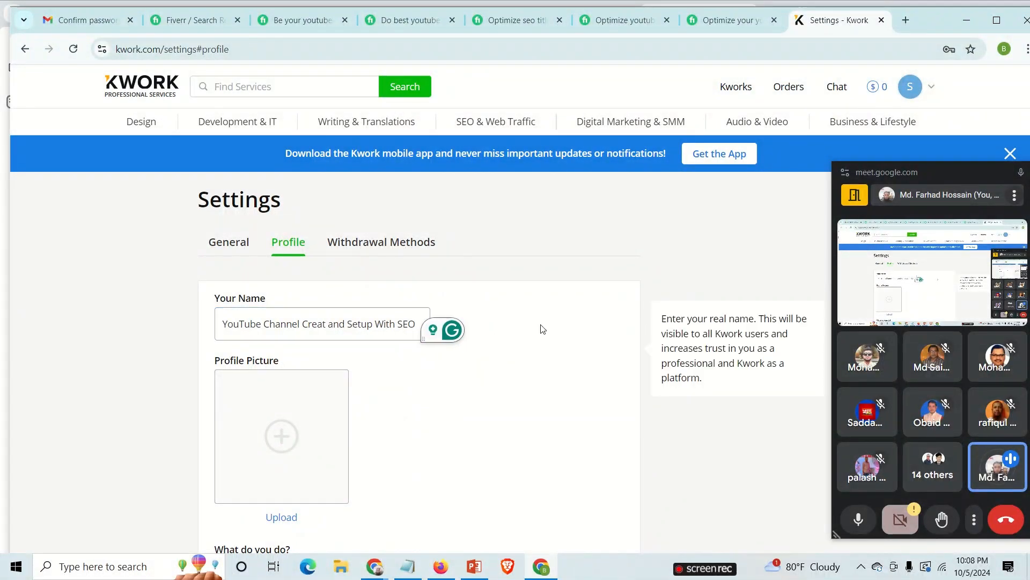
left_click(290, 446)
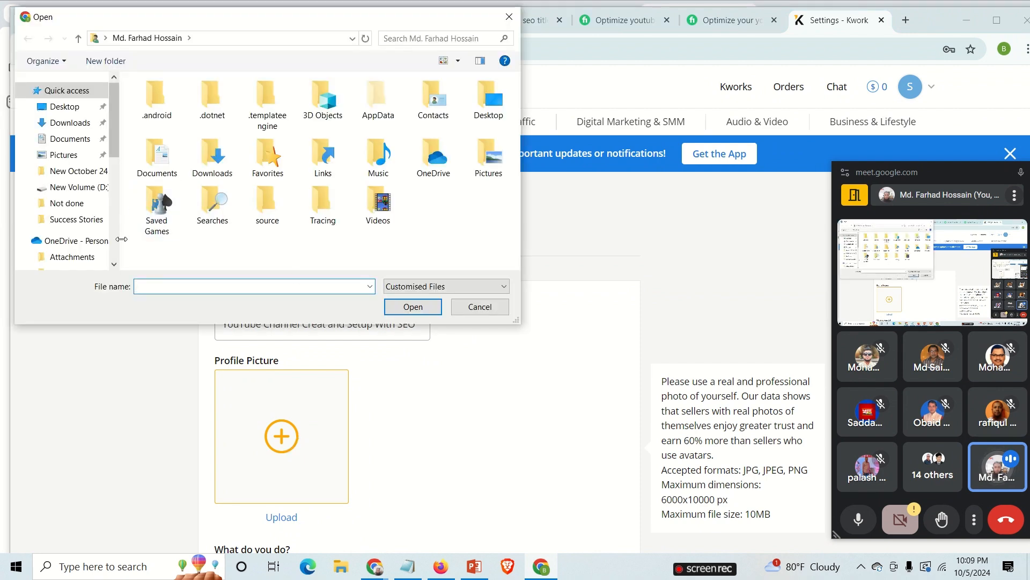
left_click(479, 307)
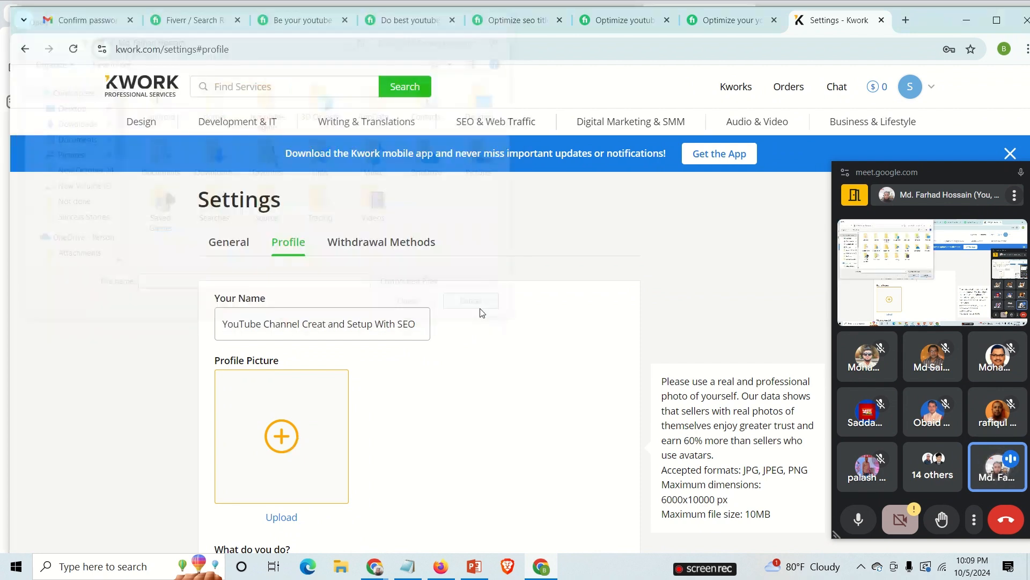
scroll(353, 370, "down", 6)
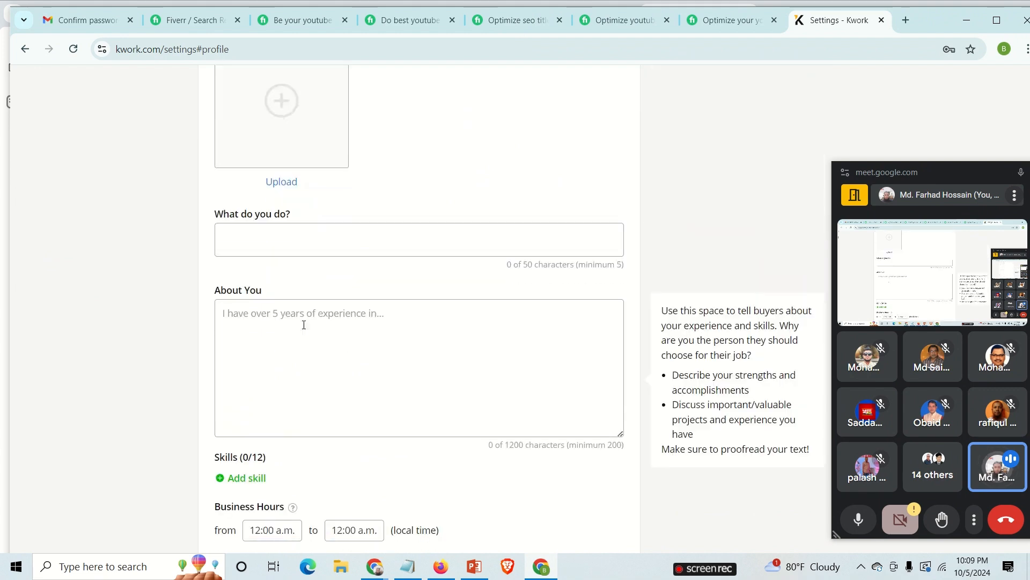
scroll(304, 324, "up", 1)
left_click(279, 305)
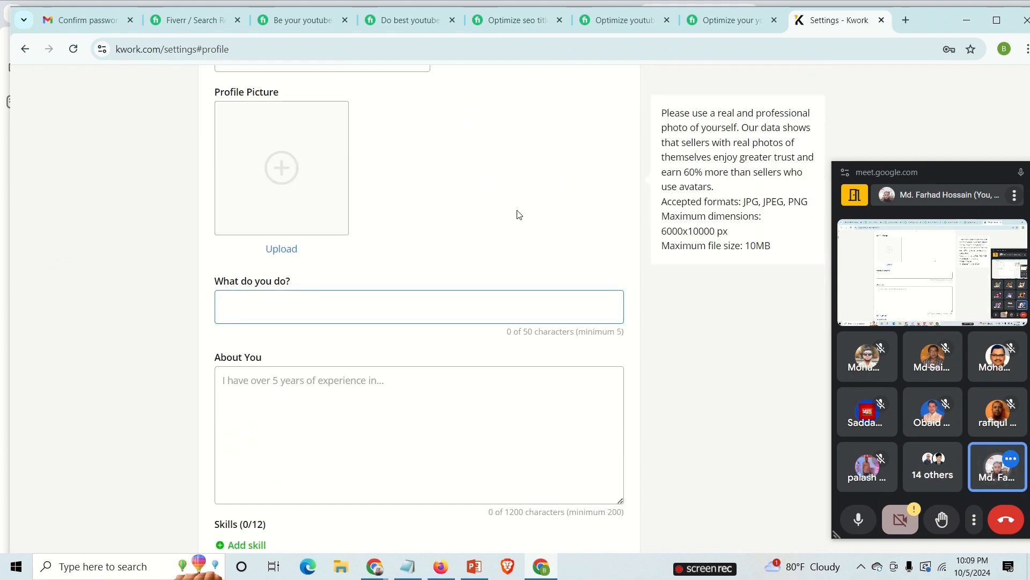
Step: Open the Fiverr gig 'I will be your youtube video SEO specialist' and highlight its title
left_click(175, 21)
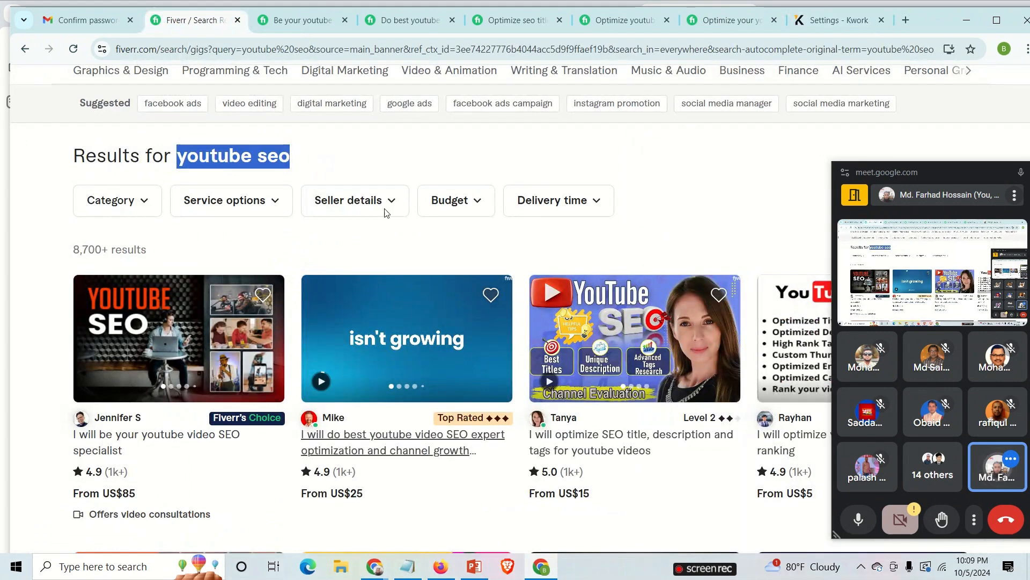
left_click(322, 21)
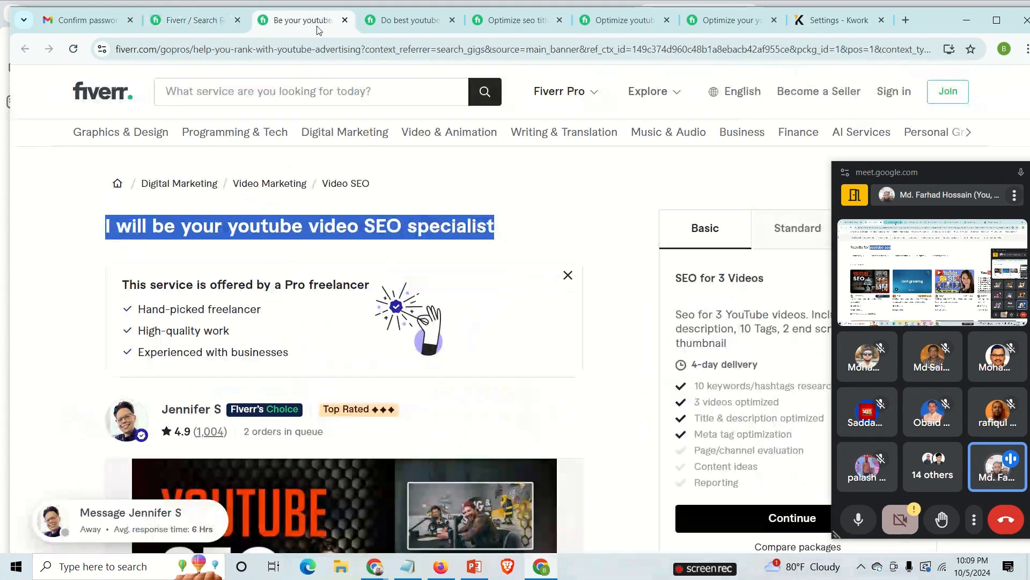
left_click(28, 248)
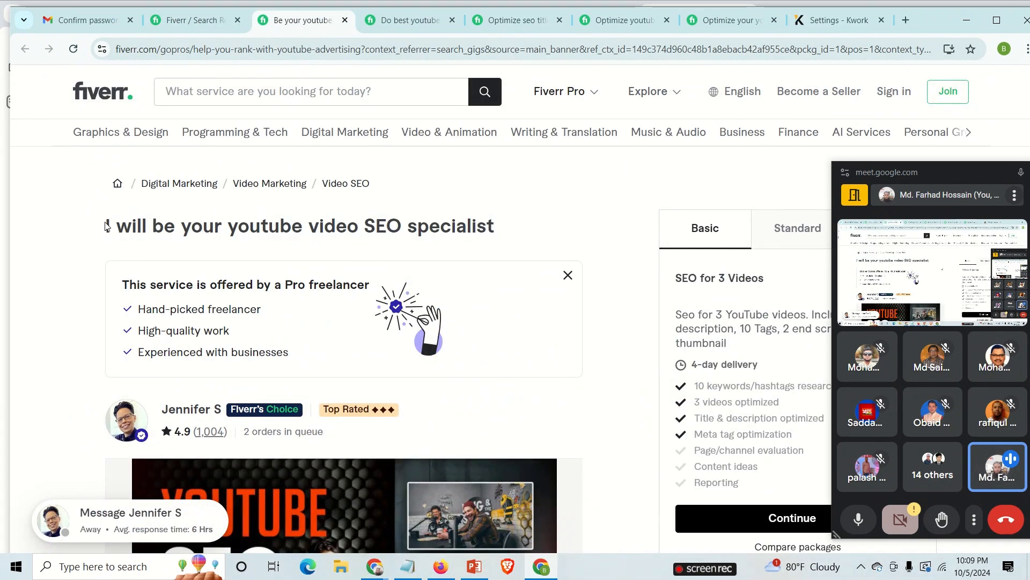
left_click_drag(106, 226, 511, 233)
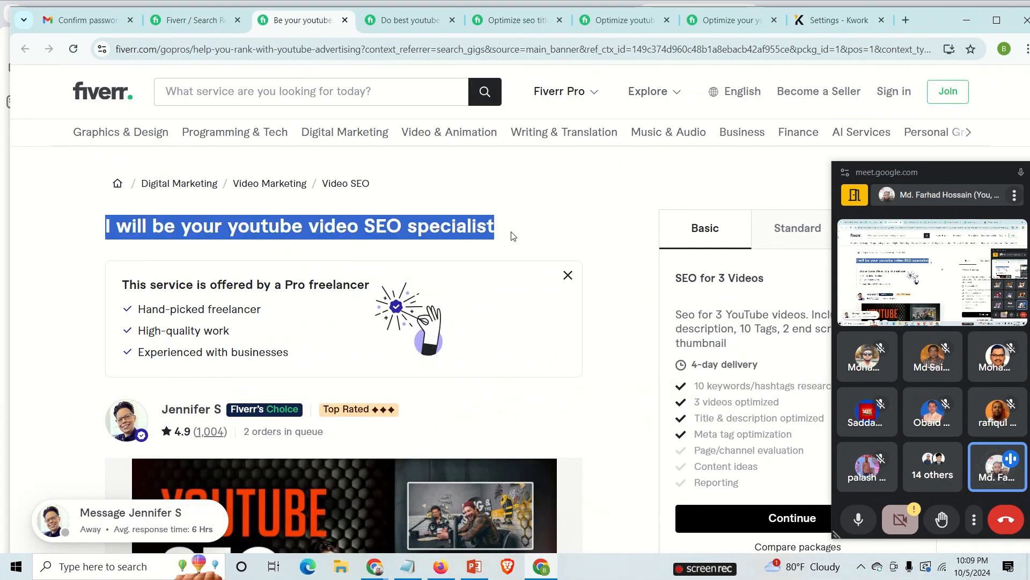
left_click(568, 276)
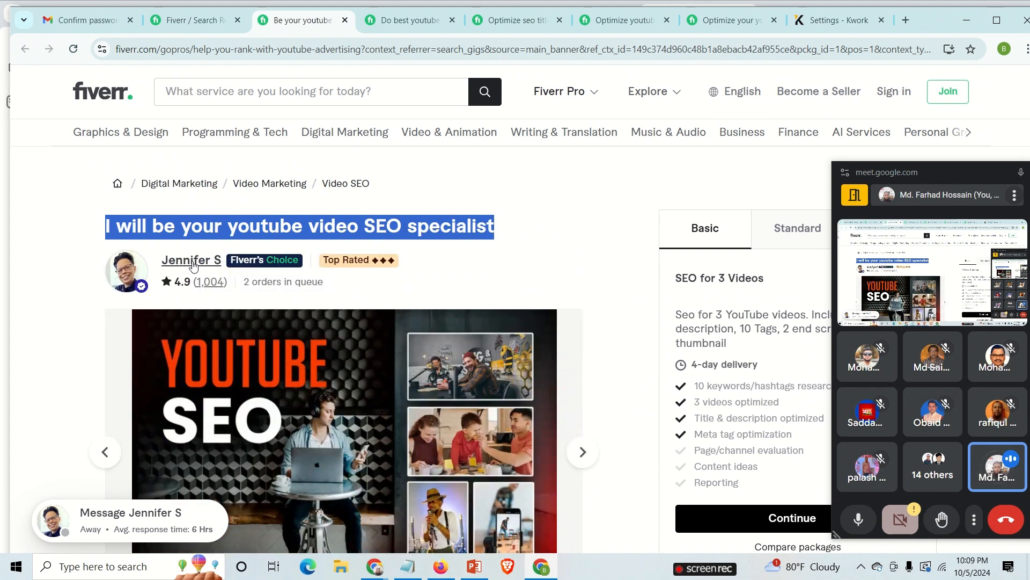
Step: Highlight the opening line of the gig's top review, then return to the title
scroll(200, 342, "down", 8)
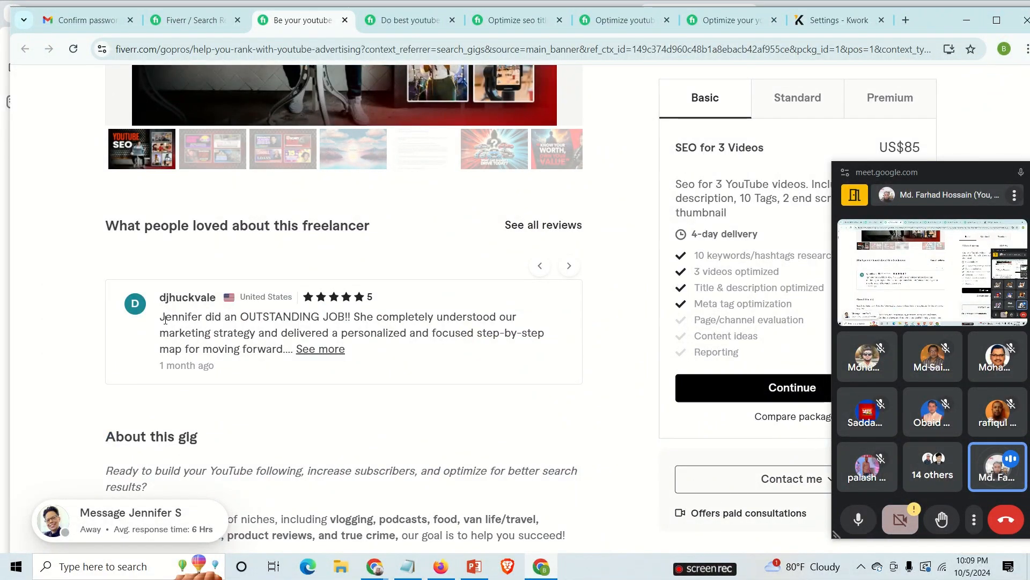
left_click_drag(165, 320, 338, 317)
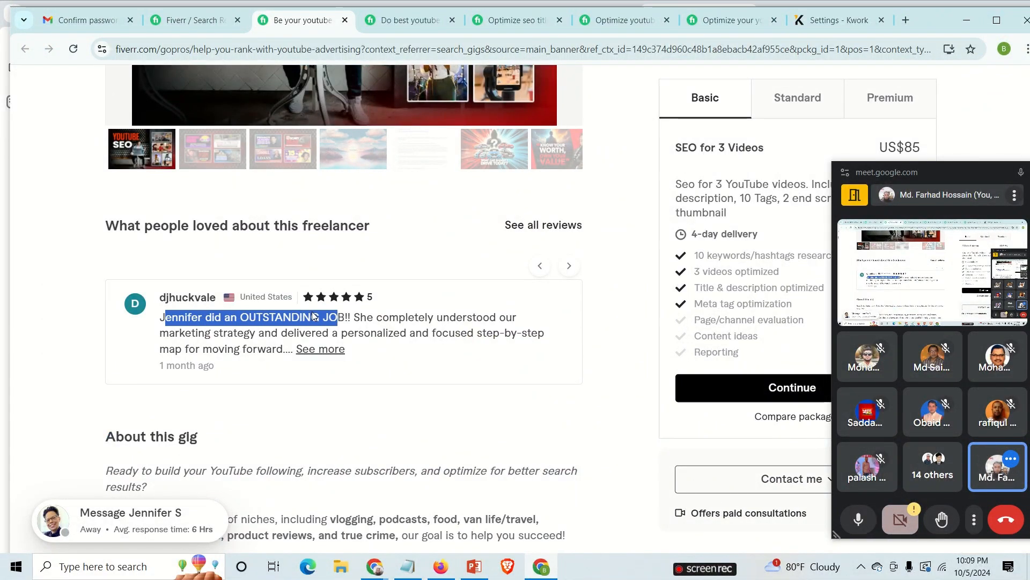
scroll(315, 316, "down", 9)
scroll(217, 296, "up", 7)
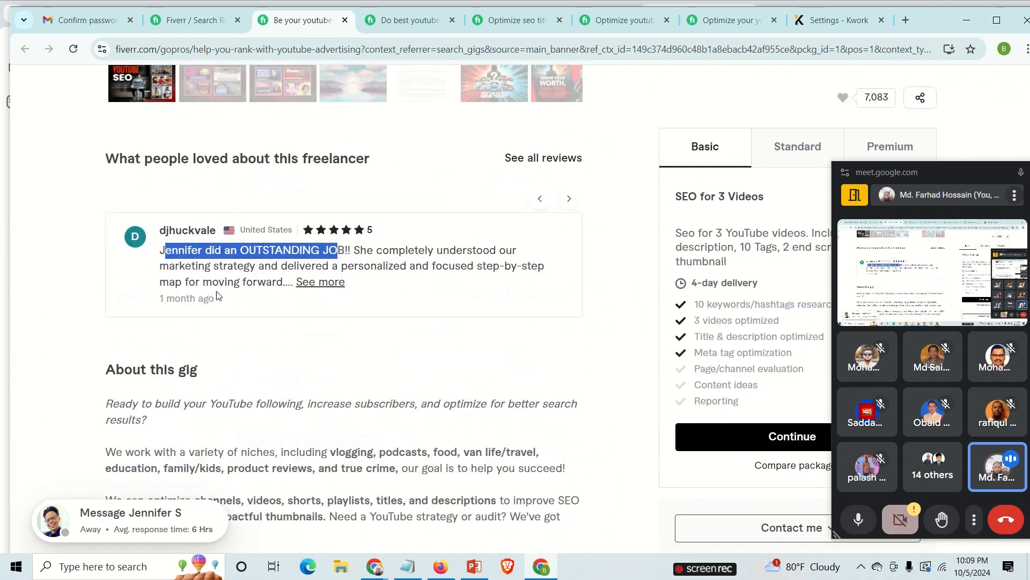
scroll(217, 296, "up", 10)
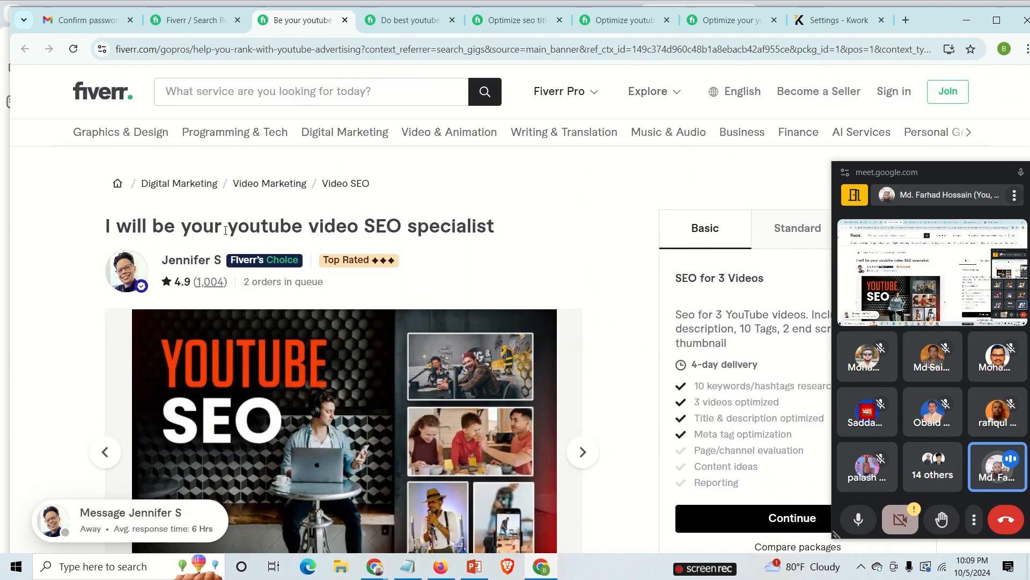
right_click(179, 261)
left_click(95, 272)
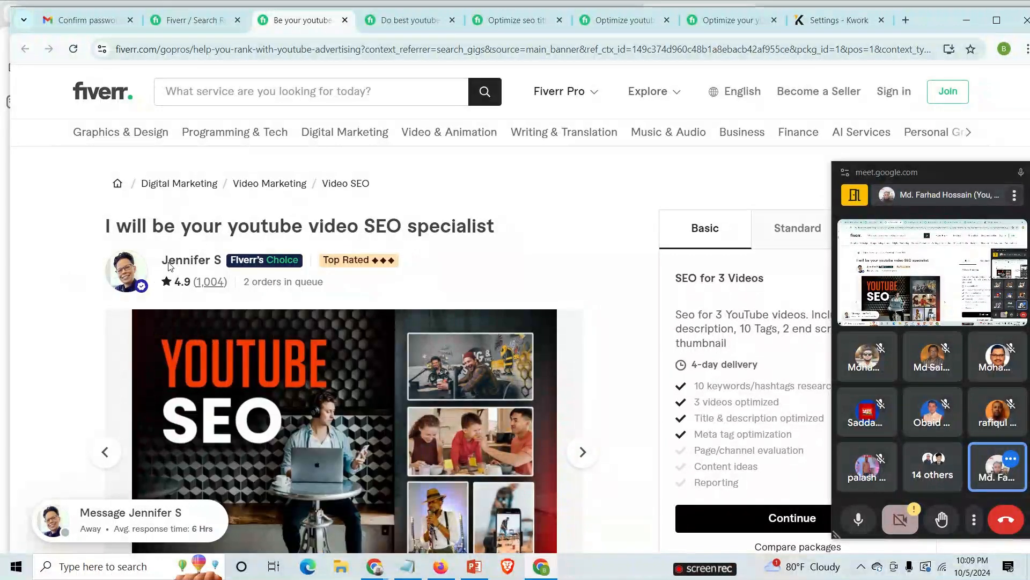
scroll(250, 280, "down", 10)
scroll(250, 280, "down", 5)
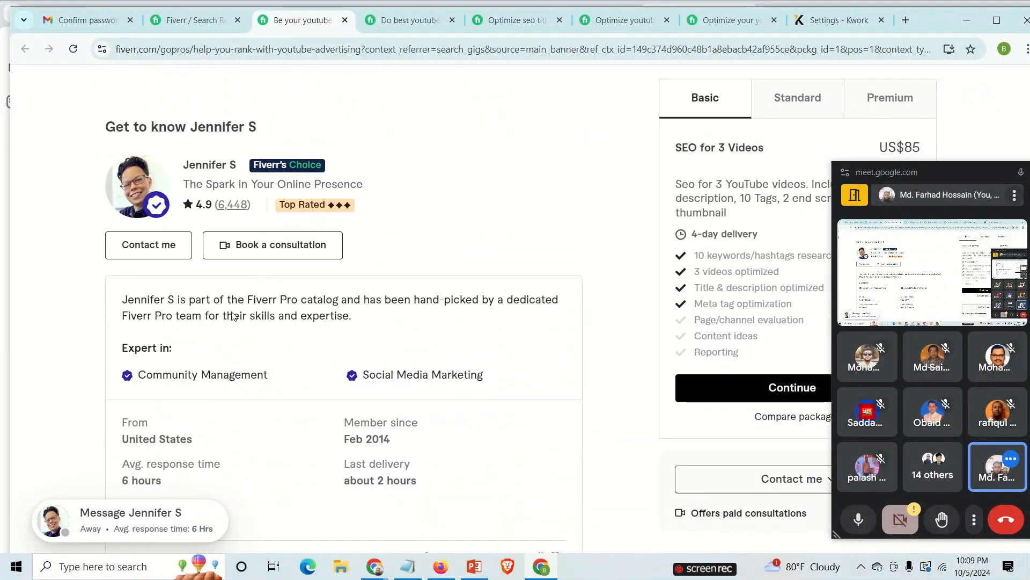
left_click_drag(122, 299, 347, 313)
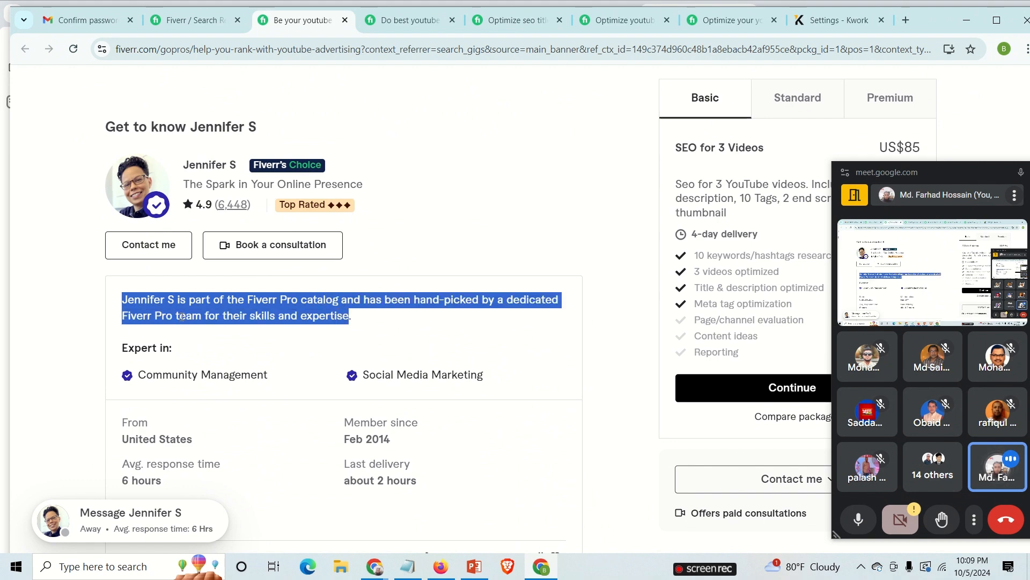
scroll(221, 360, "down", 4)
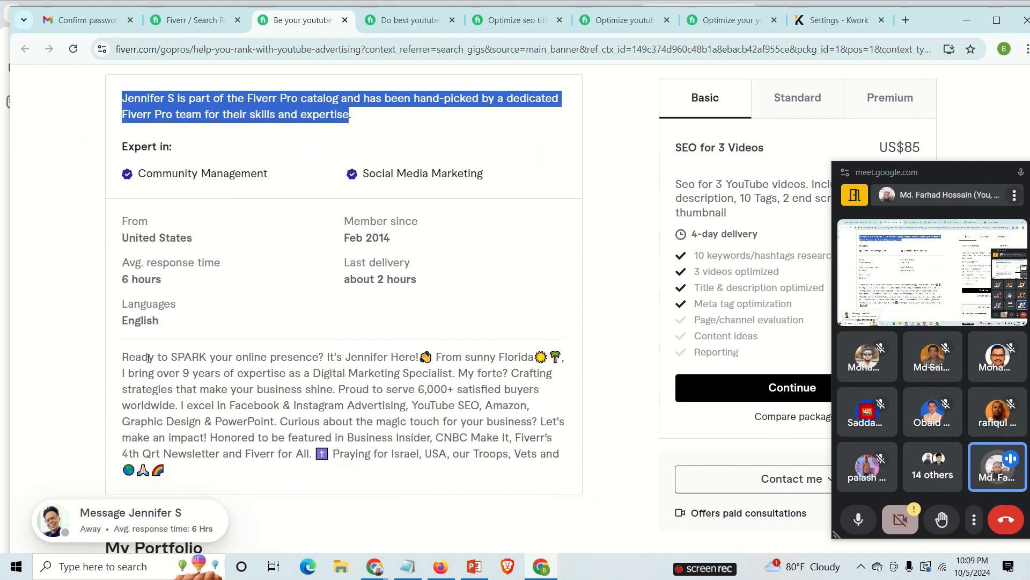
left_click_drag(133, 354, 333, 389)
left_click(250, 370)
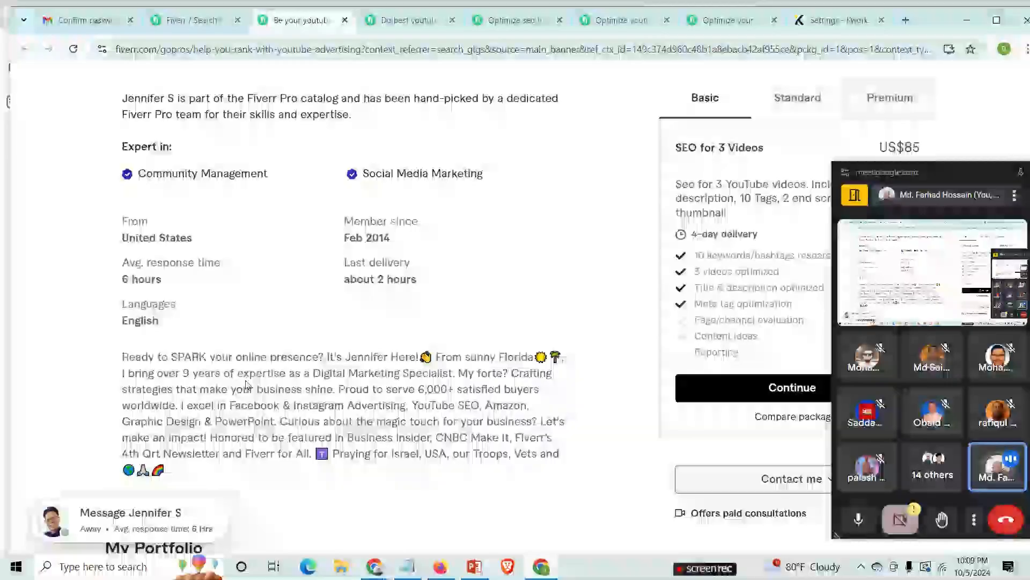
scroll(250, 370, "up", 2)
scroll(248, 369, "down", 2)
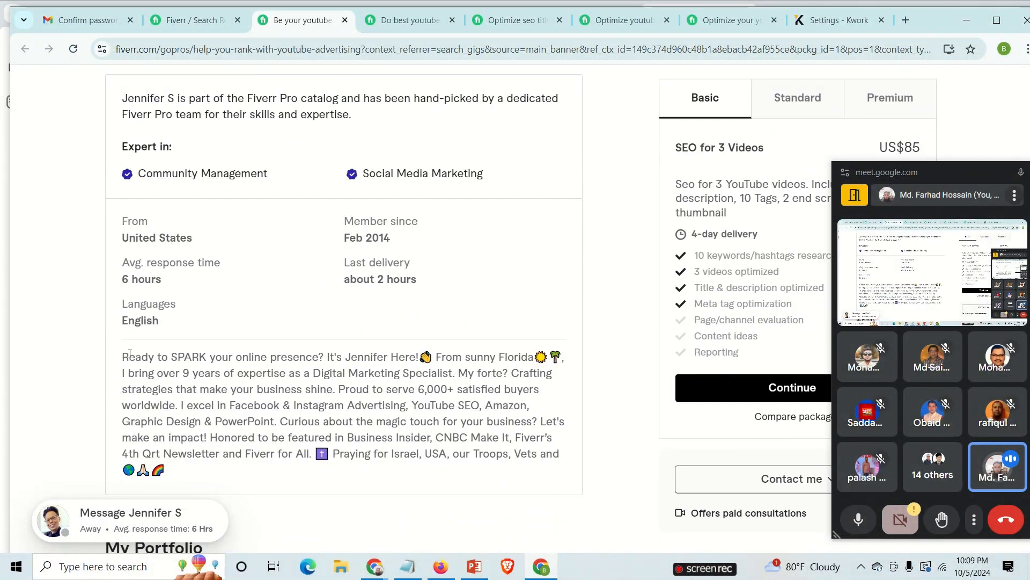
left_click_drag(124, 357, 242, 390)
left_click(241, 389)
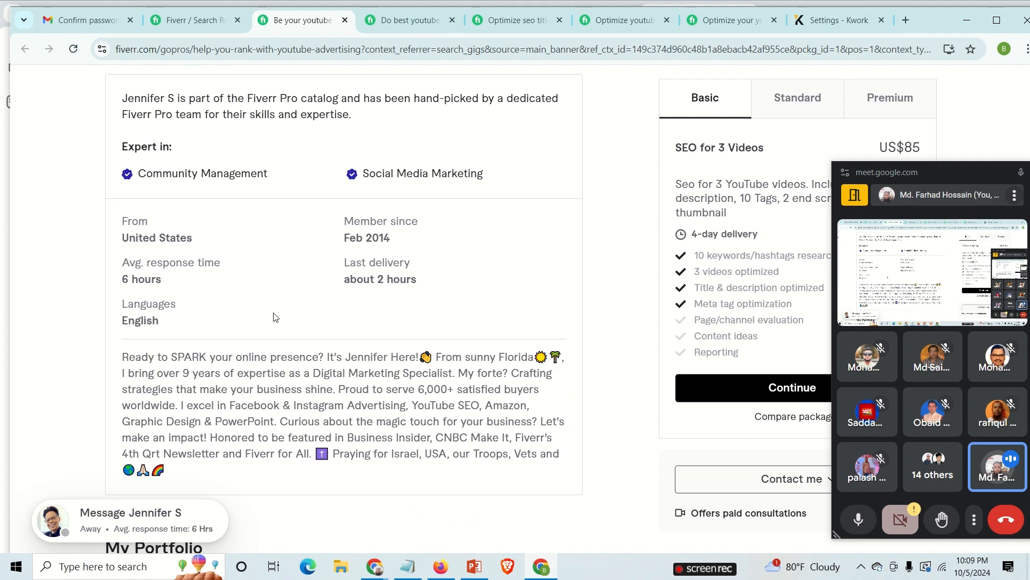
scroll(274, 316, "up", 3)
left_click_drag(126, 298, 268, 316)
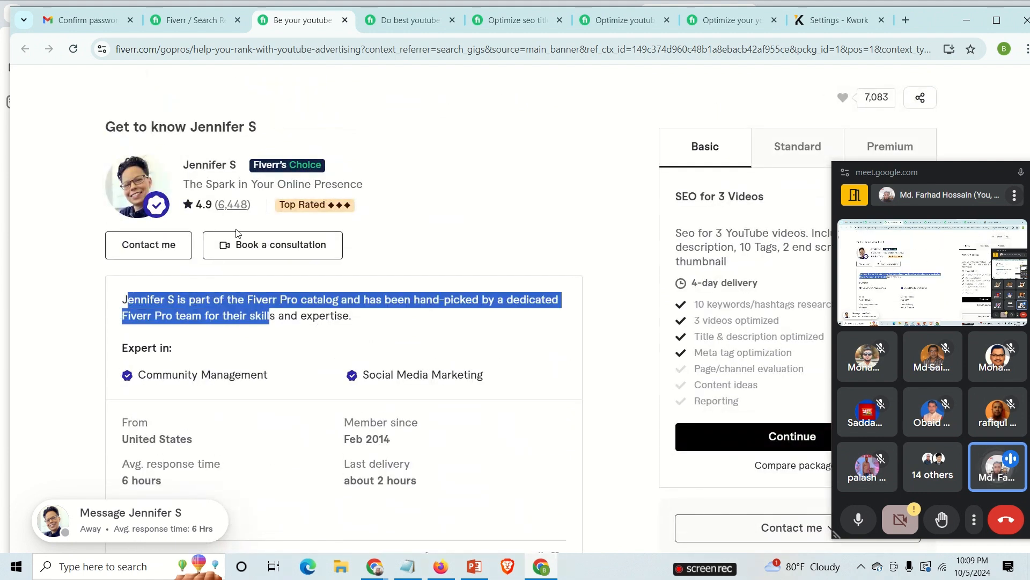
left_click(317, 324)
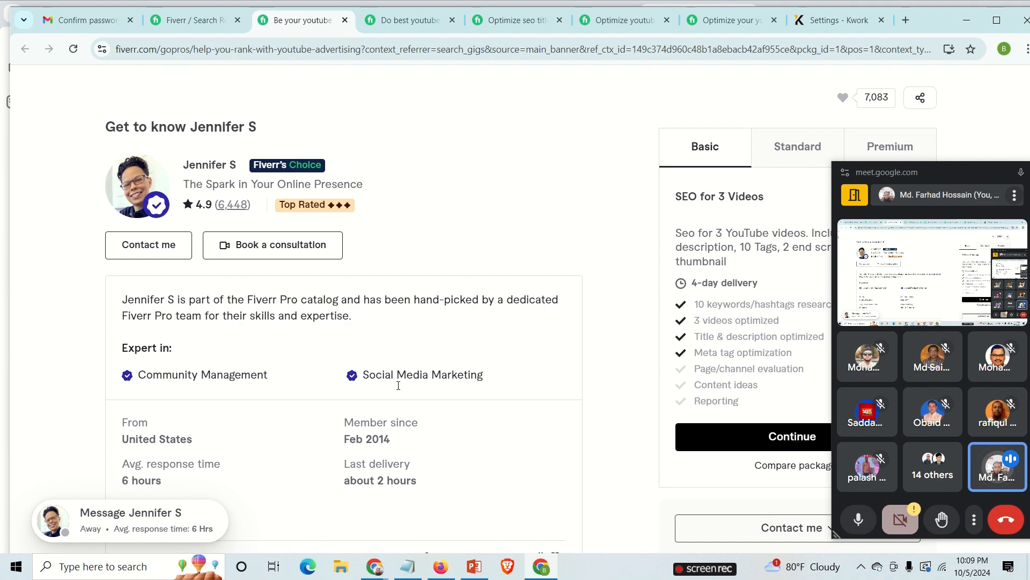
left_click(375, 566)
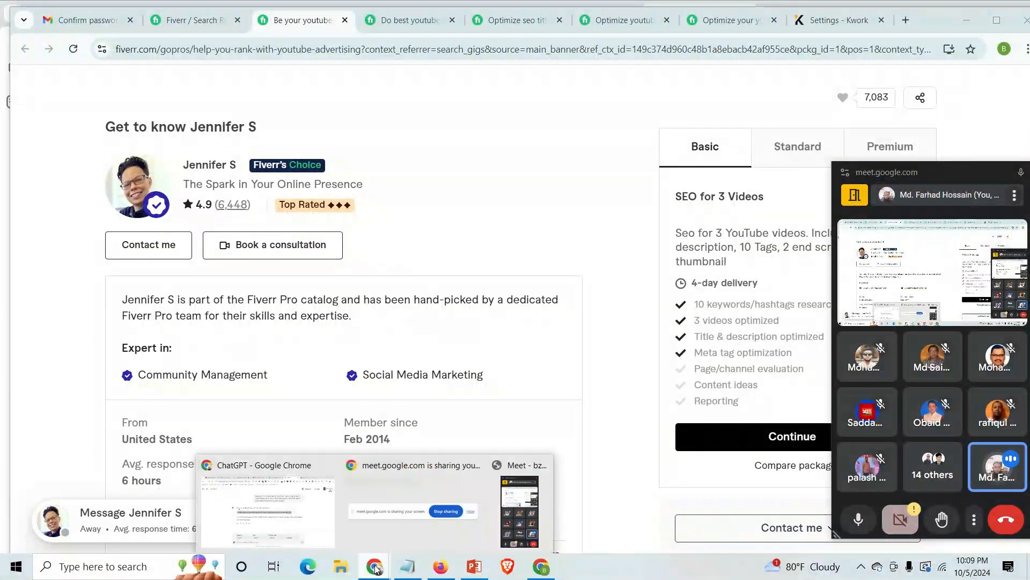
left_click(363, 525)
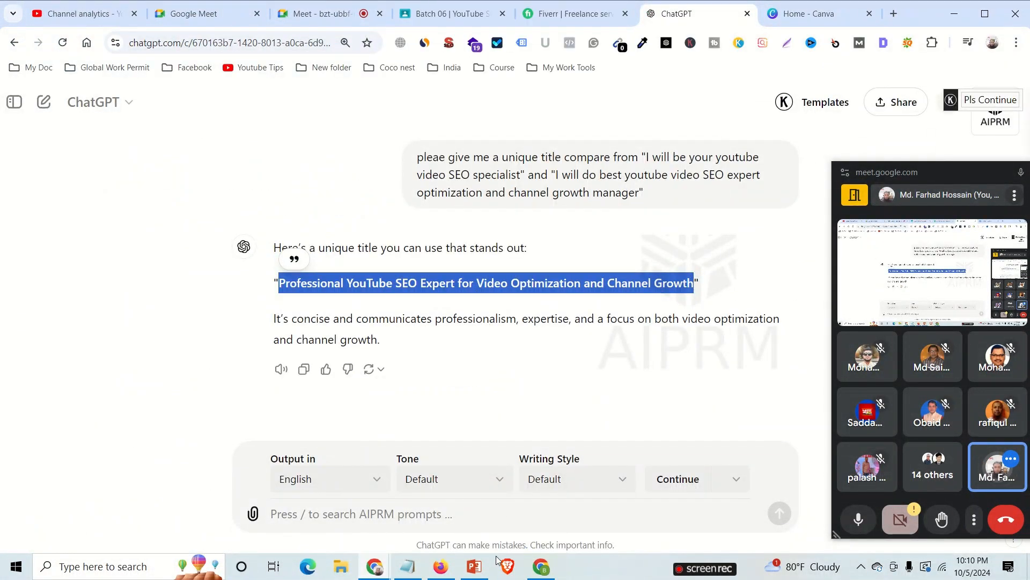
mouse_move(447, 564)
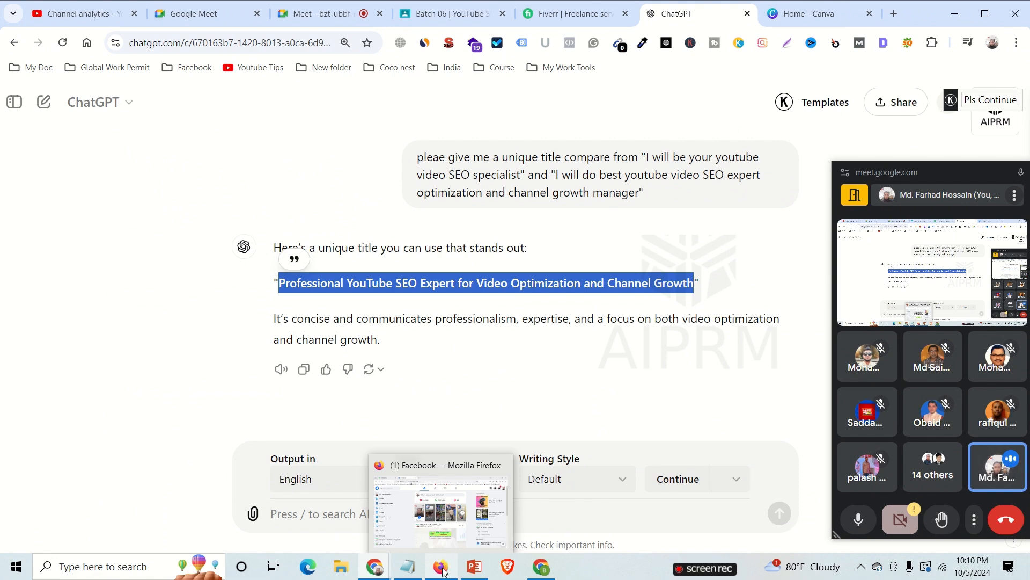
left_click(443, 568)
left_click(541, 566)
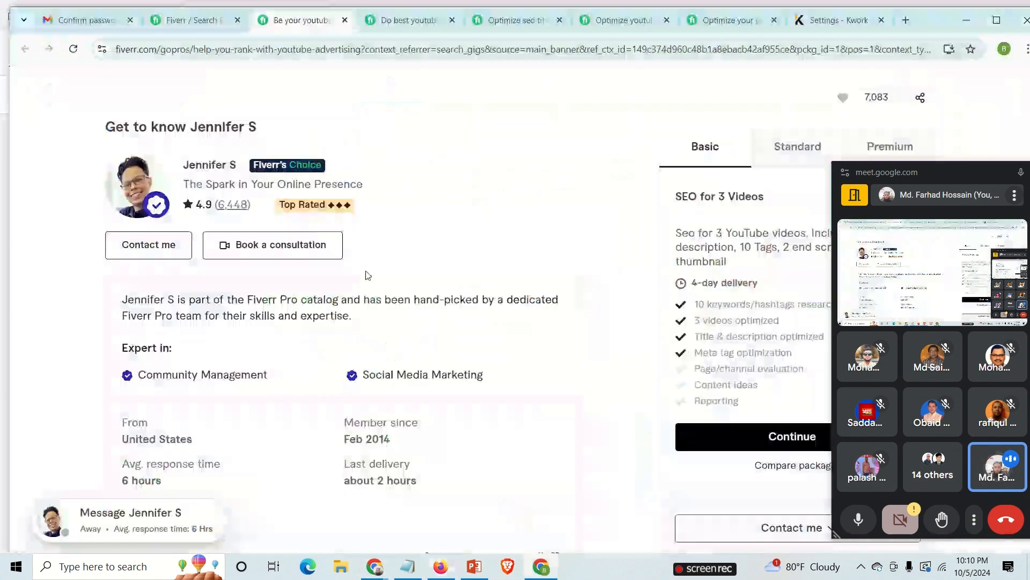
Step: Return to Kwork's settings page and the 'What do you do?' field, then open a blank tab
left_click(842, 21)
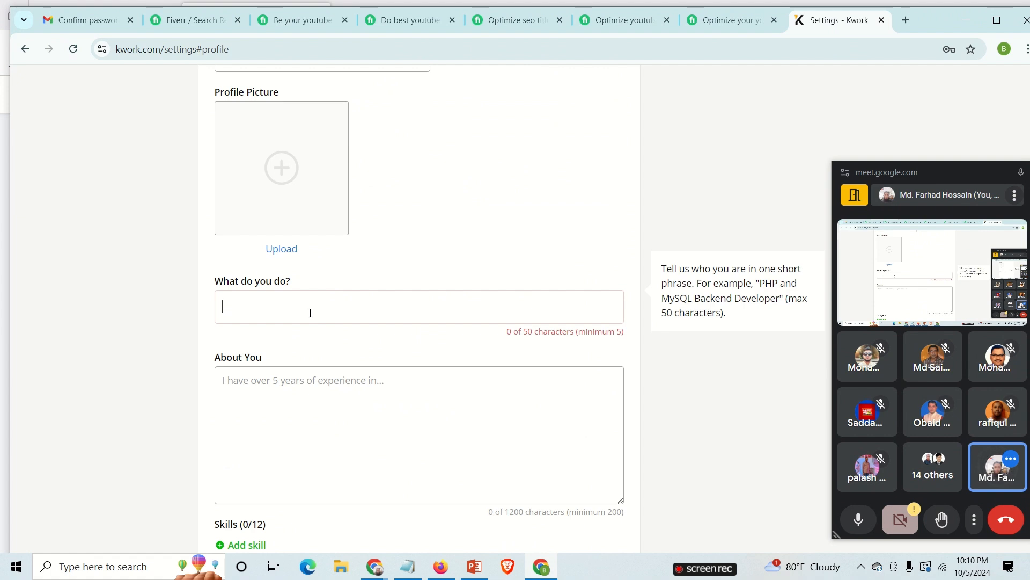
left_click(328, 318)
scroll(438, 331, "up", 1)
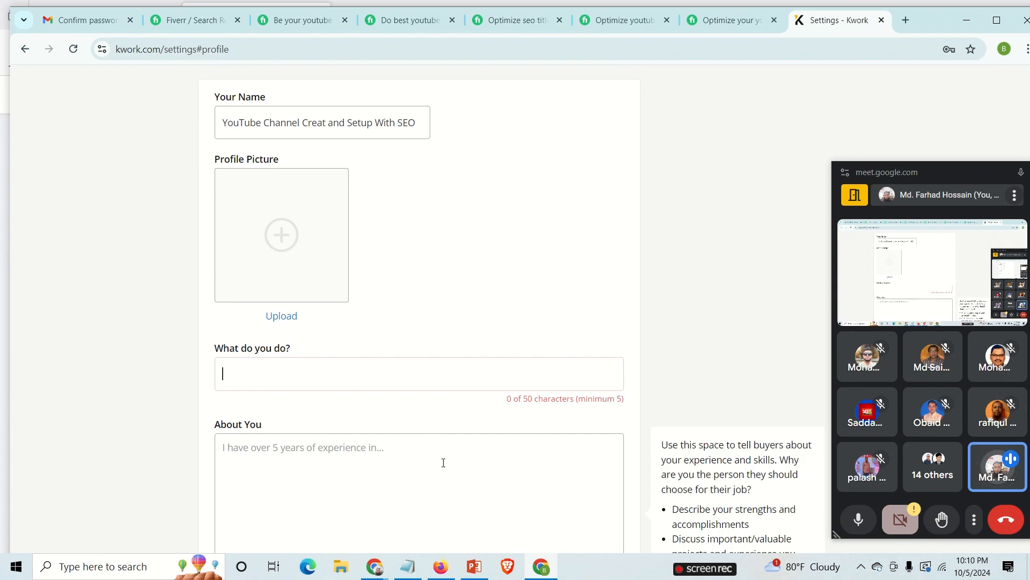
left_click(906, 20)
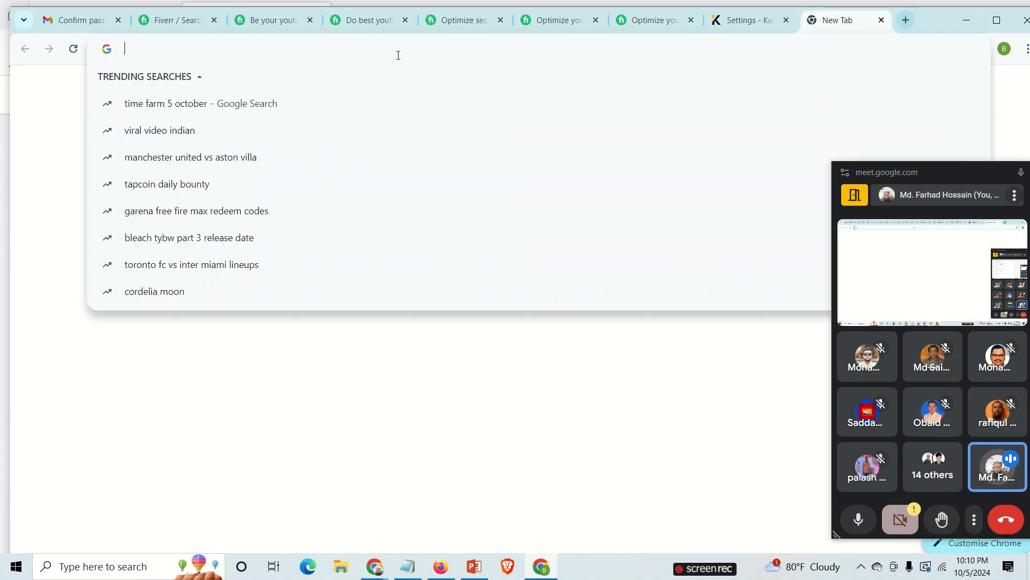
Step: Load kwork.com and search its services for 'youtube seo'
type("kwor")
key("Return")
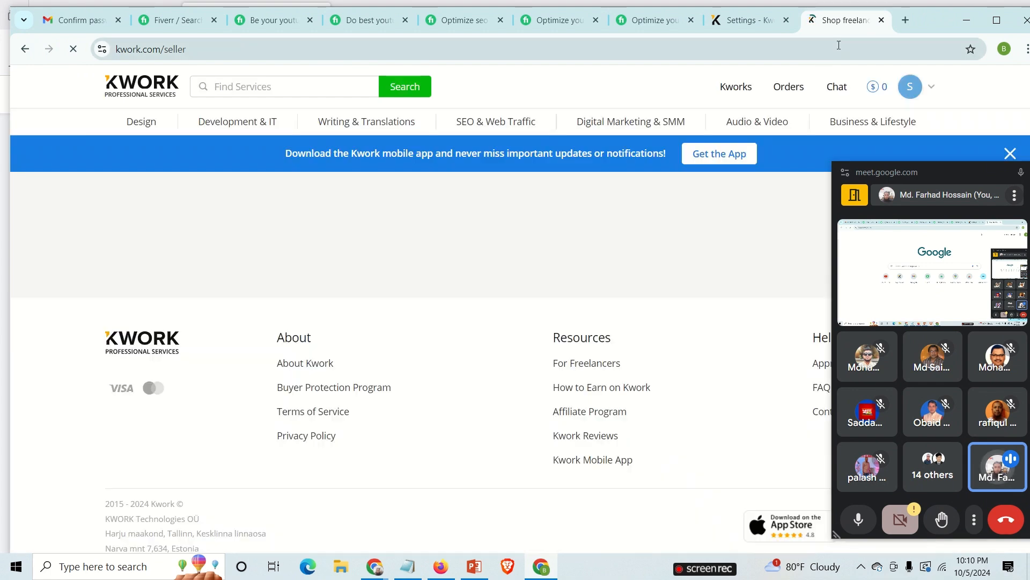
left_click(225, 87)
type("youtube seo")
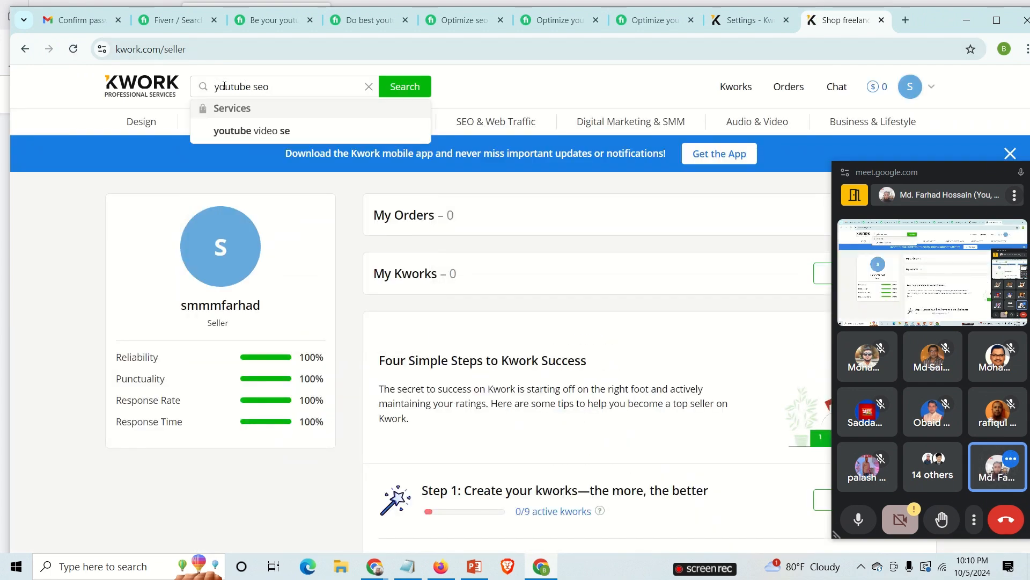
key("Return")
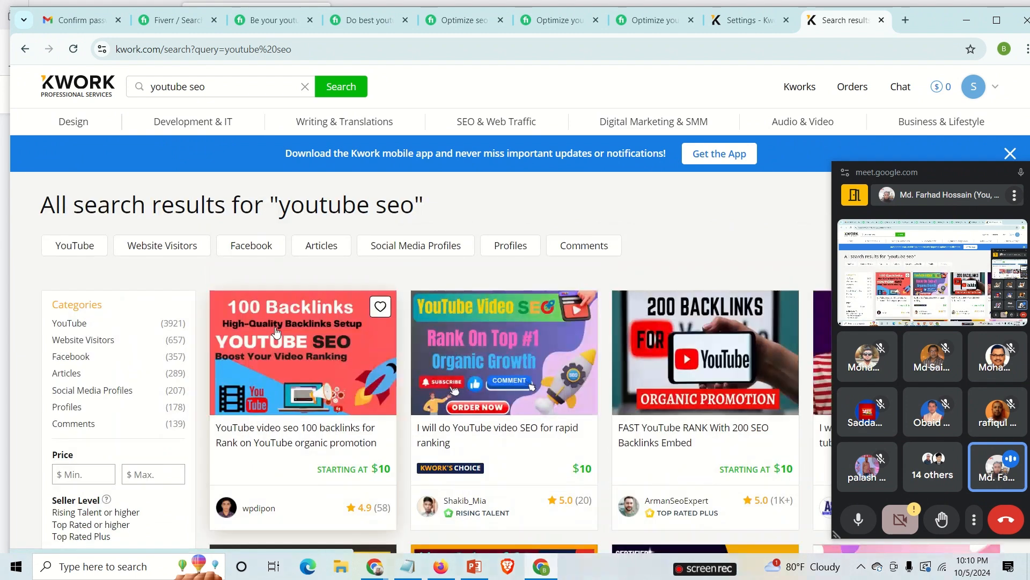
Step: Open the first YouTube SEO backlinks gig and go to its seller's profile
left_click(279, 433)
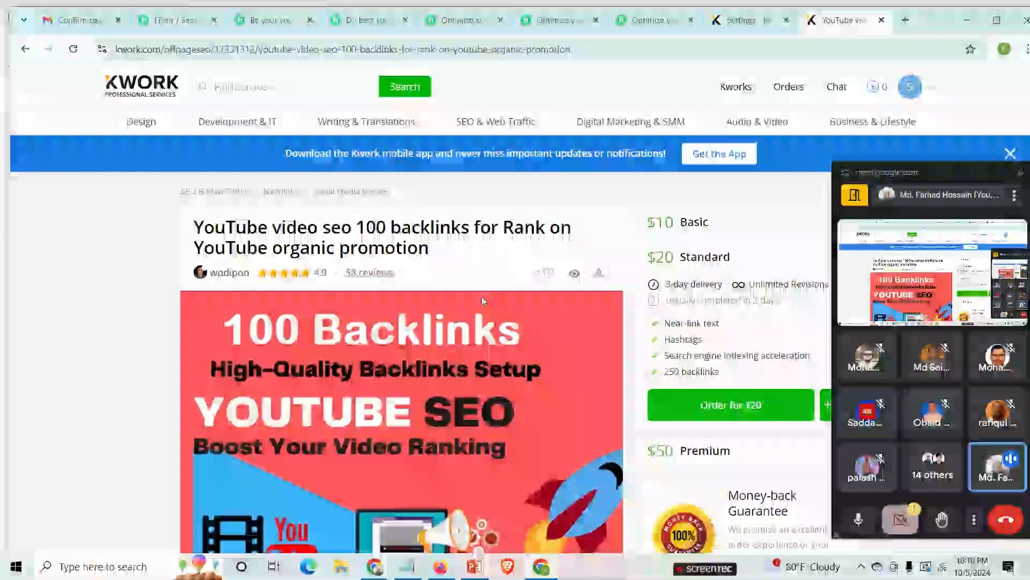
scroll(467, 301, "down", 5)
scroll(742, 310, "up", 3)
scroll(723, 302, "down", 3)
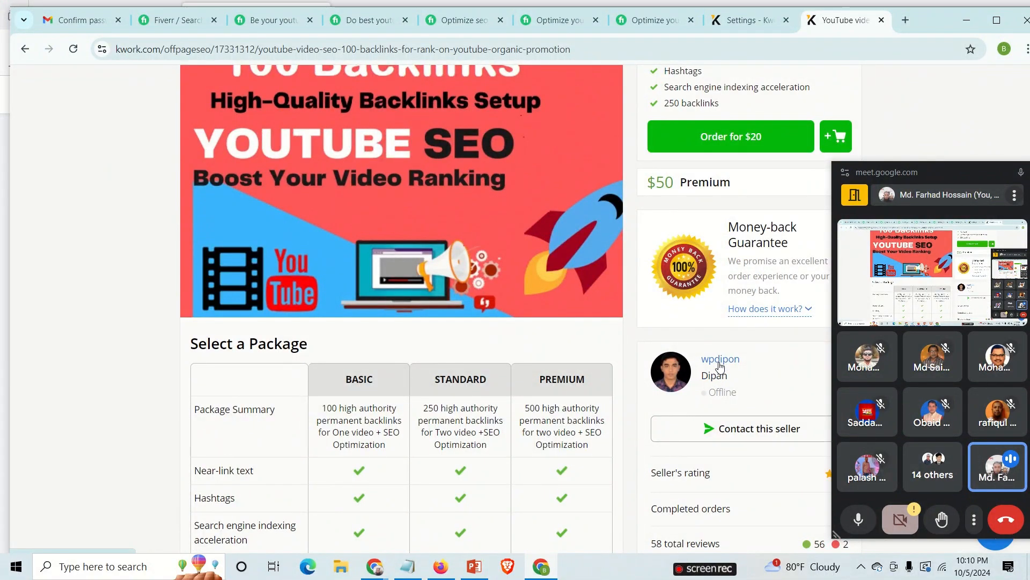
left_click(720, 364)
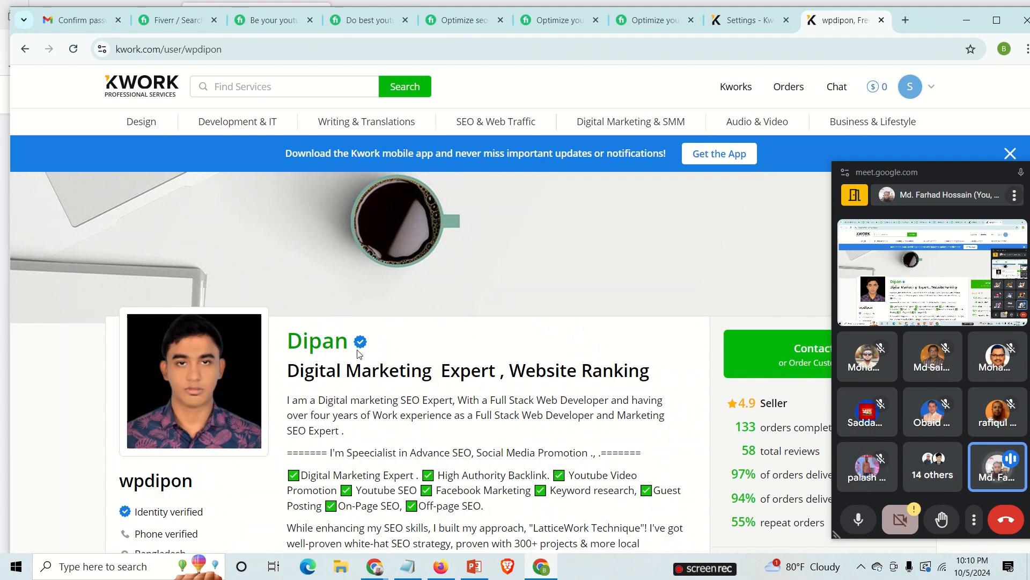
Step: Go back to the backlinks gig page and reopen the seller's profile
left_click(25, 49)
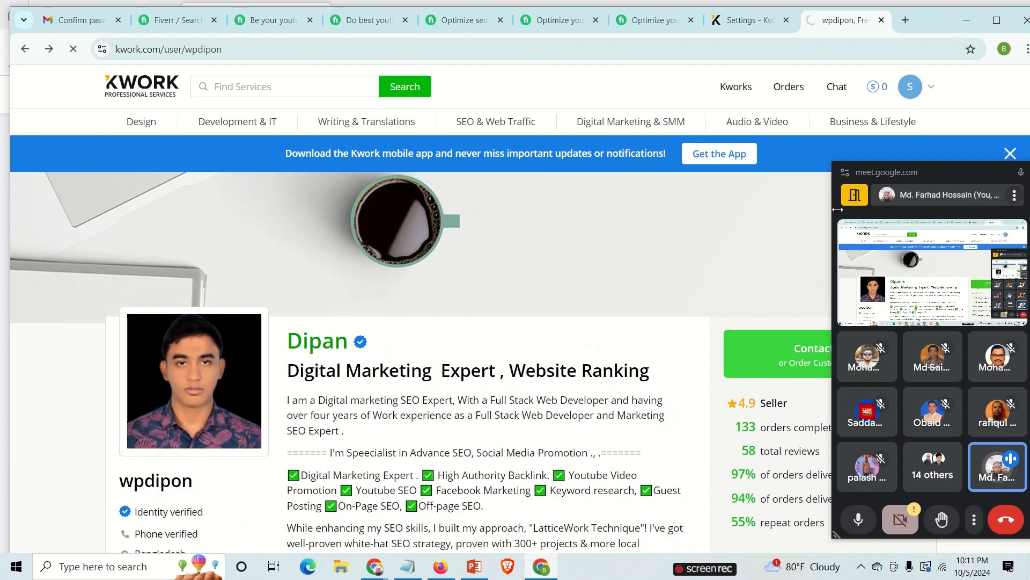
left_click_drag(893, 176, 1029, 178)
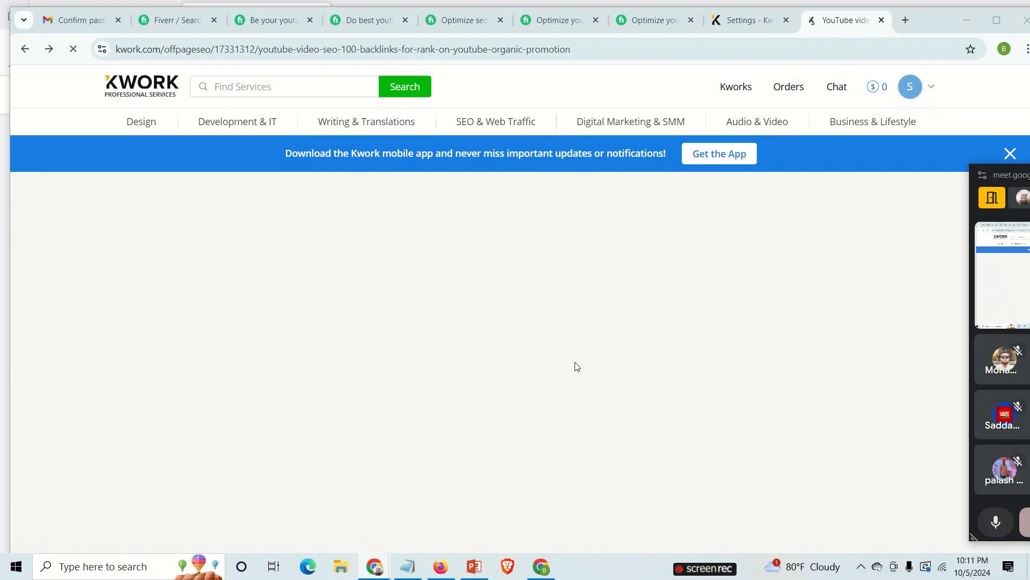
scroll(759, 382, "down", 5)
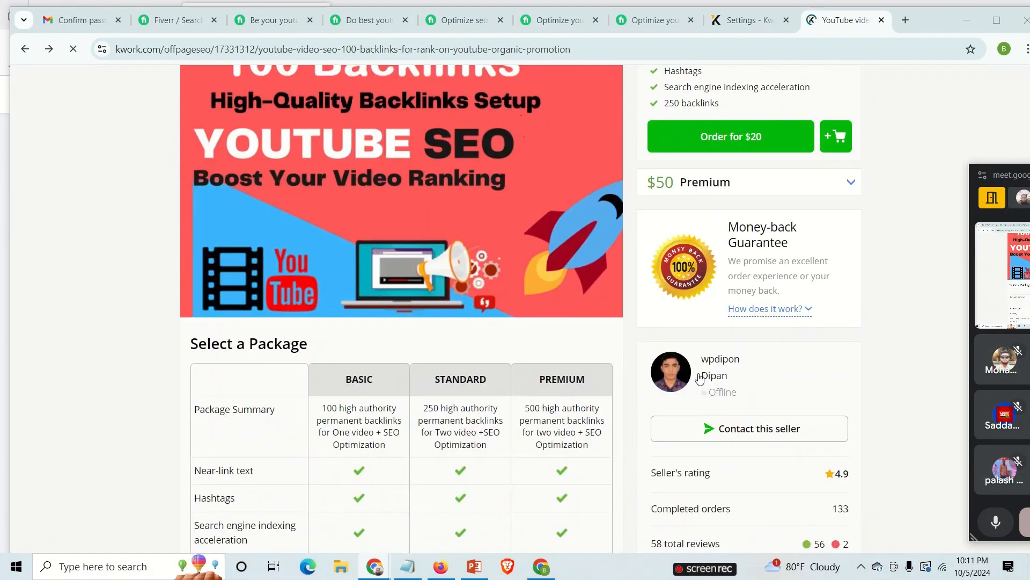
left_click(727, 358)
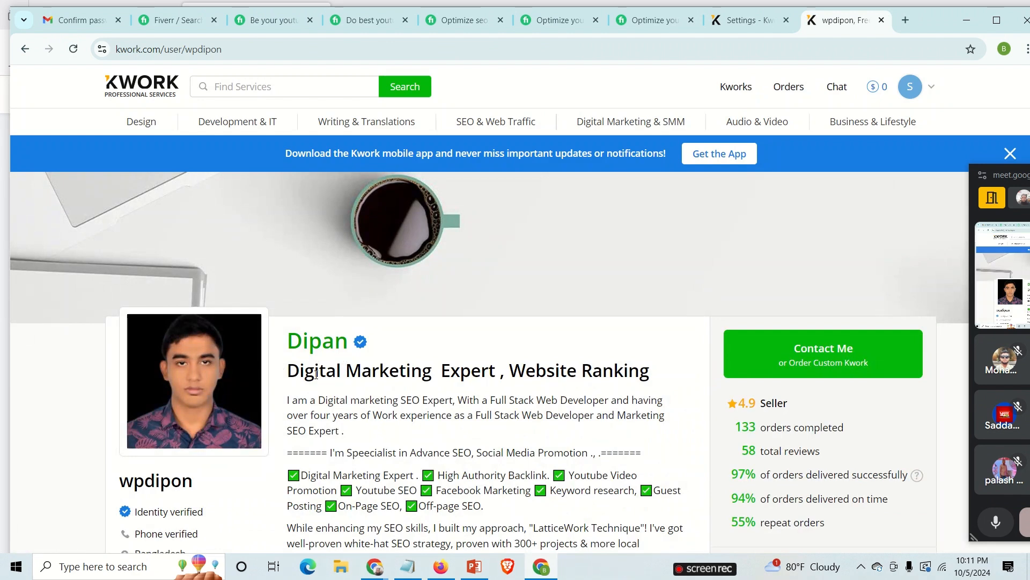
Step: Highlight parts of the seller's headline and the LatticeWork Technique bio paragraphs
left_click_drag(316, 374, 583, 377)
left_click(674, 375)
scroll(519, 377, "down", 4)
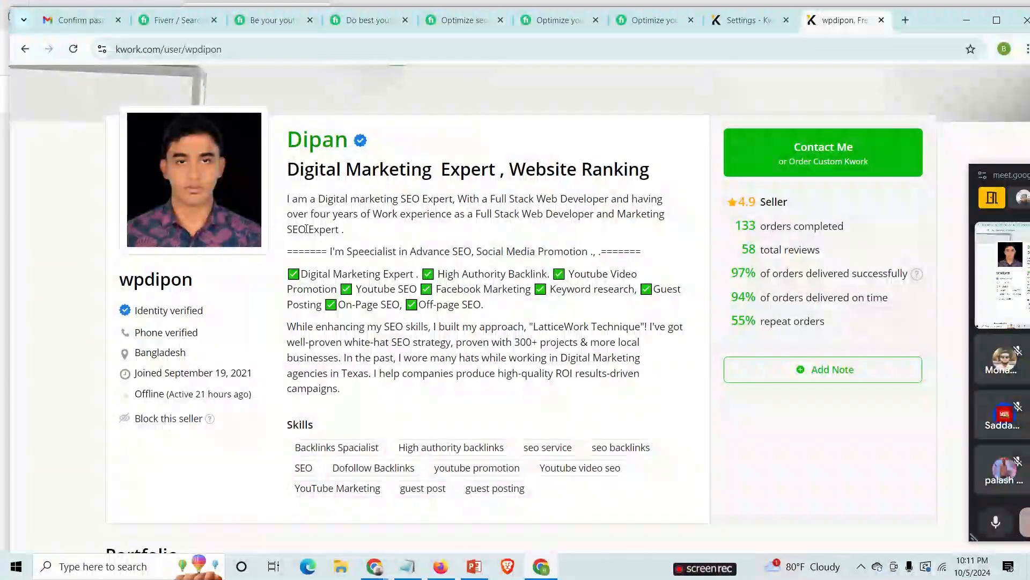
left_click_drag(293, 199, 344, 230)
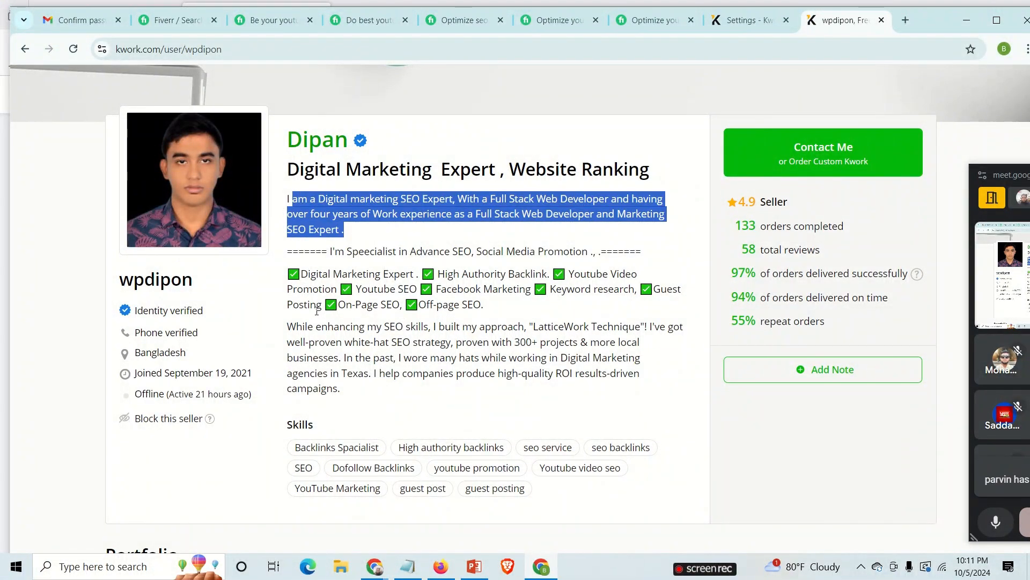
left_click_drag(303, 305, 369, 374)
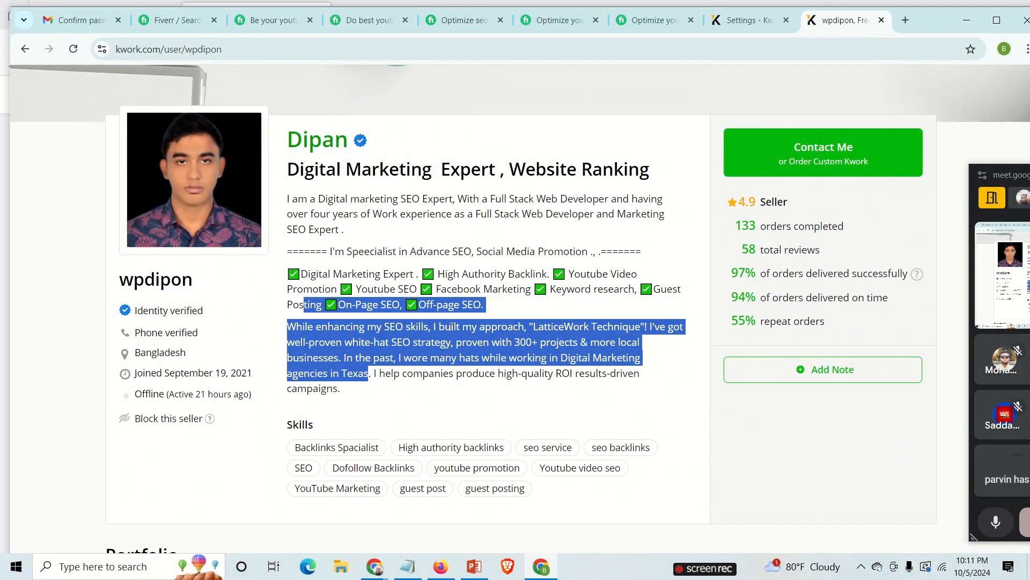
scroll(513, 306, "down", 5)
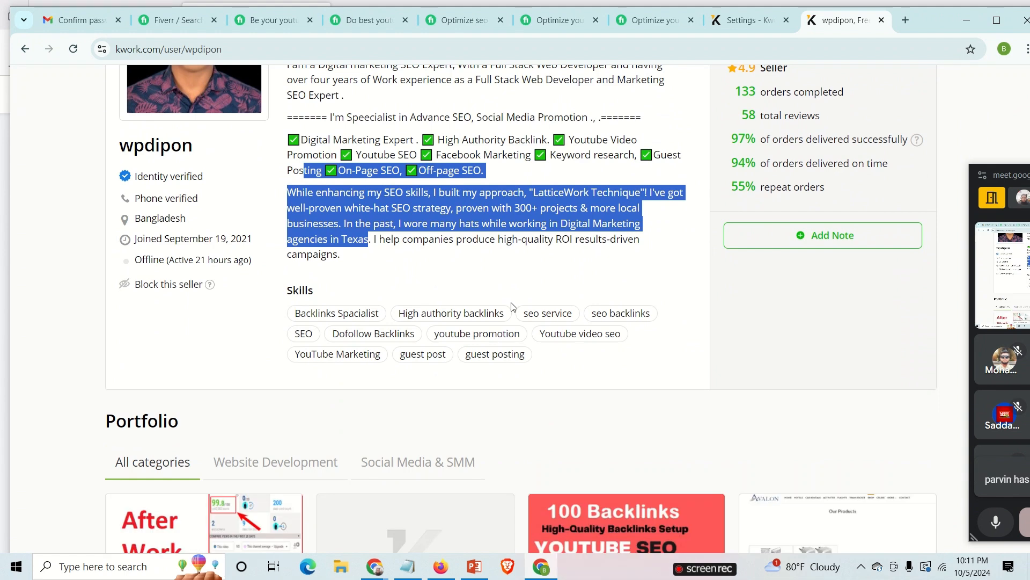
scroll(511, 307, "up", 8)
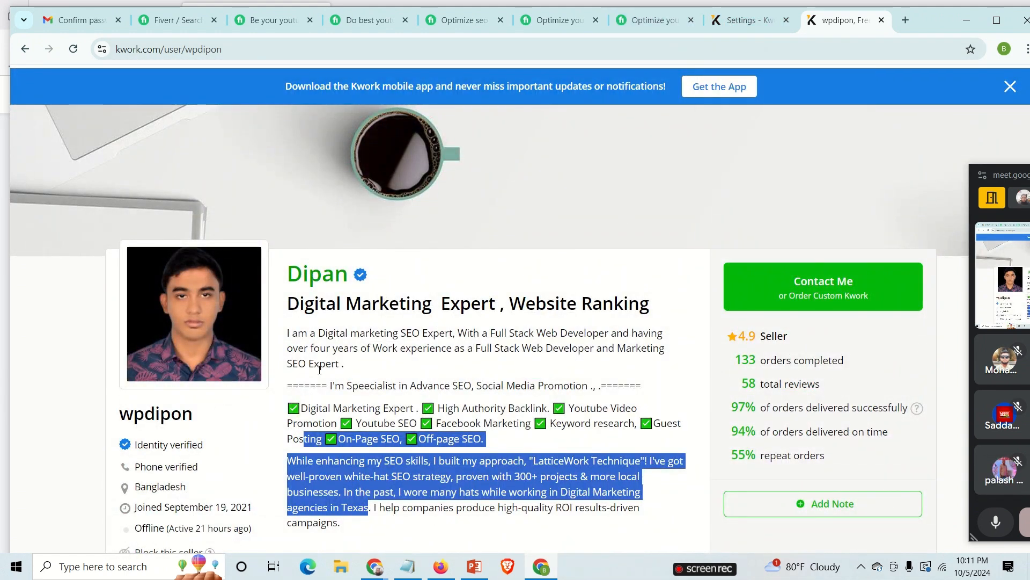
left_click_drag(290, 338, 344, 365)
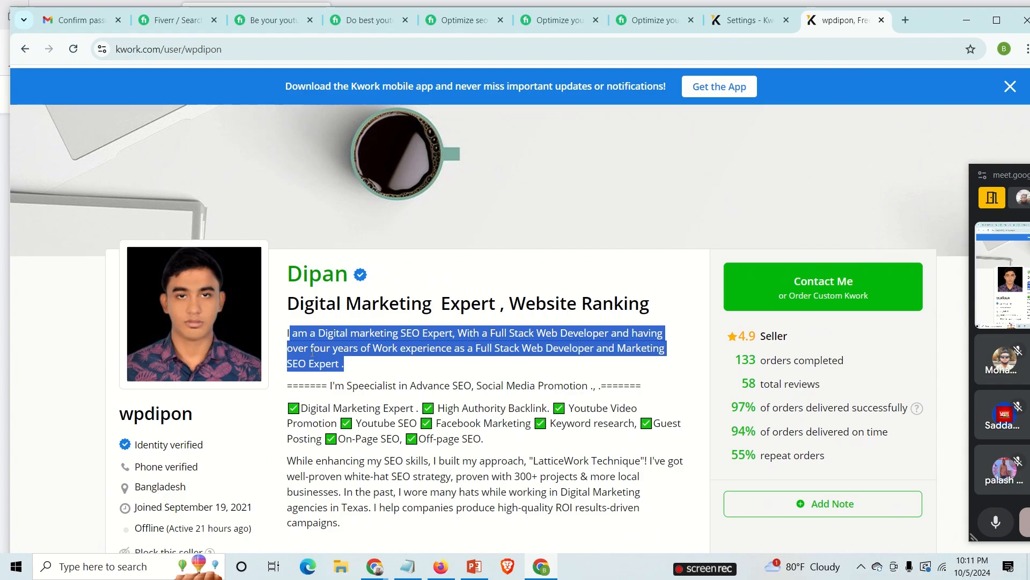
left_click(485, 304)
Step: Glance at the settings form, select the full 'Digital Marketing Expert' headline, and bring Notepad forward
left_click(755, 20)
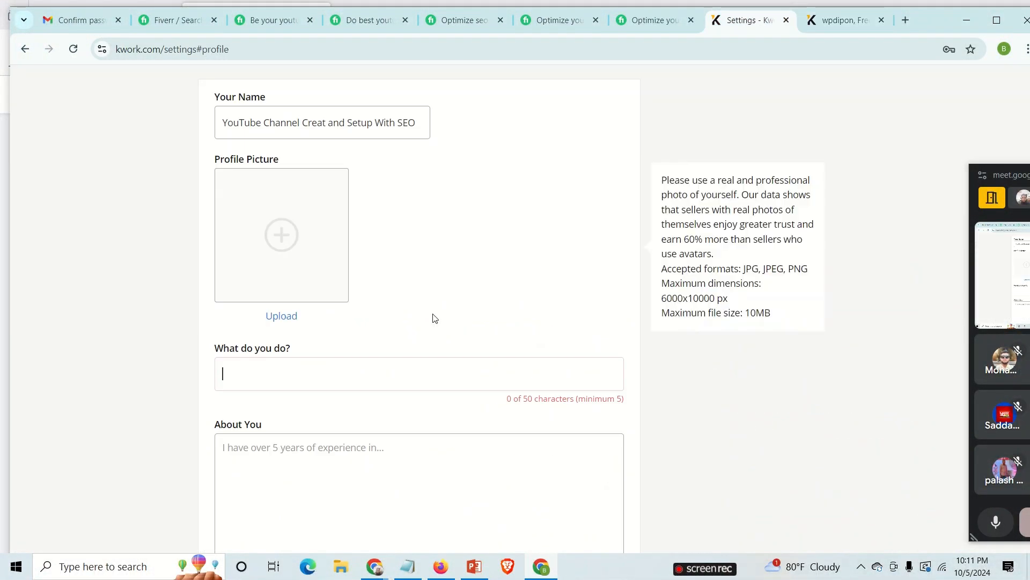
left_click(837, 21)
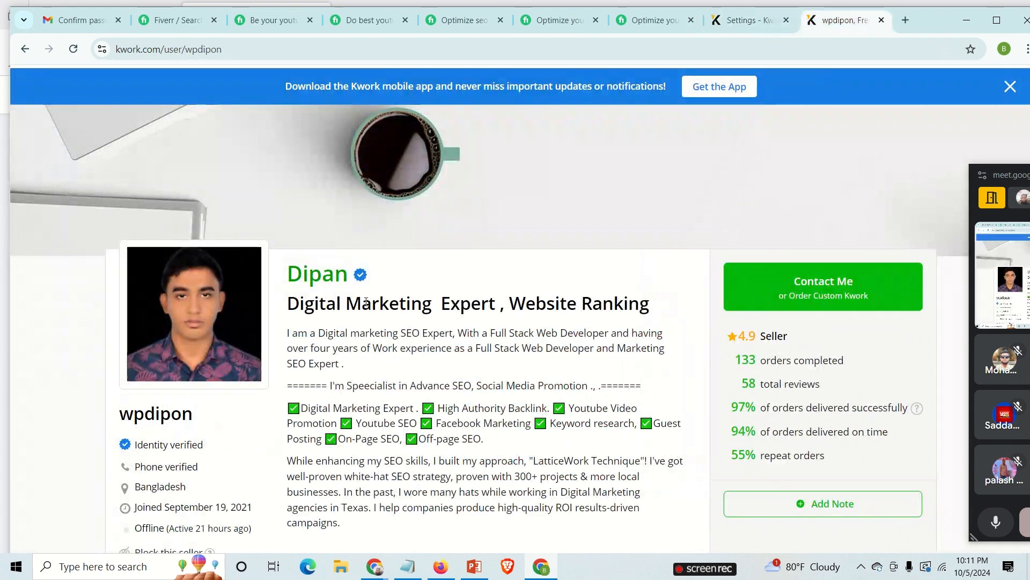
left_click_drag(300, 304, 648, 303)
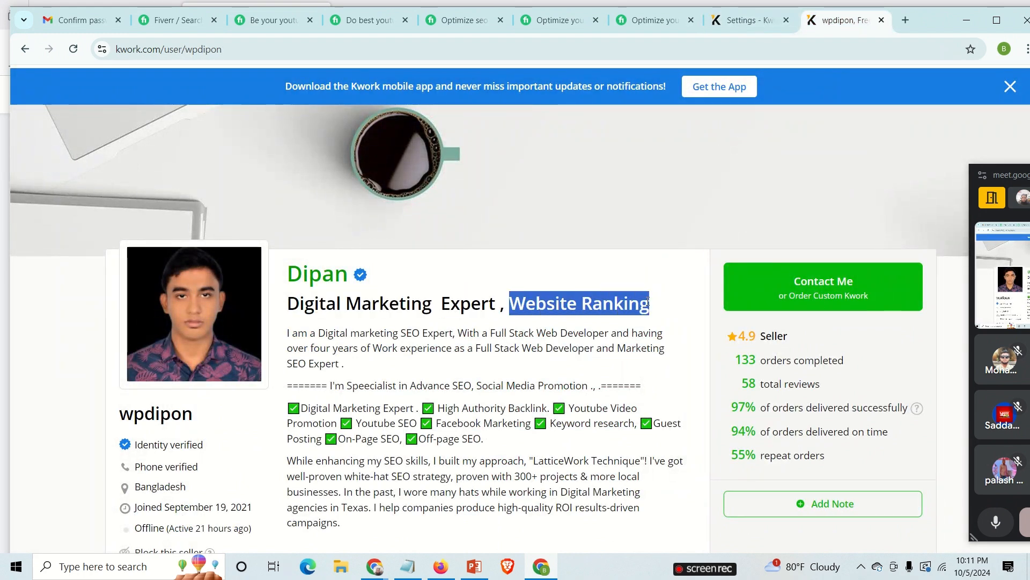
left_click_drag(290, 305, 671, 308)
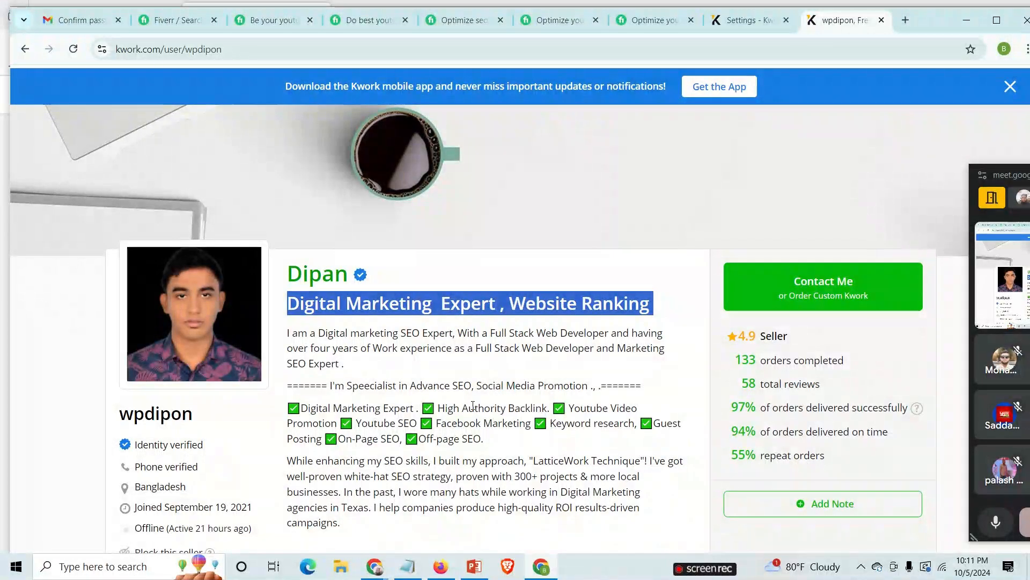
left_click(417, 567)
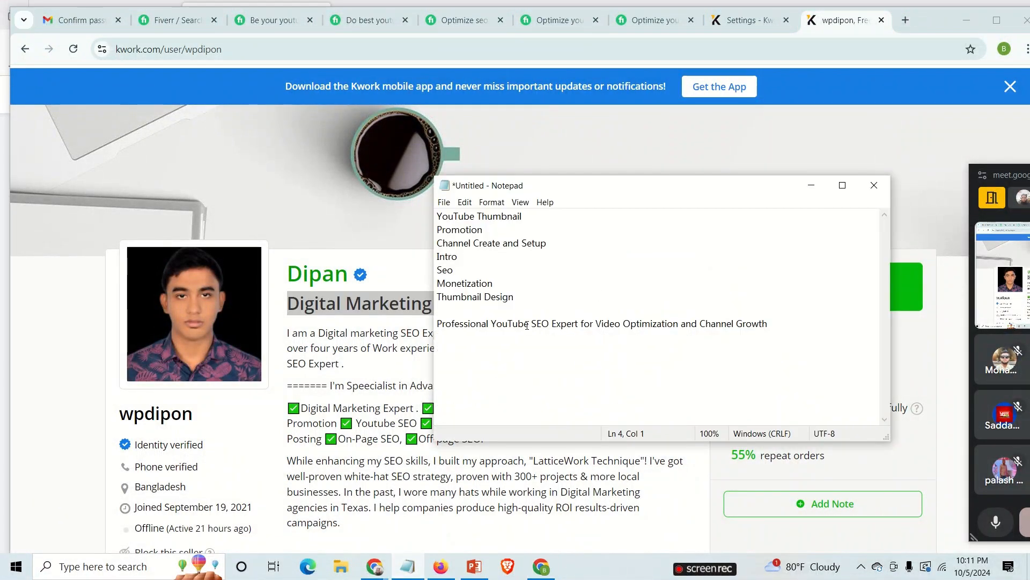
Step: Begin typing in Kwork's 'What do you do?' field, then bring the Notepad notes back up
left_click_drag(438, 324, 769, 325)
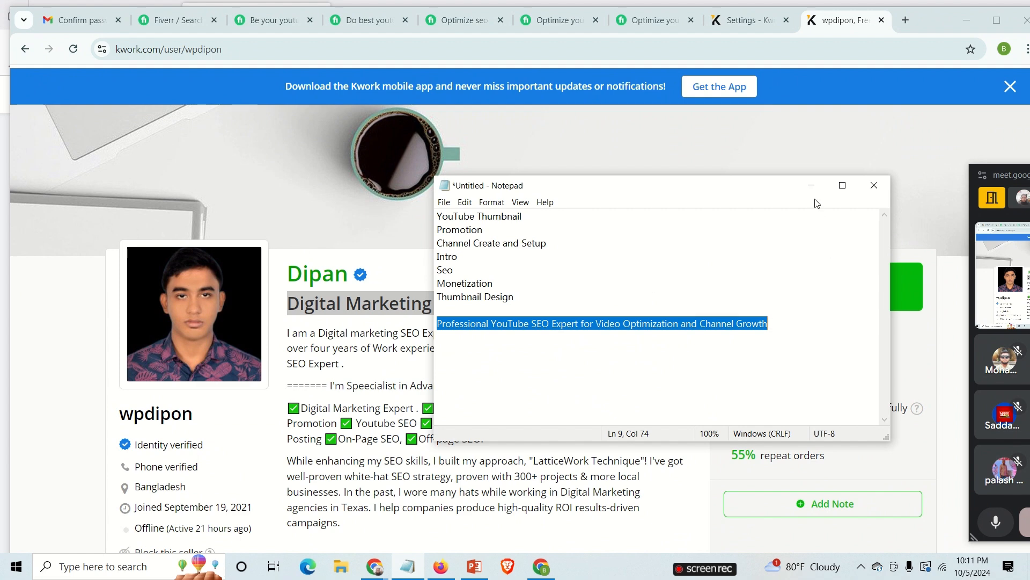
left_click(812, 186)
left_click(751, 20)
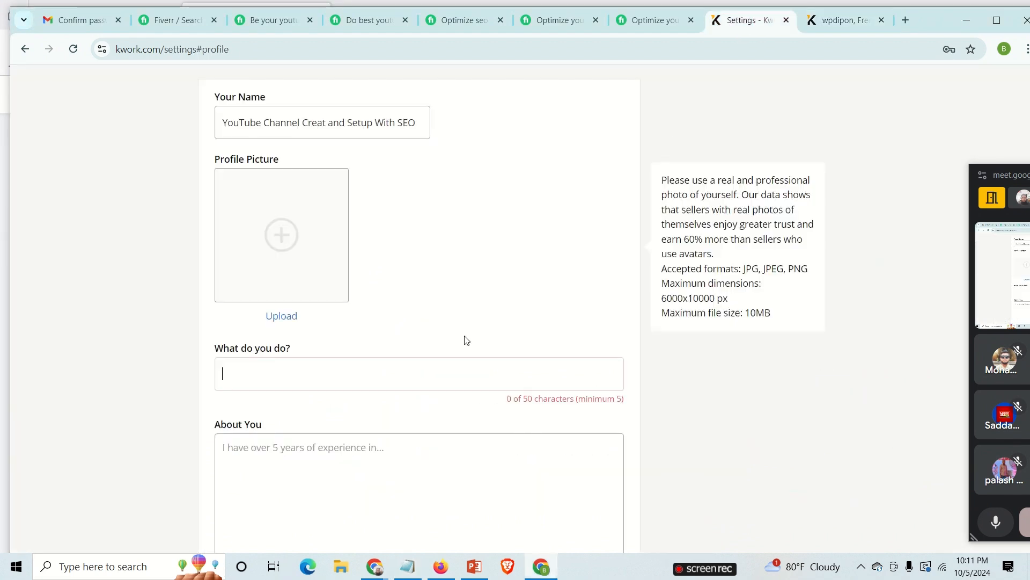
left_click(270, 384)
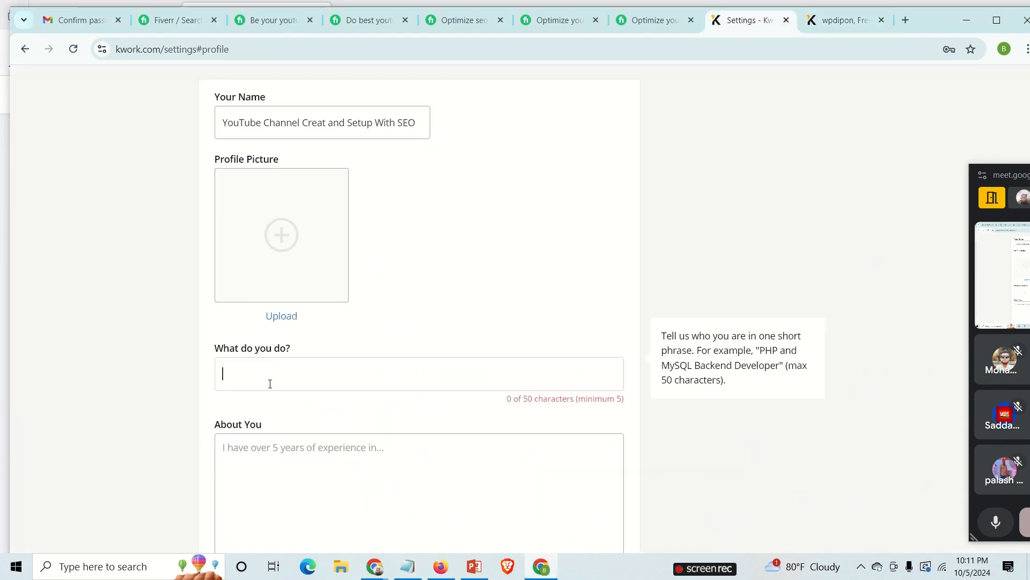
type("Yoou")
left_click(405, 524)
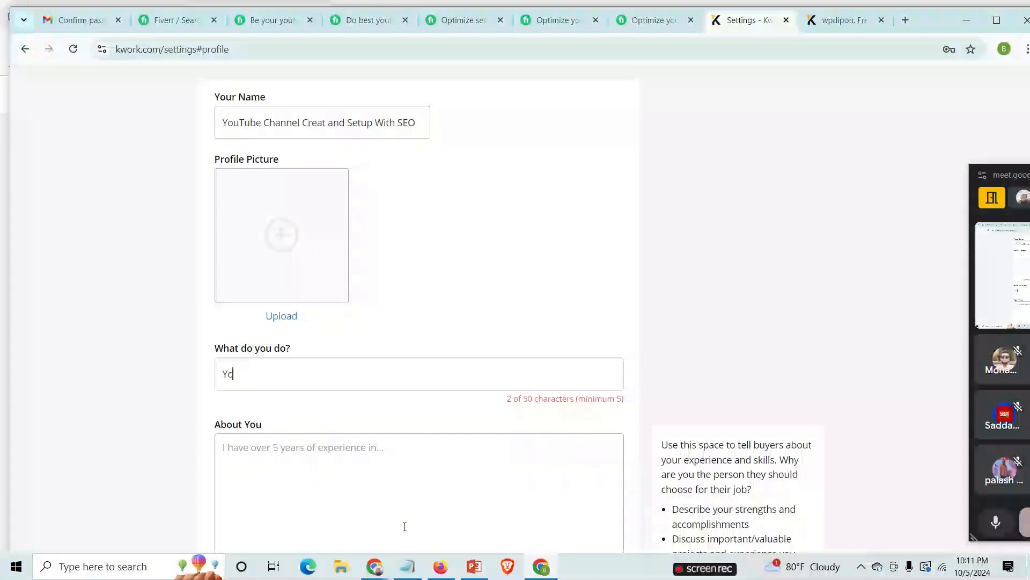
left_click(407, 566)
Step: Copy 'YouTube Thumbnail' from the notes into 'What do you do?', replacing its text, followed by '|'
left_click(601, 304)
key("Up")
key("Up")
key("Up")
key("Up")
key("Return")
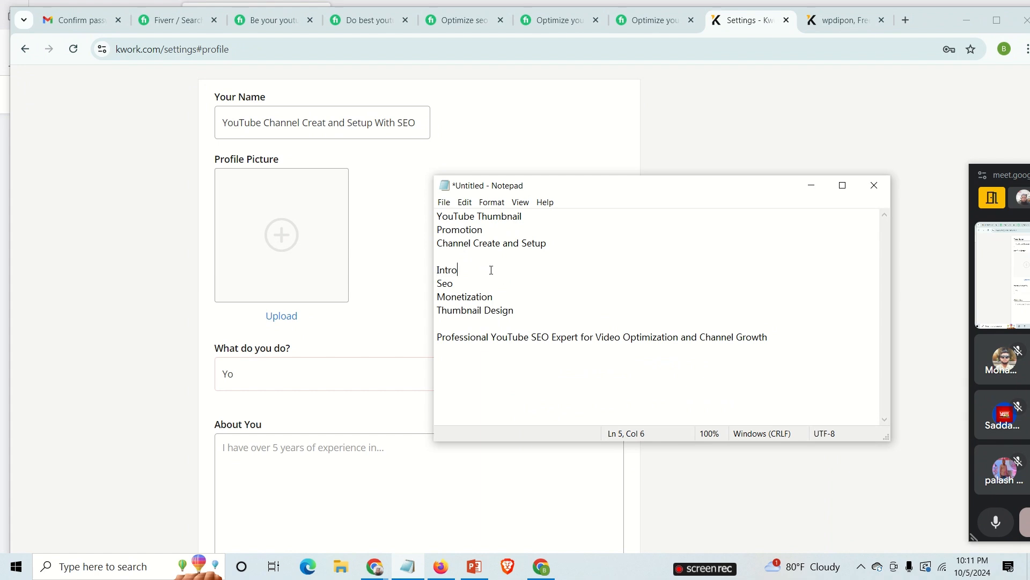
left_click_drag(520, 220, 433, 216)
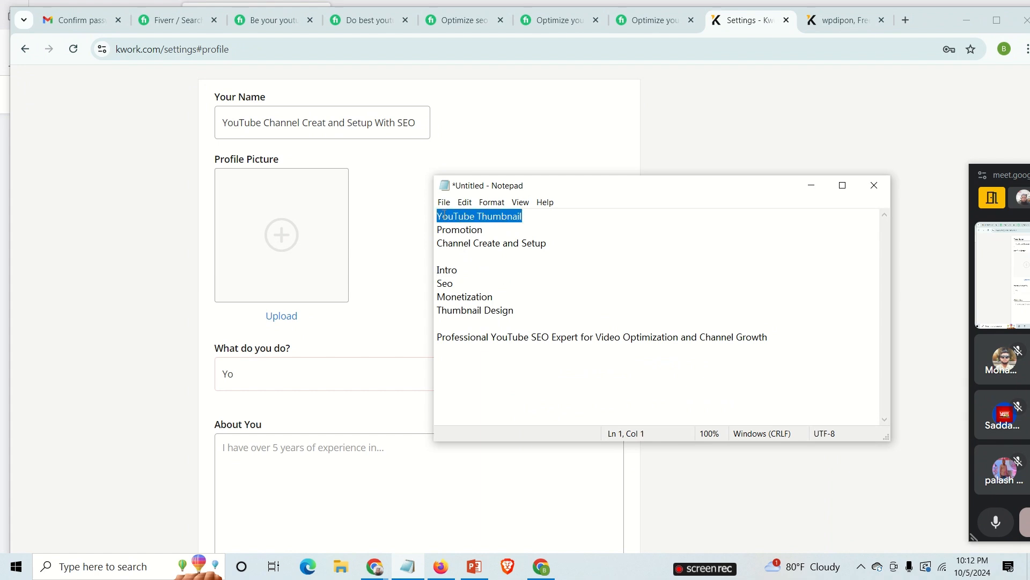
key("ctrl+c")
left_click(292, 363)
key("ctrl+a")
key("ctrl+v")
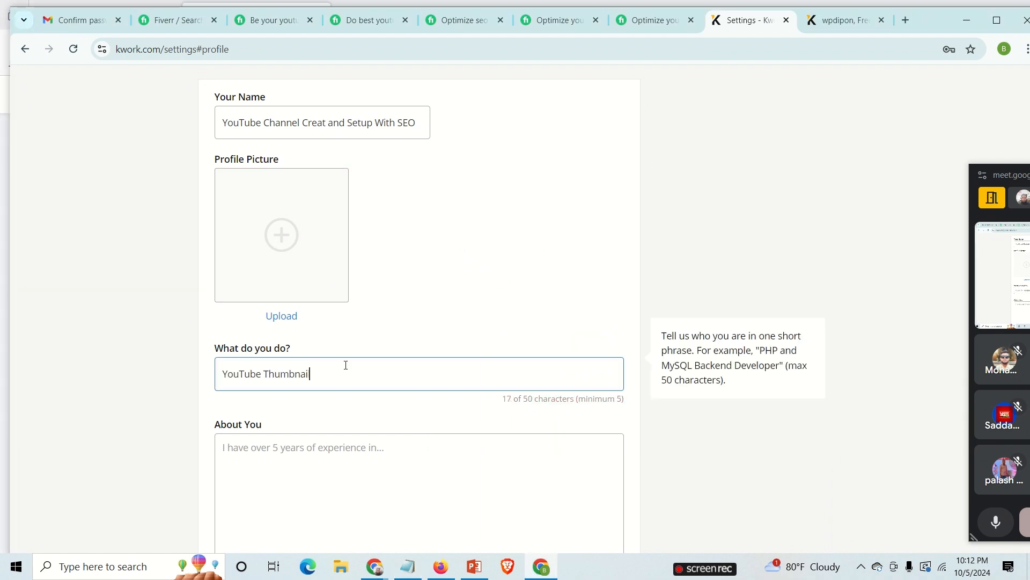
type("|")
Step: Append 'YouTube Channel Create With SEO' to the field, dropping a stray trailing '| YouTube'
key("alt+Tab")
left_click(414, 359)
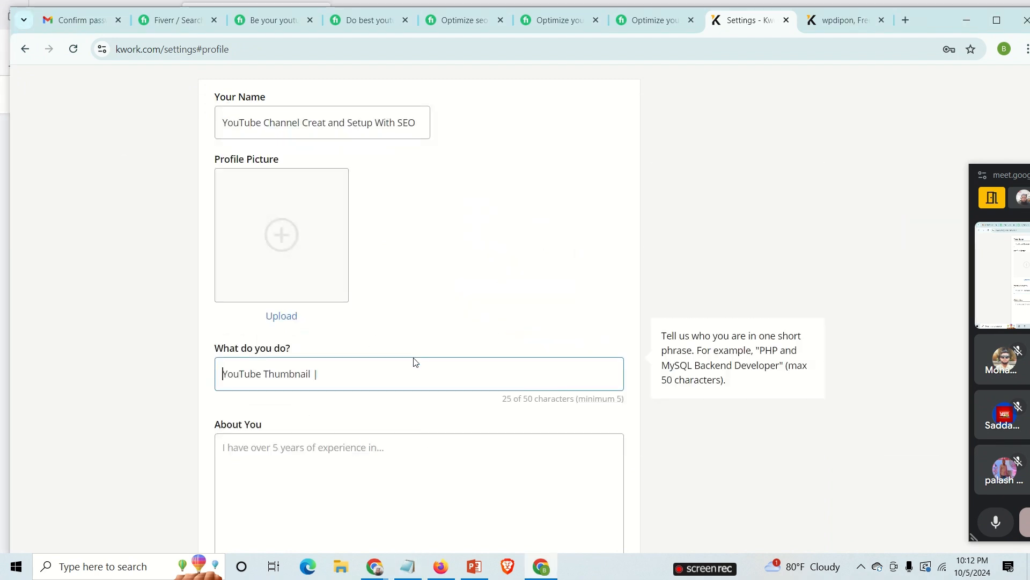
left_click(390, 376)
type("UouT")
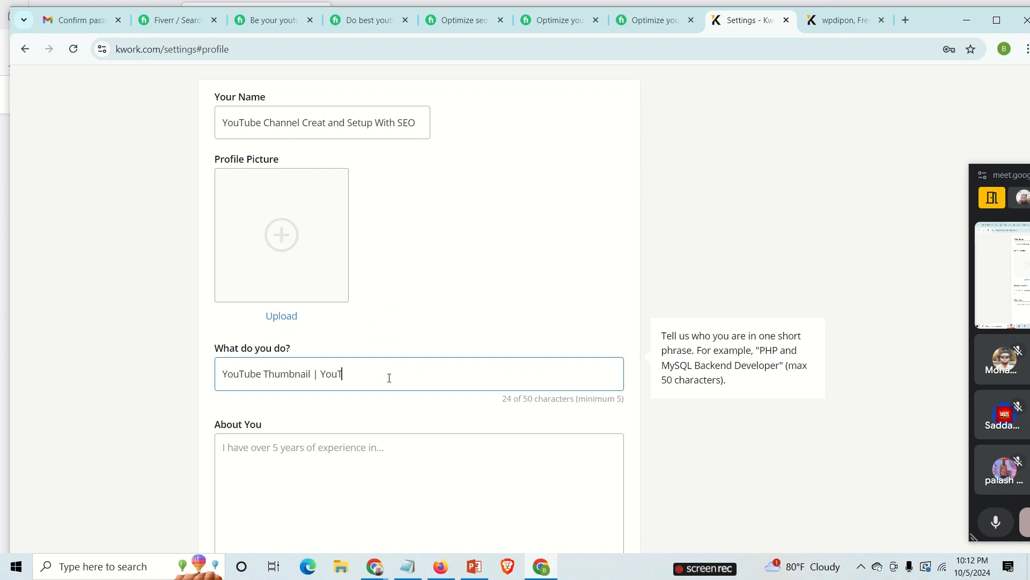
type("ube Channel ")
type("Creat")
type("e | U")
type("YouT")
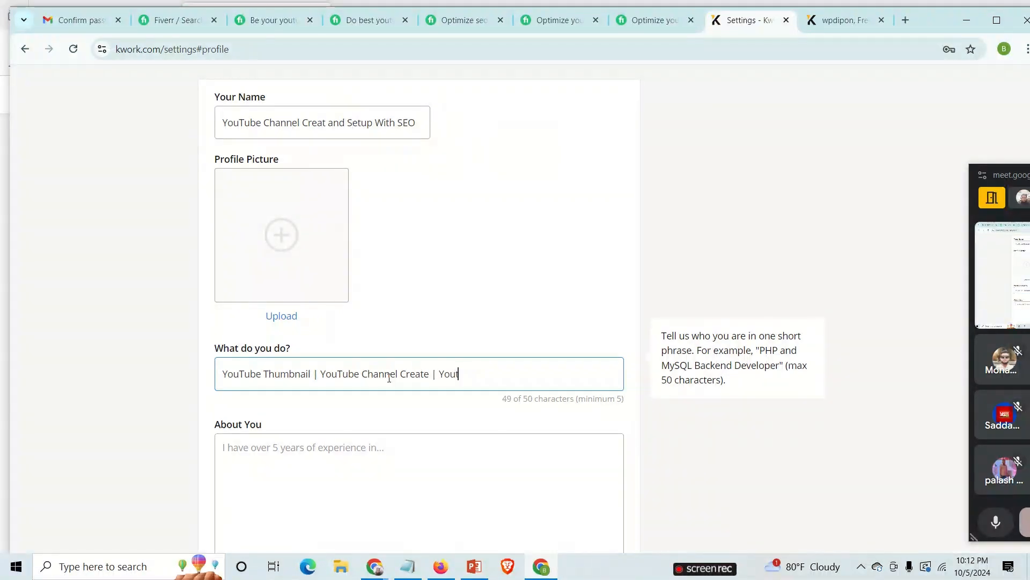
type("ube")
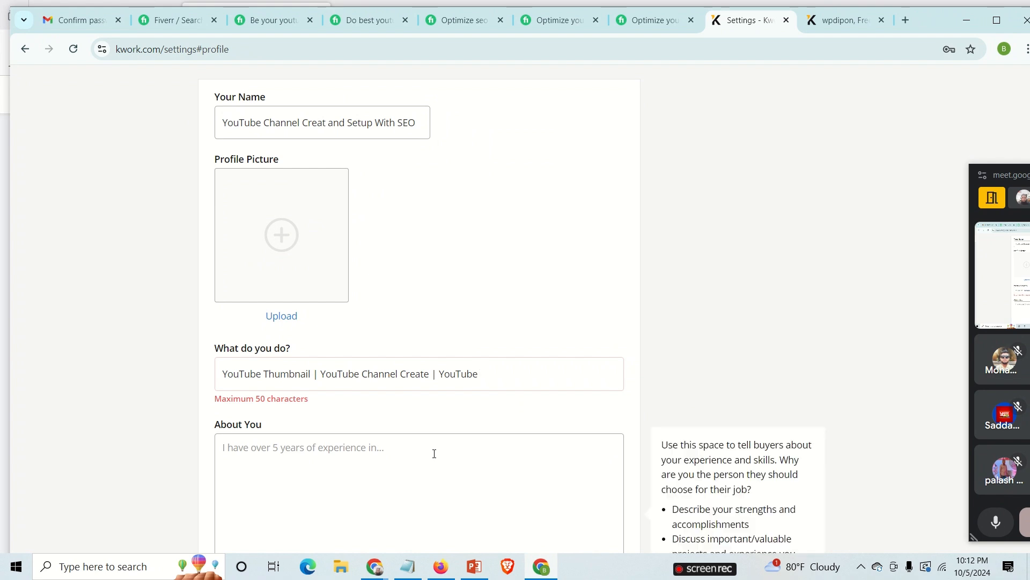
left_click_drag(479, 374, 435, 375)
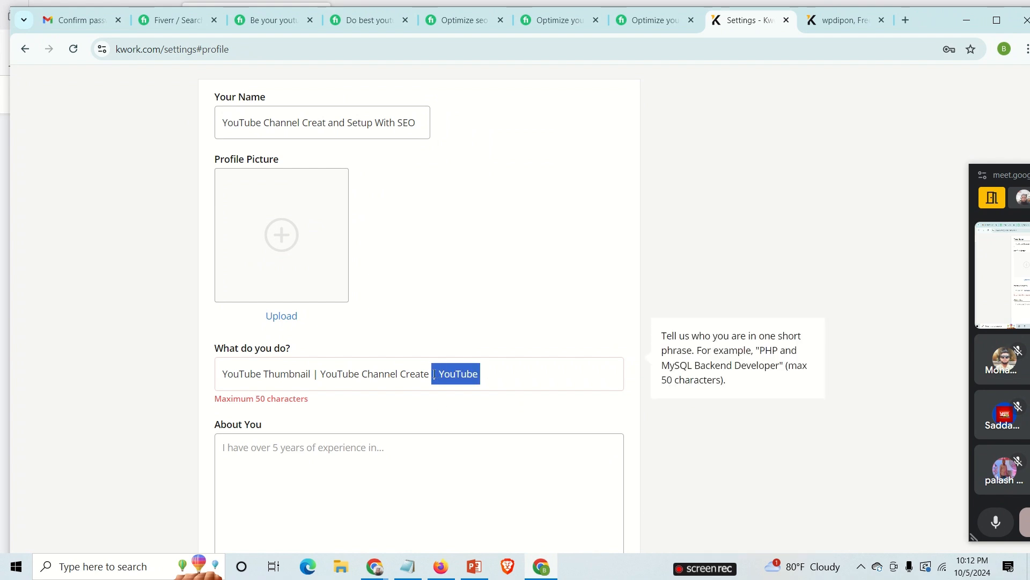
key("BackSpace")
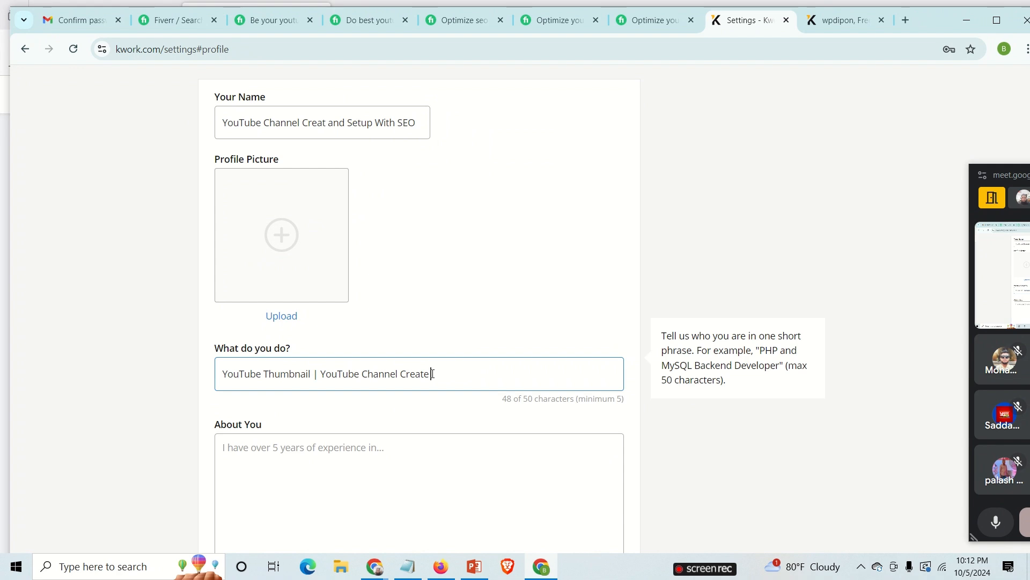
type("With SE")
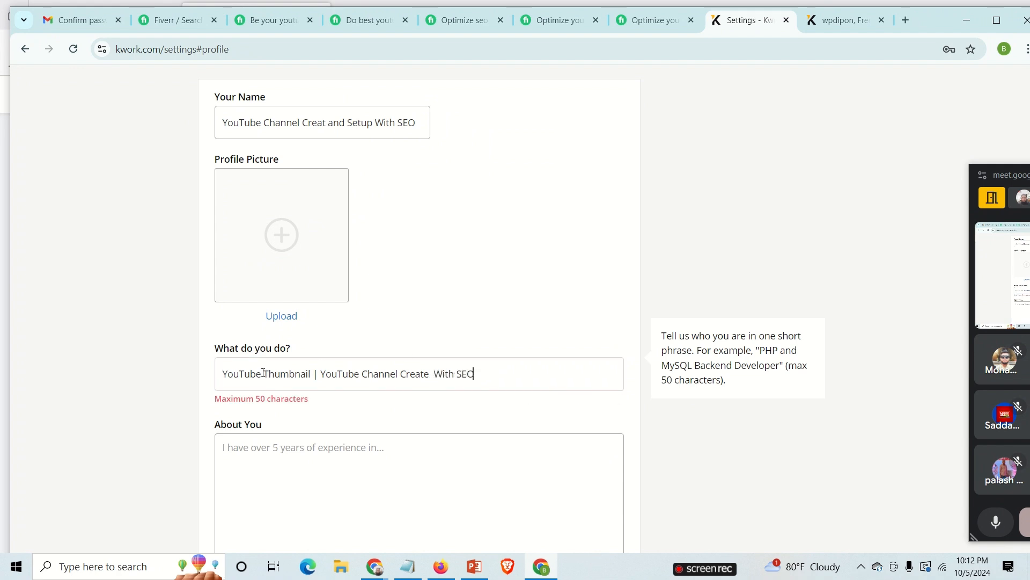
type("O")
Step: Remove the leading 'Thumbnail |' text and insert 'and Tumbnail Design' after 'Create'
left_click_drag(263, 372, 322, 372)
key("BackSpace")
key("BackSpace")
key("BackSpace")
key("BackSpace")
key("BackSpace")
key("BackSpace")
key("BackSpace")
key("BackSpace")
key("BackSpace")
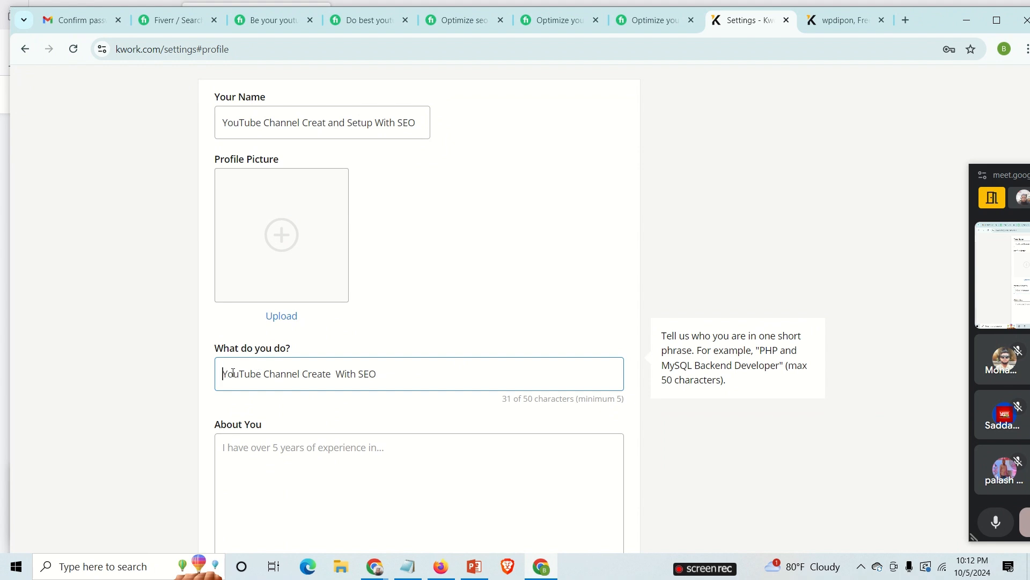
left_click(334, 374)
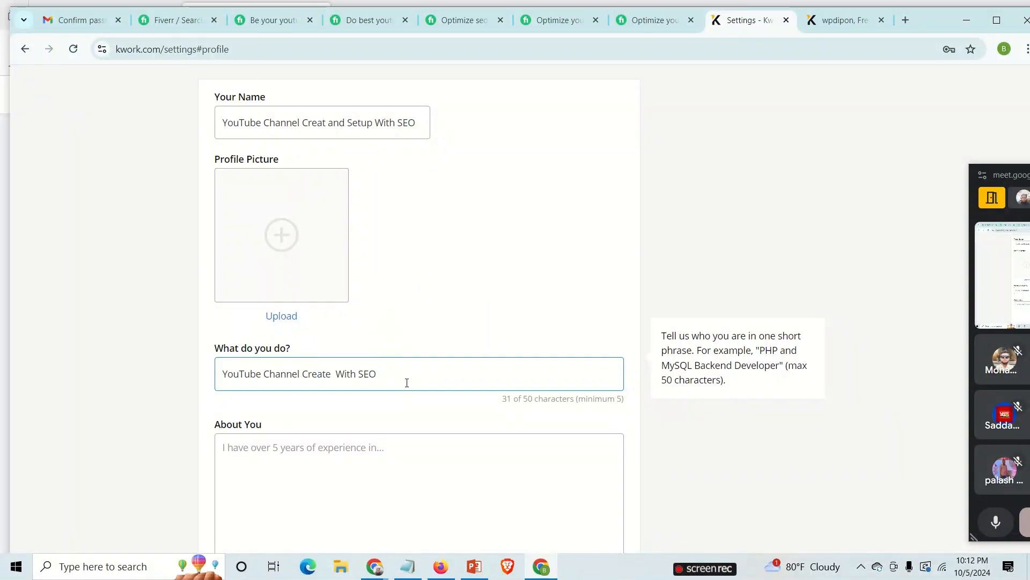
type("and Tub")
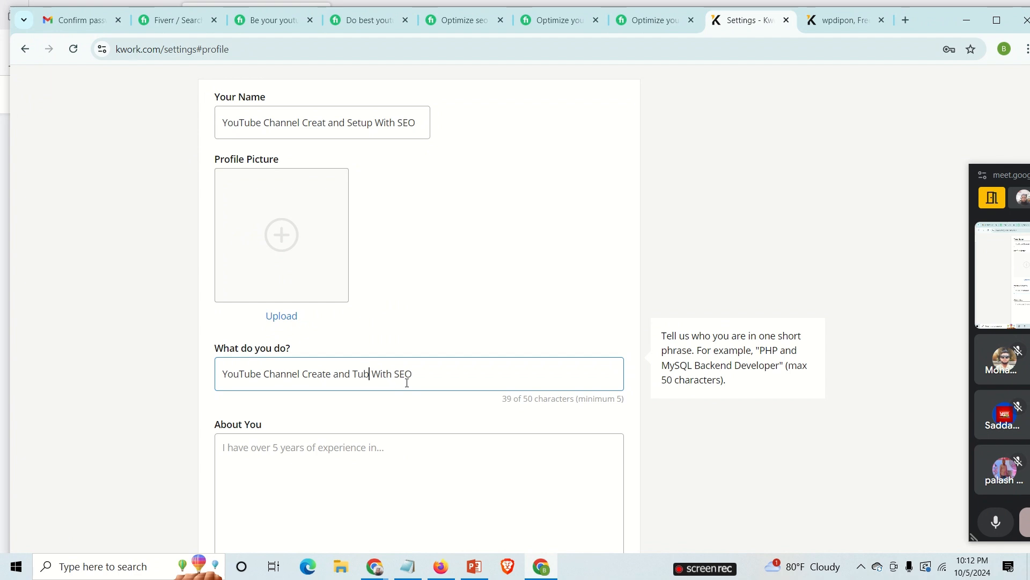
key("BackSpace")
type("mbnail Design")
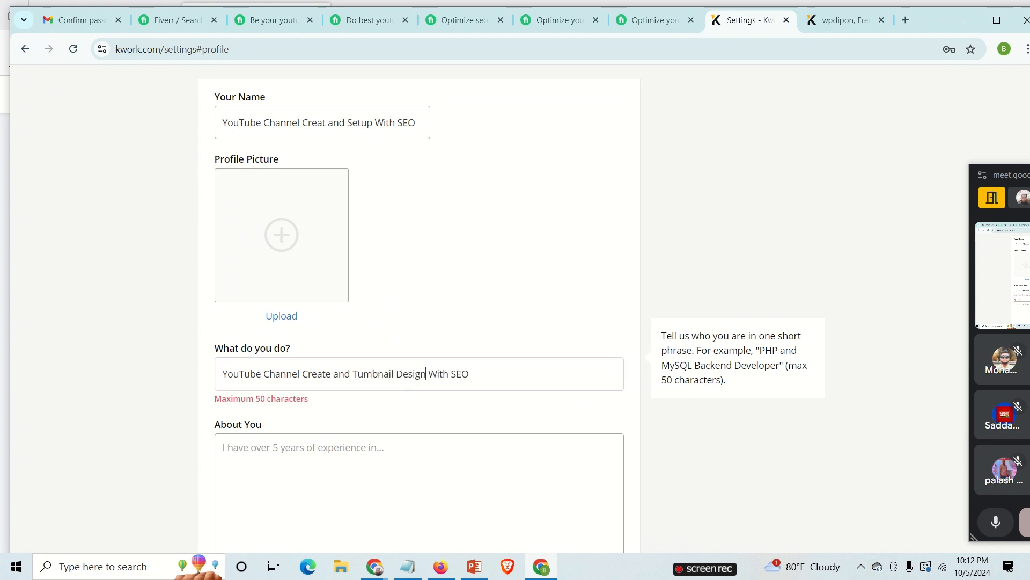
Step: Replace 'and' with '&' and 'With' with '|' so the line fits 50 characters
left_click(445, 376)
key("Right")
key("BackSpace")
key("BackSpace")
key("BackSpace")
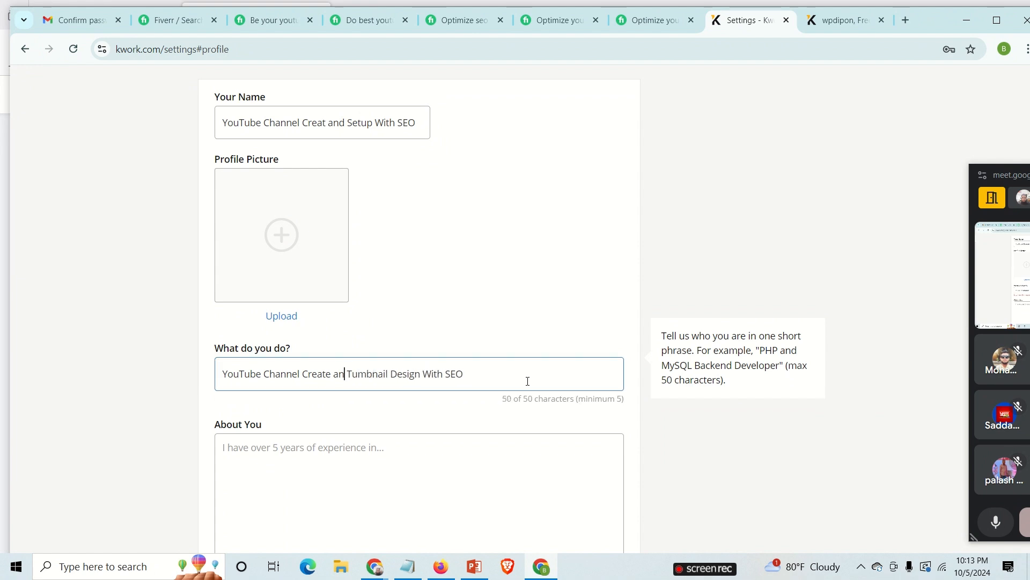
type("&")
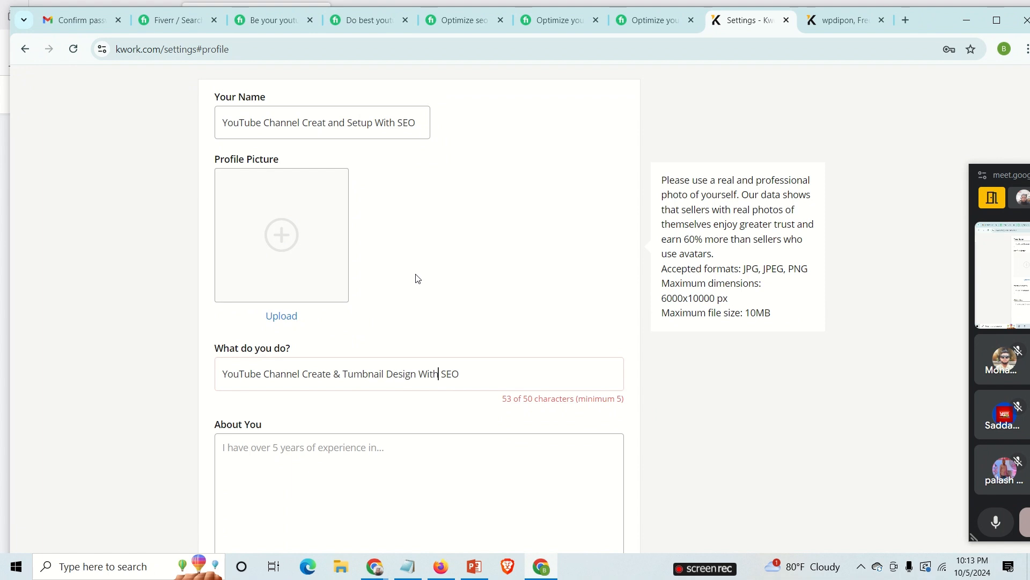
key("BackSpace")
key("BackSpace")
key("BackSpace")
key("BackSpace")
key("BackSpace")
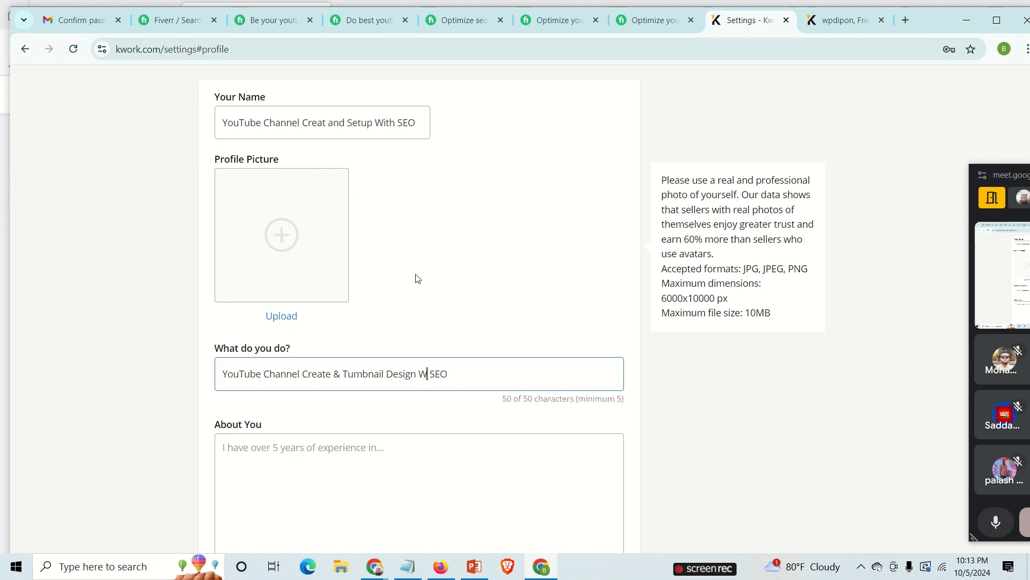
type("|")
left_click(430, 375)
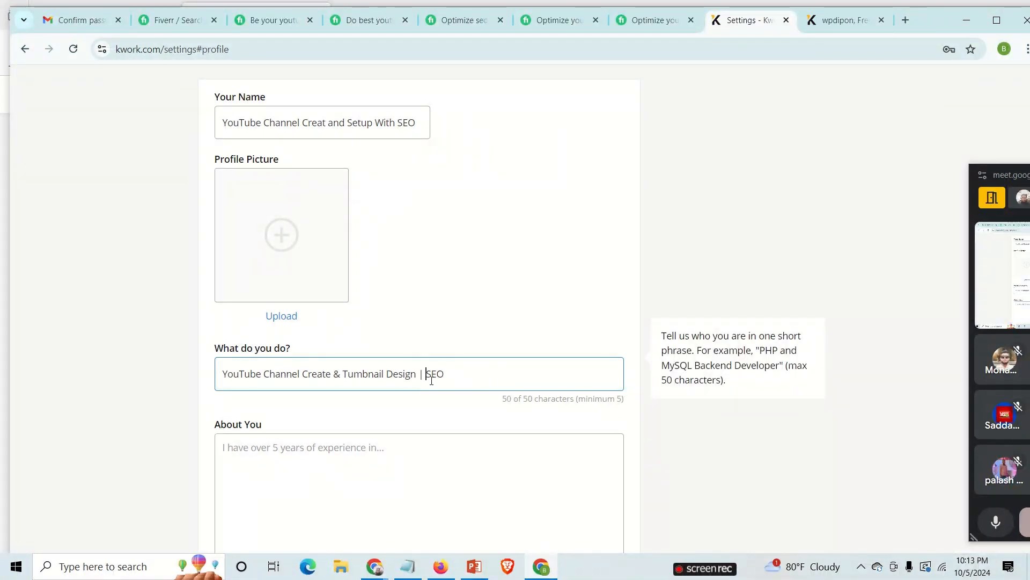
left_click(384, 465)
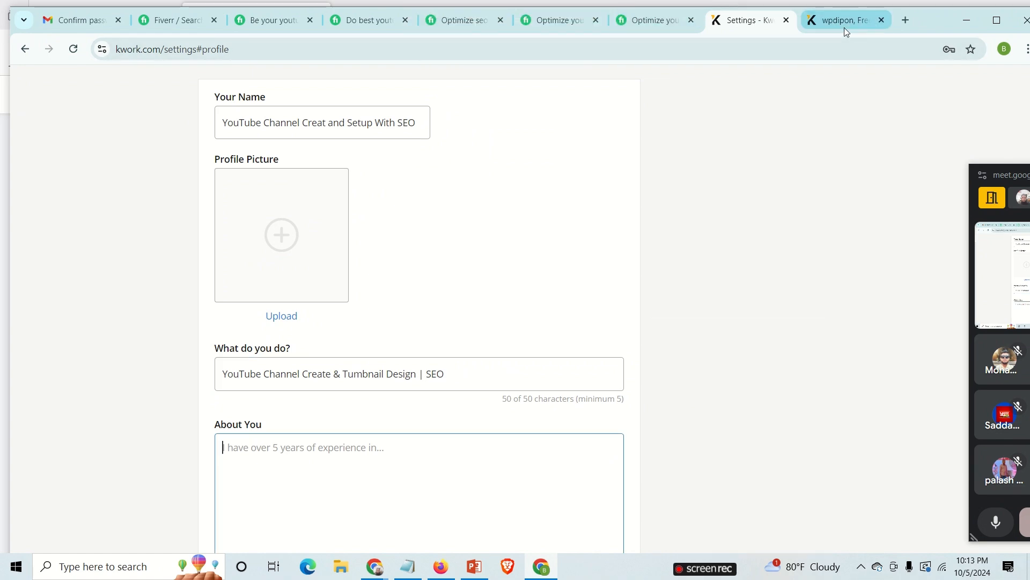
Step: Scroll through the Fiverr competitor's YouTube SEO gig page, then return to the Kwork seller's profile
mouse_move(844, 26)
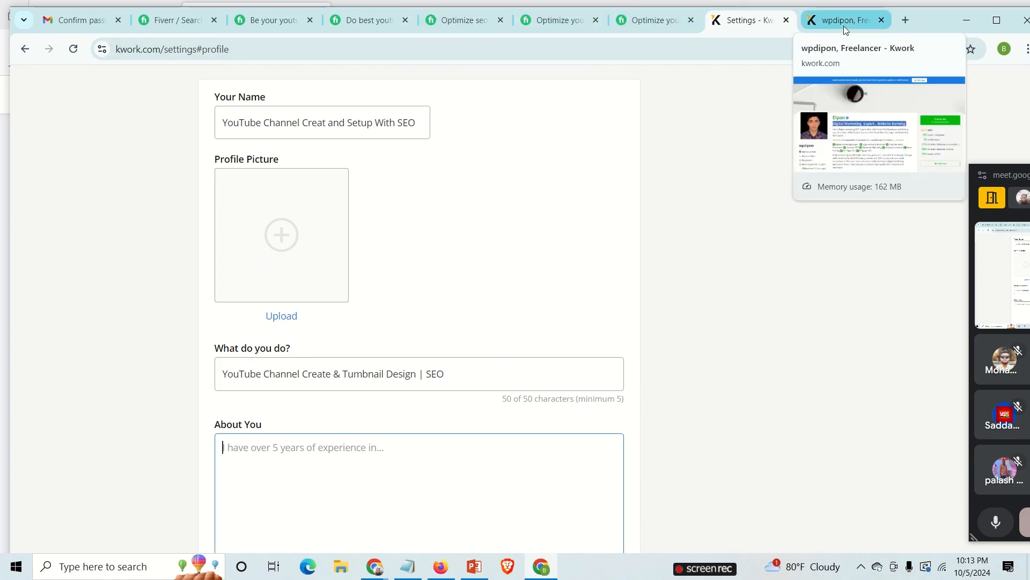
left_click(150, 19)
left_click(282, 19)
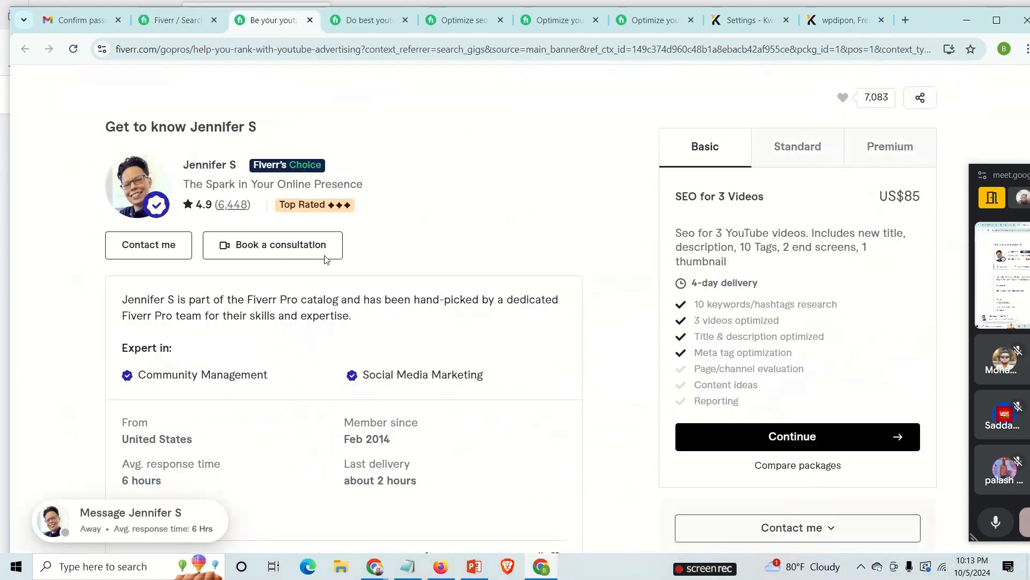
scroll(384, 341, "down", 6)
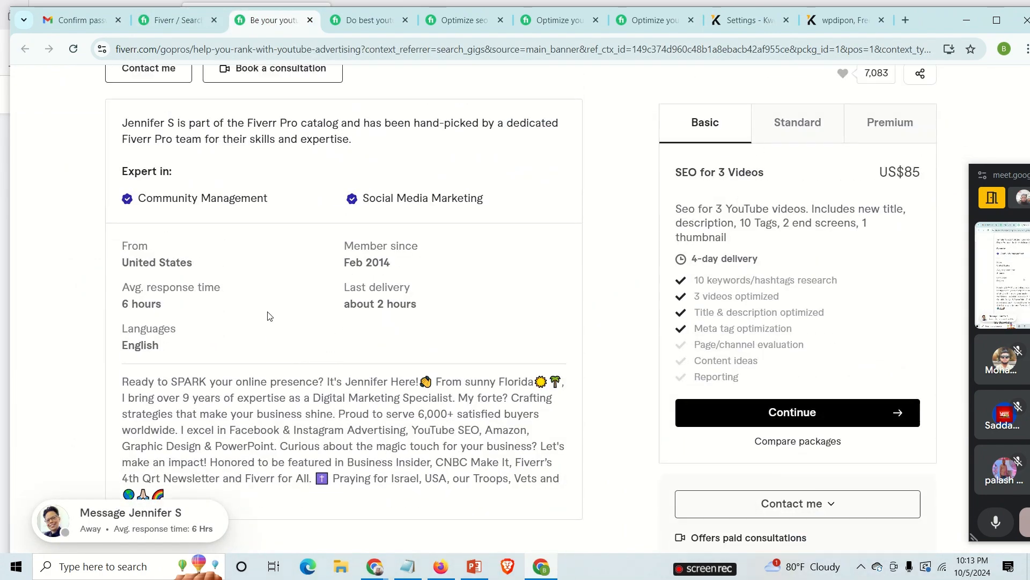
scroll(171, 252, "up", 8)
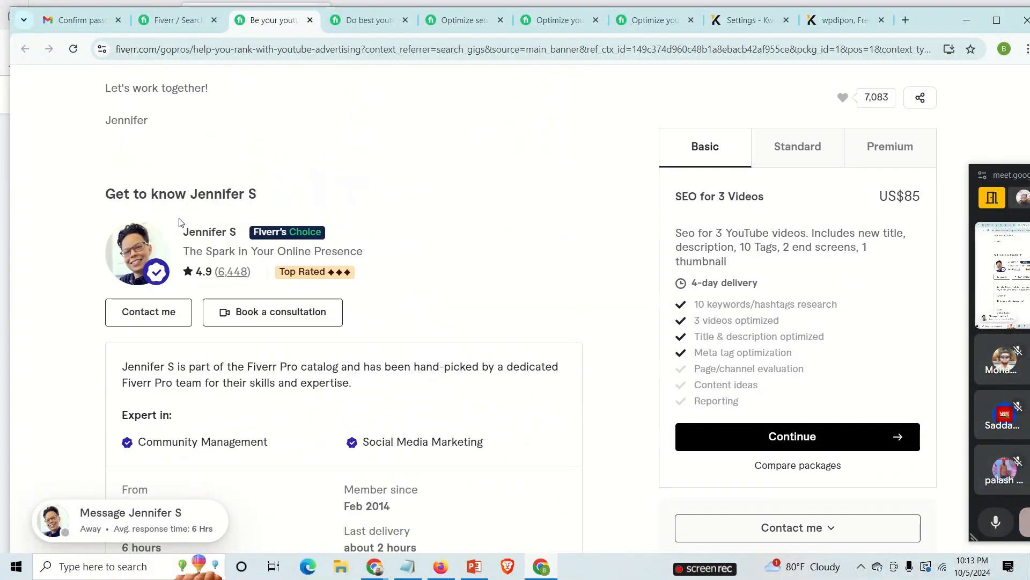
scroll(284, 316, "down", 8)
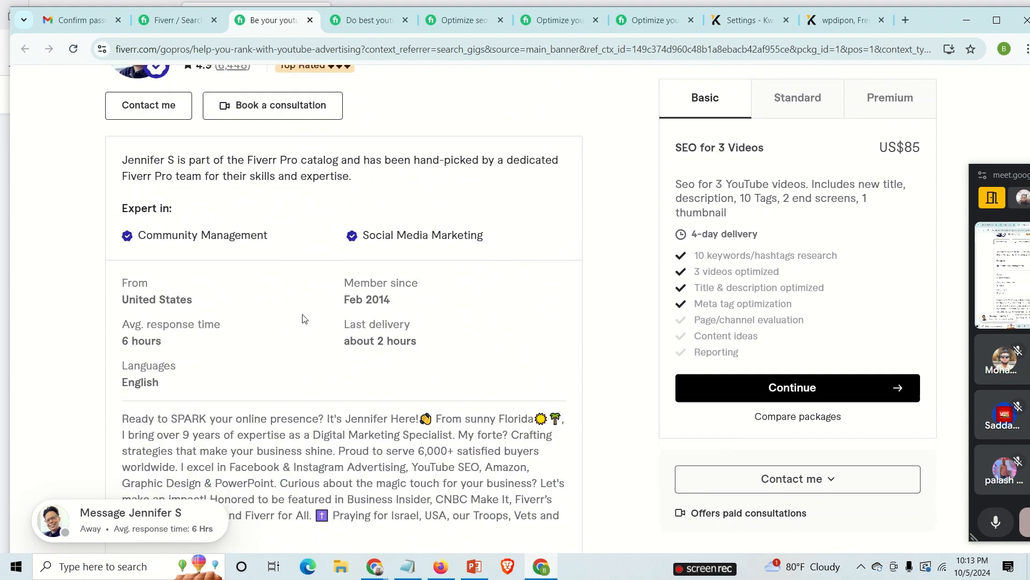
left_click(836, 24)
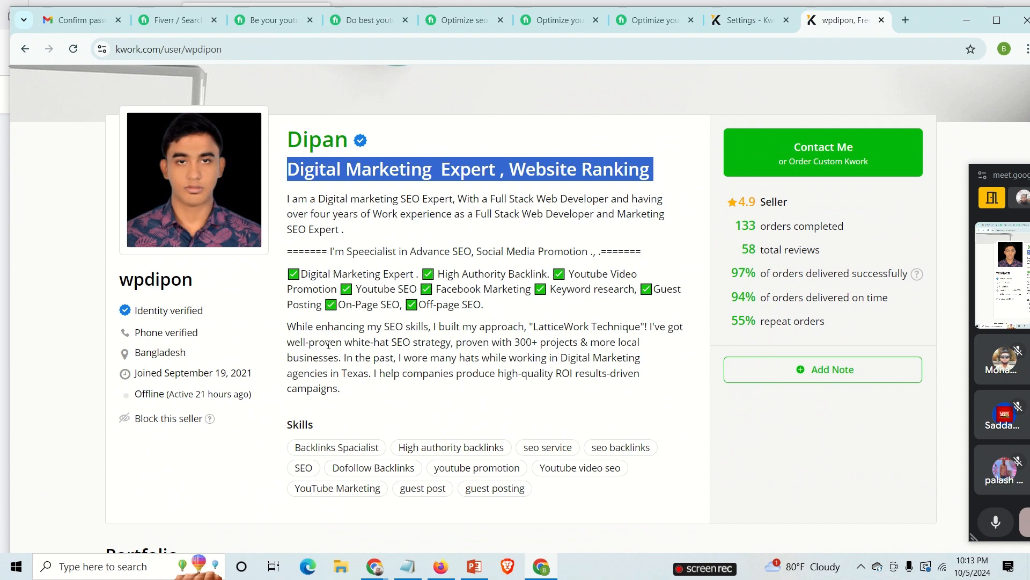
Step: Select the other seller's entire bio from end to start, then switch to ChatGPT
left_click_drag(289, 326, 451, 394)
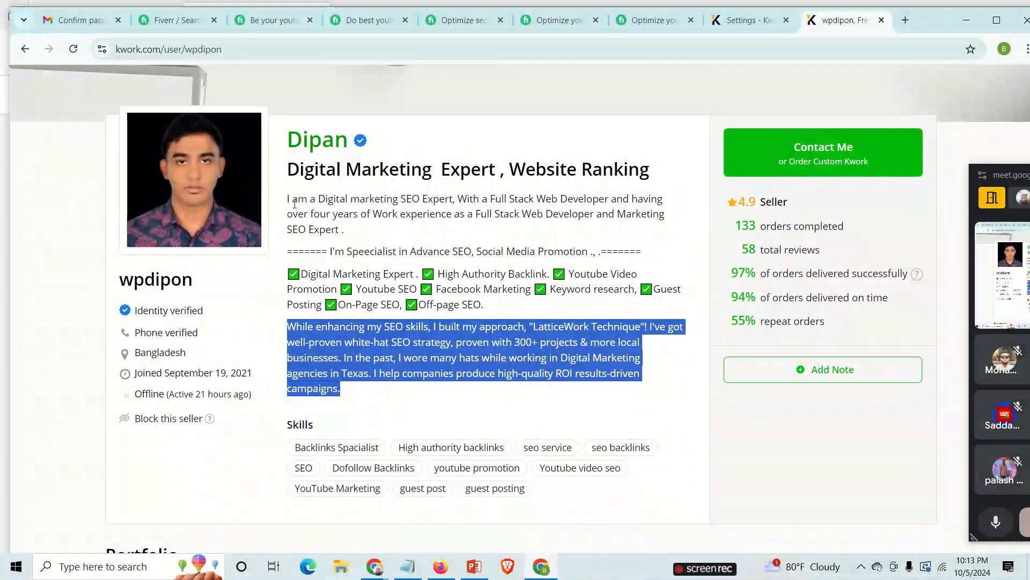
left_click_drag(288, 198, 437, 388)
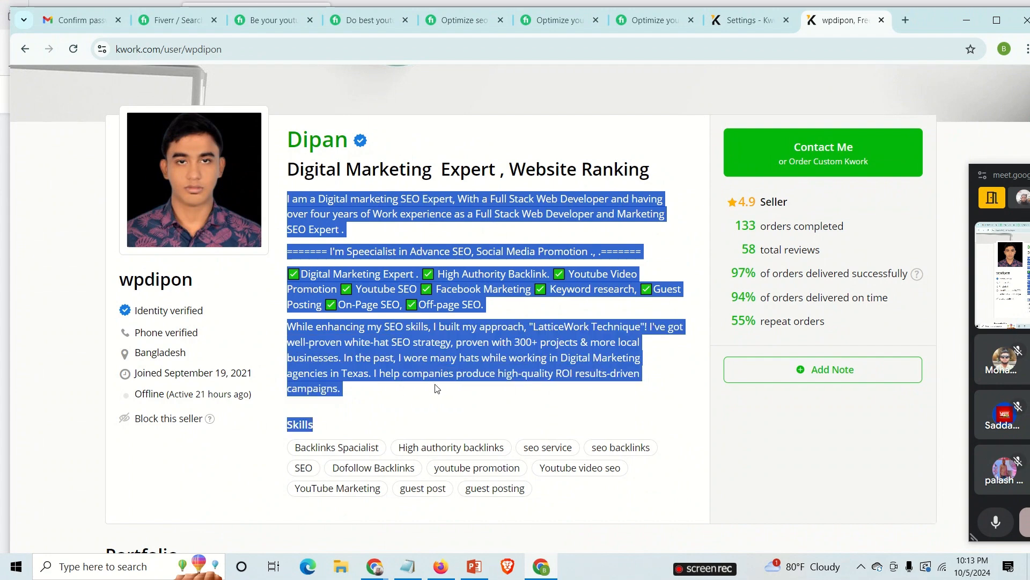
left_click(588, 172)
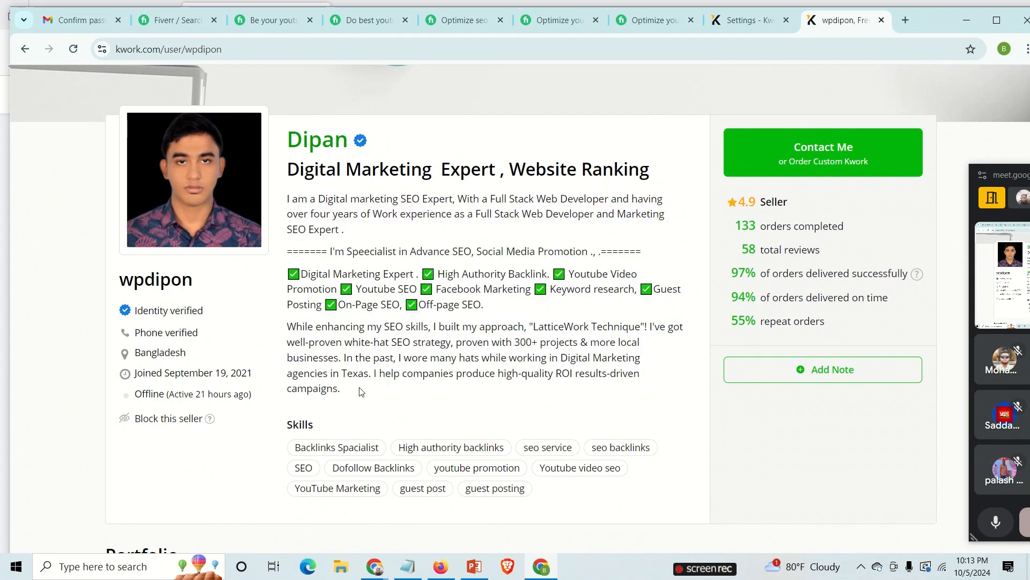
left_click_drag(362, 391, 284, 199)
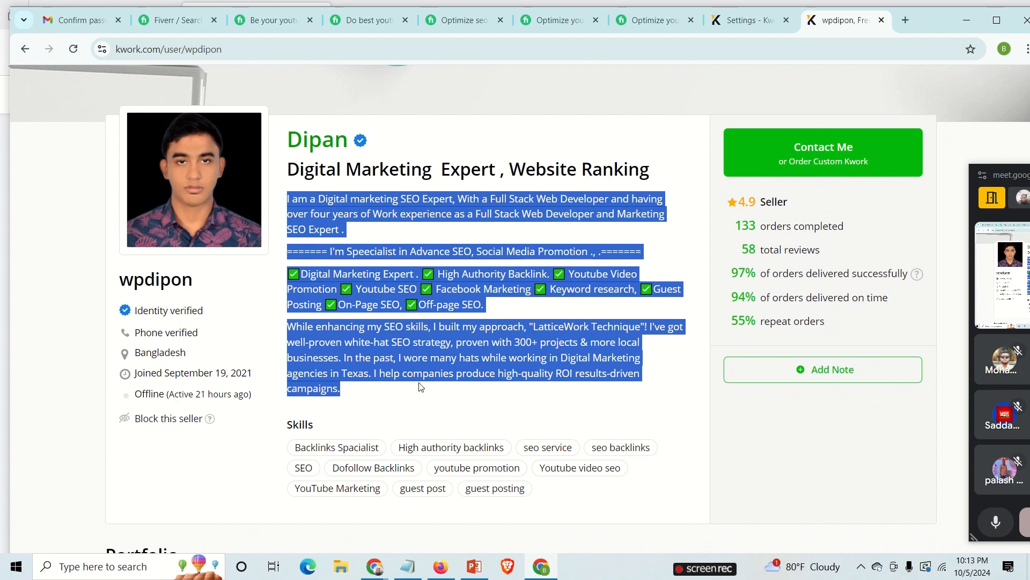
left_click(374, 566)
left_click(302, 501)
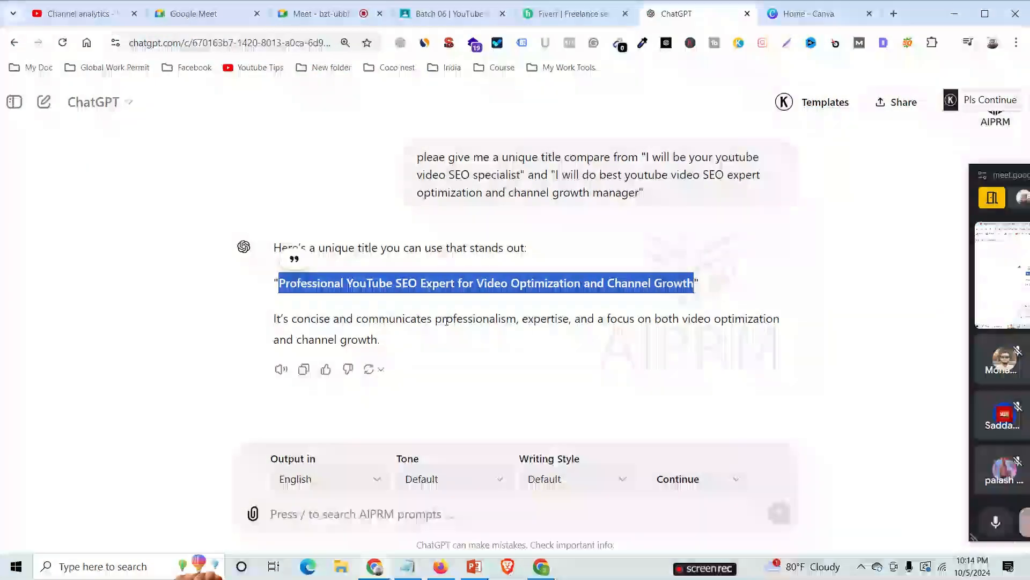
left_click(388, 503)
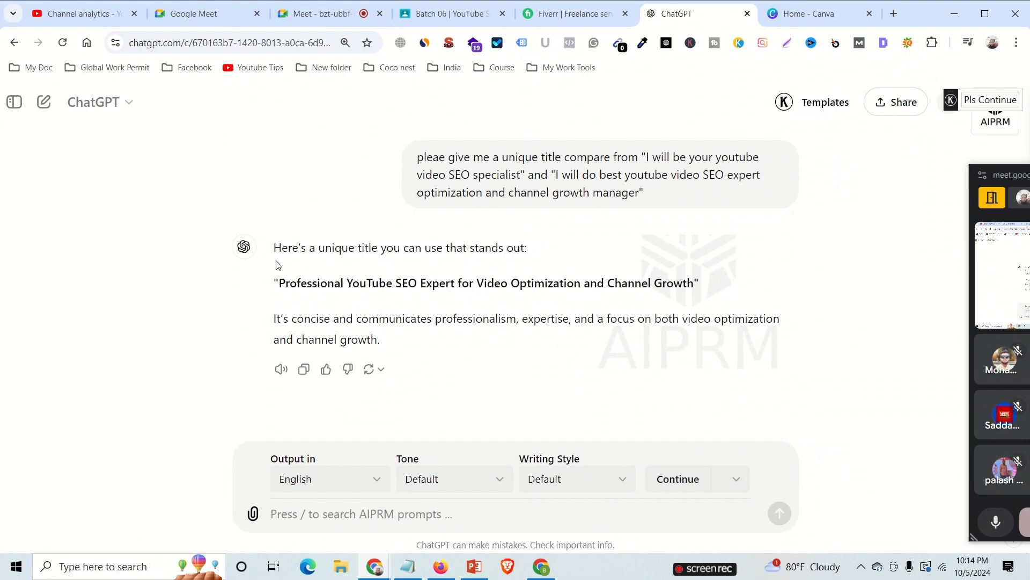
left_click_drag(420, 158, 558, 158)
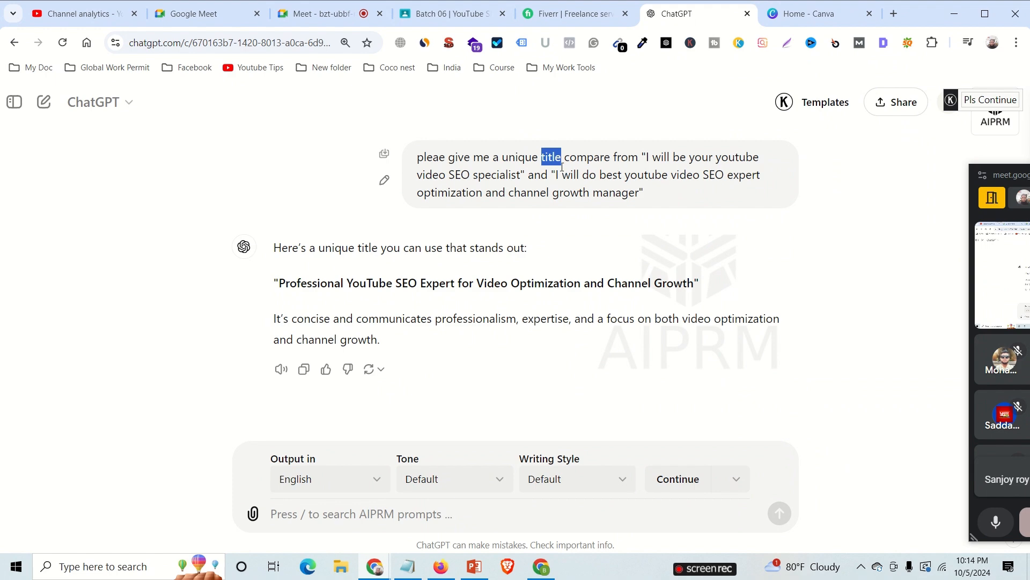
left_click_drag(643, 157, 657, 199)
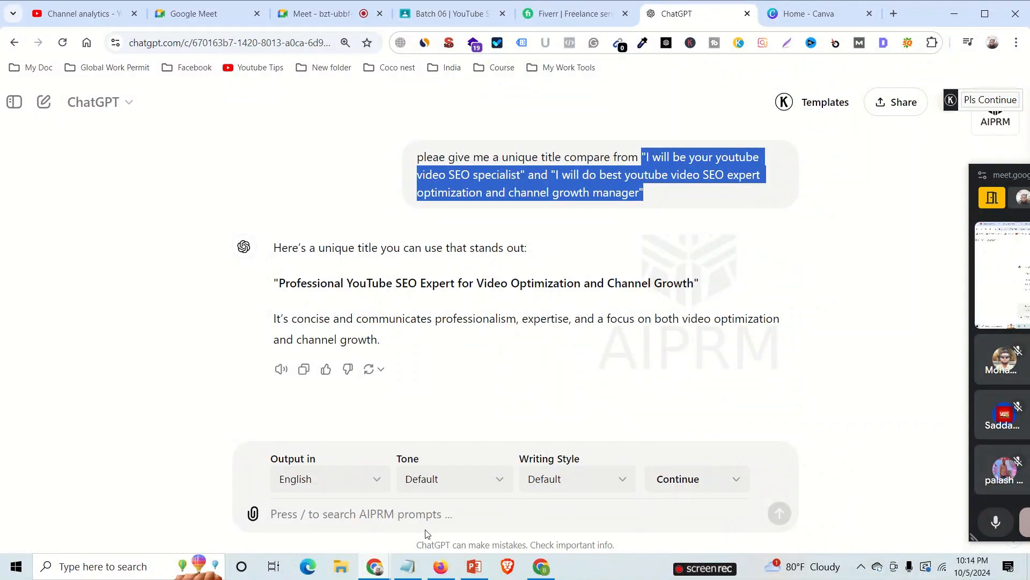
Step: Copy the selected competitor bio and paste it into About You, reaching 809 of 1200 characters
left_click(541, 568)
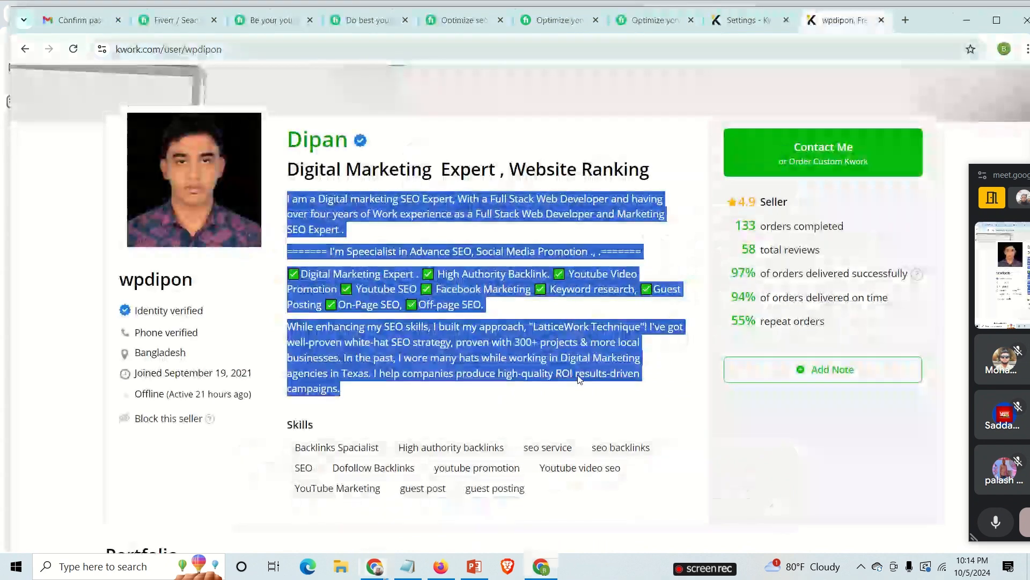
right_click(347, 211)
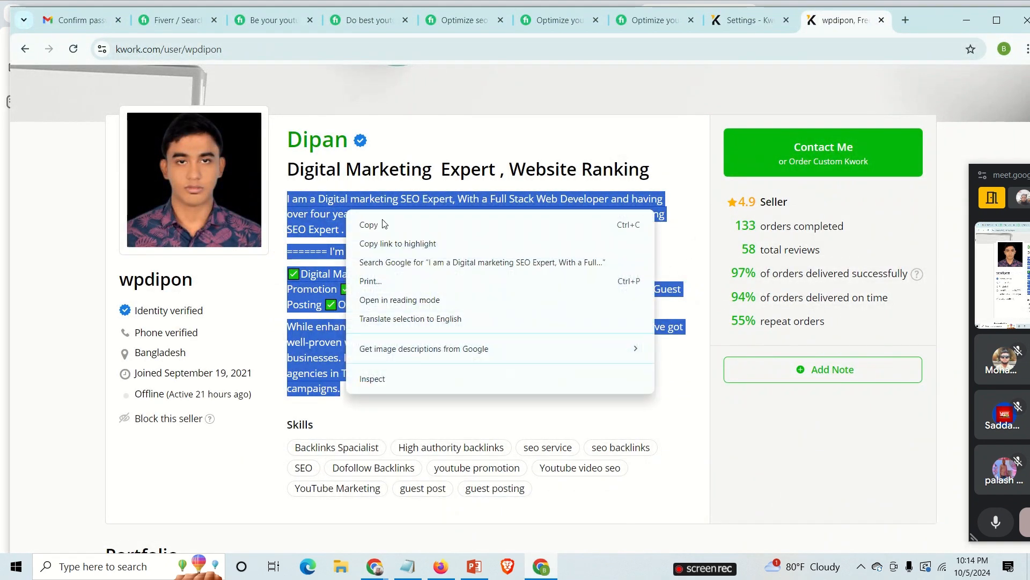
left_click(389, 225)
key("ctrl+shift+Tab")
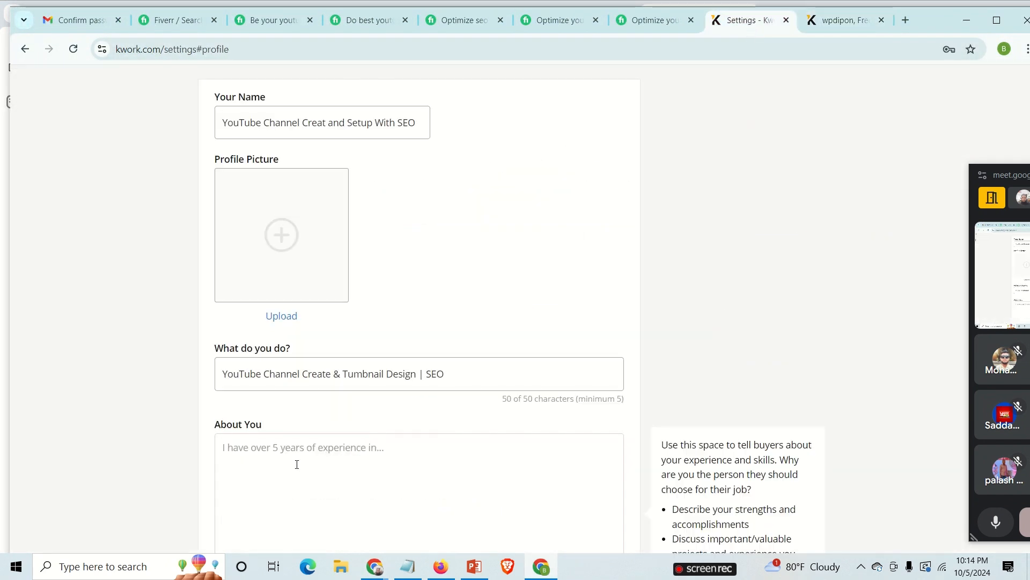
key("ctrl+v")
scroll(461, 444, "down", 1)
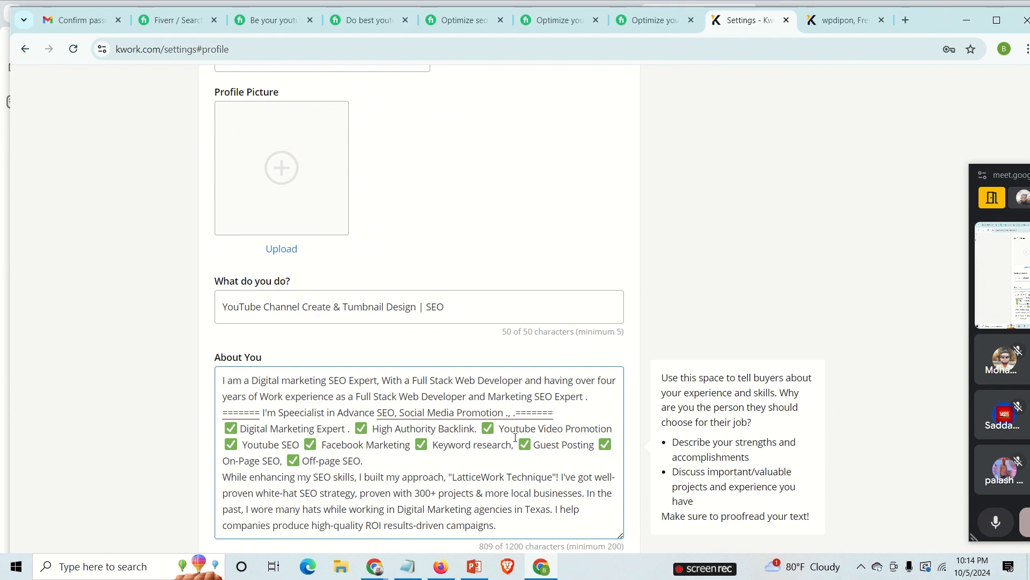
scroll(544, 413, "down", 2)
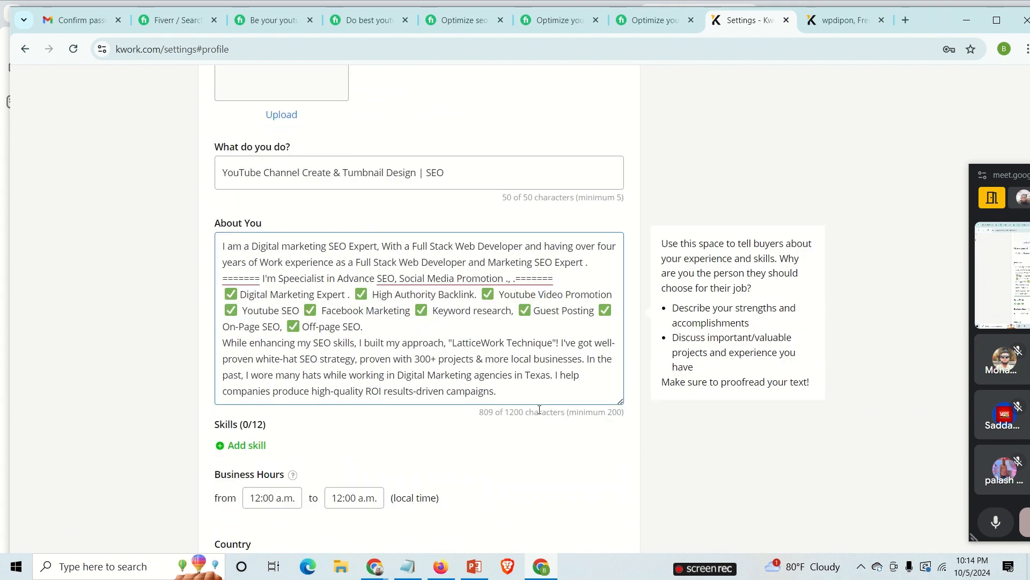
scroll(540, 408, "up", 1)
scroll(304, 450, "down", 2)
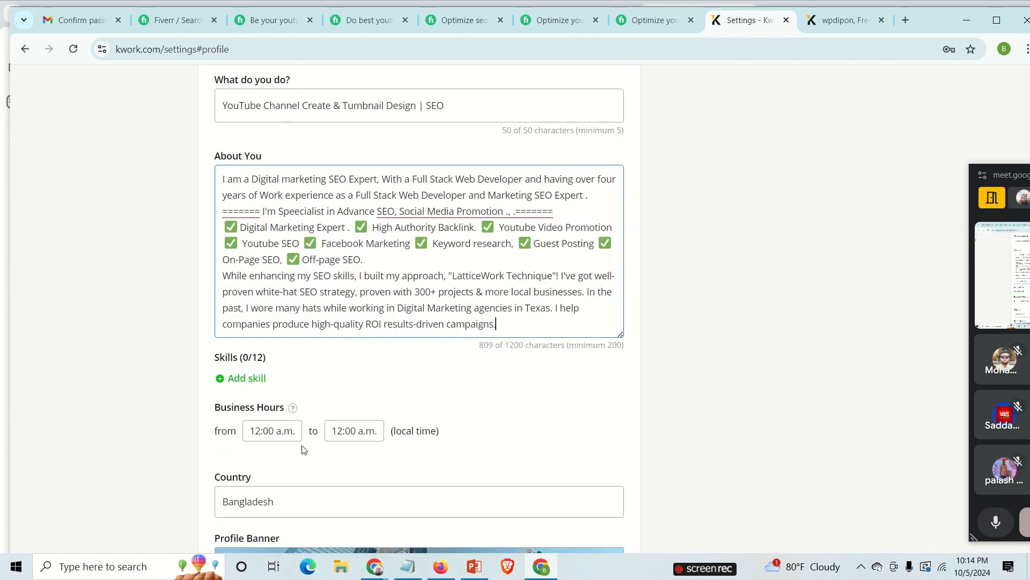
Step: Add 'Youtube seo' as a profile skill
left_click(246, 378)
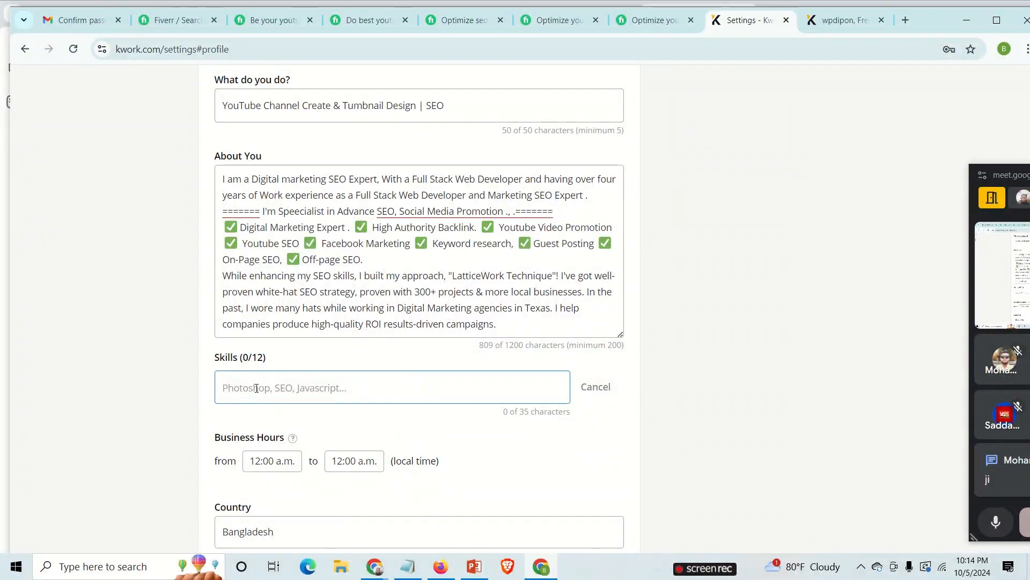
type("Youtube seo")
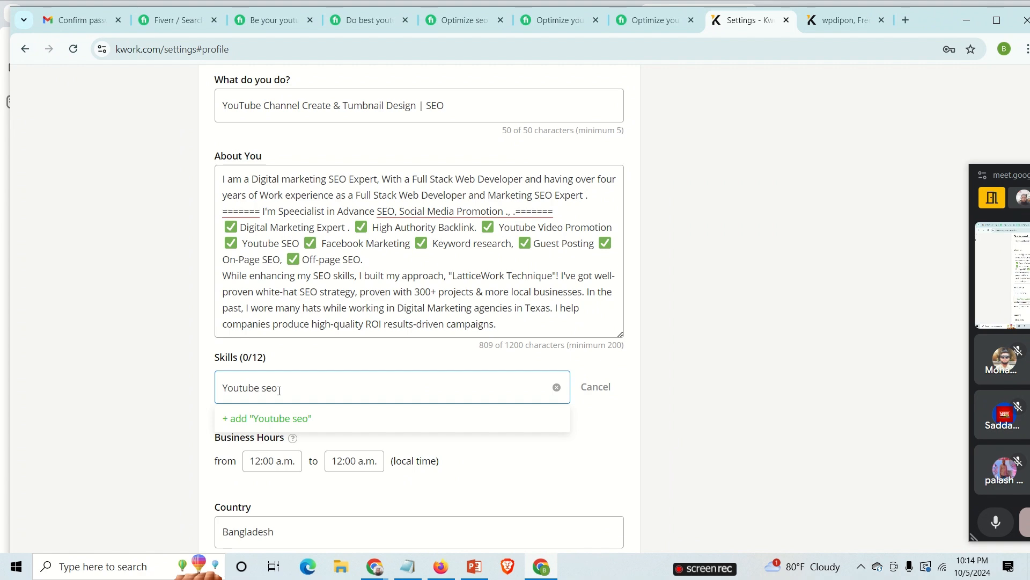
left_click(267, 419)
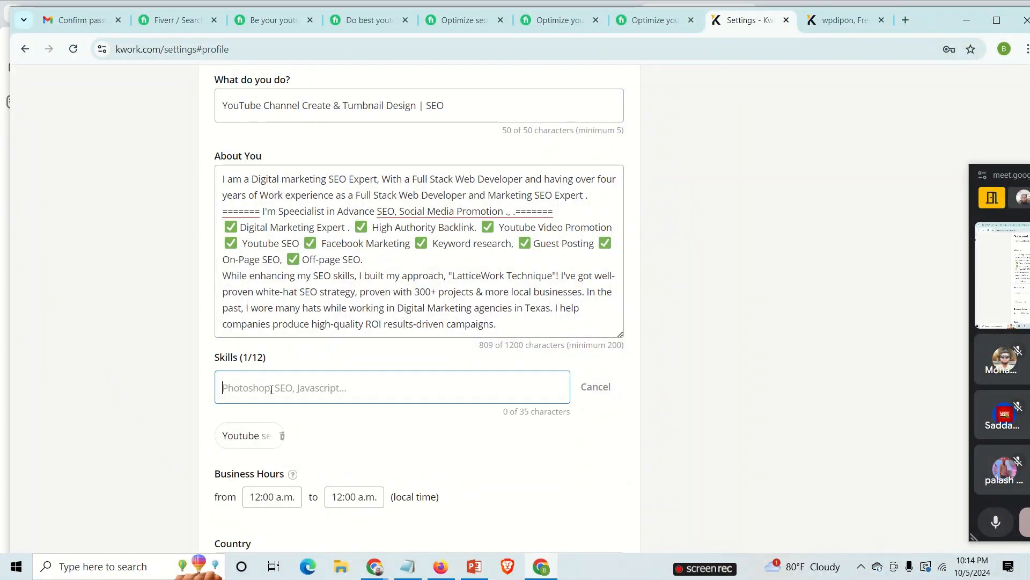
Step: Search 'Youtube channel' and pick 'YouTube channel management' as the second skill
type("You")
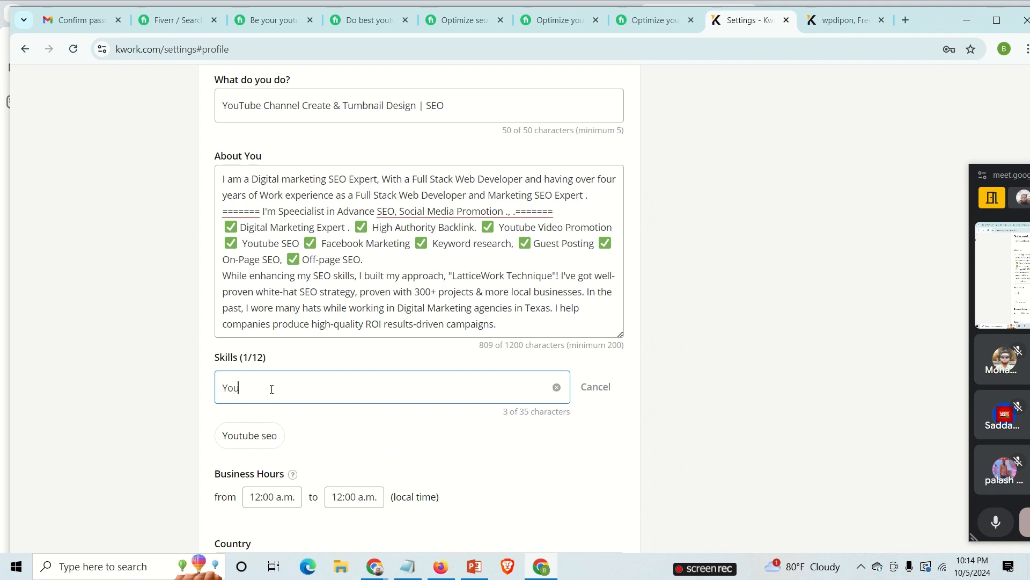
type("tube")
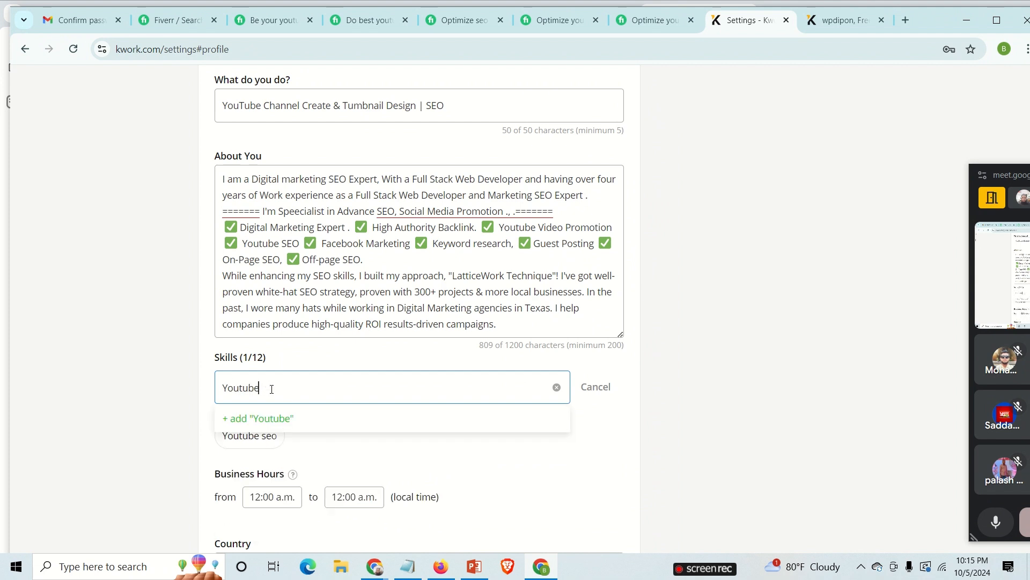
type("chann")
key("BackSpace")
key("BackSpace")
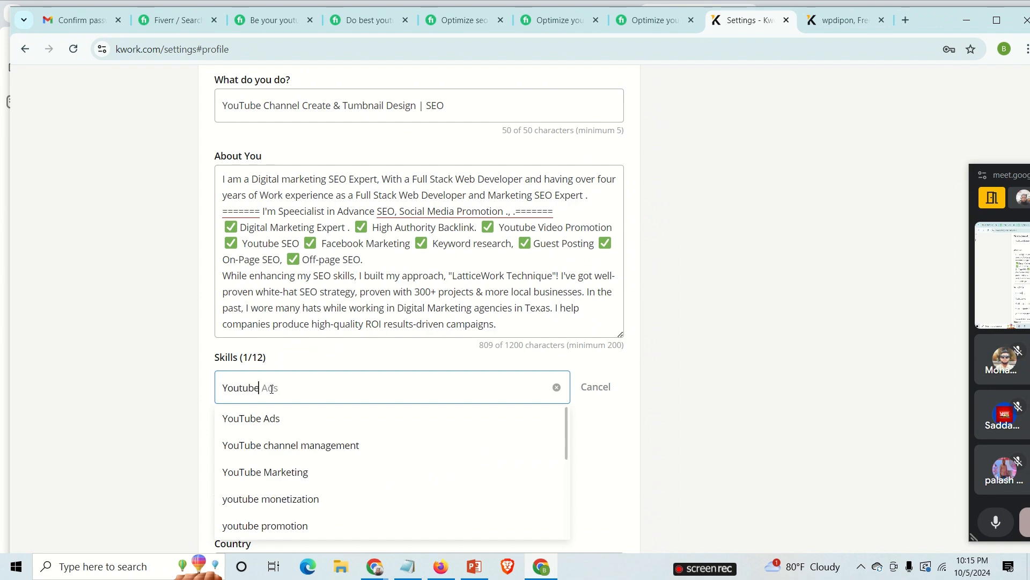
type("Ads")
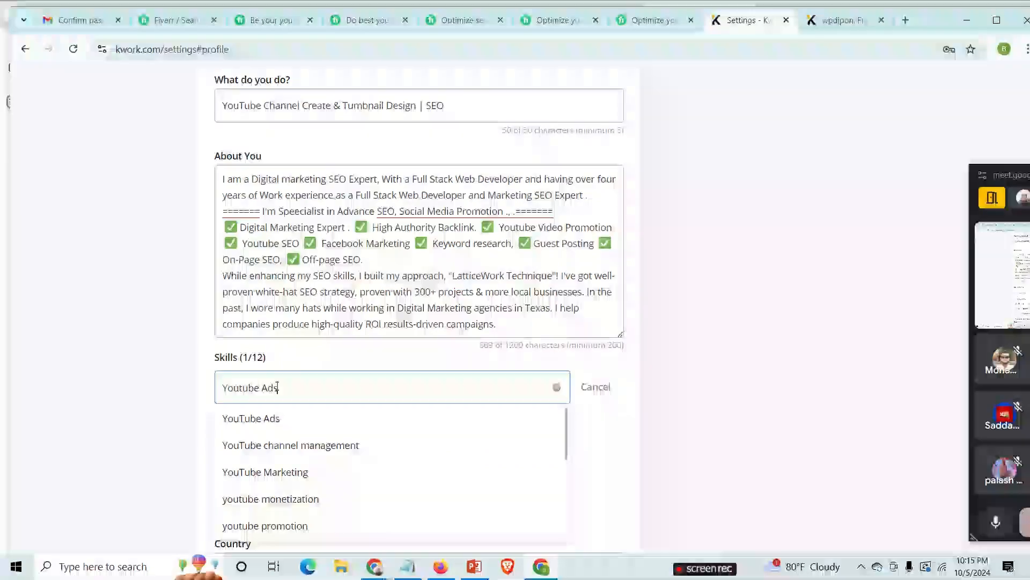
key("BackSpace")
key("BackSpace")
key("BackSpace")
key("BackSpace")
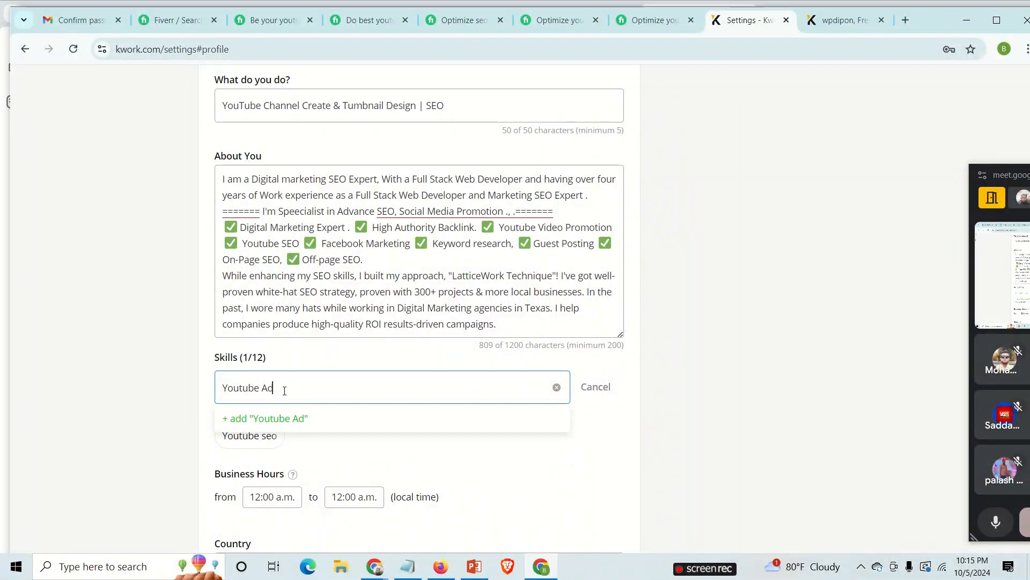
type("channe")
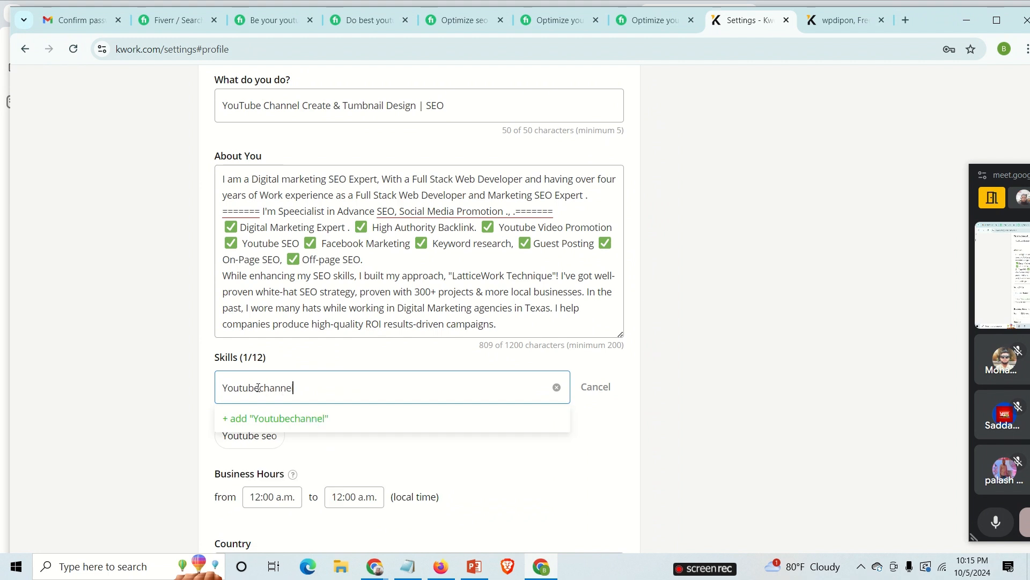
type("l")
left_click(260, 387)
left_click(317, 419)
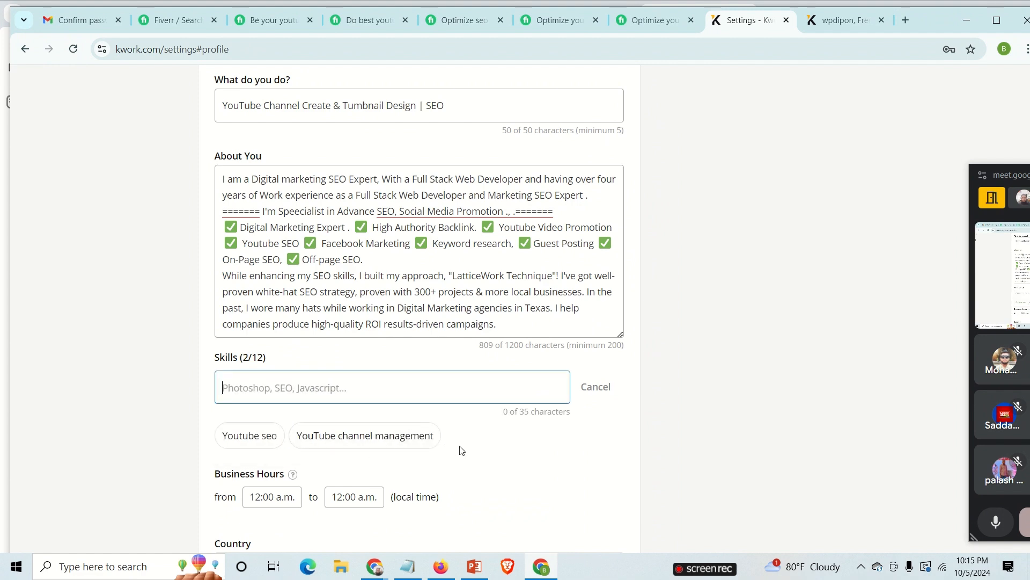
left_click_drag(525, 411, 571, 413)
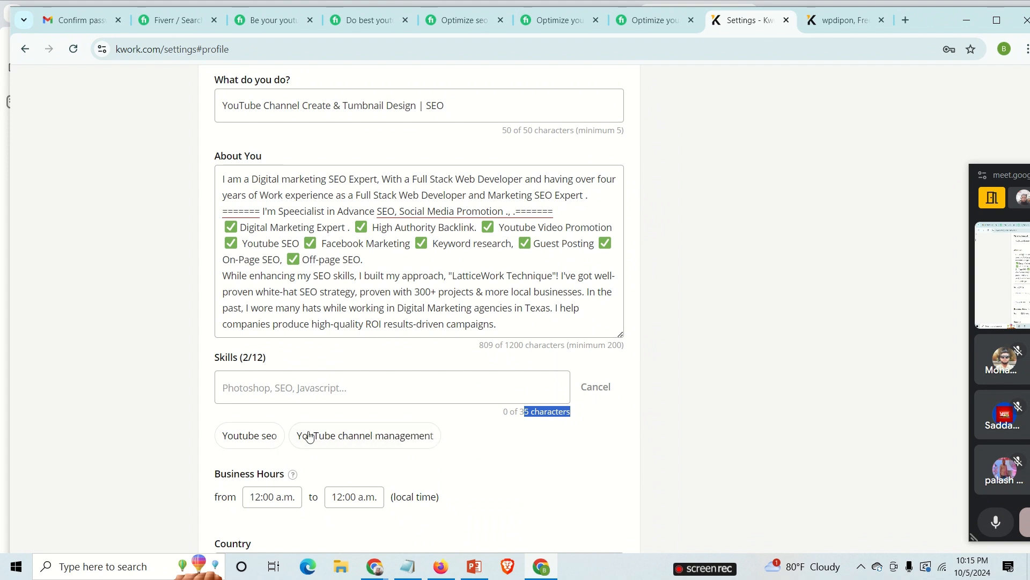
scroll(416, 453, "down", 1)
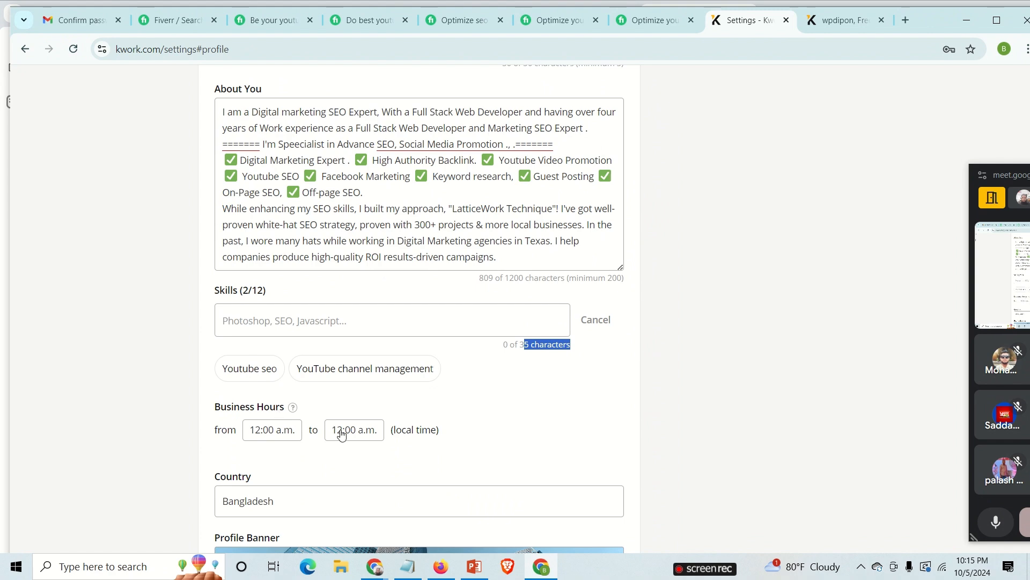
scroll(426, 454, "down", 2)
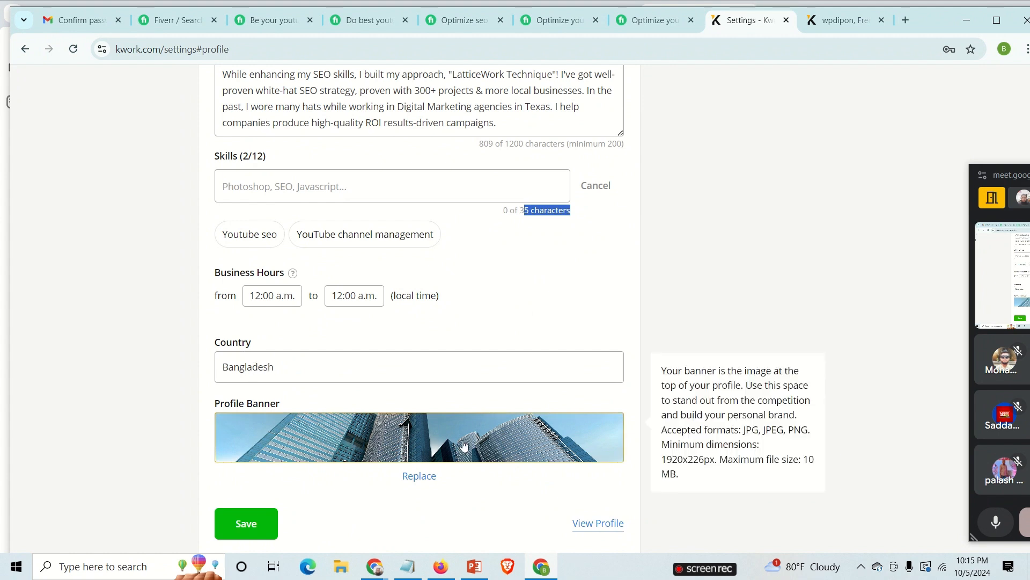
mouse_move(419, 443)
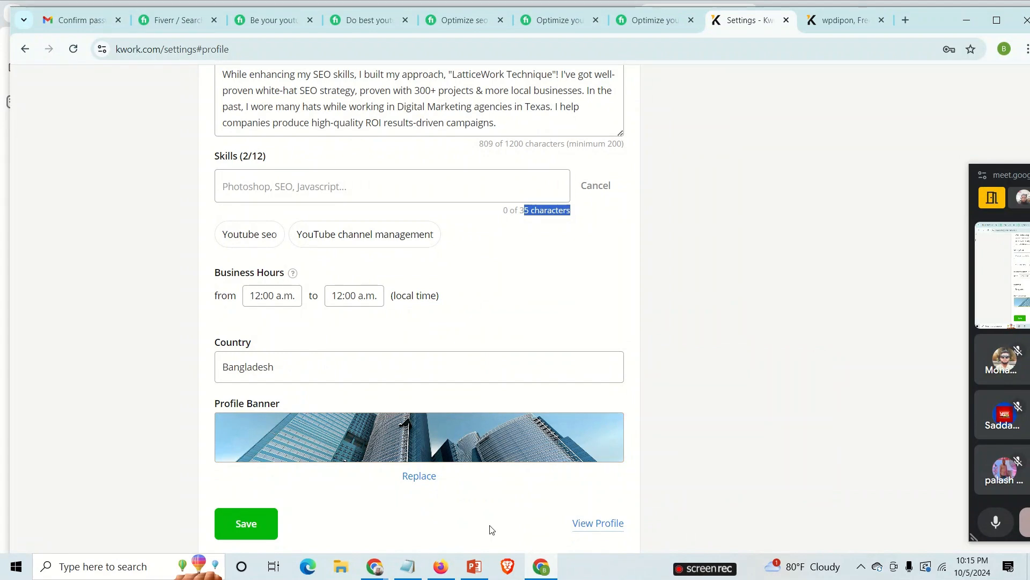
Step: Create a blank 1920 × 226 px custom-size design in Canva, then go back to Kwork
mouse_move(377, 570)
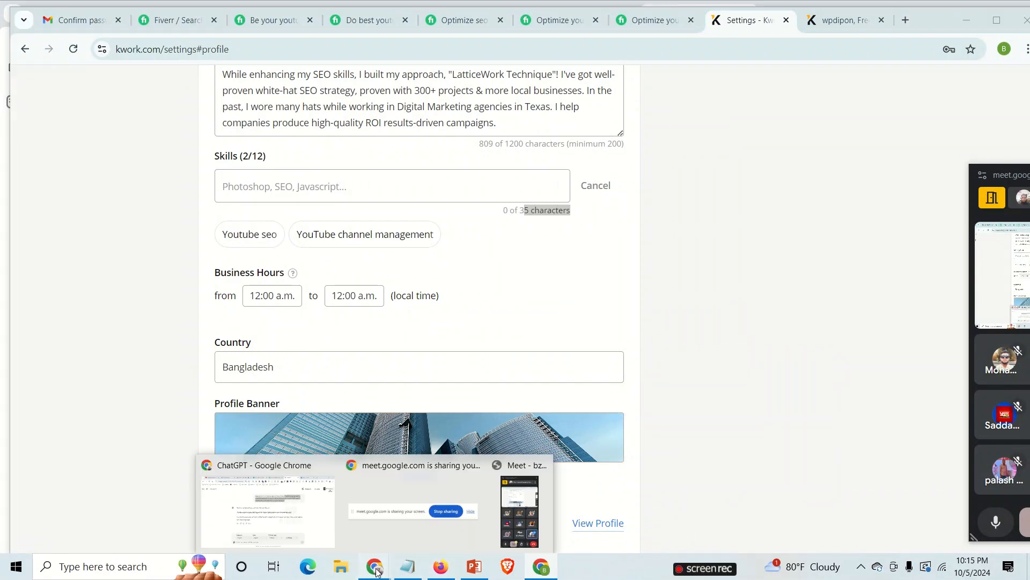
left_click(257, 499)
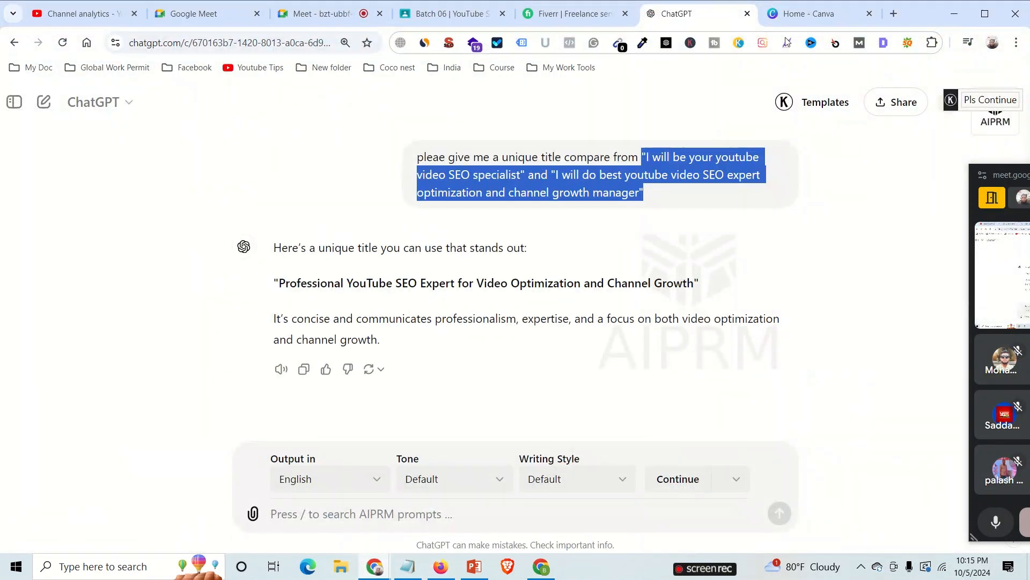
left_click(807, 15)
left_click(115, 140)
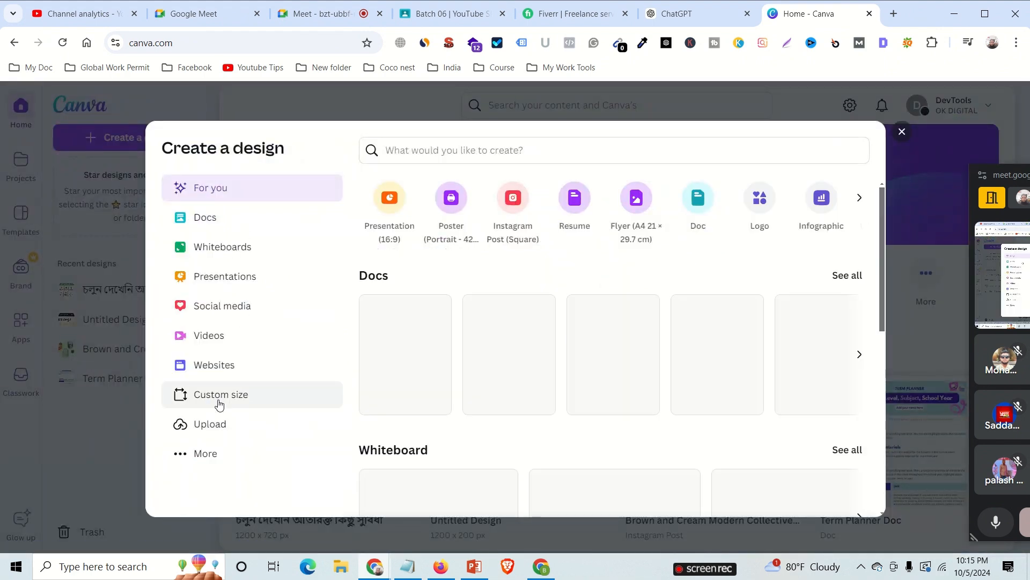
left_click(232, 395)
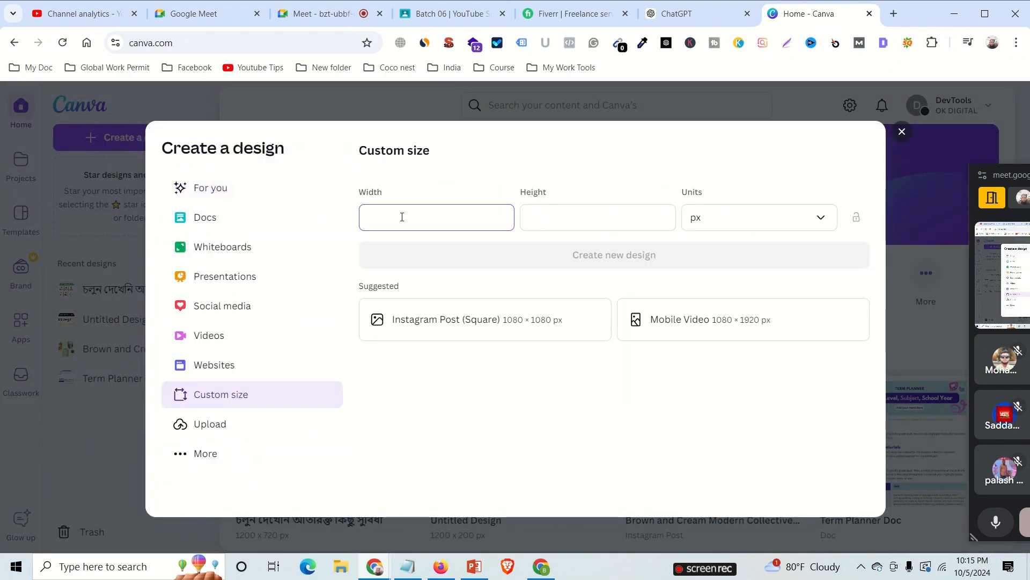
type("1920")
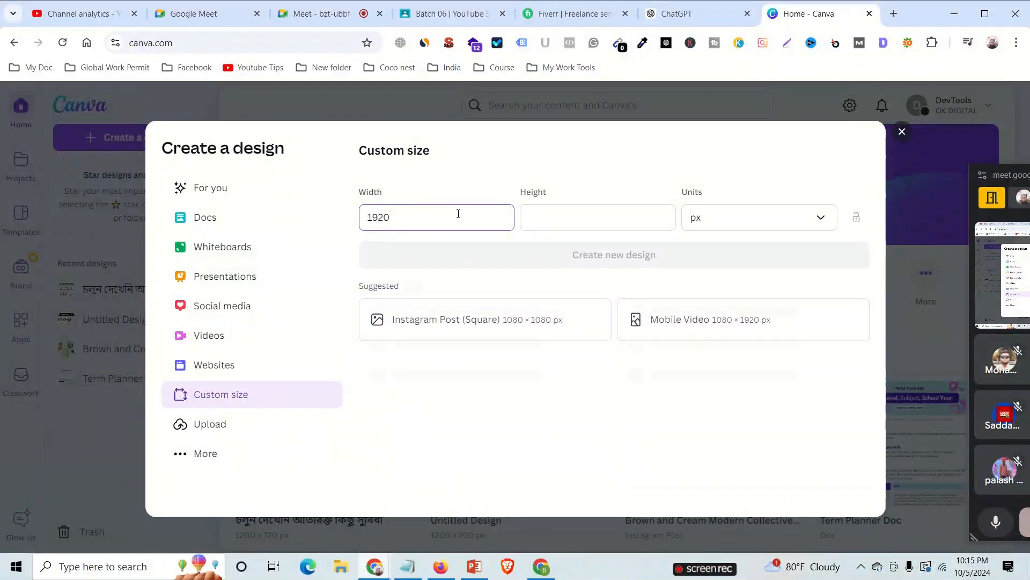
left_click(566, 216)
type("226")
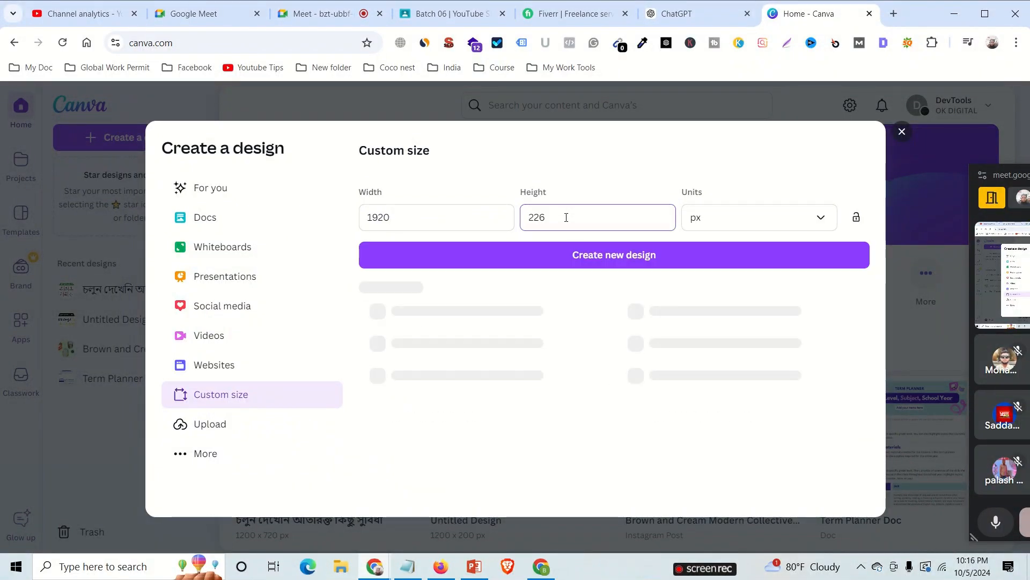
left_click(578, 256)
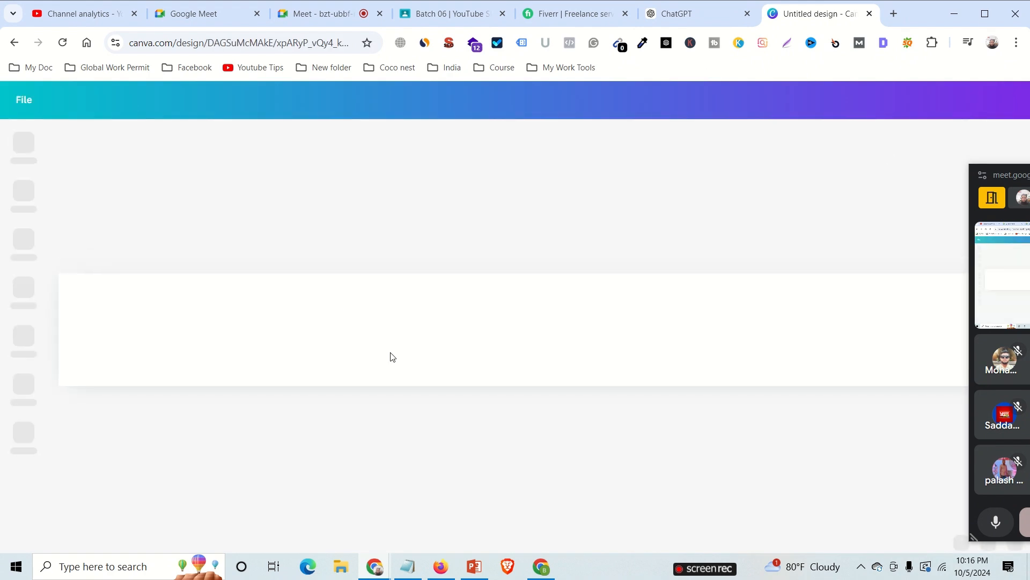
left_click(540, 568)
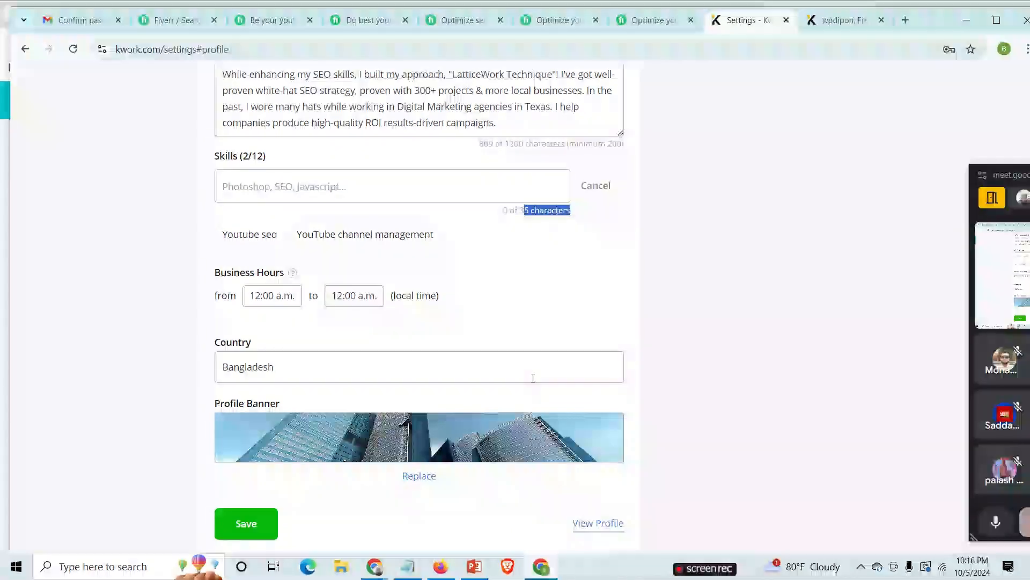
Step: Start replacing the Kwork profile banner, but close the file picker without choosing a file
mouse_move(413, 472)
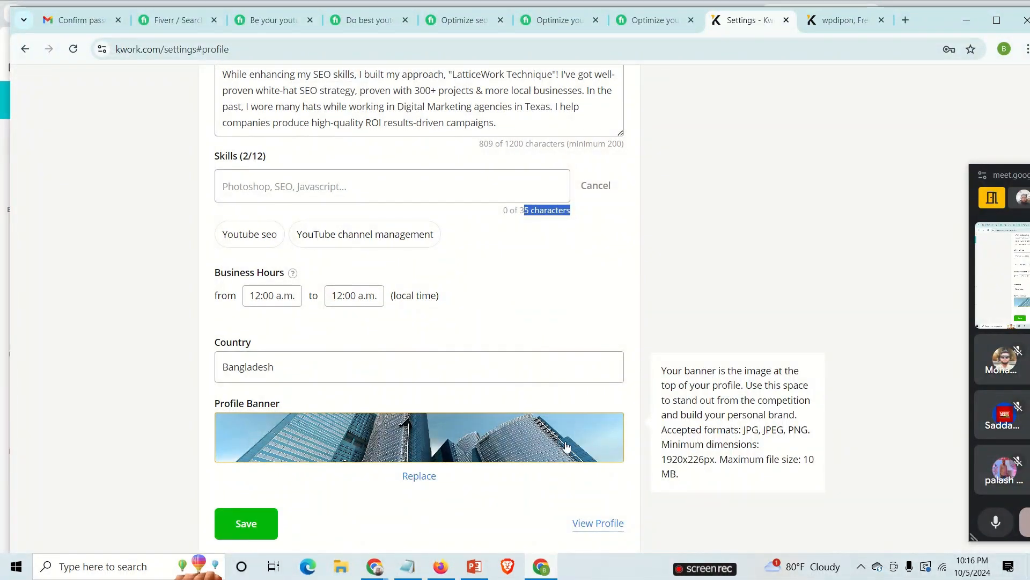
left_click(419, 475)
scroll(402, 368, "down", 7)
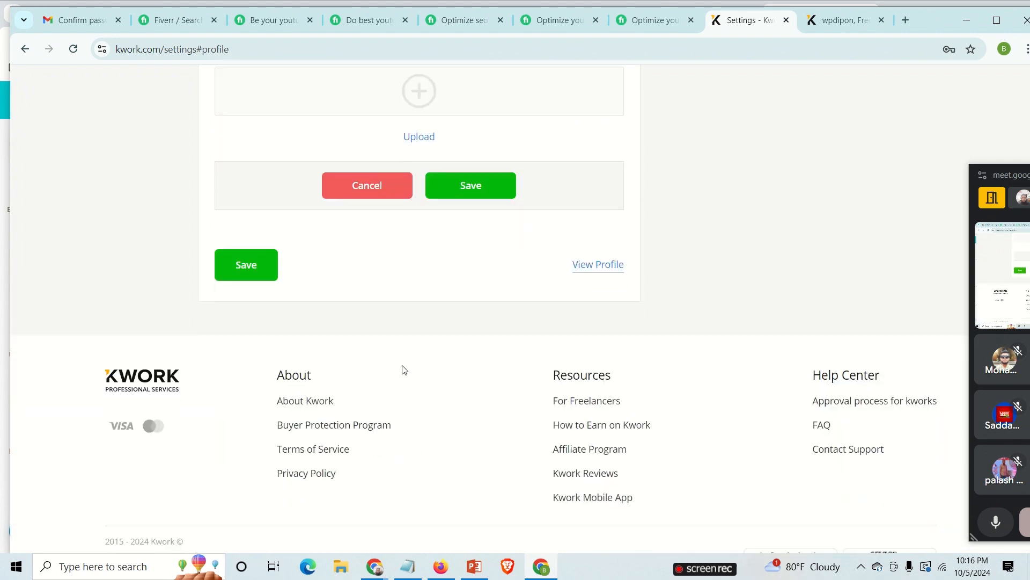
scroll(432, 279, "up", 3)
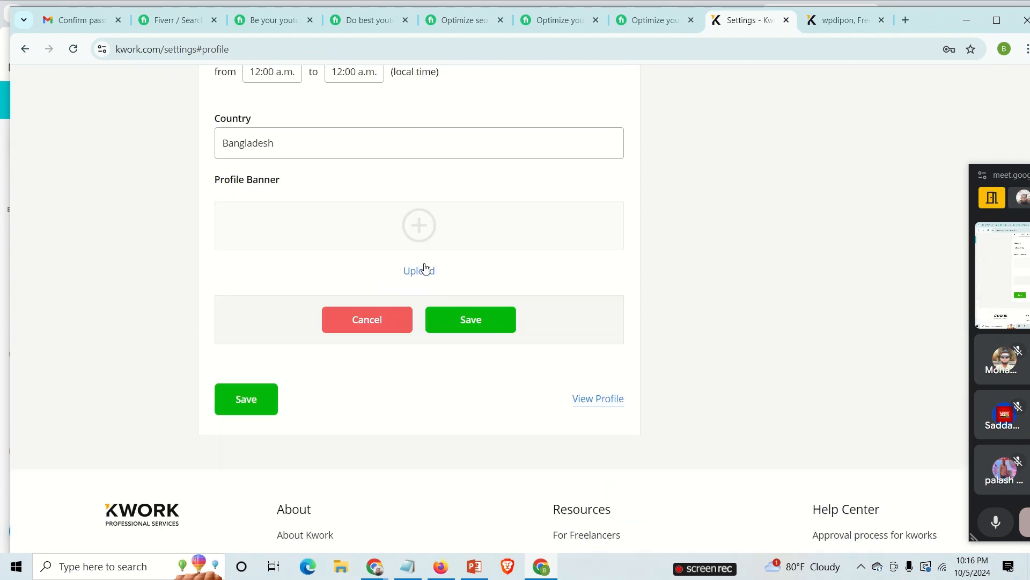
left_click(421, 230)
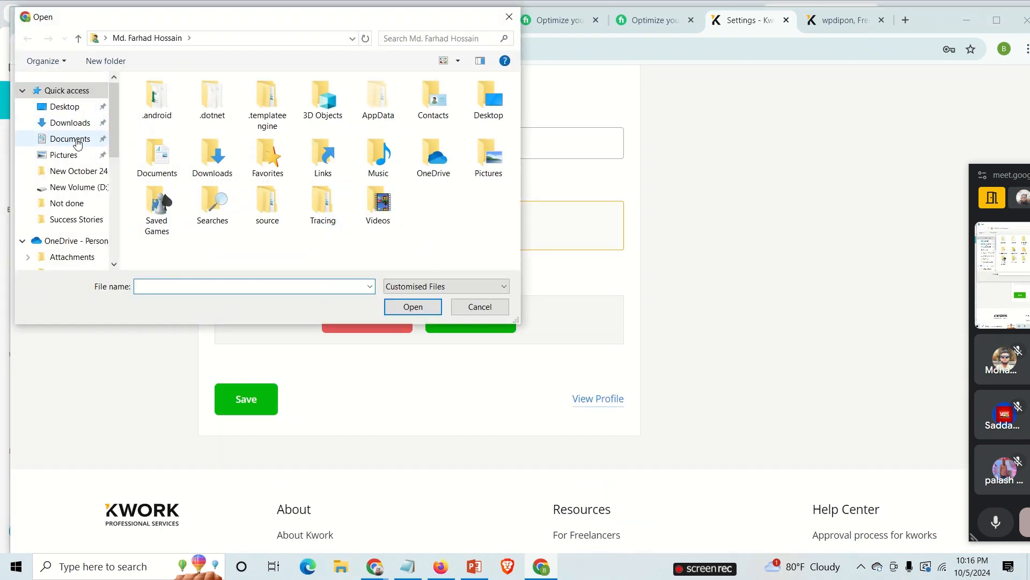
left_click(480, 306)
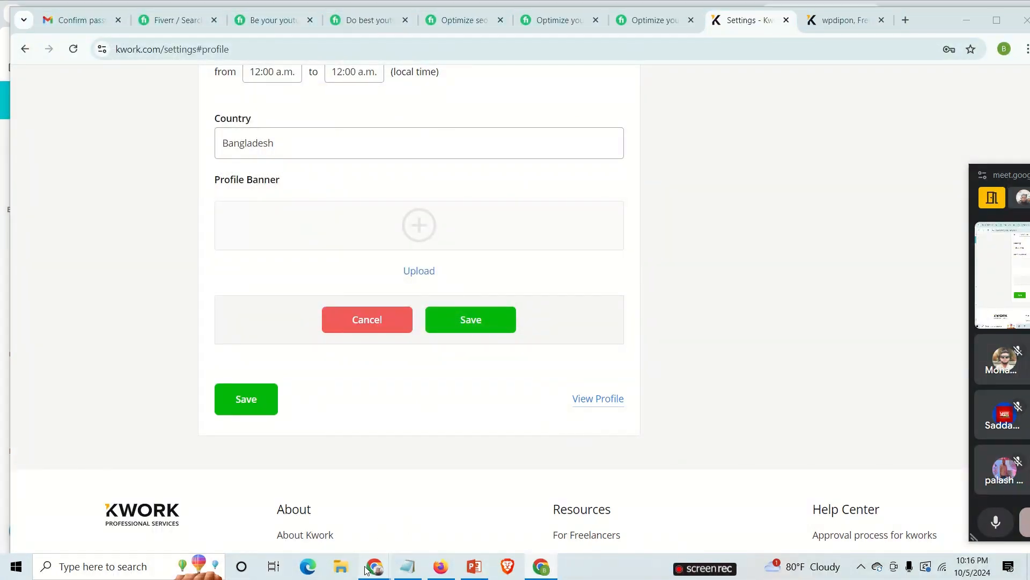
Step: Switch windows, then select and deselect the text in the Your Name field
mouse_move(374, 566)
left_click(282, 472)
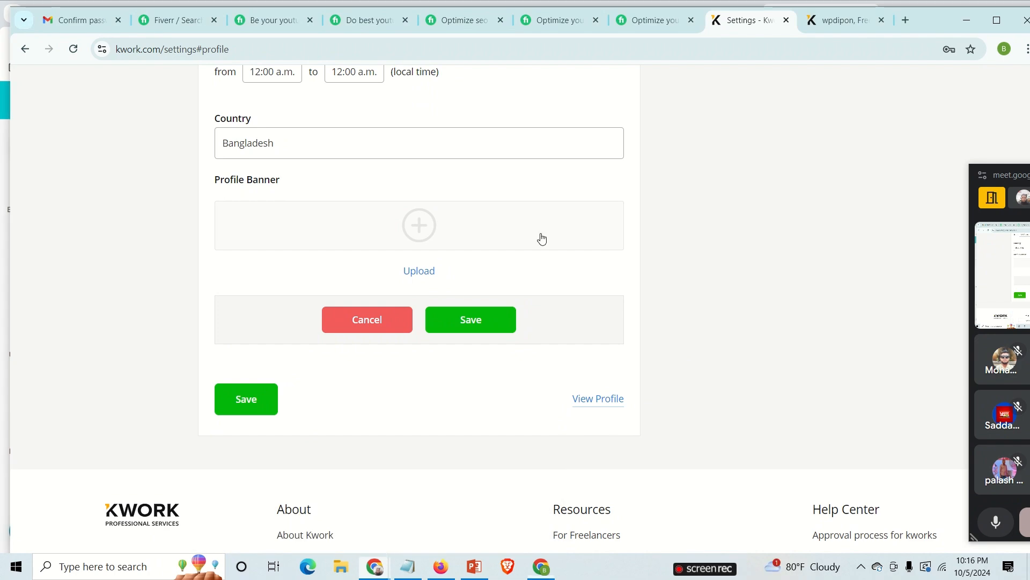
scroll(481, 218, "up", 10)
scroll(482, 220, "up", 4)
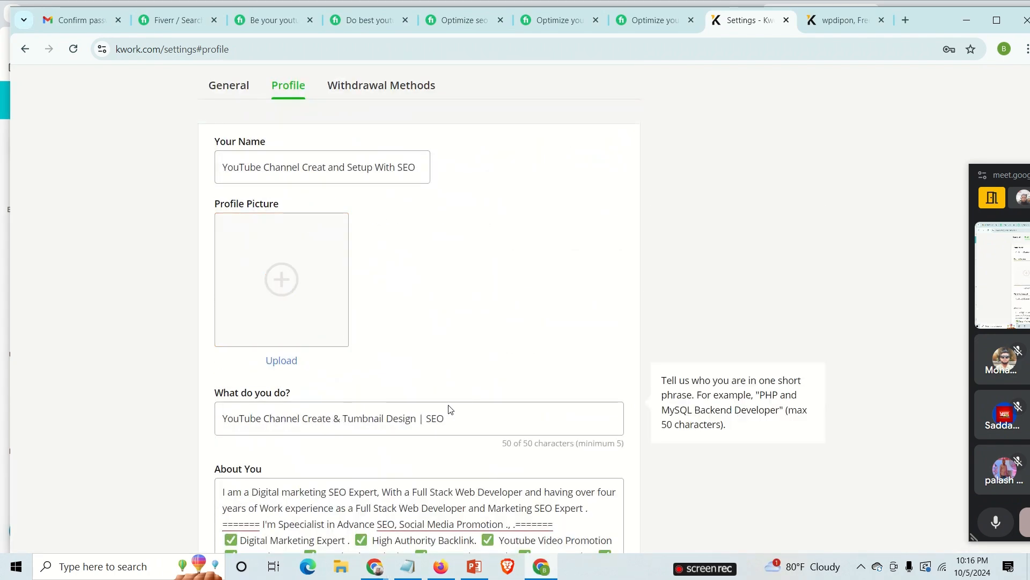
left_click_drag(450, 416, 187, 422)
scroll(596, 317, "up", 3)
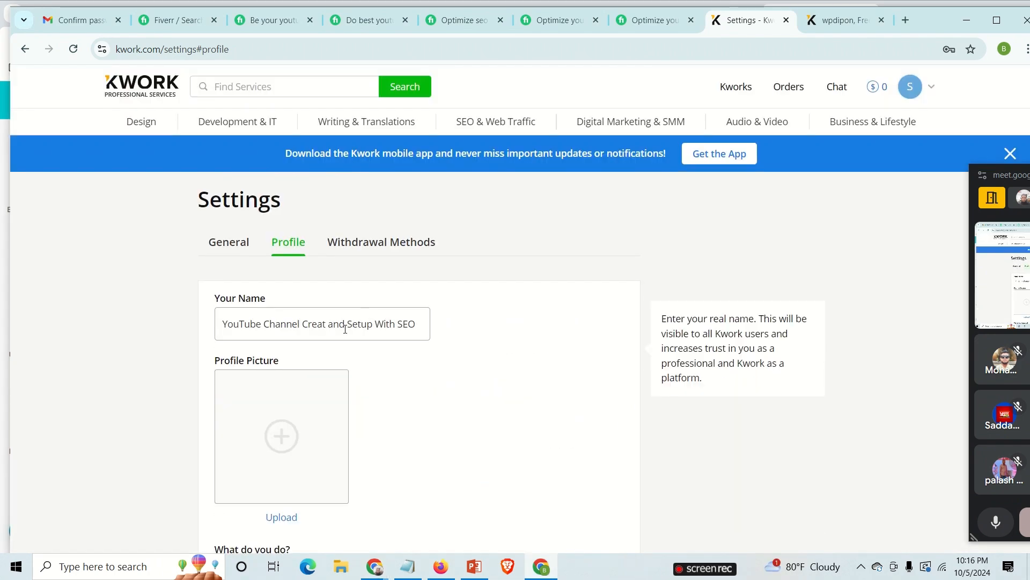
left_click_drag(225, 322, 446, 325)
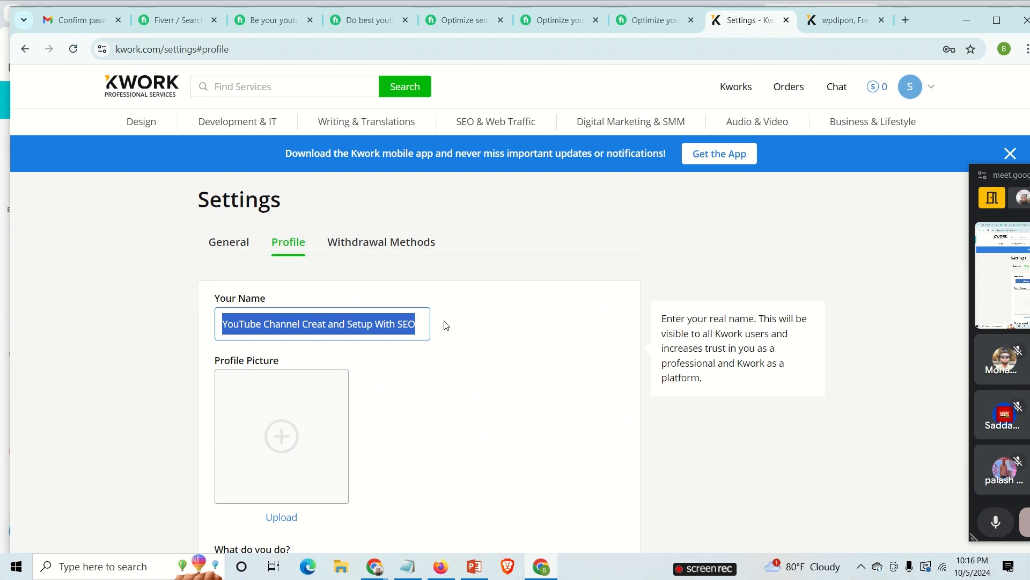
left_click(568, 365)
Step: Move down to the Profile Banner area and bring up File Explorer
scroll(663, 376, "down", 6)
scroll(628, 428, "down", 3)
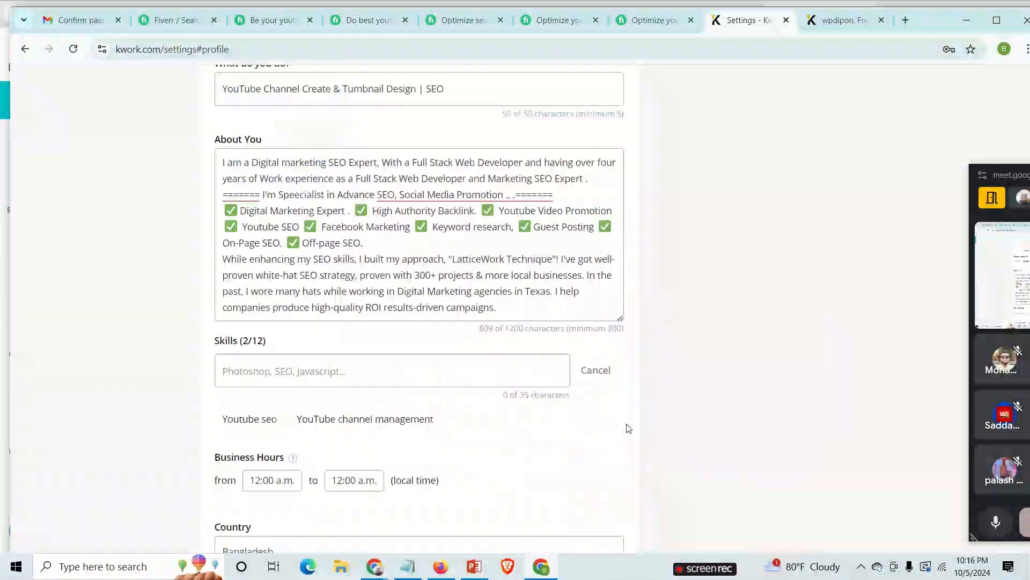
scroll(628, 428, "down", 4)
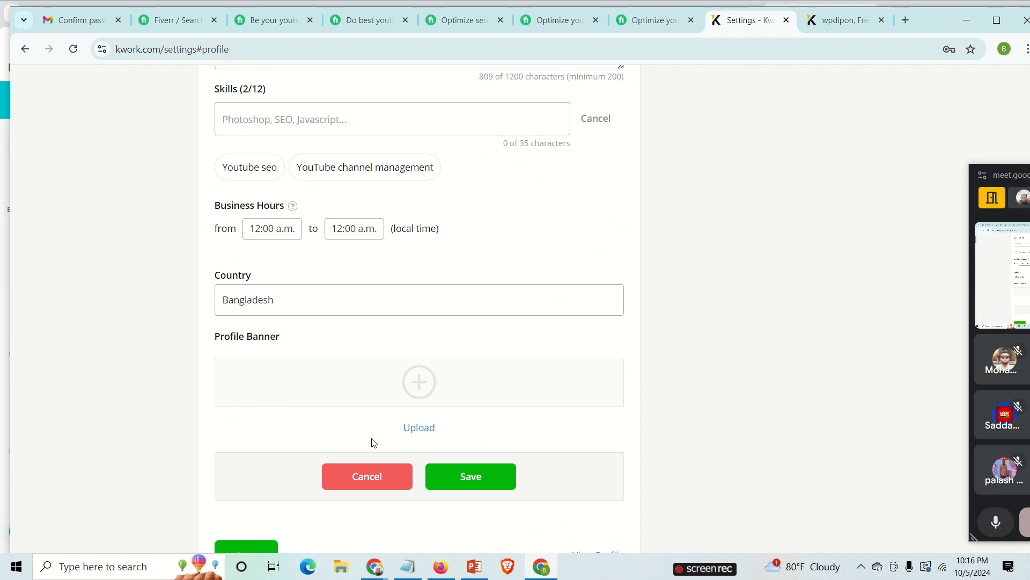
left_click(348, 568)
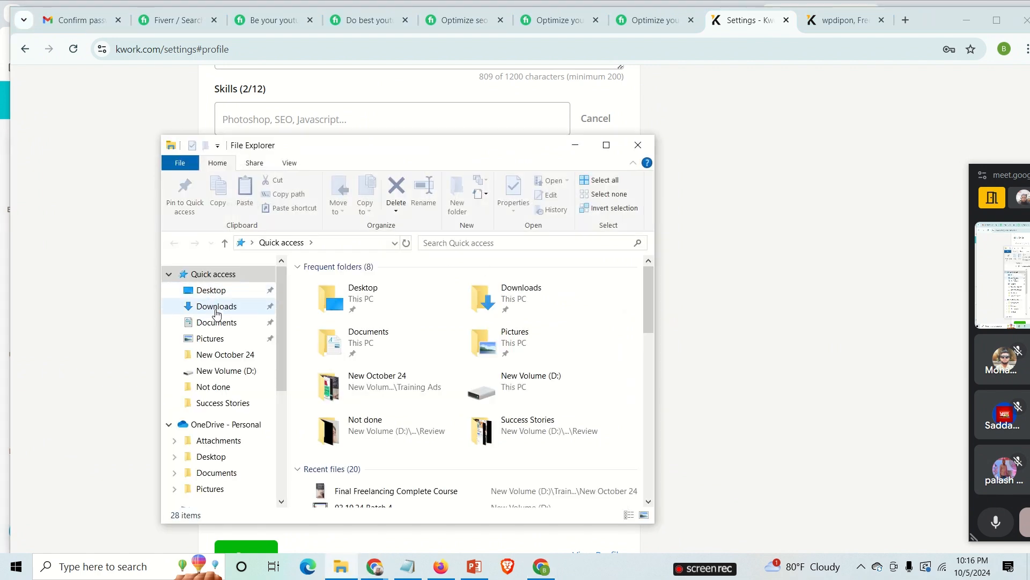
Step: In Downloads, start renaming the ASSIGNMENT-ON-CLASS-06-AS-ON-05102024 PDF and confirm its name unchanged
left_click(207, 306)
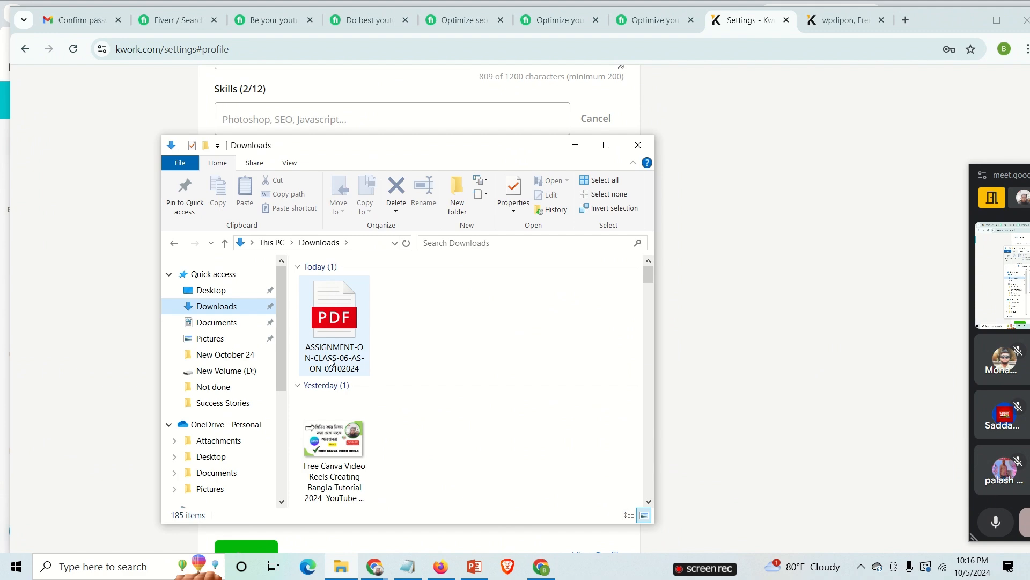
left_click(331, 361)
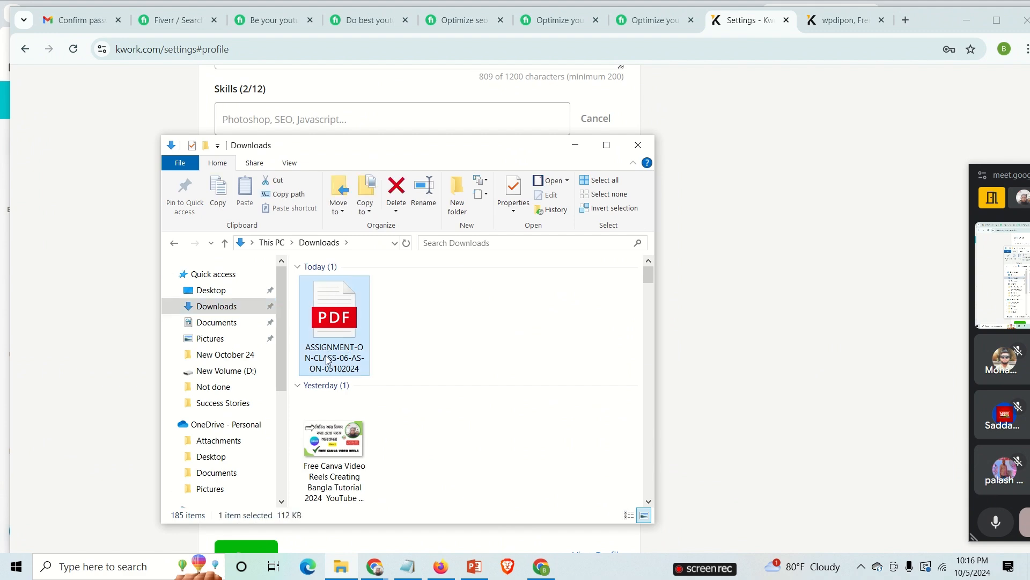
right_click(327, 361)
left_click(365, 325)
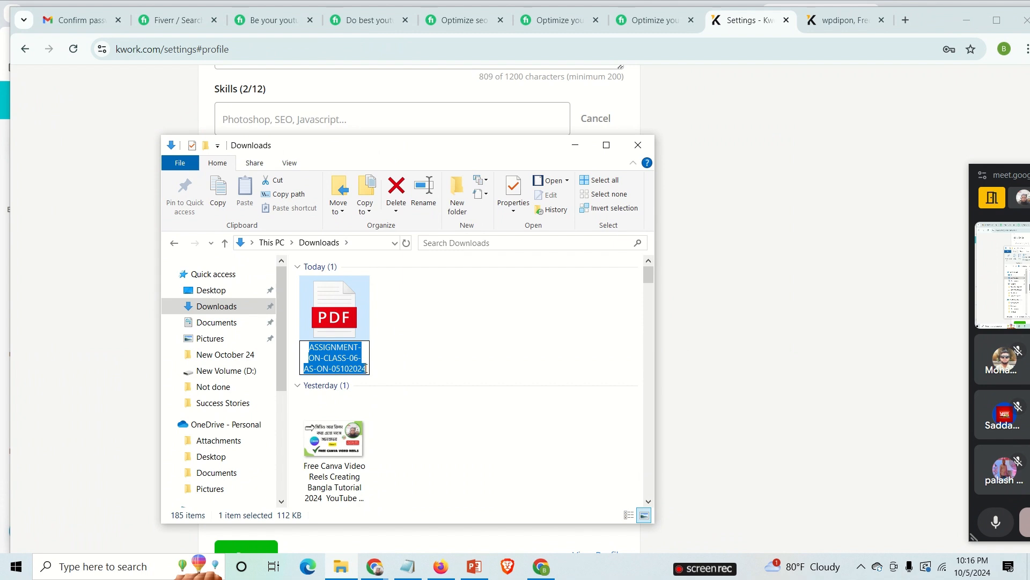
key("Return")
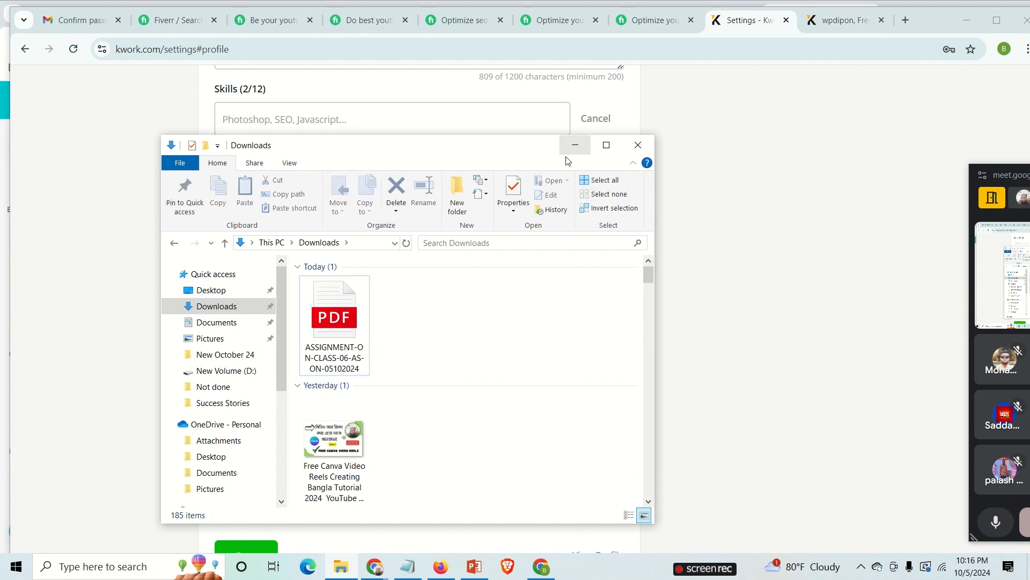
Step: Check the PDF's Details in Properties, close the dialog, and minimize File Explorer
right_click(317, 353)
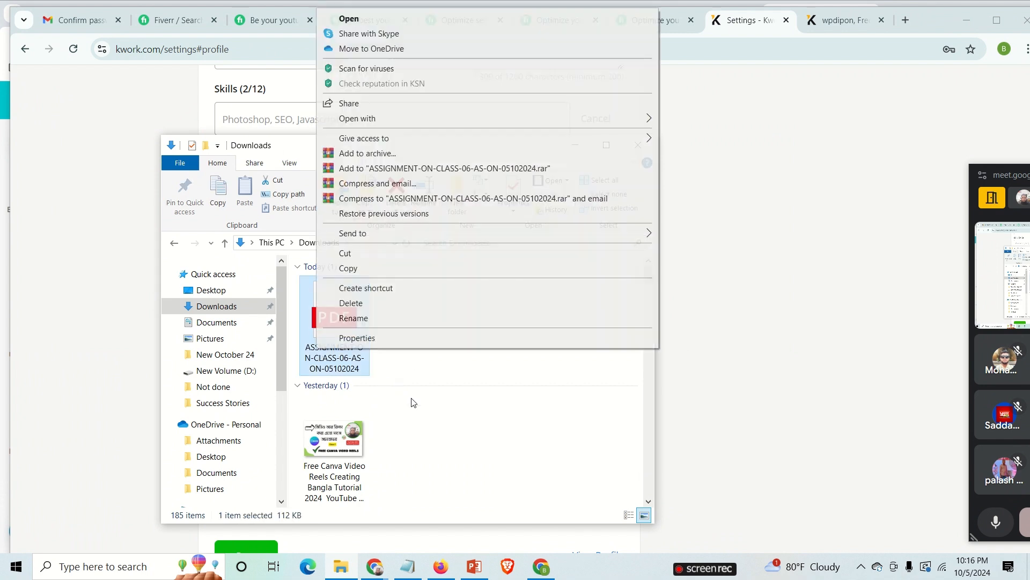
left_click(385, 338)
left_click(413, 242)
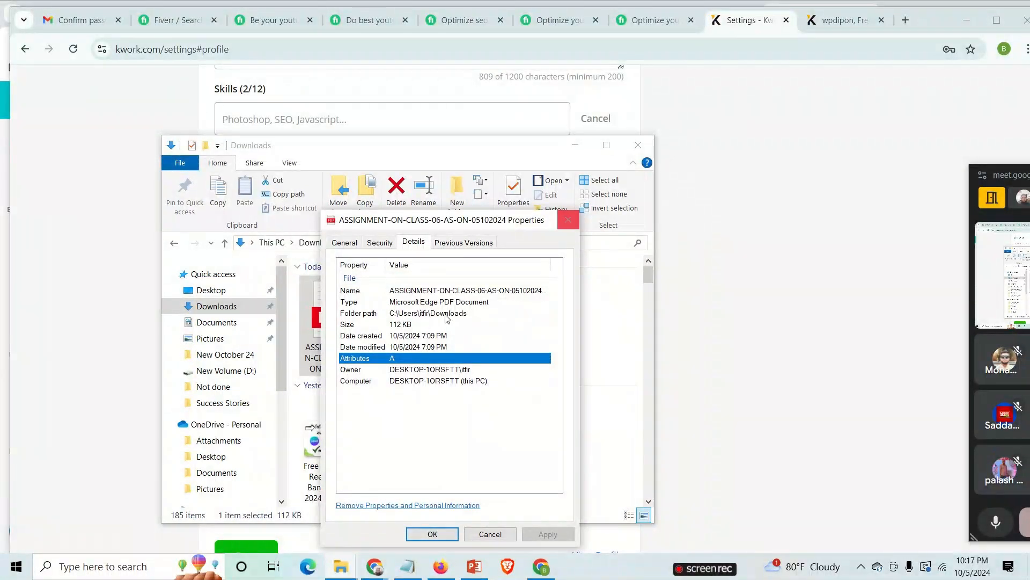
left_click(568, 220)
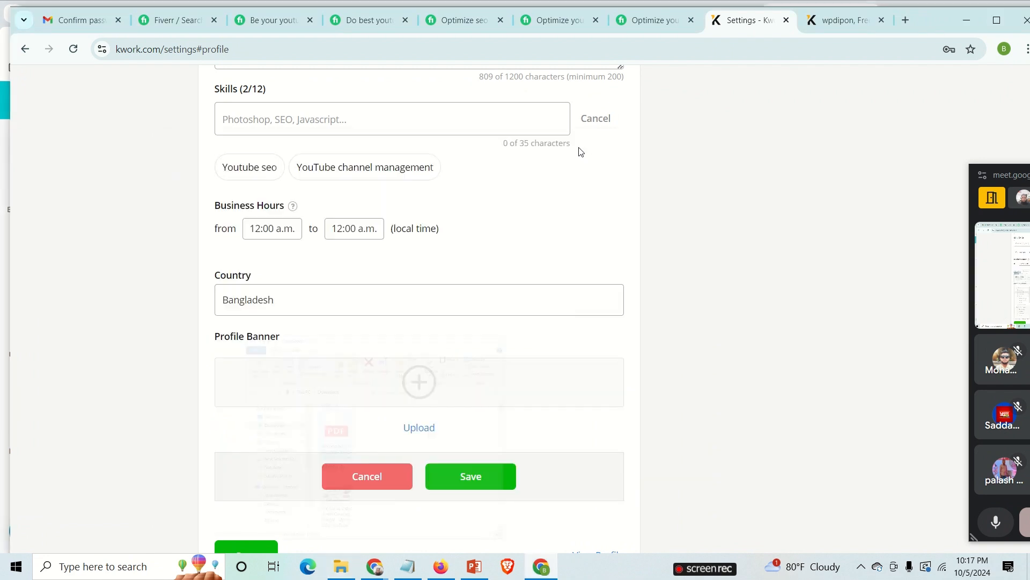
left_click(575, 145)
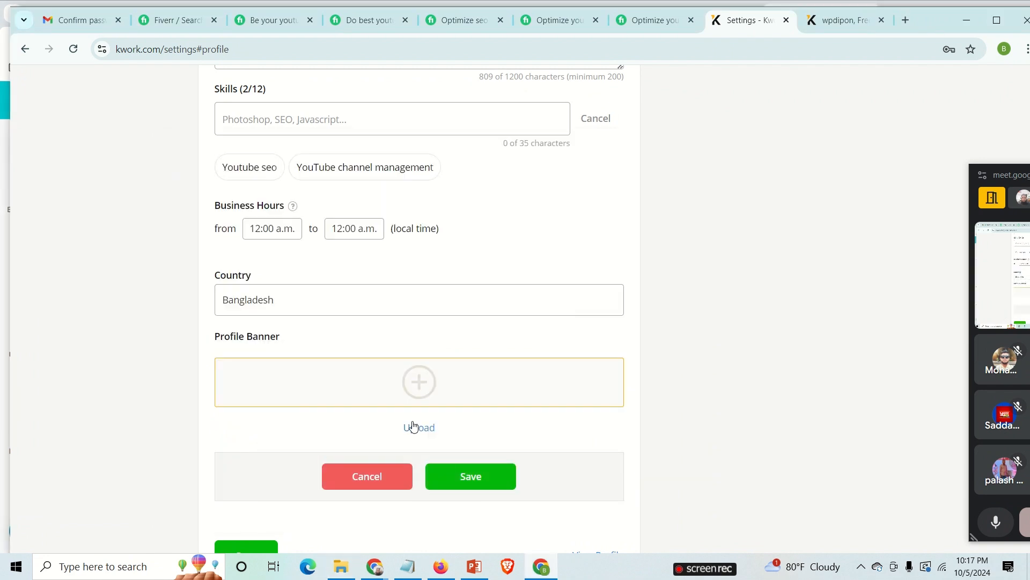
Step: Save the profile, close the missing-profile-picture notice, and return to the top of the page
scroll(416, 427, "down", 1)
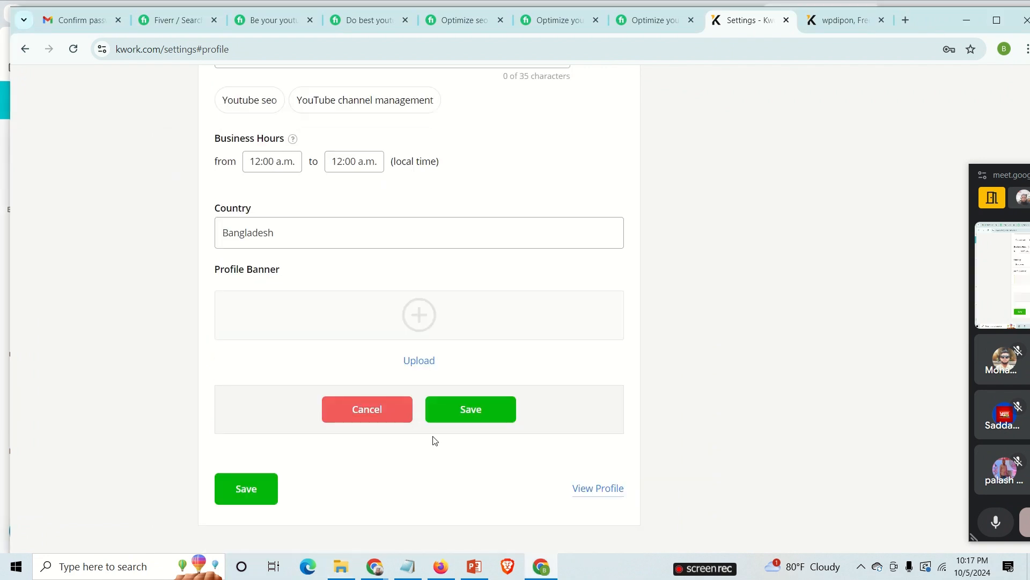
left_click(247, 490)
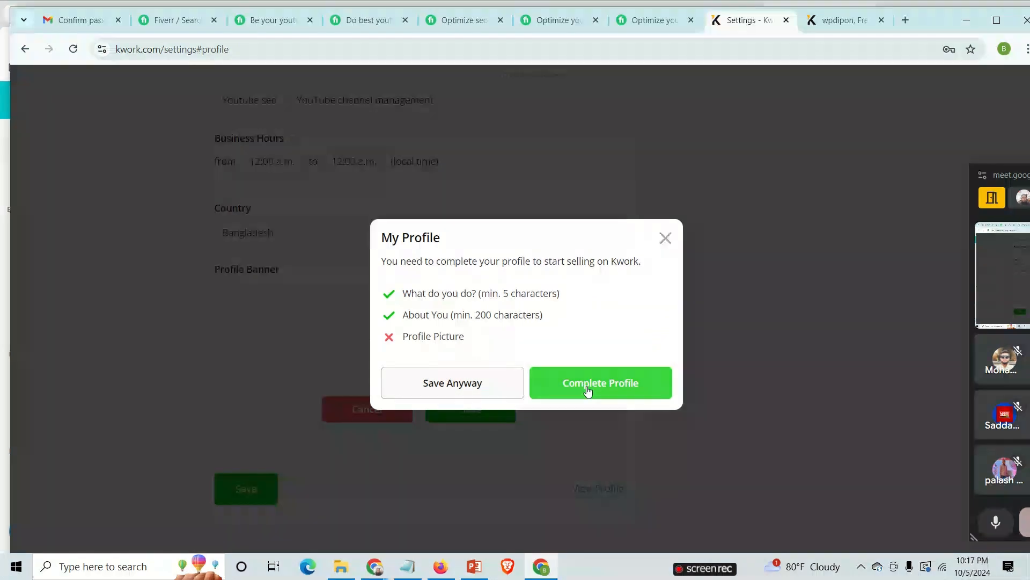
left_click(665, 239)
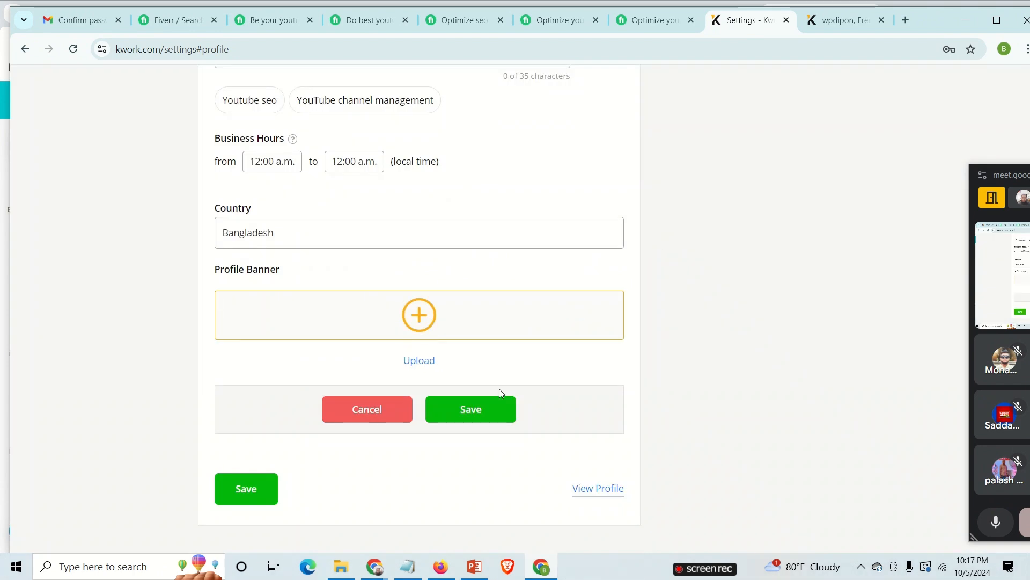
scroll(499, 389, "up", 5)
scroll(534, 404, "up", 10)
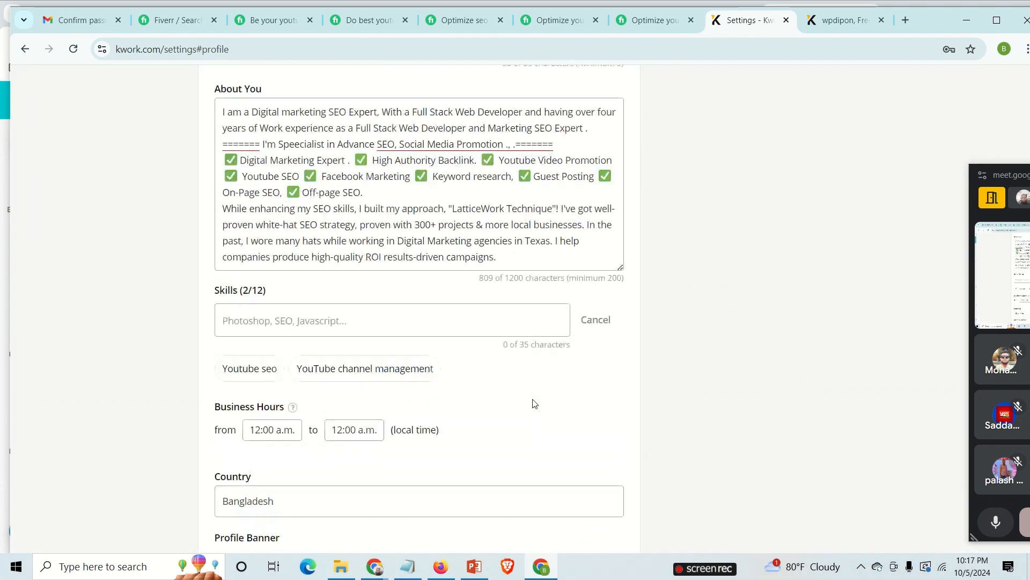
scroll(370, 301, "up", 2)
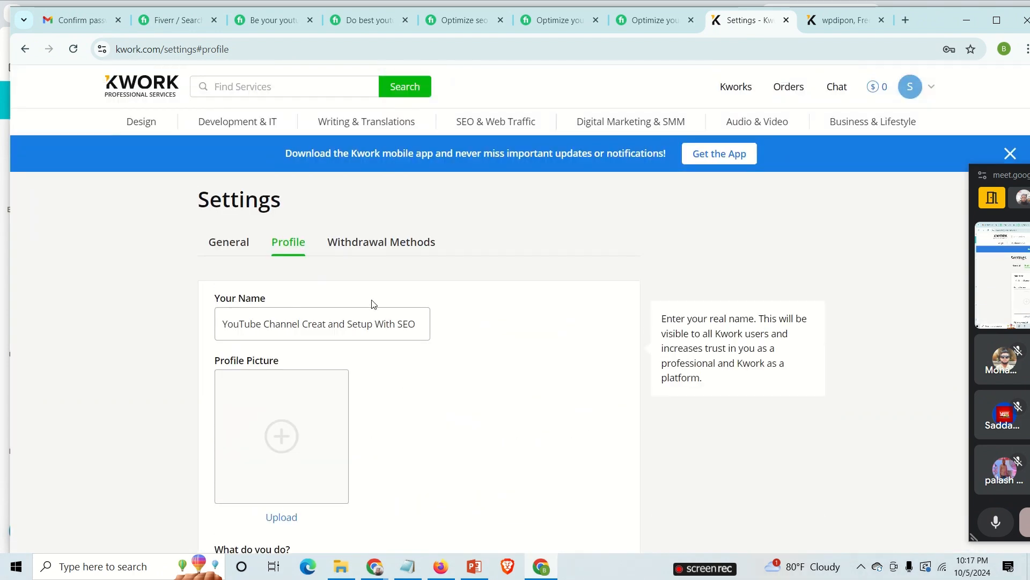
scroll(462, 329, "down", 11)
scroll(465, 322, "up", 10)
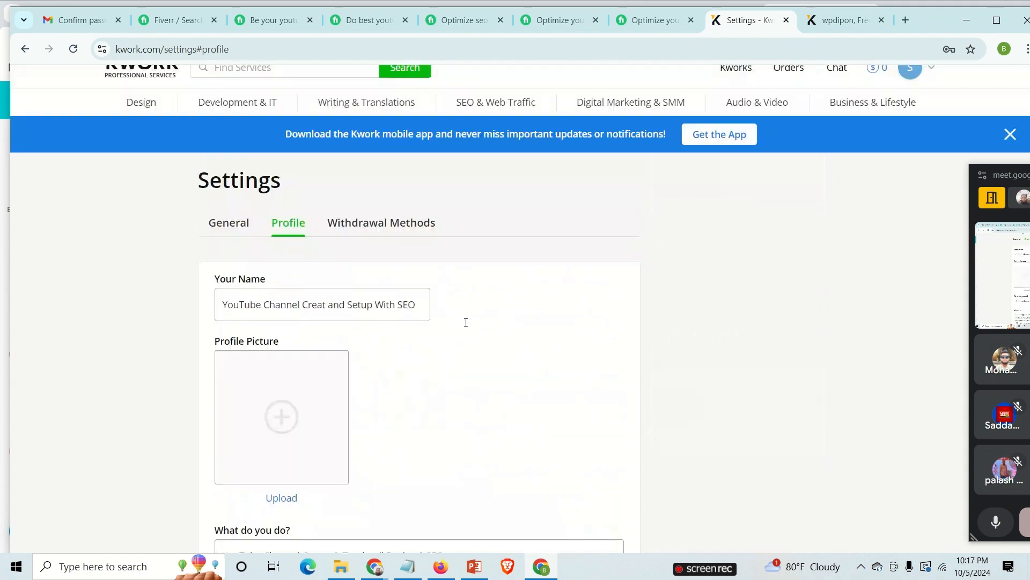
scroll(465, 324, "down", 16)
scroll(466, 326, "up", 7)
scroll(467, 326, "up", 8)
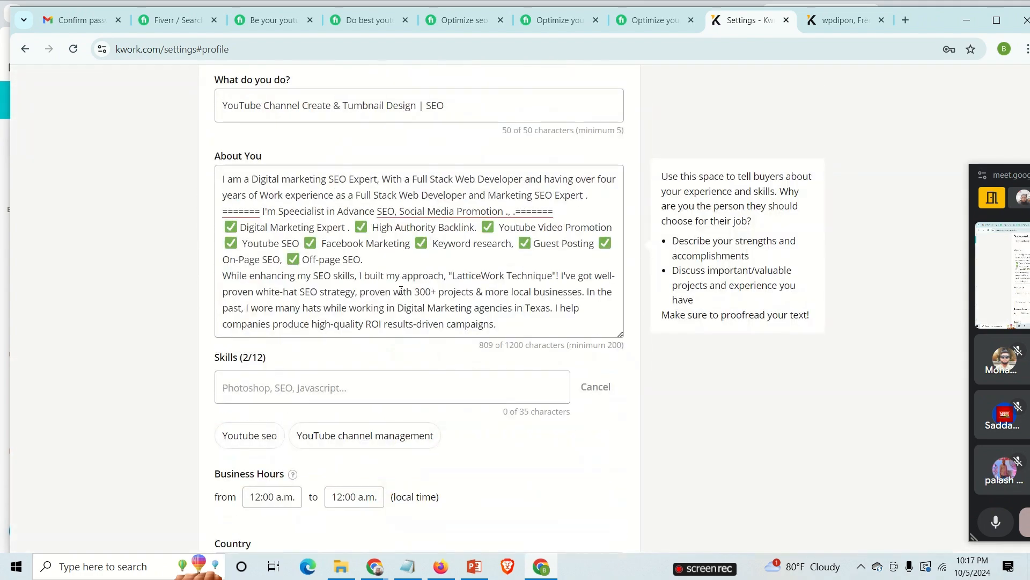
Step: Go to Withdrawal Methods and start phone verification with Verify Now
scroll(401, 217, "up", 1)
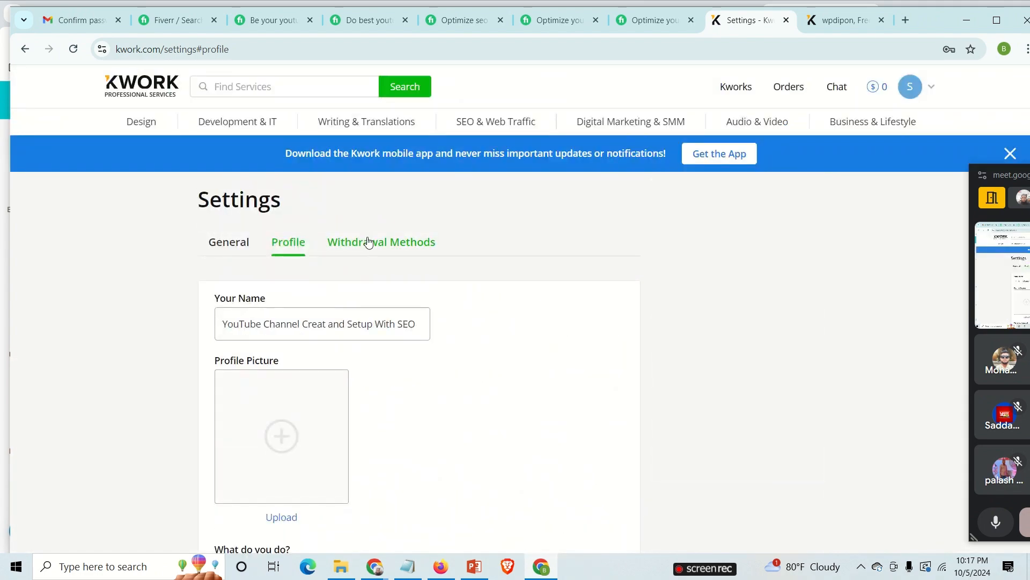
left_click(386, 241)
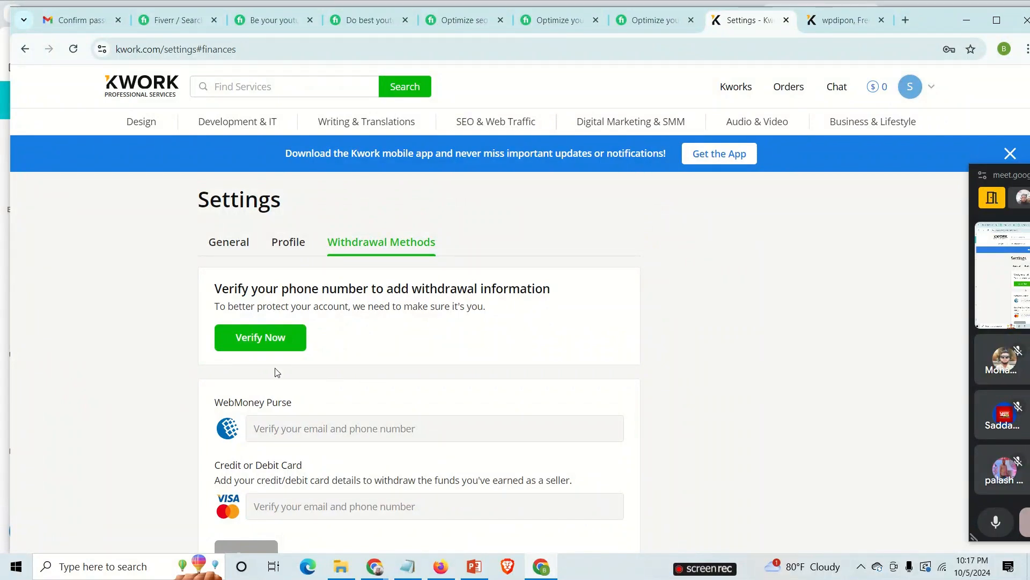
left_click(251, 350)
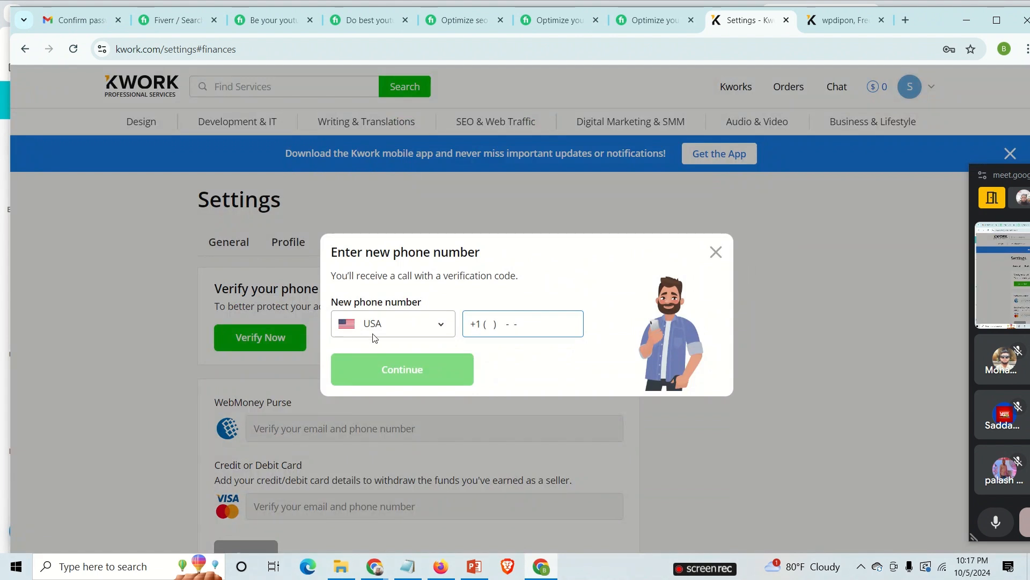
Step: Choose Bangladesh (+880) via the 'bang' search, enter the account phone number, and continue
left_click(451, 331)
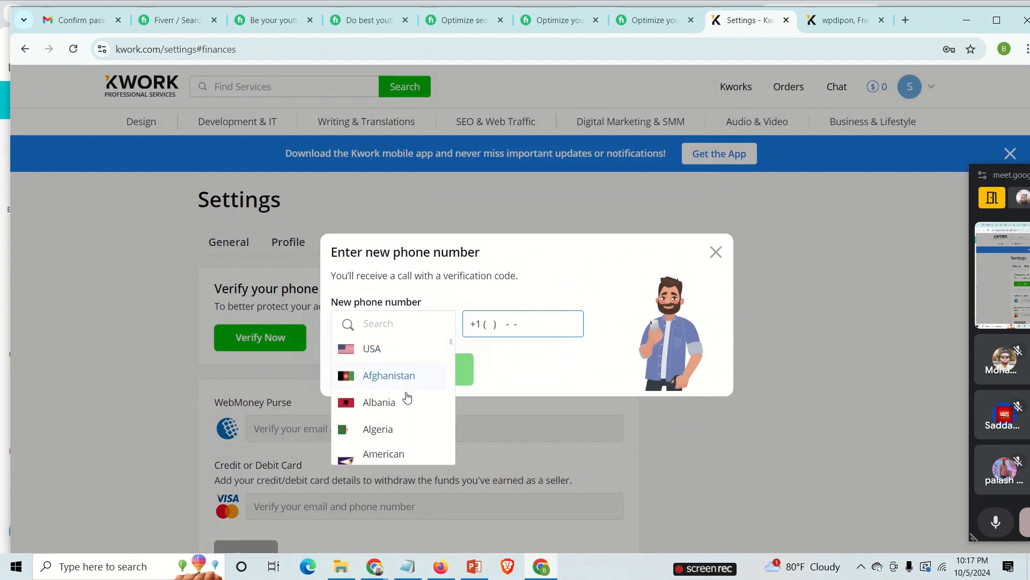
left_click(390, 322)
type("bang")
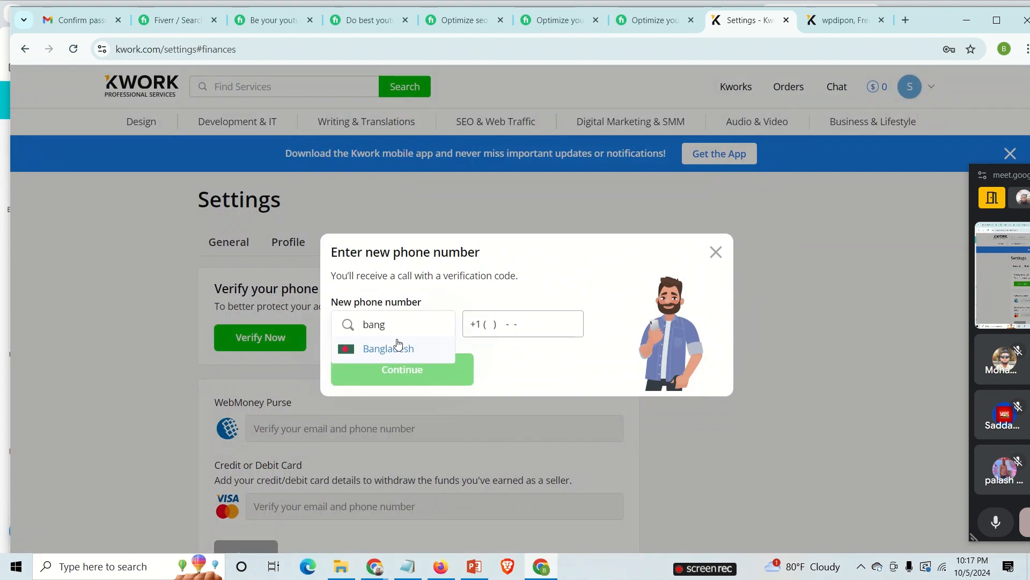
left_click(397, 346)
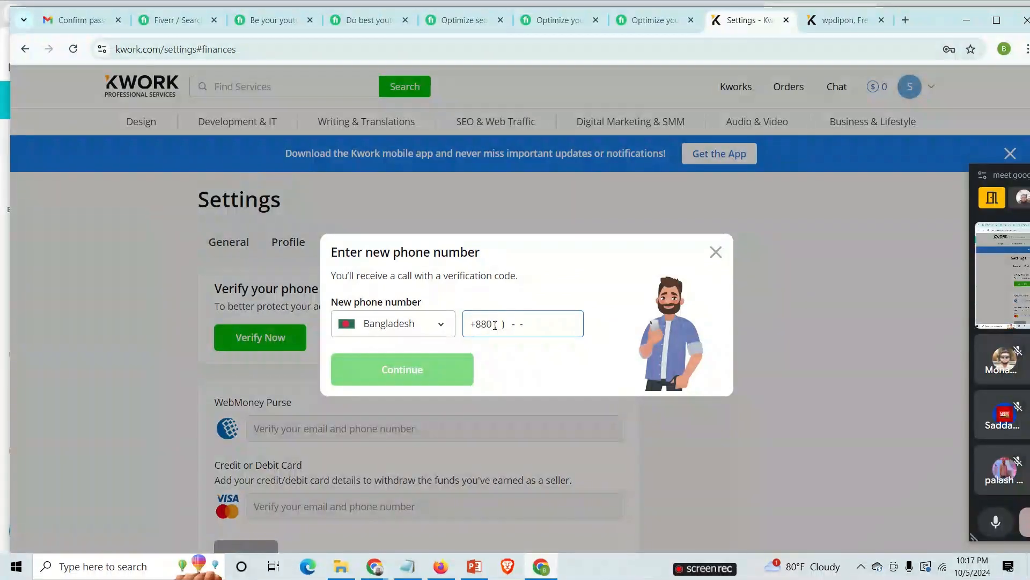
type("1")
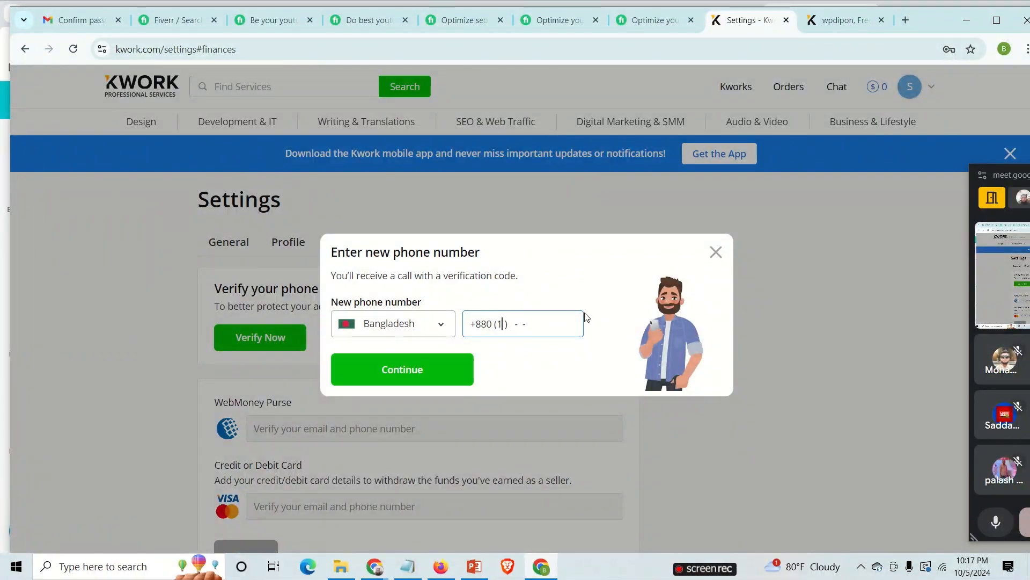
type("3) 08")
left_click(411, 381)
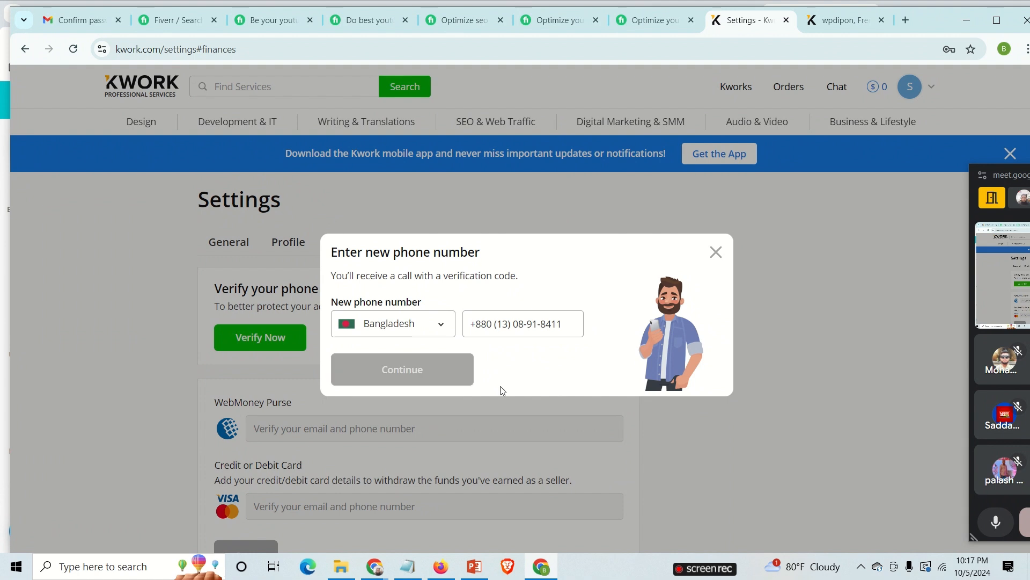
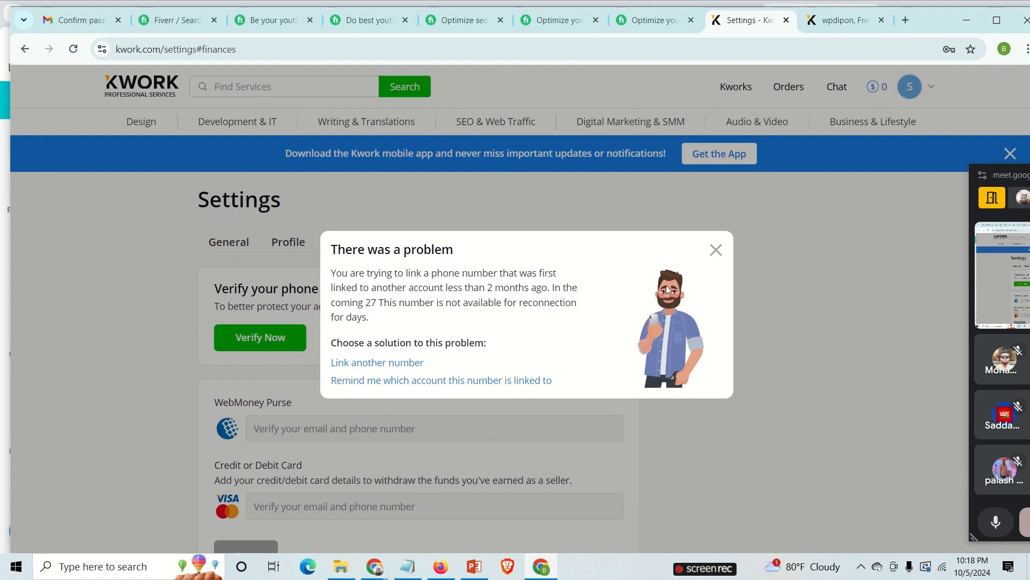
Step: Close the phone-number problem notice and scroll back over the Withdrawal Methods settings
left_click(716, 256)
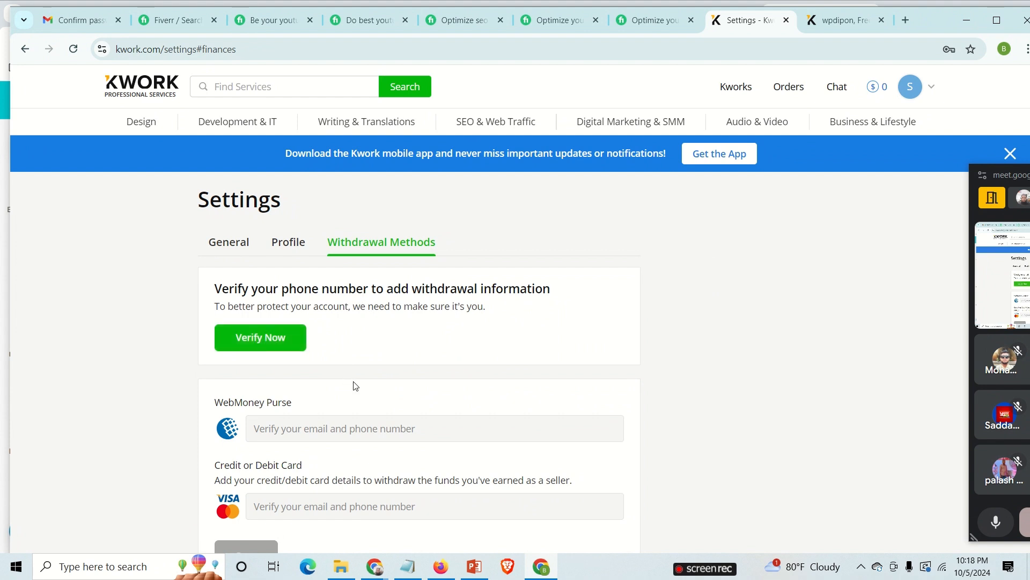
scroll(395, 368, "down", 3)
scroll(422, 370, "up", 2)
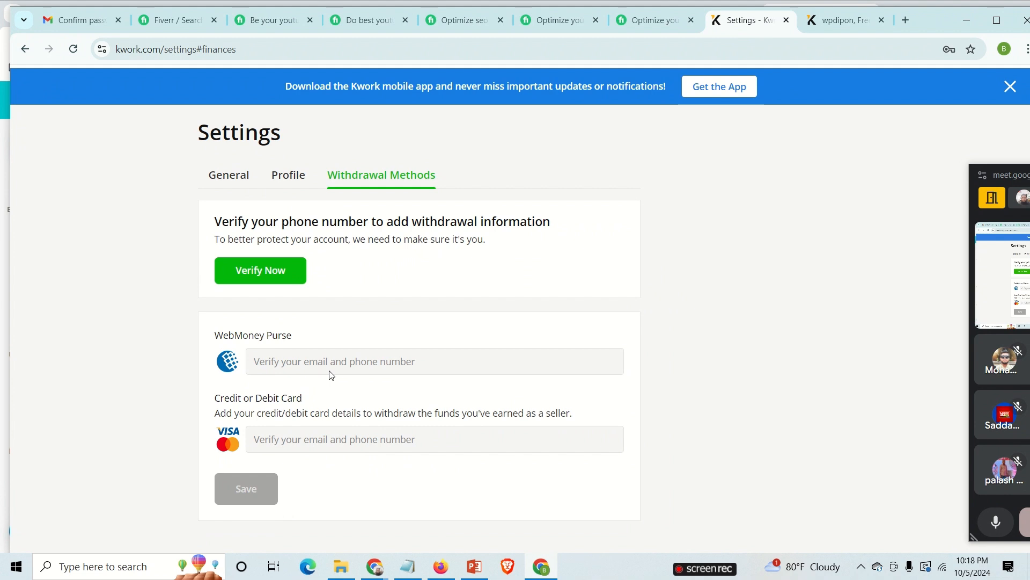
scroll(559, 317, "up", 1)
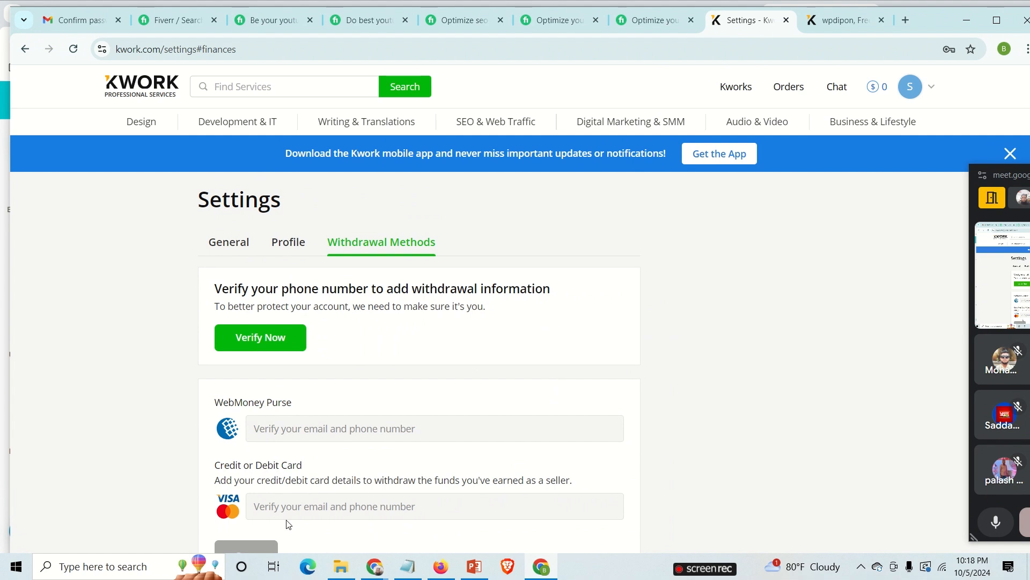
Step: Open the public Profile from the avatar menu and scroll through its skills, kworks and reviews
left_click(932, 86)
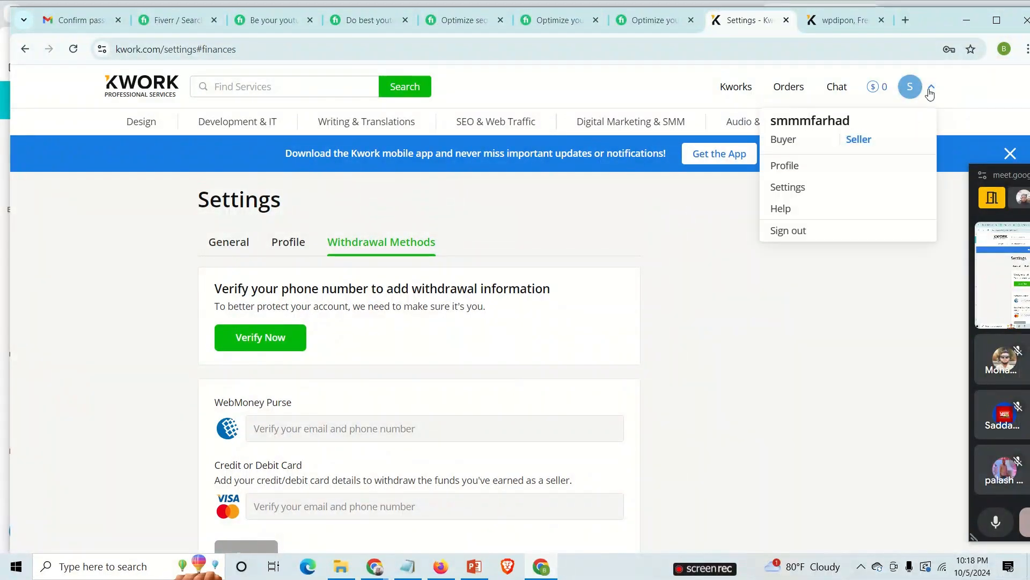
left_click(790, 167)
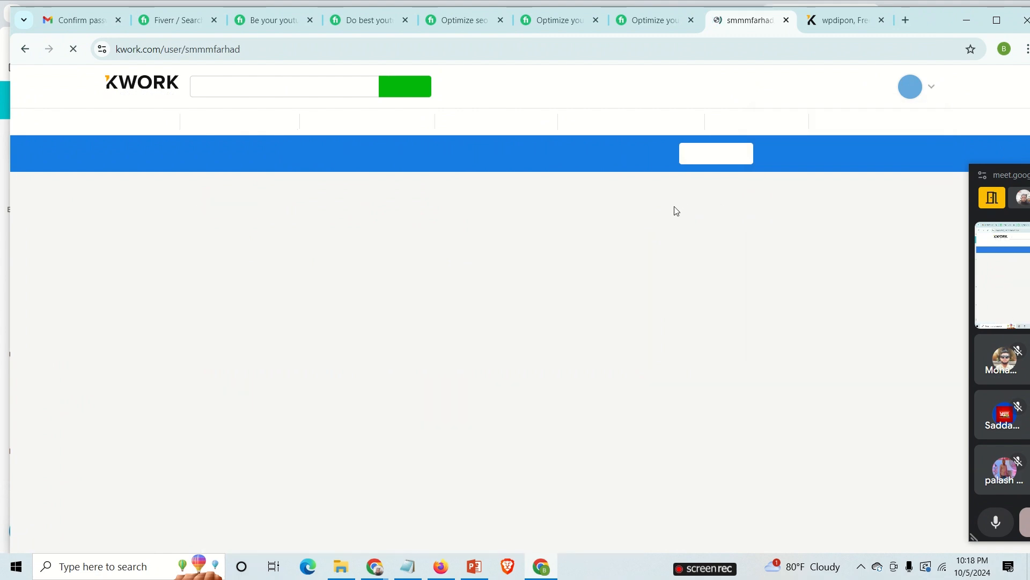
mouse_move(195, 382)
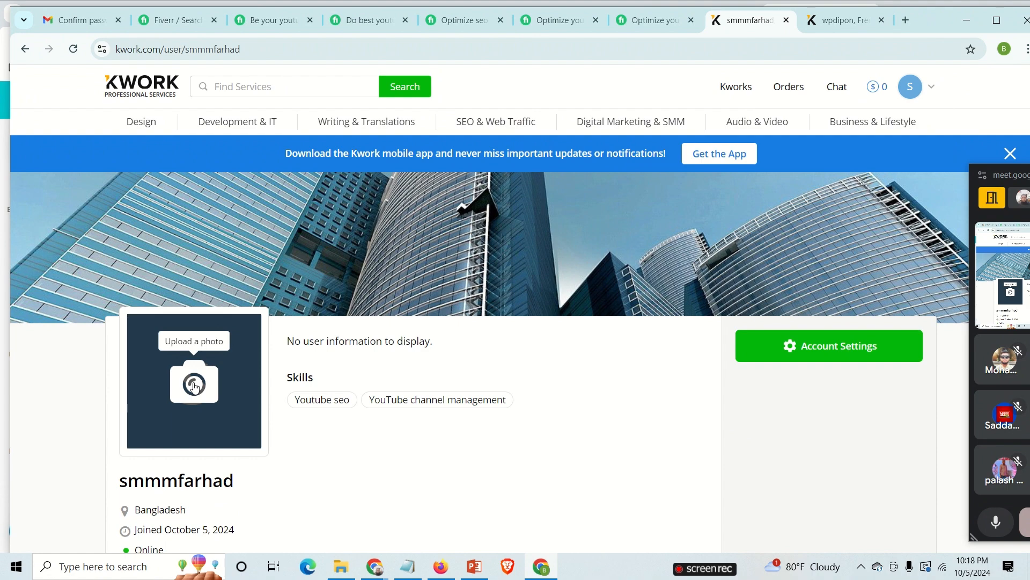
scroll(308, 288, "down", 1)
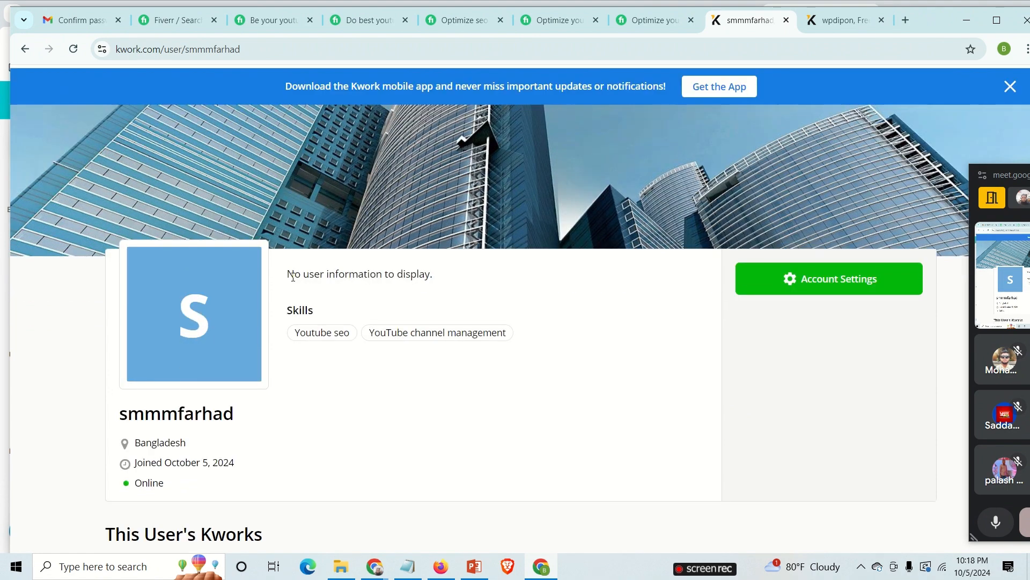
left_click_drag(293, 277, 425, 275)
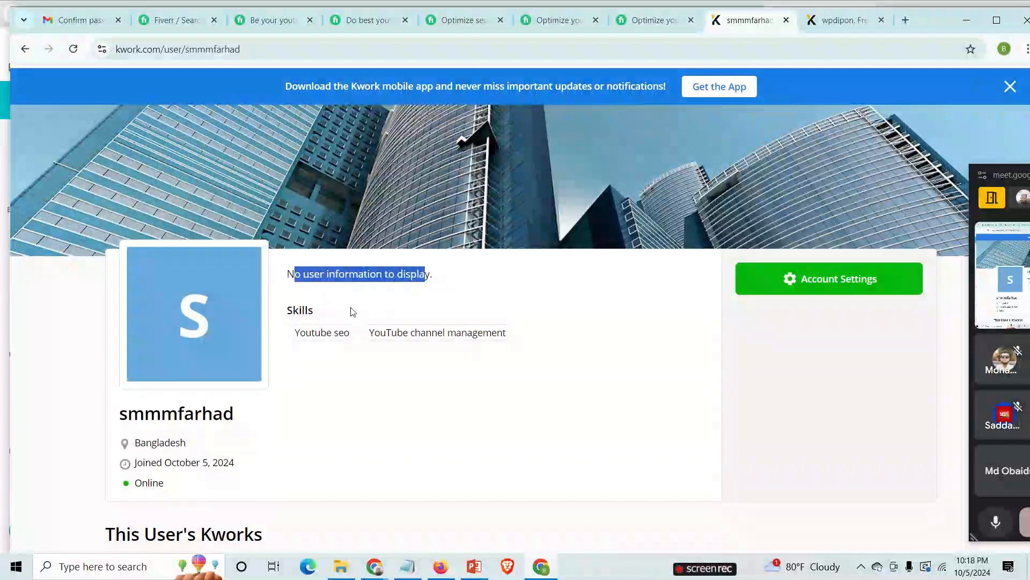
scroll(362, 295, "down", 2)
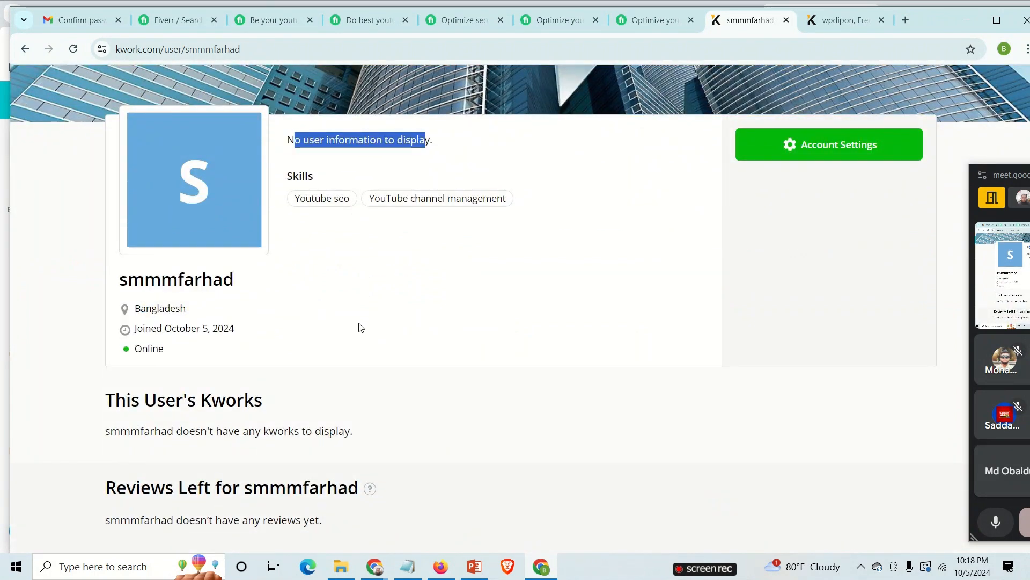
scroll(523, 293, "up", 3)
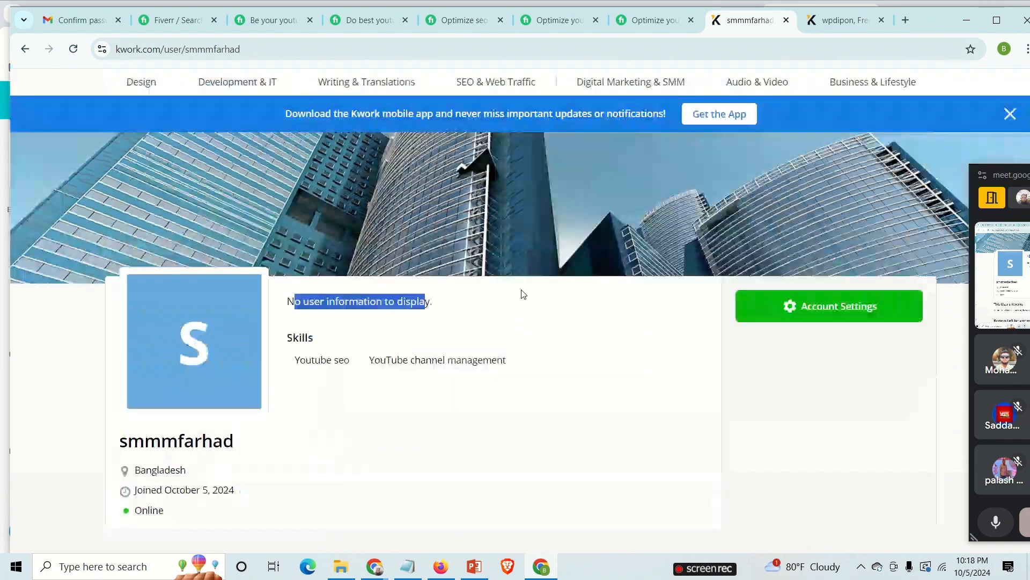
scroll(459, 294, "down", 3)
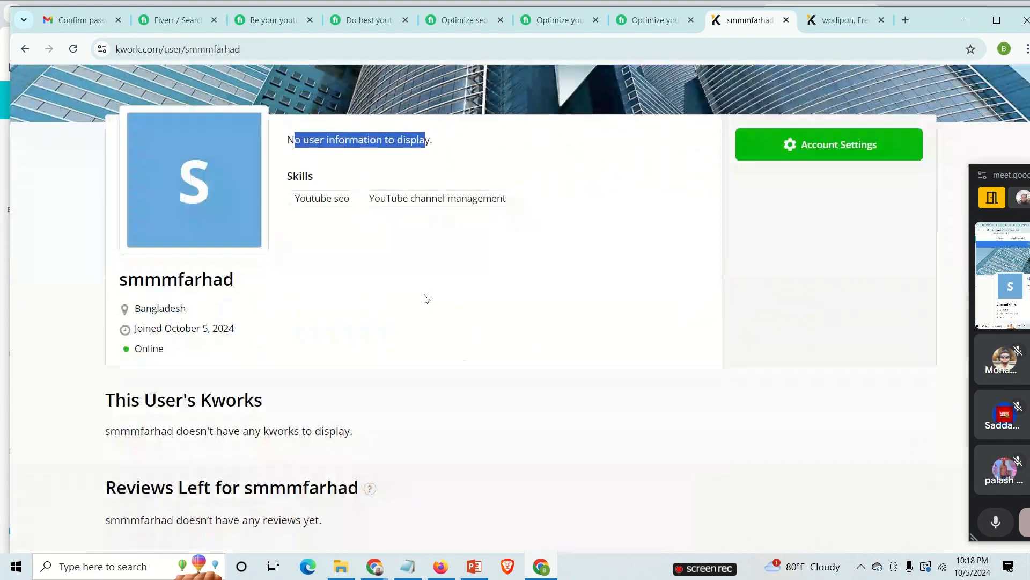
scroll(333, 343, "down", 4)
scroll(338, 333, "up", 7)
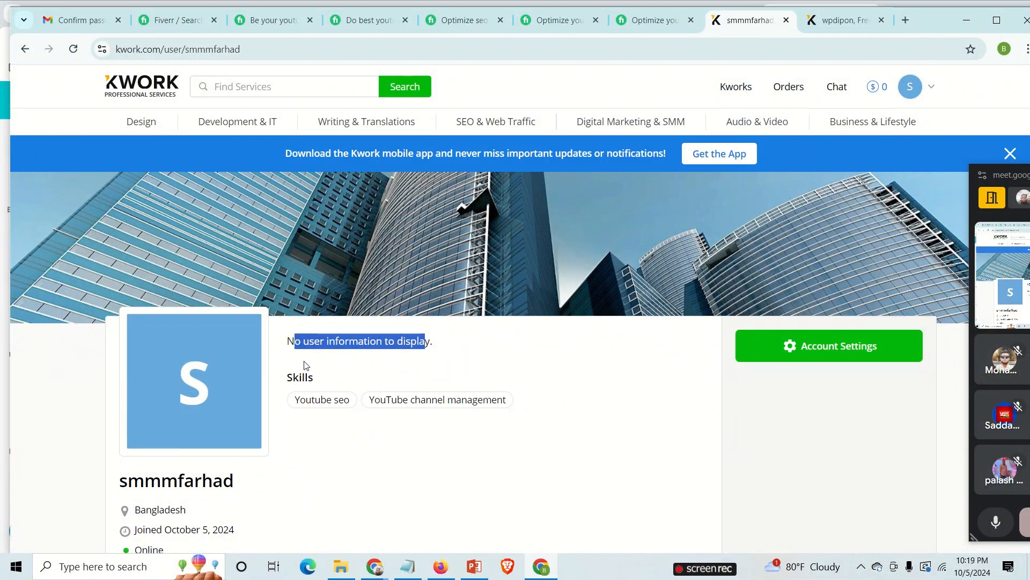
Step: From My Kworks, start Create a Kwork and pick Bangladesh as the phone country
left_click(743, 91)
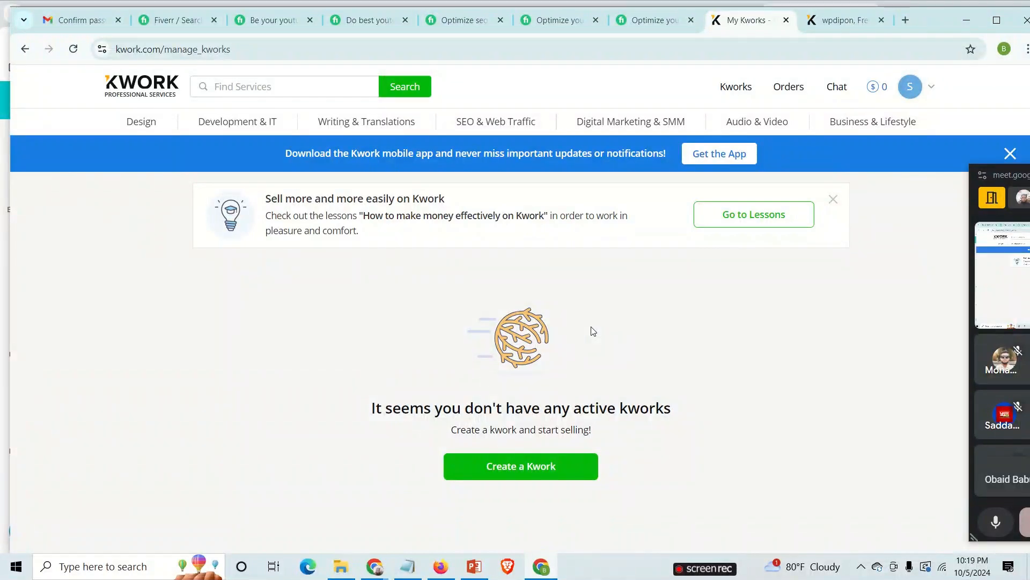
left_click(529, 469)
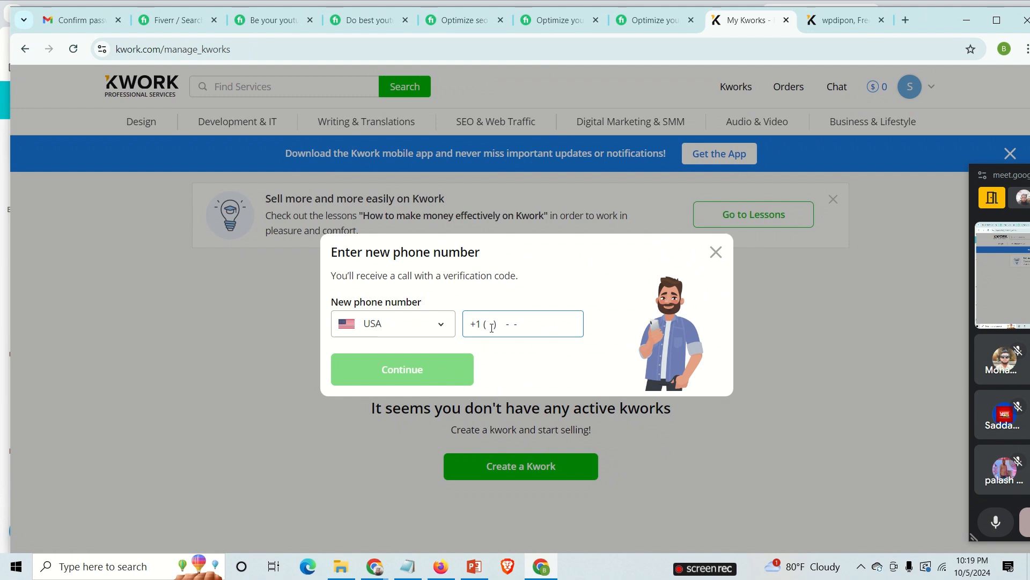
left_click(427, 334)
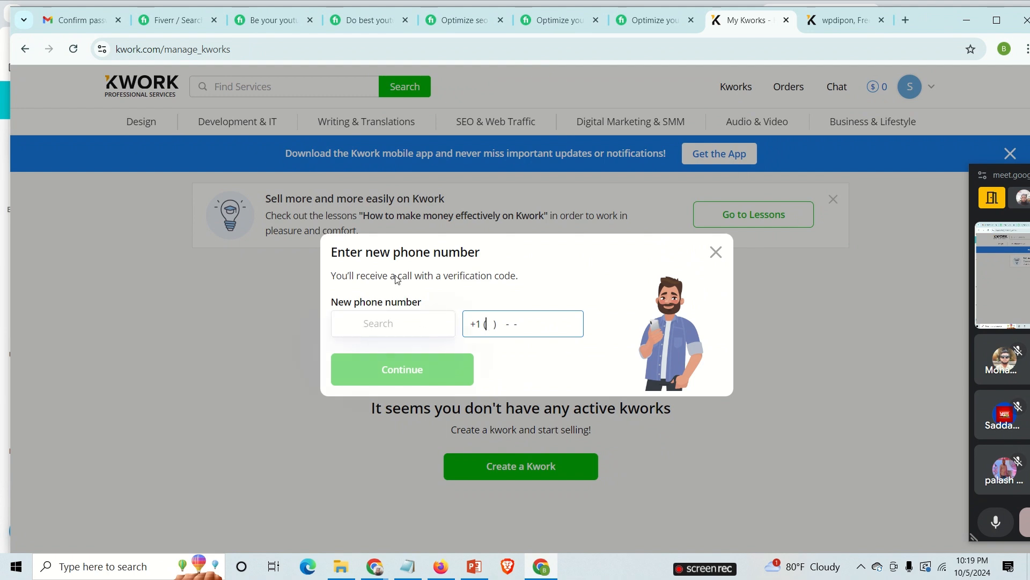
type("bangla")
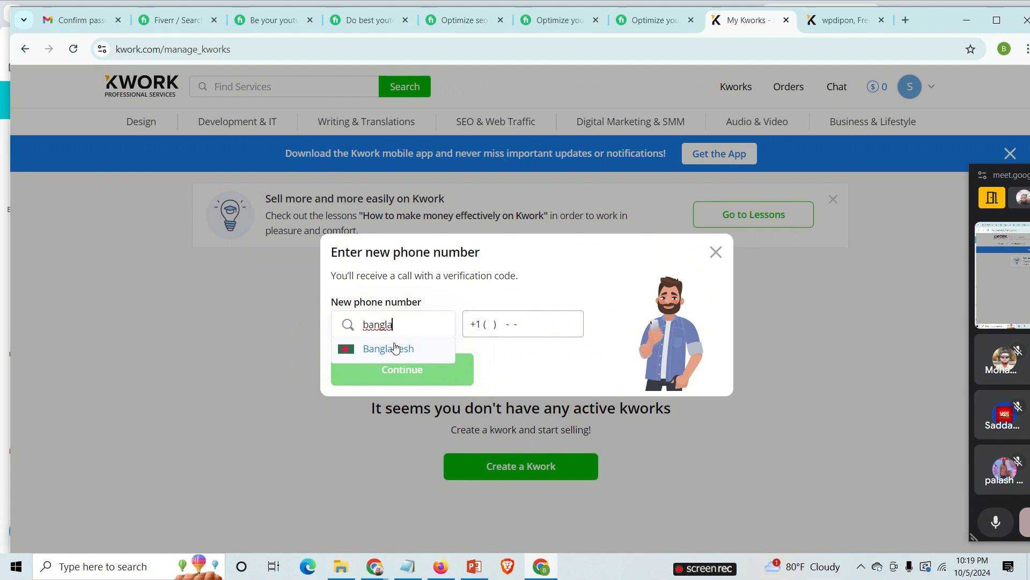
left_click(395, 347)
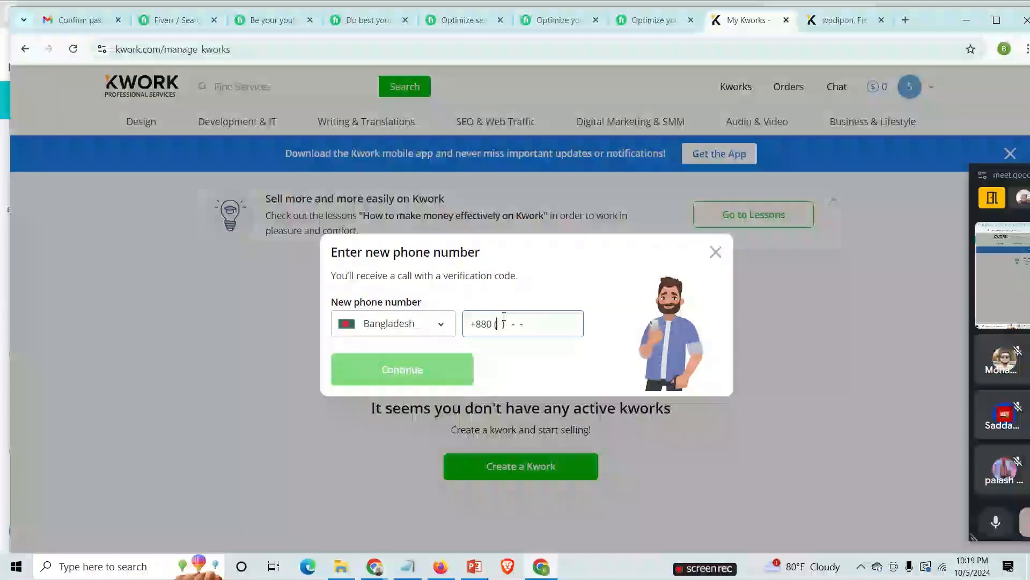
Step: Enter the account phone number, unlink it from the other account, and confirm with the verification code
type("0")
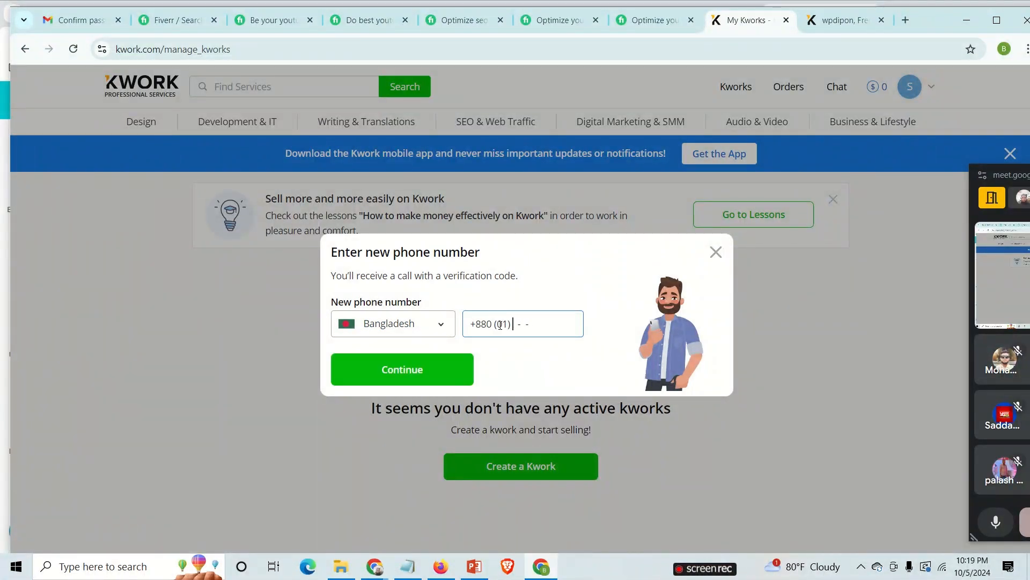
key("BackSpace")
left_click(460, 374)
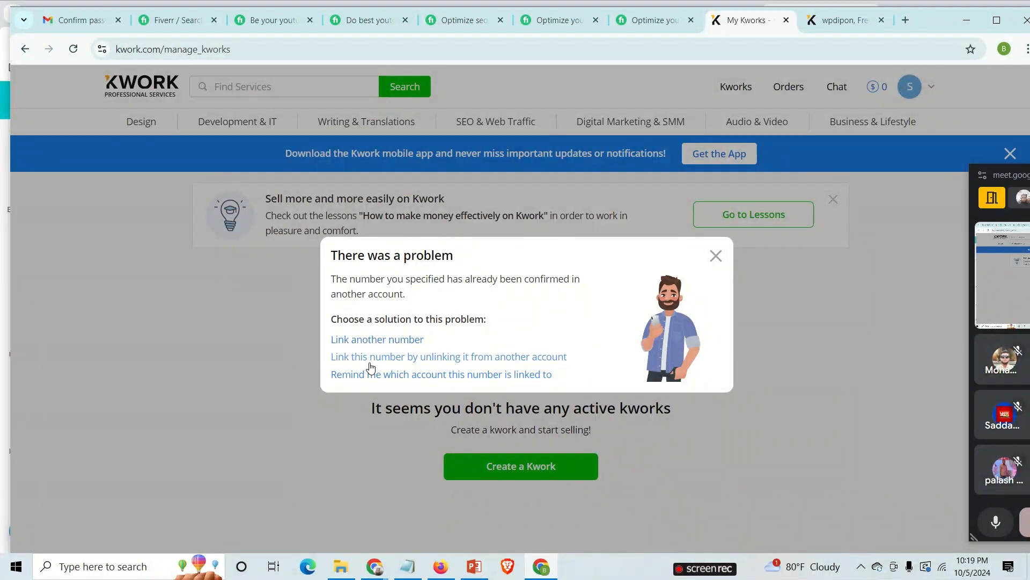
left_click(442, 357)
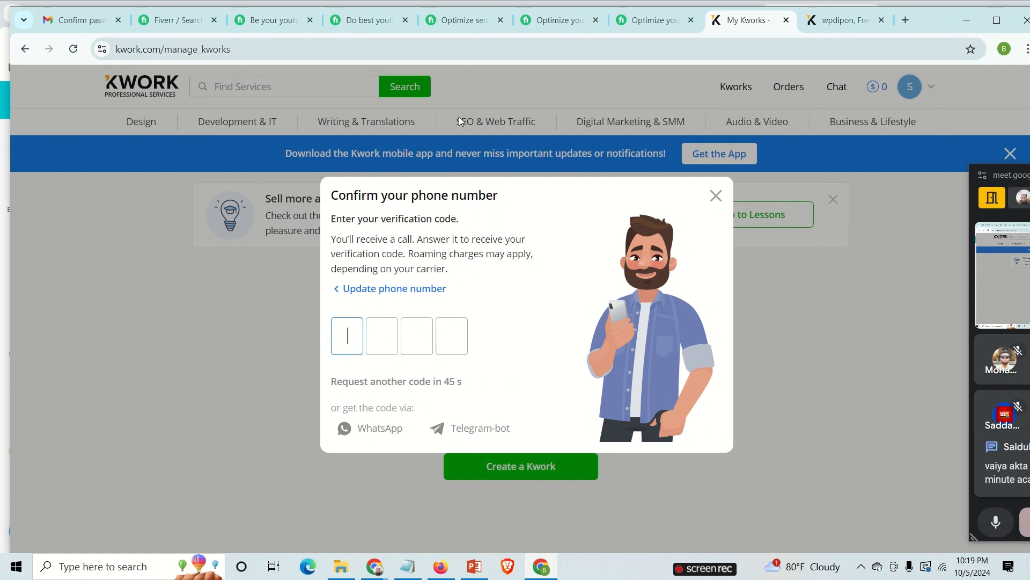
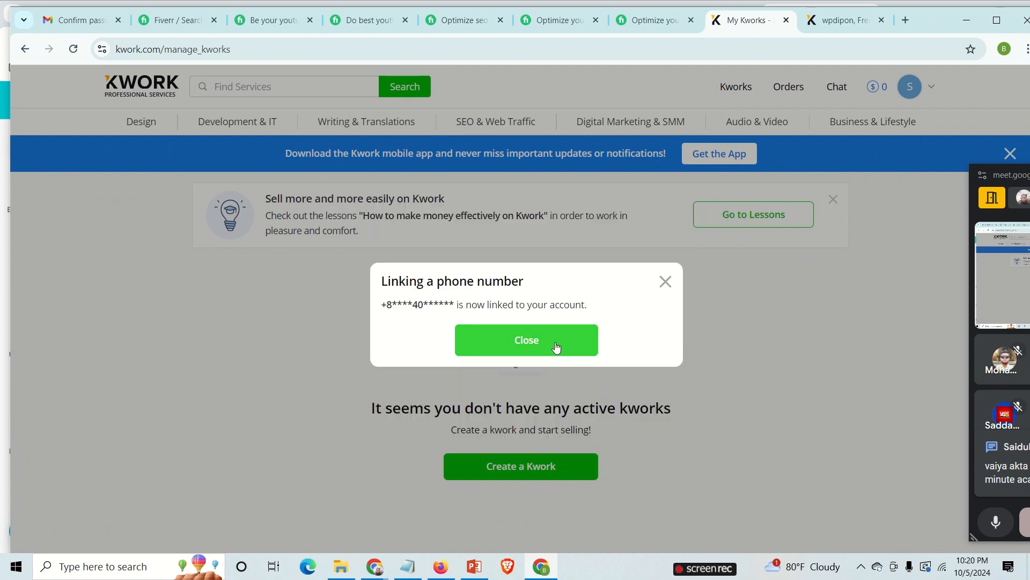
left_click(555, 346)
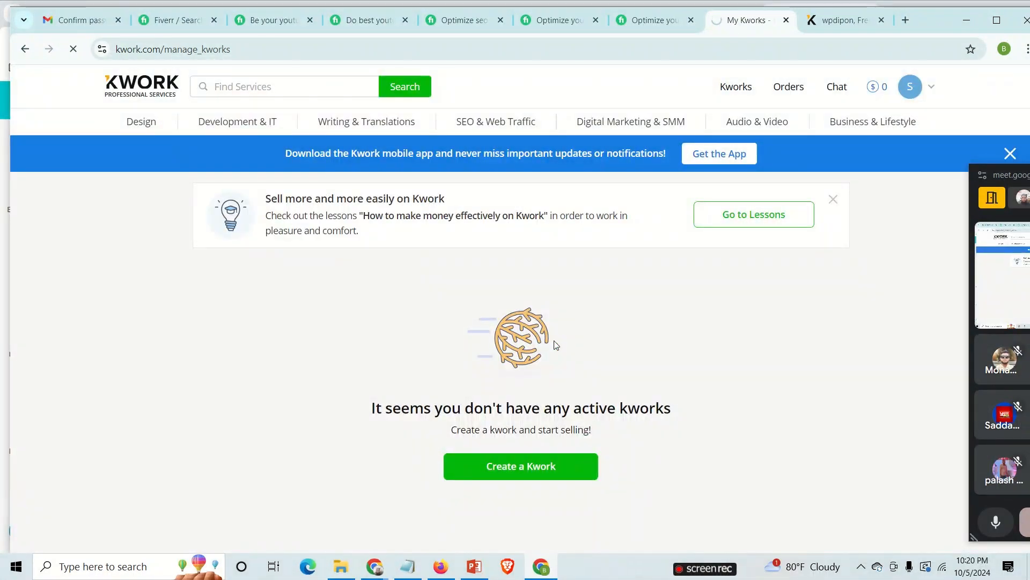
Step: Go to Edit Profile and enter 'Youtube Seo' as Your Name
left_click(526, 468)
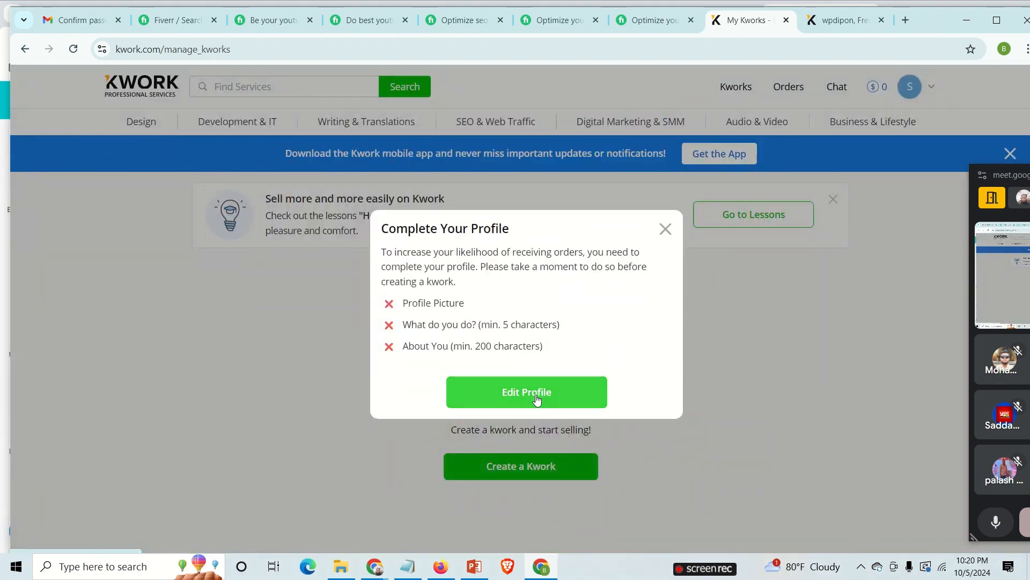
left_click(536, 399)
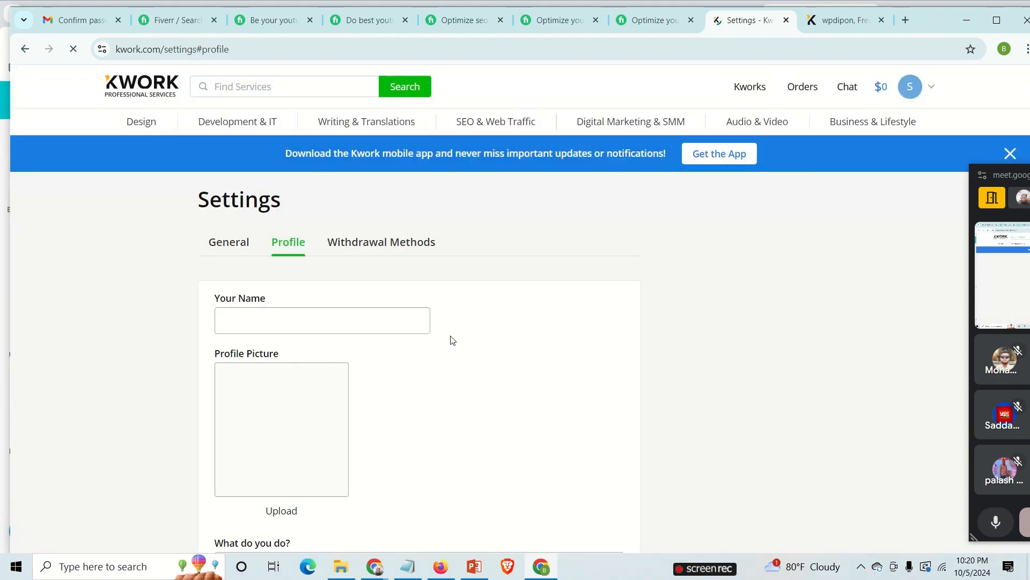
left_click(305, 329)
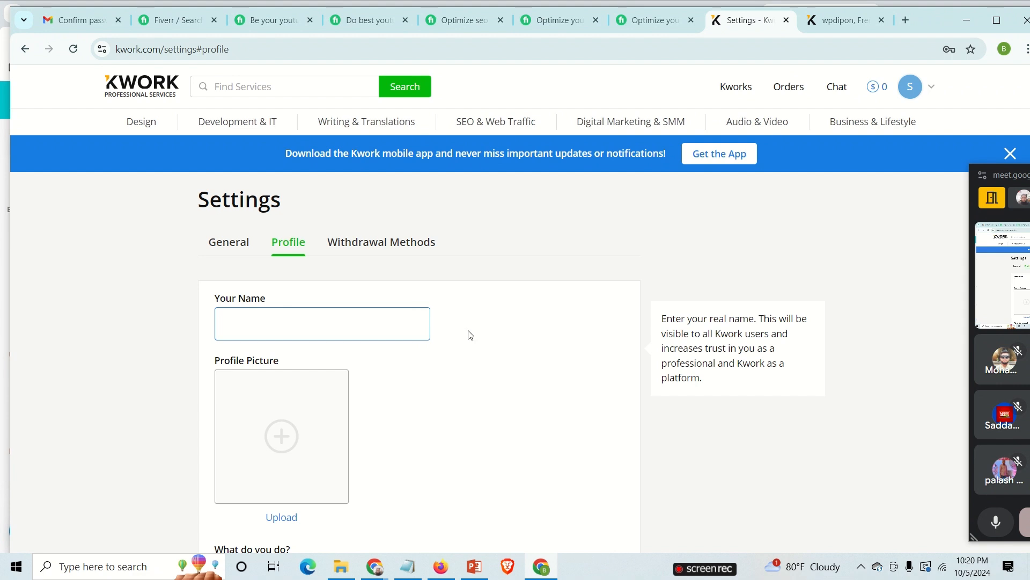
scroll(470, 335, "down", 6)
scroll(470, 335, "up", 4)
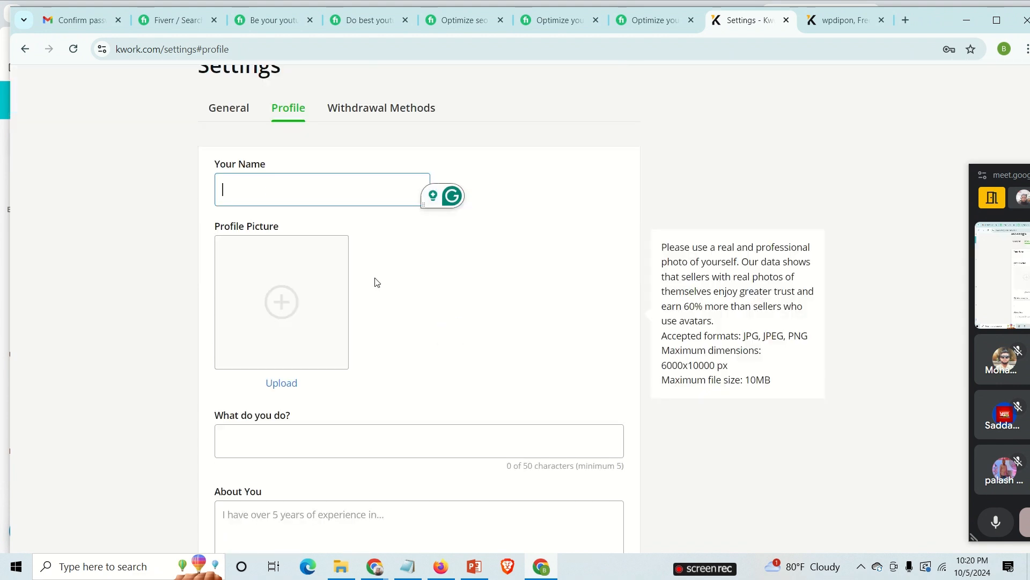
type("Youtub")
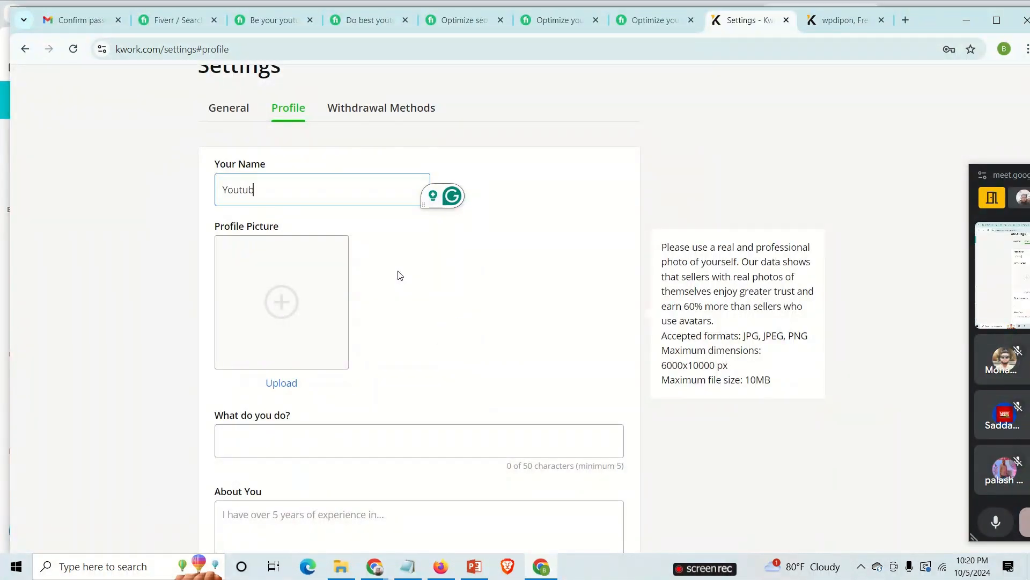
type("e Seo")
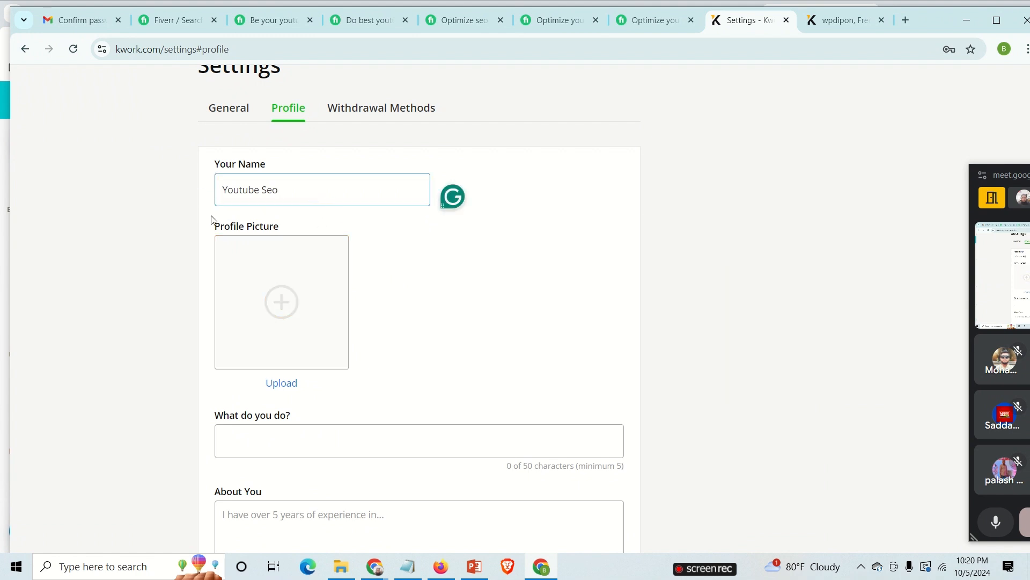
Step: Copy 'Youtube Seo' into the What do you do? field
triple_click(274, 185)
key("ctrl+c")
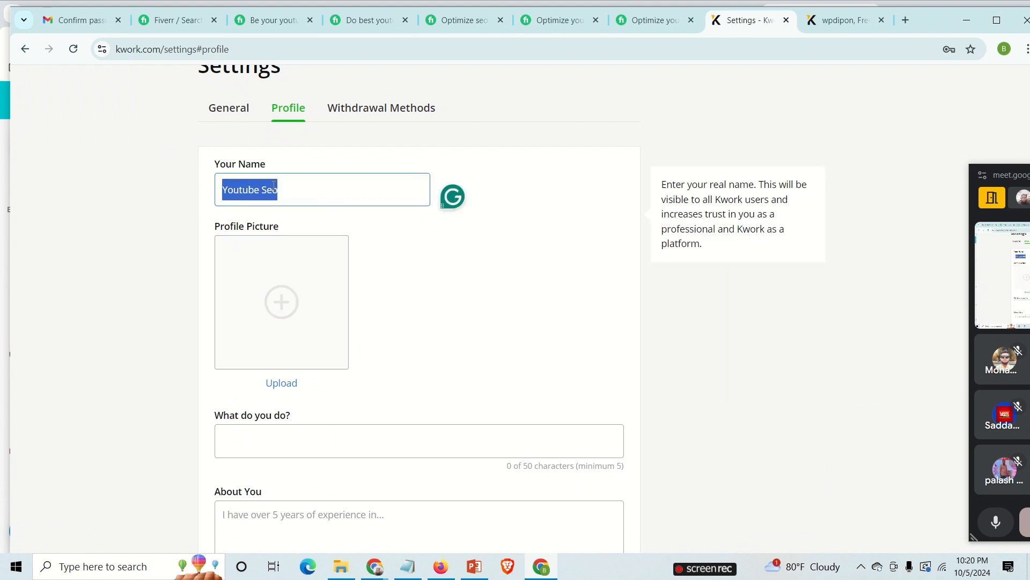
left_click(273, 438)
key("ctrl+v")
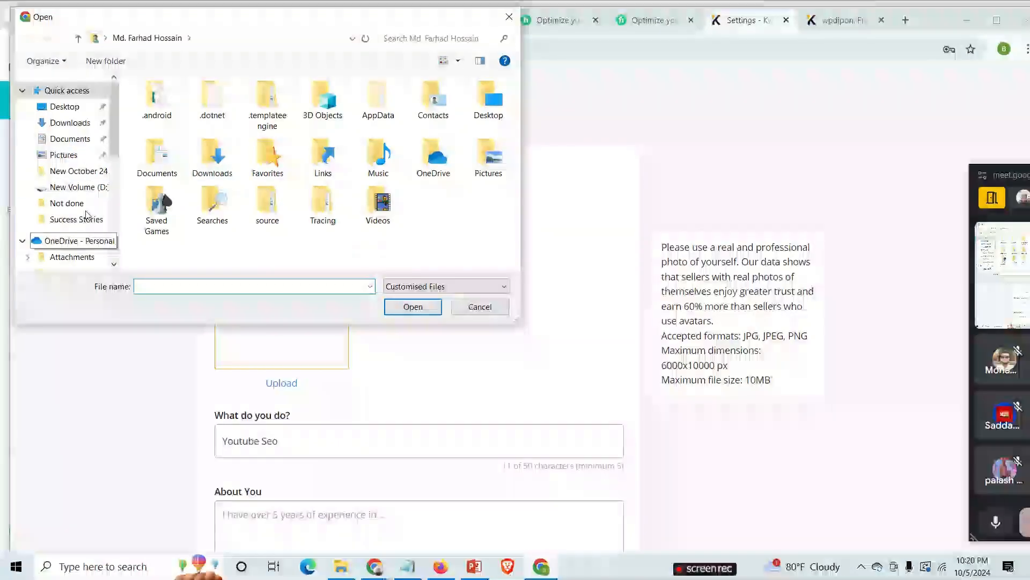
Step: Upload the Canva video reels thumbnail from Downloads as the profile picture
left_click(70, 125)
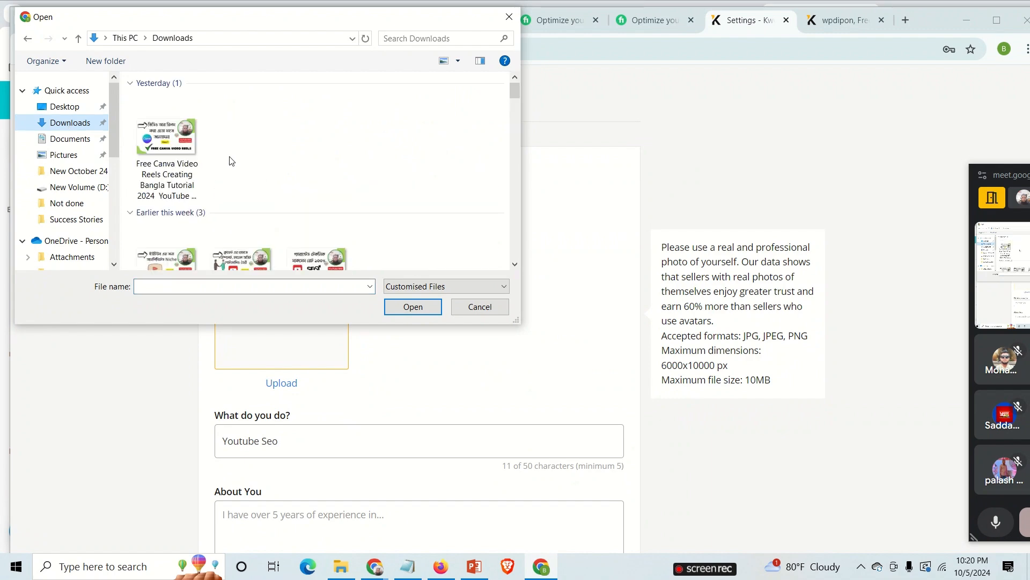
double_click(166, 136)
scroll(468, 315, "down", 10)
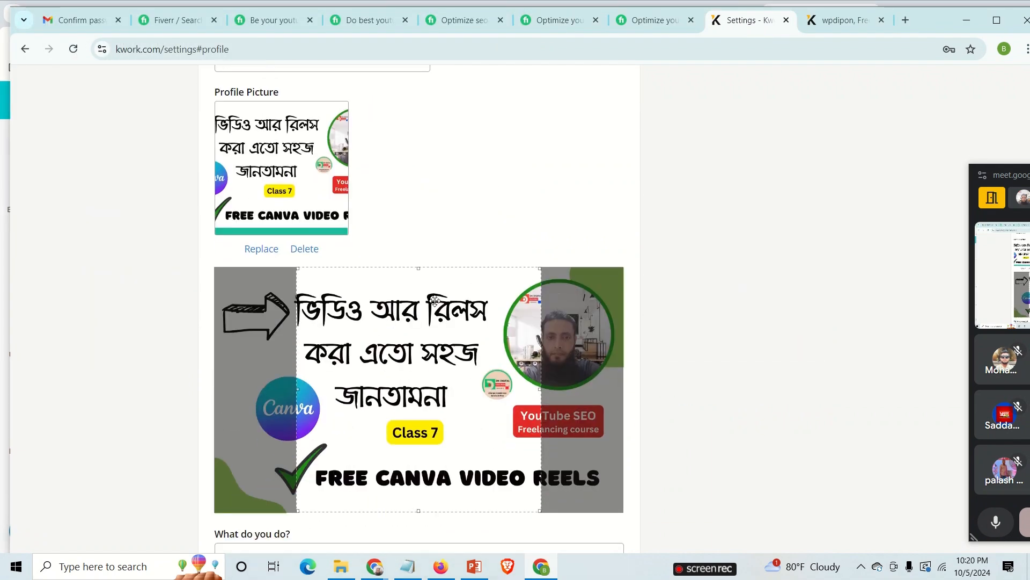
scroll(308, 272, "up", 2)
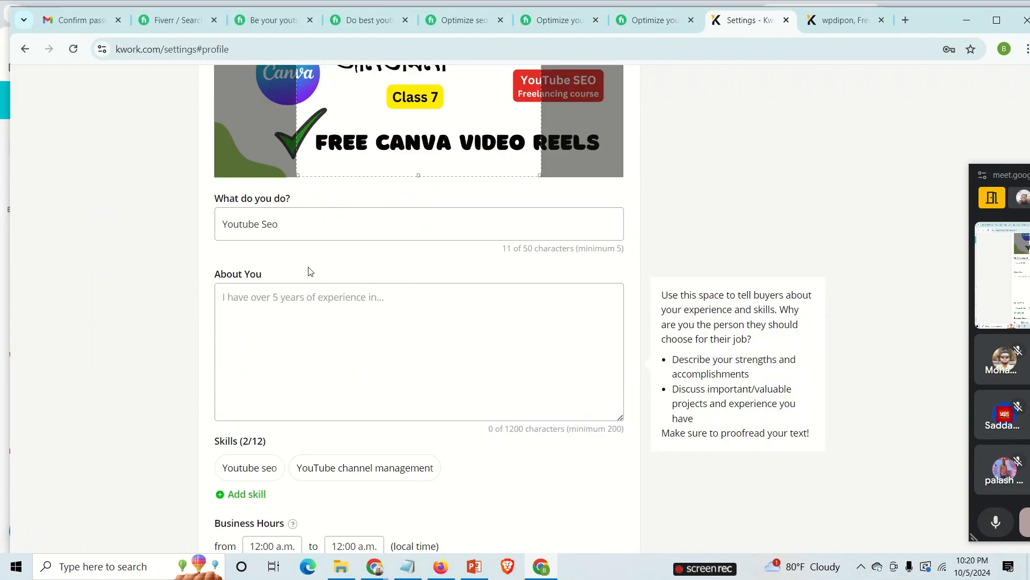
Step: Paste an SEO expert description copied from another profile into About You
left_click(279, 313)
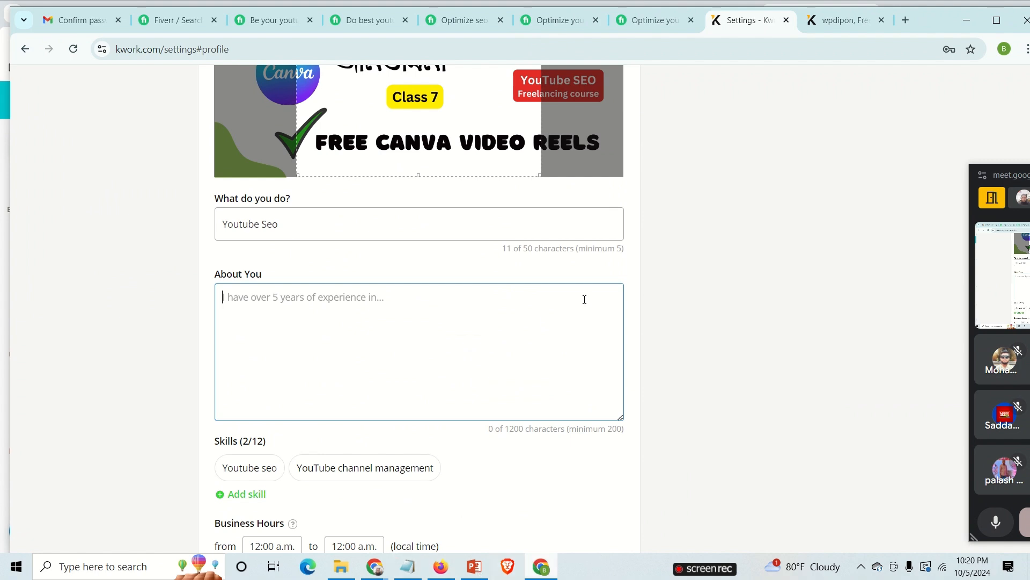
left_click(838, 21)
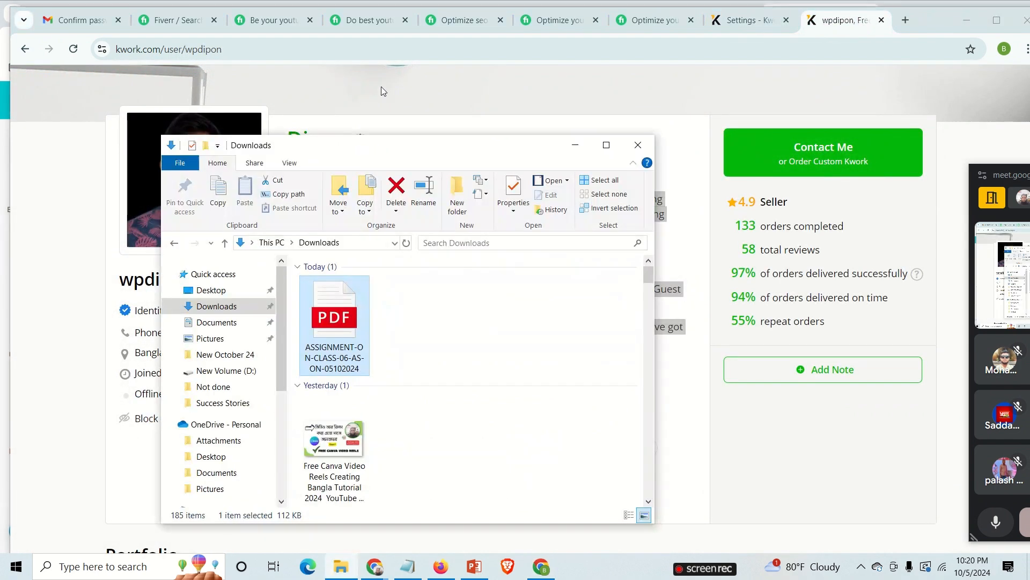
left_click(381, 86)
left_click(161, 26)
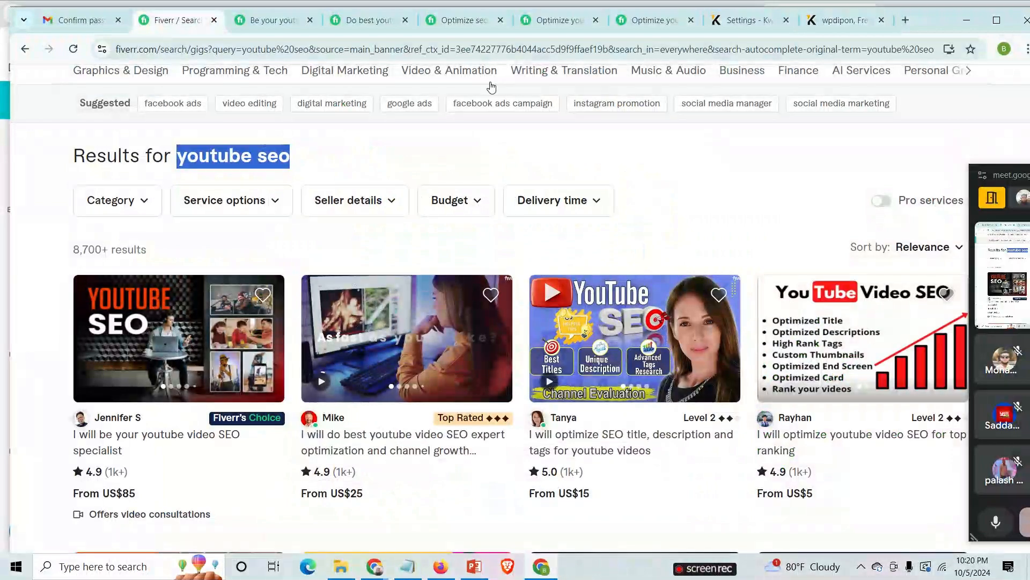
left_click(275, 21)
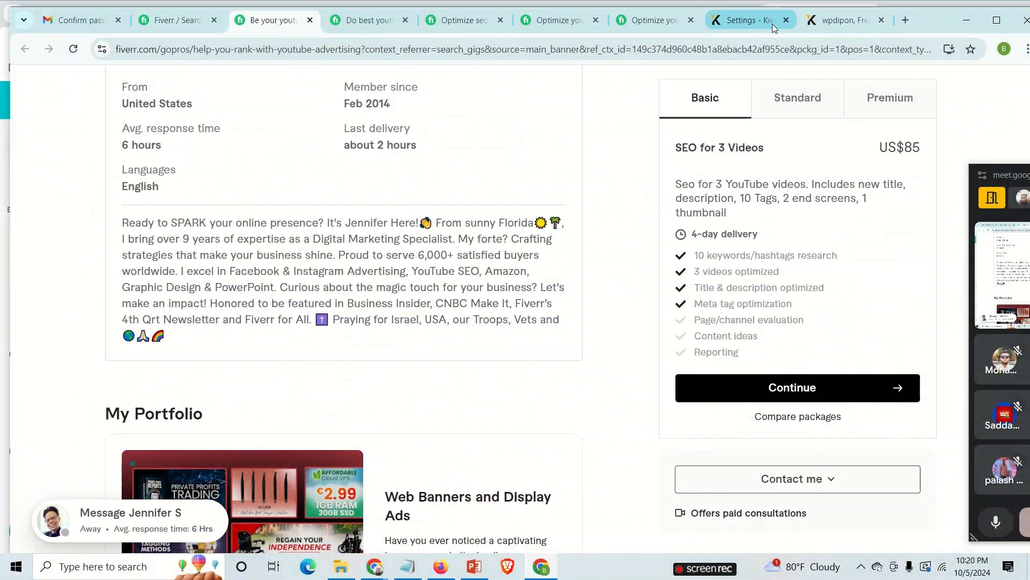
left_click(751, 20)
type("I am a Digital marketing SEO Expert, With a Full Stack Web Developer and having over four years of Work experience as a Full Stack Web Developer and Marketing SEO Expert . ======= I'm Speecialist in Advance SEO, Social Media Promotion ., .======= ✅ Digital Marketing Expert . ✅ High Authority Backlink. ✅ Youtube Video Promotion ✅ Youtube SEO ✅ Facebook Marketing ✅ Keyword research, ✅ Guest Posting ✅ On-Page SEO, ✅ Off-page SEO. While enhancing my SEO skills, I built my approach, \"LatticeWork Technique\"! I've got well-proven white-hat SEO strategy, proven with 300+ projects & more local businesses. In the past, I wore many hats while working in Digital Marketing agencies in Texas. I help companies produce high-quality ROI results-driven campaigns.")
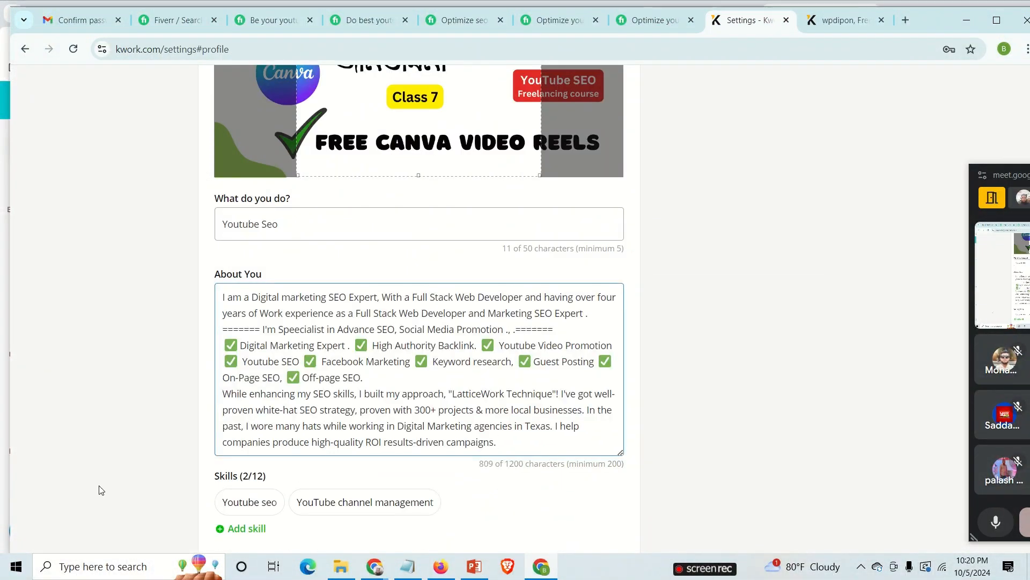
scroll(296, 374, "down", 4)
scroll(349, 400, "down", 3)
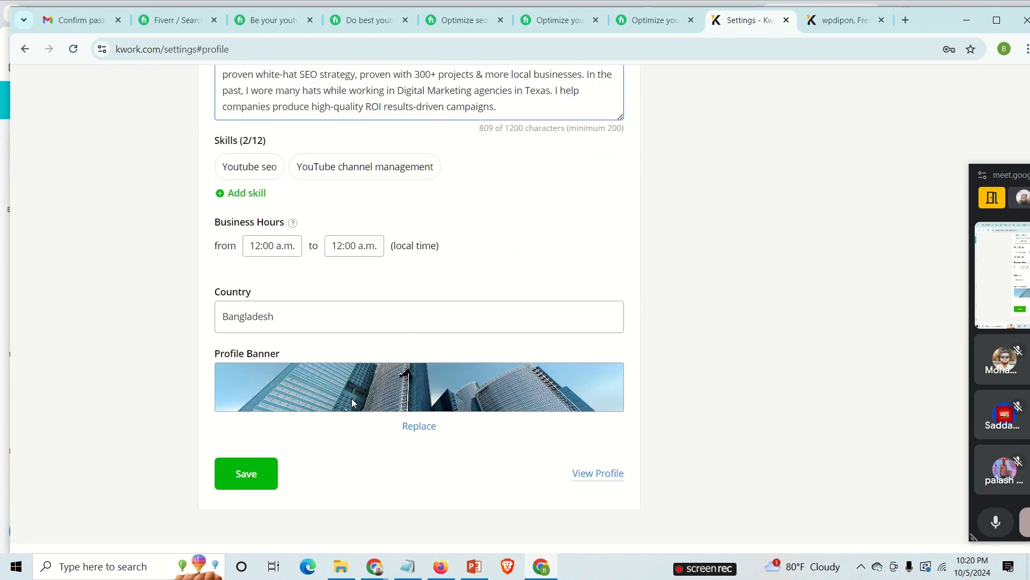
Step: Save the profile, choose Let's Go in the Profile Completed popup, and click into Title
left_click(245, 478)
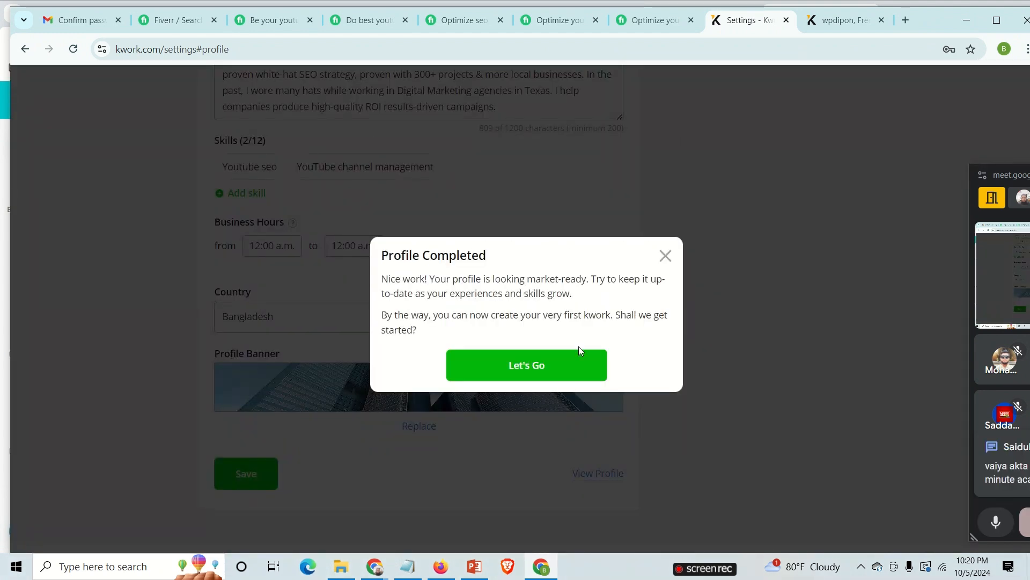
left_click(560, 367)
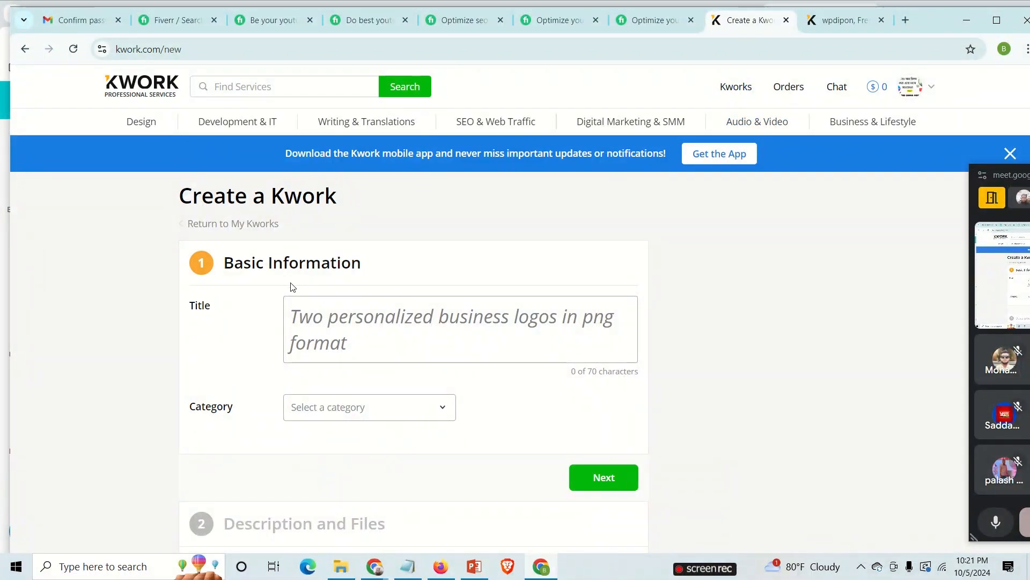
mouse_move(343, 302)
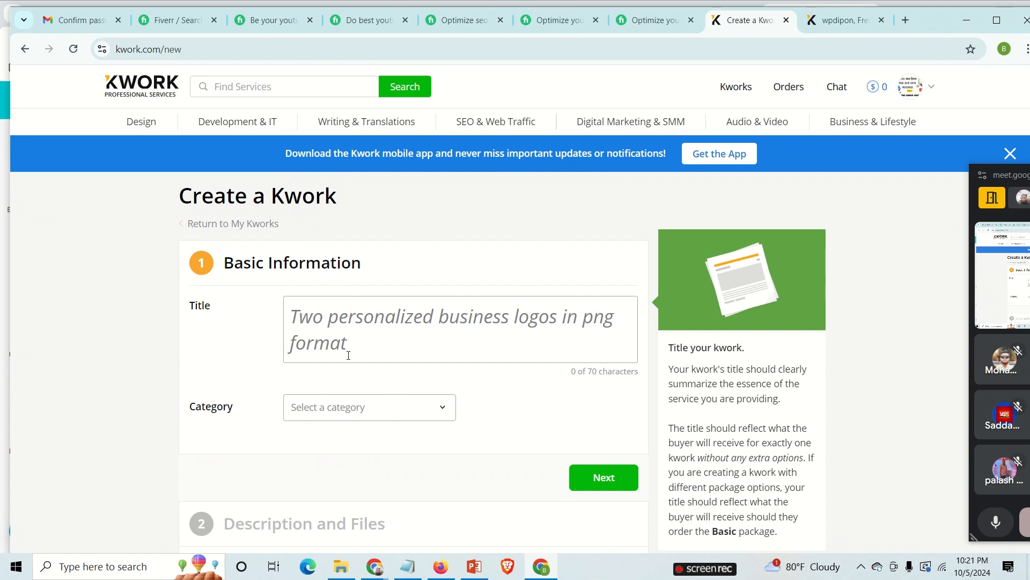
left_click(352, 338)
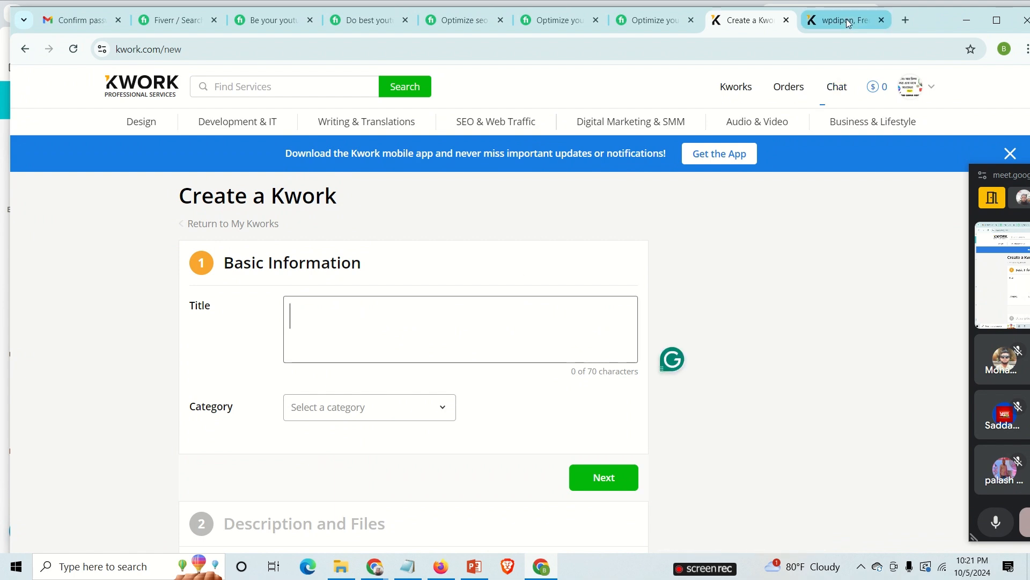
Step: Browse the Fiverr YouTube SEO results and the first two gig pages
left_click(191, 24)
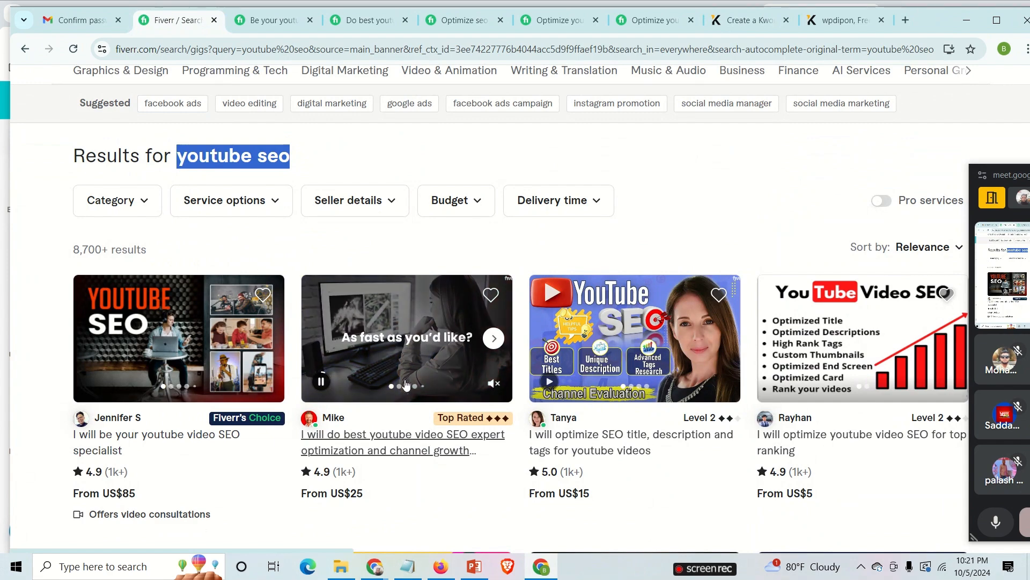
scroll(370, 322, "down", 3)
scroll(382, 318, "up", 4)
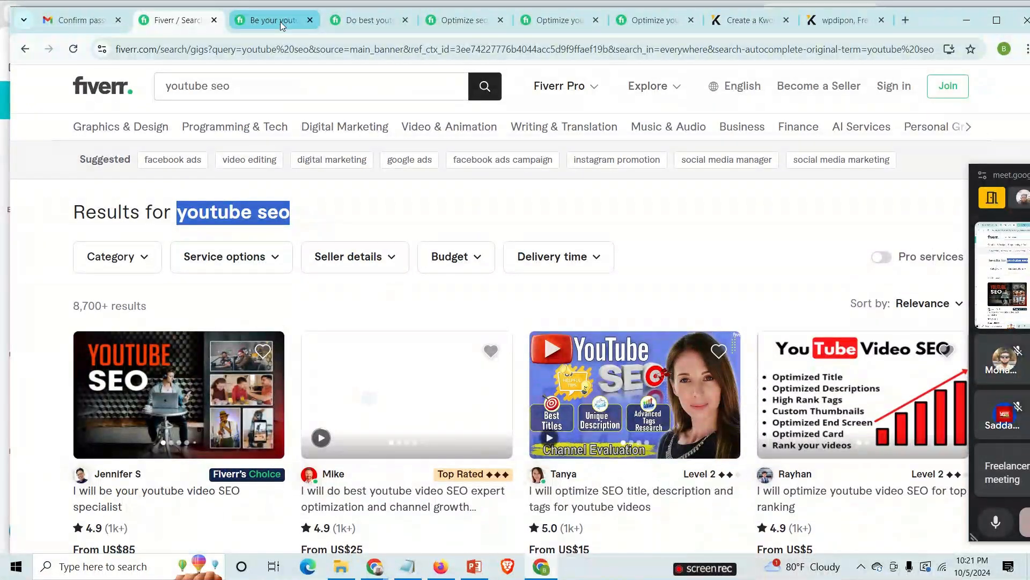
left_click(274, 20)
scroll(495, 258, "up", 10)
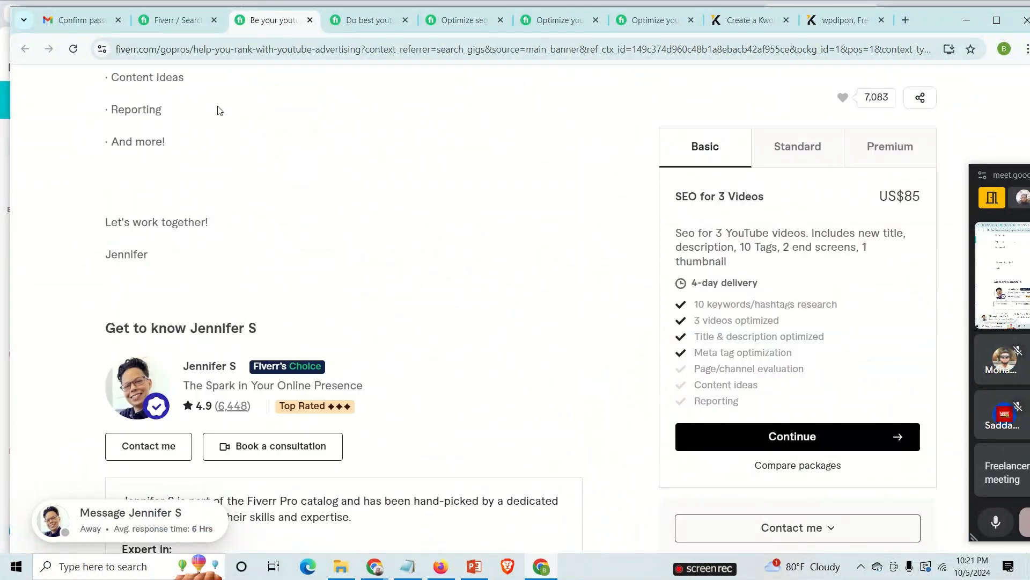
left_click(355, 24)
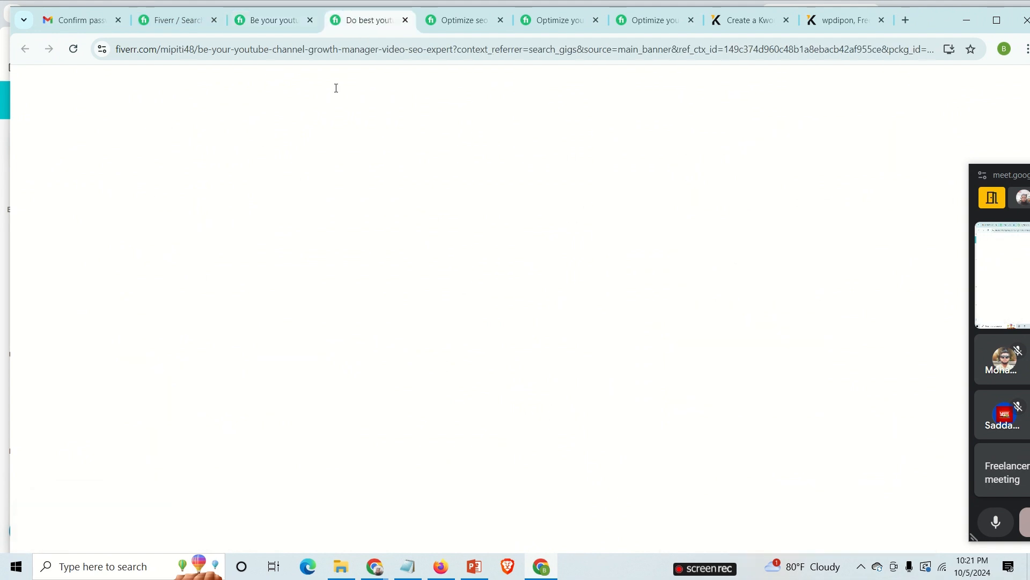
Step: Copy the gig title 'I will do best youtube video SEO expert optimization and channel growth manager'
triple_click(216, 240)
right_click(217, 239)
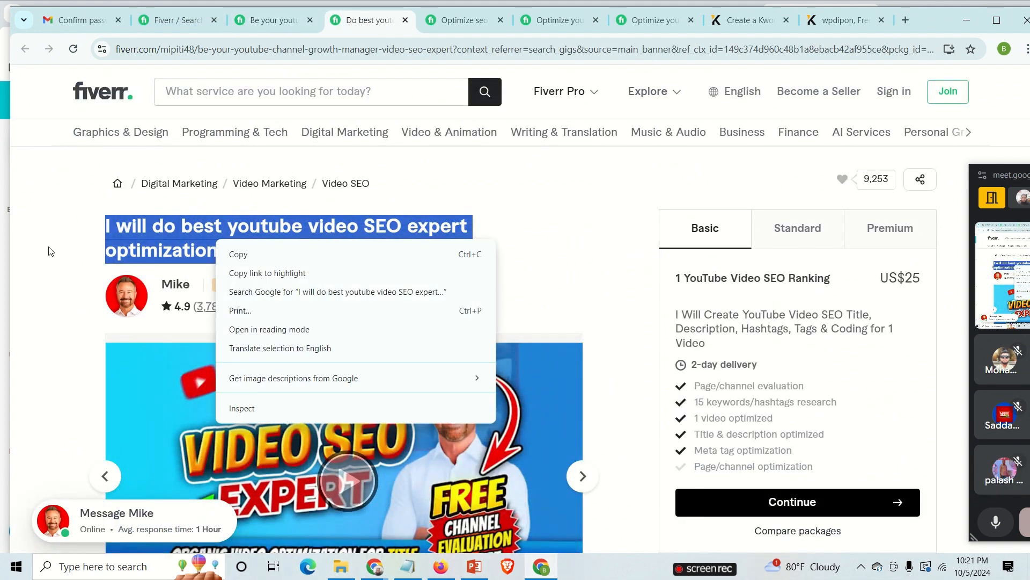
left_click(140, 231)
right_click(198, 241)
left_click(264, 251)
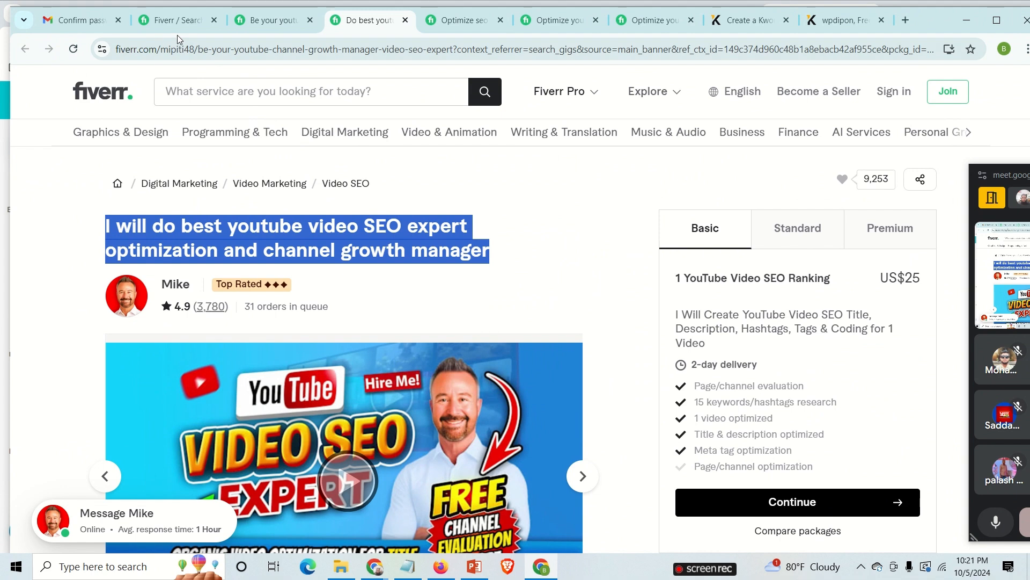
left_click(375, 567)
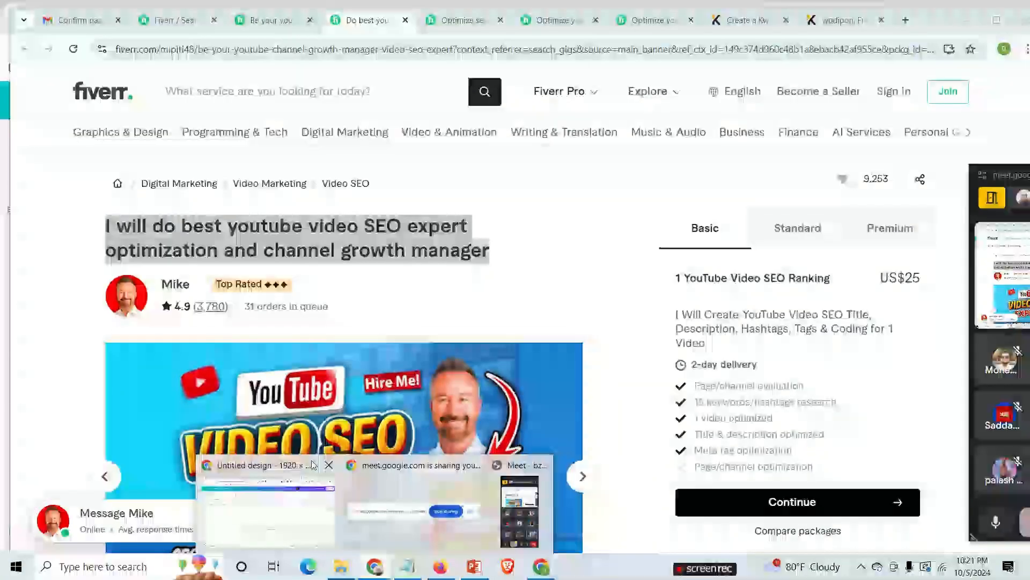
left_click(290, 505)
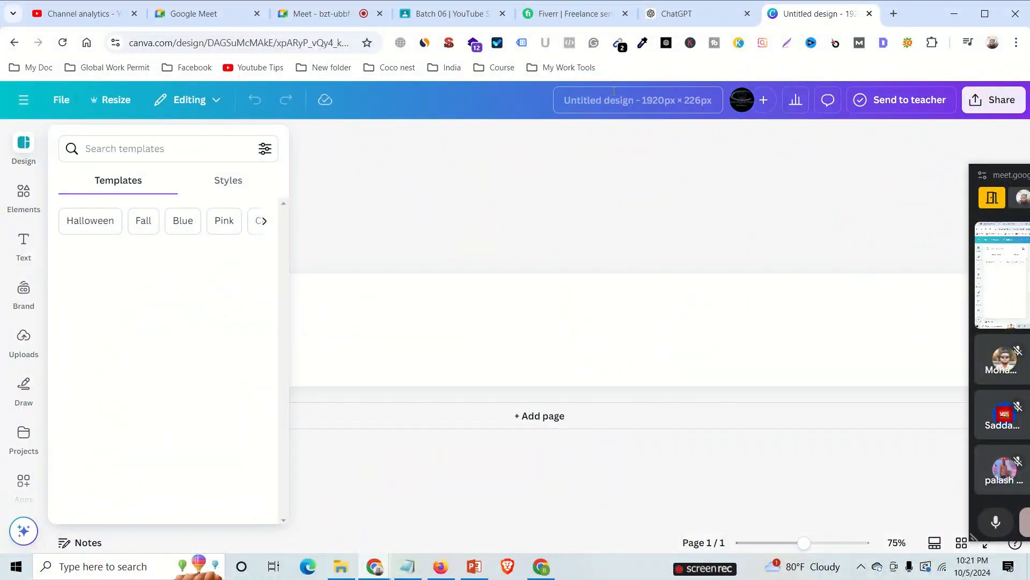
Step: Review the two quoted gig titles suggested in the ChatGPT conversation
left_click(465, 14)
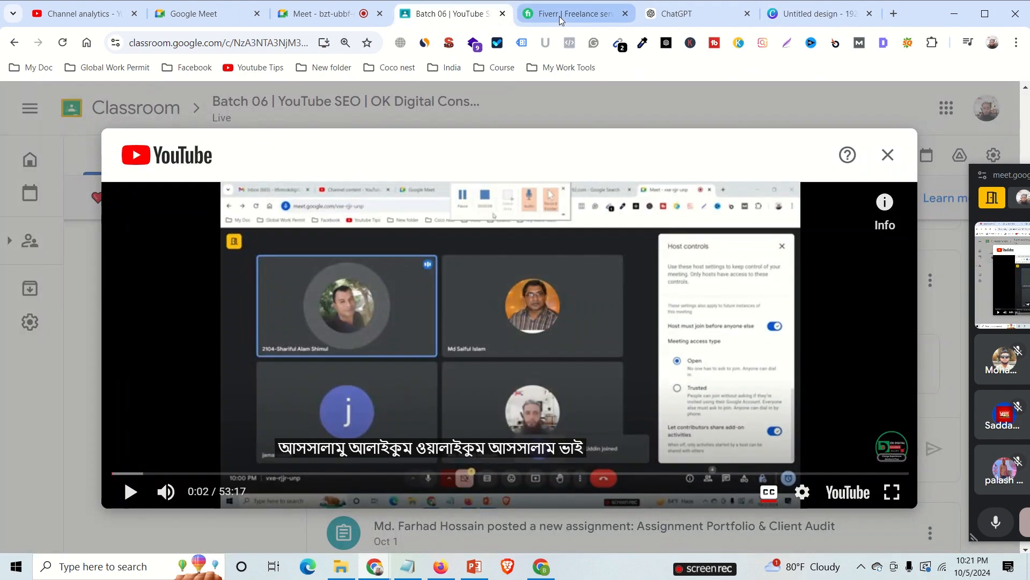
left_click(559, 16)
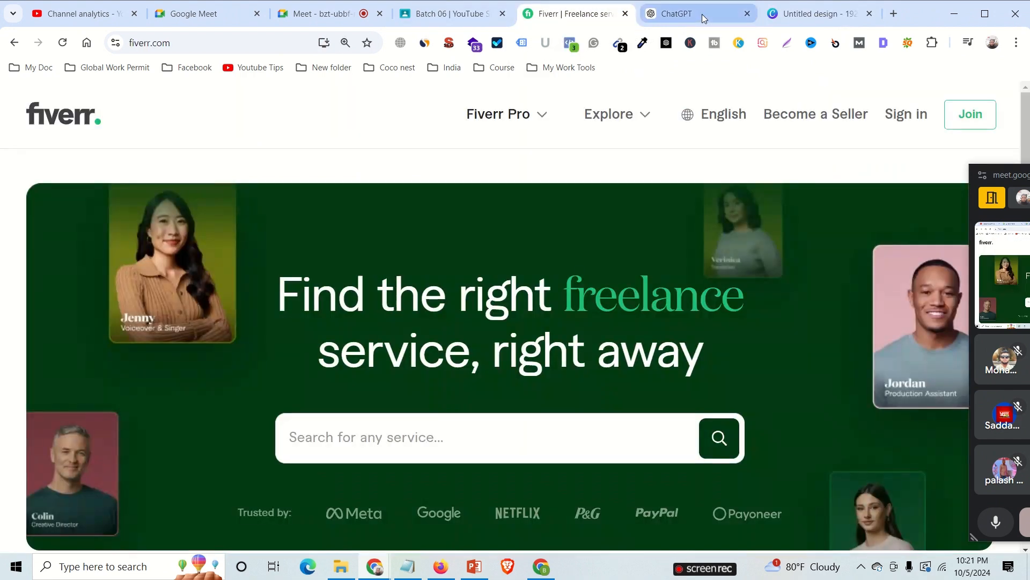
left_click(700, 14)
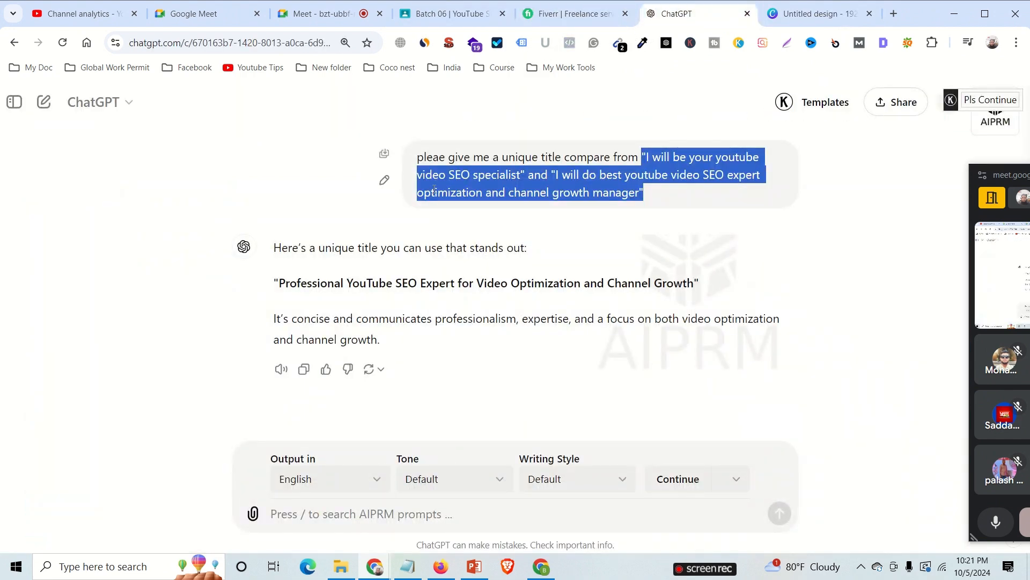
left_click_drag(418, 158, 574, 160)
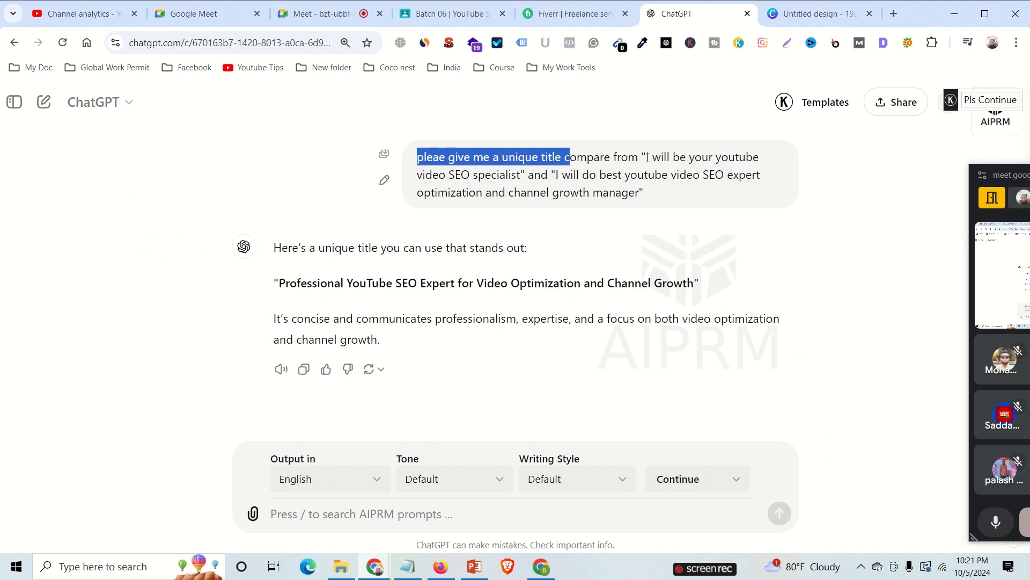
left_click_drag(647, 158, 644, 193)
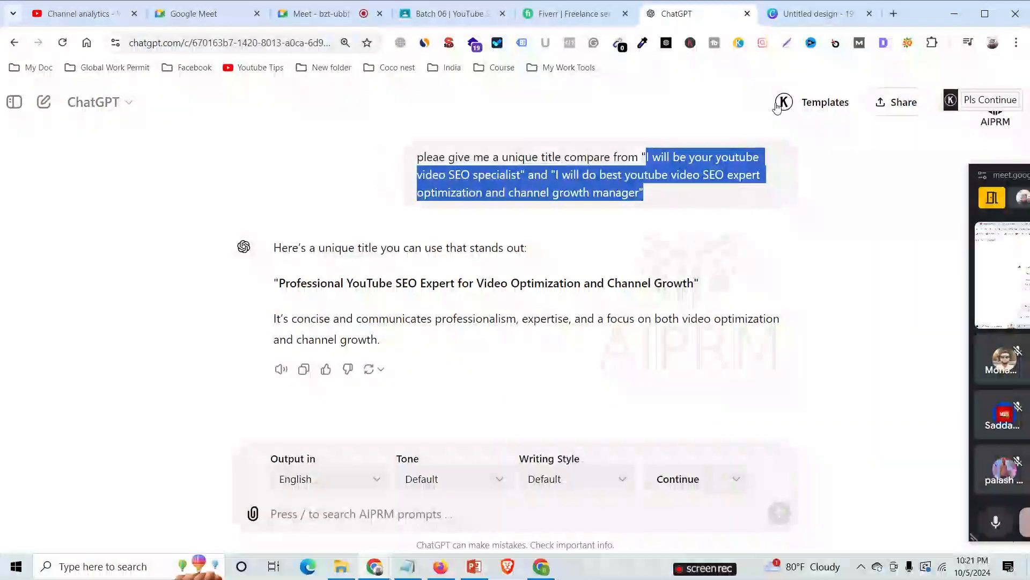
Step: Look through the Fiverr gig pages, then bring the Create a Kwork form back
left_click(536, 570)
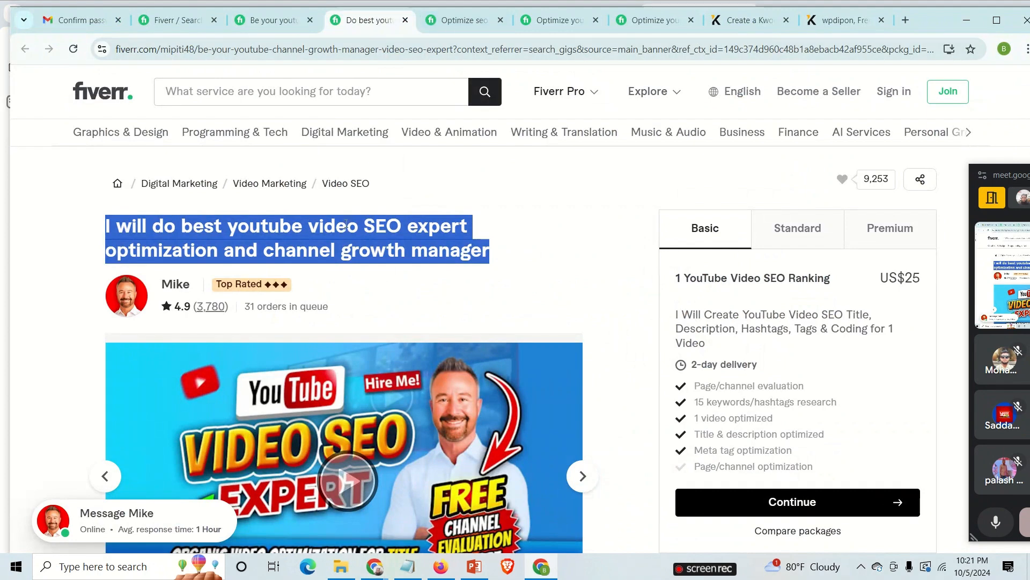
key("ctrl+Tab")
left_click_drag(106, 226, 515, 227)
key("ctrl+Tab")
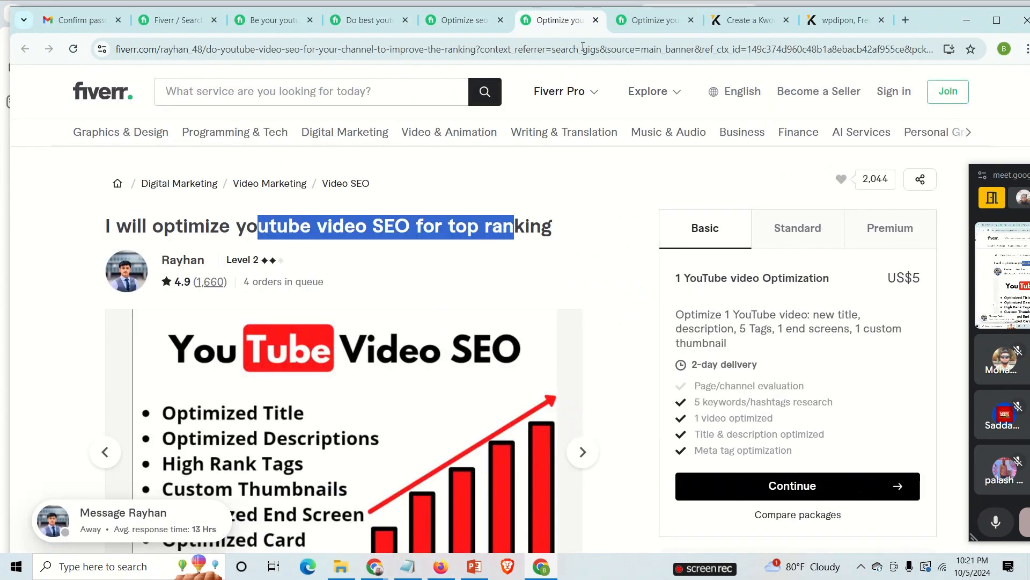
left_click(354, 568)
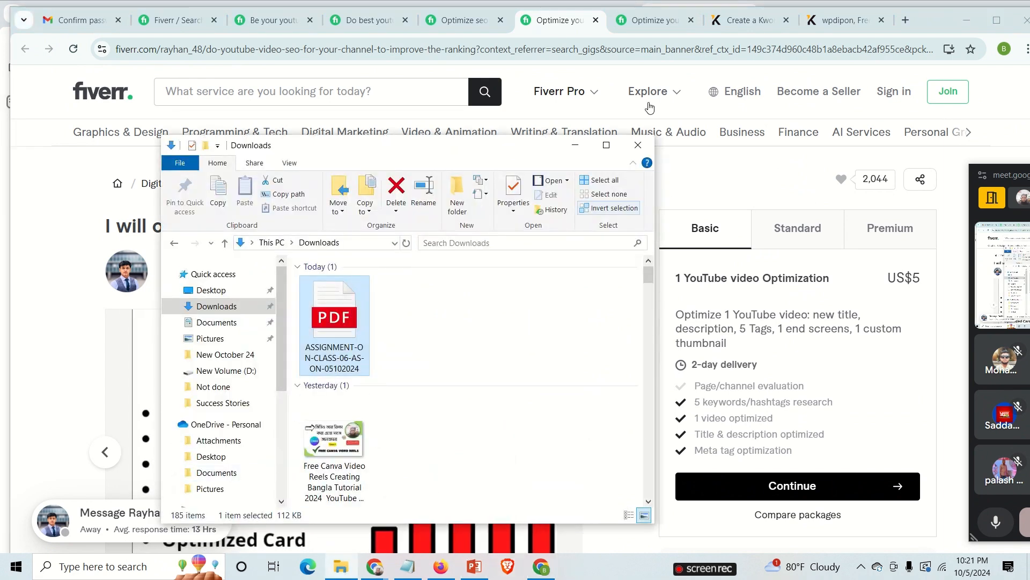
left_click(765, 24)
Step: Check reference pages and copy the Fiverr competitor gig title
scroll(300, 402, "down", 1)
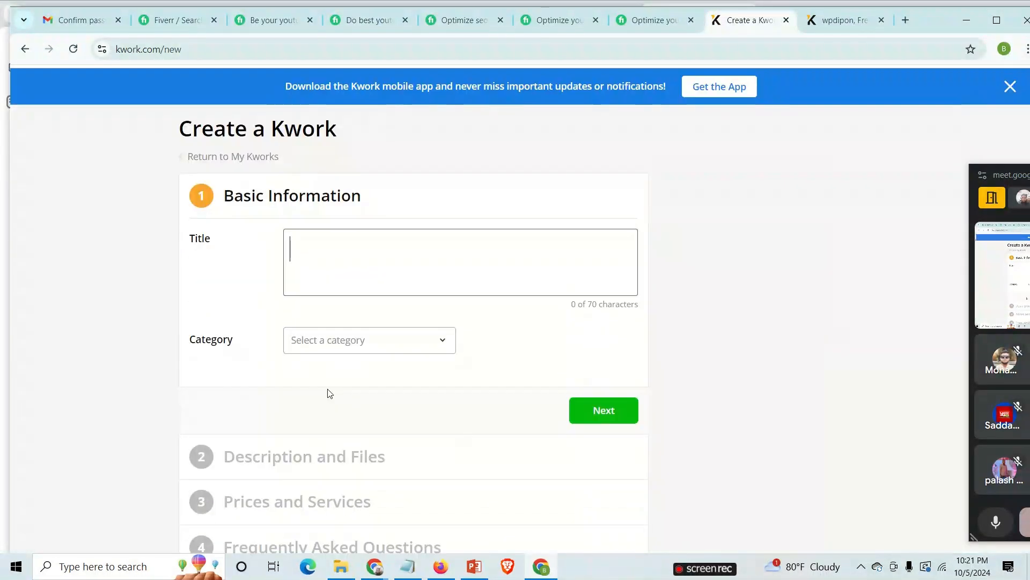
left_click(375, 352)
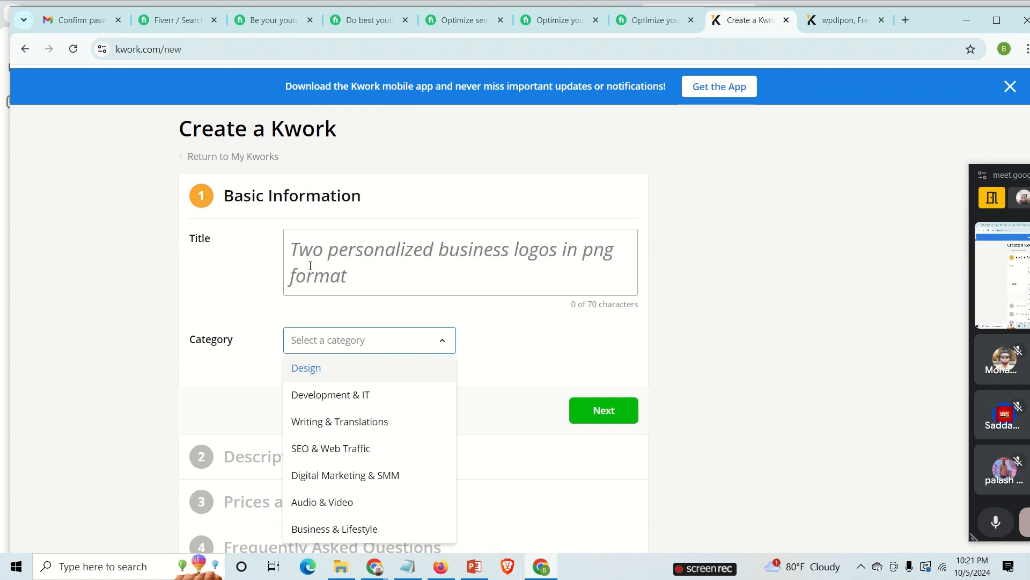
left_click(829, 21)
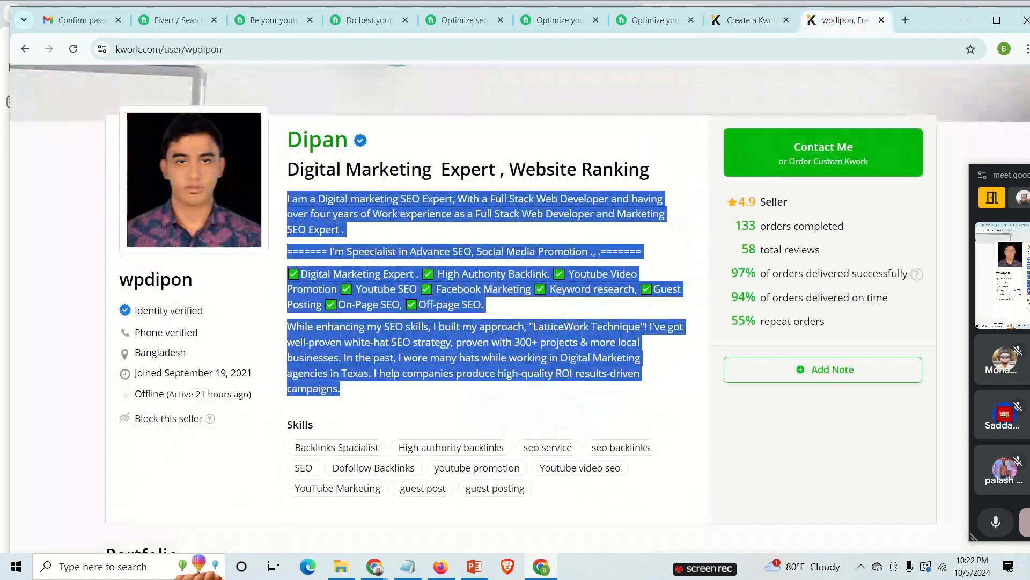
double_click(382, 172)
triple_click(382, 172)
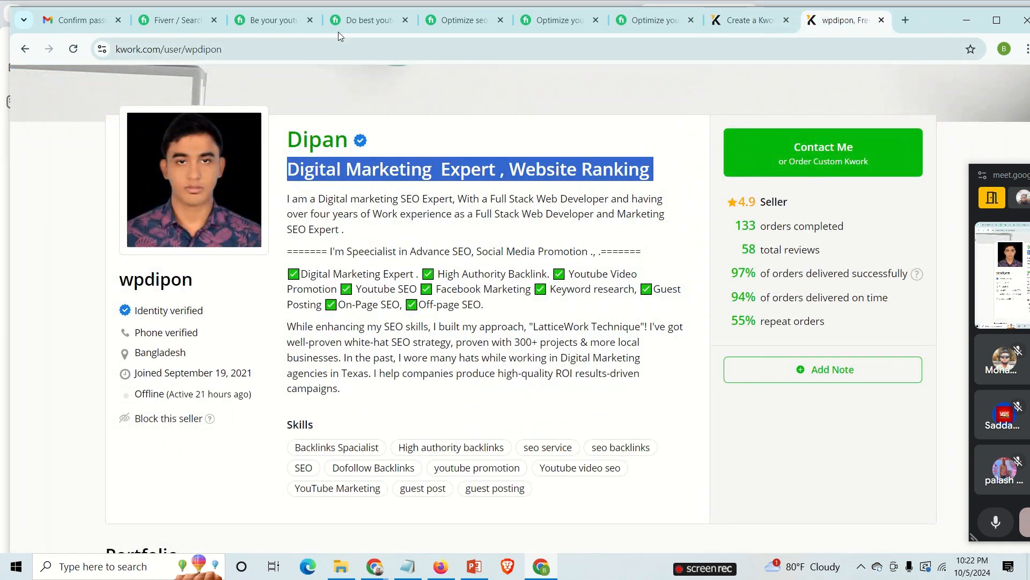
left_click(267, 22)
scroll(192, 268, "up", 10)
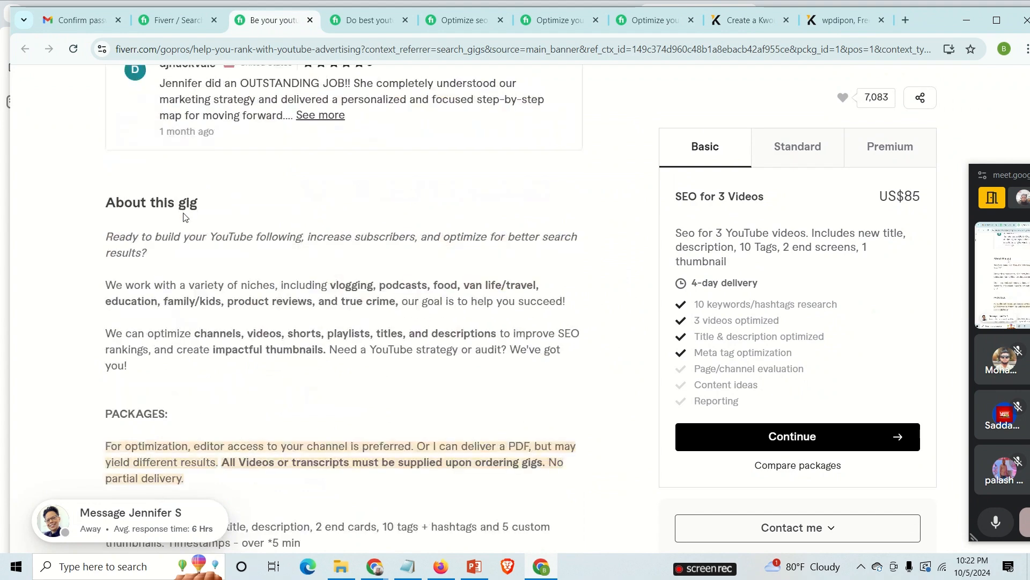
key("ctrl+Tab")
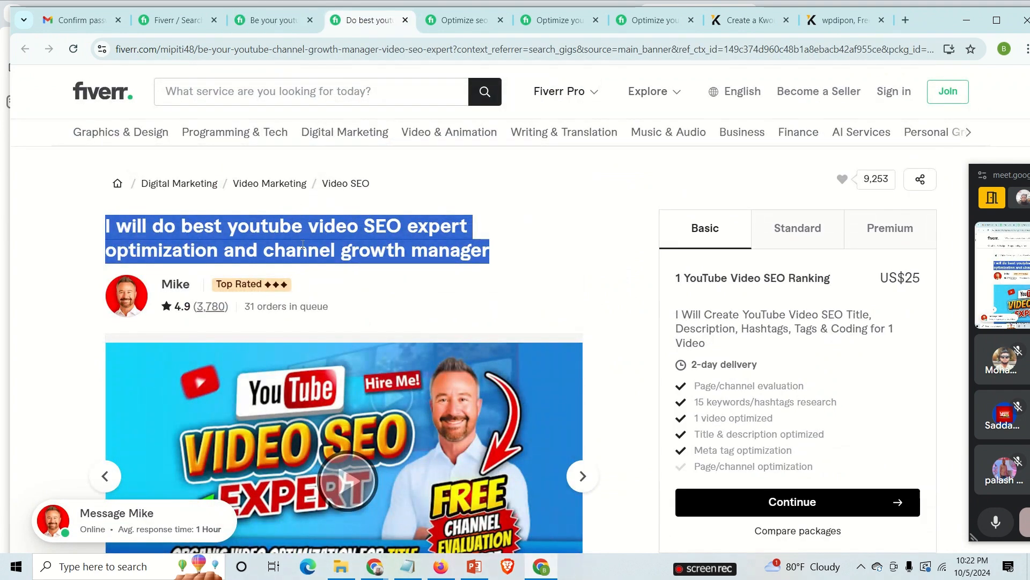
right_click(302, 244)
left_click(310, 248)
Step: Paste it as the kwork Title, trimmed to 'I will do best youtube video SEO expert optimization'
left_click(739, 24)
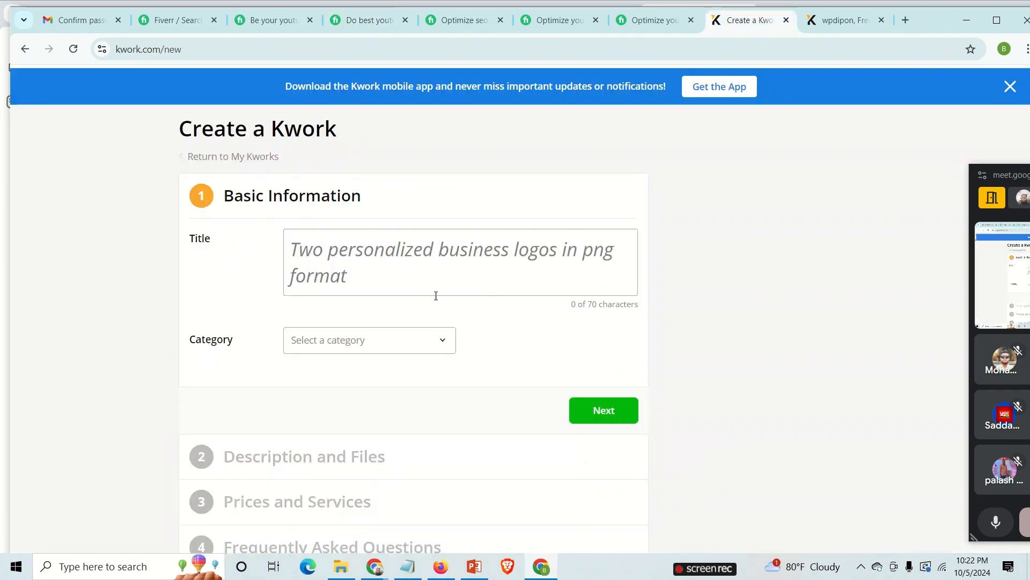
left_click(401, 267)
key("ctrl+v")
left_click(365, 350)
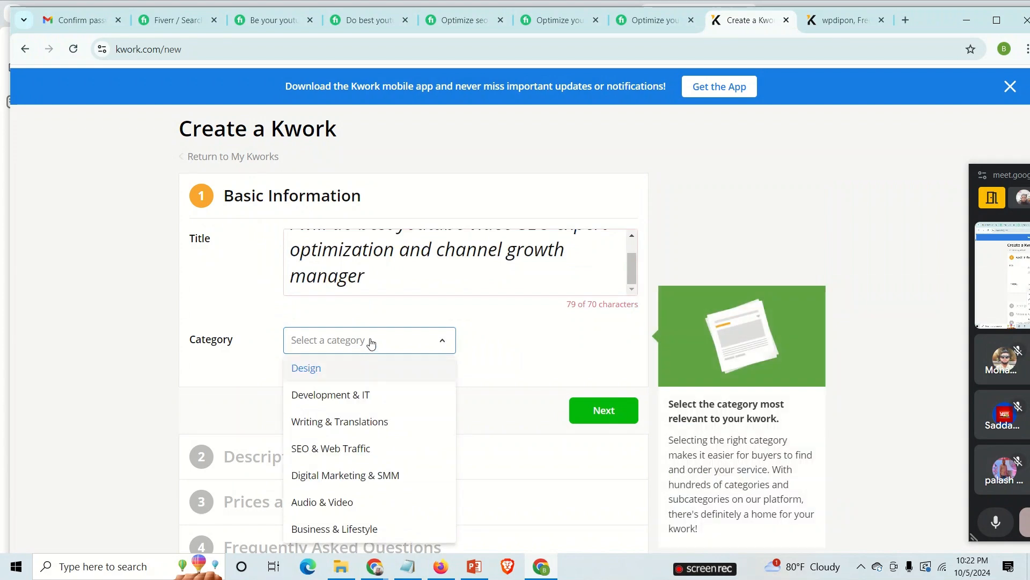
left_click(380, 311)
scroll(557, 337, "up", 1)
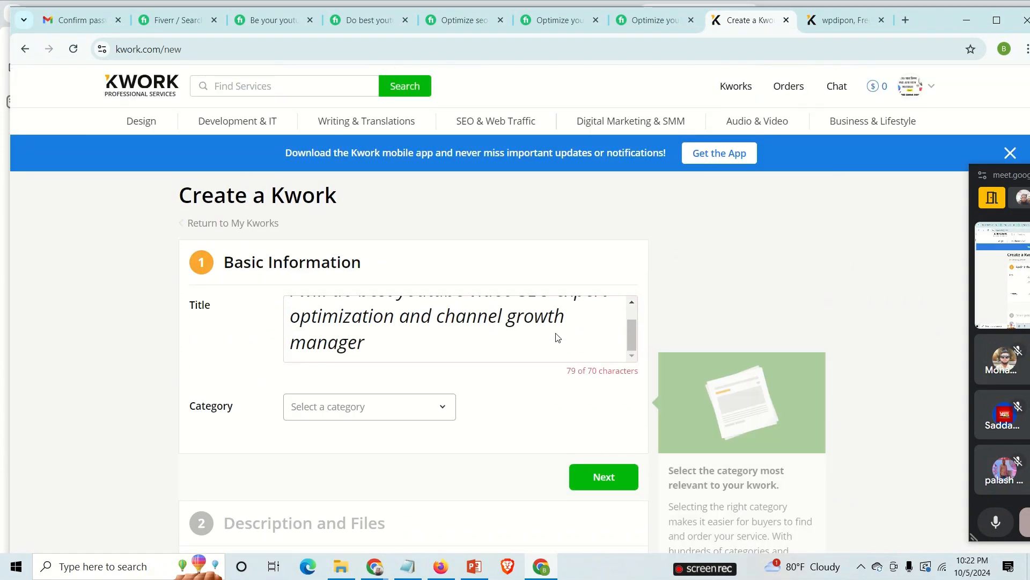
left_click_drag(471, 354, 409, 317)
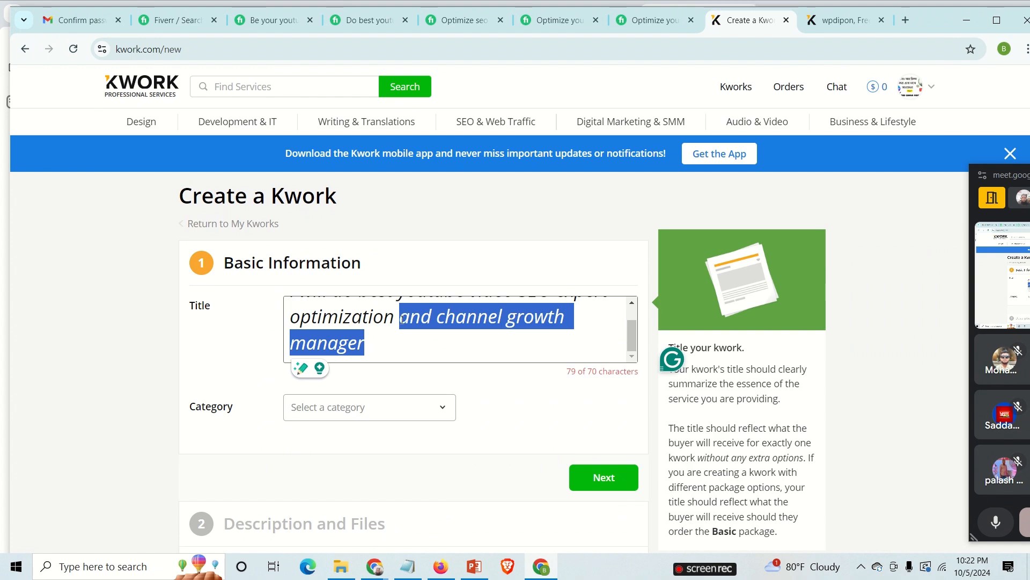
key("BackSpace")
key("BackSpace")
Step: Consult saved notes and try SEO & Web Traffic and Digital Marketing & SMM categories
left_click(327, 407)
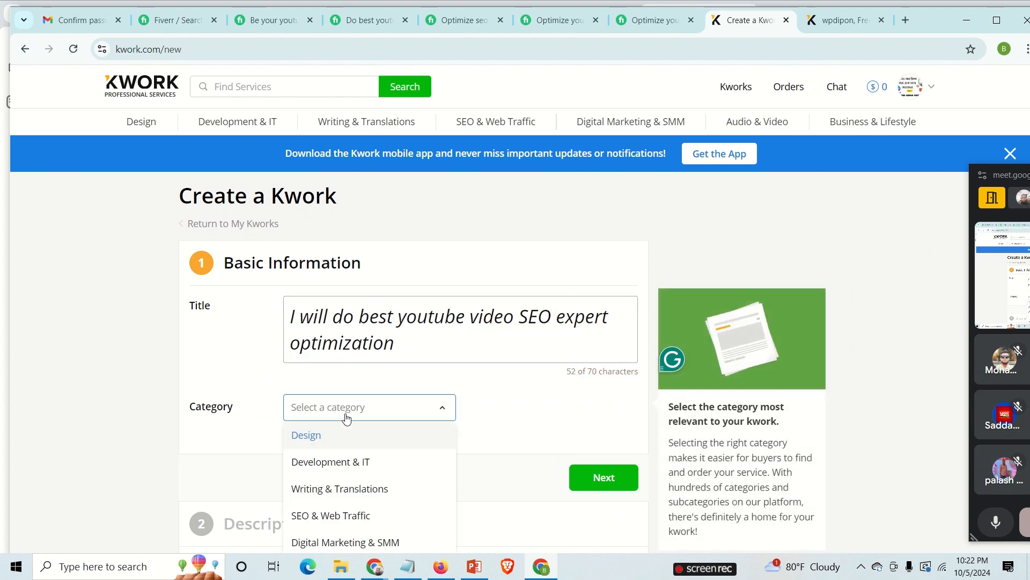
scroll(514, 374, "down", 1)
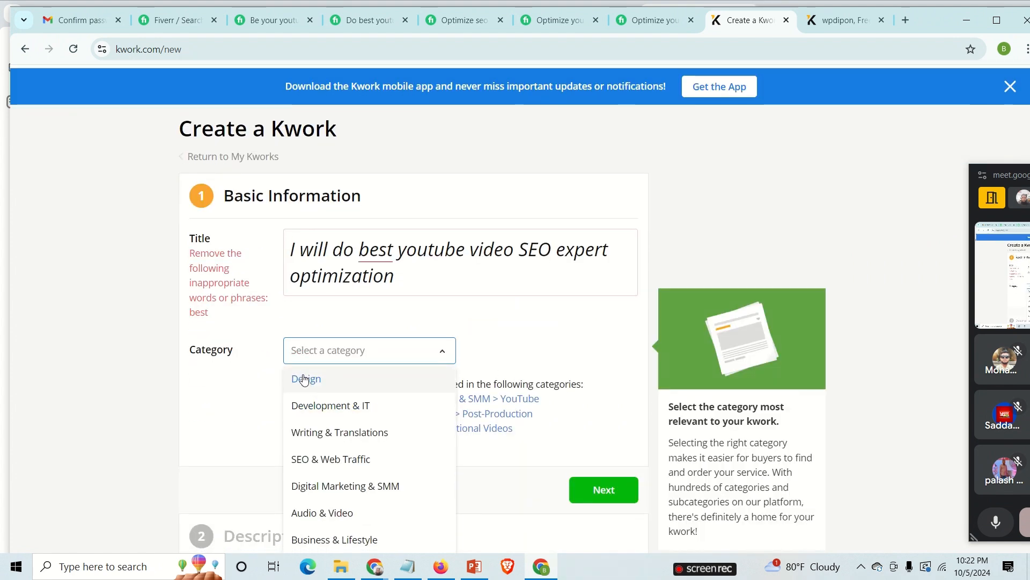
left_click(410, 567)
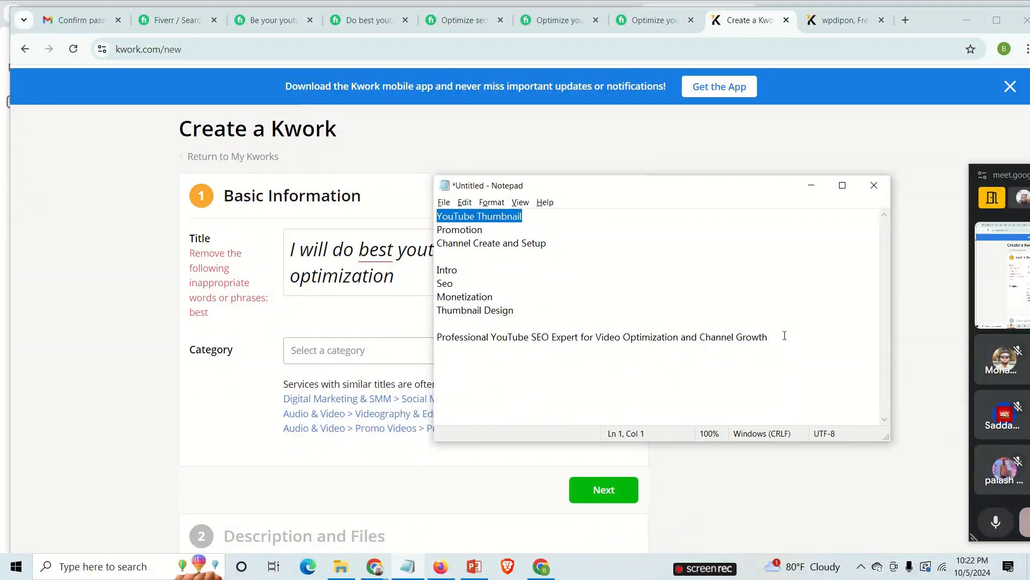
left_click(322, 374)
left_click(361, 353)
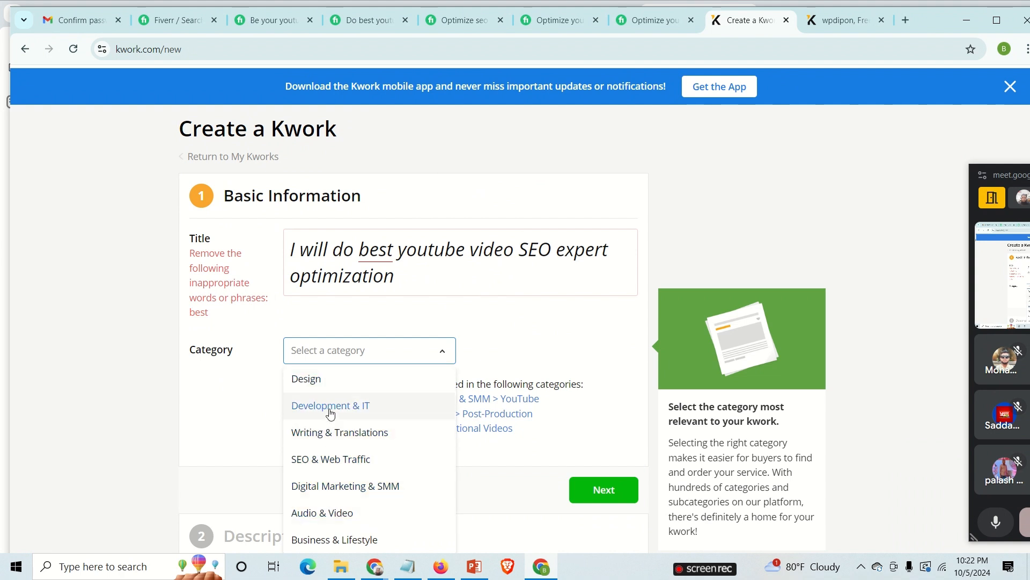
left_click(323, 462)
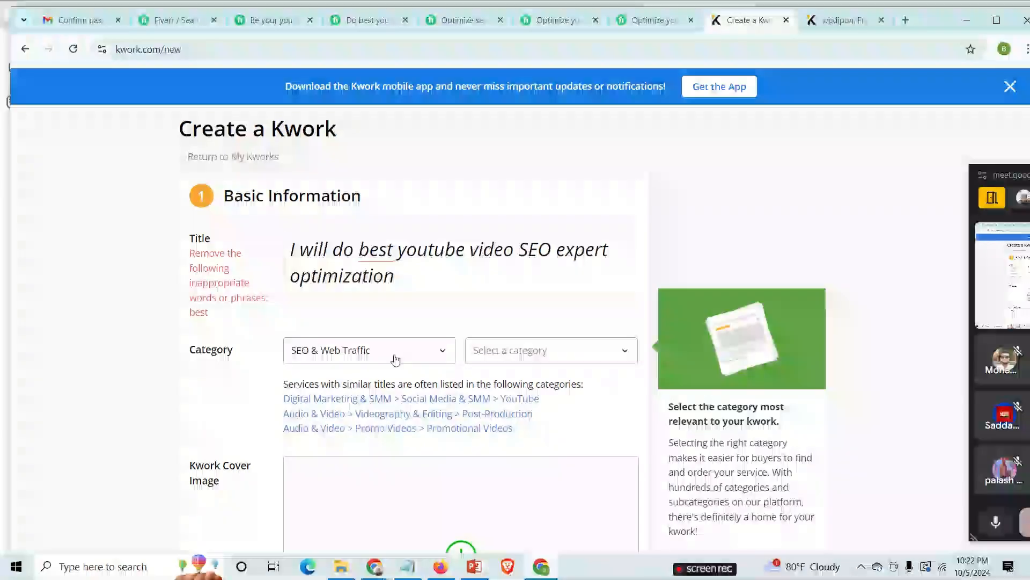
left_click(519, 350)
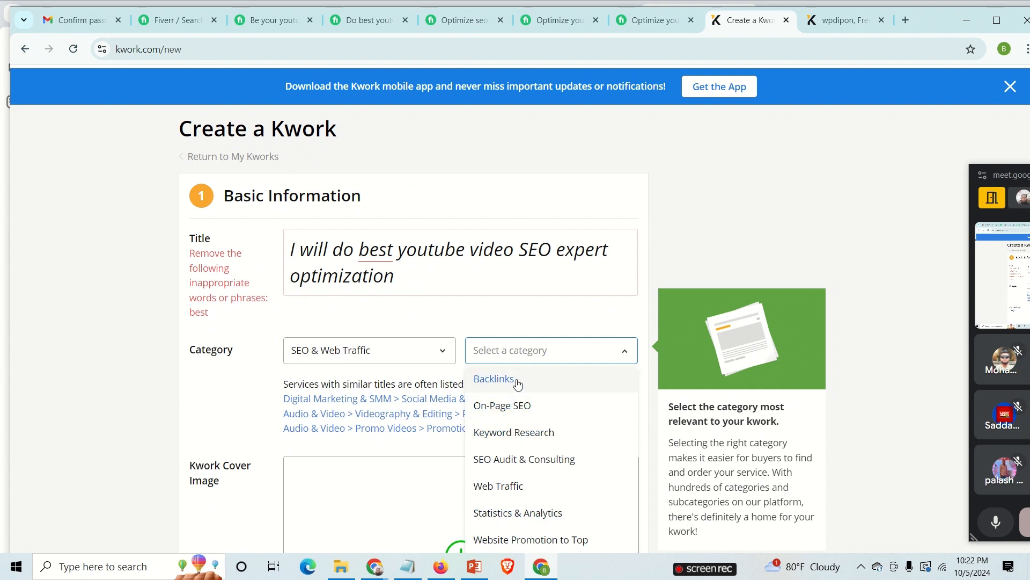
left_click(326, 356)
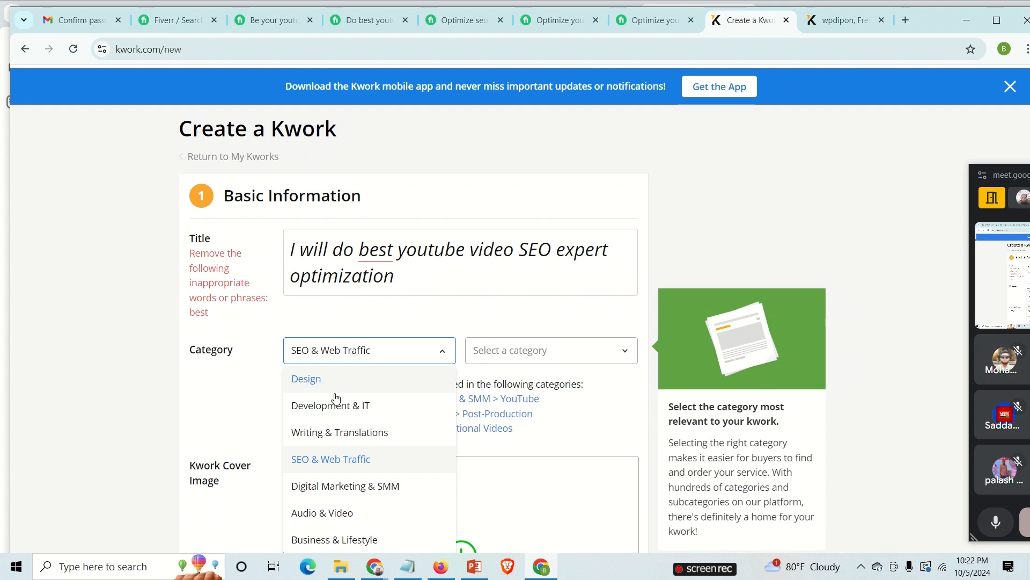
left_click(356, 493)
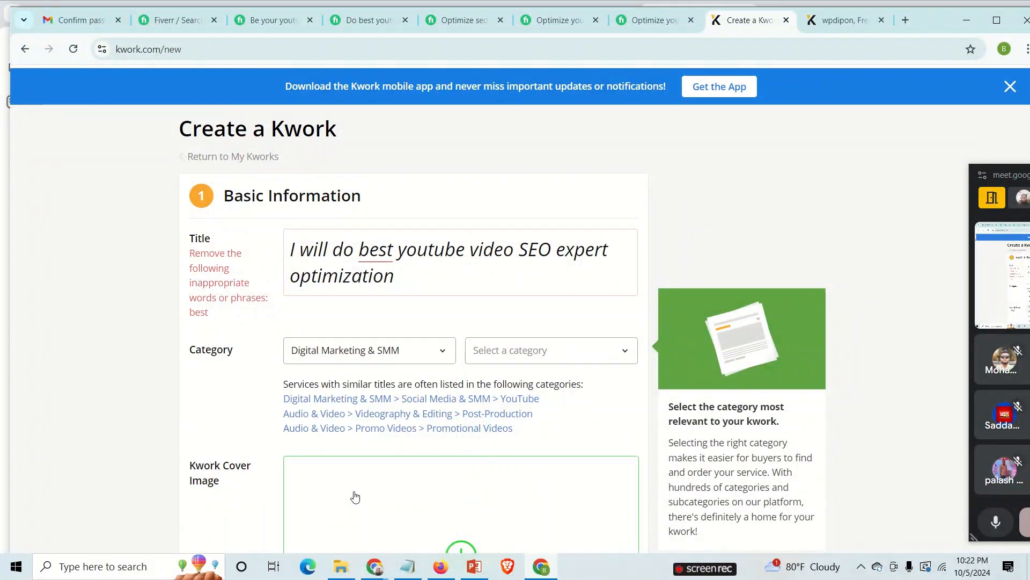
left_click(518, 350)
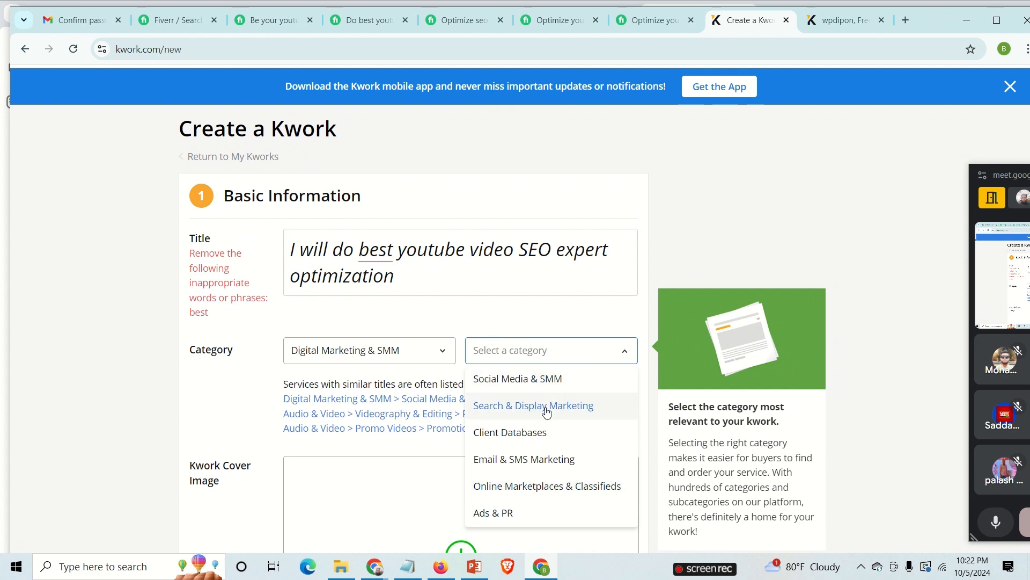
Step: Compare Development & IT, Design, Writing & Translations, then settle on SEO & Web Traffic > Keyword Research
left_click(390, 352)
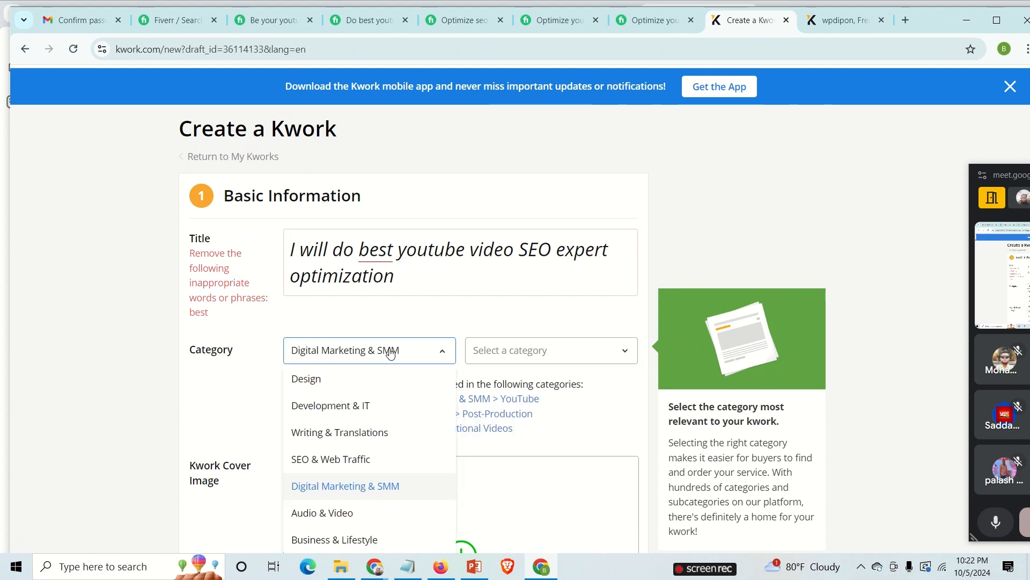
left_click(358, 414)
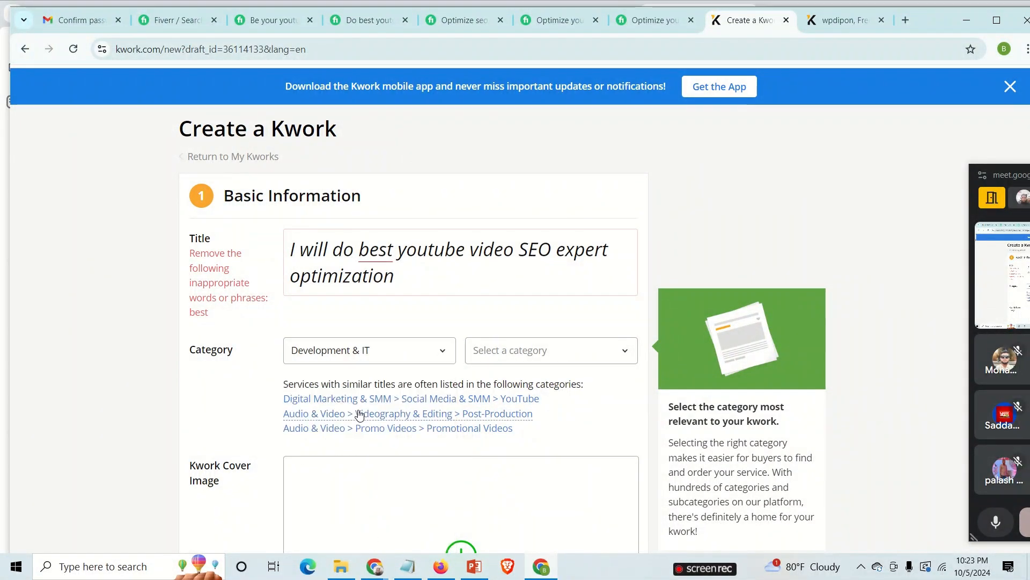
left_click(372, 360)
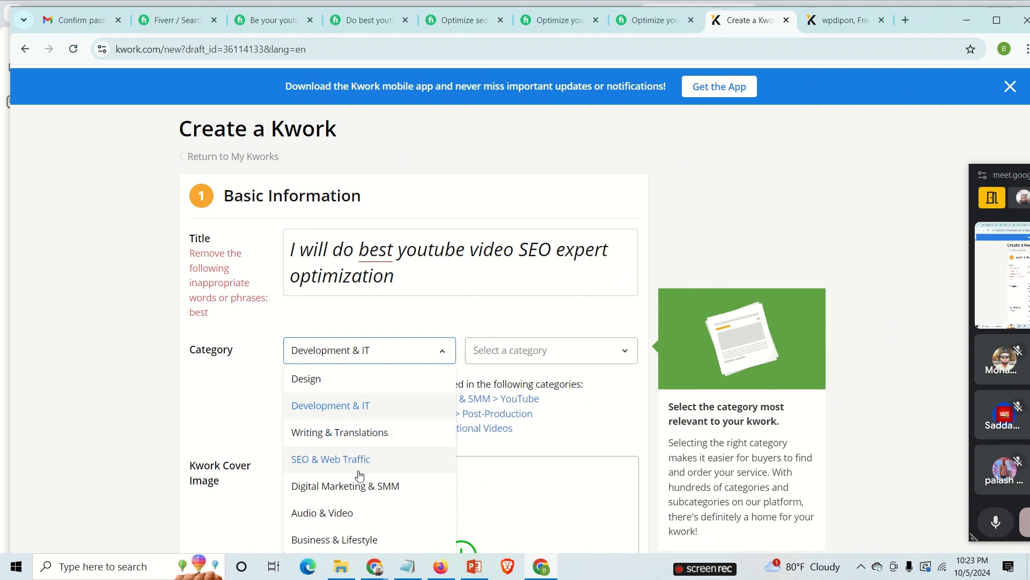
left_click(323, 381)
left_click(351, 357)
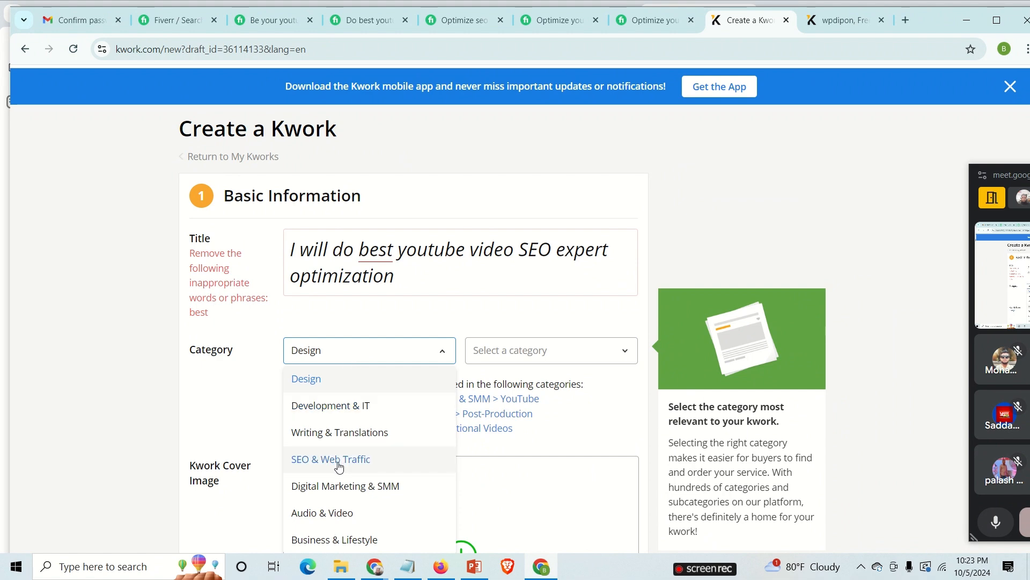
left_click(341, 433)
left_click(349, 353)
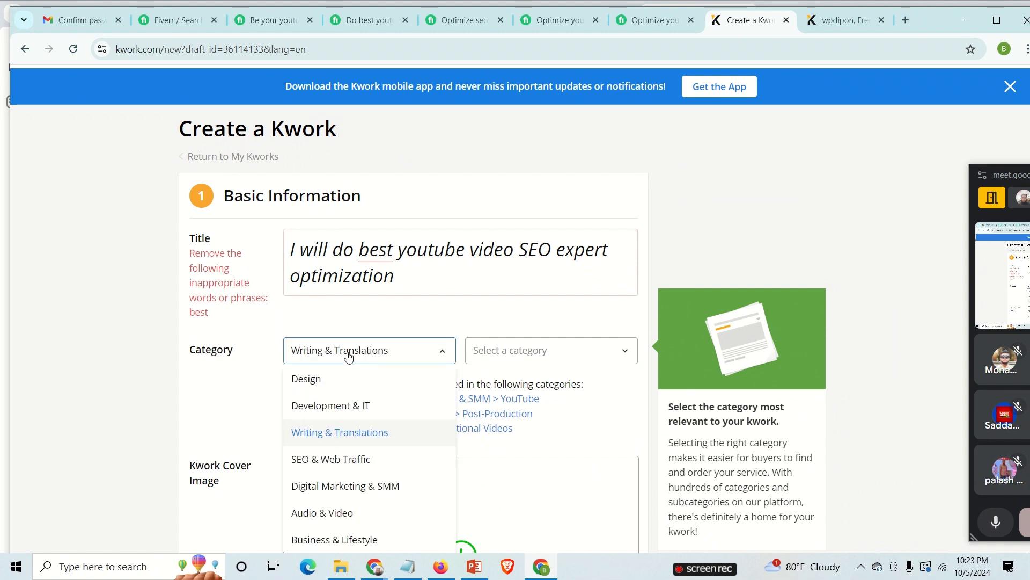
left_click(346, 460)
left_click(533, 358)
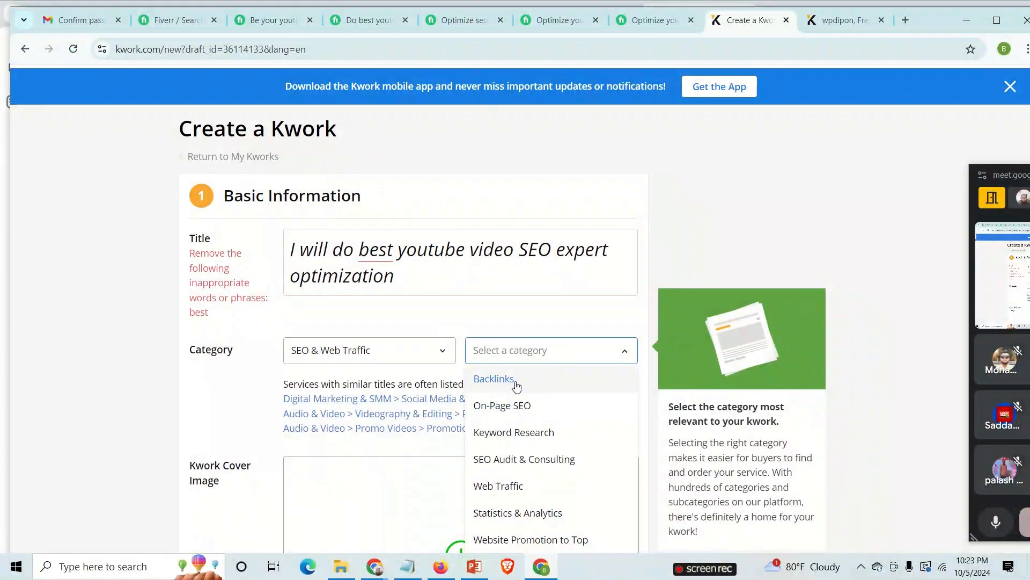
left_click(526, 439)
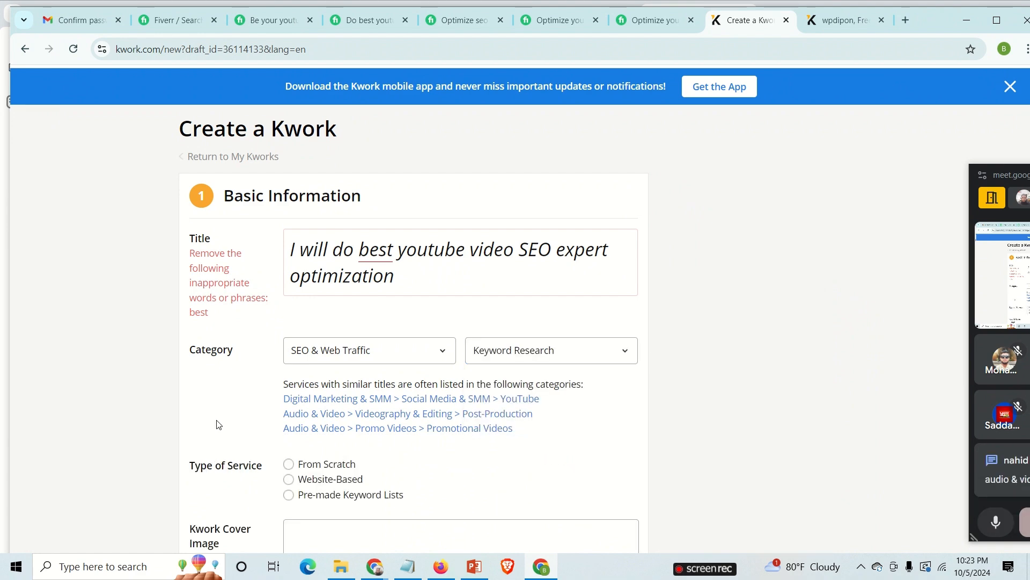
Step: Preview the Audio & Video, Business & Lifestyle and Development & IT categories and their subcategories
scroll(220, 421, "down", 3)
scroll(417, 391, "up", 3)
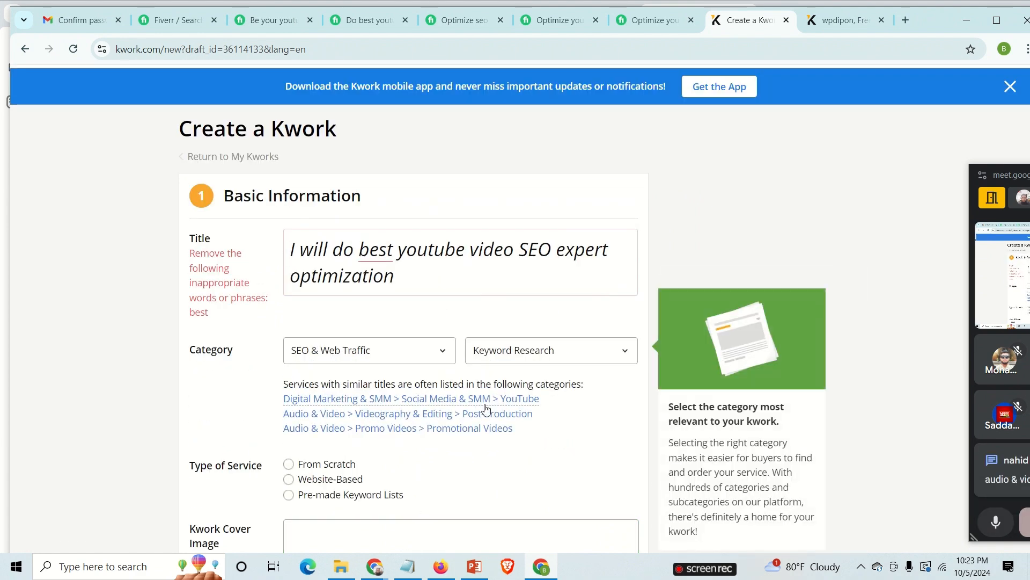
scroll(483, 408, "down", 3)
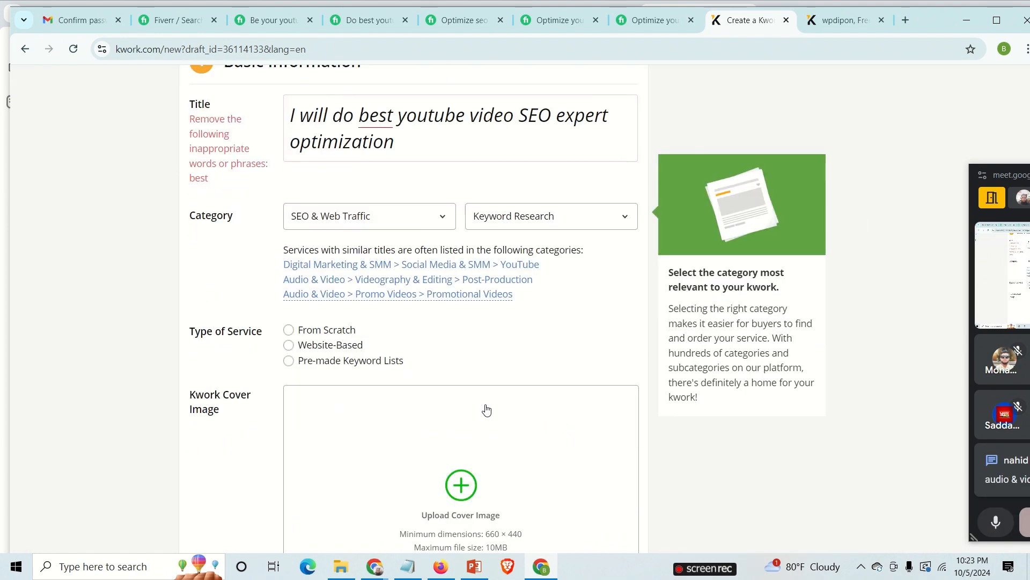
left_click(531, 220)
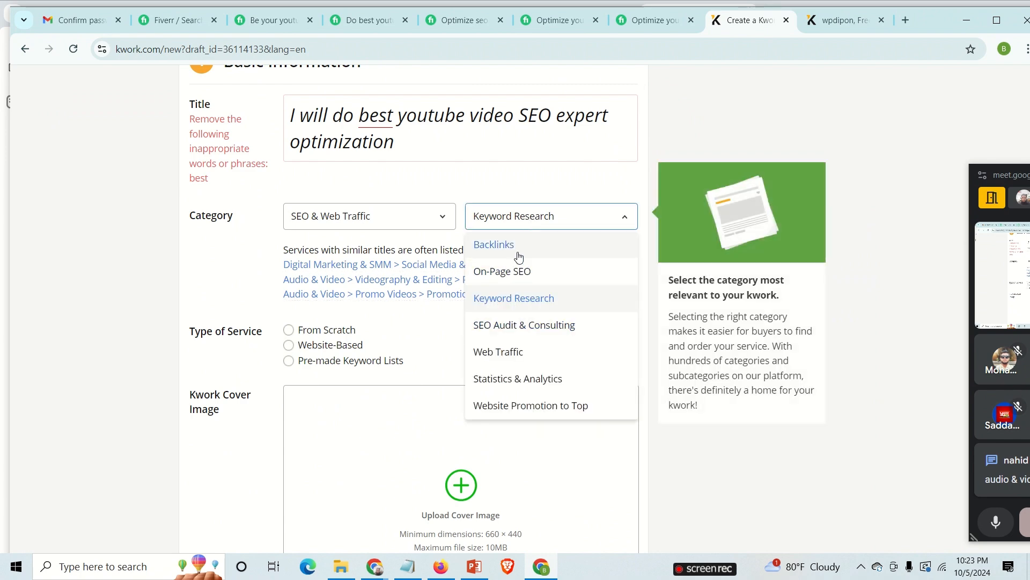
left_click(377, 228)
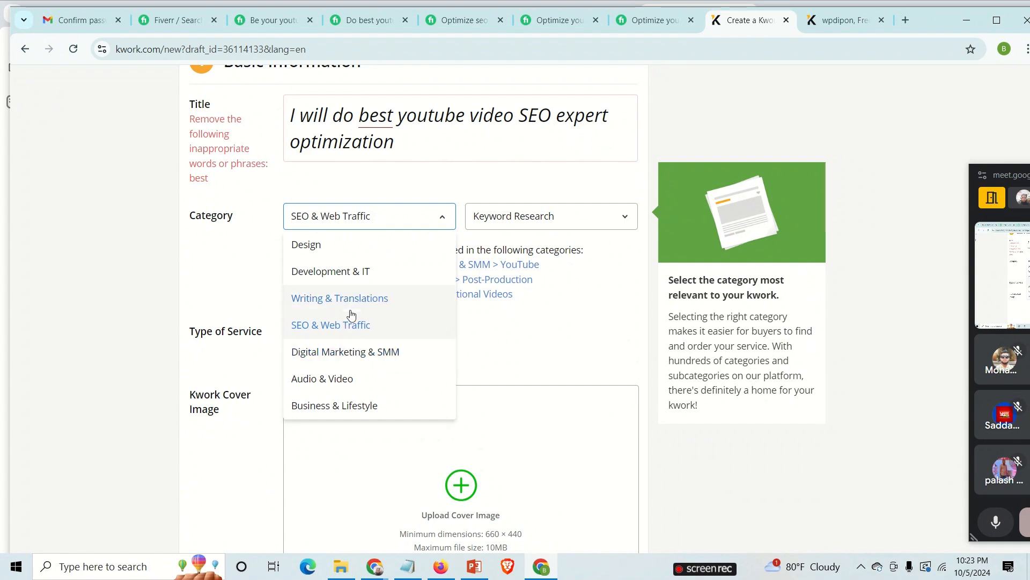
left_click(346, 381)
left_click(504, 218)
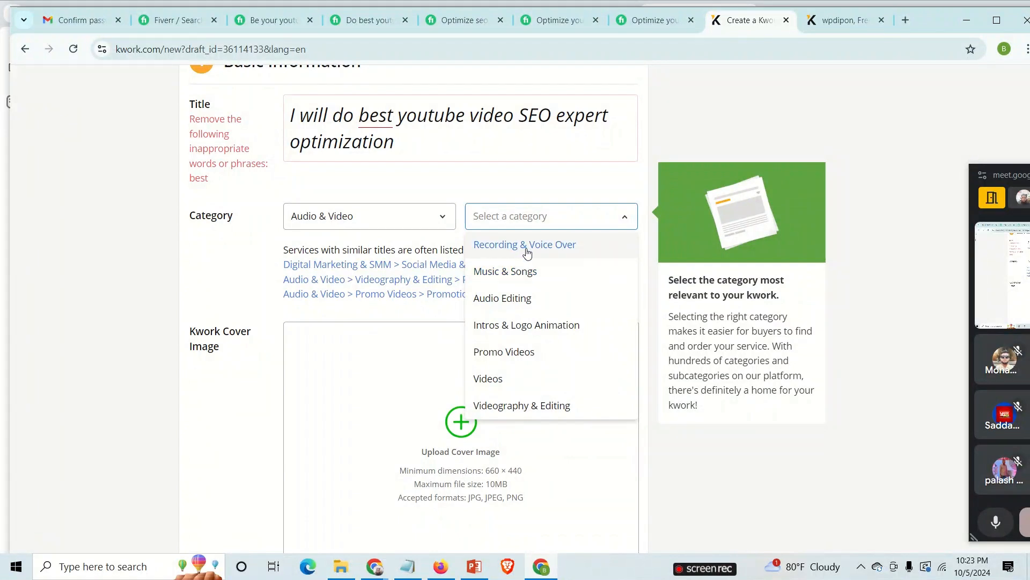
left_click(350, 221)
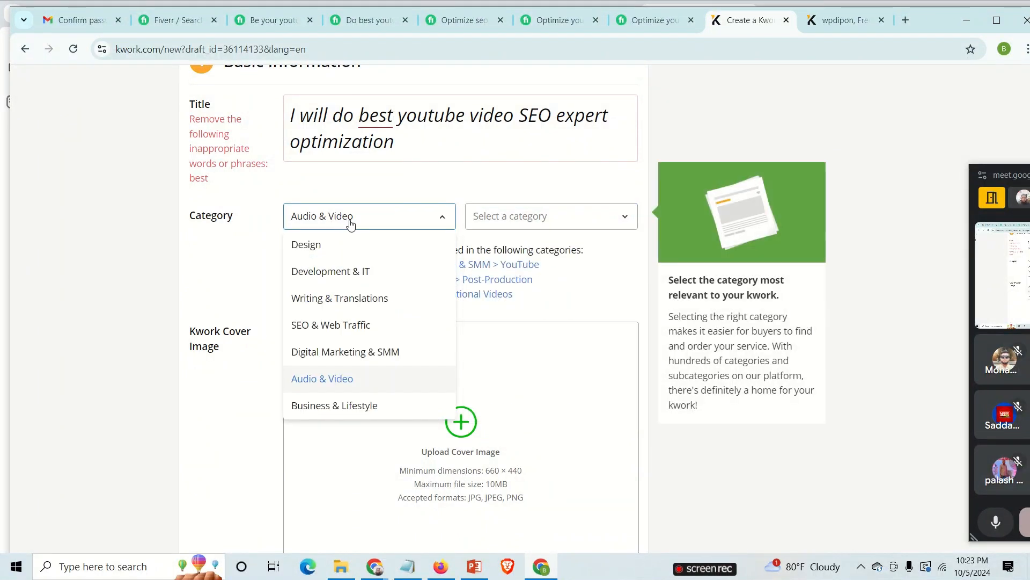
left_click(357, 405)
left_click(510, 217)
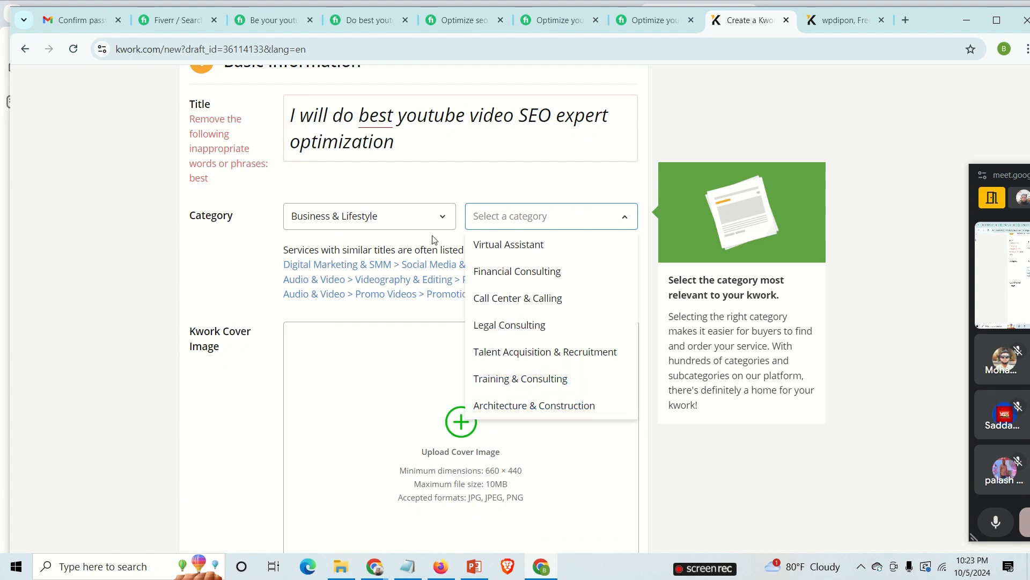
left_click(373, 215)
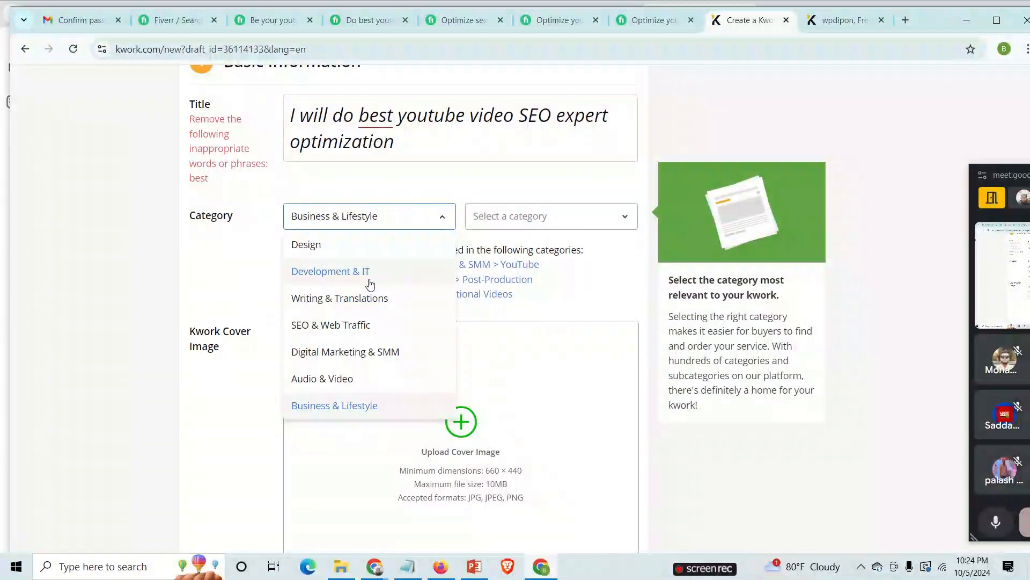
left_click(337, 272)
left_click(529, 219)
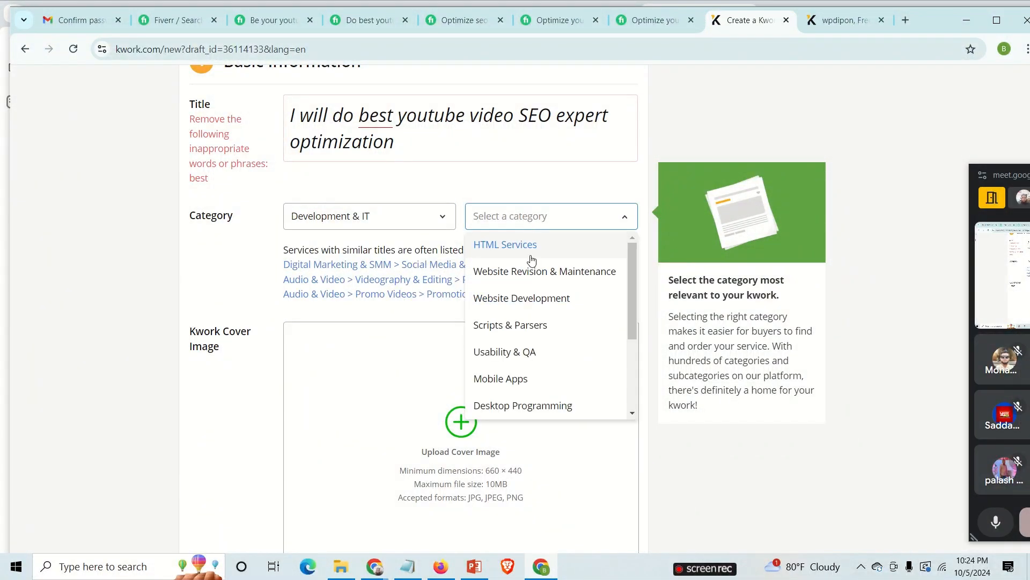
scroll(580, 357, "down", 3)
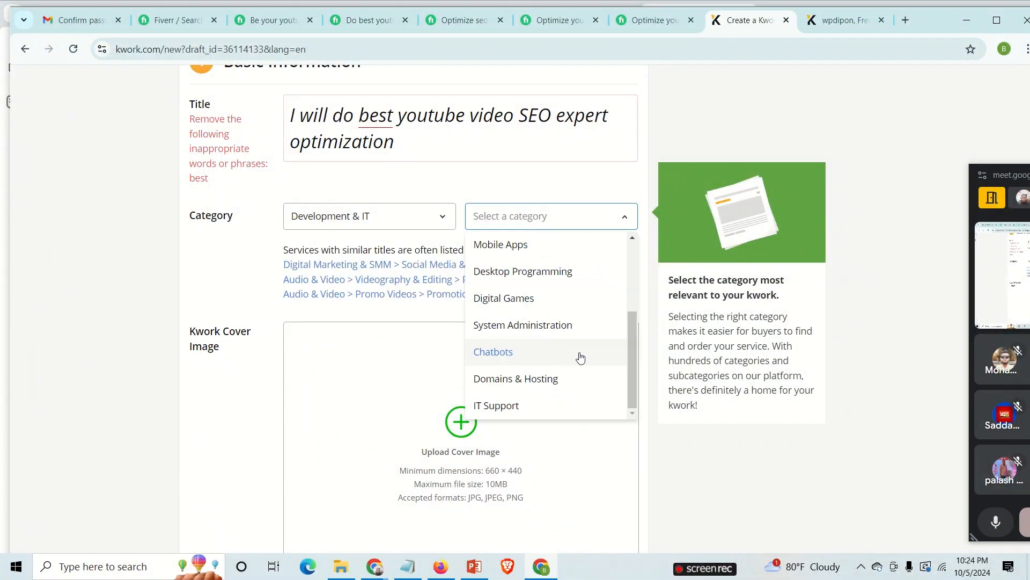
scroll(580, 357, "up", 3)
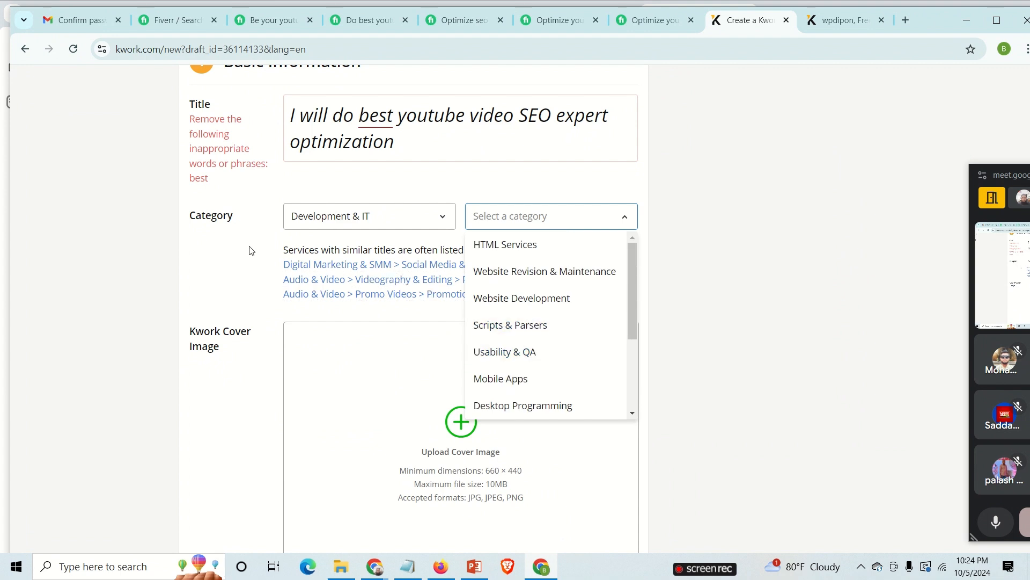
Step: Choose Design as the main category and Logo Design as its subcategory
left_click(332, 221)
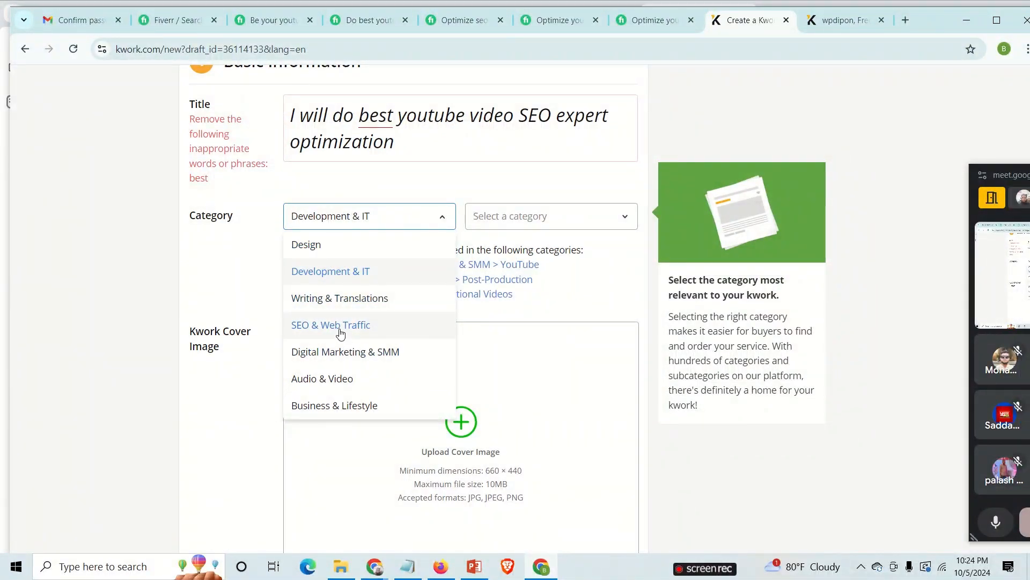
left_click(345, 247)
left_click(533, 227)
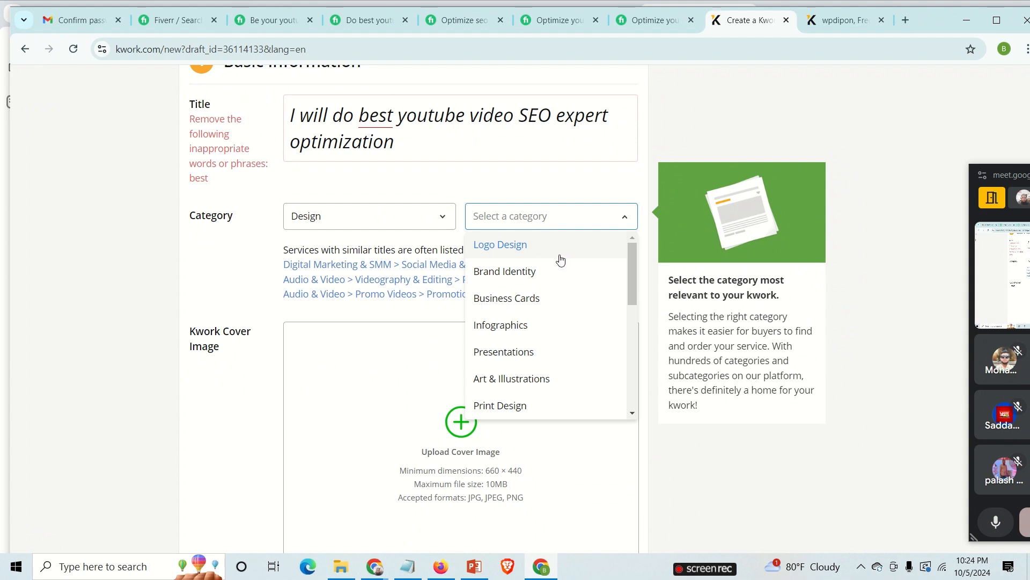
scroll(581, 337, "down", 1)
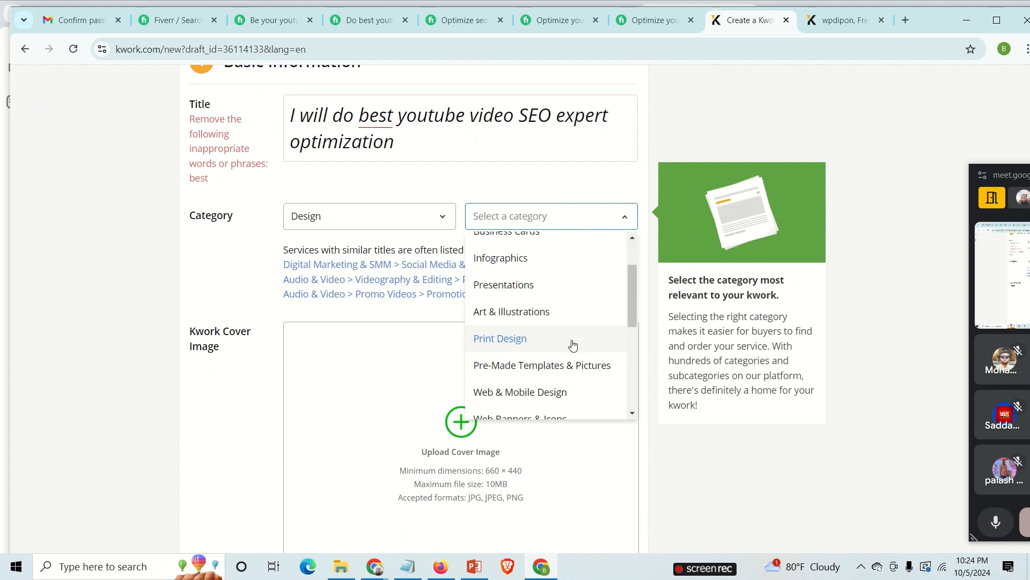
scroll(575, 364, "down", 1)
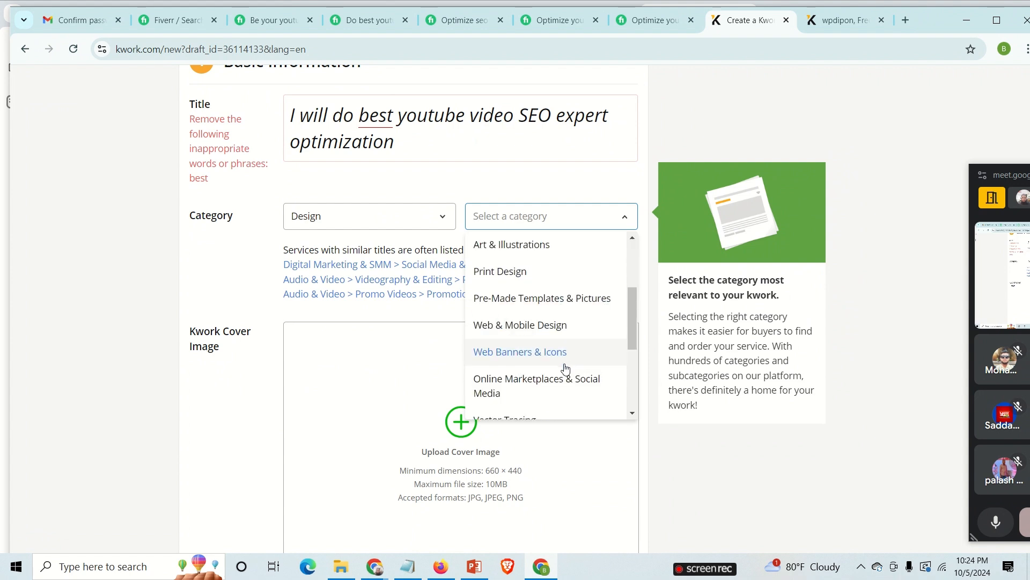
scroll(569, 370, "down", 1)
scroll(572, 370, "down", 2)
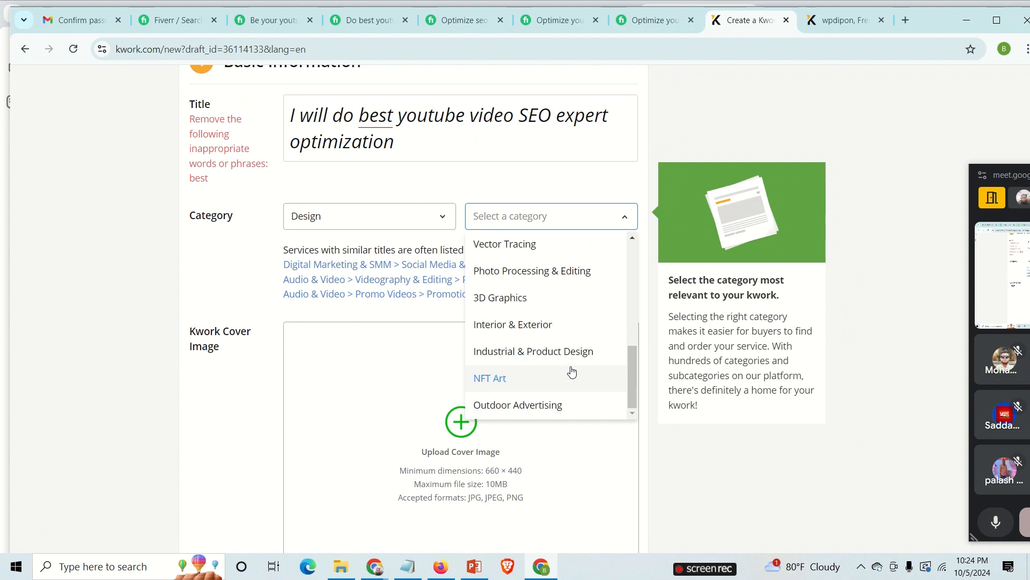
scroll(570, 369, "up", 5)
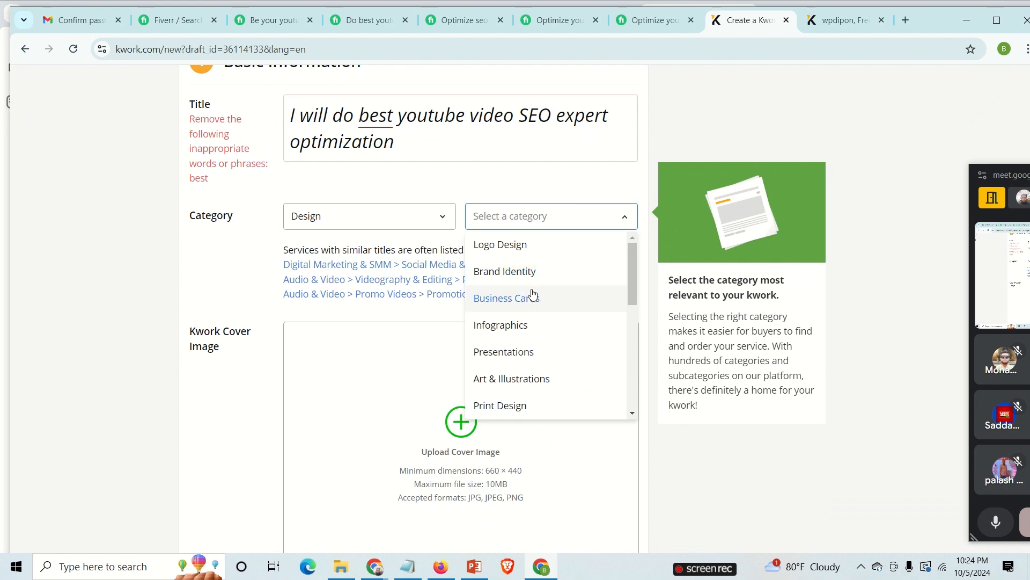
left_click(520, 257)
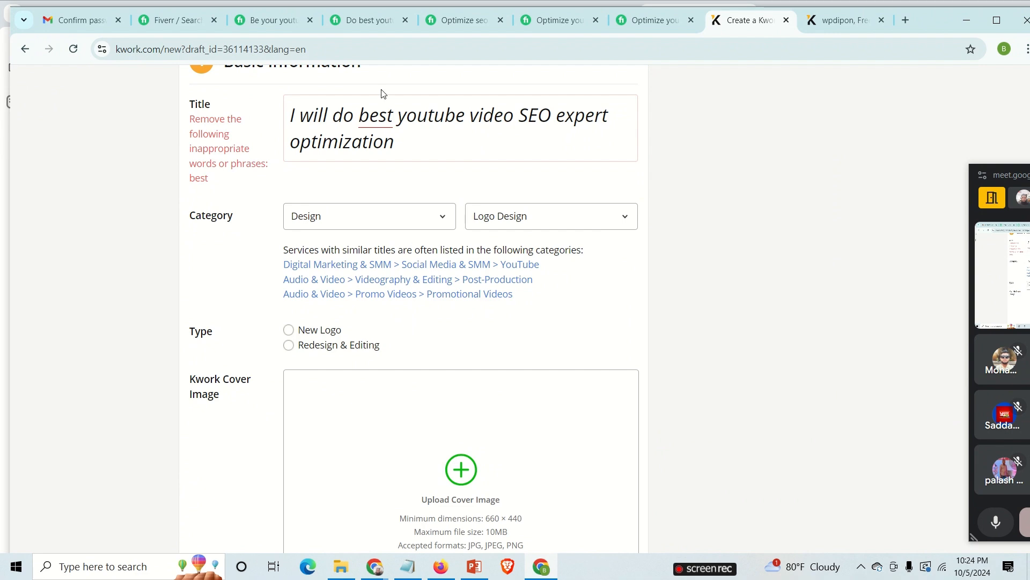
Step: Apply the suggested Digital Marketing & SMM > Social Media & SMM > YouTube category path
left_click(213, 18)
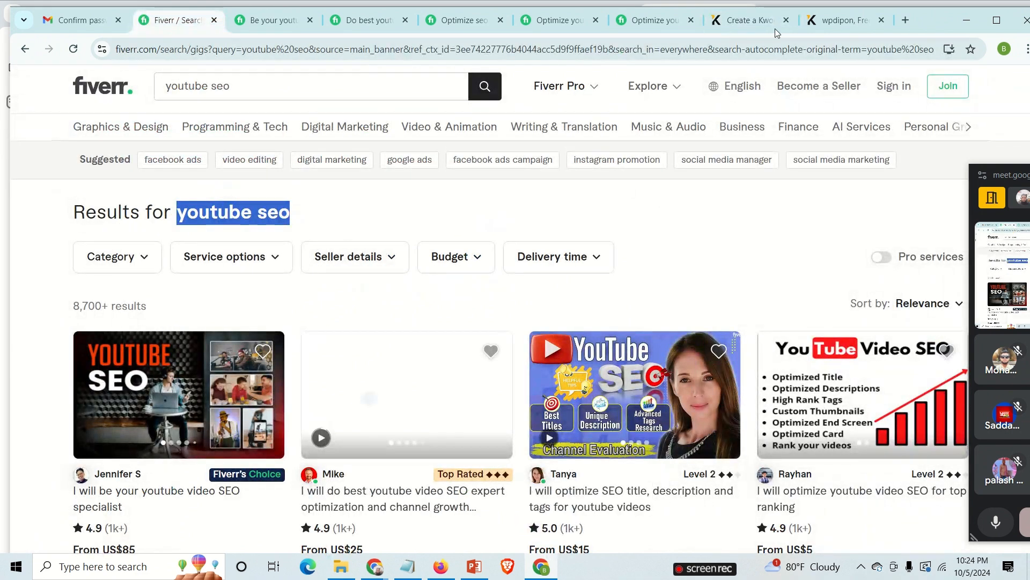
left_click(819, 21)
left_click(747, 21)
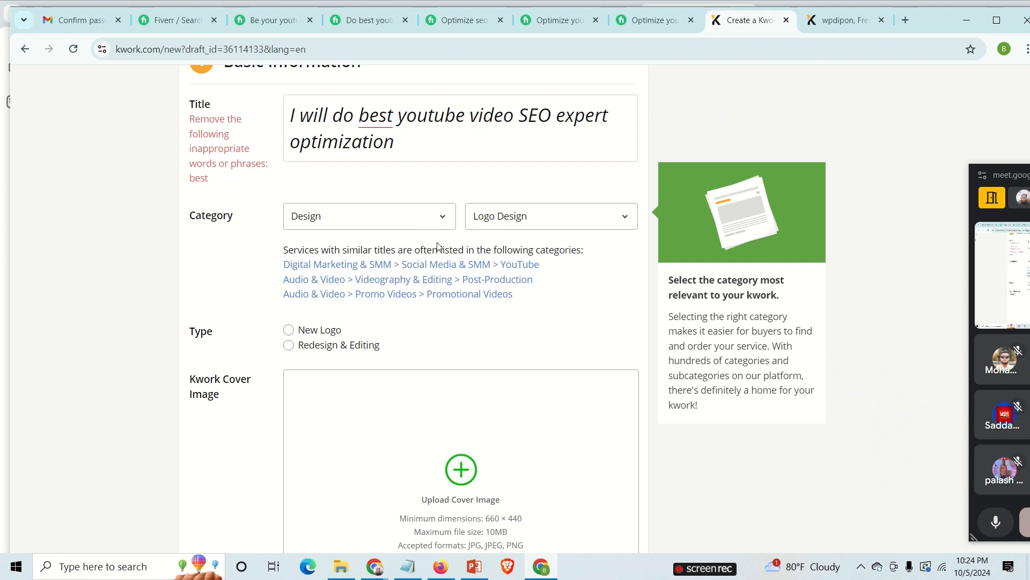
left_click(349, 224)
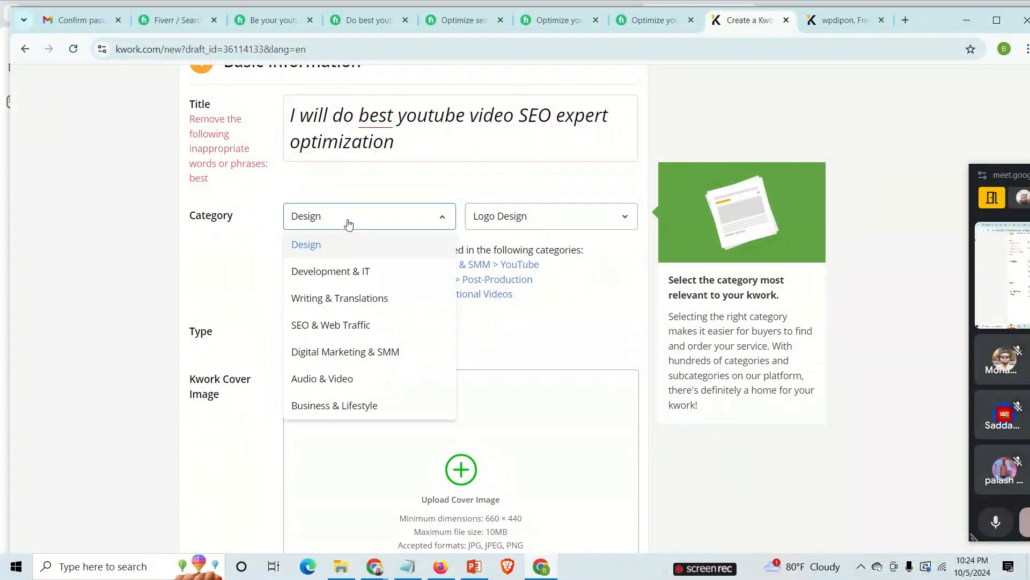
left_click(333, 273)
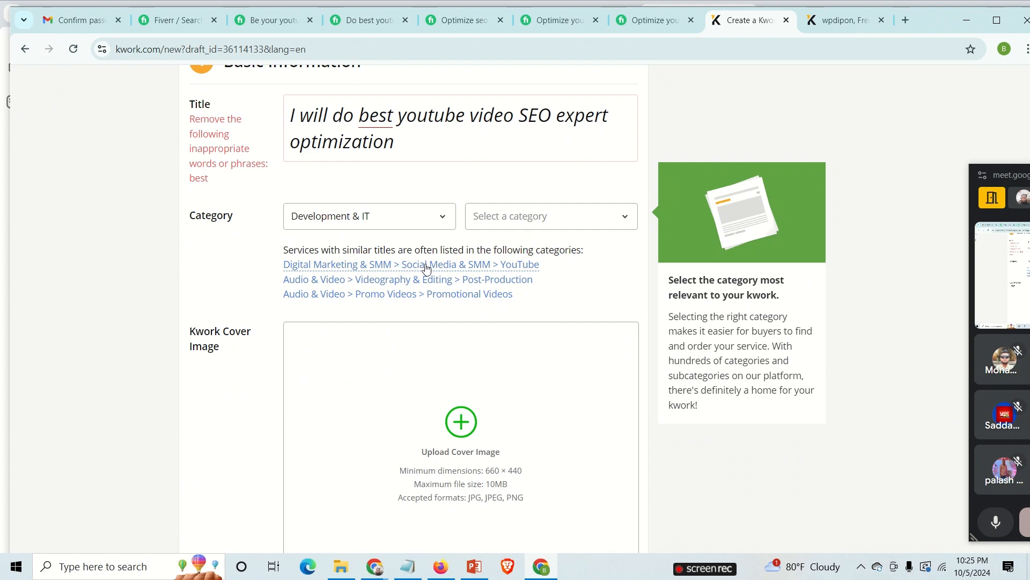
left_click(479, 271)
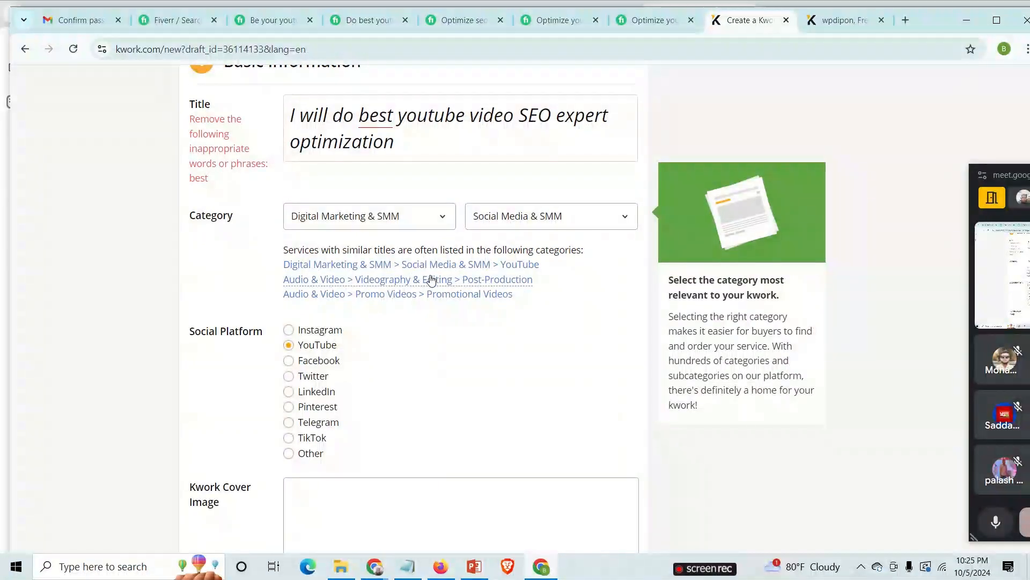
Step: Review the main category and Social Media & SMM subcategory lists, leaving both unchanged
left_click(397, 221)
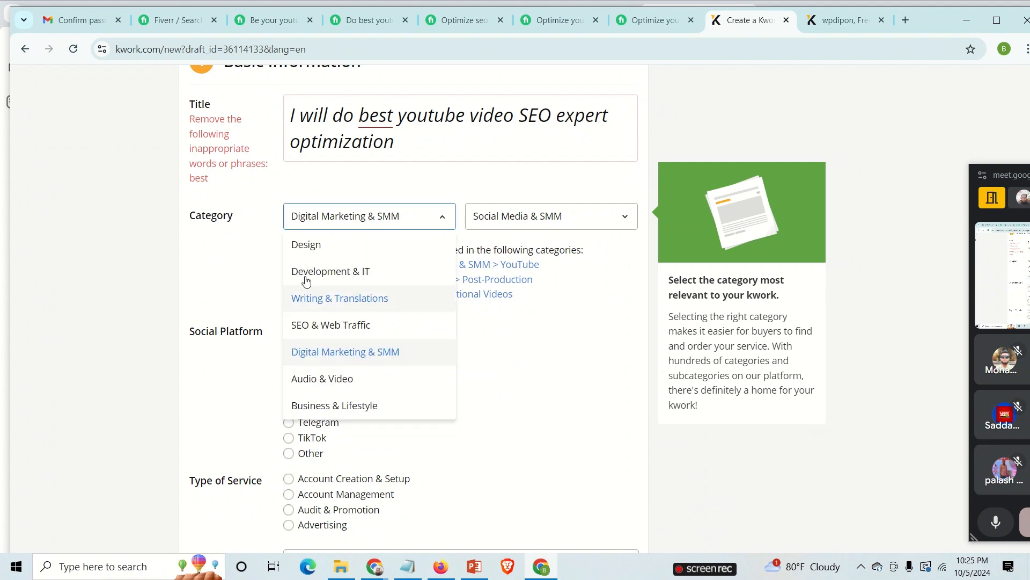
left_click(223, 283)
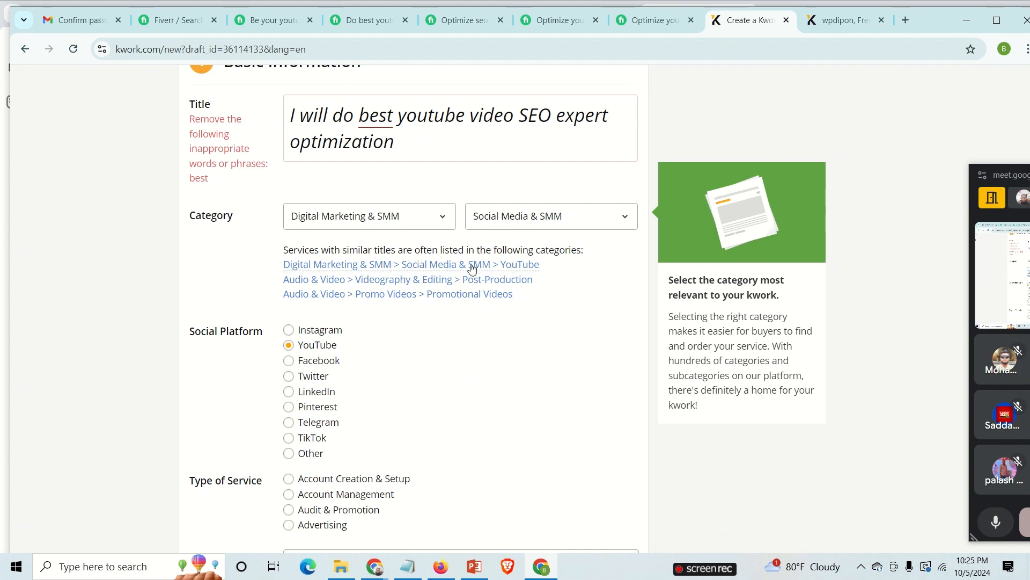
left_click(544, 225)
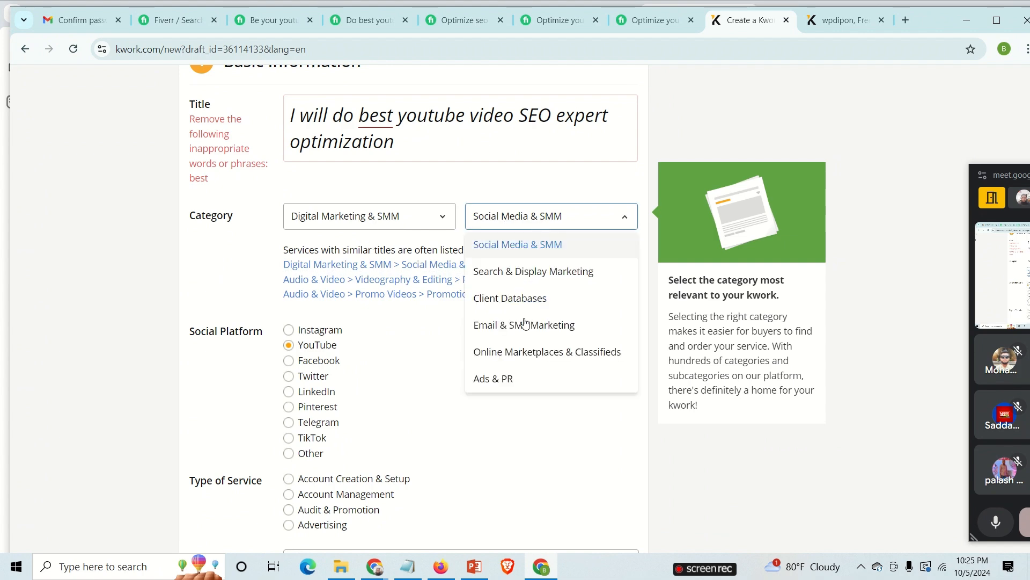
left_click(269, 337)
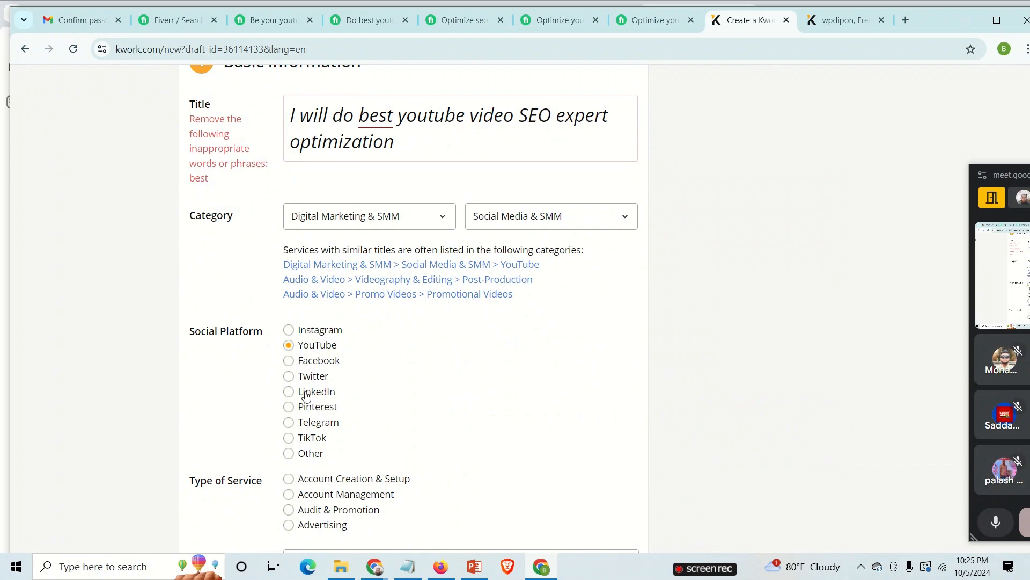
scroll(322, 400, "down", 3)
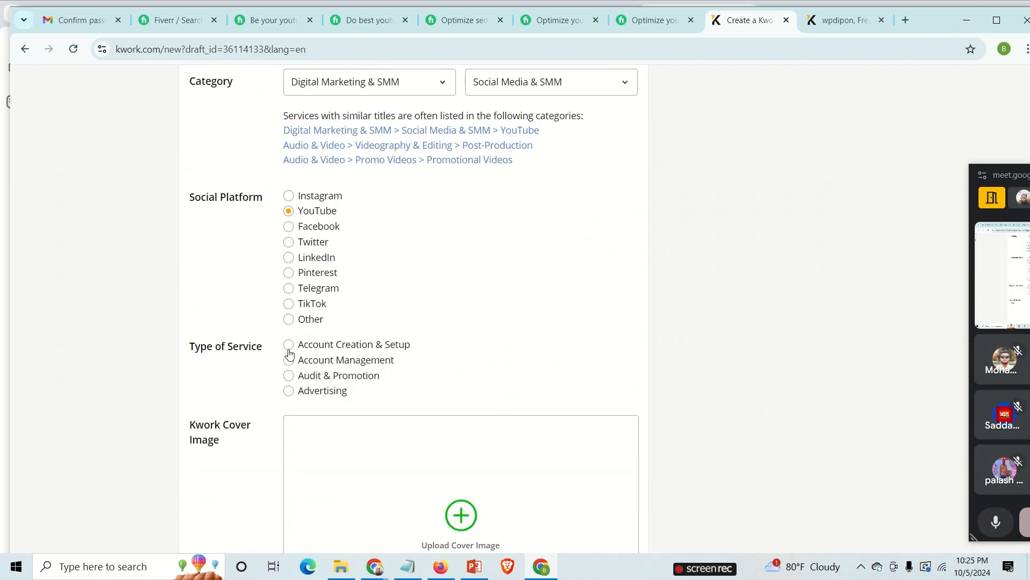
Step: Select Account Creation & Setup as the type of service and scroll toward the cover image box
left_click(290, 347)
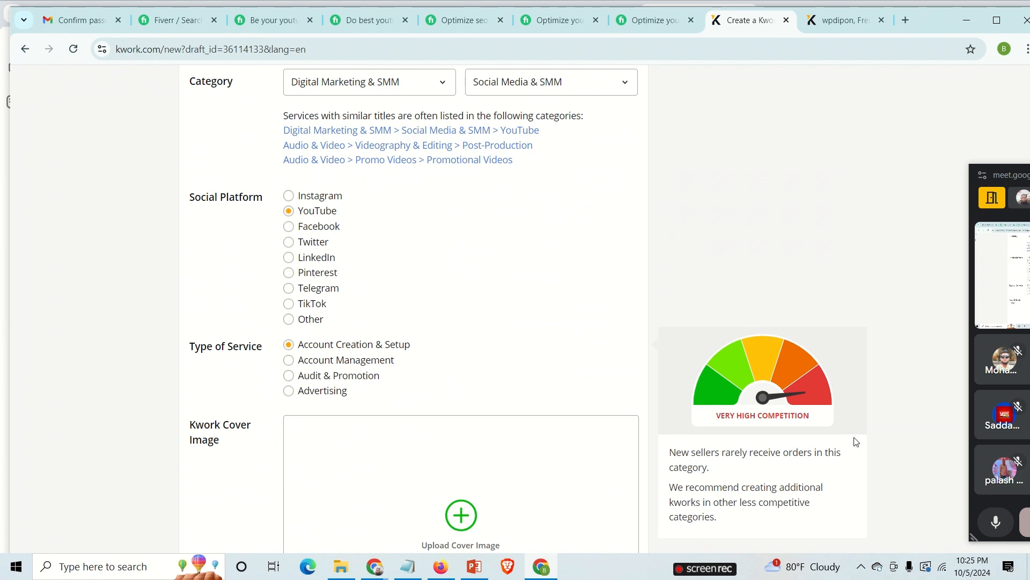
scroll(856, 441, "down", 3)
scroll(778, 408, "up", 3)
scroll(784, 380, "down", 2)
scroll(787, 385, "up", 1)
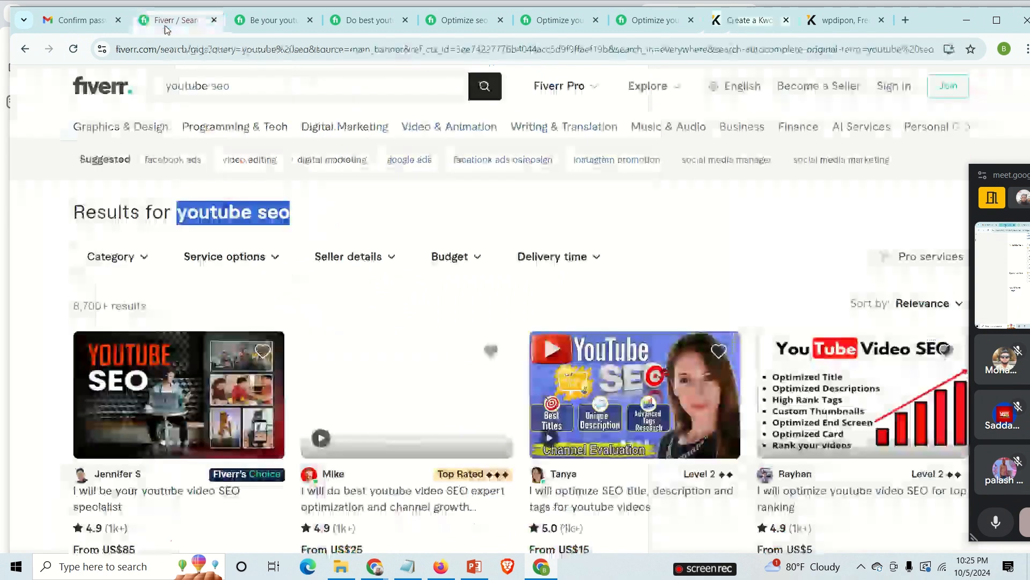
left_click(171, 20)
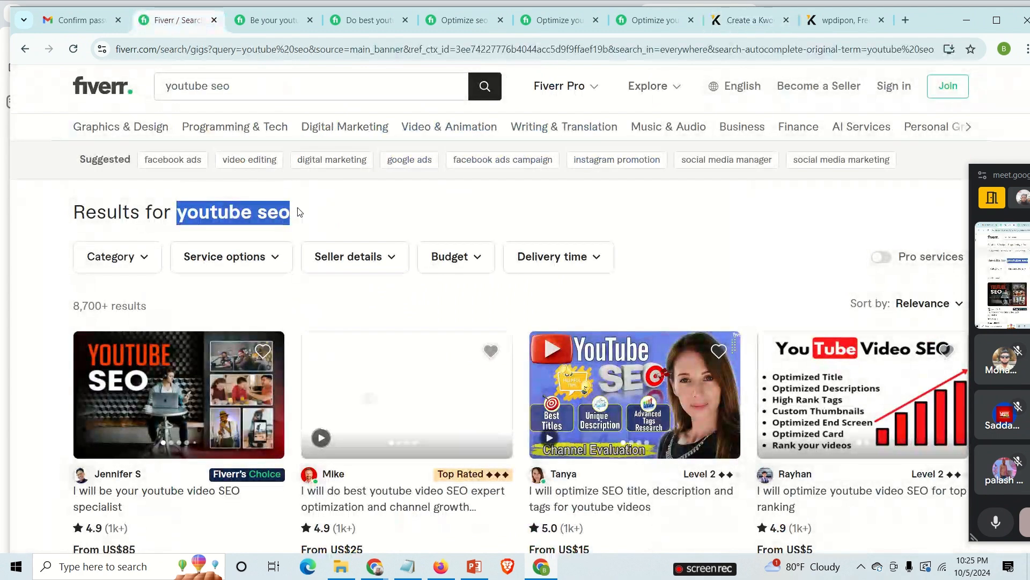
left_click(751, 25)
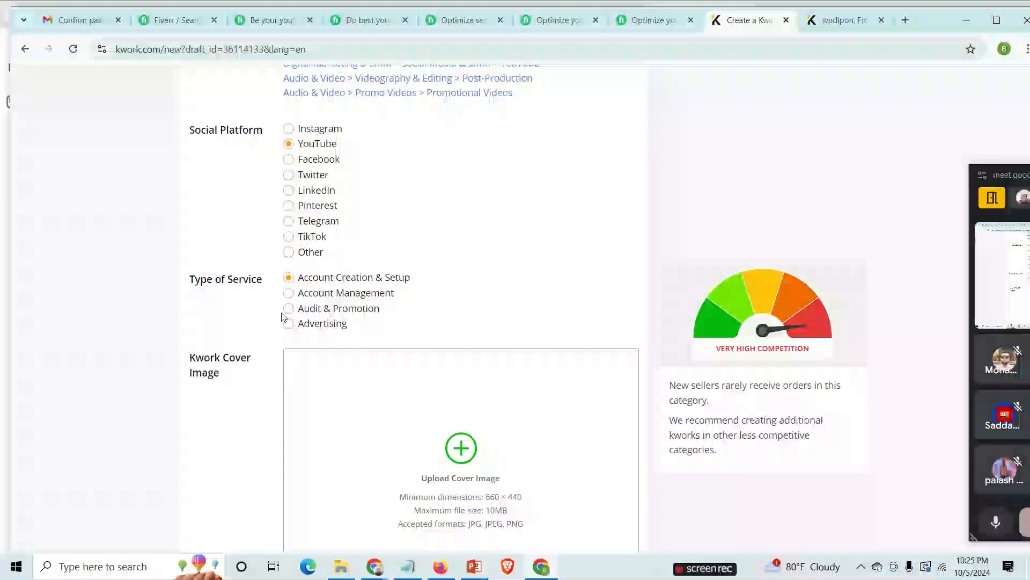
scroll(263, 373, "down", 3)
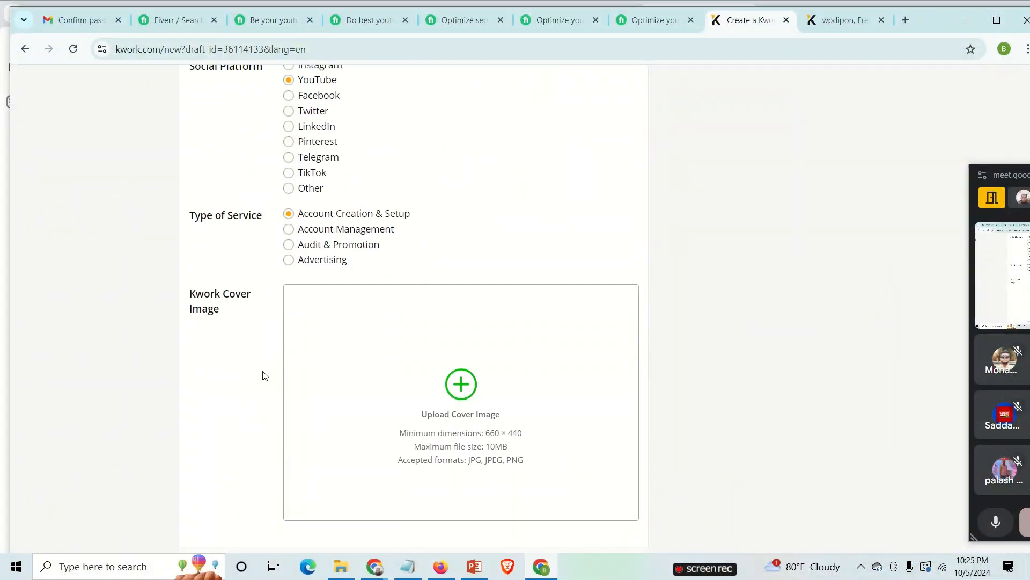
mouse_move(386, 351)
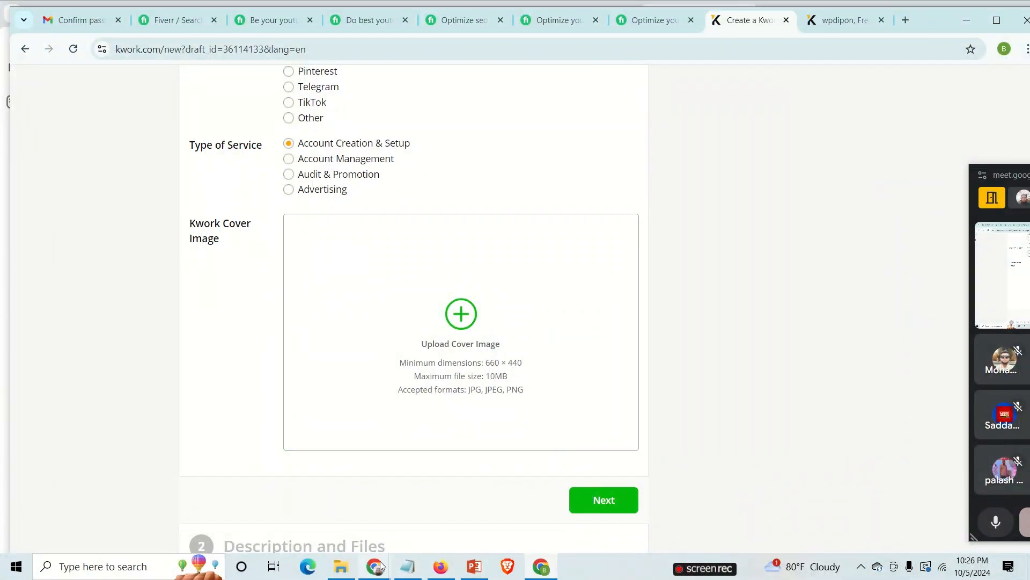
Step: Go to the Google Meet home page and create a new meeting link for later
mouse_move(374, 568)
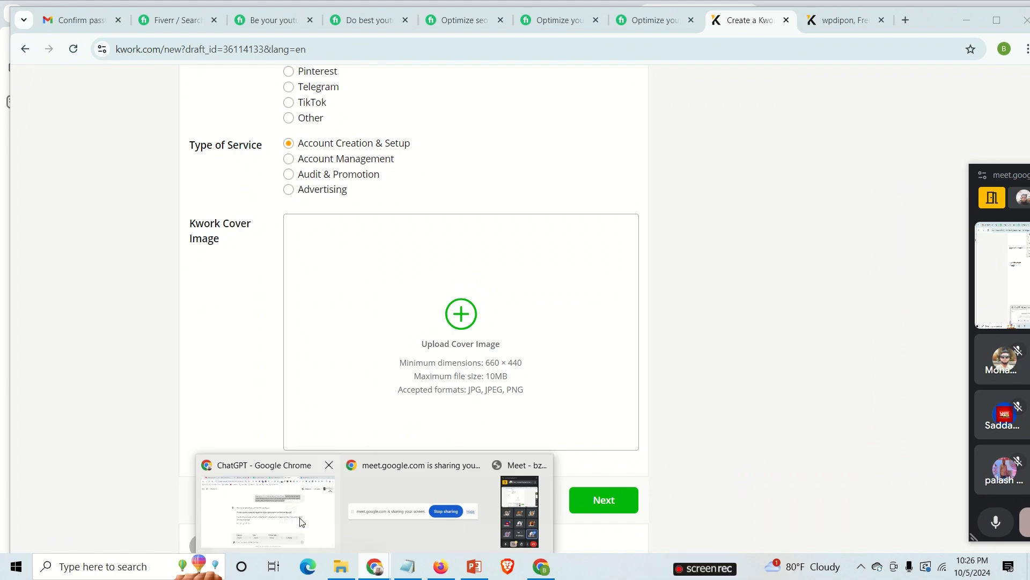
left_click(279, 510)
left_click(236, 14)
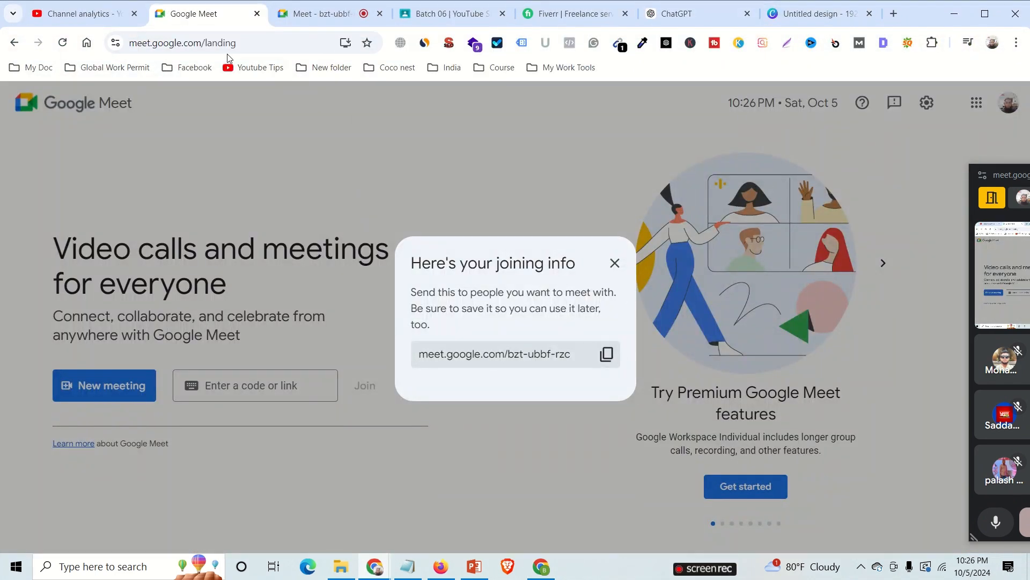
left_click(246, 41)
left_click(257, 41)
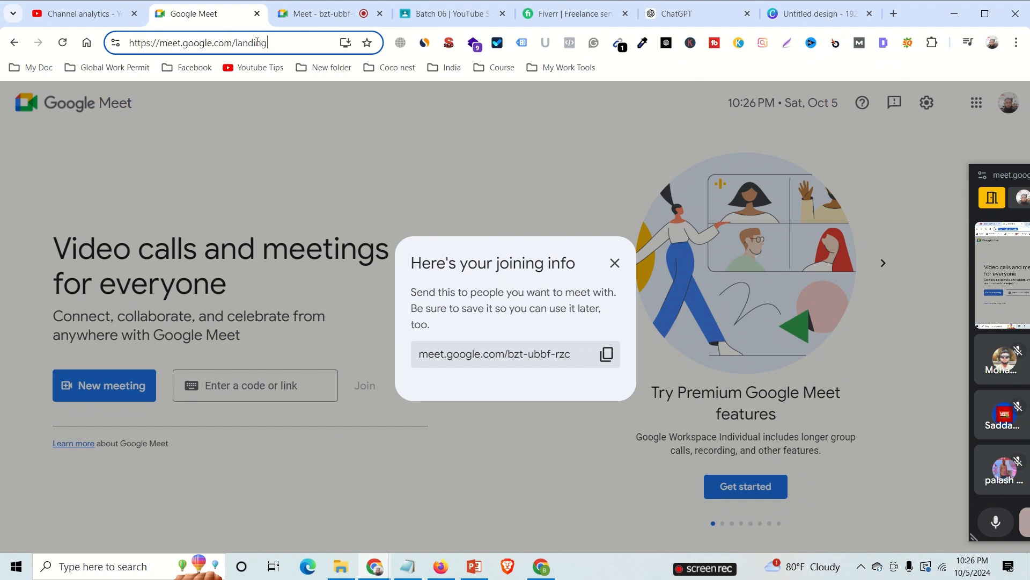
key("BackSpace")
key("BackSpace")
key("BackSpace")
key("BackSpace")
key("BackSpace")
key("BackSpace")
key("BackSpace")
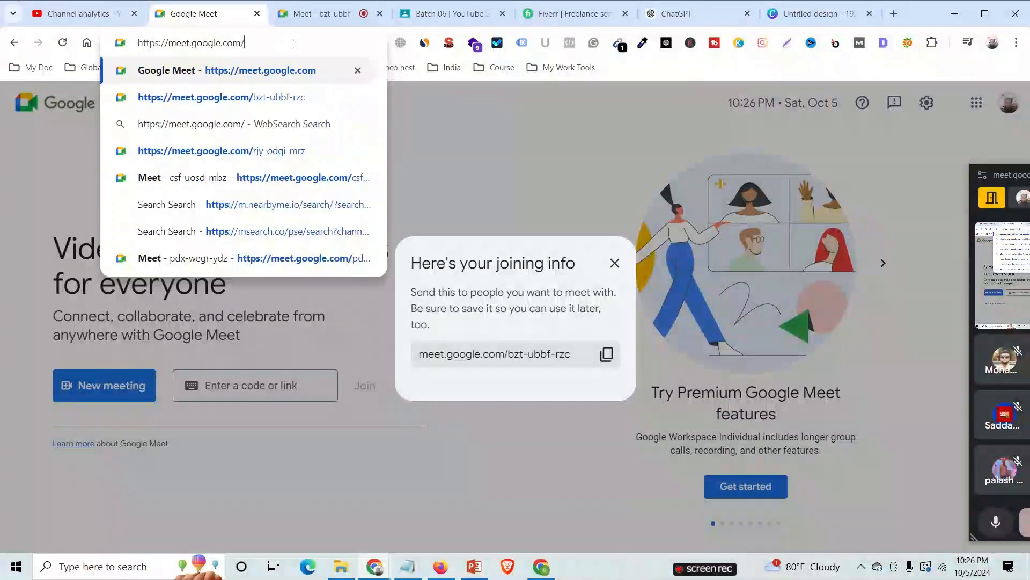
key("Return")
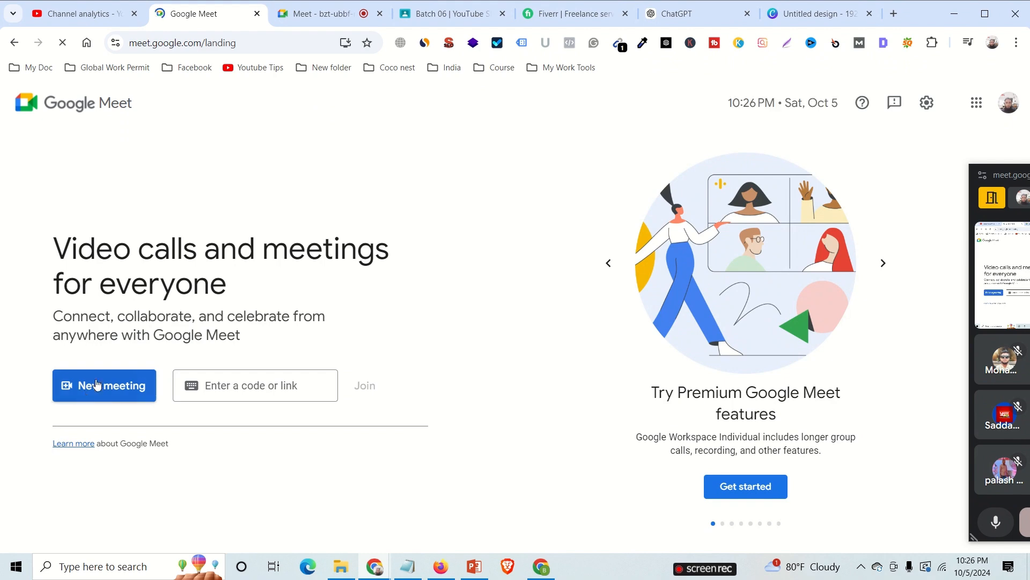
left_click(98, 385)
left_click(111, 424)
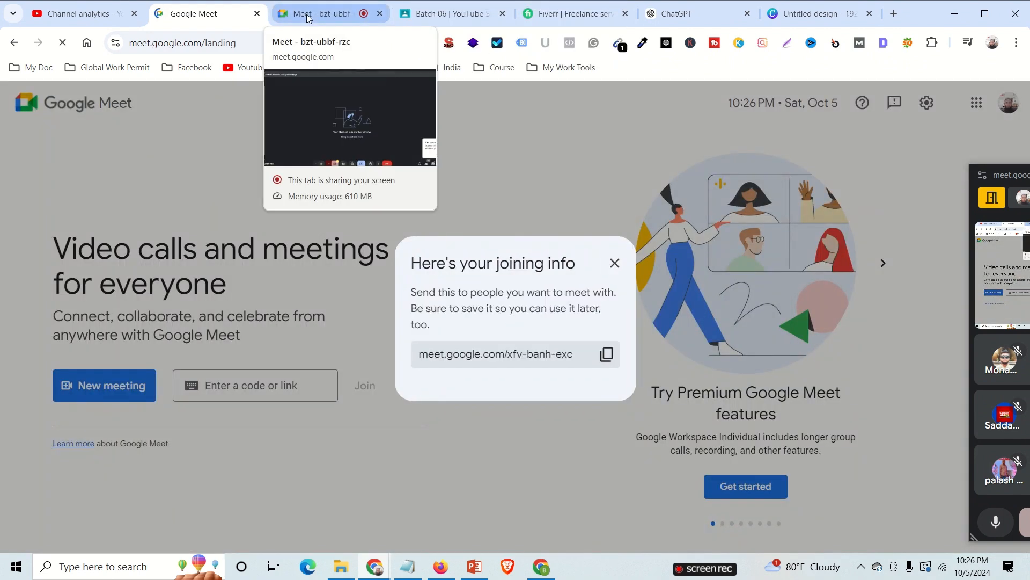
Step: Post the new meeting link in the ongoing call's chat and open it
left_click(308, 16)
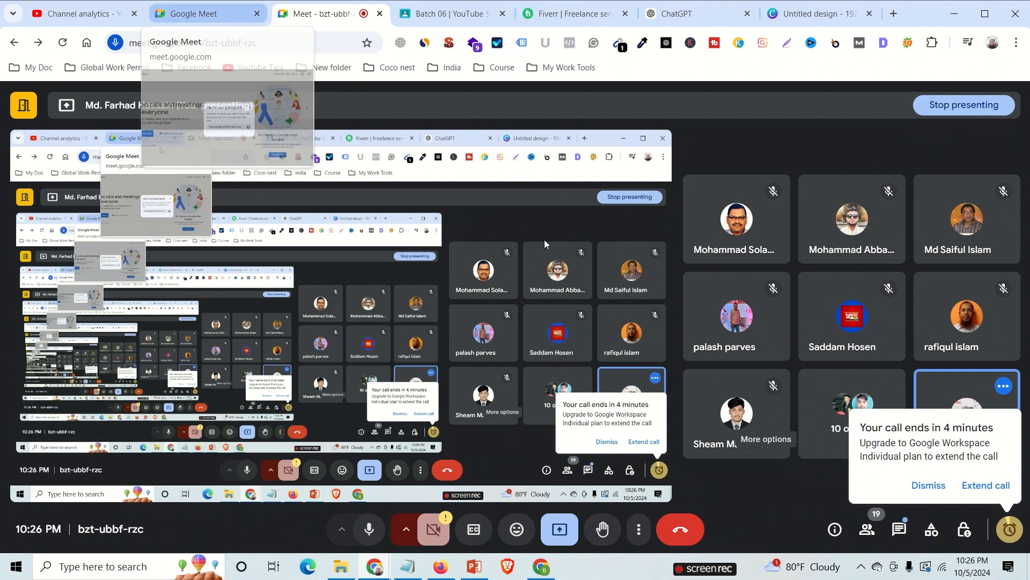
left_click(900, 529)
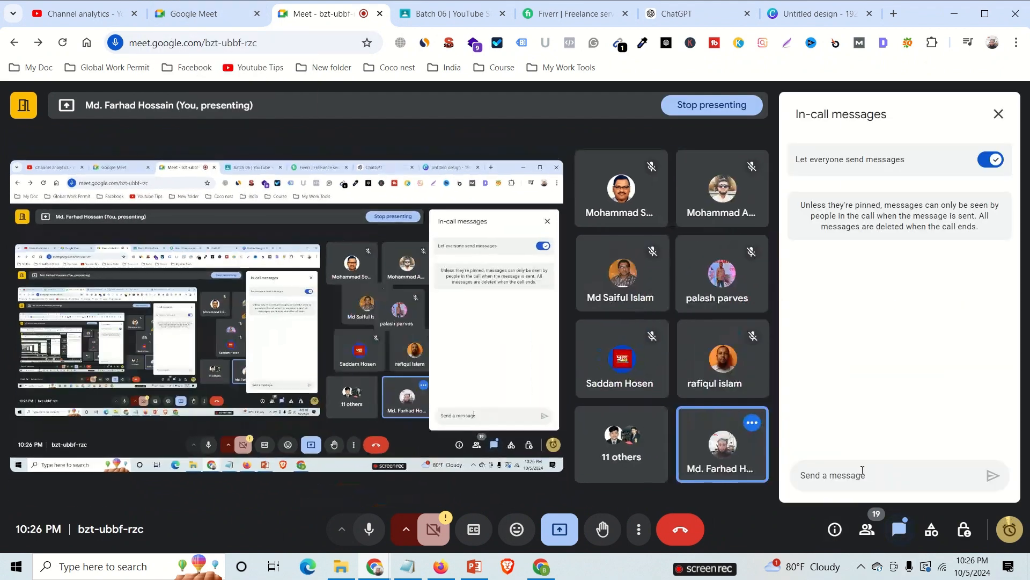
left_click(862, 471)
type("I will do best youtube video SEO expert optimization and channel growth manager")
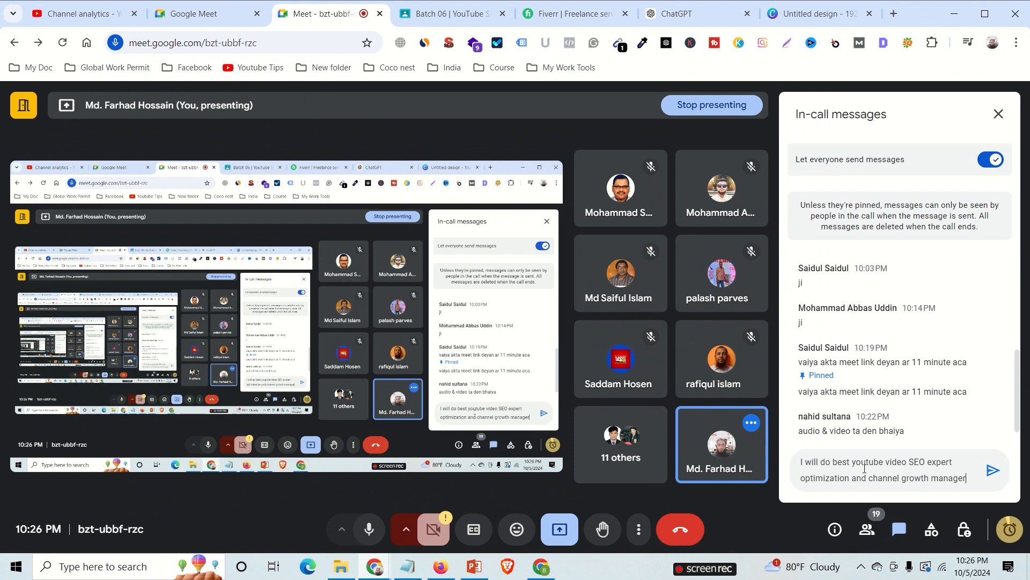
left_click(204, 13)
left_click(611, 362)
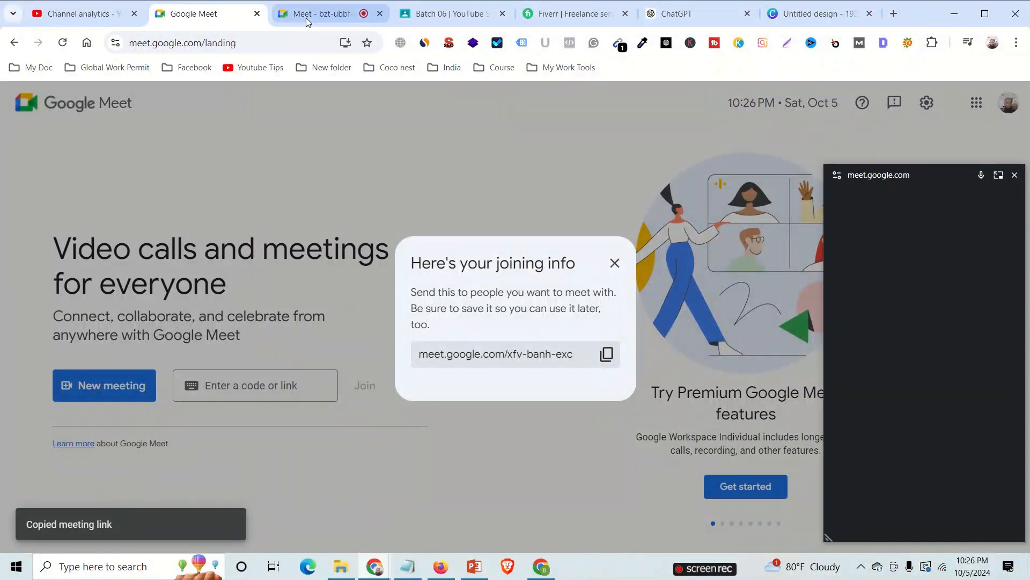
left_click(322, 14)
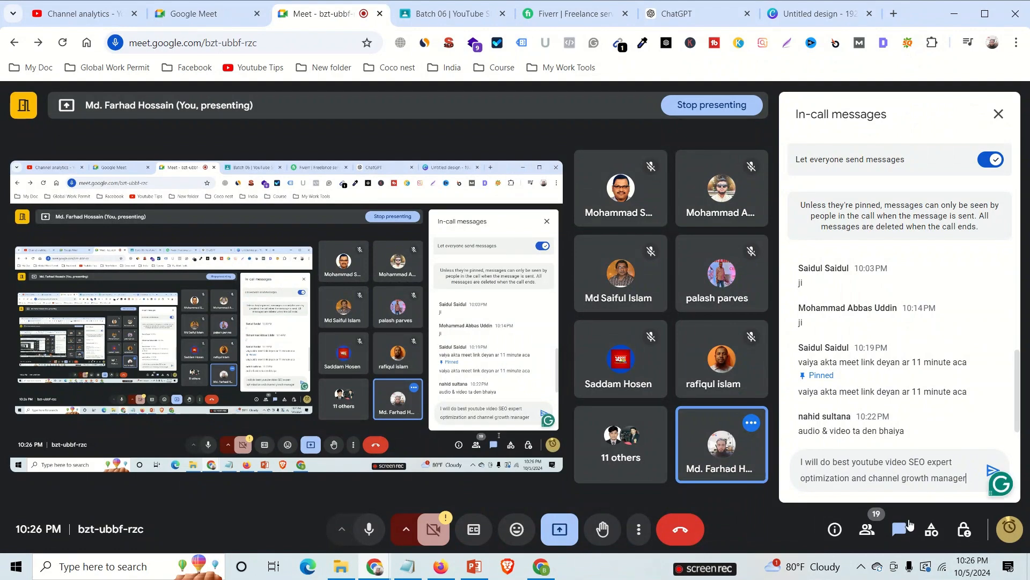
key("ctrl+a")
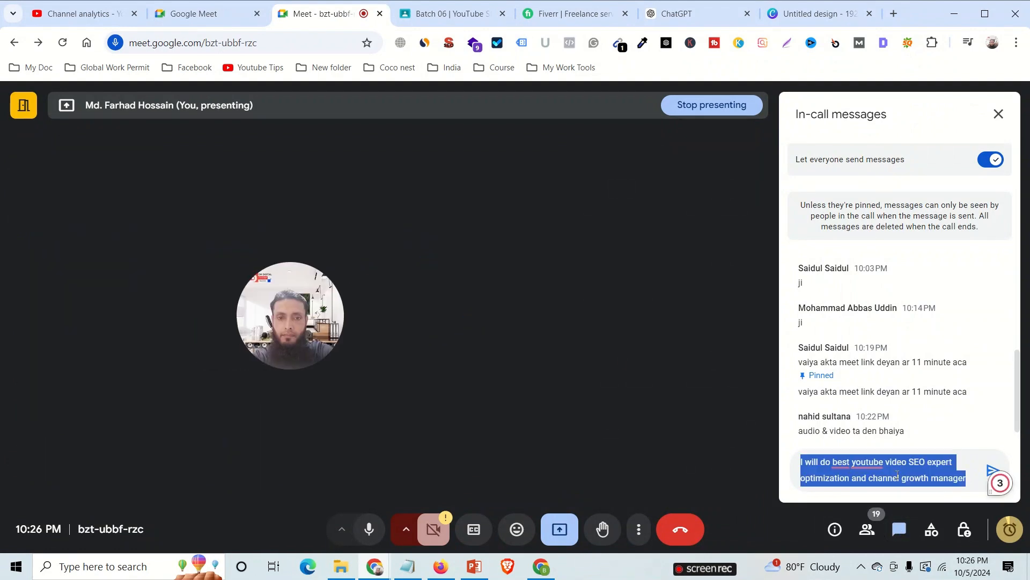
key("ctrl+v")
key("Return")
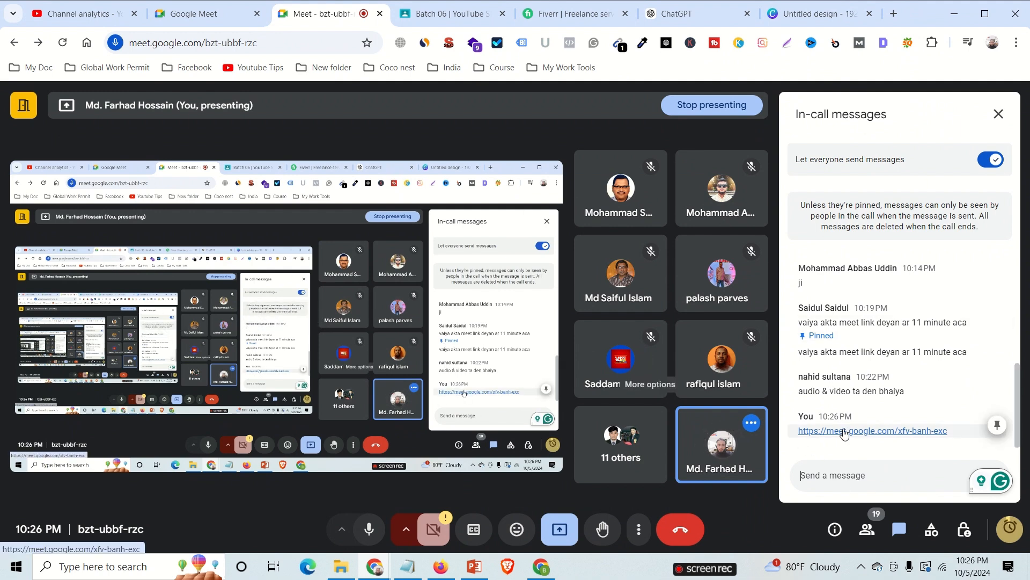
left_click(871, 430)
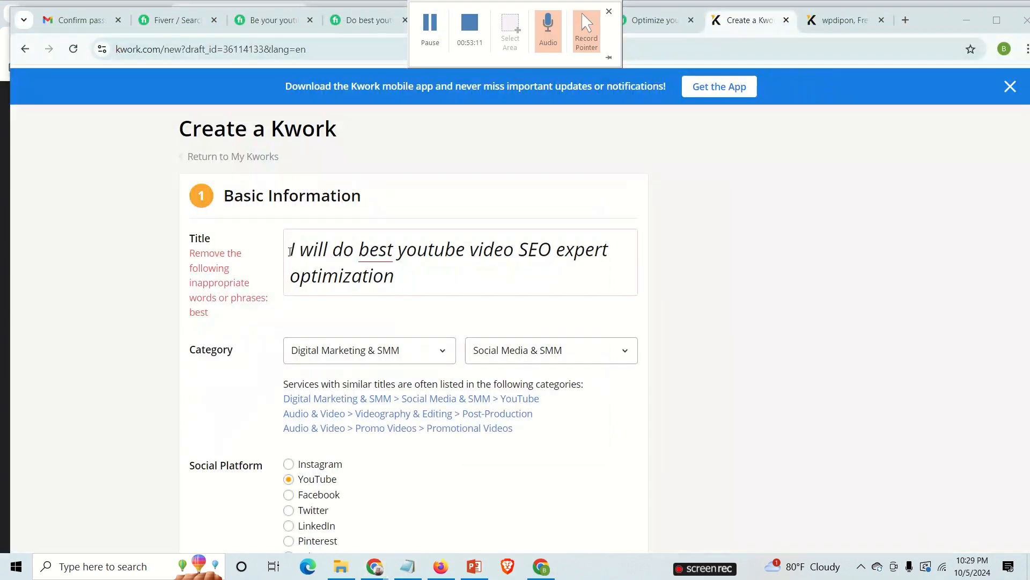
left_click_drag(290, 251, 384, 277)
Step: Scroll the Create a Kwork form down to the Cover Image box with its 660 × 440 minimum
left_click(421, 278)
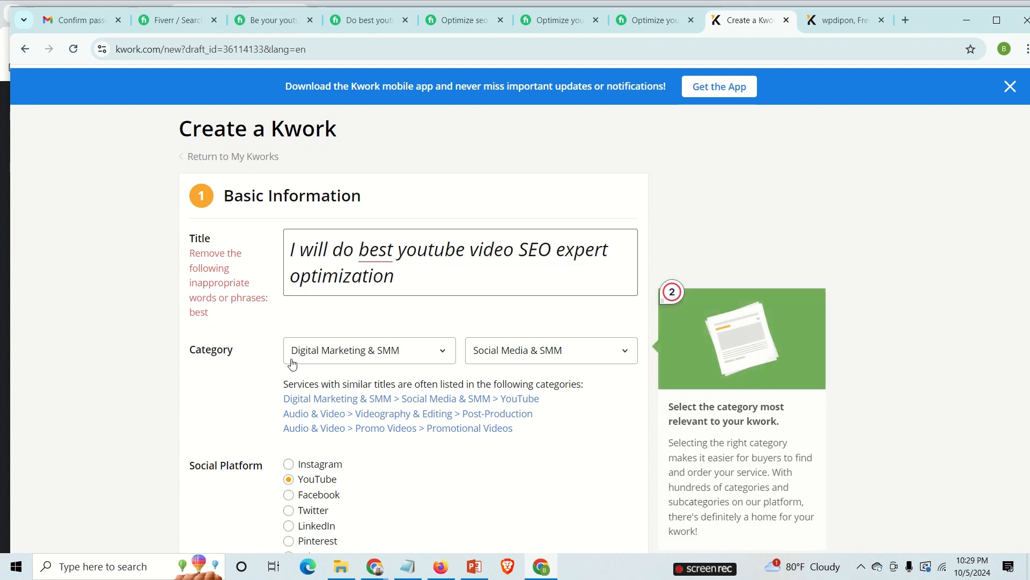
scroll(252, 396, "down", 1)
scroll(326, 418, "down", 3)
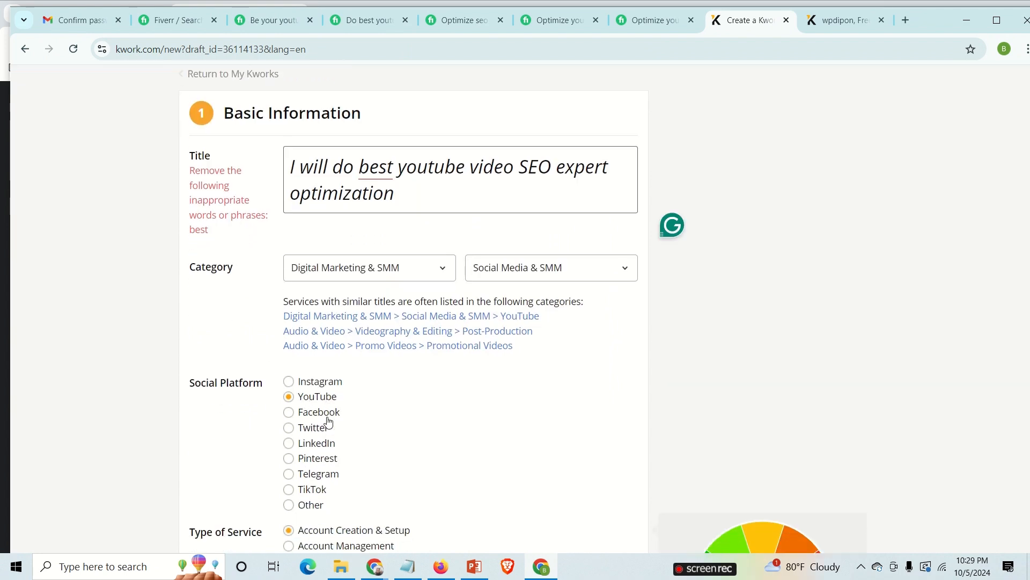
scroll(395, 369, "down", 2)
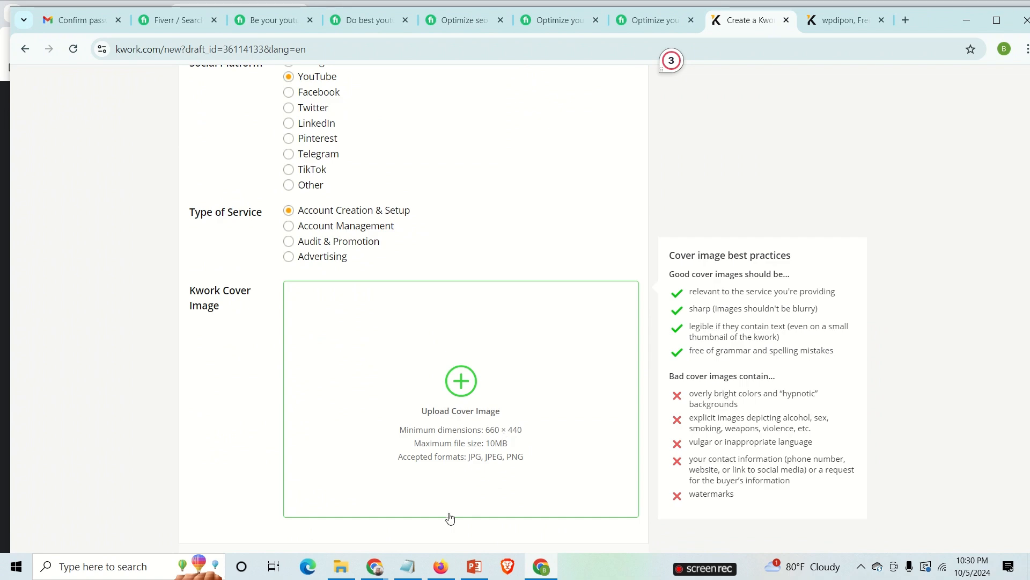
mouse_move(374, 566)
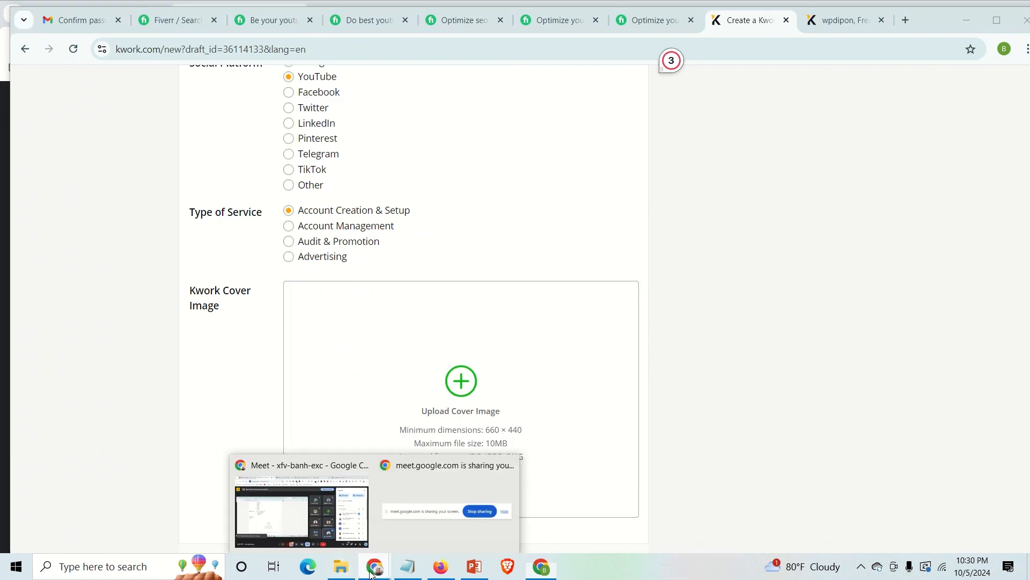
left_click(306, 515)
Step: Create a new Canva custom-size design with width 660 and height 440 px
left_click(777, 20)
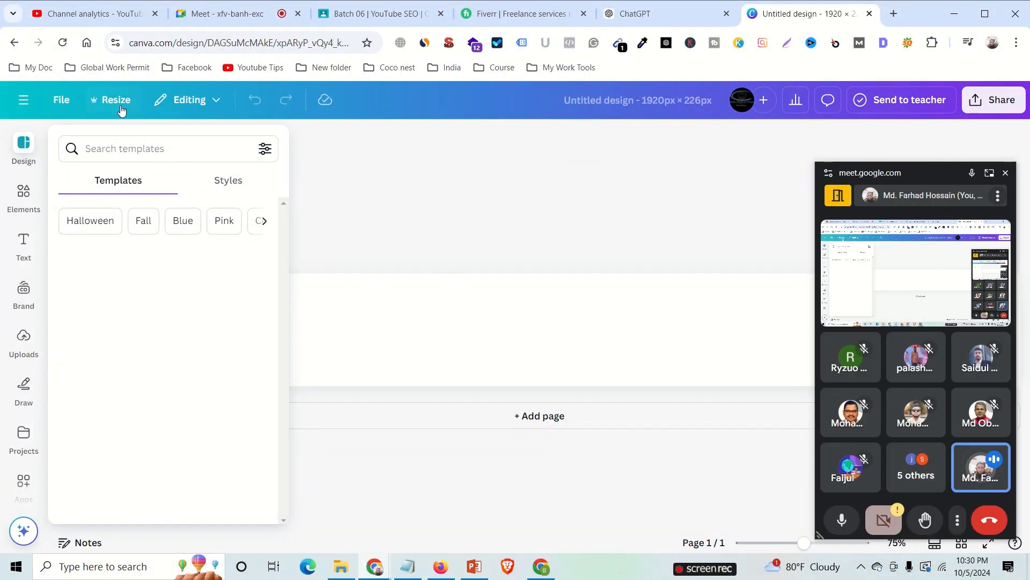
left_click(22, 101)
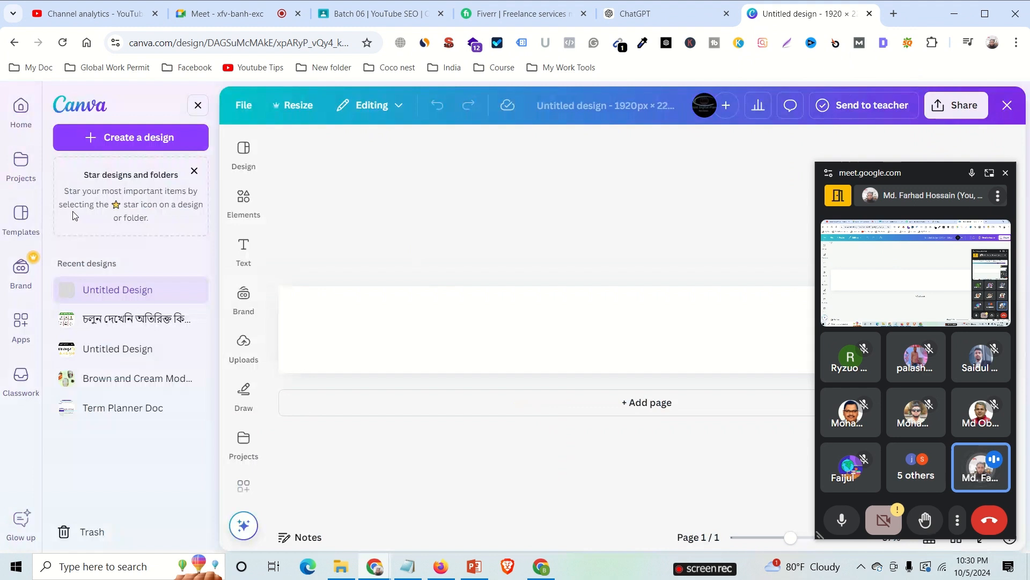
left_click(130, 138)
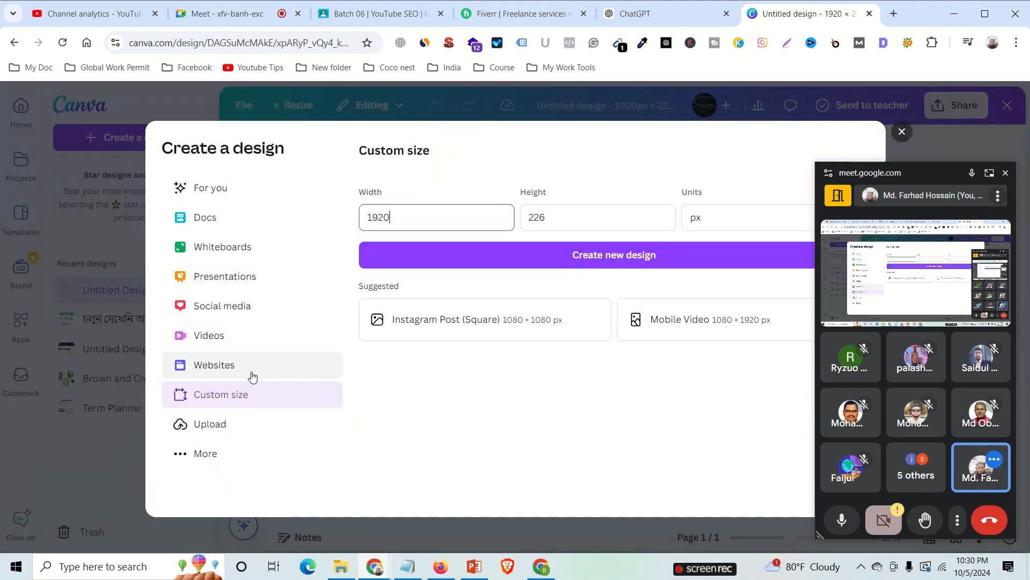
left_click_drag(405, 221, 370, 217)
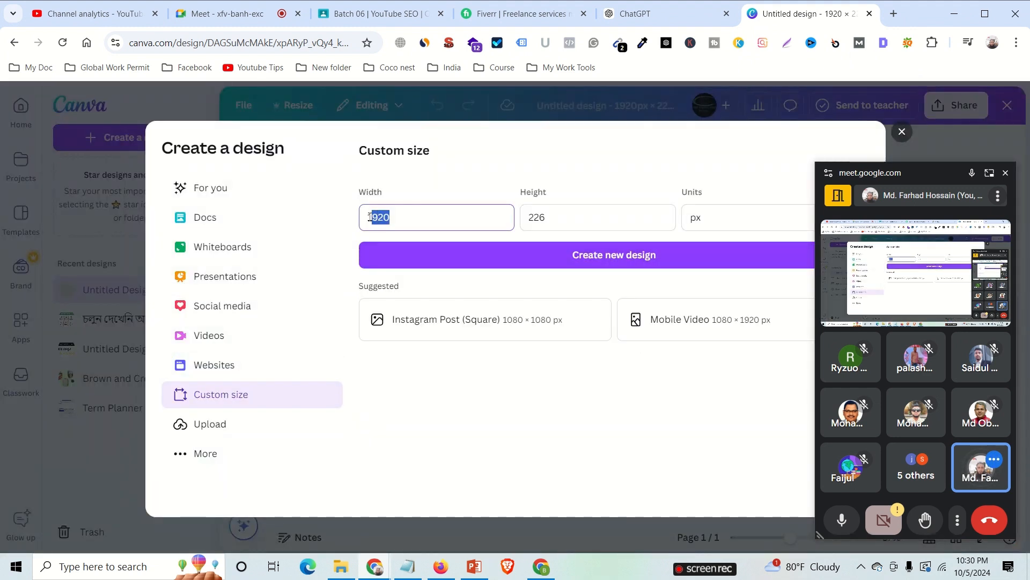
type("660")
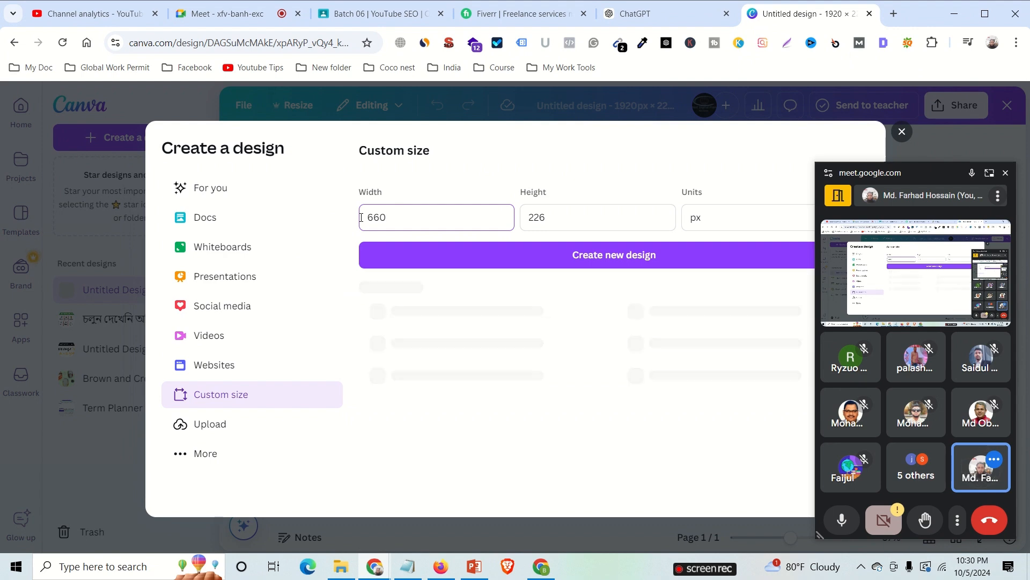
key("Tab")
type("44")
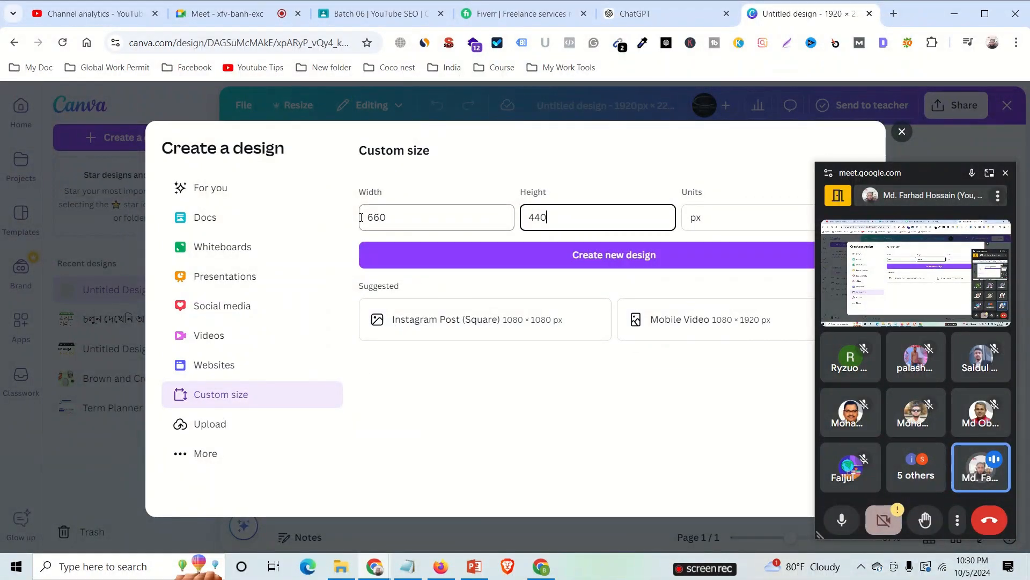
key("Return")
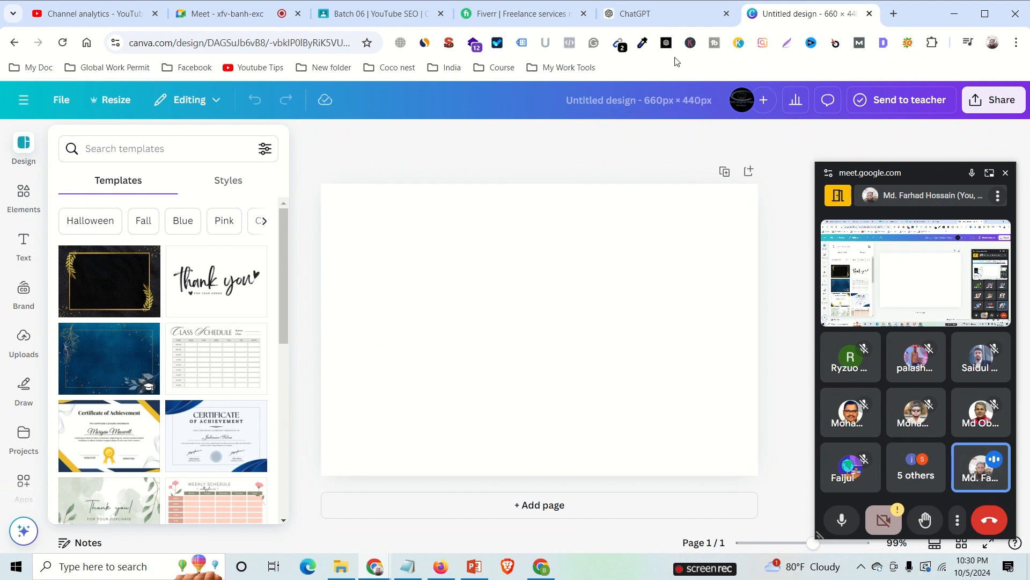
Step: Browse the Fiverr video SEO gig's gallery forward to the Free Channel Evaluation image
left_click(541, 565)
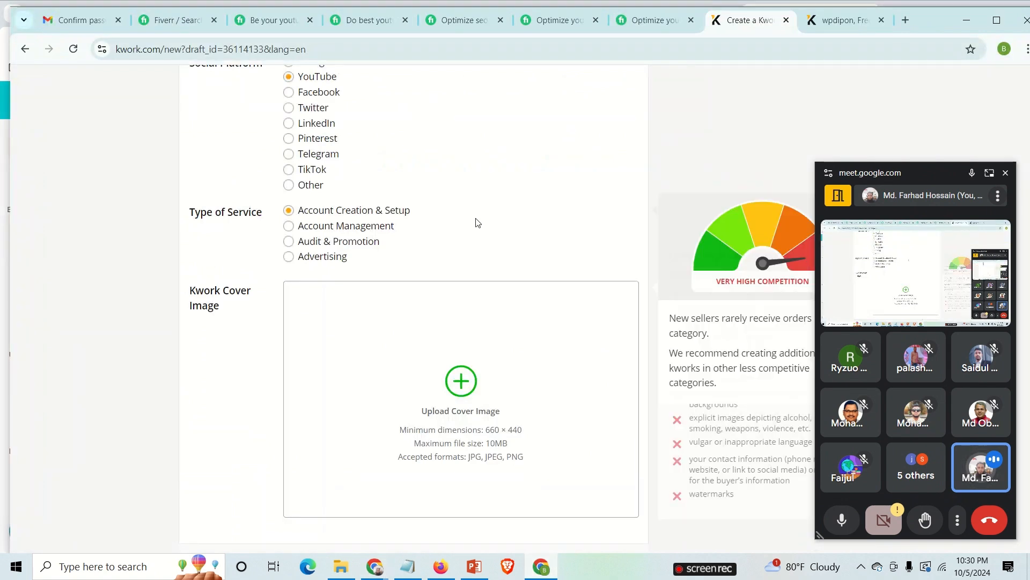
left_click(352, 24)
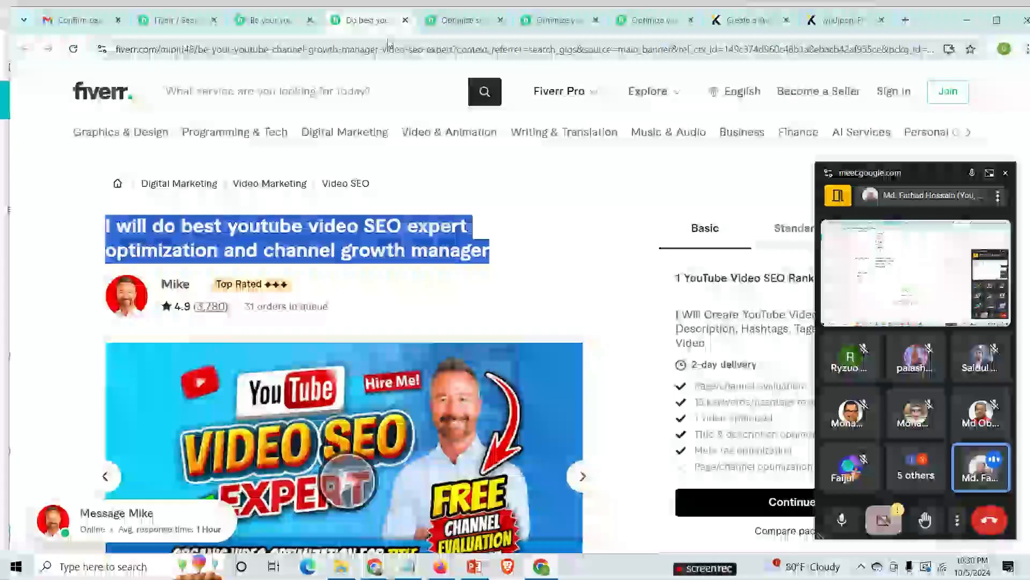
scroll(509, 296, "down", 1)
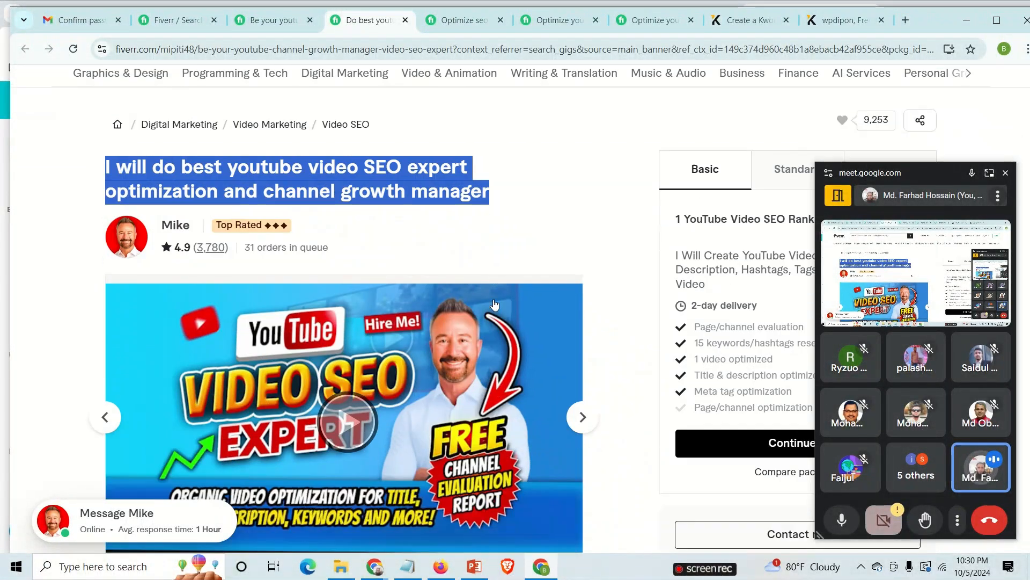
scroll(263, 359, "down", 1)
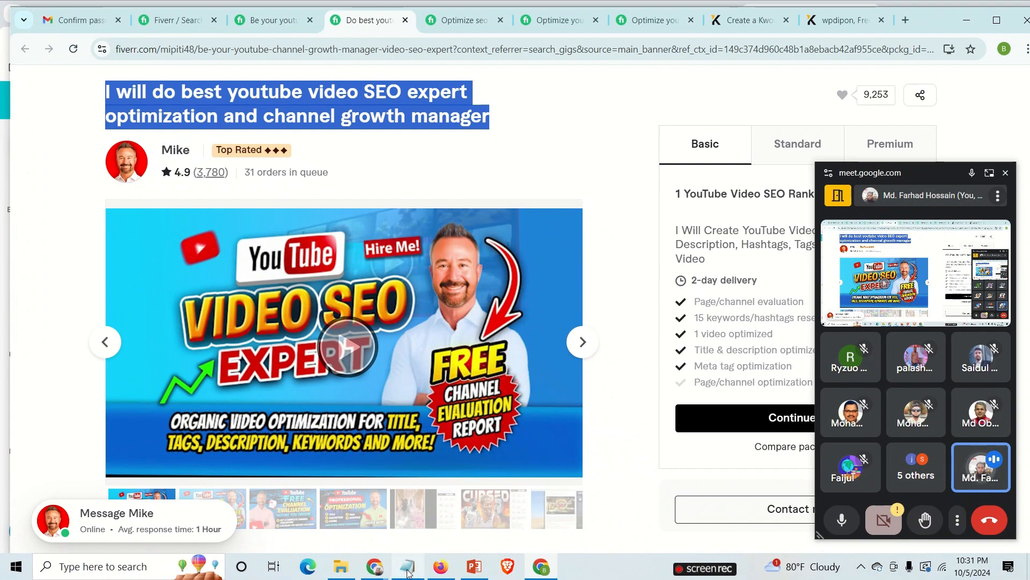
left_click(374, 566)
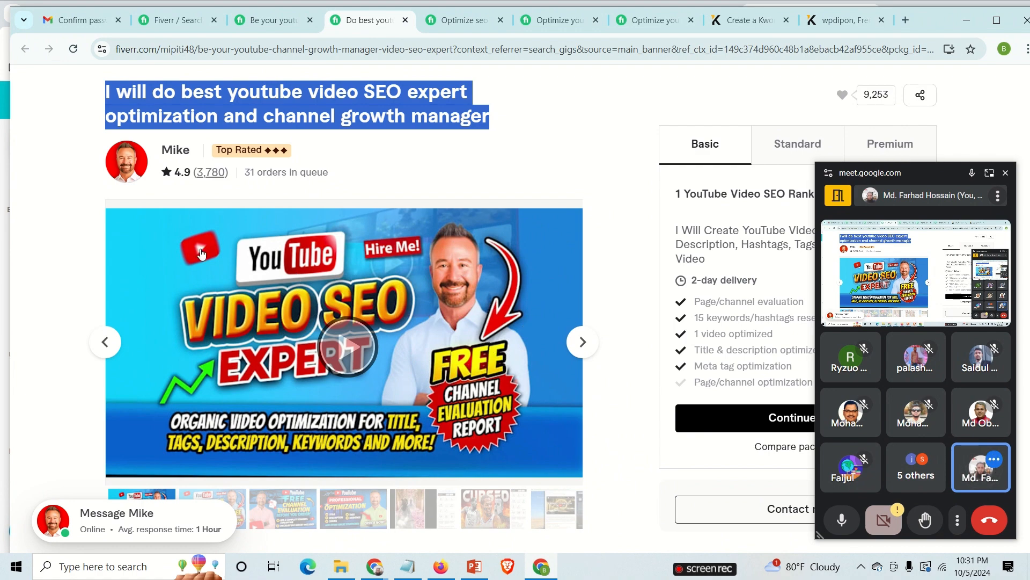
left_click(581, 342)
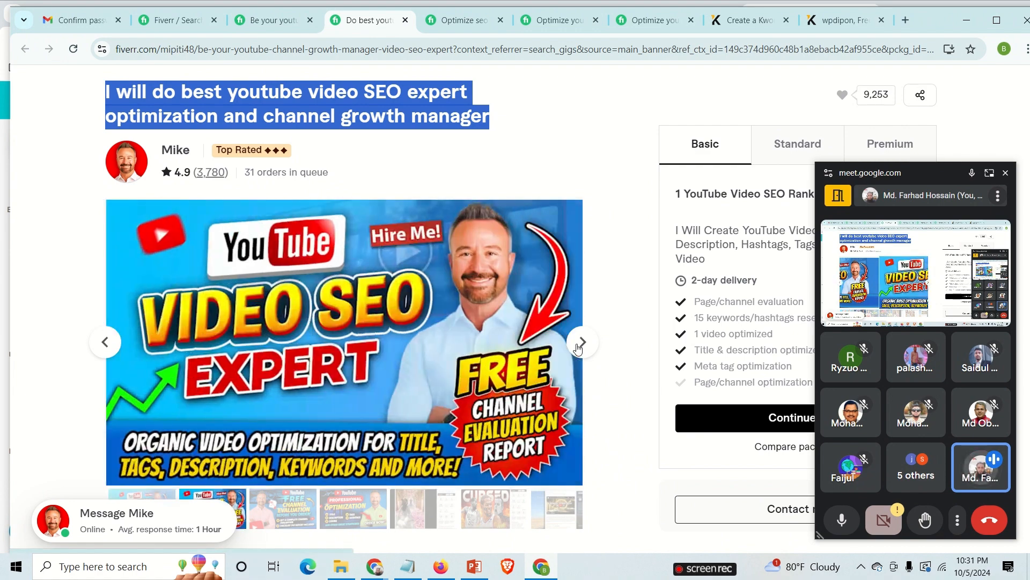
left_click(582, 342)
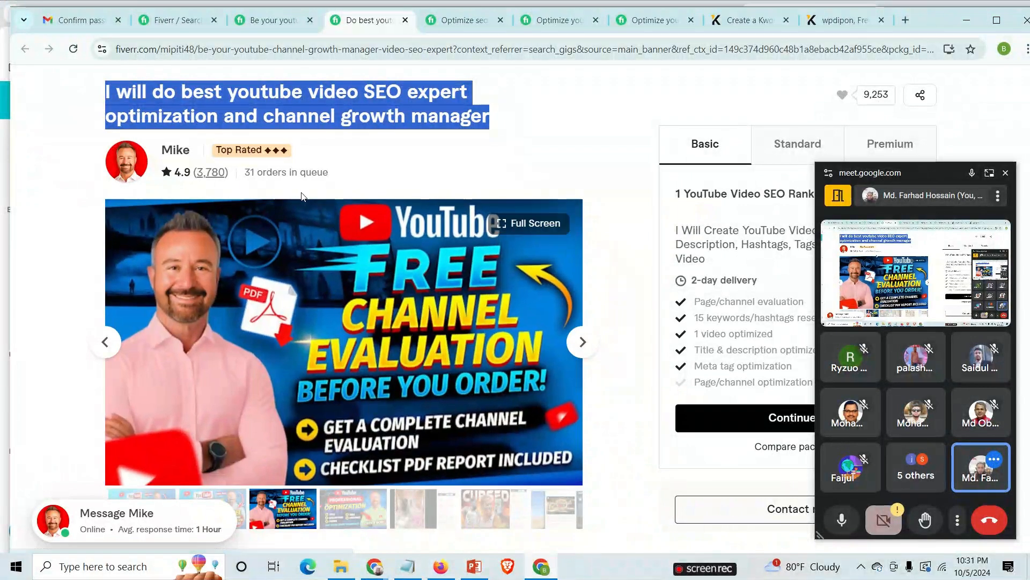
Step: Watch the Fiverr YouTube SEO optimization gig's promo video, then return to the Untitled Canva design
left_click(442, 11)
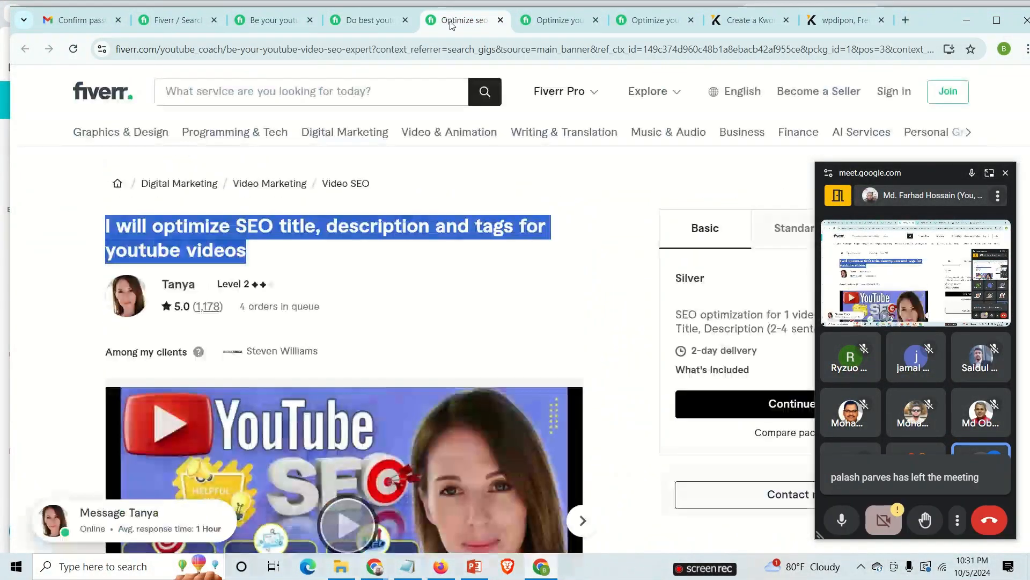
scroll(448, 322, "down", 3)
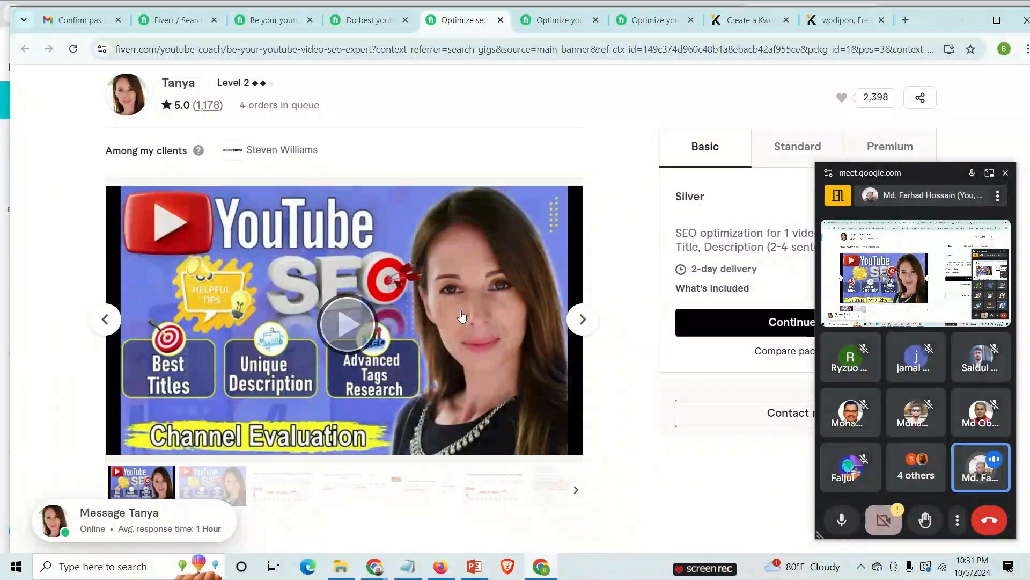
left_click(357, 330)
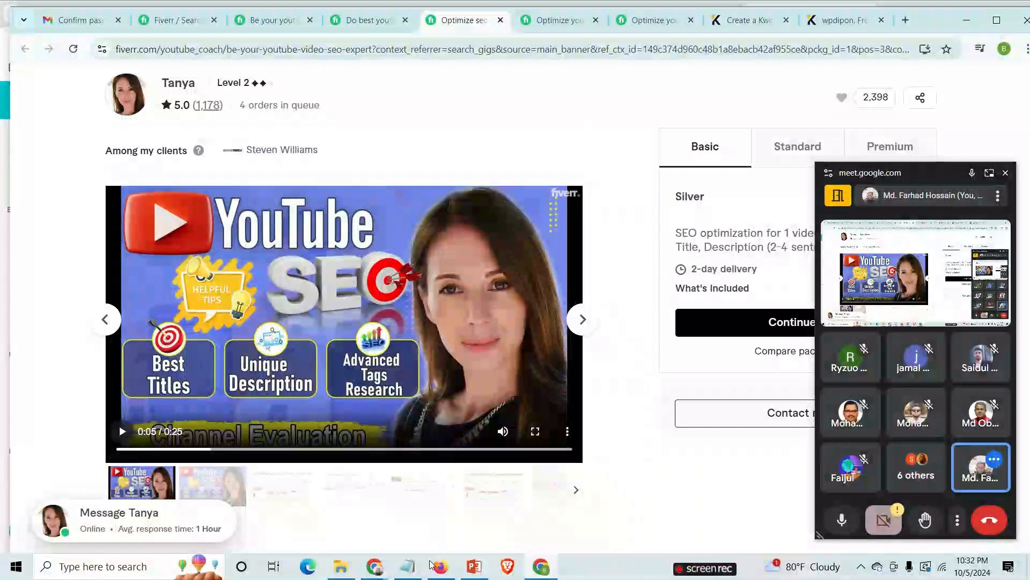
mouse_move(374, 566)
left_click(293, 528)
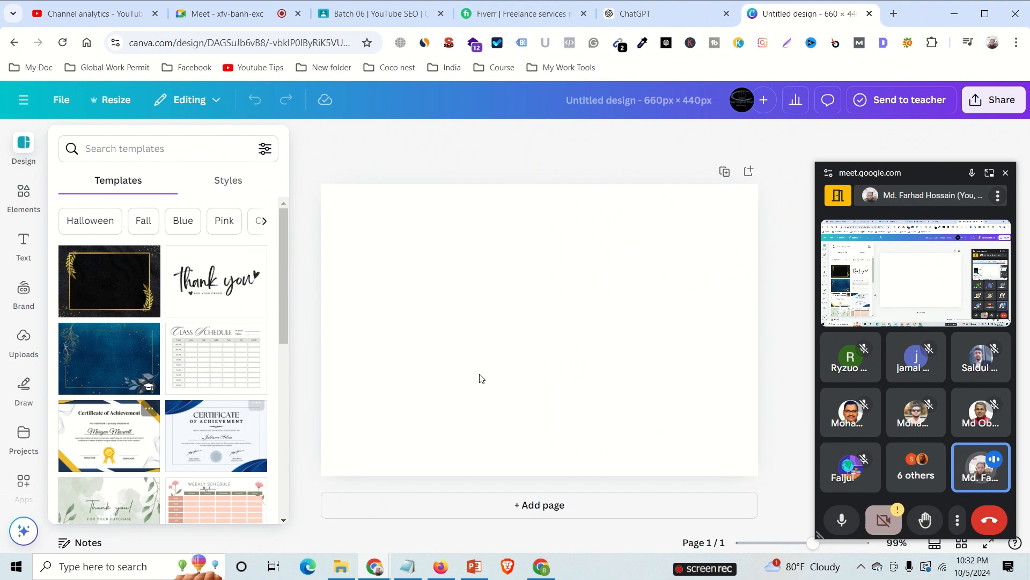
Step: Apply the blue Certificate of Achievement template and copy the design's collaboration link
left_click(235, 439)
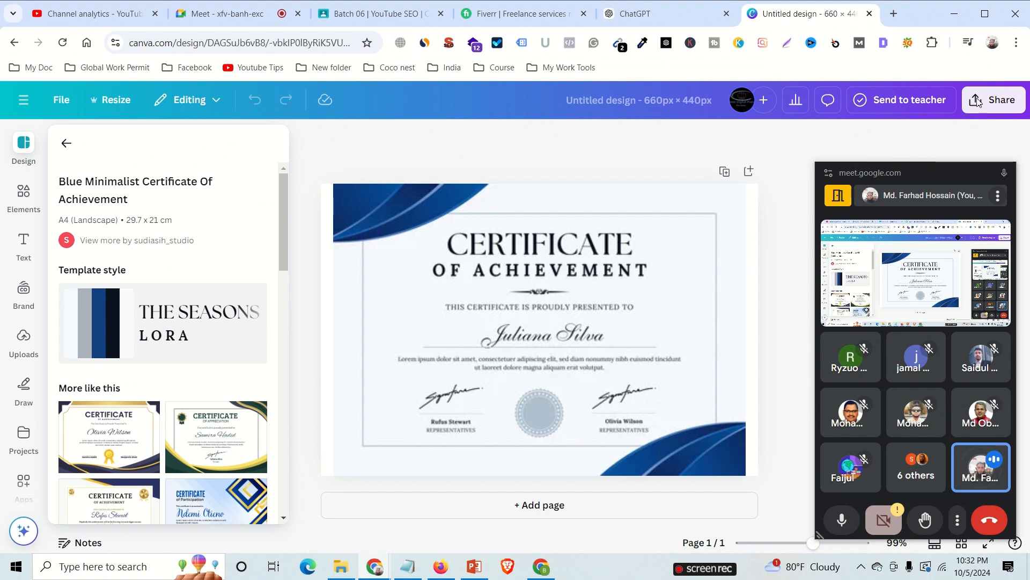
left_click(997, 101)
left_click_drag(878, 178, 113, 179)
left_click(868, 315)
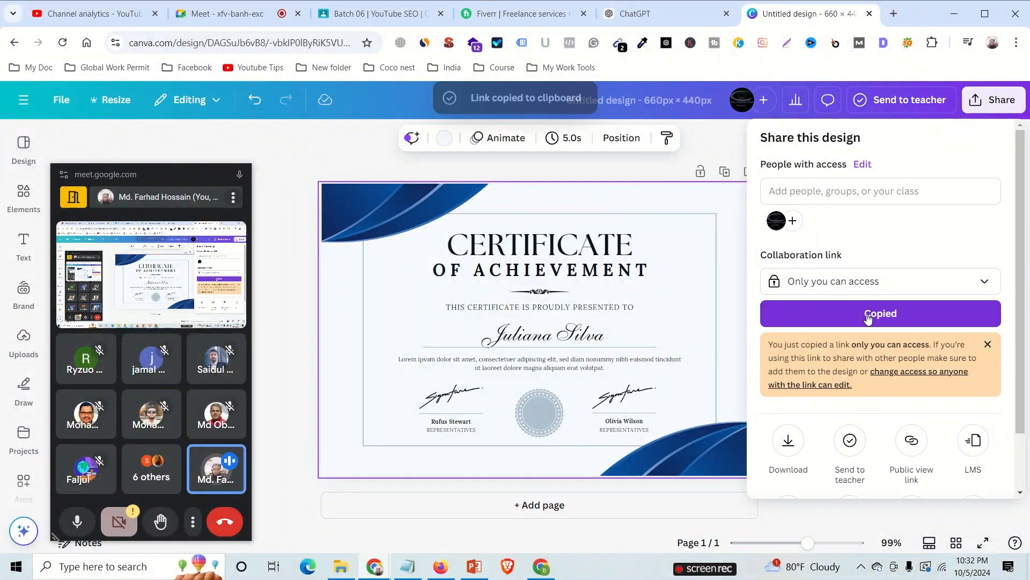
Step: Download the certificate design as a PNG file
left_click(786, 443)
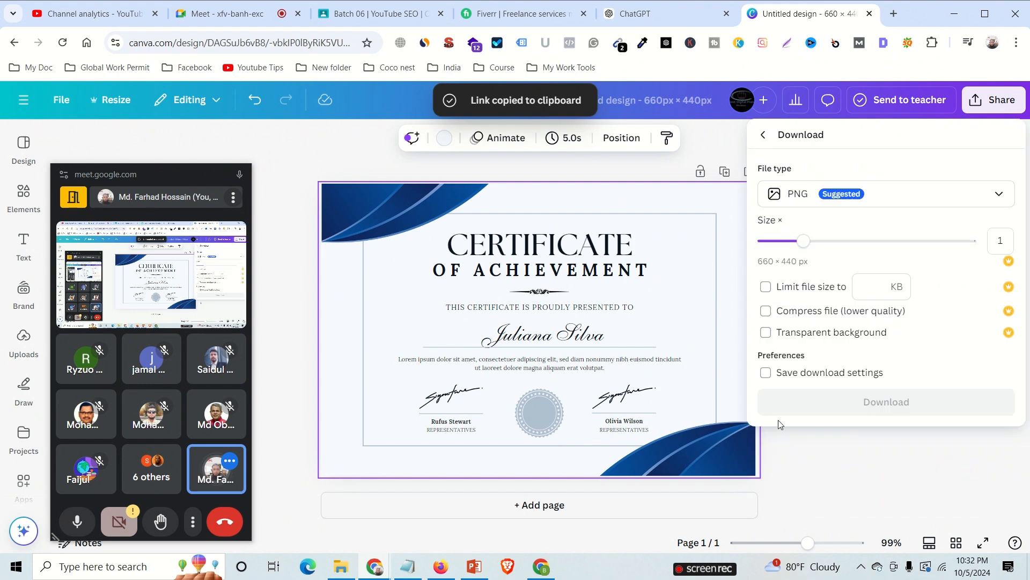
left_click(865, 410)
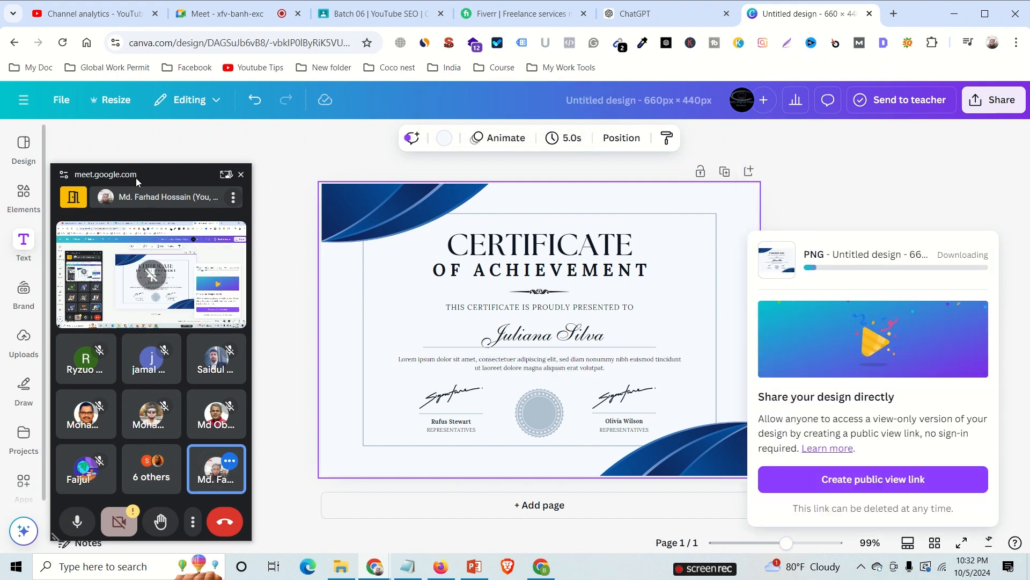
left_click_drag(150, 180, 798, 215)
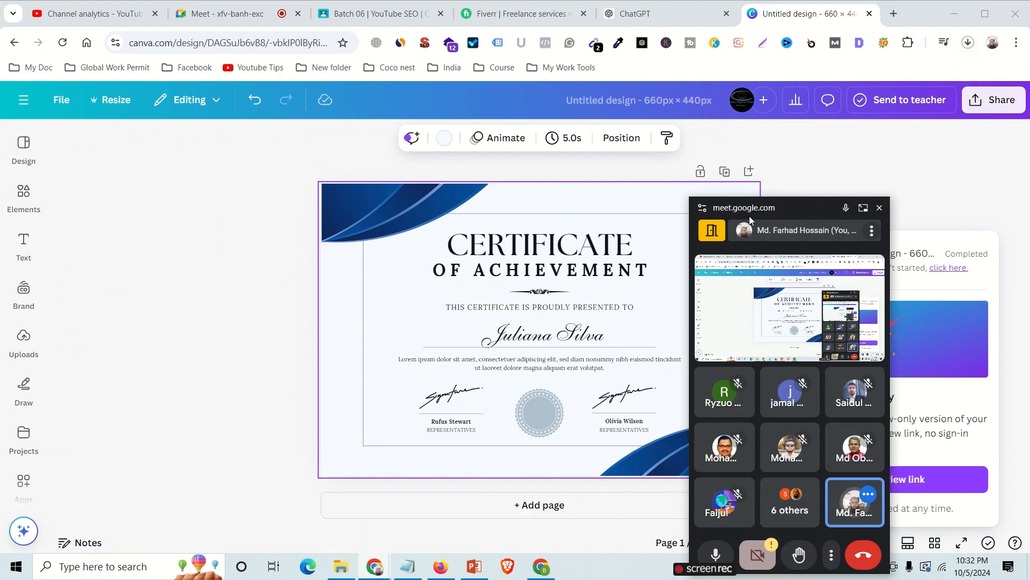
left_click_drag(749, 216, 158, 183)
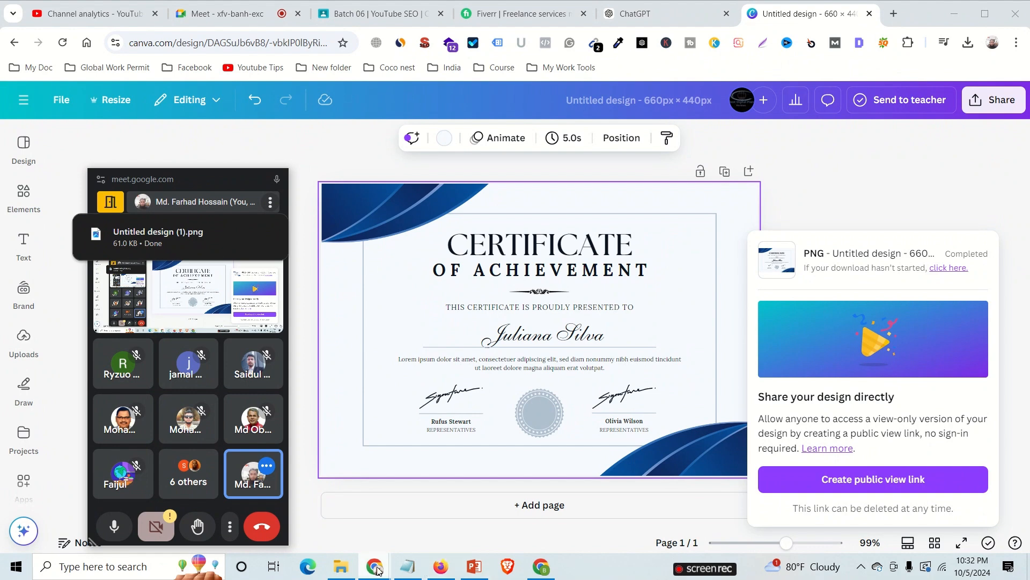
left_click(540, 568)
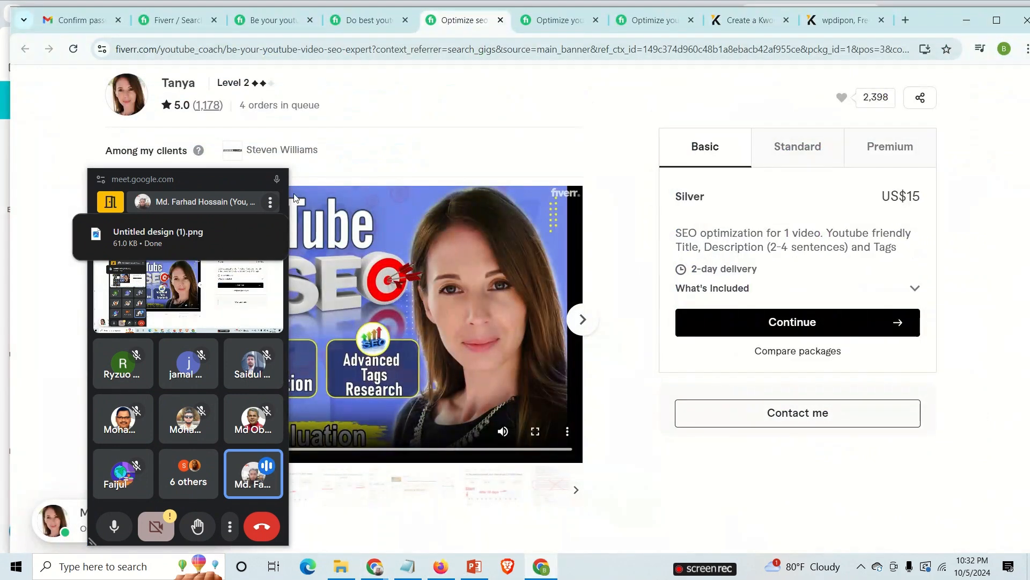
Step: Upload Untitled design (1) as the Kwork cover image
left_click(757, 28)
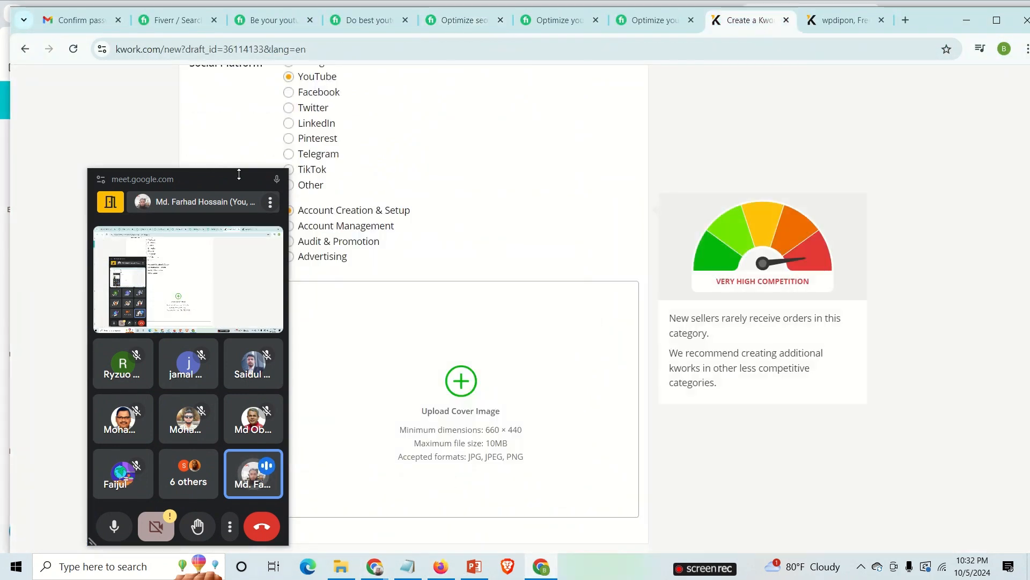
left_click_drag(237, 182, 906, 149)
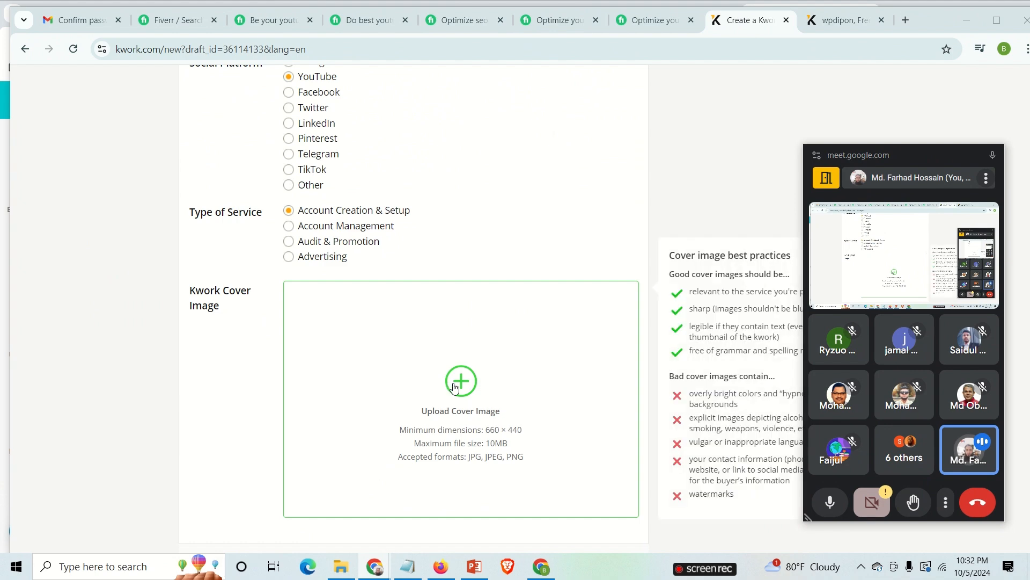
left_click(486, 371)
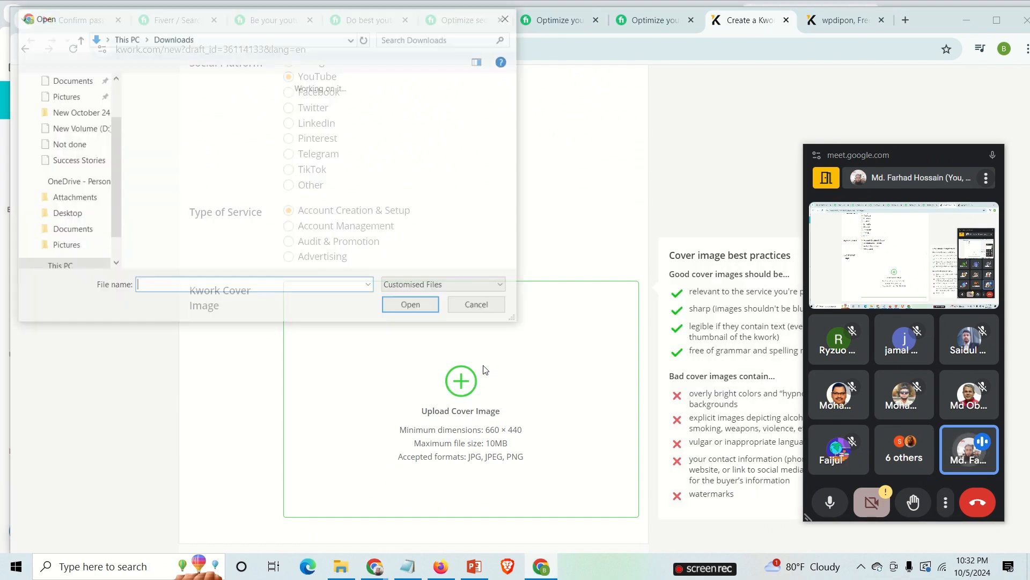
left_click(480, 307)
scroll(582, 310, "up", 5)
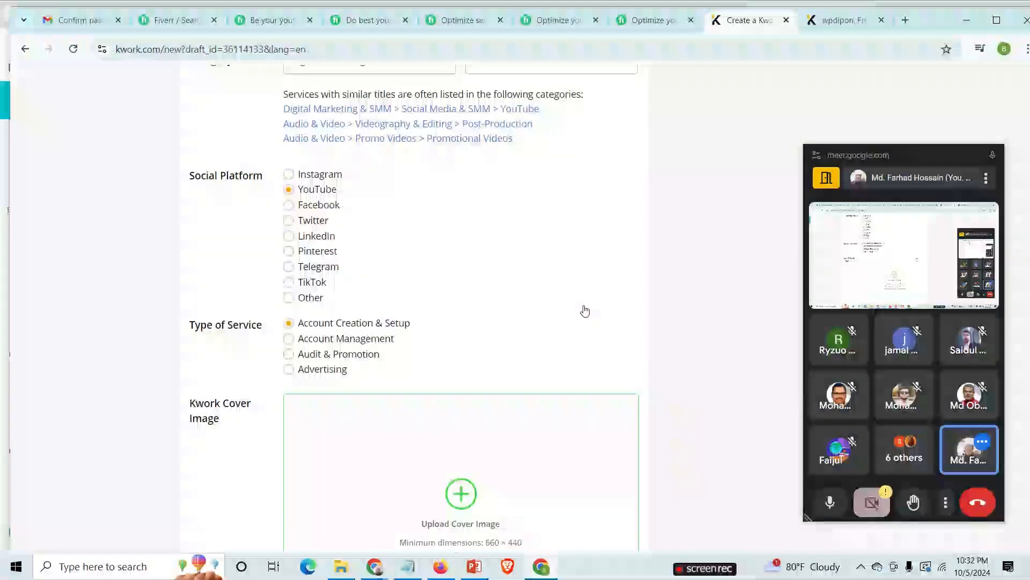
scroll(414, 230, "up", 3)
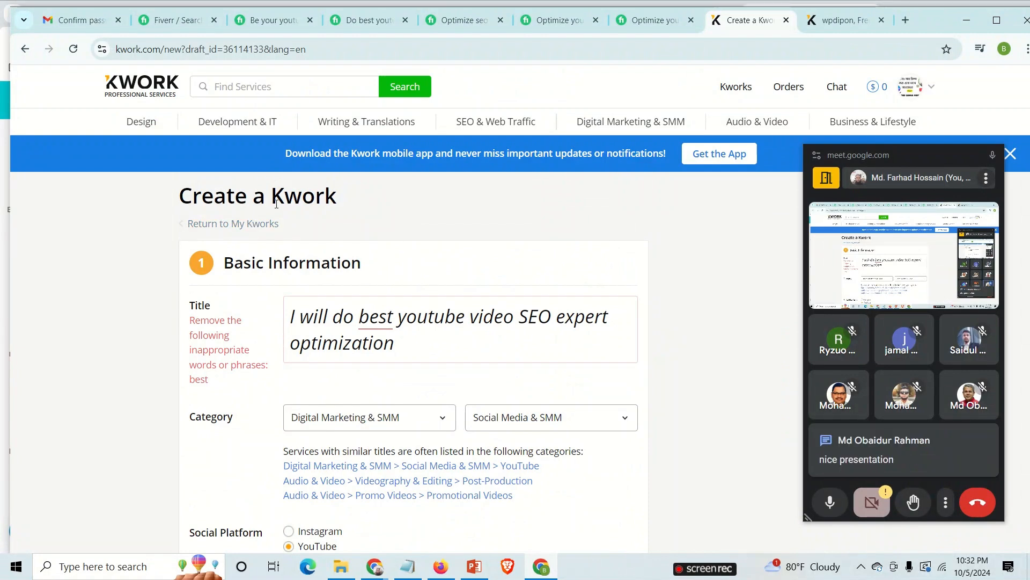
scroll(381, 259, "down", 1)
left_click(407, 264)
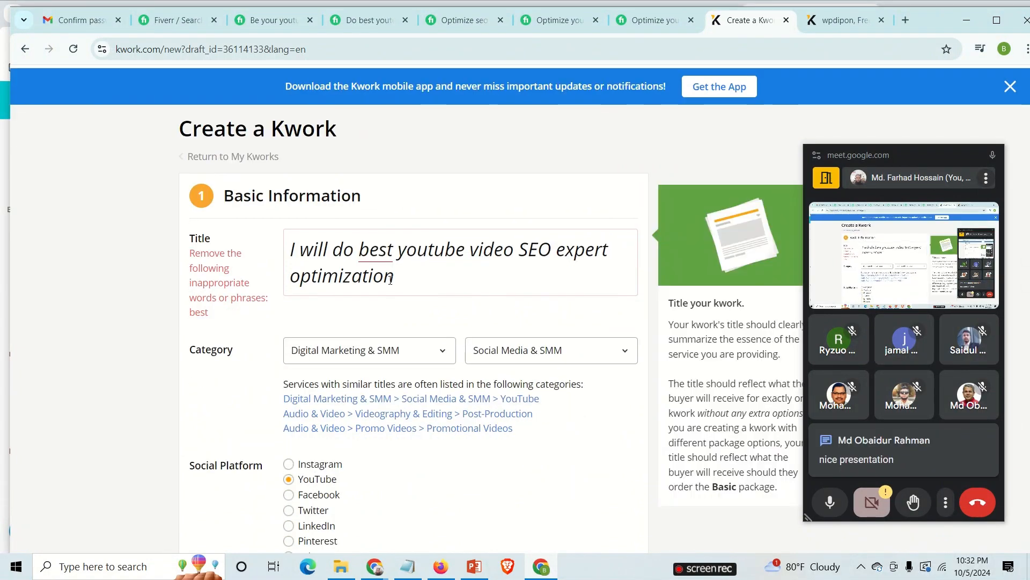
scroll(322, 354, "down", 3)
scroll(250, 368, "up", 2)
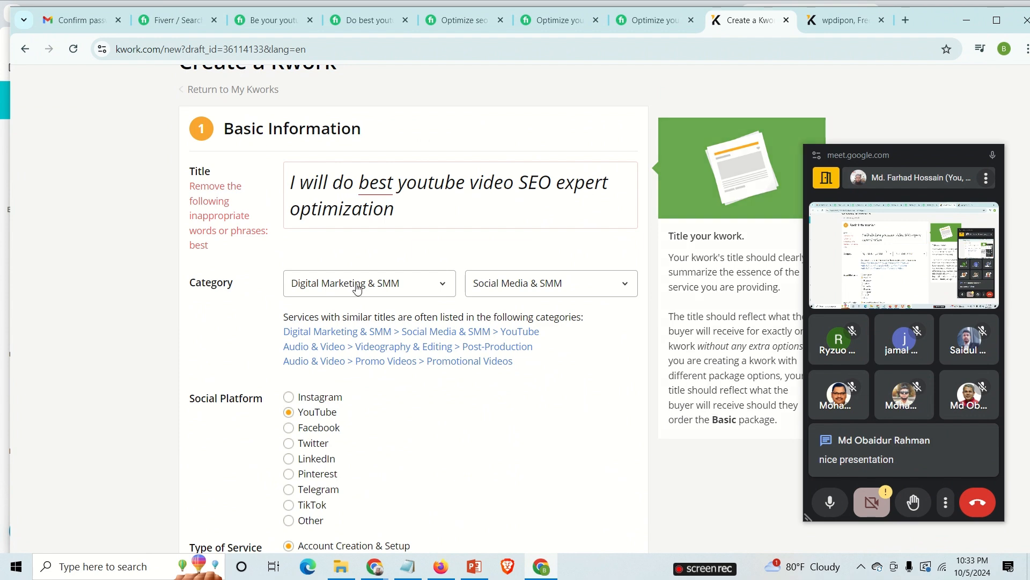
scroll(358, 288, "down", 5)
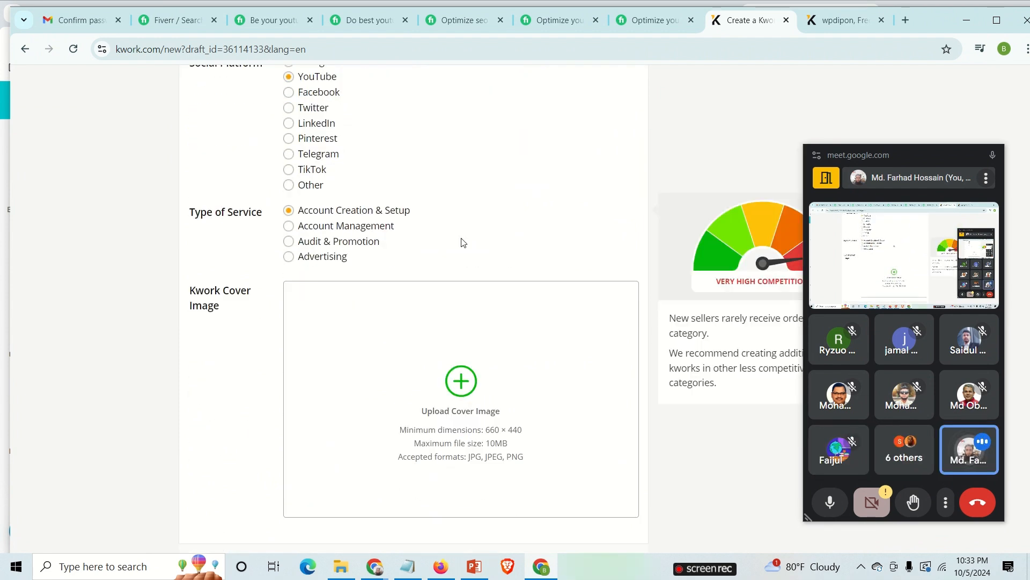
scroll(463, 241, "up", 6)
scroll(463, 269, "down", 4)
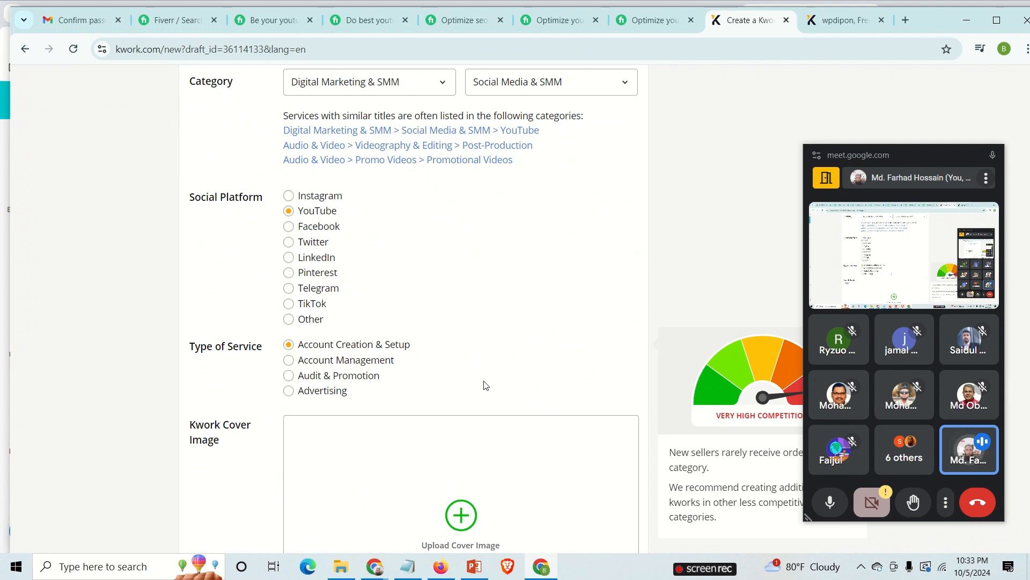
scroll(486, 385, "down", 4)
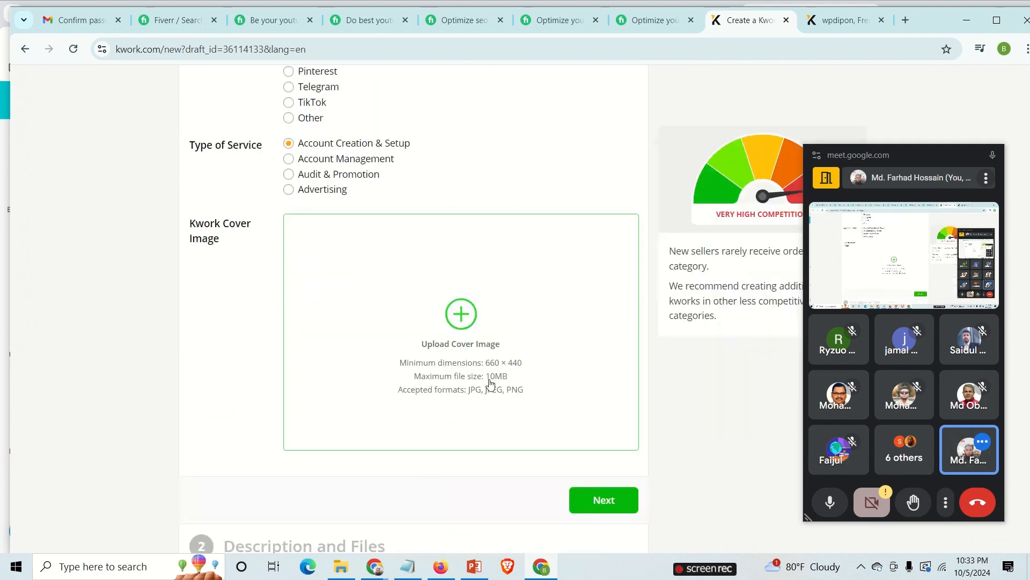
left_click(464, 321)
double_click(162, 149)
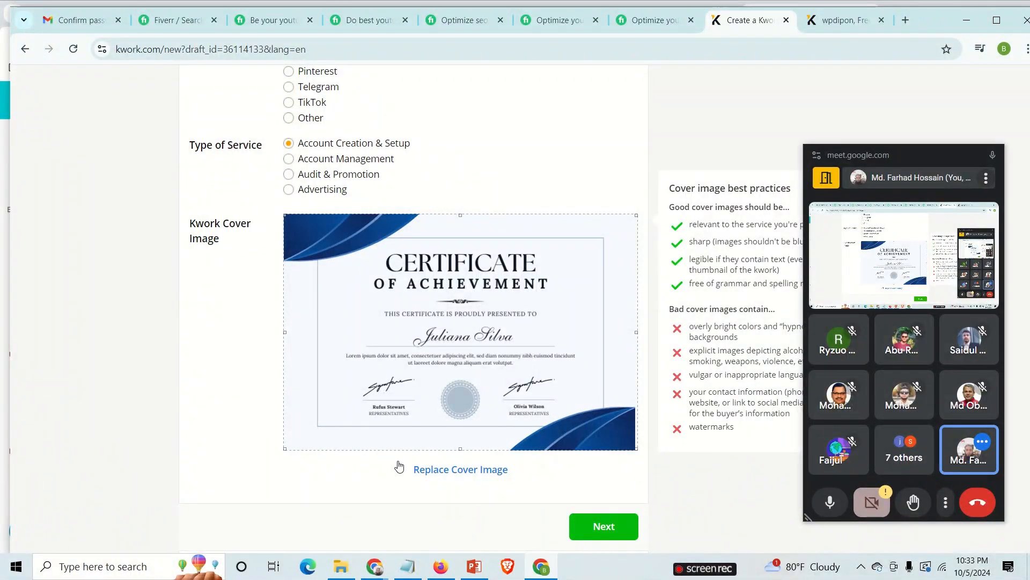
Step: Select the full Kwork title text and open the Downloads folder in File Explorer
scroll(534, 396, "up", 3)
scroll(534, 396, "up", 7)
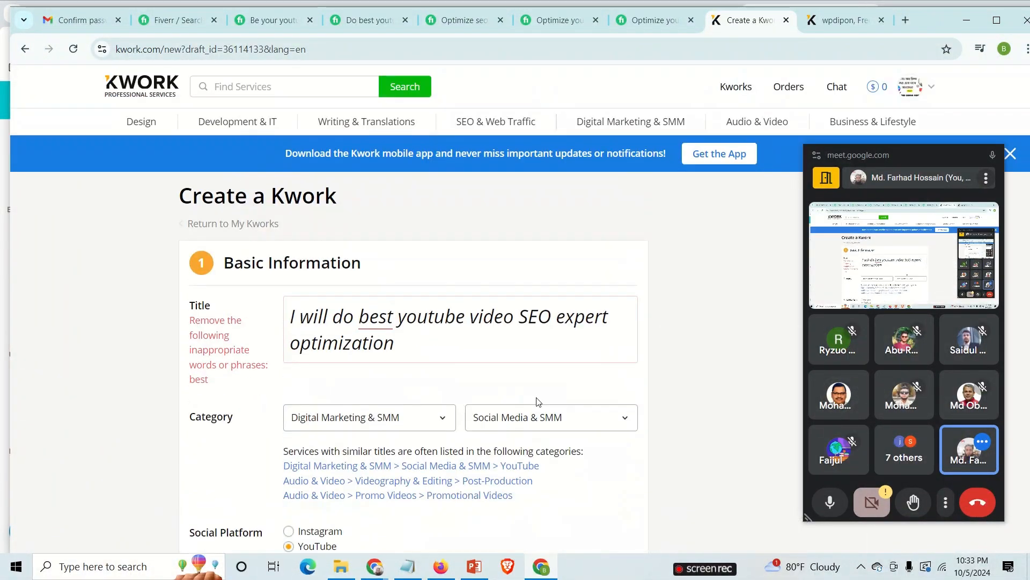
left_click(408, 345)
left_click_drag(412, 347, 293, 317)
key("ctrl+c")
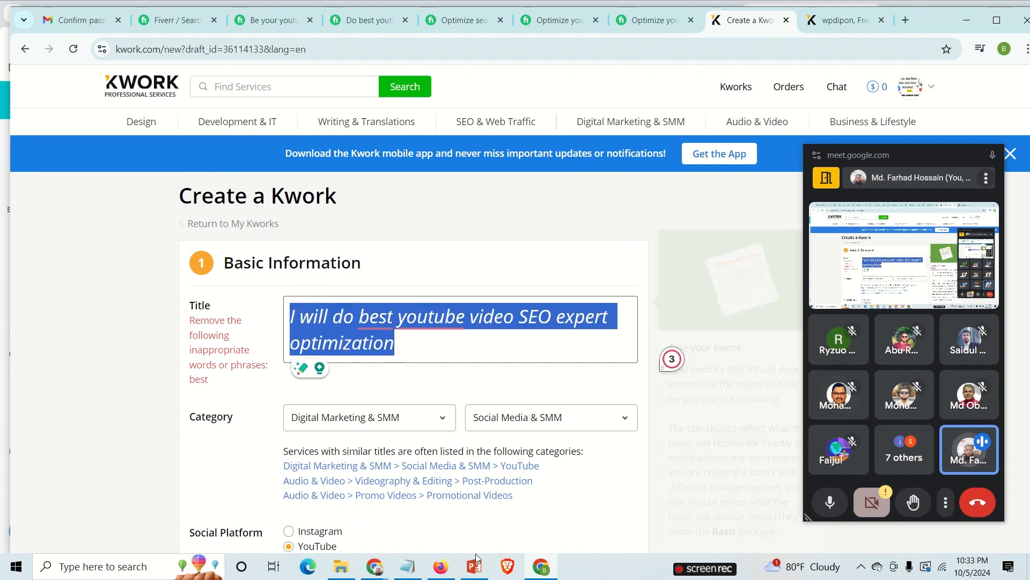
left_click(343, 563)
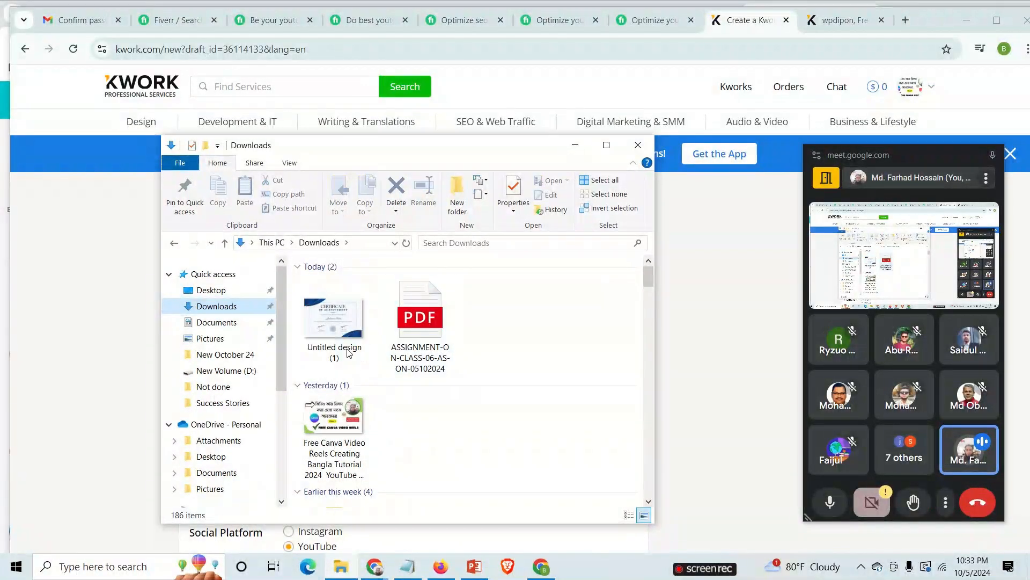
Step: Rename the downloaded cover PNG to the pasted gig title followed by 'By' and the seller's name
left_click(340, 357)
left_click(340, 358)
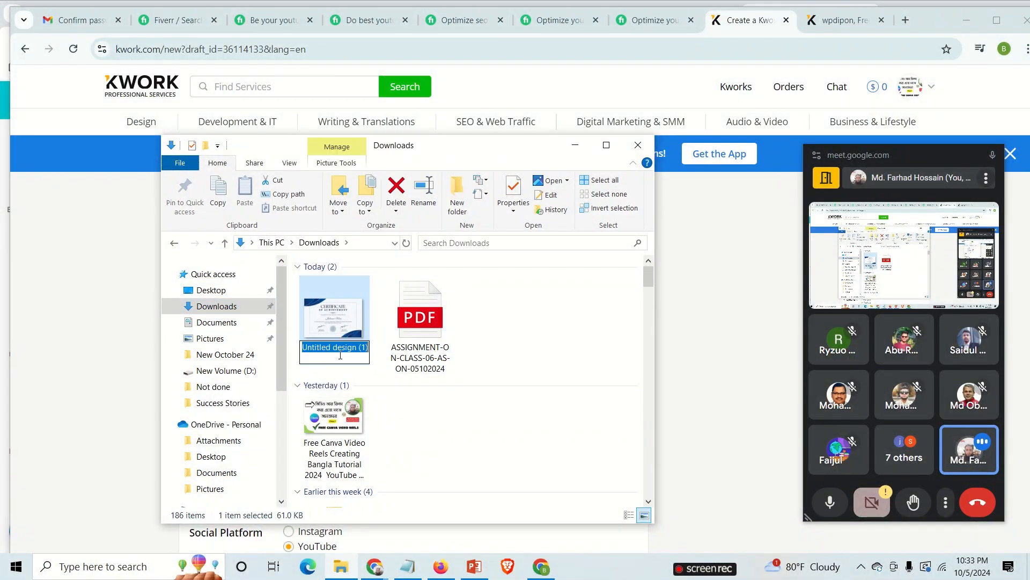
key("ctrl+v")
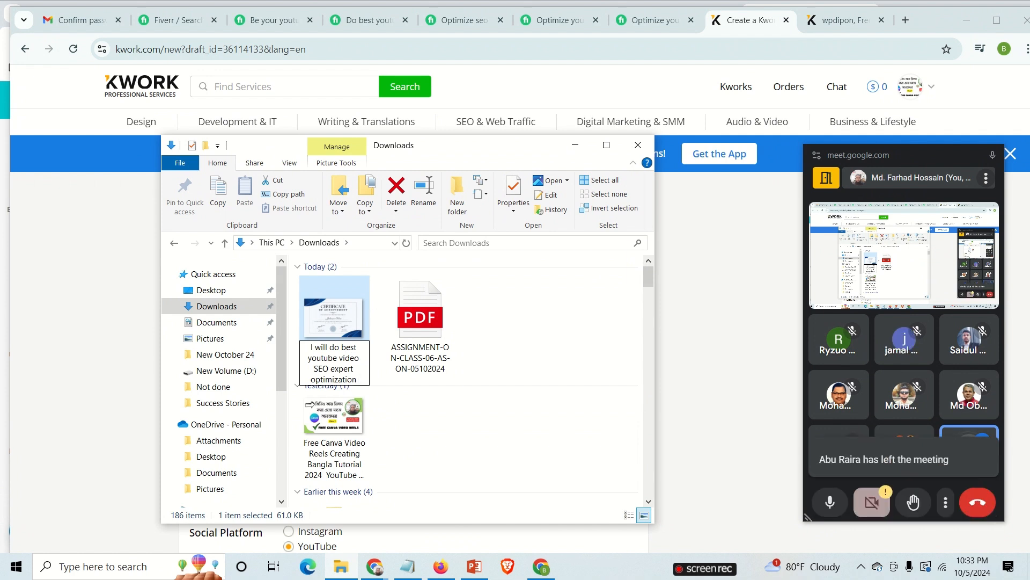
type("By Md F")
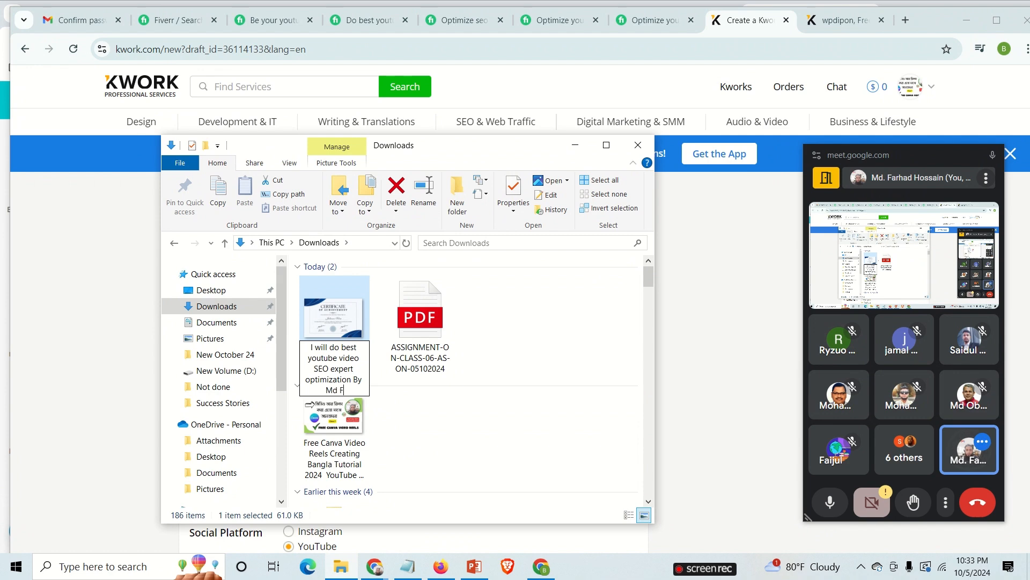
type("arhad Hossain")
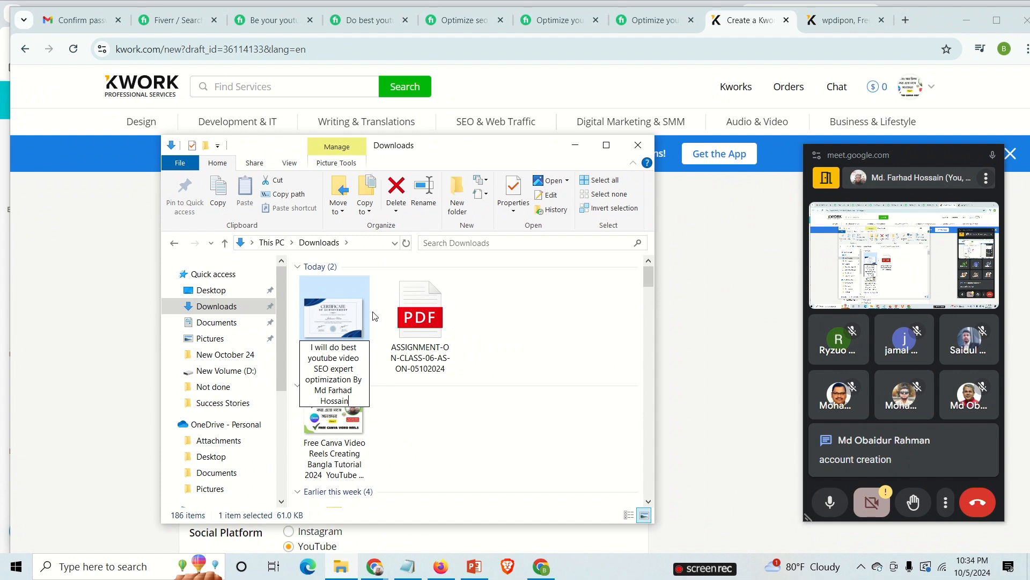
mouse_move(438, 1)
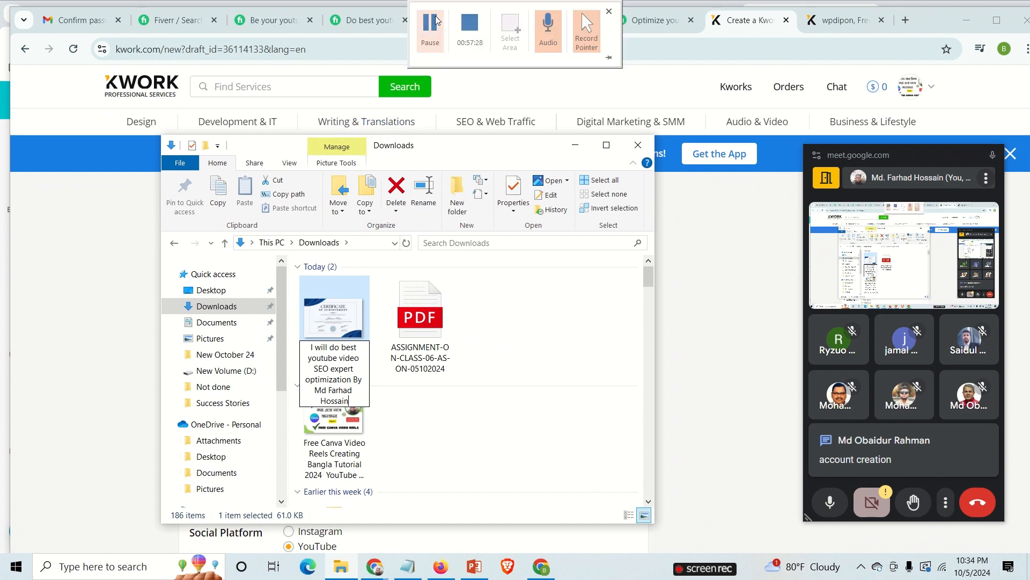
left_click(428, 39)
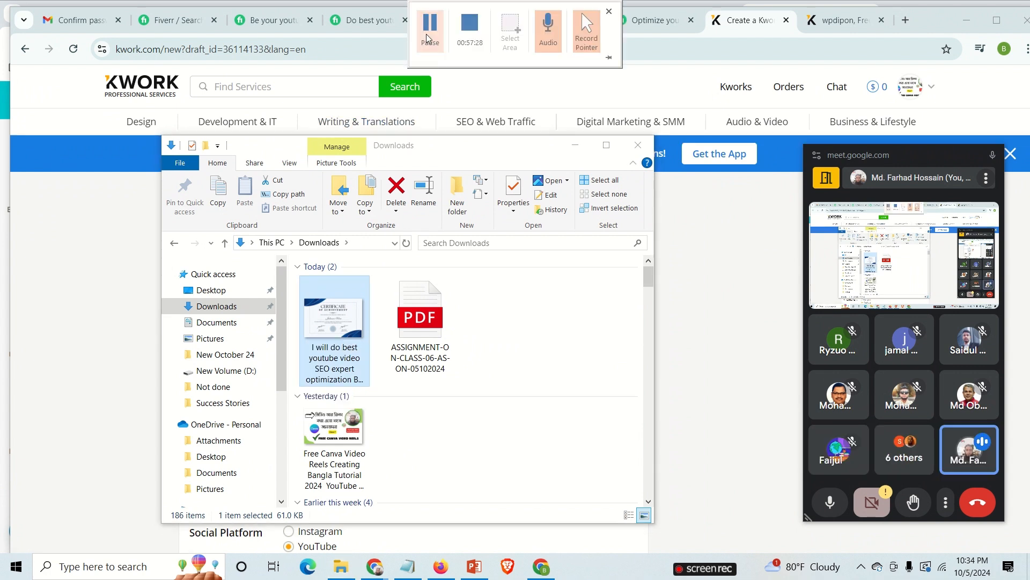
left_click(344, 370)
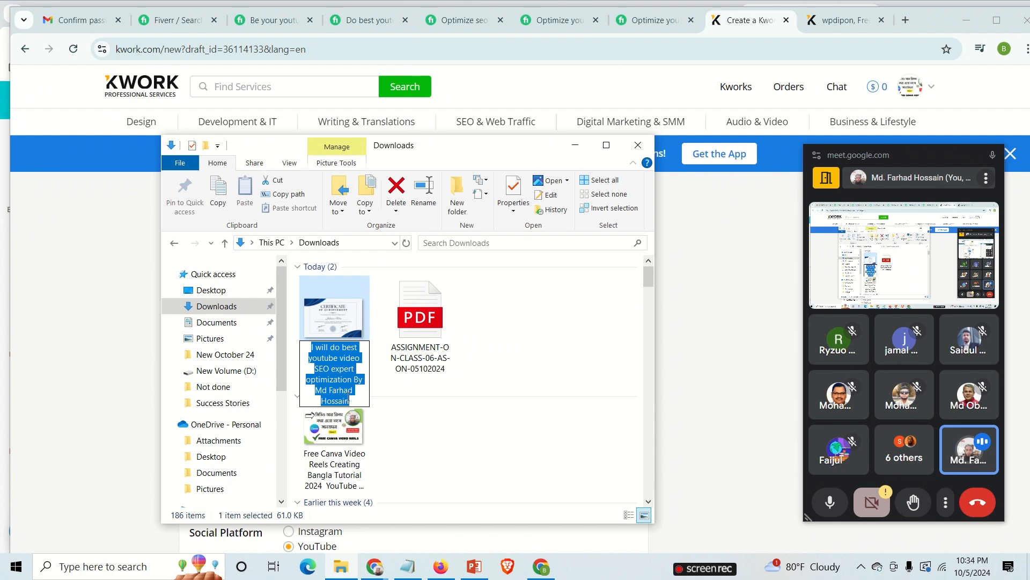
left_click(357, 398)
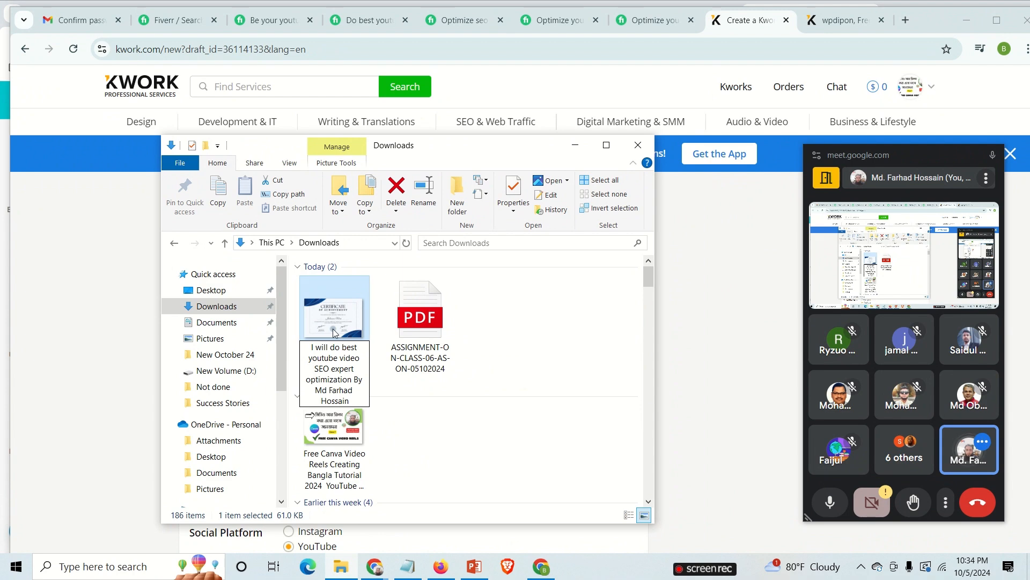
key("ctrl+a")
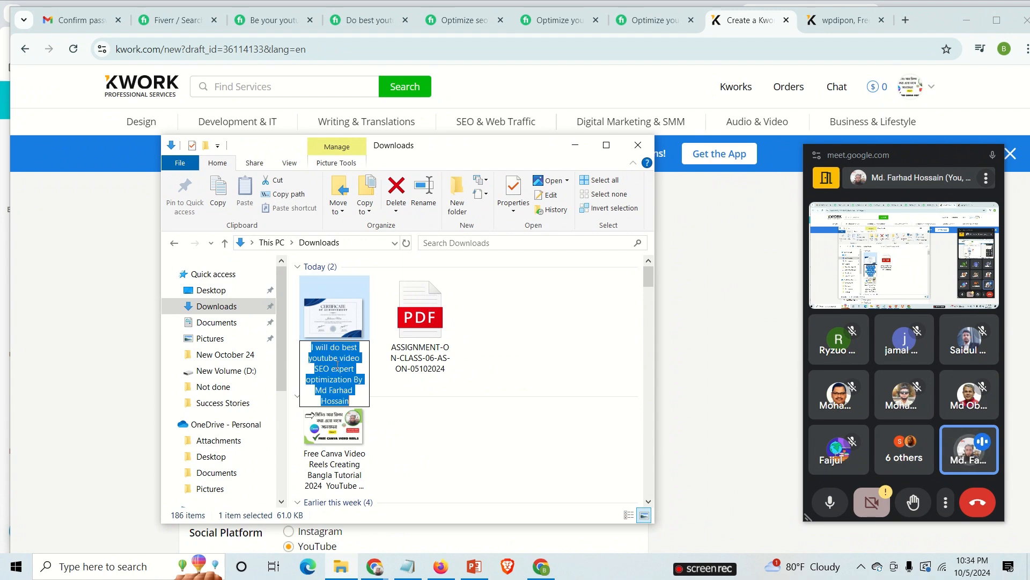
key("Return")
Step: Check in the cover PNG's Properties details that it measures 660 × 440 pixels
right_click(340, 326)
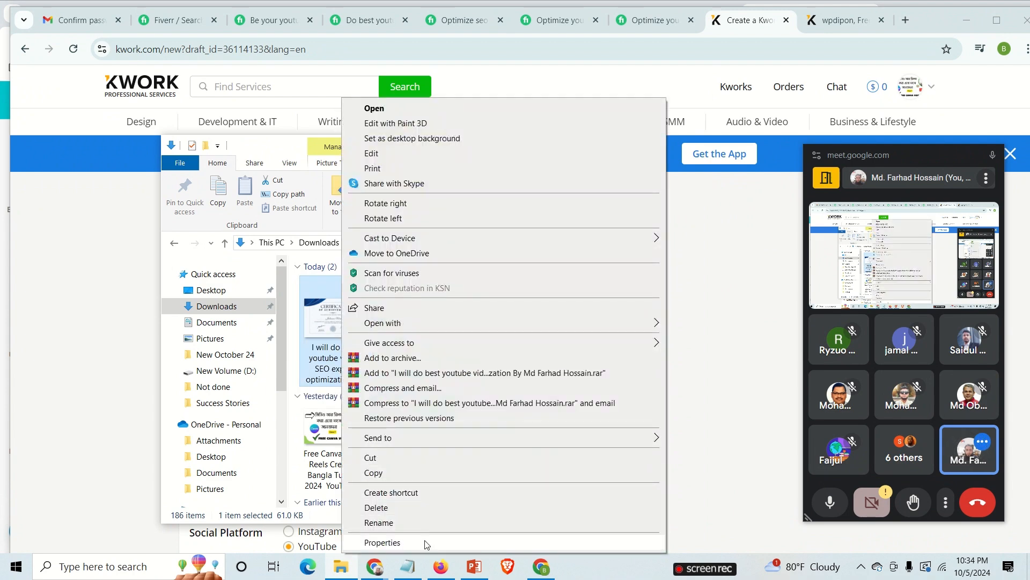
left_click(426, 539)
left_click(439, 242)
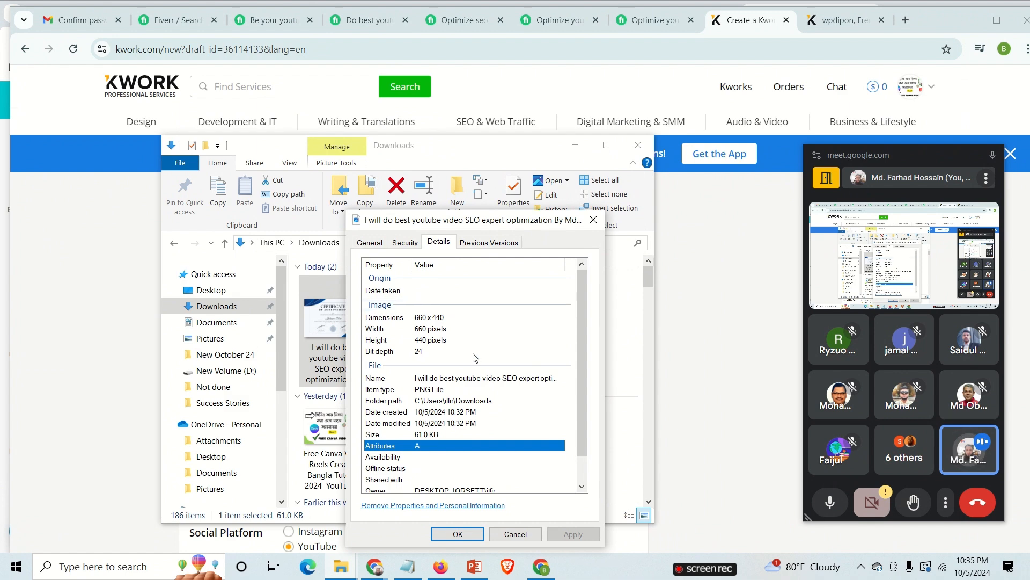
left_click(515, 534)
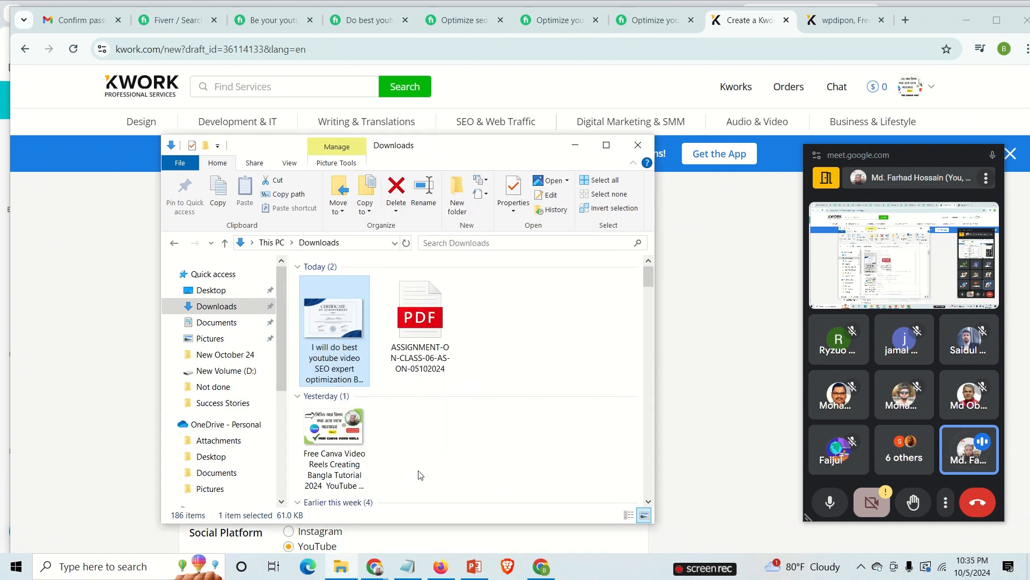
right_click(333, 376)
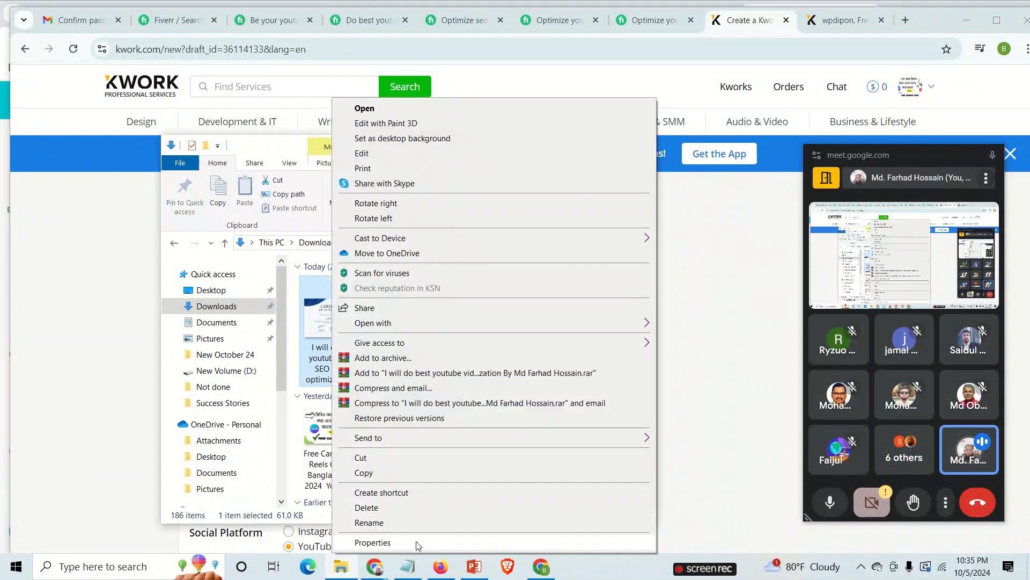
left_click(418, 544)
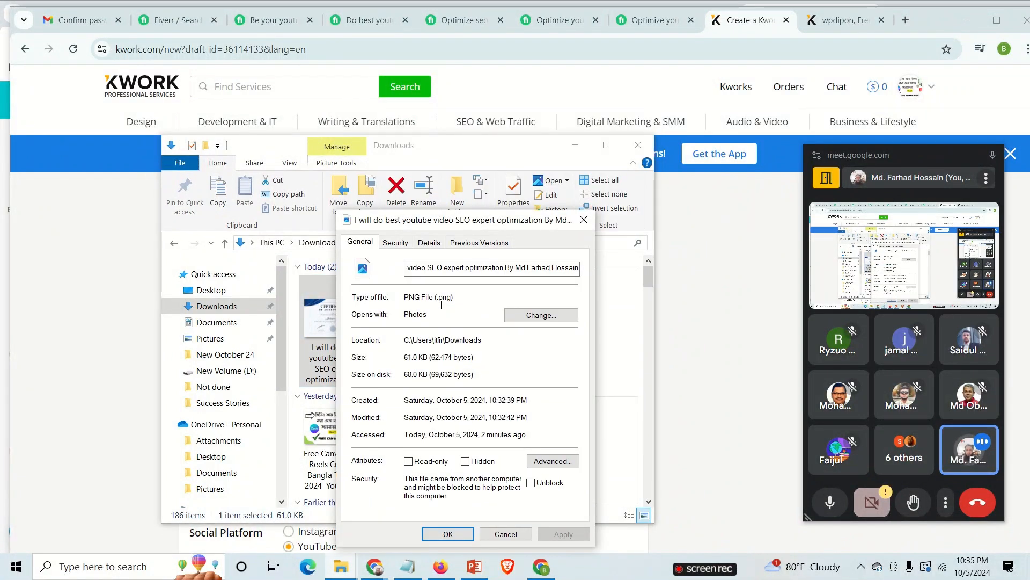
left_click(585, 220)
Step: Open google.com in a new tab and search for 'png to jpg'
left_click(905, 20)
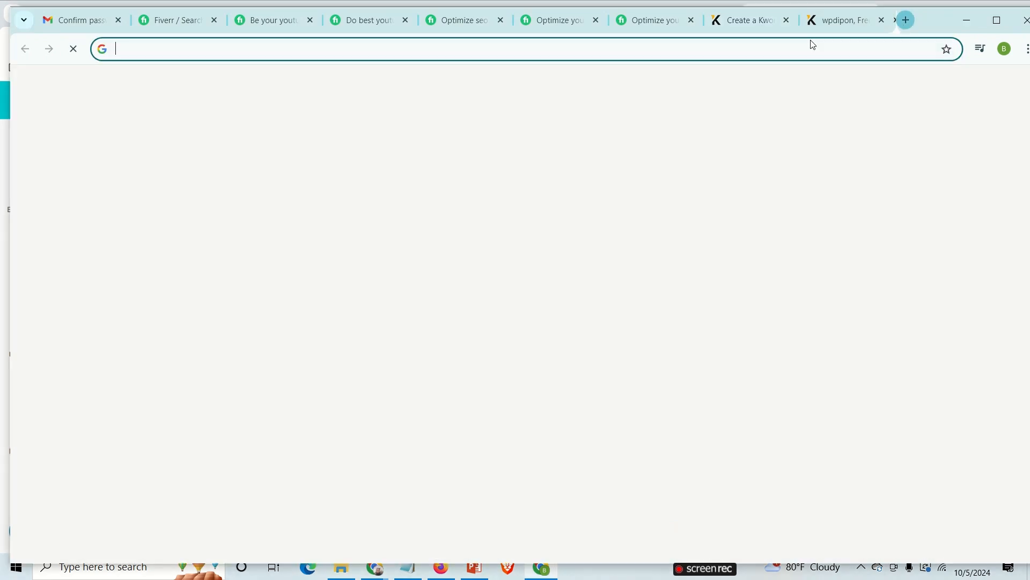
type("goo")
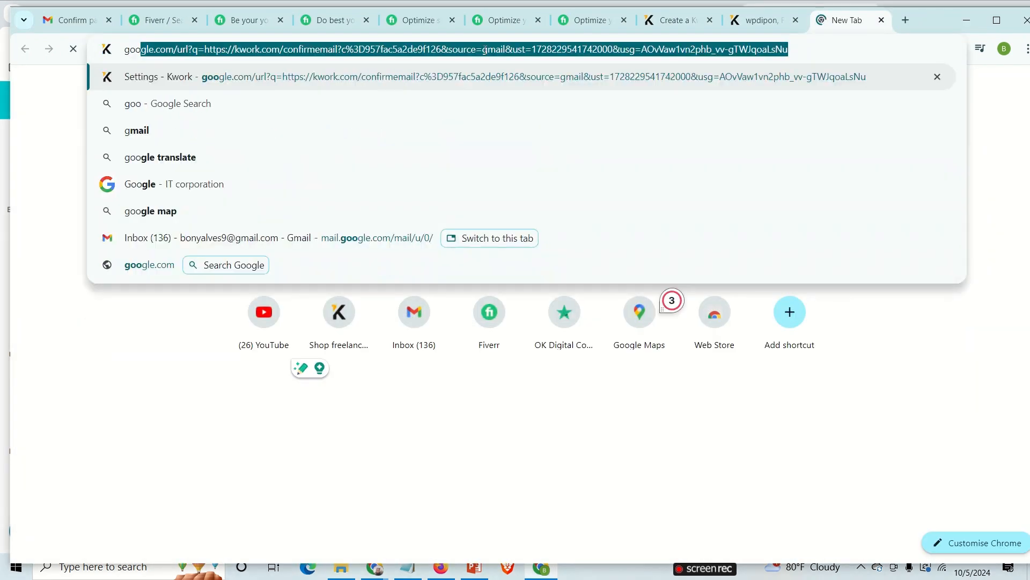
key("Return")
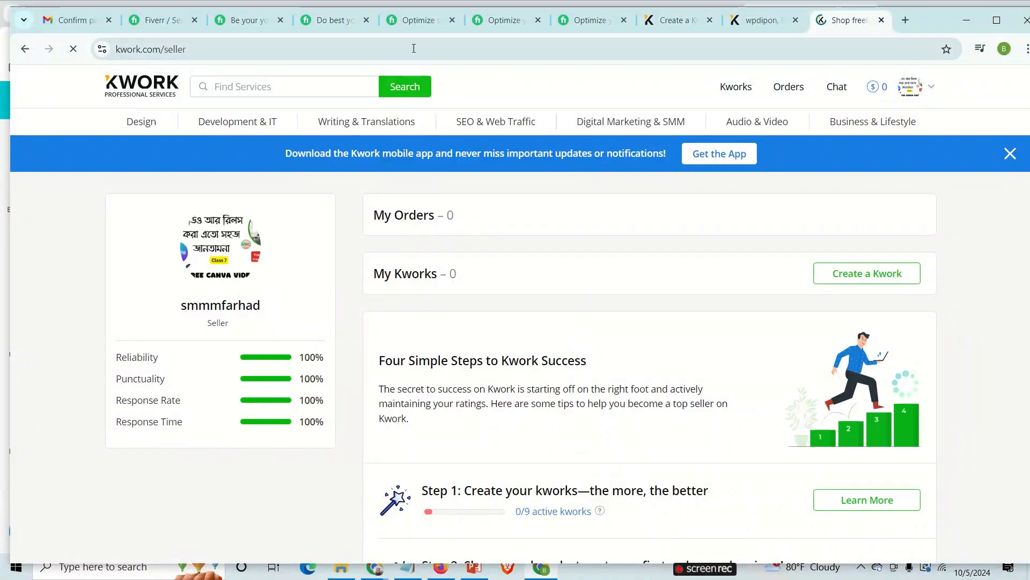
left_click(436, 49)
type("goo")
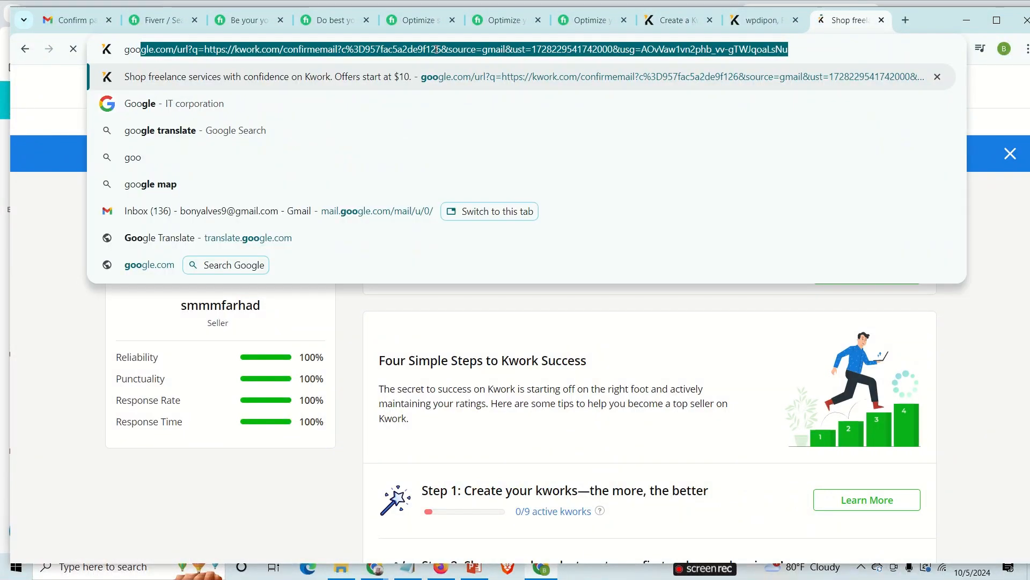
type("gle.com")
key("Return")
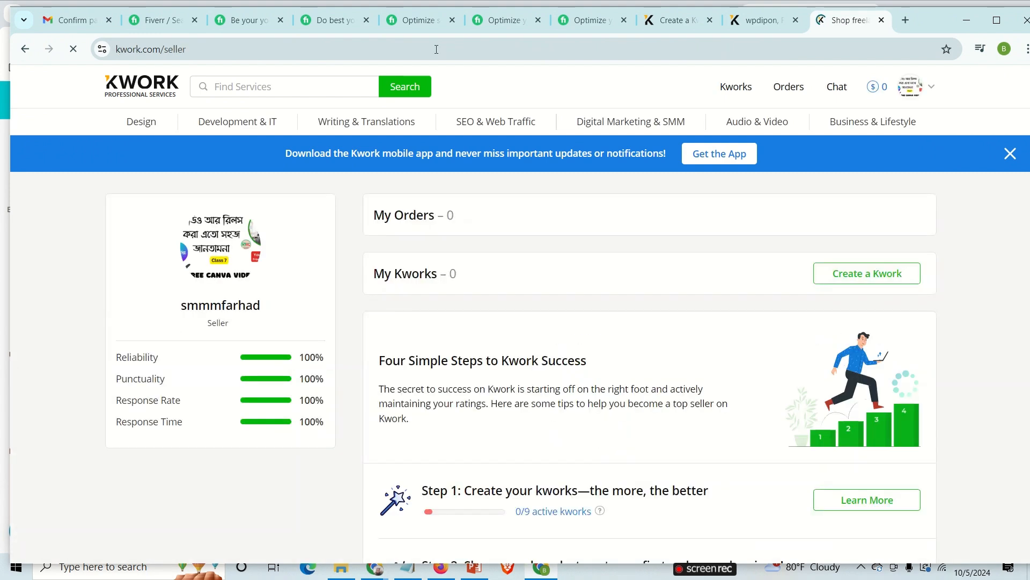
left_click(350, 49)
type("p")
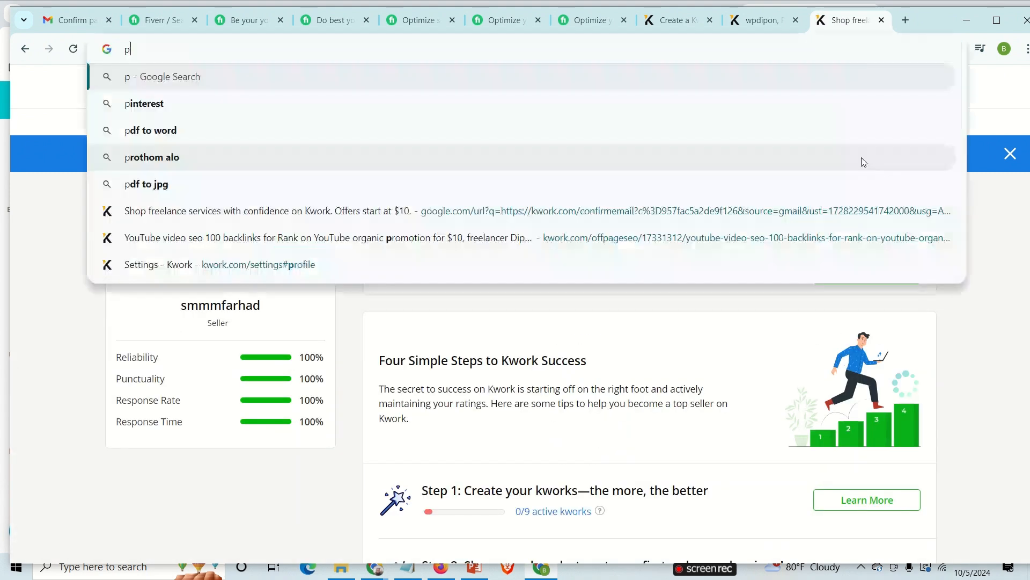
type("ng to jpg")
key("Return")
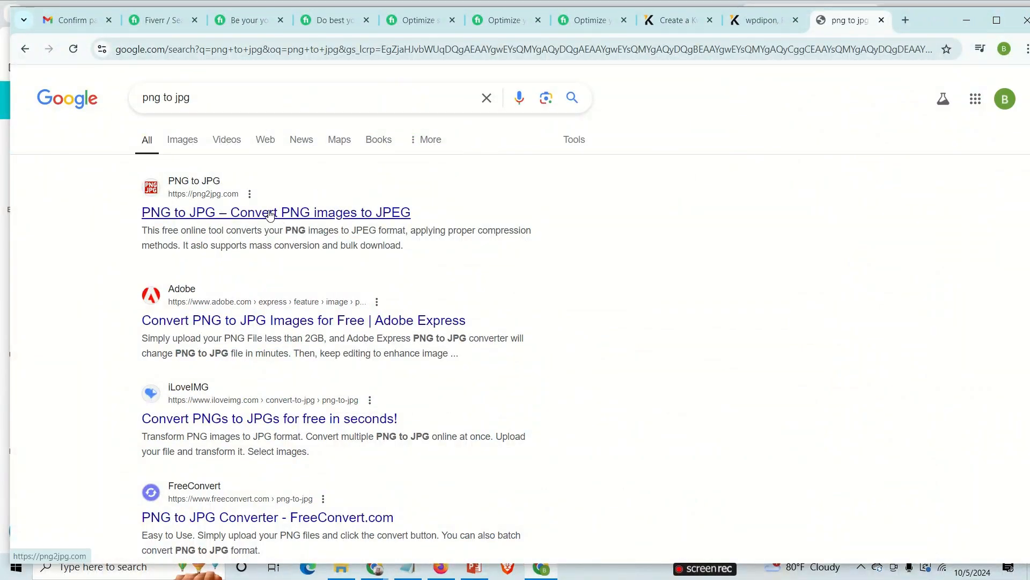
Step: Upload the cover PNG to png2jpg.com, download the JPG as png2jpg.zip, and show it in Downloads
left_click(270, 213)
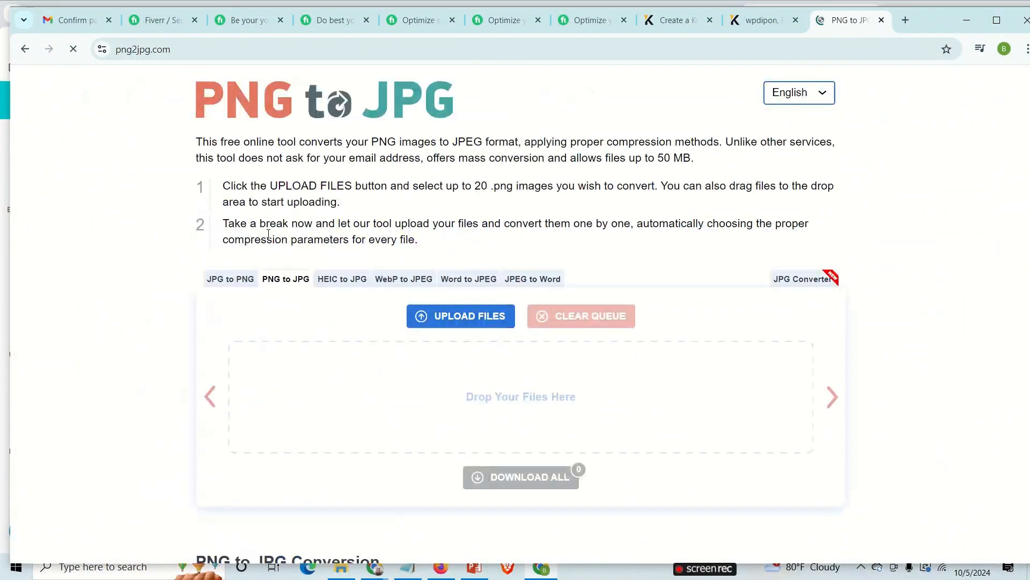
left_click(464, 314)
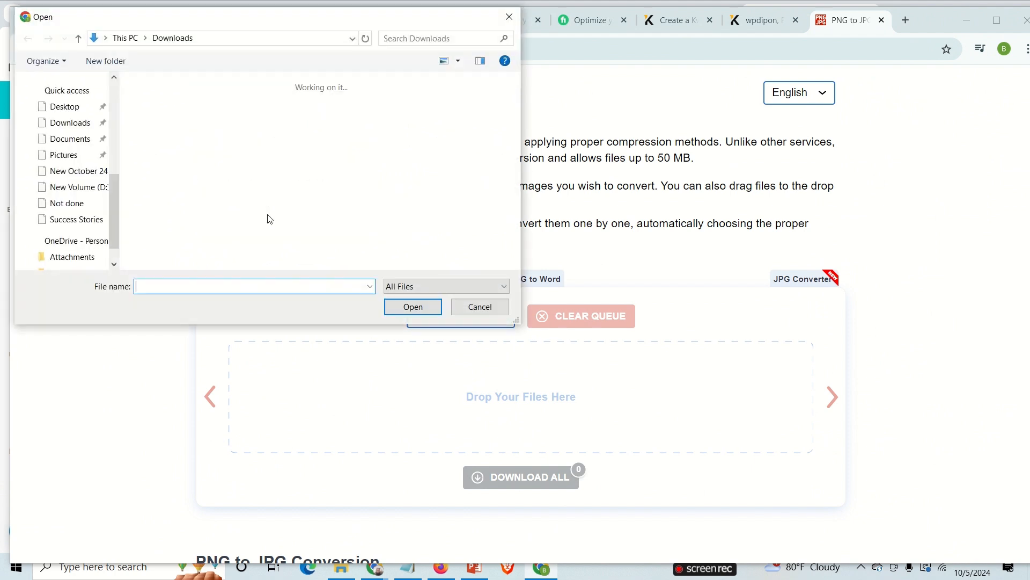
double_click(166, 142)
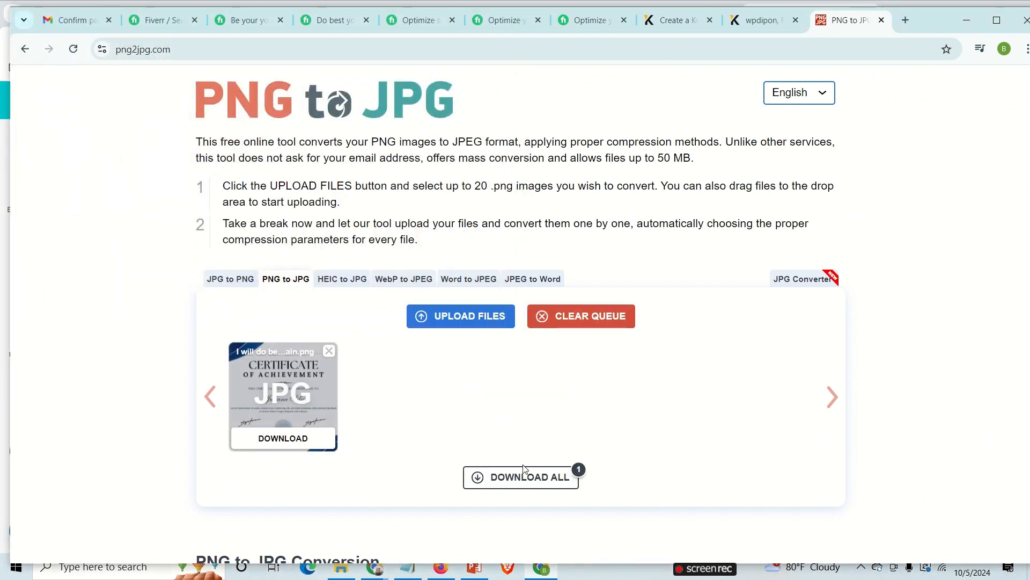
left_click(522, 477)
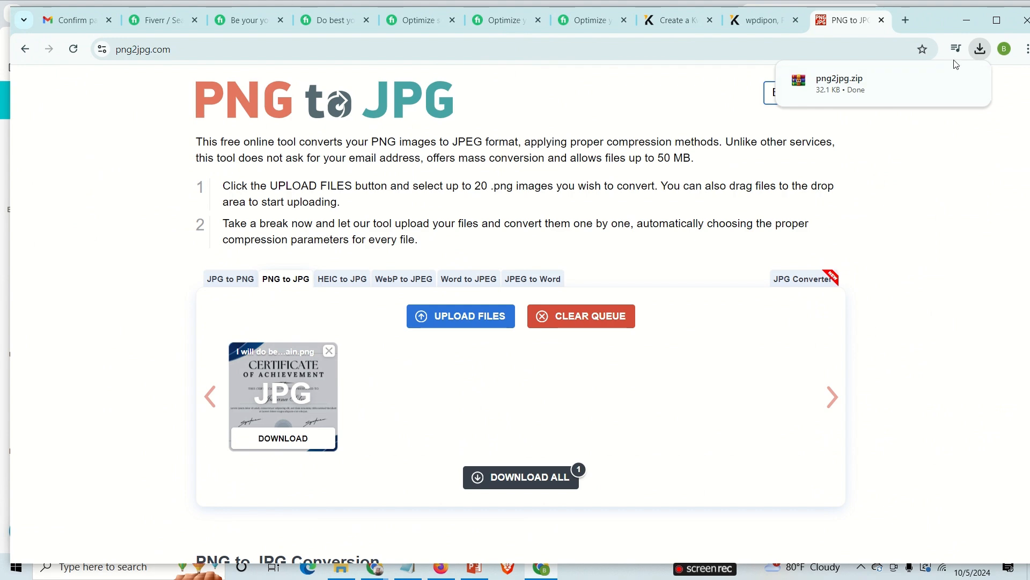
left_click(954, 82)
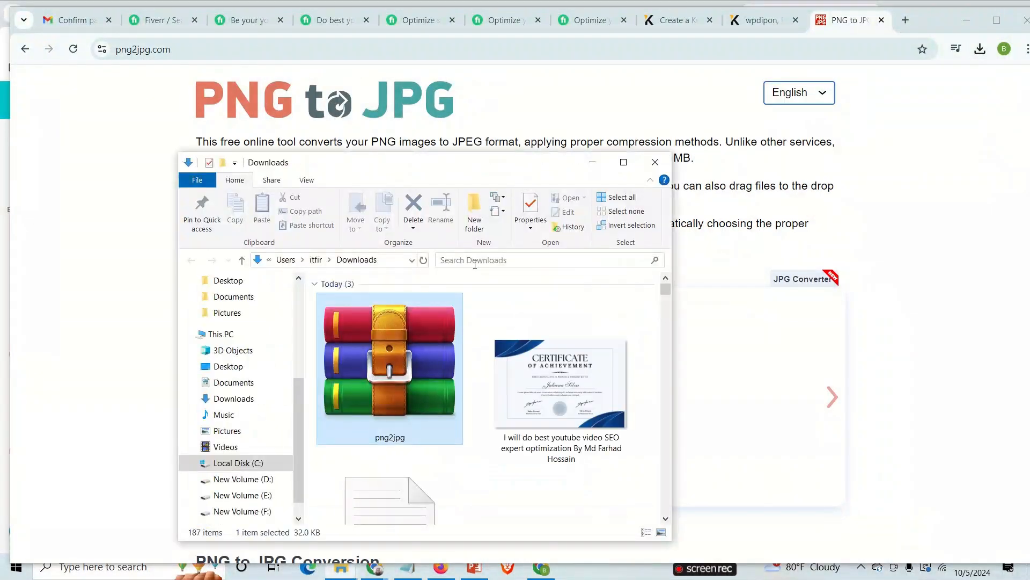
Step: Extract png2jpg.zip into a png2jpg folder in Downloads
right_click(356, 360)
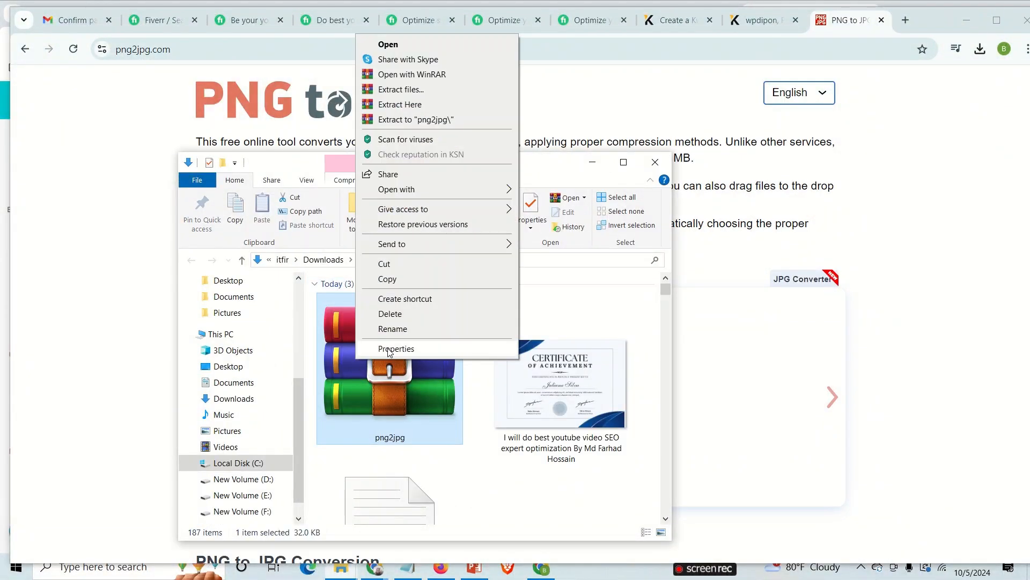
left_click(403, 90)
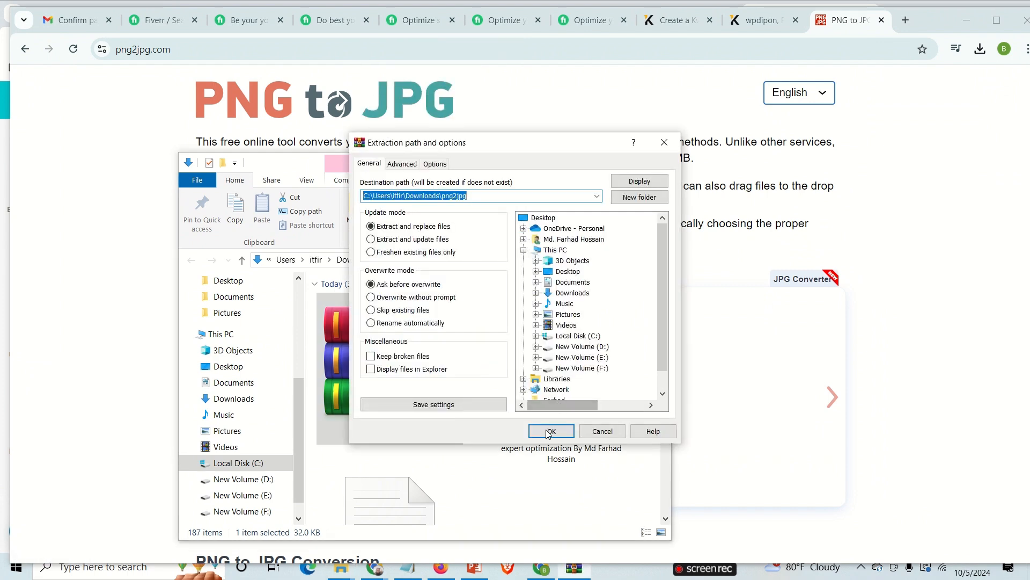
left_click(552, 431)
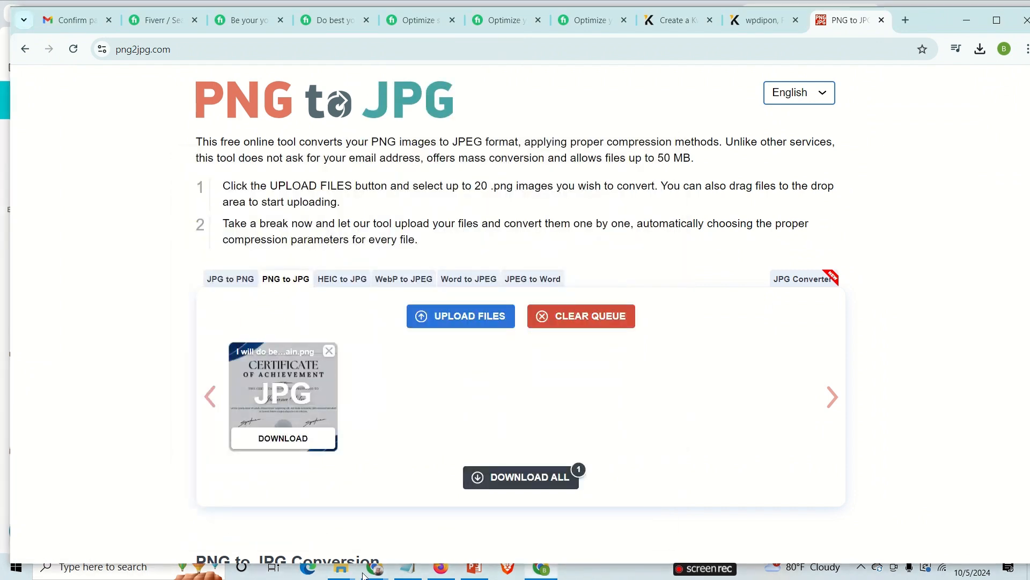
Step: In the png2jpg folder, rename the converted JPG cover and open its Properties
left_click(345, 569)
left_click(389, 505)
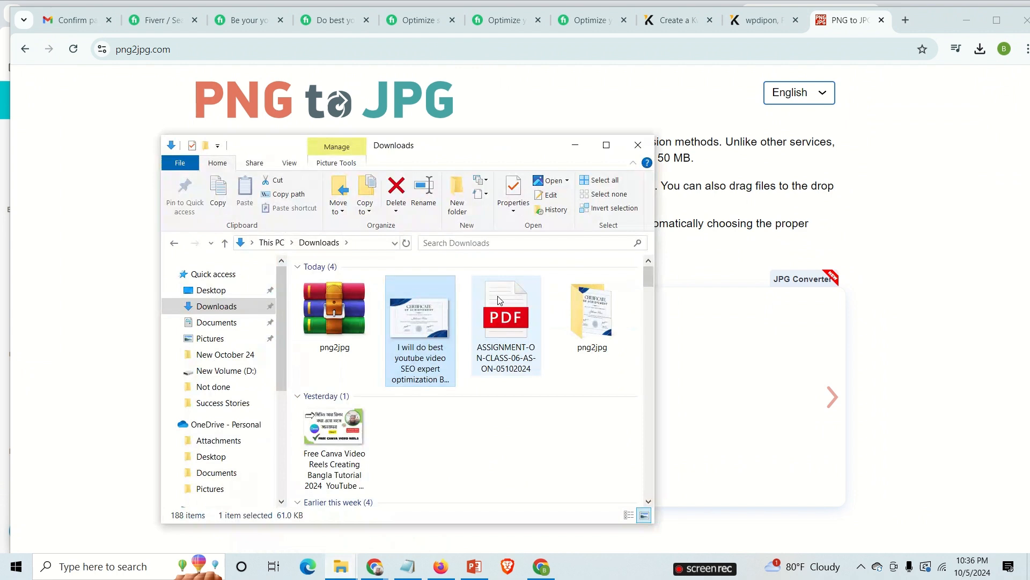
double_click(574, 330)
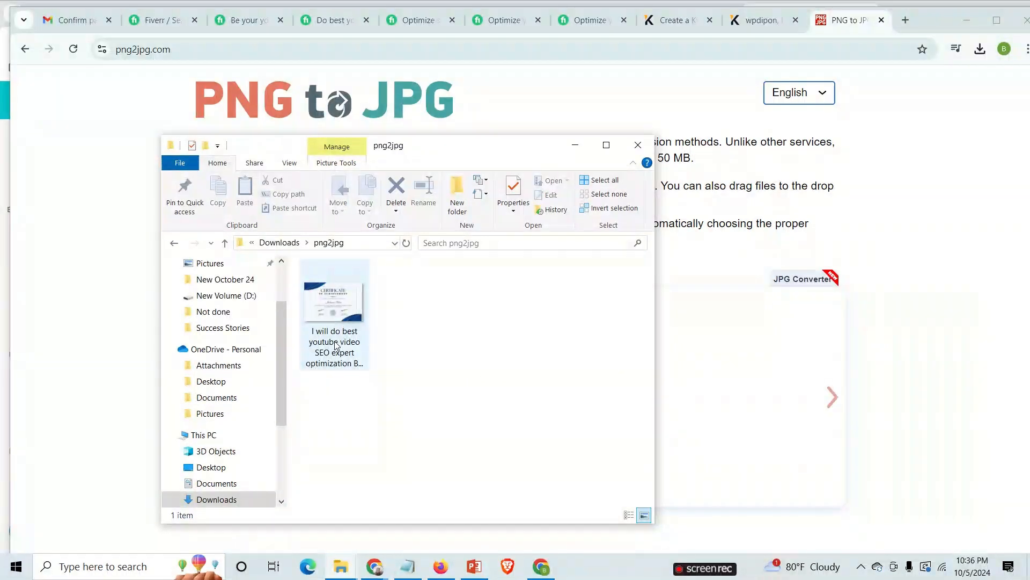
left_click(350, 353)
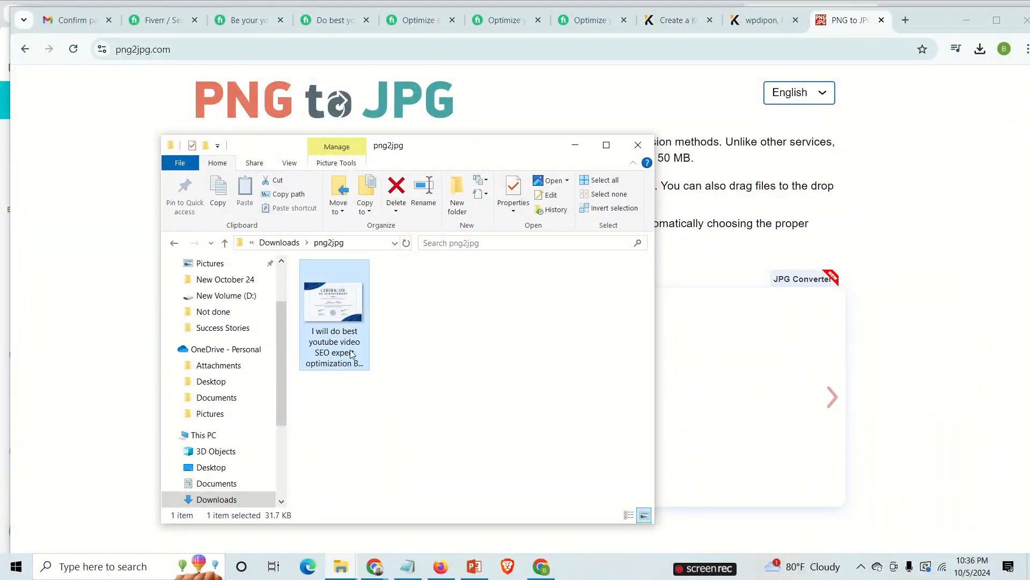
left_click(359, 352)
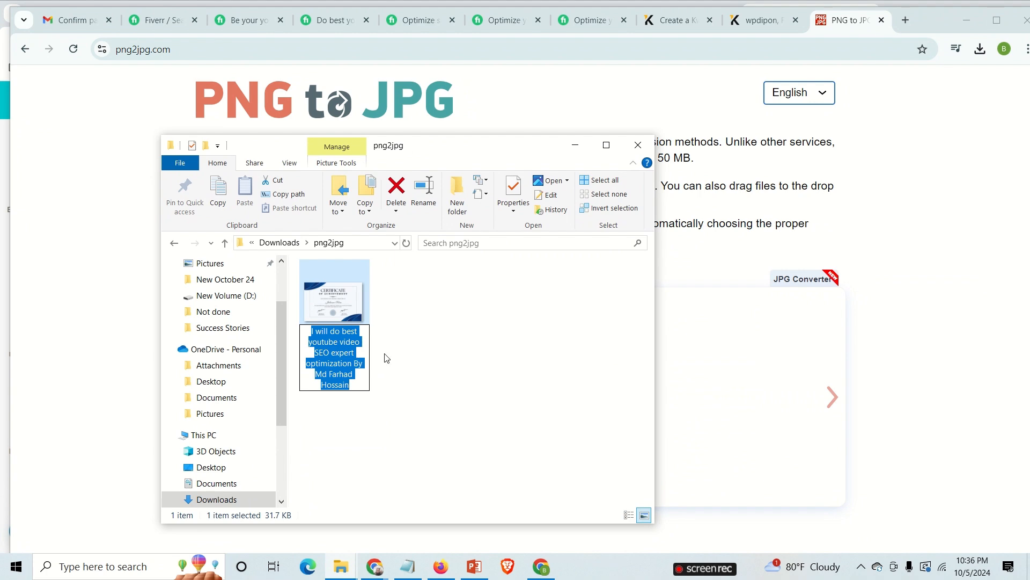
right_click(344, 318)
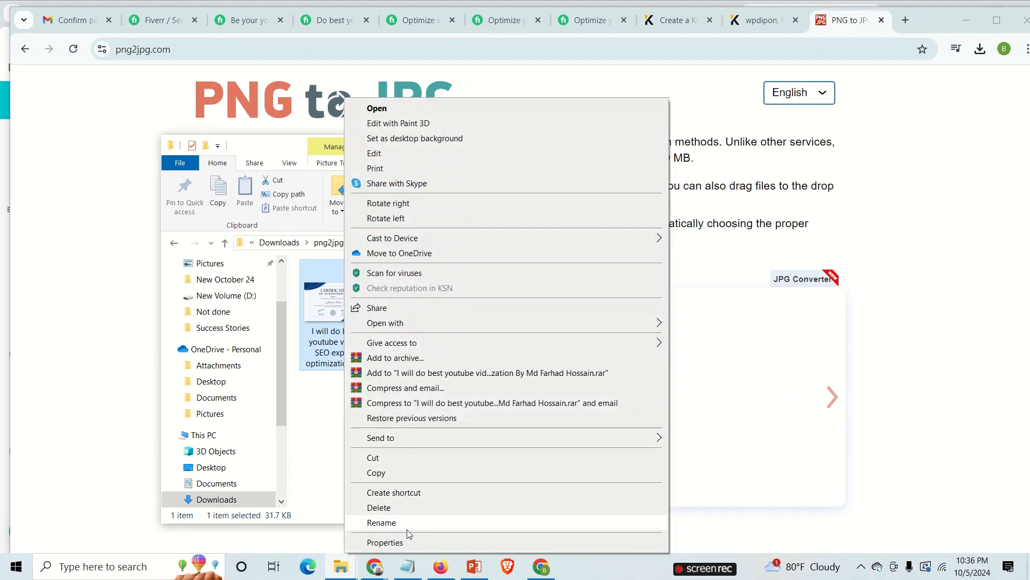
left_click(376, 542)
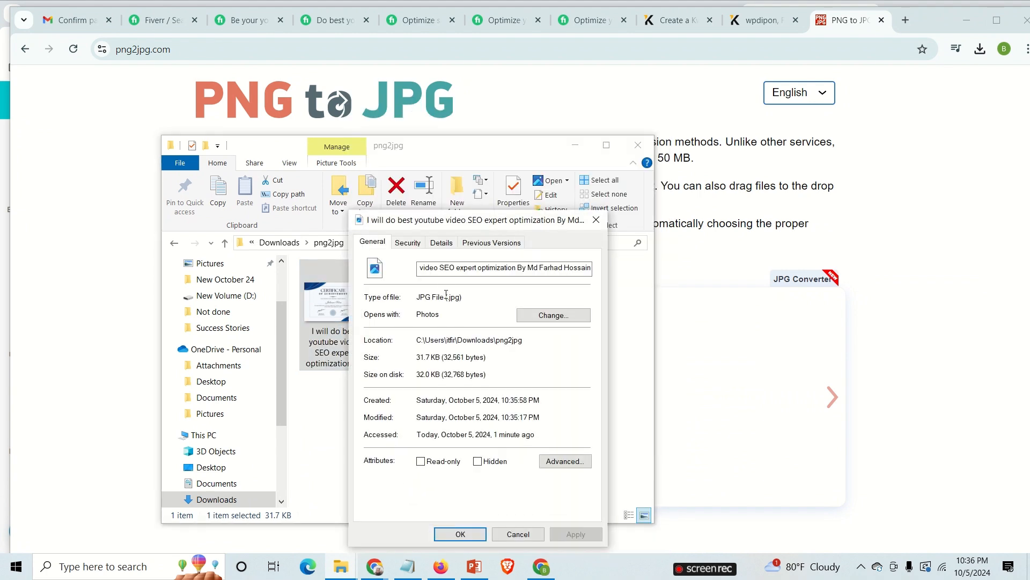
Step: Paste the gig title into the JPG's Title and Subject metadata fields
left_click(441, 243)
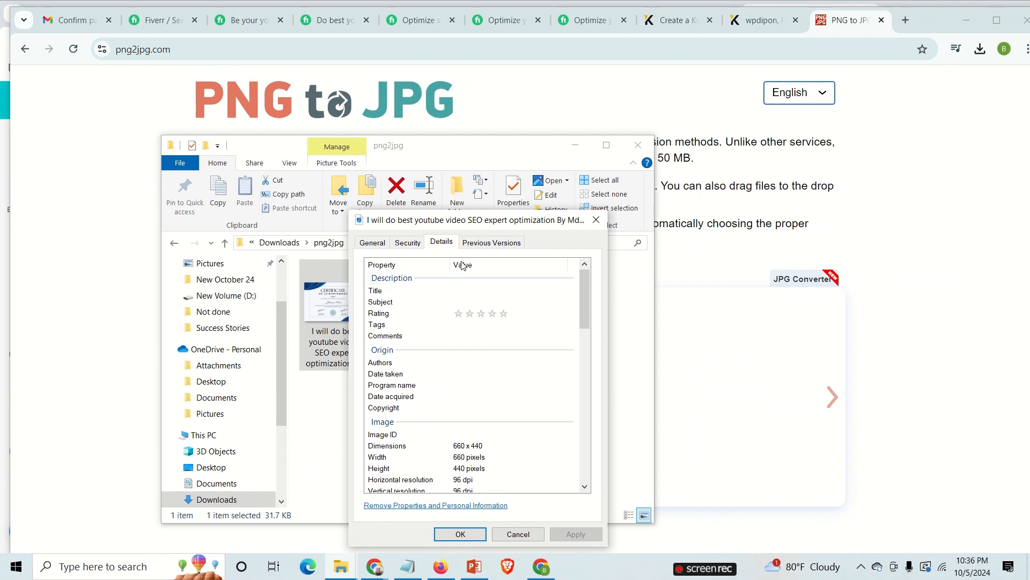
left_click(473, 292)
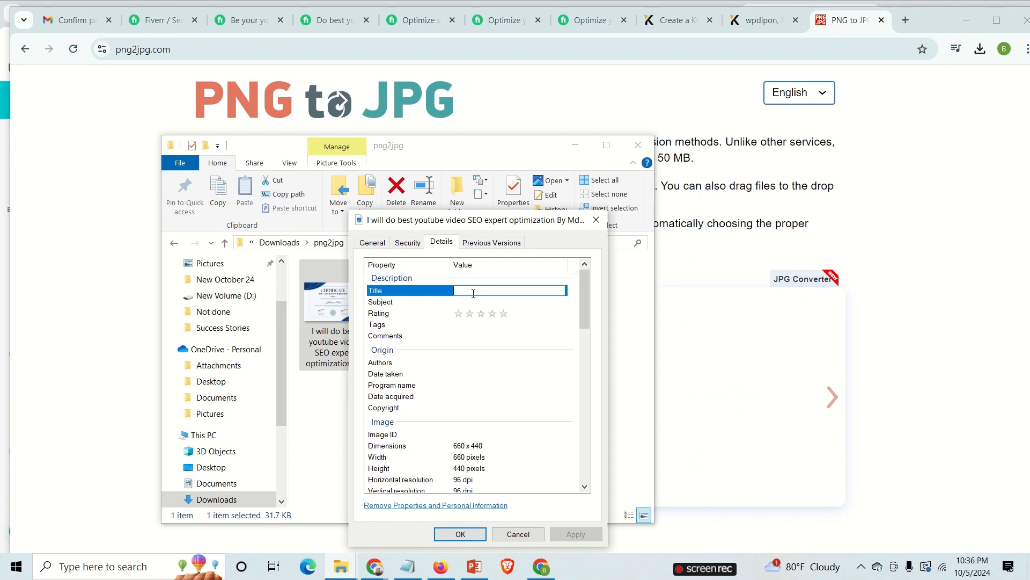
key("ctrl+v")
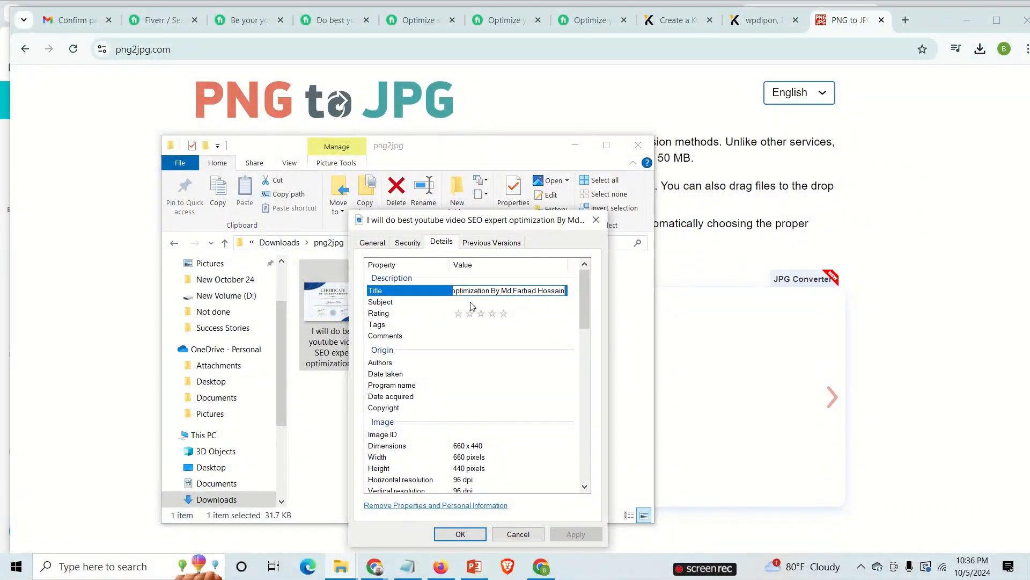
left_click(472, 301)
key("ctrl+v")
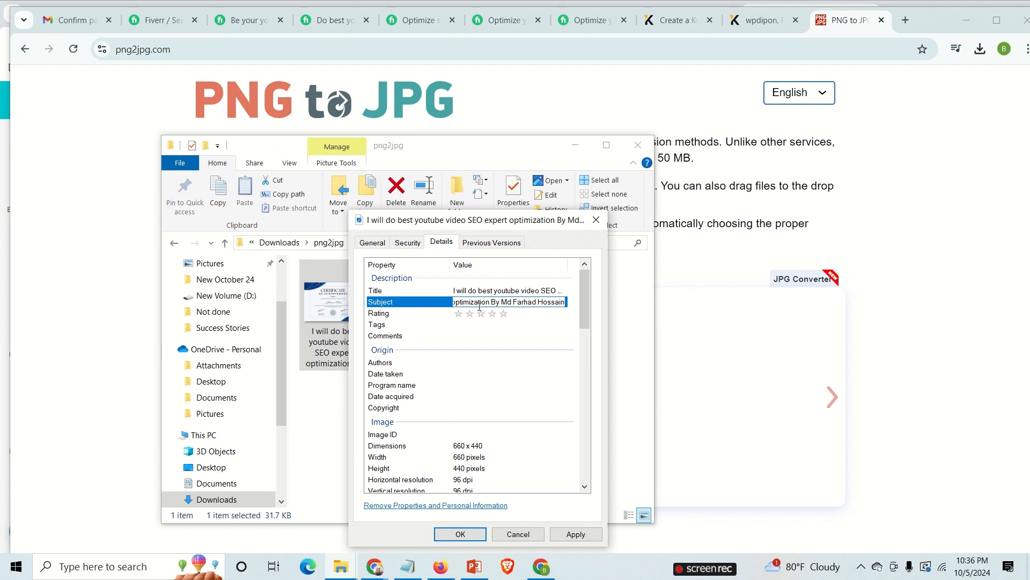
Step: Give the image five stars and visit the Tags and Comments fields, checking the tag list in the notes
left_click(504, 314)
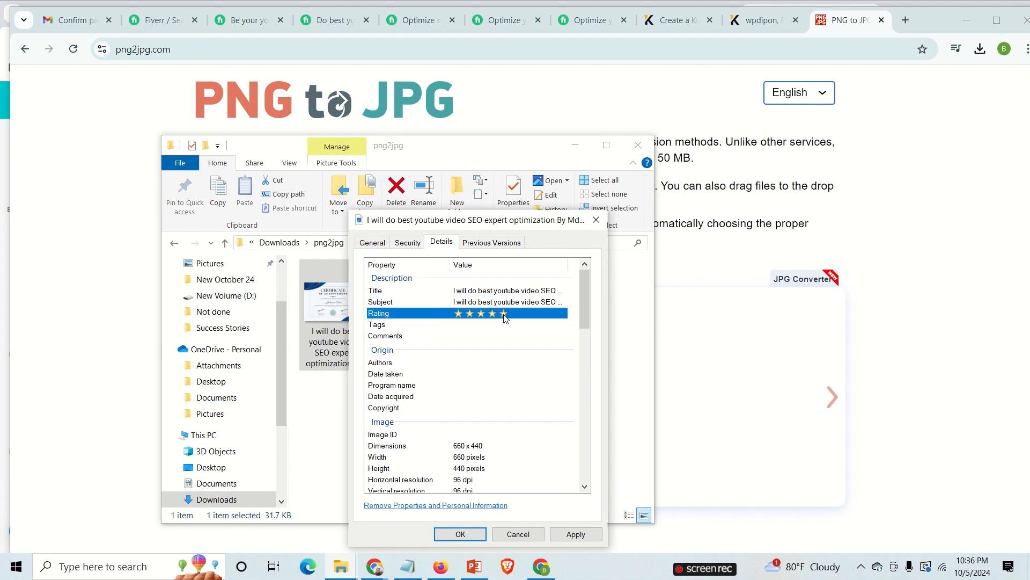
left_click(484, 325)
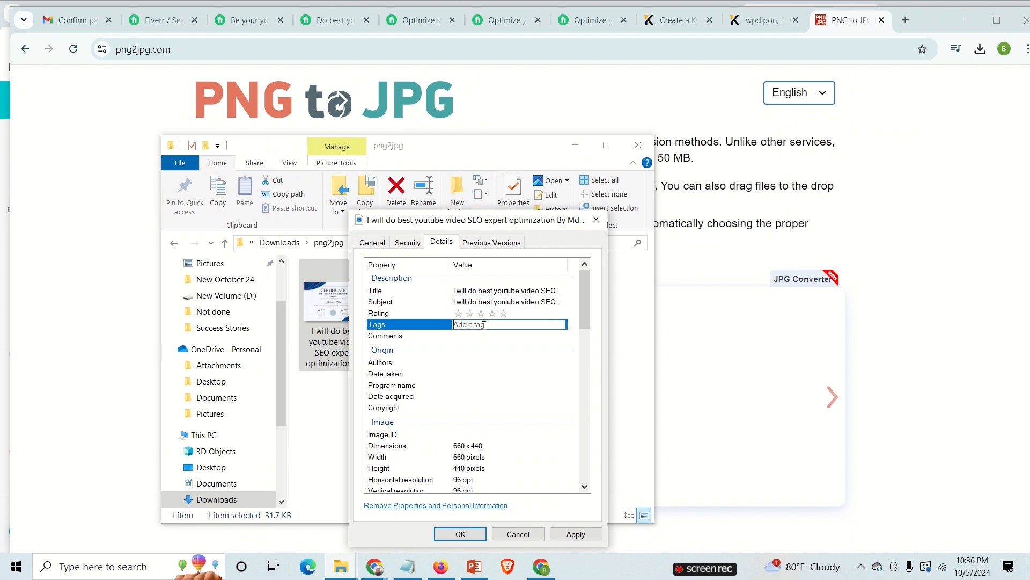
left_click(411, 561)
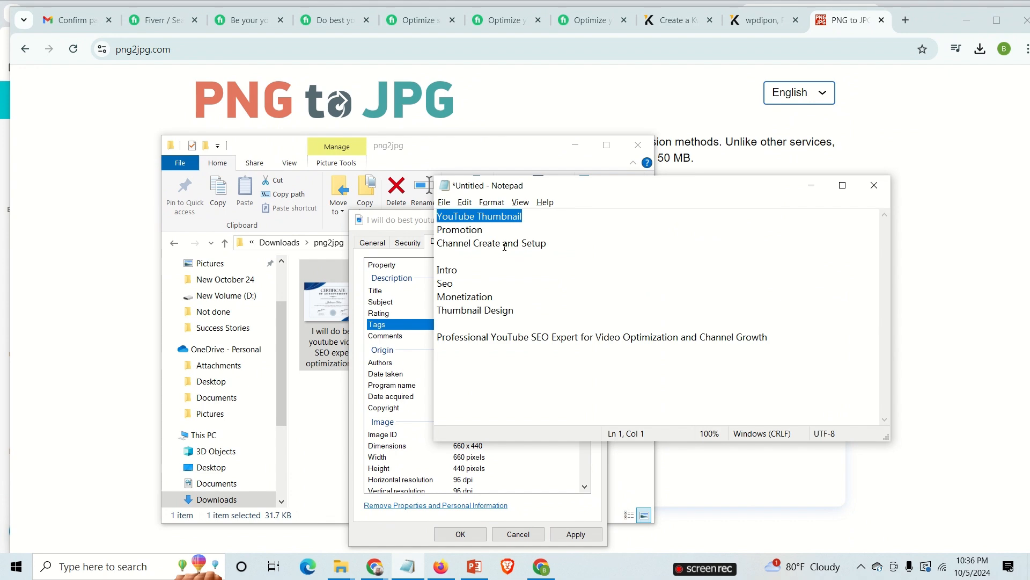
left_click_drag(514, 310, 433, 220)
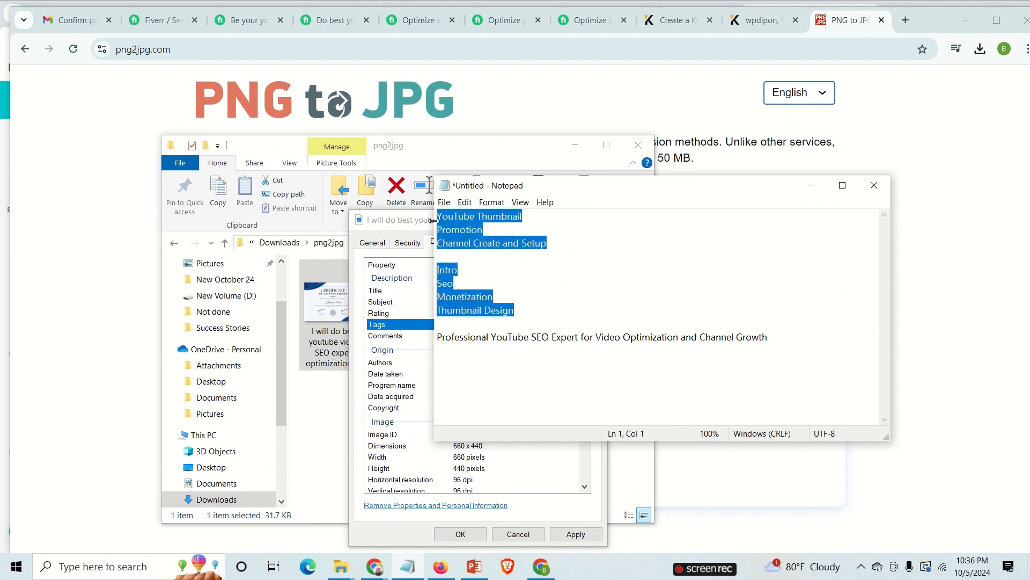
left_click(542, 297)
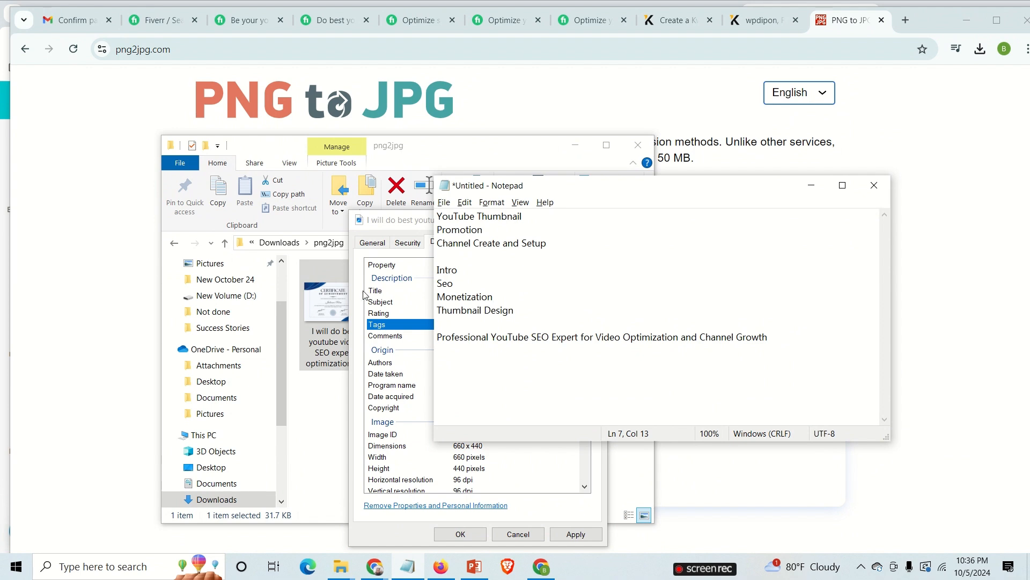
left_click(496, 325)
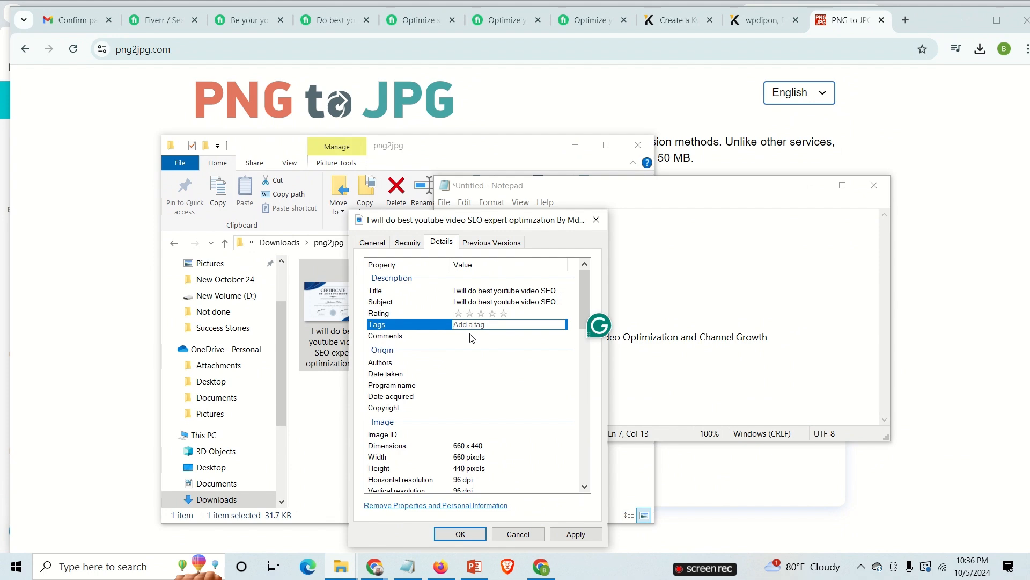
left_click(475, 335)
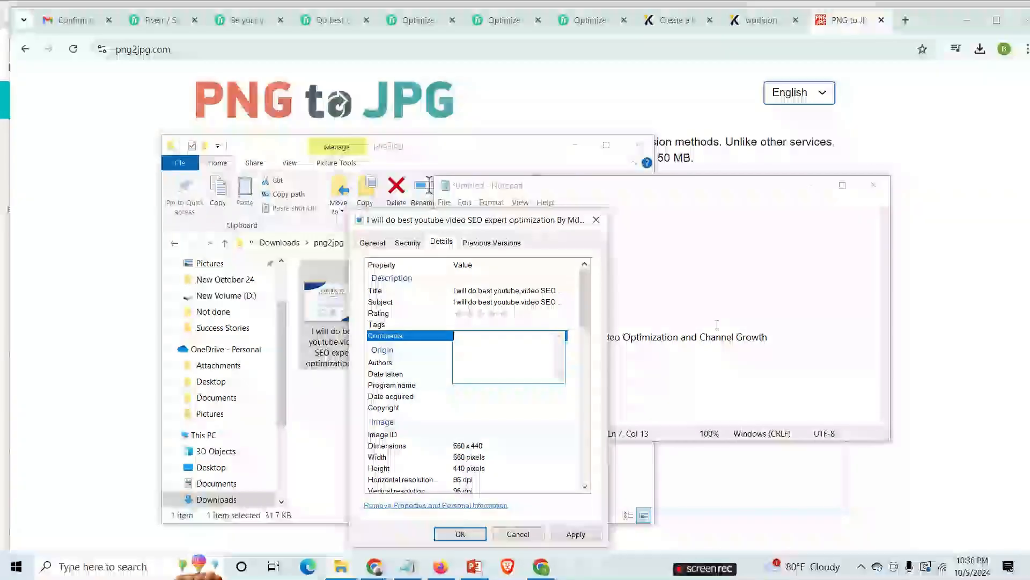
left_click(405, 363)
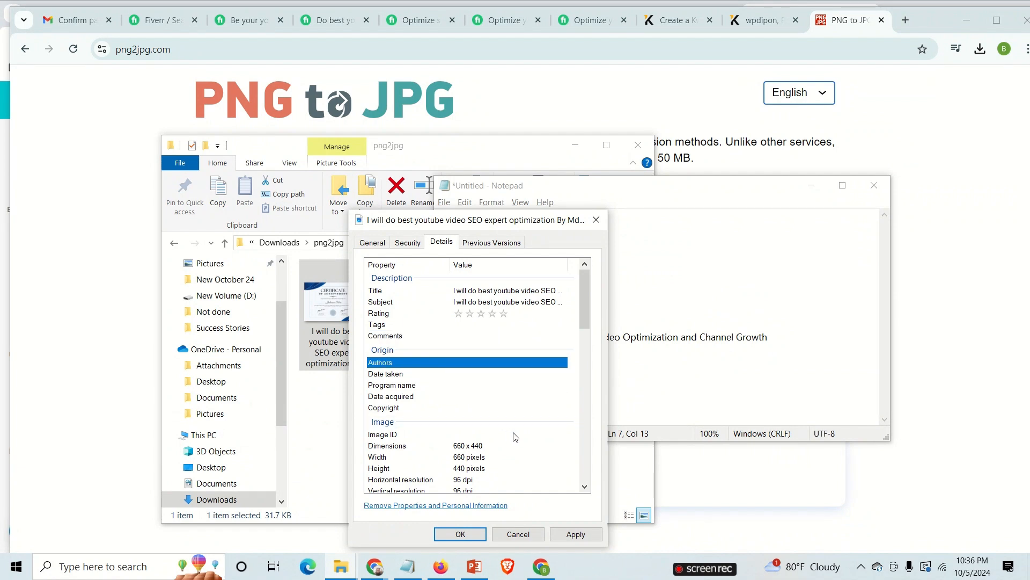
Step: Apply the metadata changes and close the Properties with OK
scroll(514, 436, "down", 3)
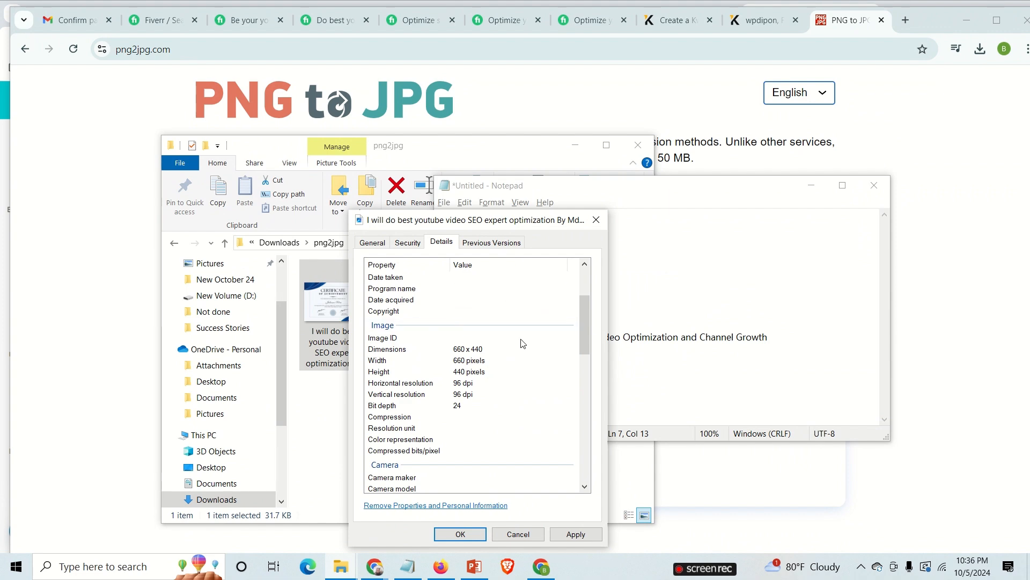
scroll(520, 408, "down", 2)
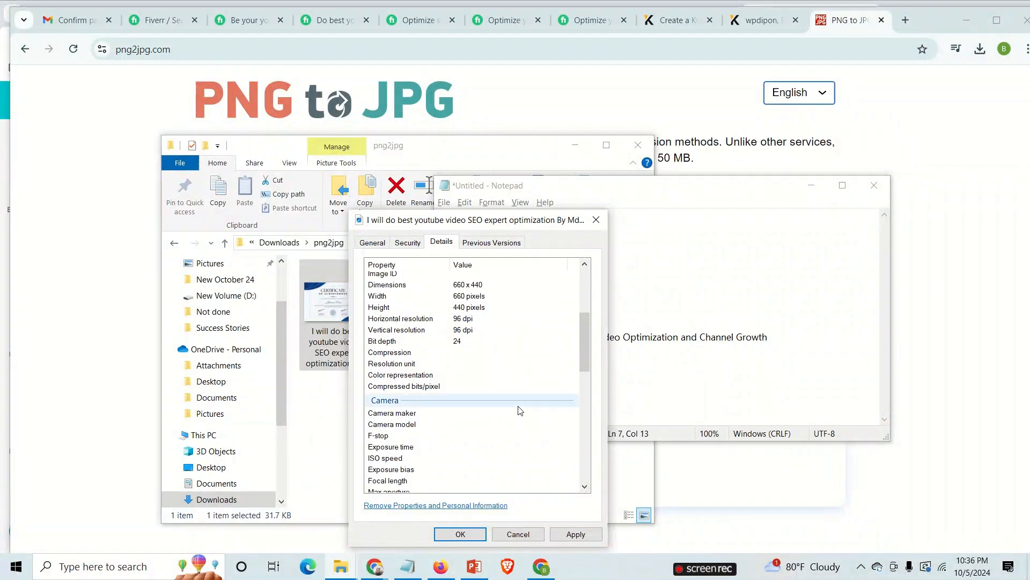
scroll(503, 411, "up", 3)
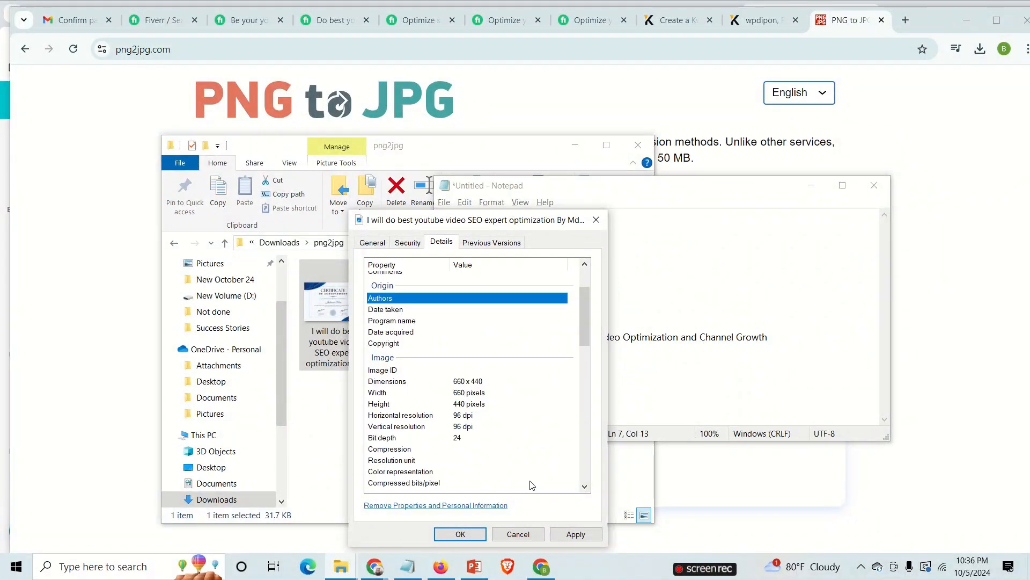
left_click(575, 534)
left_click(460, 534)
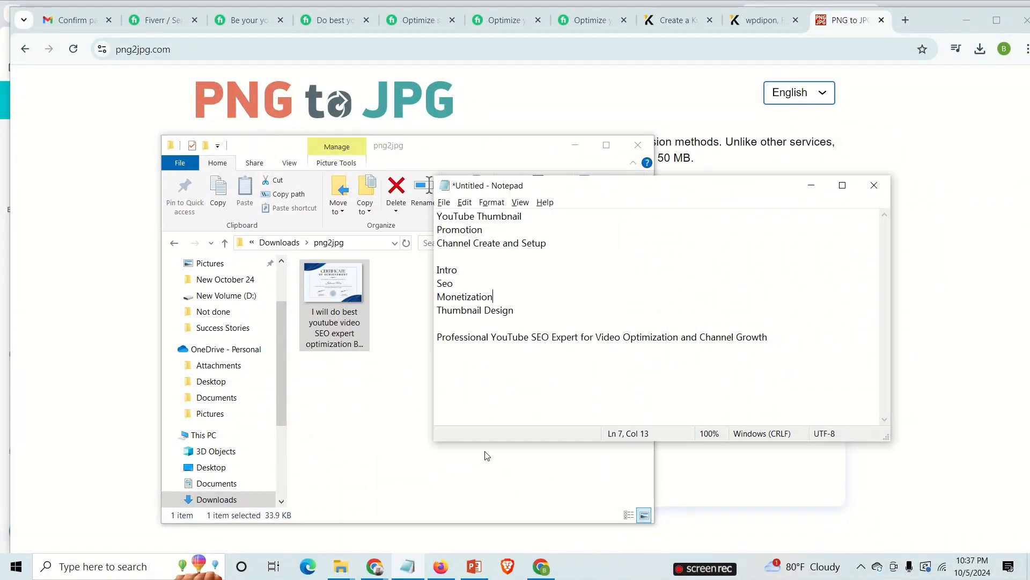
Step: Reopen the JPG cover's Details properties, set its Rating stars, and apply with OK
right_click(331, 322)
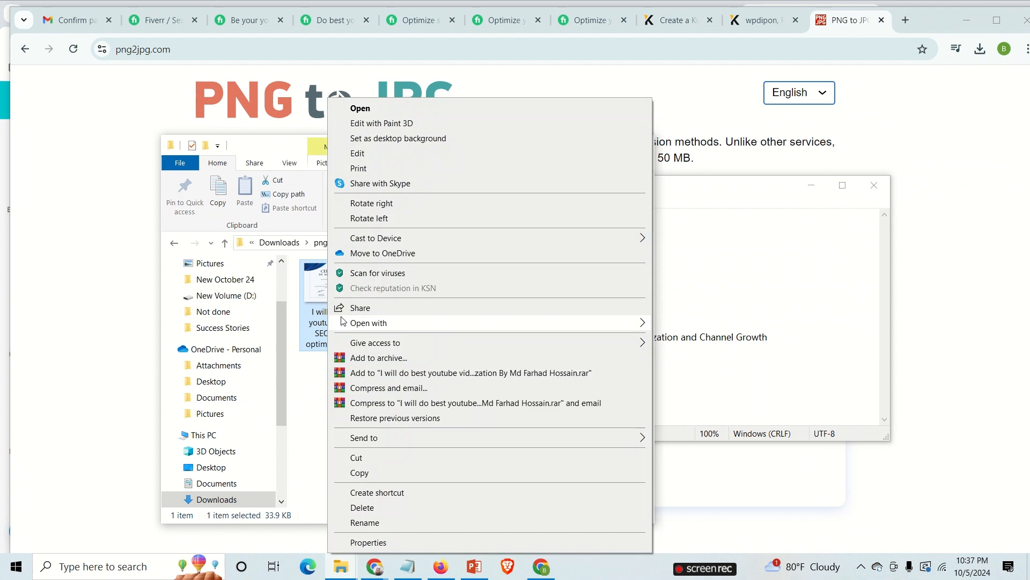
left_click(382, 539)
left_click(431, 246)
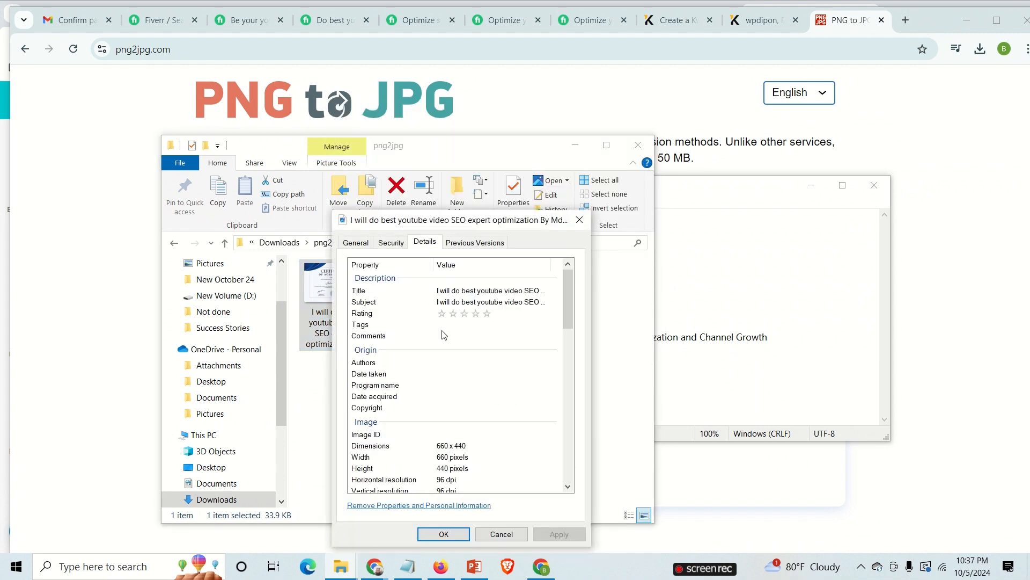
left_click(488, 316)
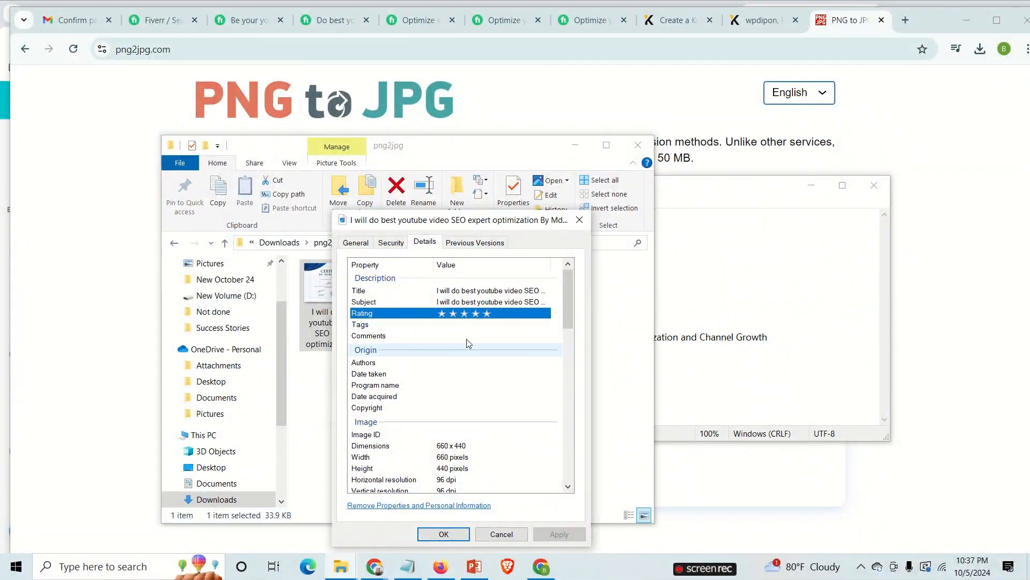
left_click(488, 317)
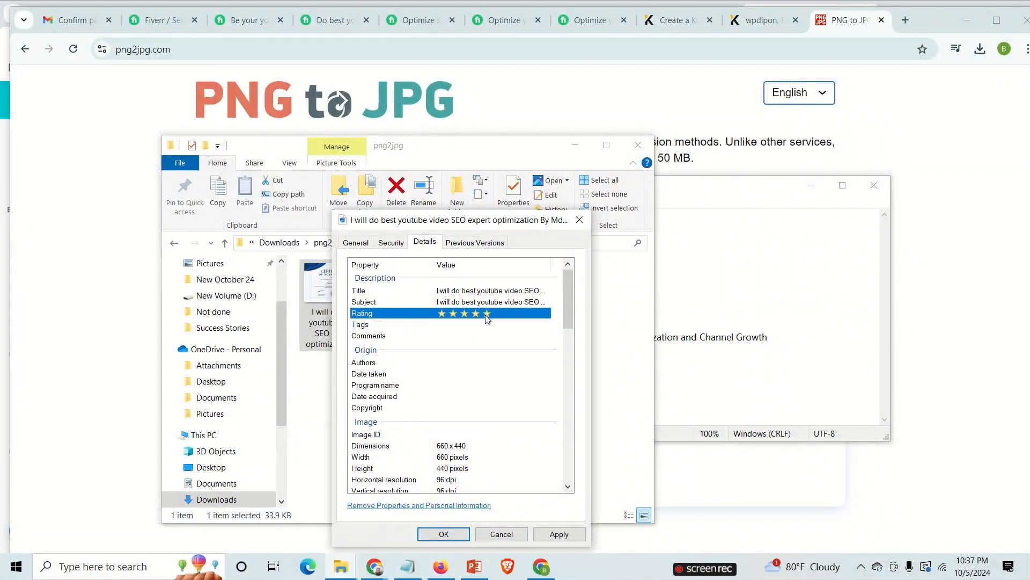
left_click(558, 535)
left_click(456, 535)
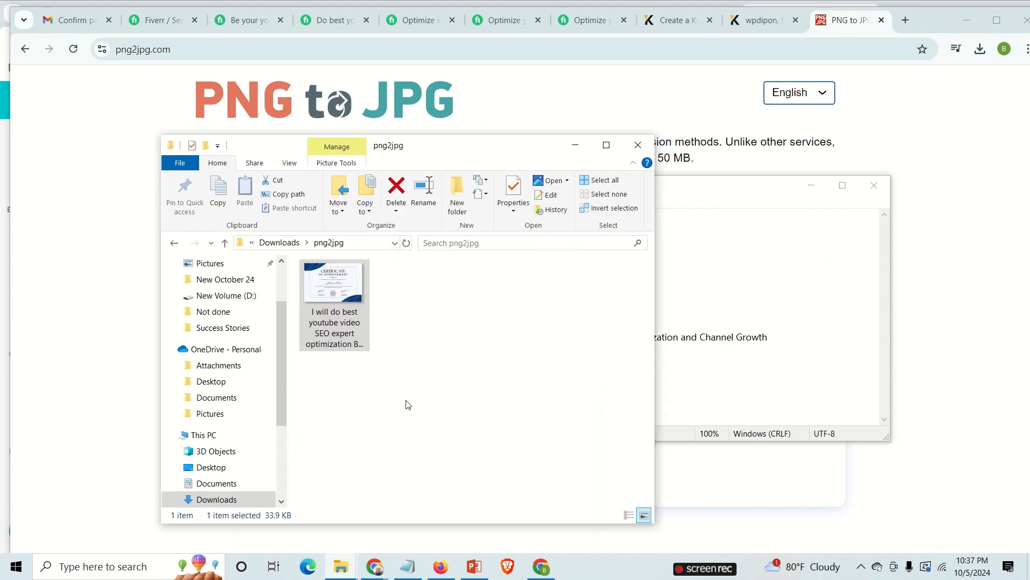
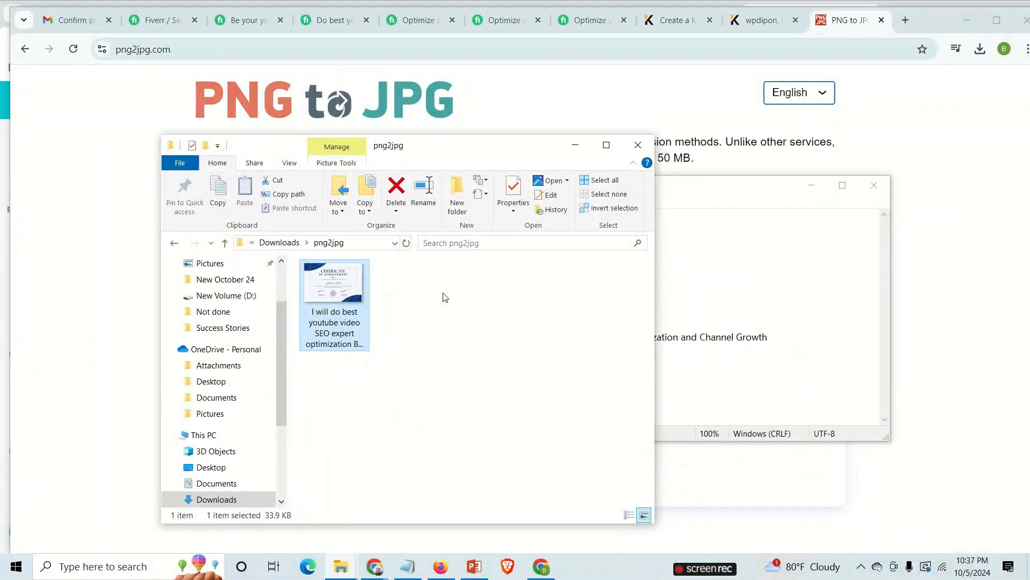
Step: Minimize the png2jpg folder window and the notes to reveal the converted certificate page
left_click(574, 145)
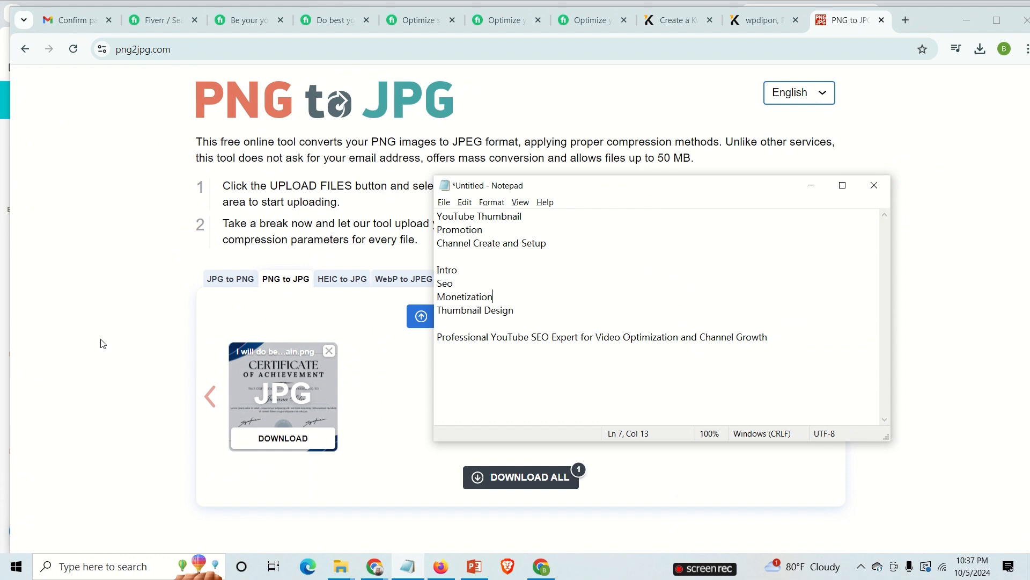
left_click(811, 185)
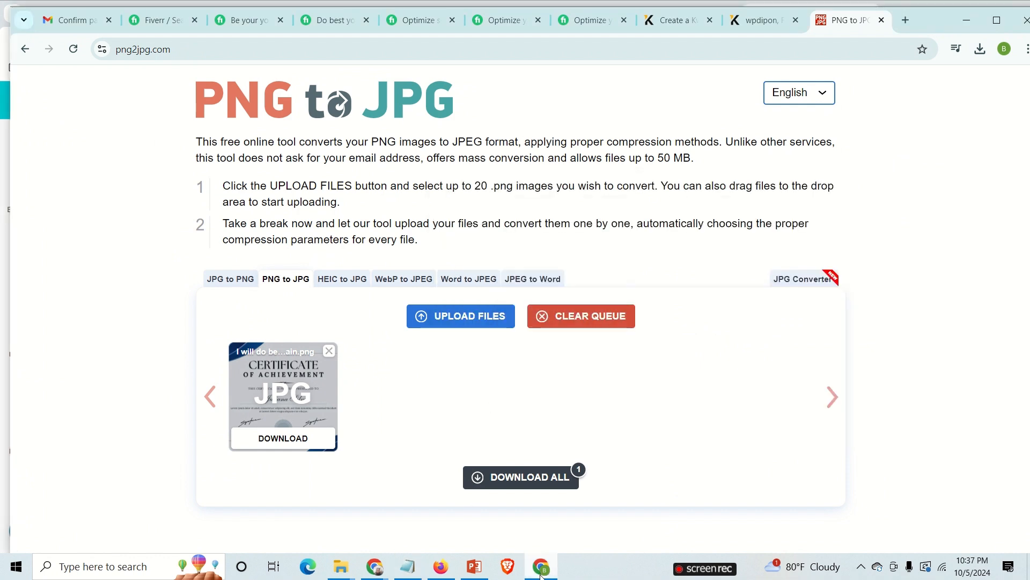
Step: Replace the Kwork cover image with the certificate JPG from Downloads/png2jpg, then continue past Basic Information
left_click(689, 33)
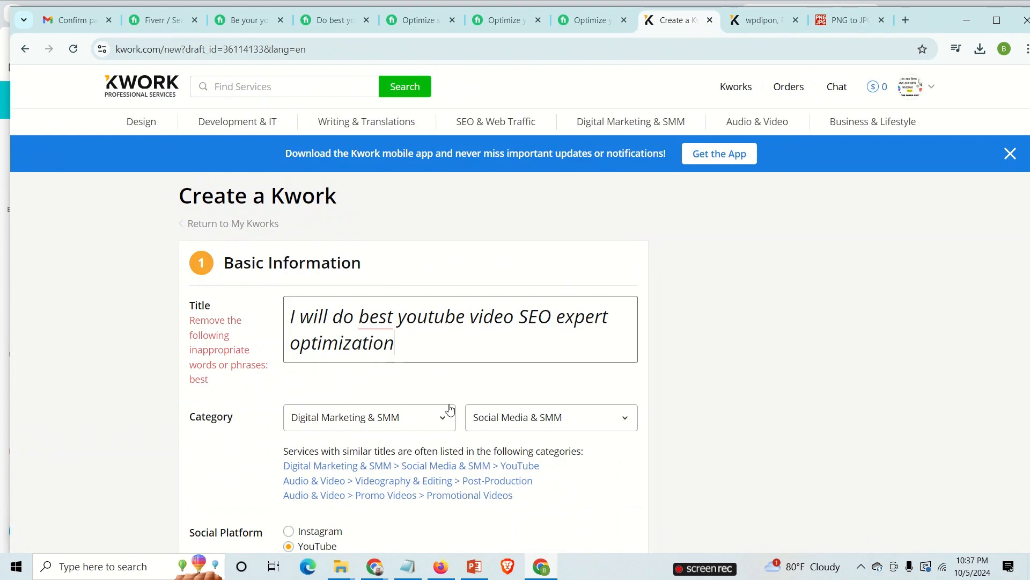
scroll(595, 396, "down", 10)
scroll(508, 444, "up", 3)
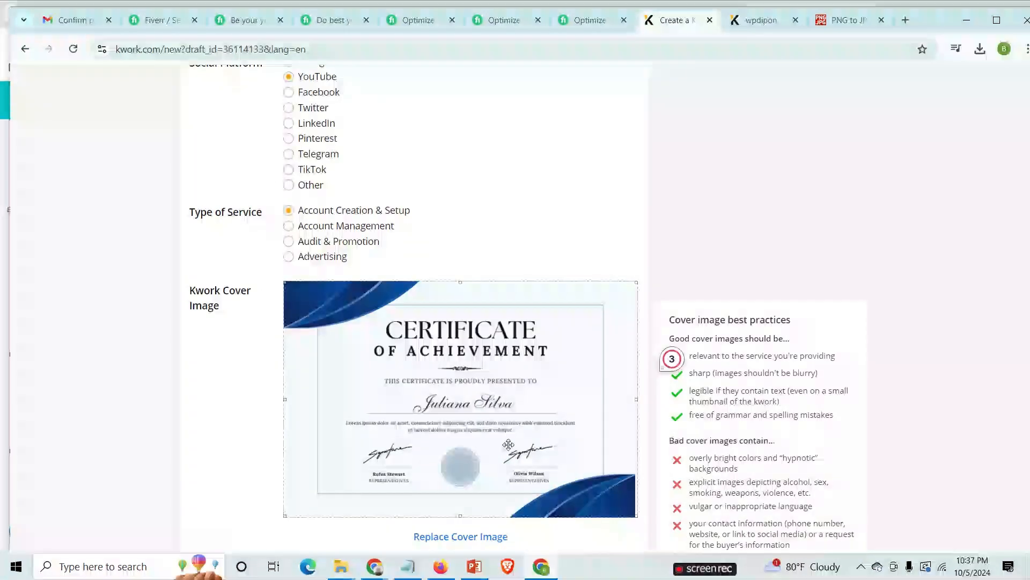
scroll(509, 443, "down", 2)
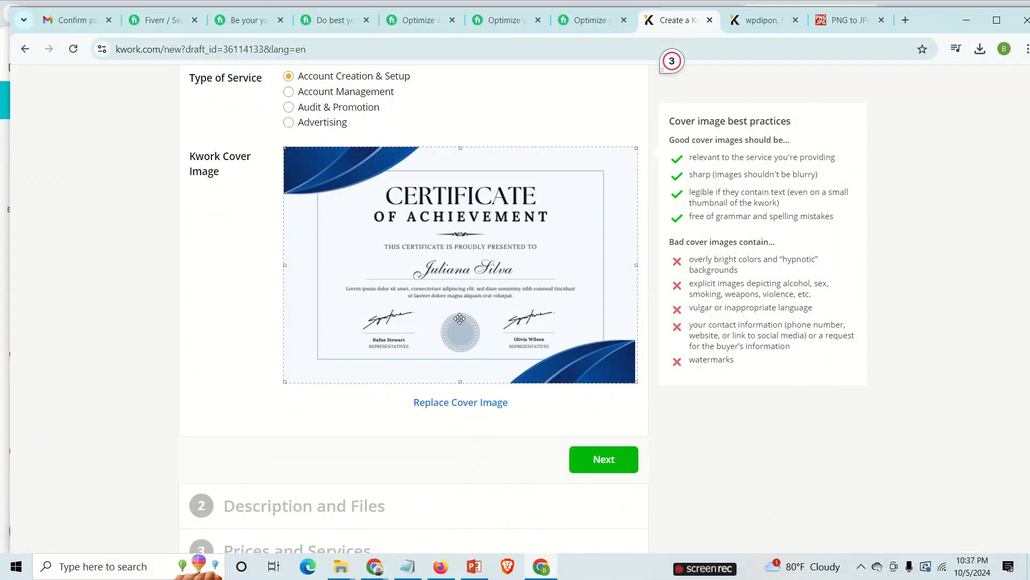
left_click(449, 404)
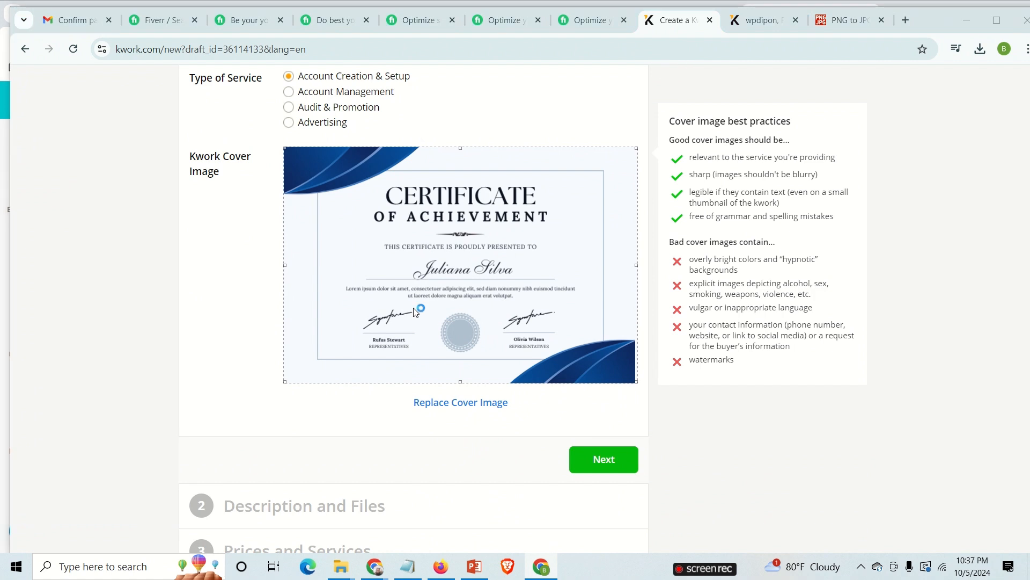
left_click(167, 137)
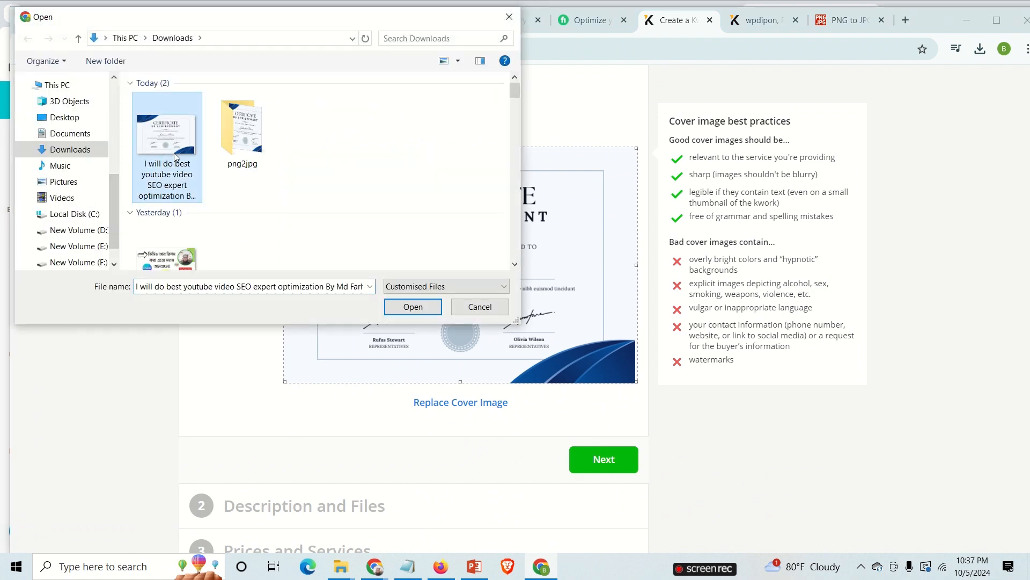
double_click(225, 150)
double_click(183, 153)
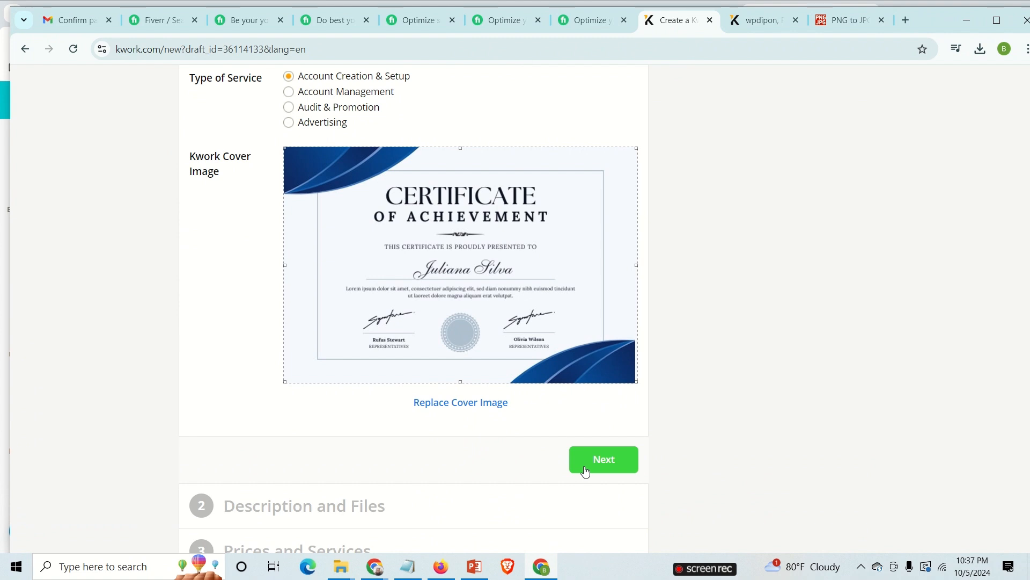
left_click(588, 465)
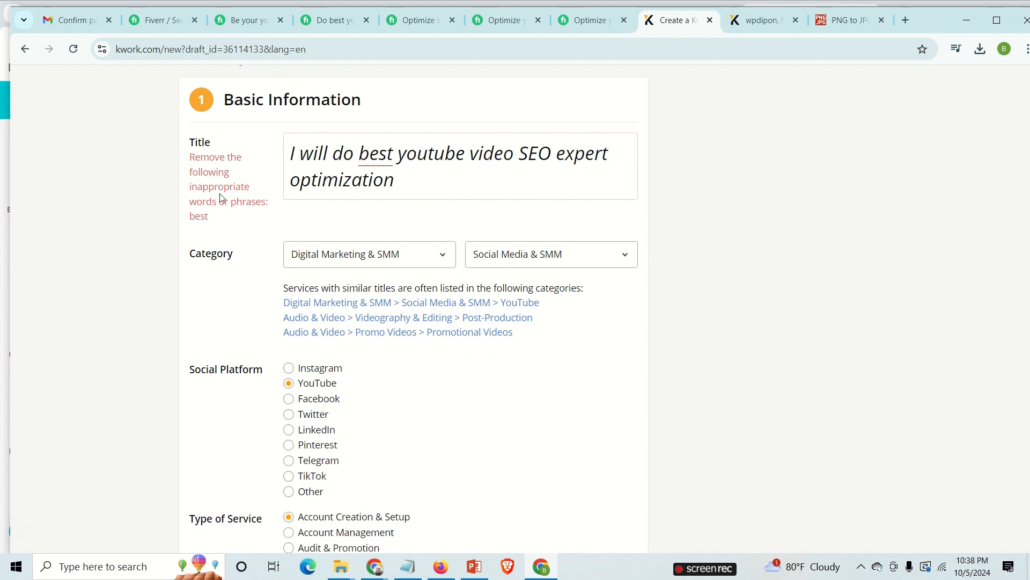
Step: Accept the 'my' and 'YouTube' title suggestions and delete the word 'best'
left_click(359, 158)
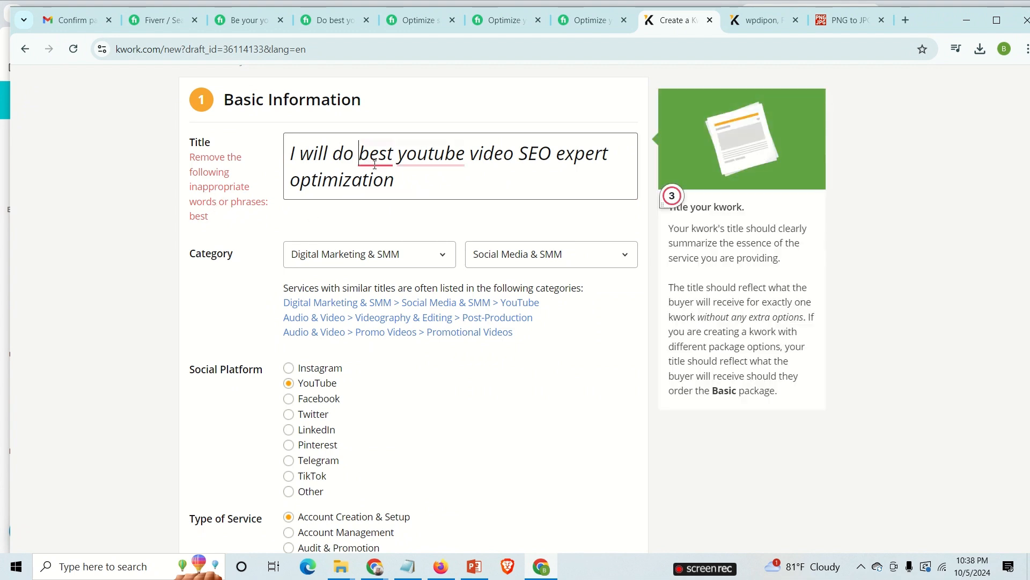
mouse_move(375, 165)
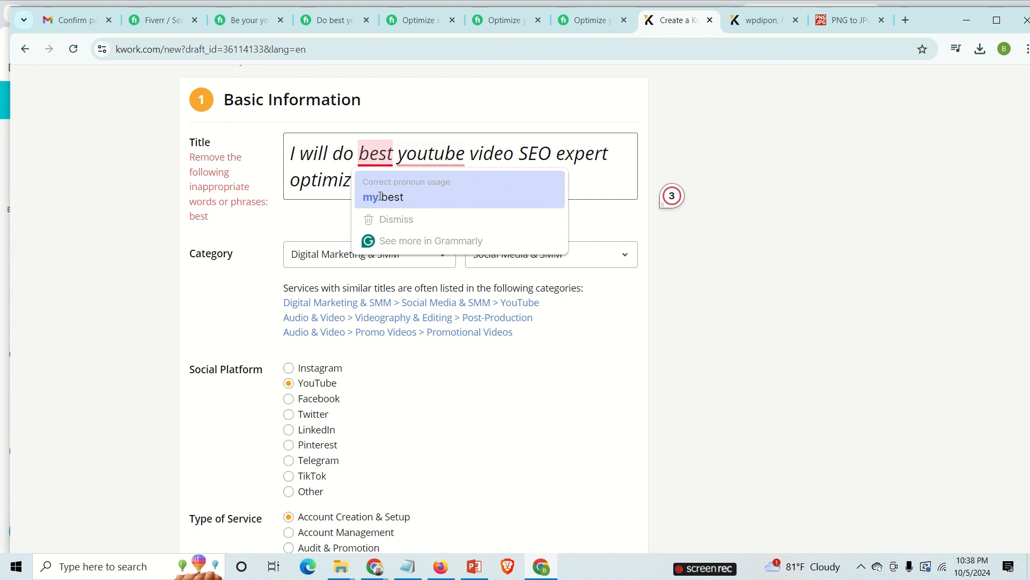
left_click(380, 196)
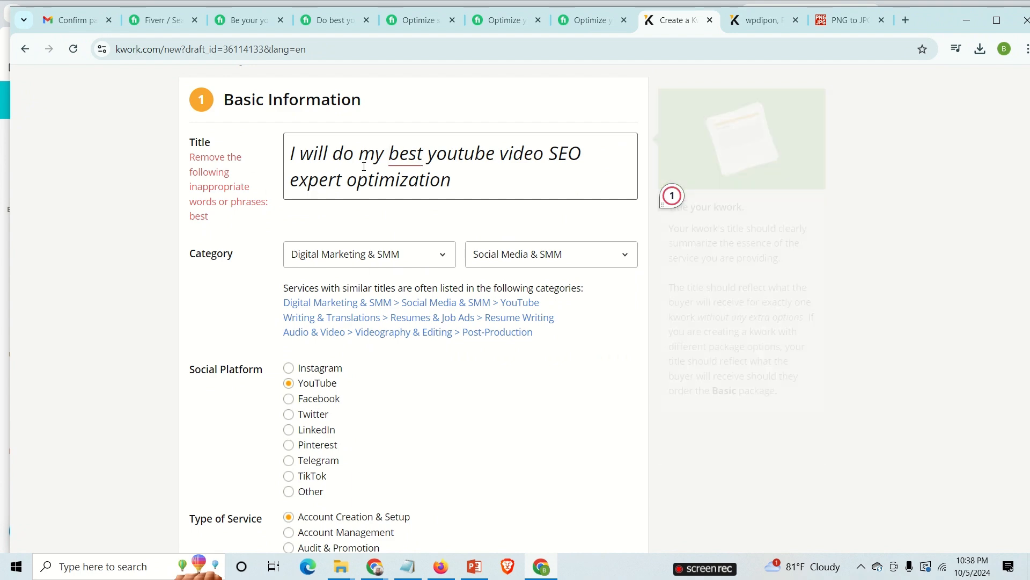
mouse_move(429, 157)
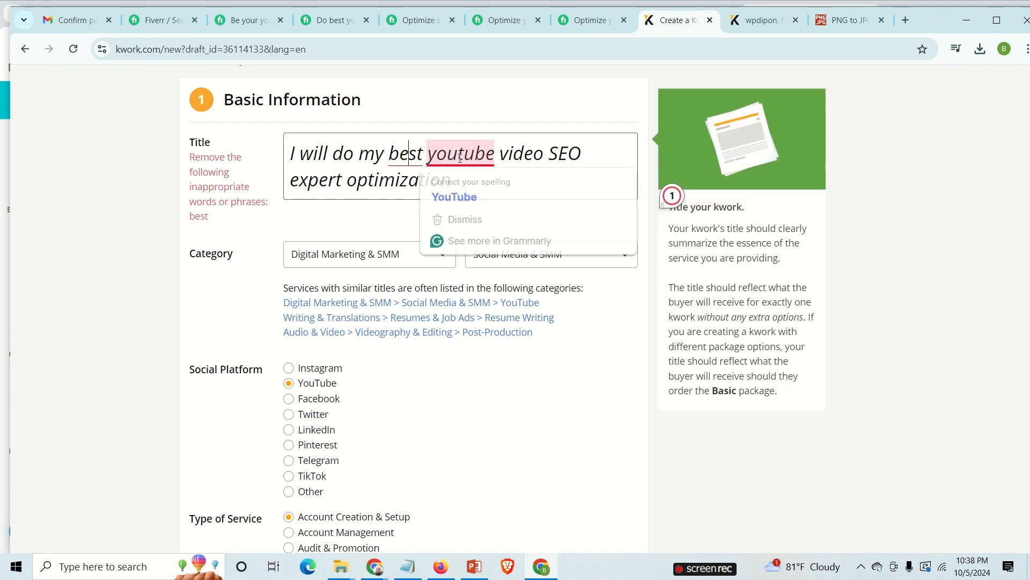
left_click(456, 198)
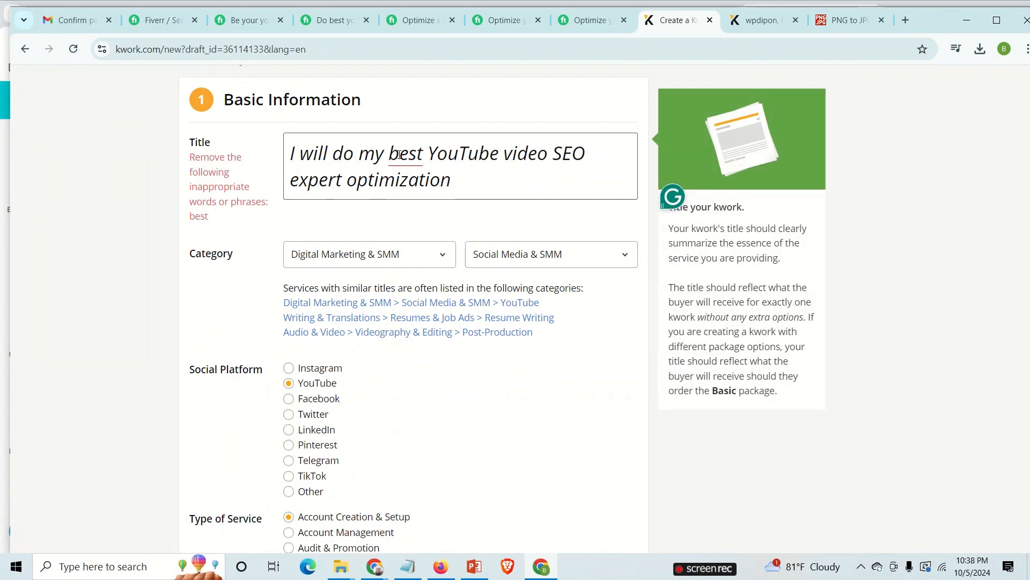
left_click(425, 162)
key("BackSpace")
key("BackSpace")
key("BackSpace")
key("BackSpace")
key("BackSpace")
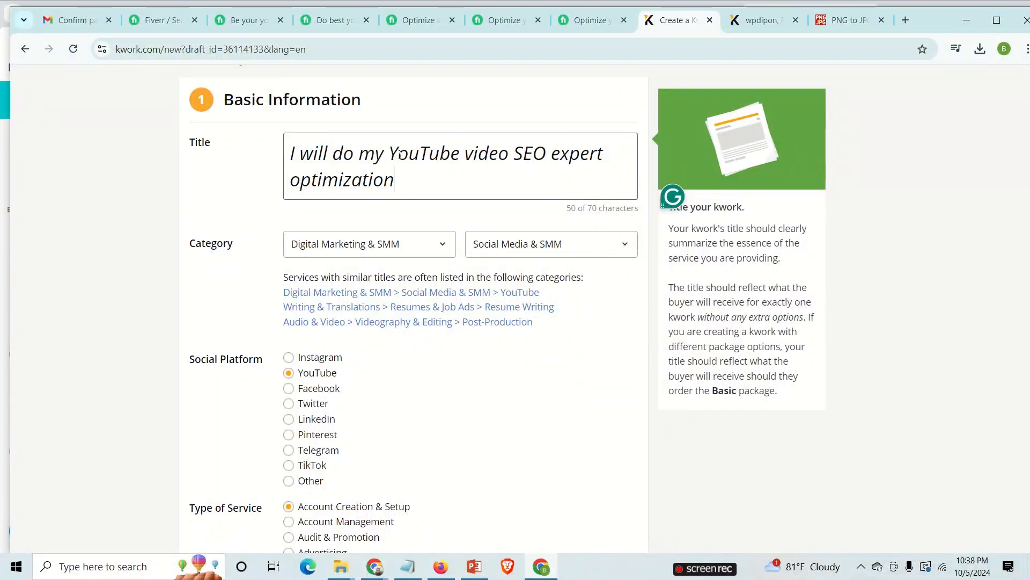
Step: Review the title 'I will do my YouTube video SEO expert optimization', leaving it unchanged
left_click_drag(389, 152, 523, 154)
left_click(532, 154)
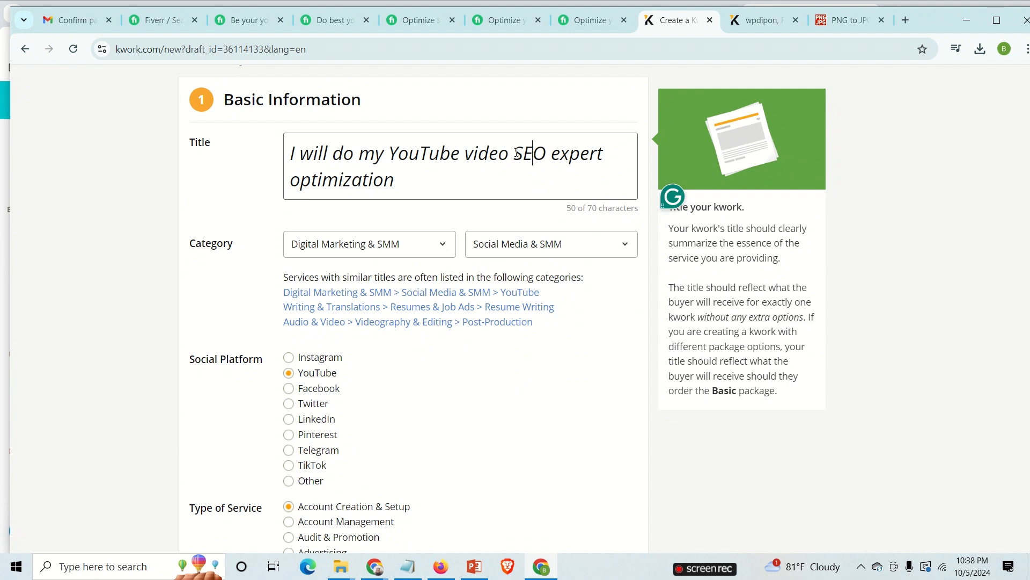
double_click(516, 153)
left_click(453, 155)
left_click_drag(513, 154, 599, 154)
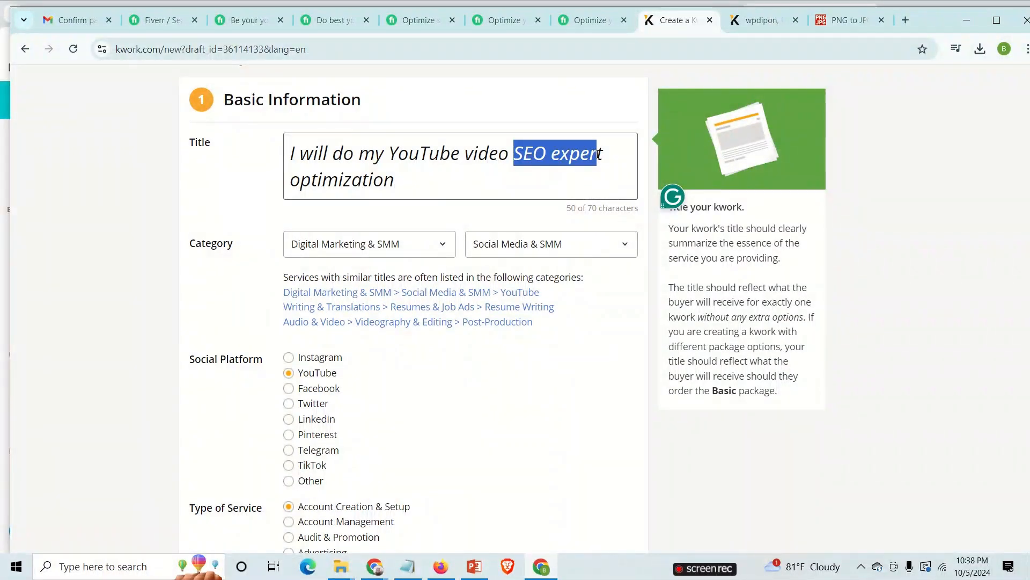
left_click(560, 154)
left_click_drag(395, 155, 605, 155)
left_click(610, 156)
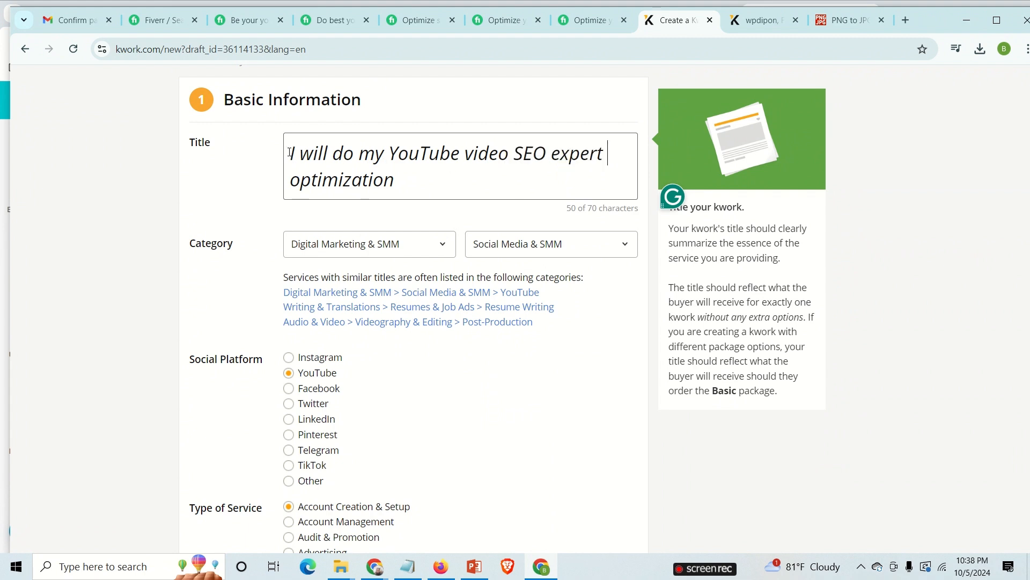
left_click_drag(290, 153, 397, 181)
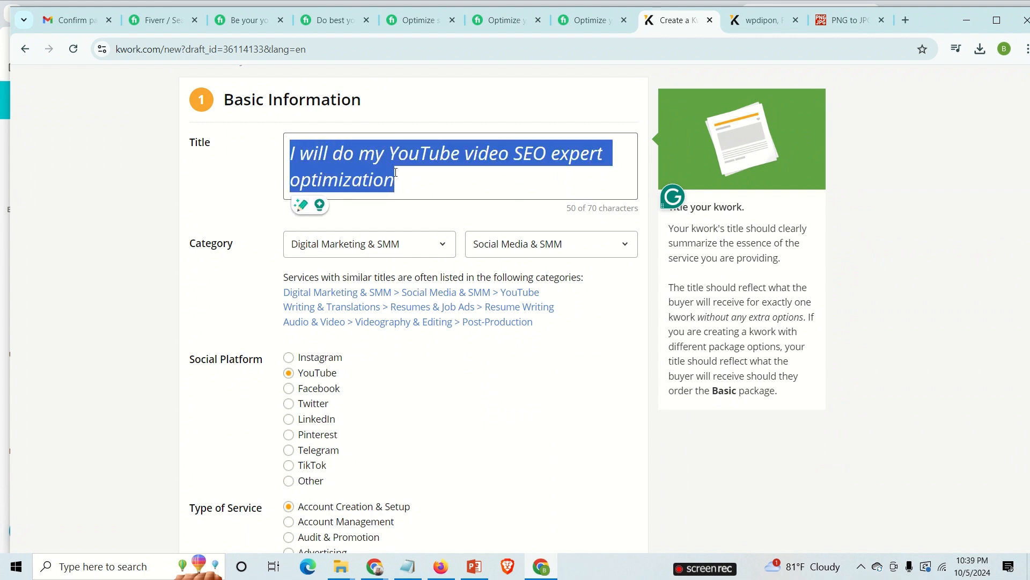
left_click(395, 171)
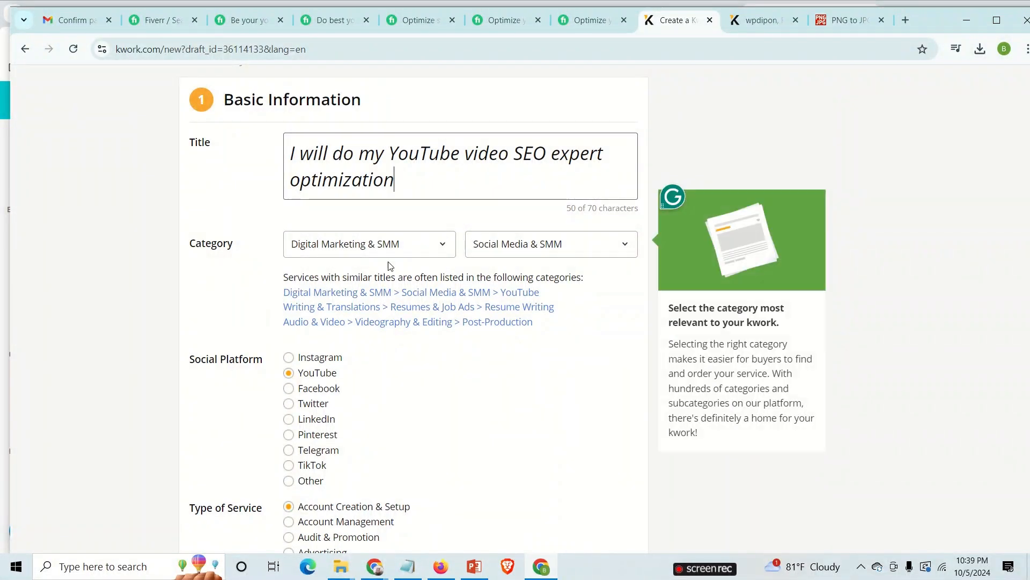
Step: Expand section 2, Description and Files, showing the empty description at 0 of 1200 characters
scroll(308, 224, "down", 5)
scroll(465, 366, "down", 4)
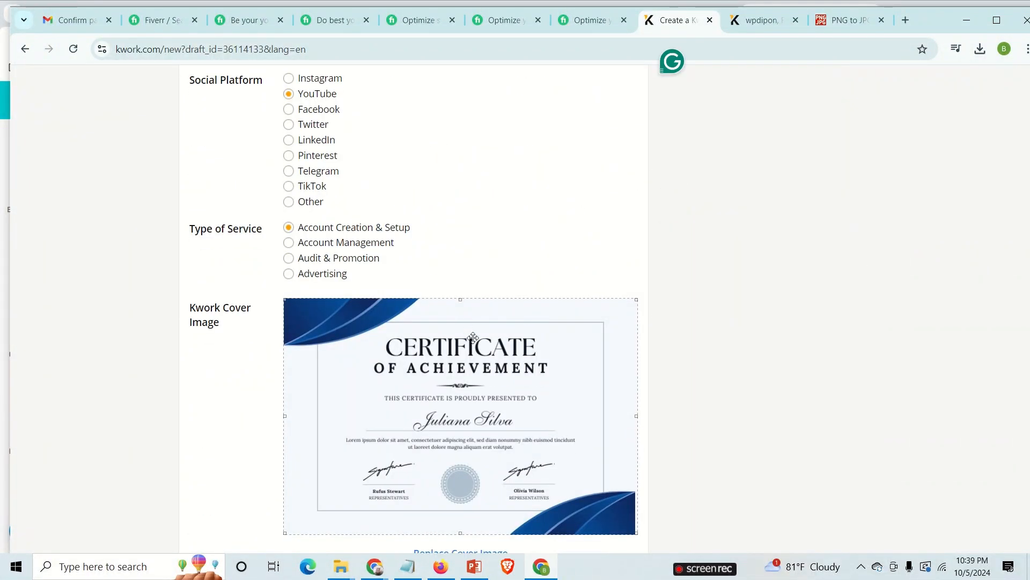
left_click(574, 420)
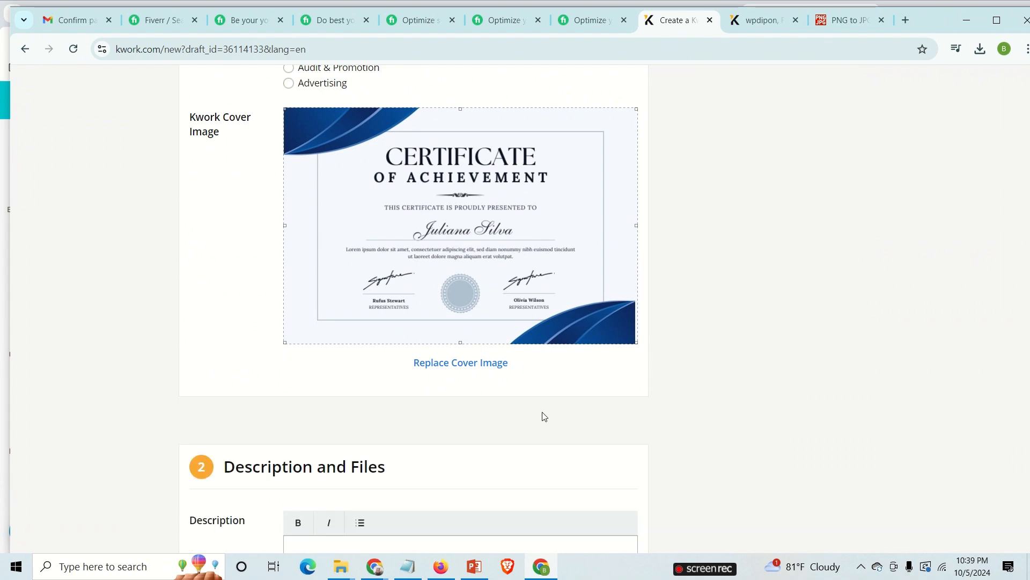
scroll(456, 401, "up", 10)
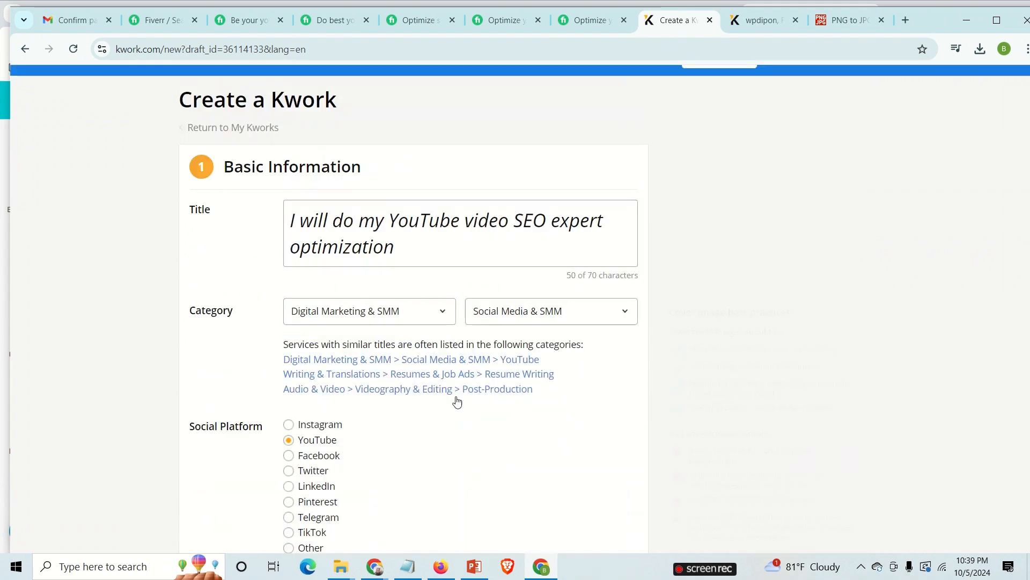
scroll(467, 391, "down", 10)
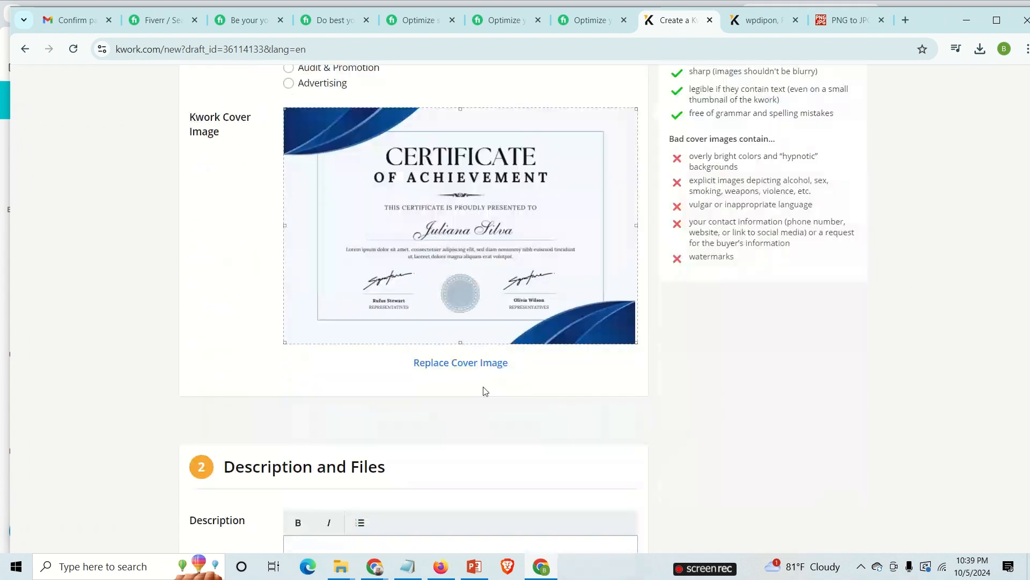
scroll(483, 390, "down", 3)
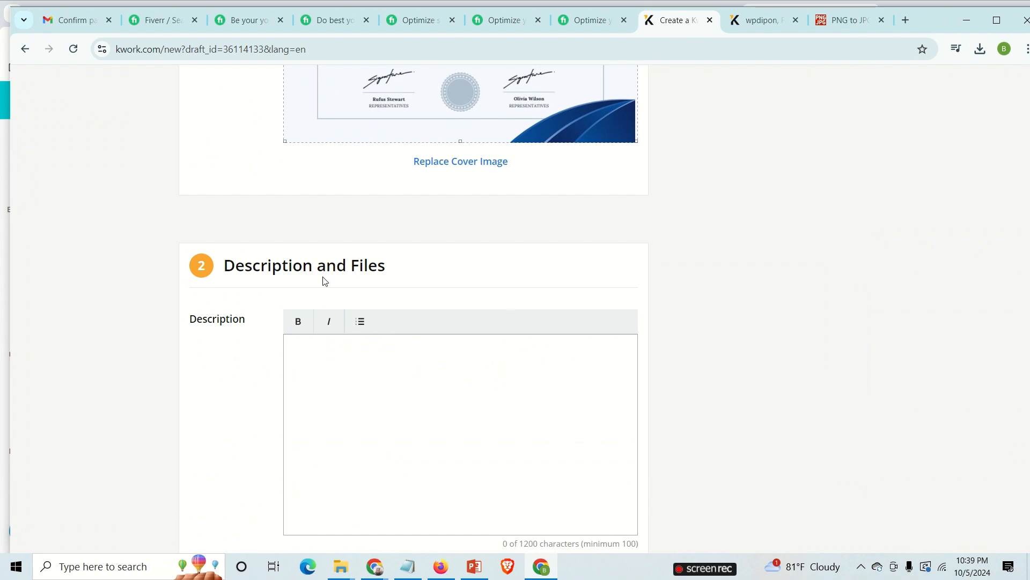
scroll(412, 281, "up", 3)
scroll(424, 274, "up", 6)
scroll(450, 290, "down", 9)
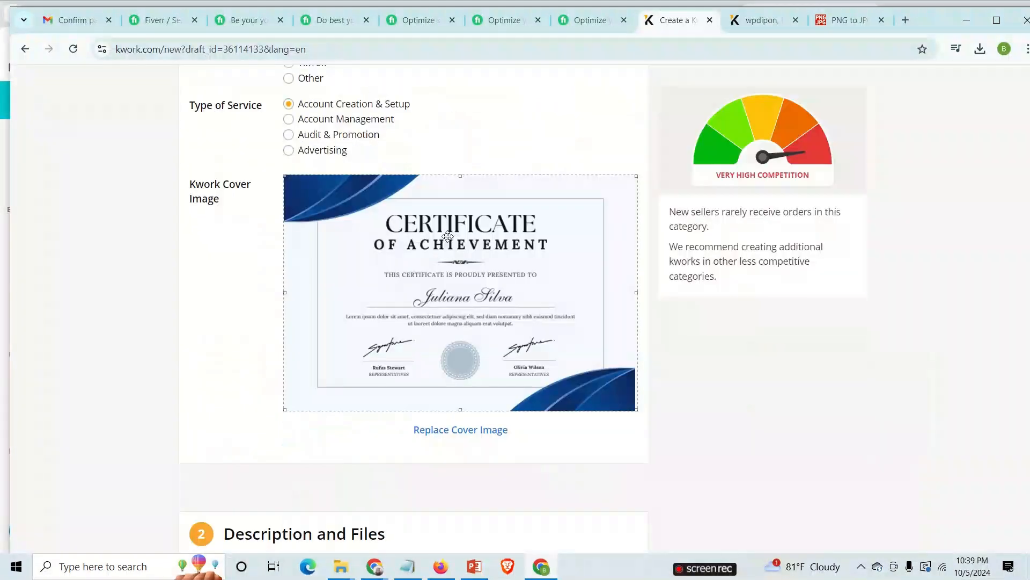
scroll(494, 358, "down", 5)
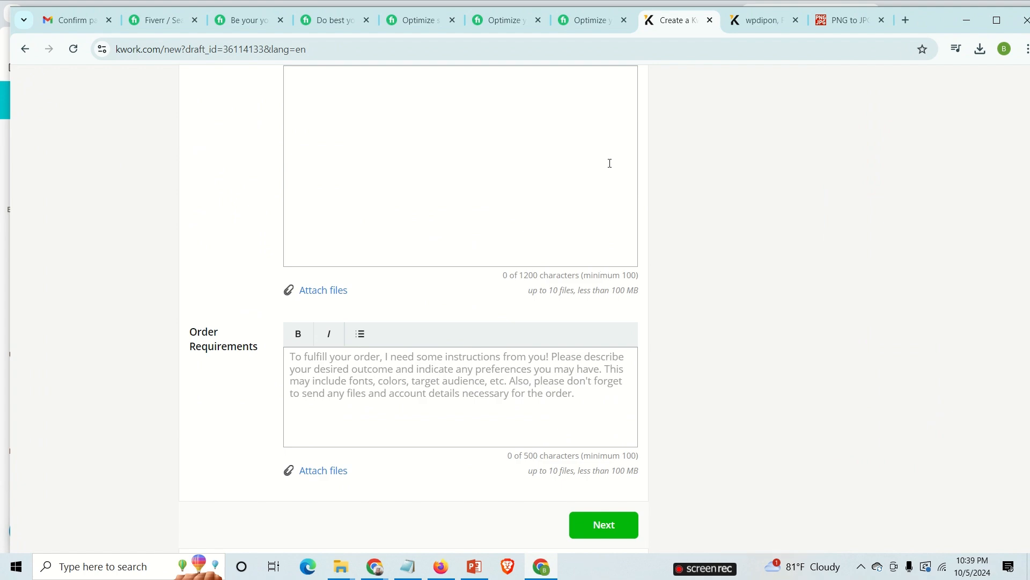
scroll(520, 195, "up", 2)
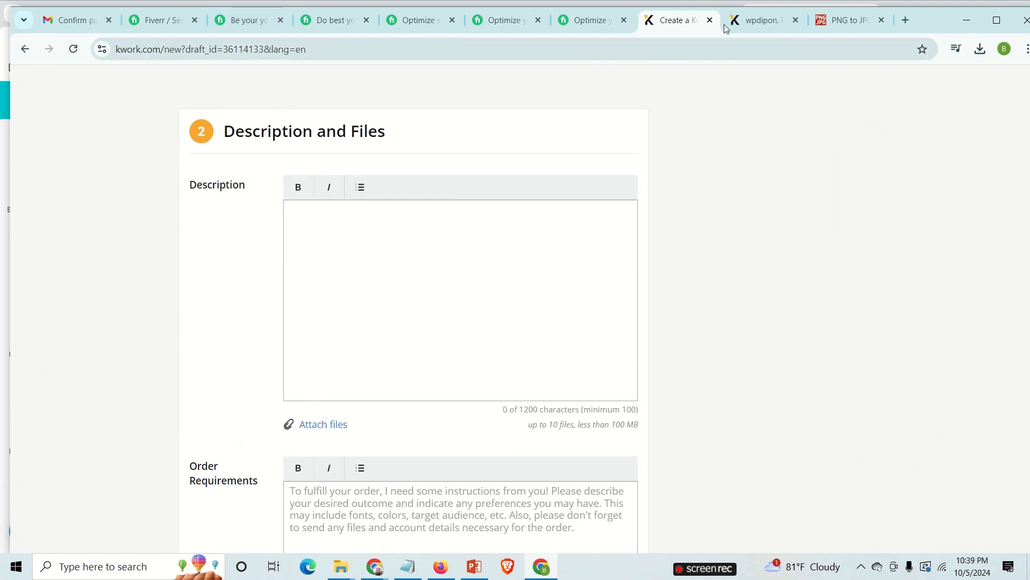
Step: Look over two competitor YouTube SEO gigs on Fiverr and compare them with the Kwork description form
left_click(333, 20)
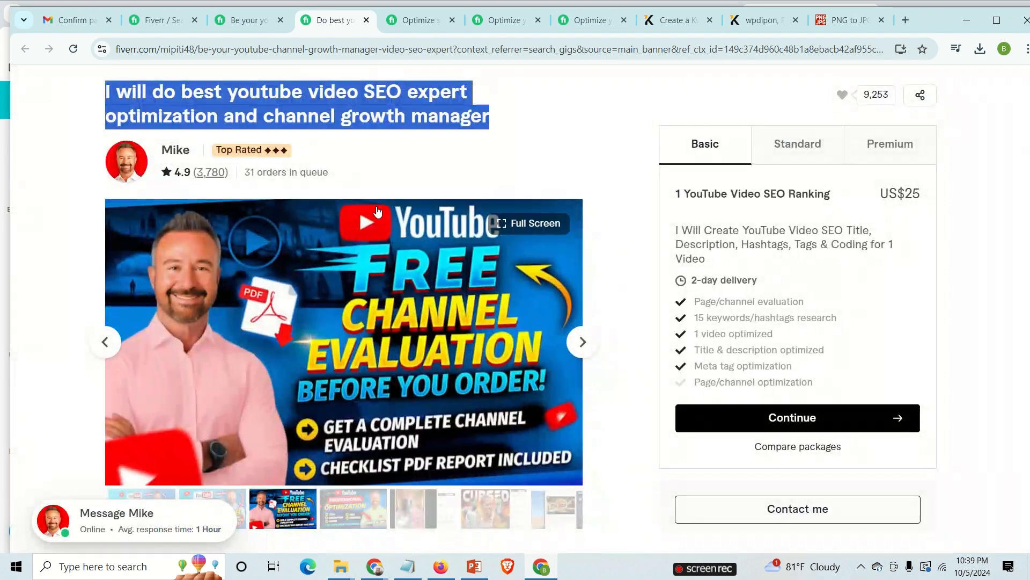
left_click(417, 20)
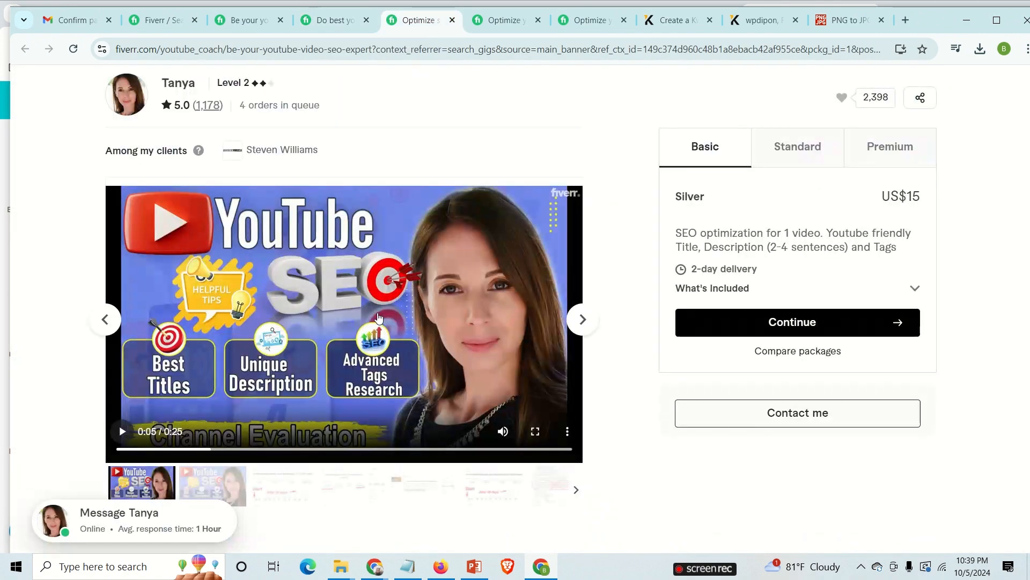
scroll(384, 320, "down", 5)
scroll(384, 321, "down", 6)
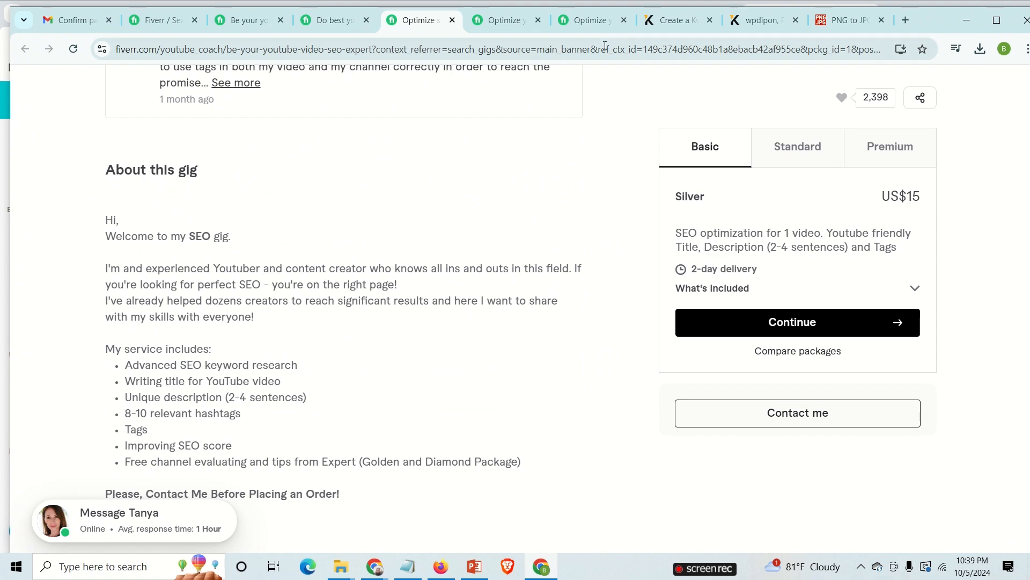
left_click(659, 23)
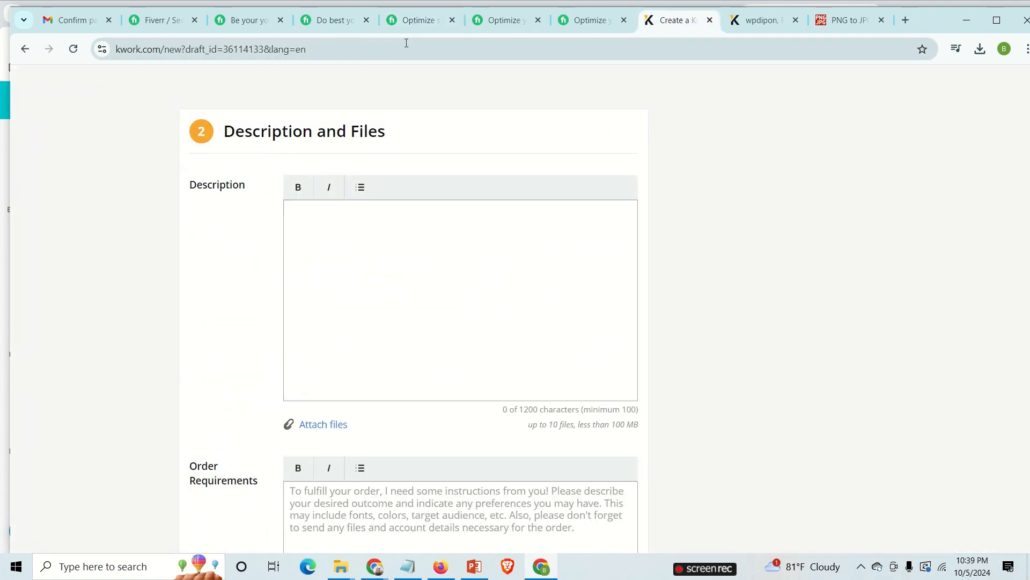
left_click(412, 20)
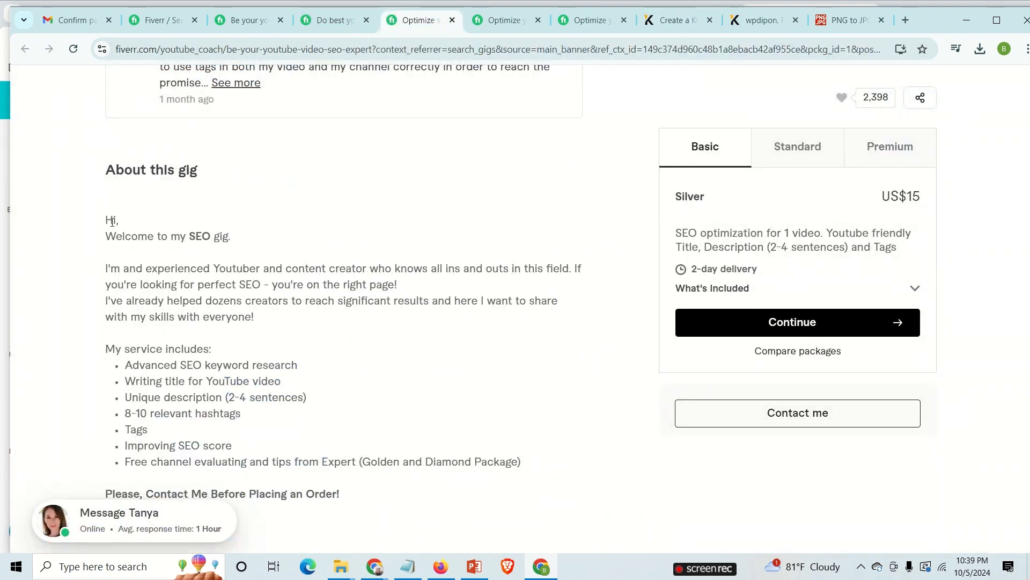
Step: Select and copy the competitor's About this gig text through the closing contact line
left_click_drag(108, 221, 522, 464)
scroll(469, 405, "down", 3)
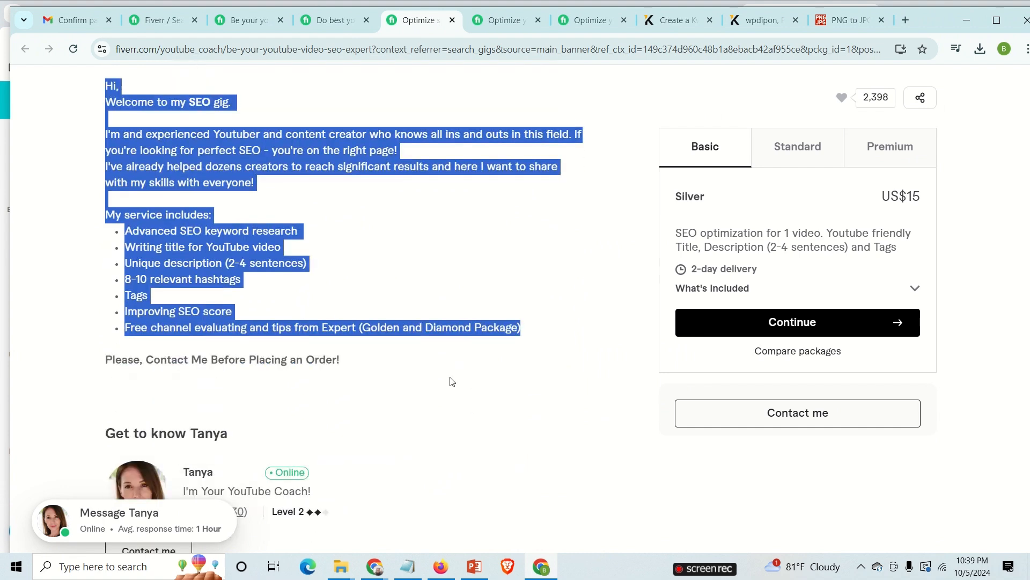
left_click(333, 365, "shift")
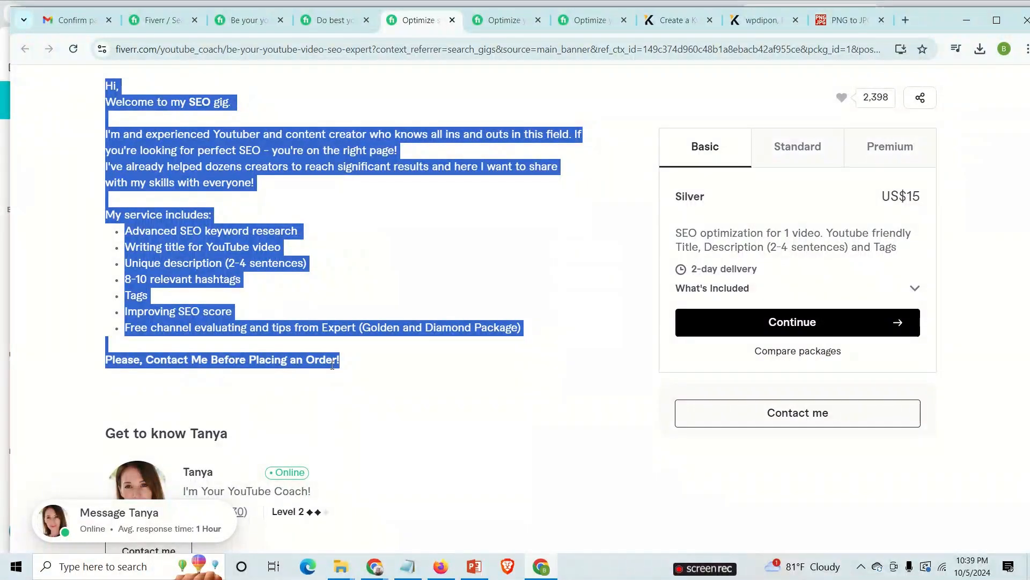
left_click(372, 570)
Step: Paste the copied Fiverr gig text into the ChatGPT prompt box
left_click(268, 512)
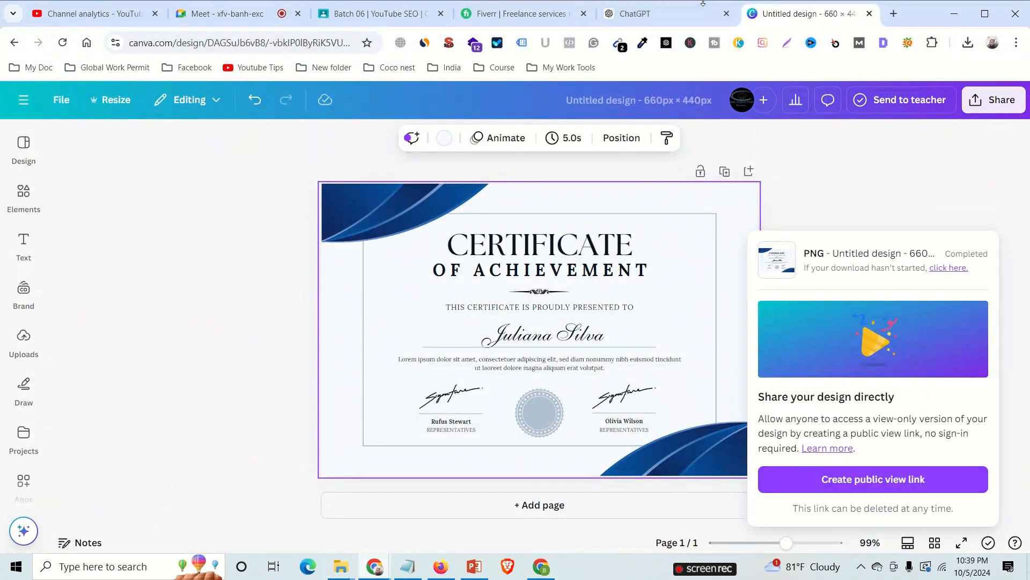
left_click(665, 13)
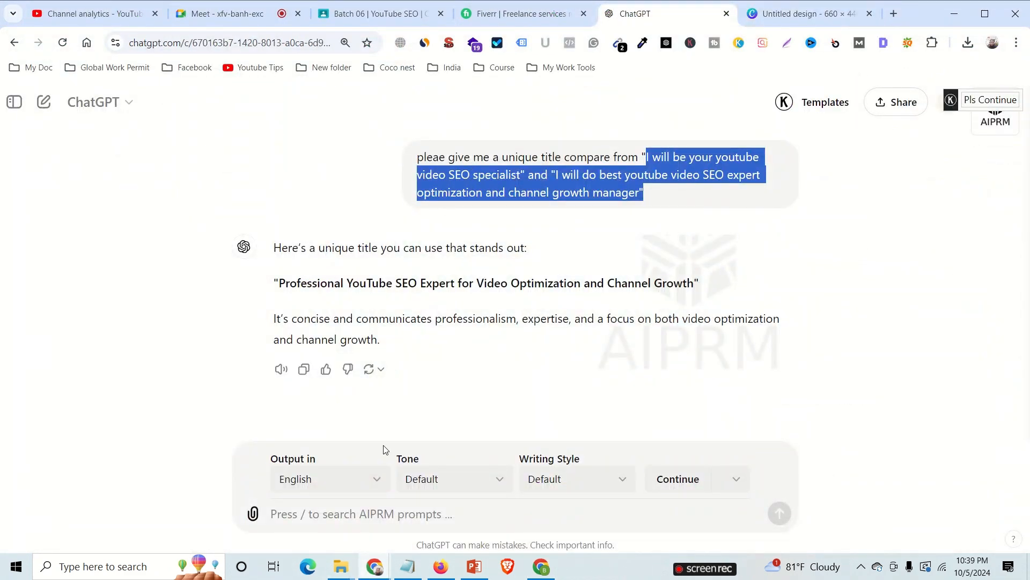
left_click(345, 517)
key("ctrl+v")
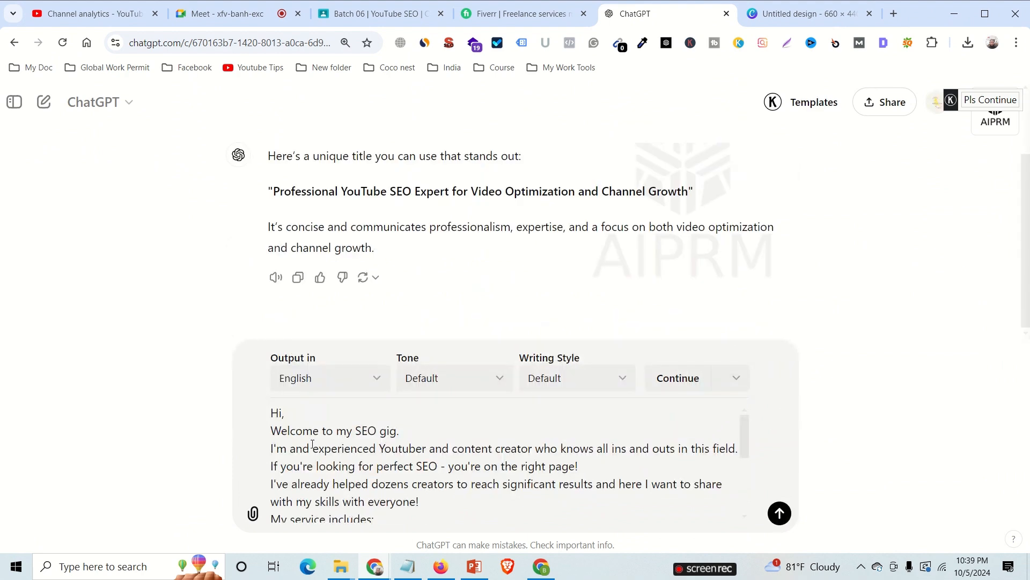
Step: Prepend the earlier request wording to the prompt and change 'title' to 'description'
left_click(273, 412)
scroll(453, 489, "down", 10)
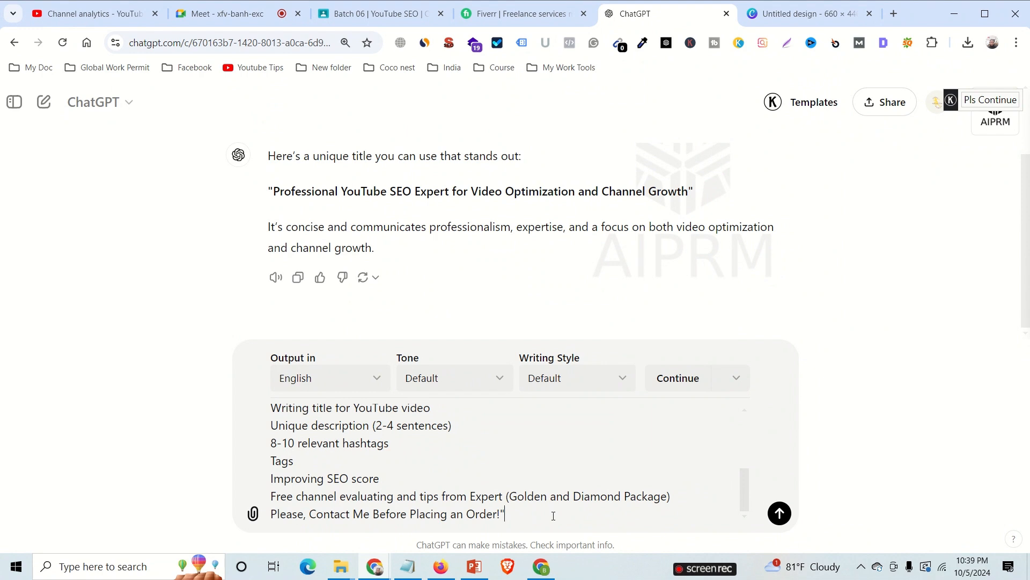
scroll(554, 483, "up", 10)
scroll(471, 161, "up", 2)
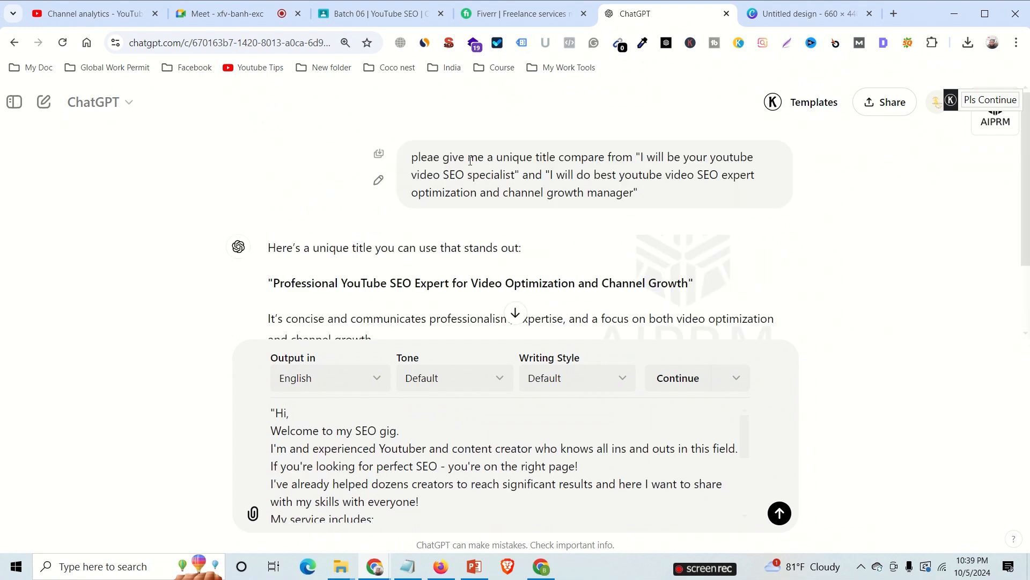
left_click_drag(417, 156, 630, 157)
key("ctrl+c")
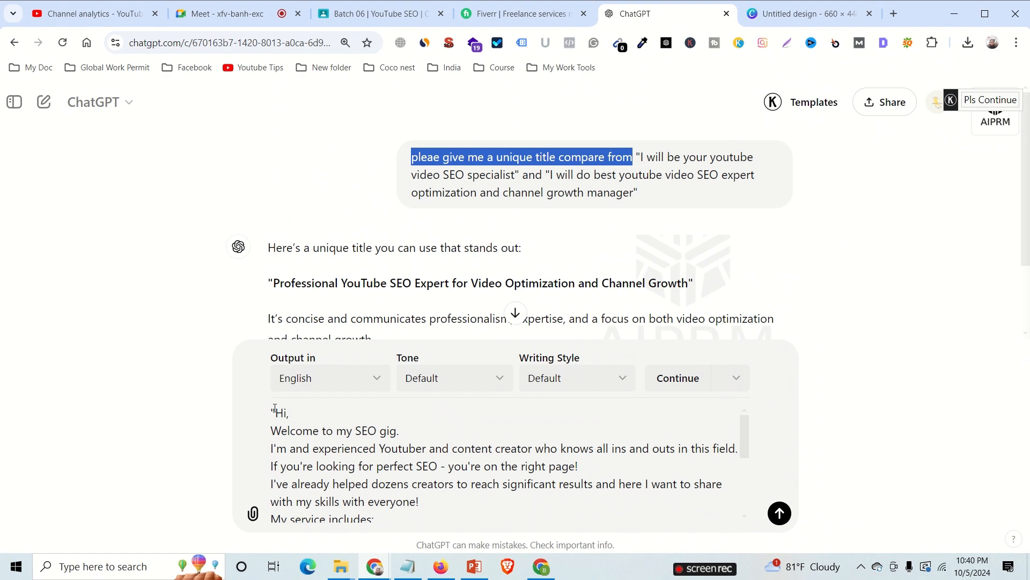
left_click(273, 411)
key("ctrl+v")
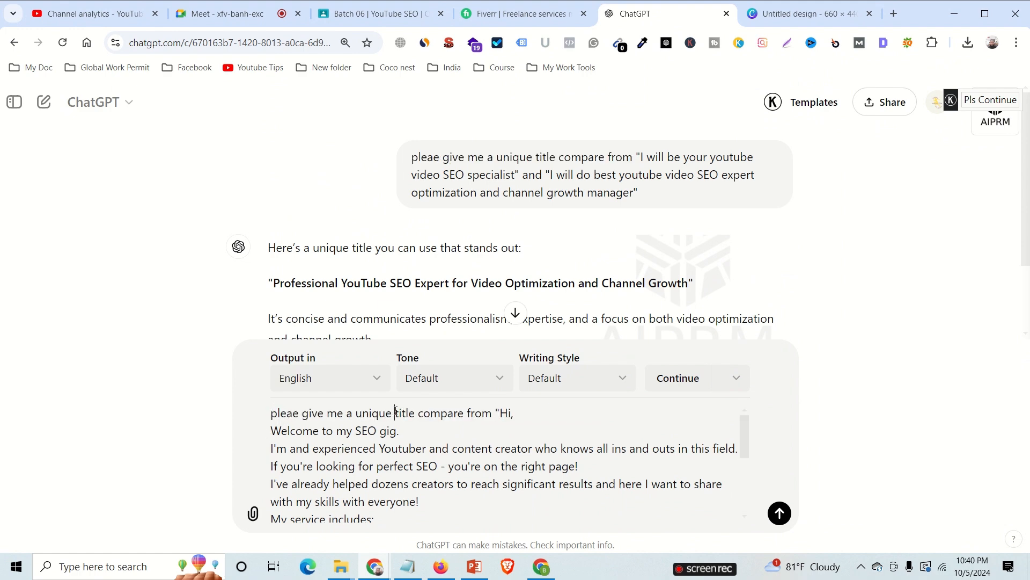
double_click(402, 413)
type("descriptio")
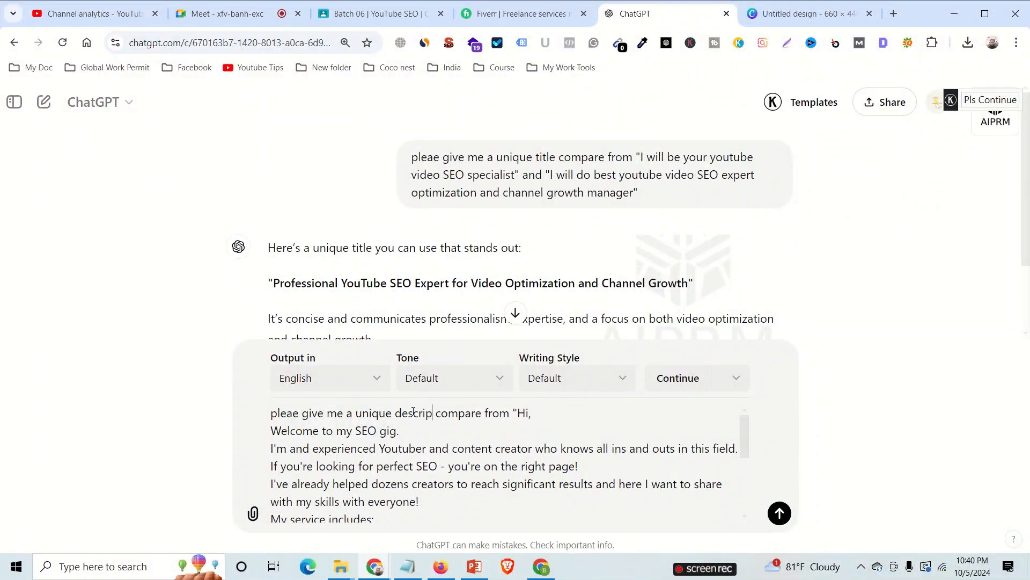
type("n")
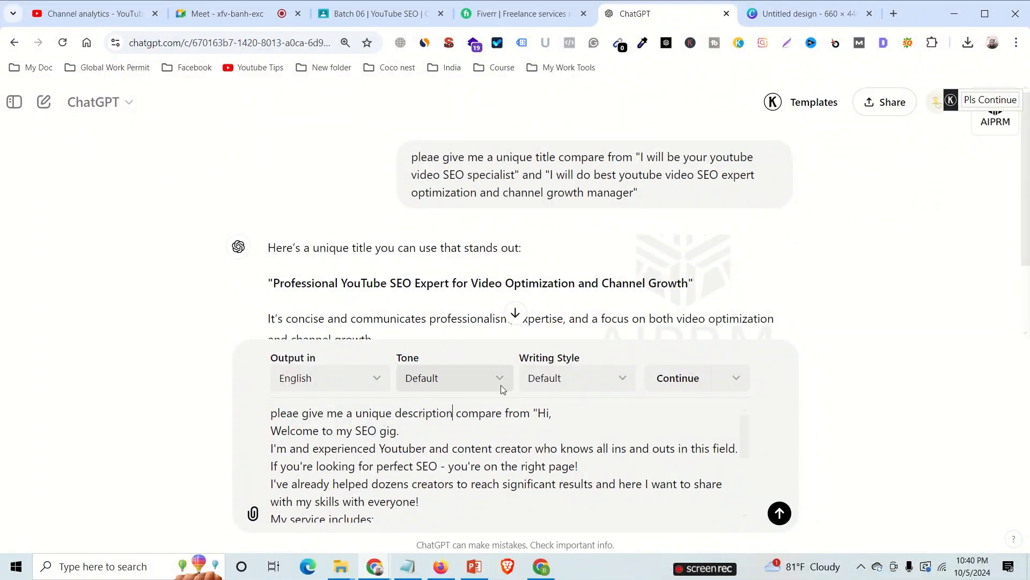
scroll(550, 439, "down", 3)
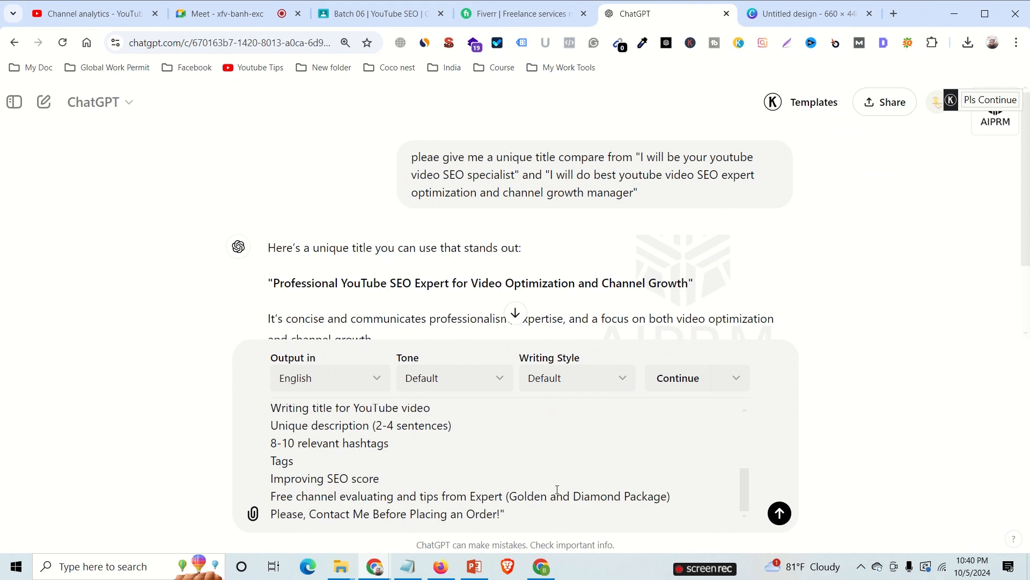
key("alt+Tab")
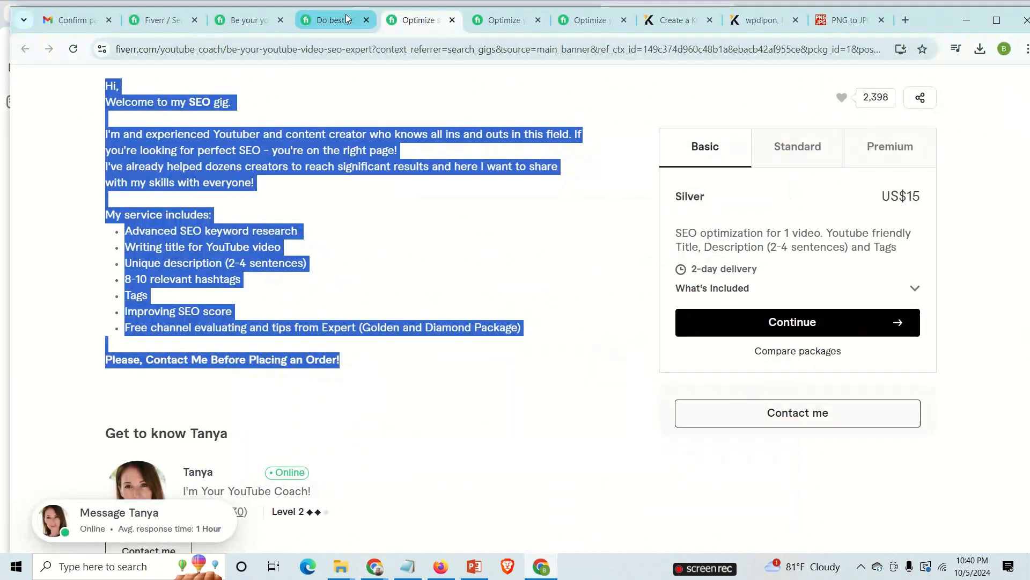
Step: Copy the second competitor gig's description, from greeting through requirements and contact note
left_click(480, 21)
scroll(396, 260, "down", 10)
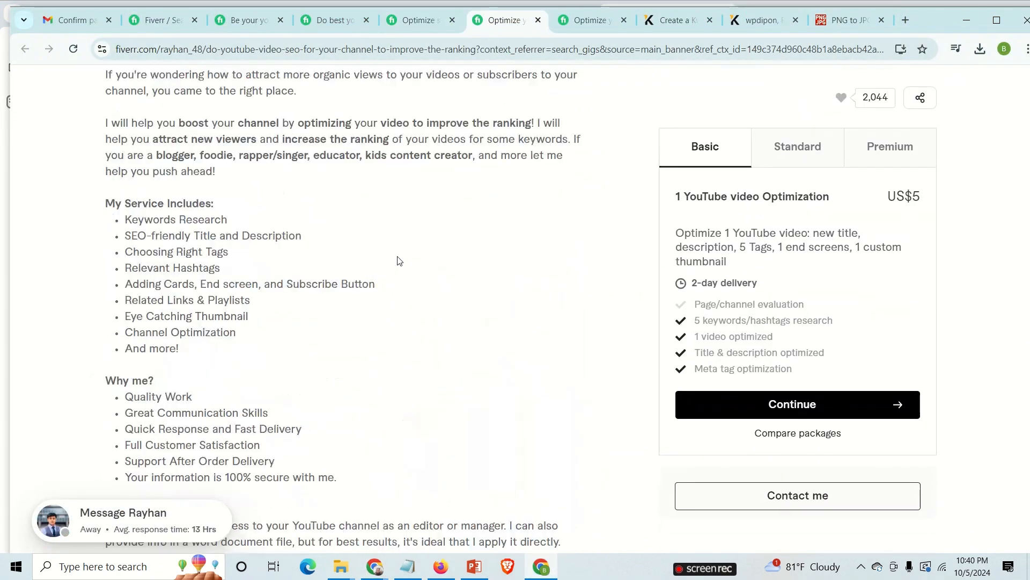
scroll(397, 260, "up", 3)
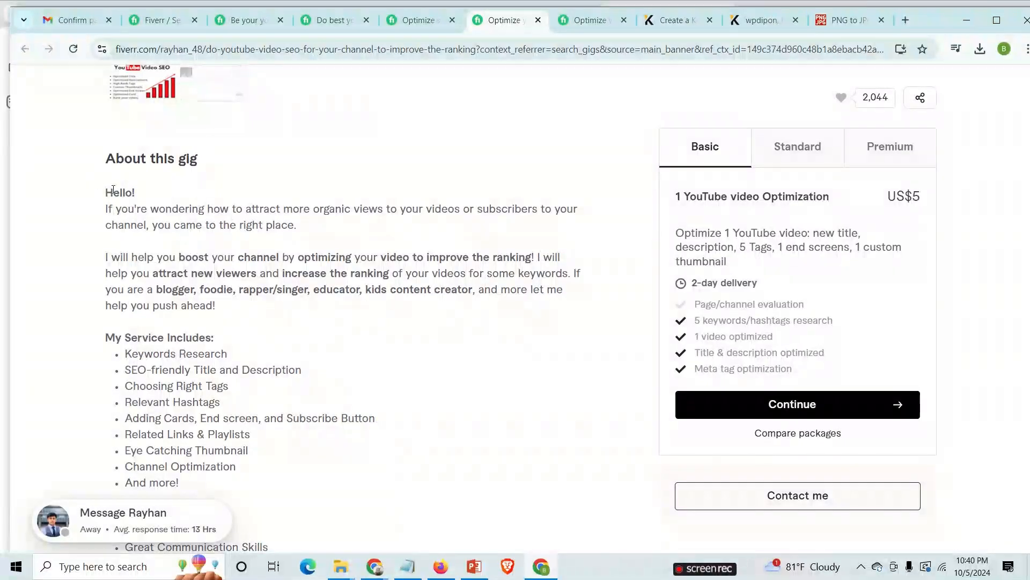
left_click_drag(109, 192, 391, 319)
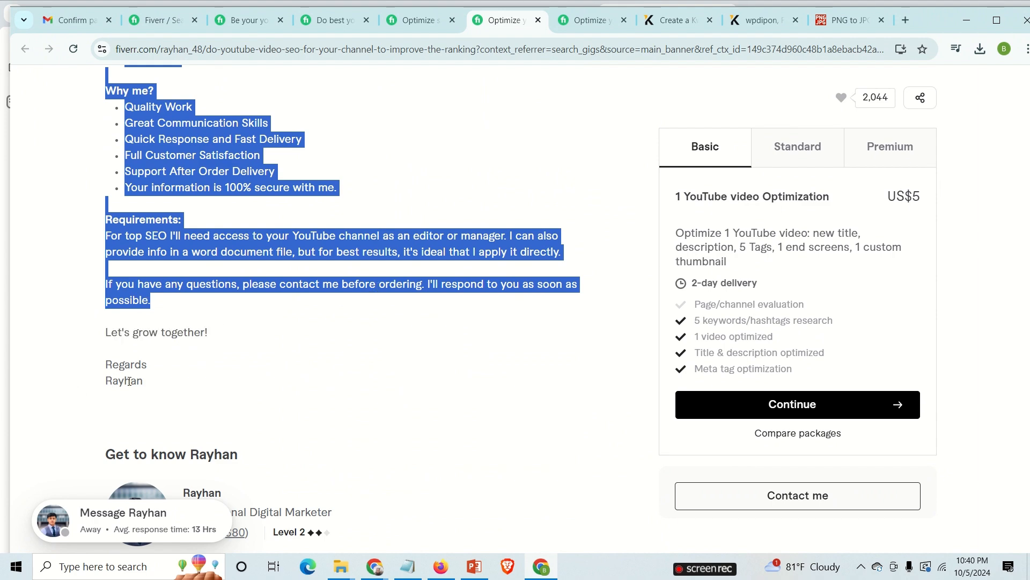
left_click(4, 401)
scroll(499, 304, "down", 2)
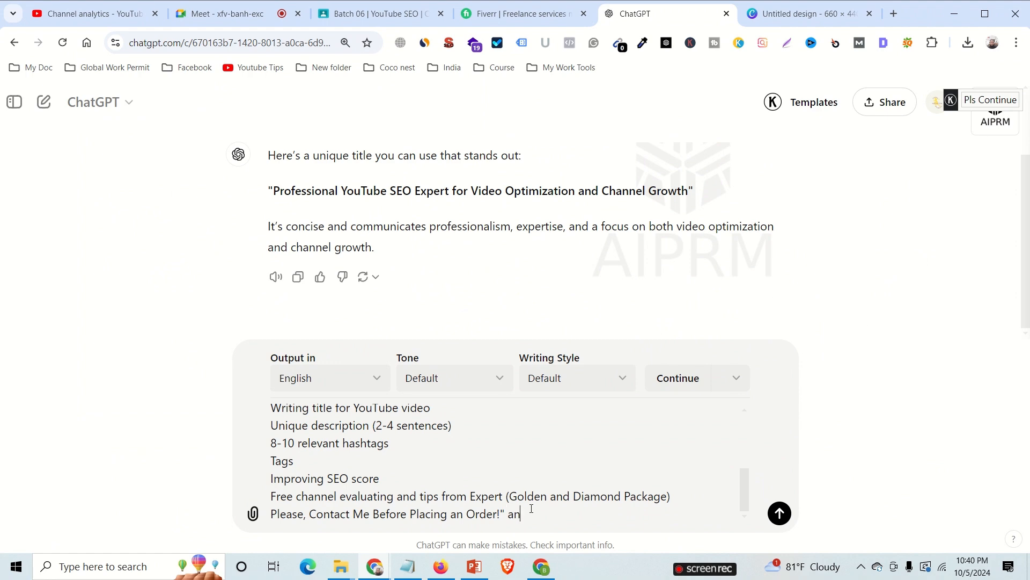
Step: Add 'and' plus the second competitor's description to the prompt and send it
type("d \"")
key("ctrl+v")
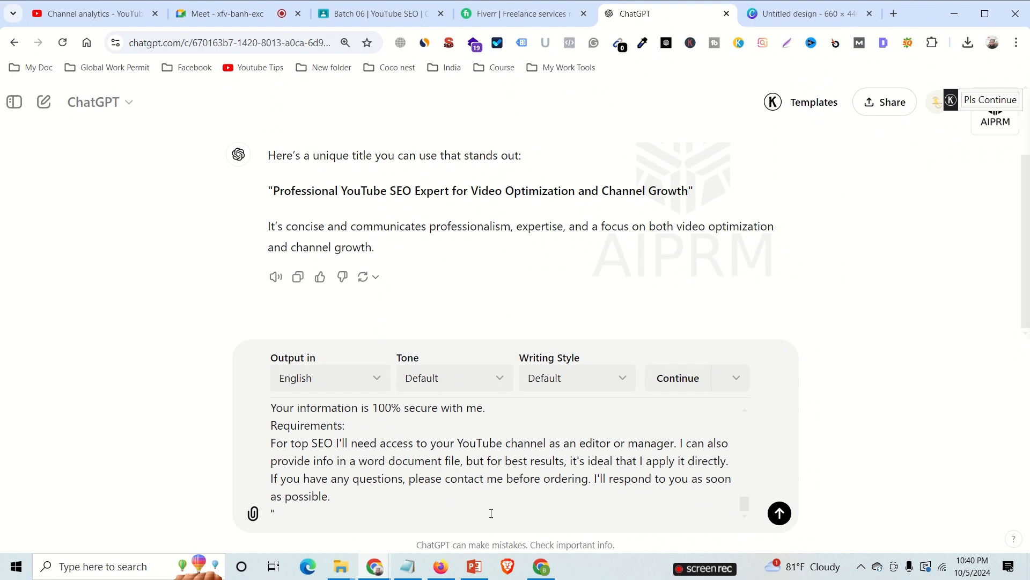
key("Return")
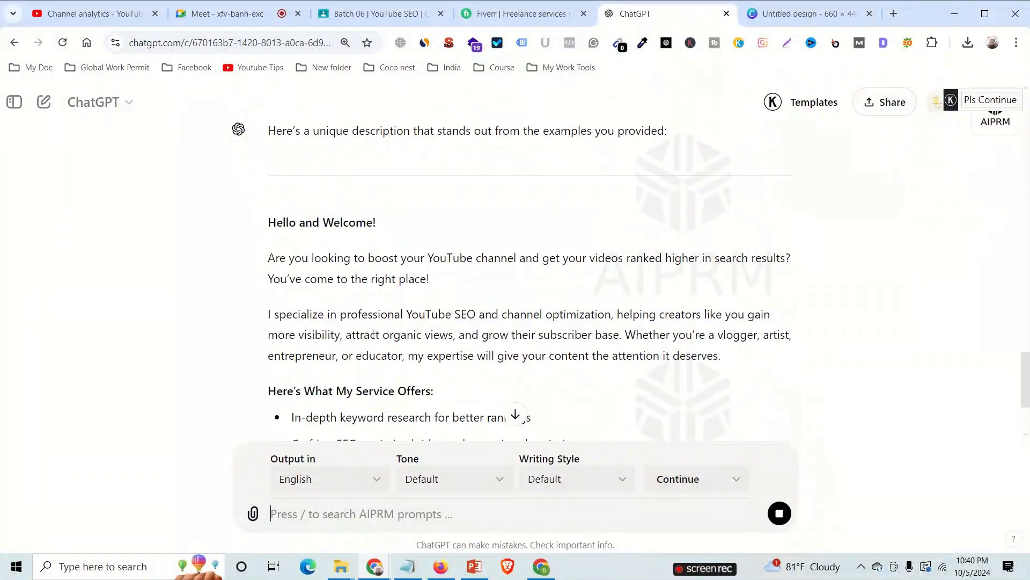
Step: Select and copy the generated description beginning 'Hello and Welcome!'
scroll(338, 353, "down", 4)
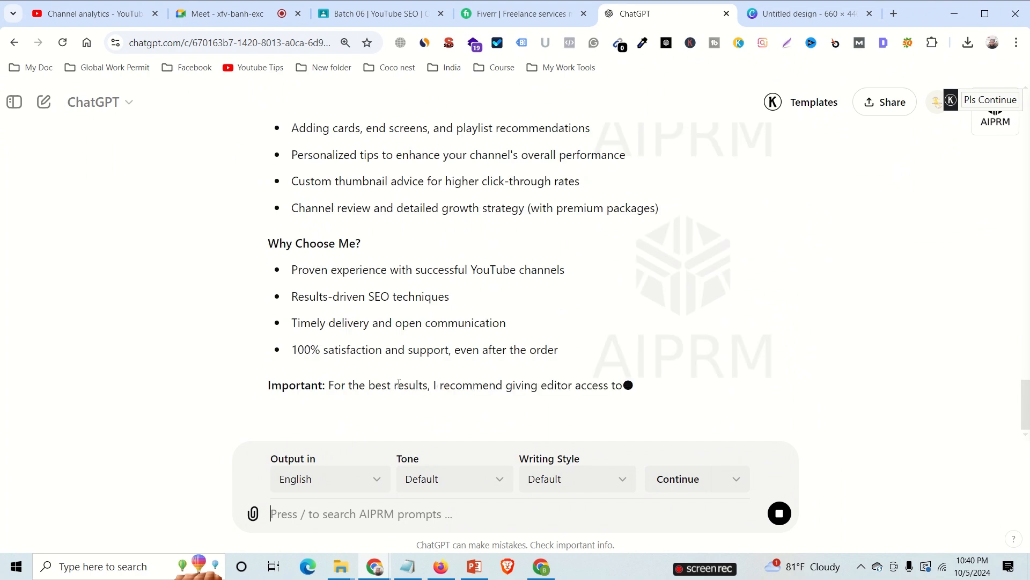
scroll(277, 290, "up", 8)
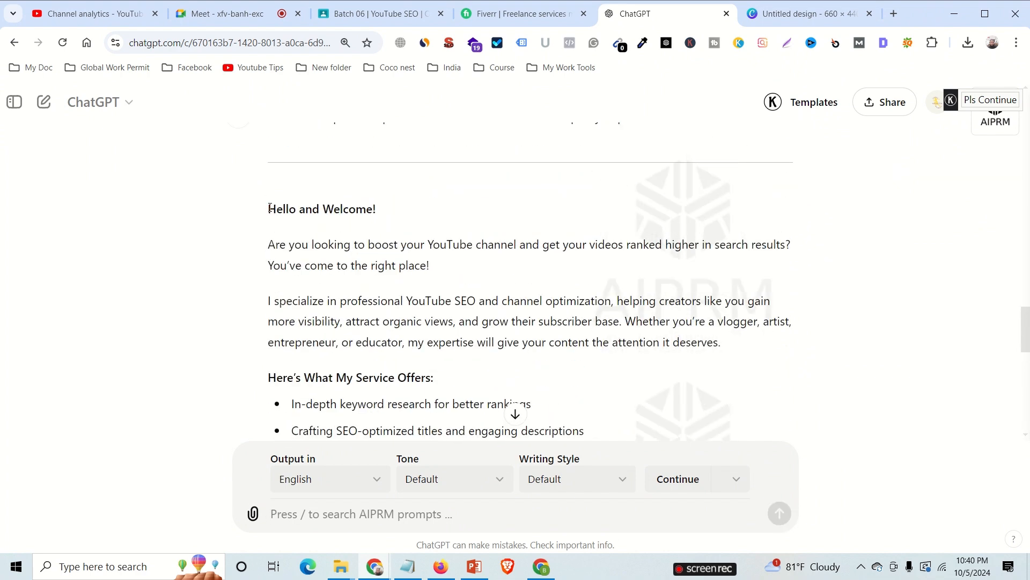
left_click_drag(269, 209, 547, 232)
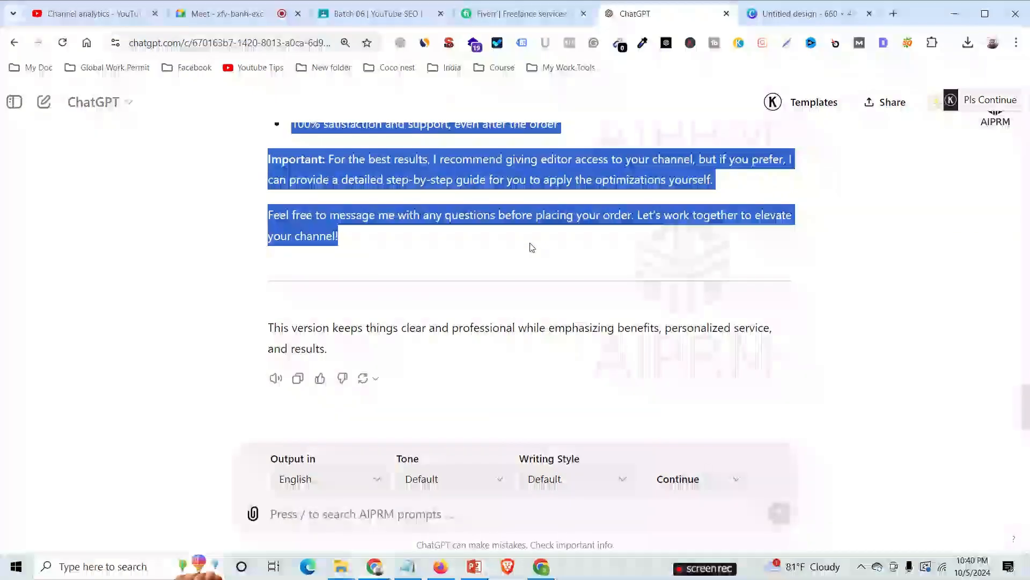
key("alt+Tab")
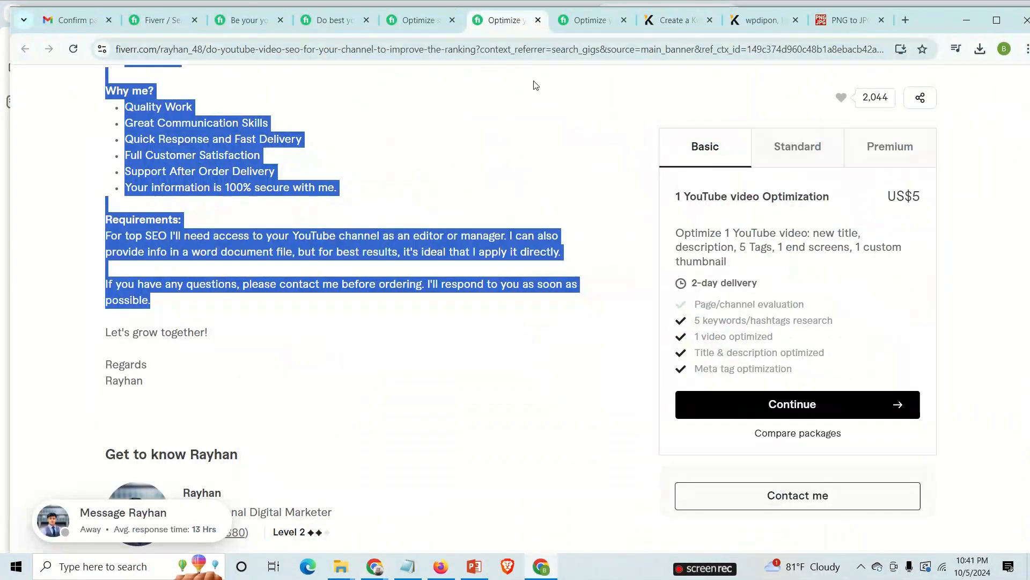
Step: Paste the ChatGPT description into Kwork's Description field, which now exceeds 1200 characters
left_click(681, 26)
left_click(405, 239)
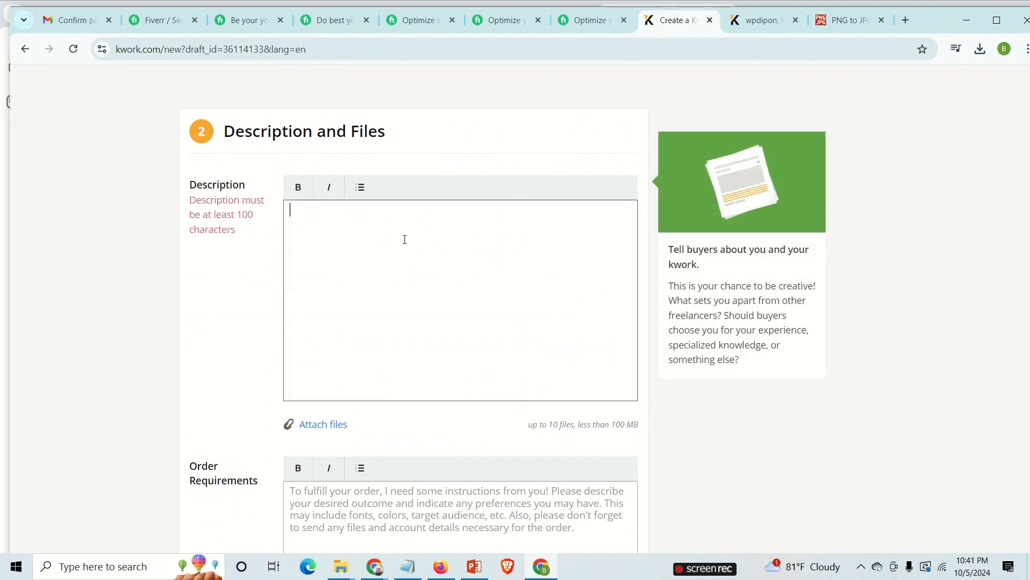
key("ctrl+v")
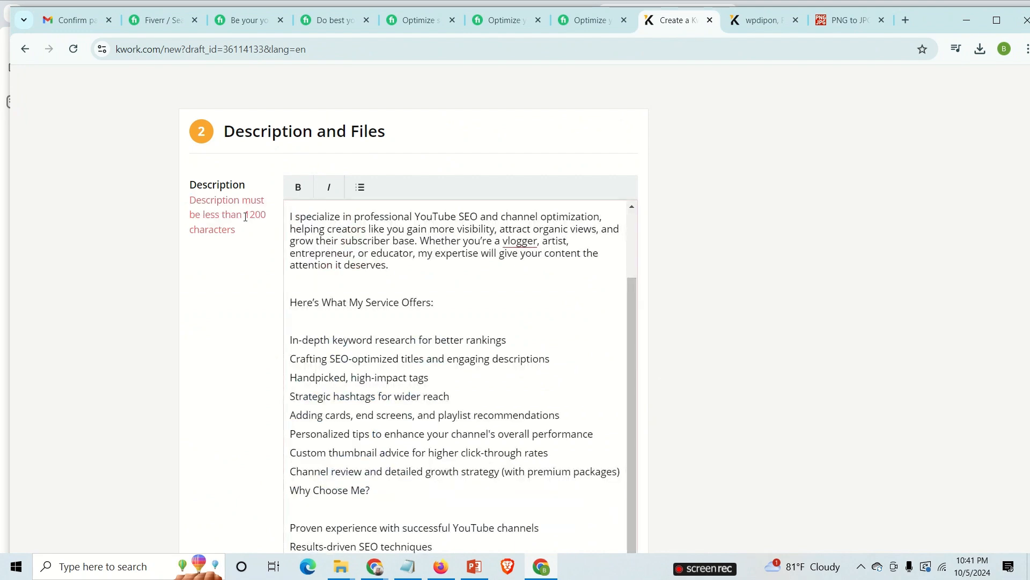
left_click_drag(245, 217, 275, 221)
left_click(504, 316)
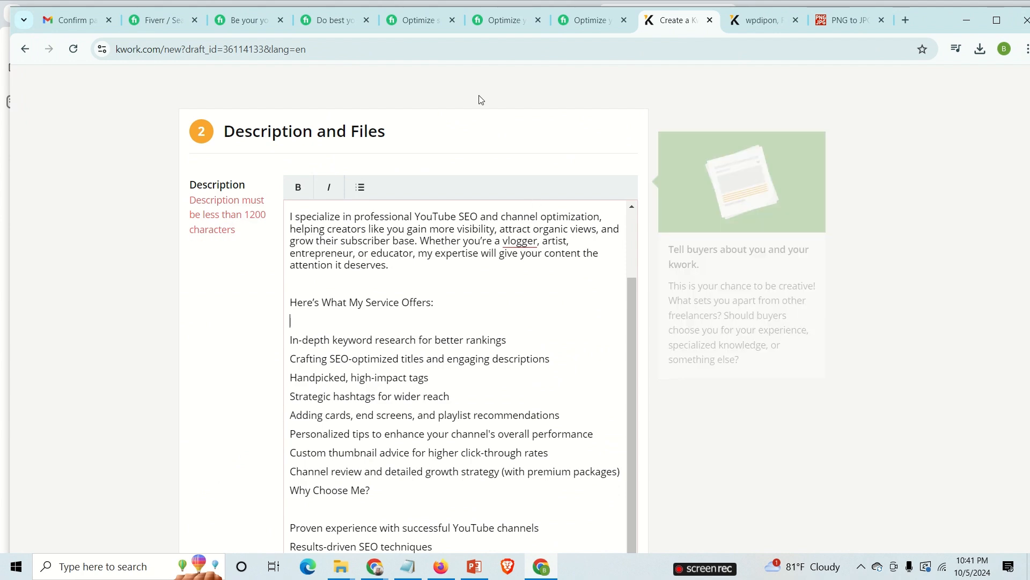
mouse_move(369, 570)
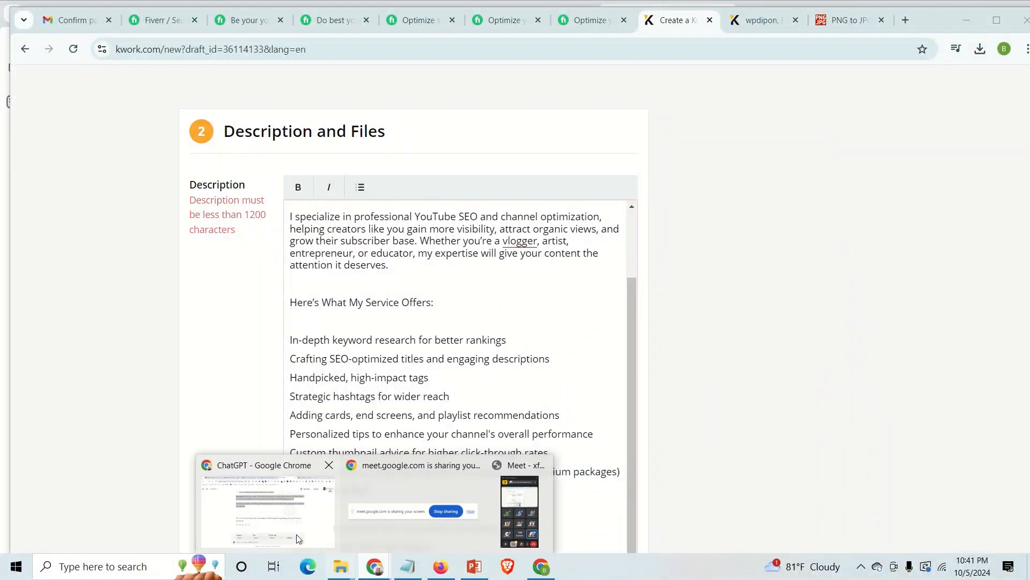
left_click(265, 510)
Step: Review the original ChatGPT description request, then go back to Kwork's Description and Files page
scroll(423, 326, "up", 4)
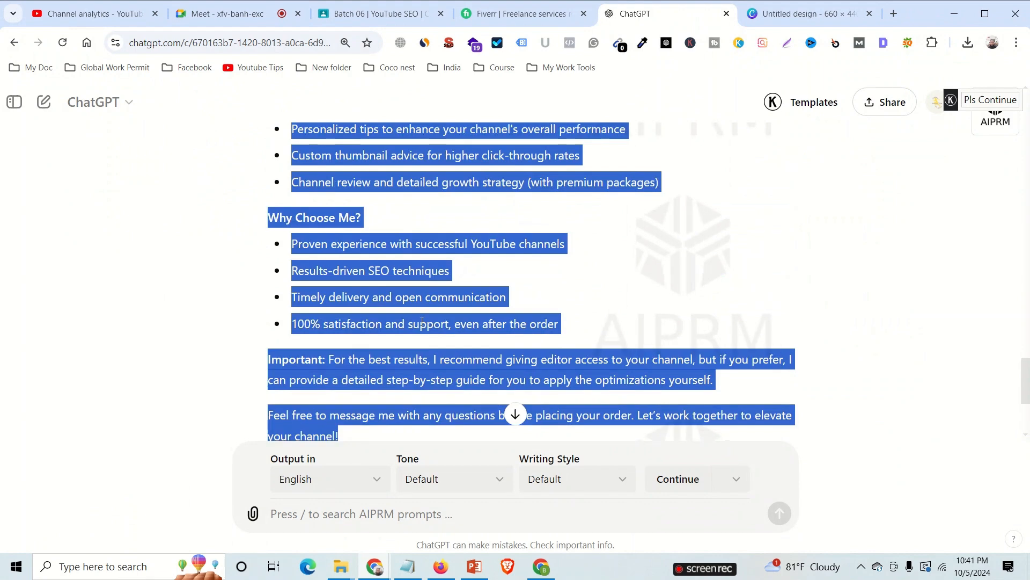
scroll(422, 326, "up", 8)
scroll(423, 325, "down", 1)
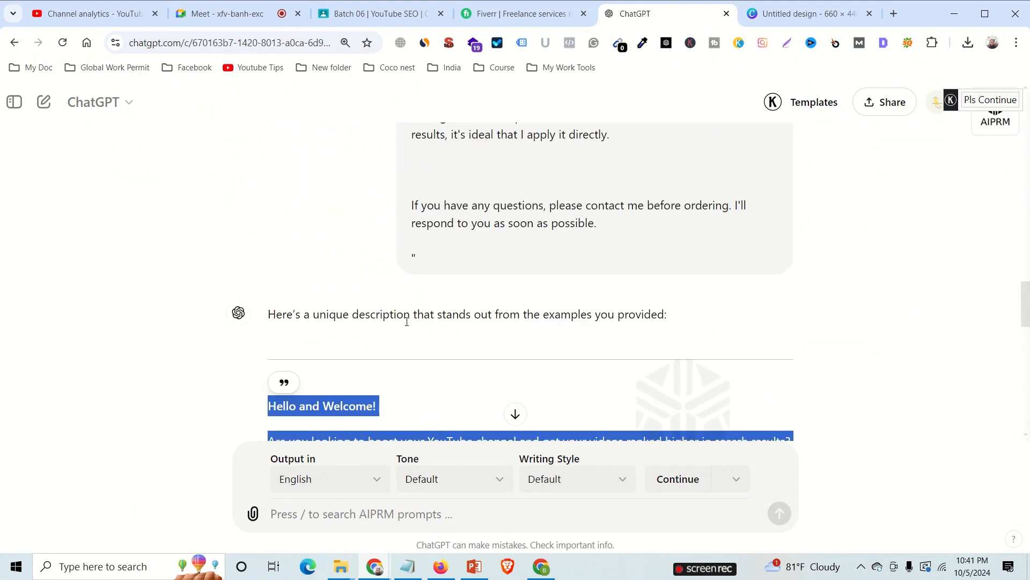
scroll(517, 268, "up", 8)
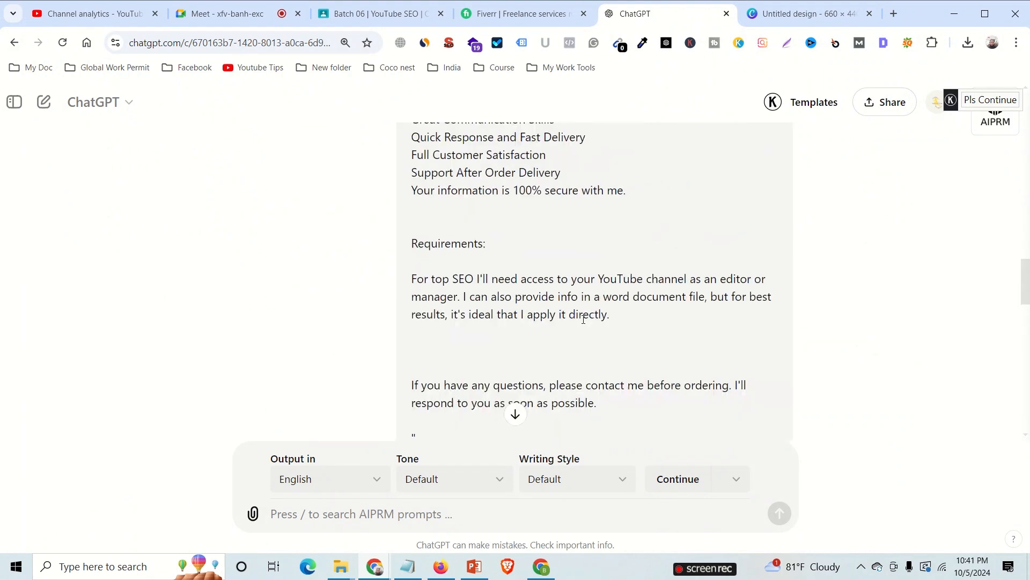
scroll(515, 269, "up", 10)
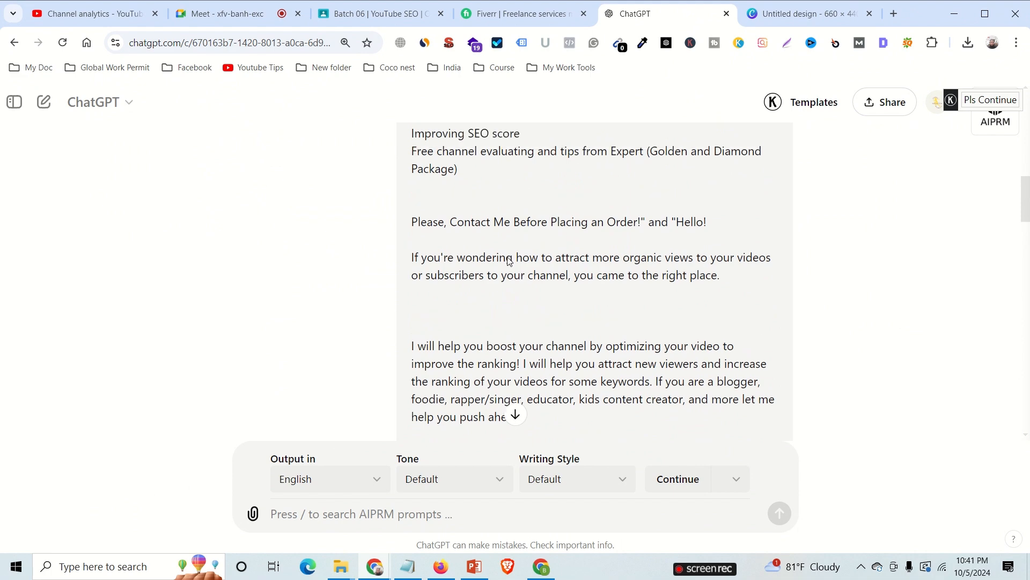
scroll(499, 266, "up", 4)
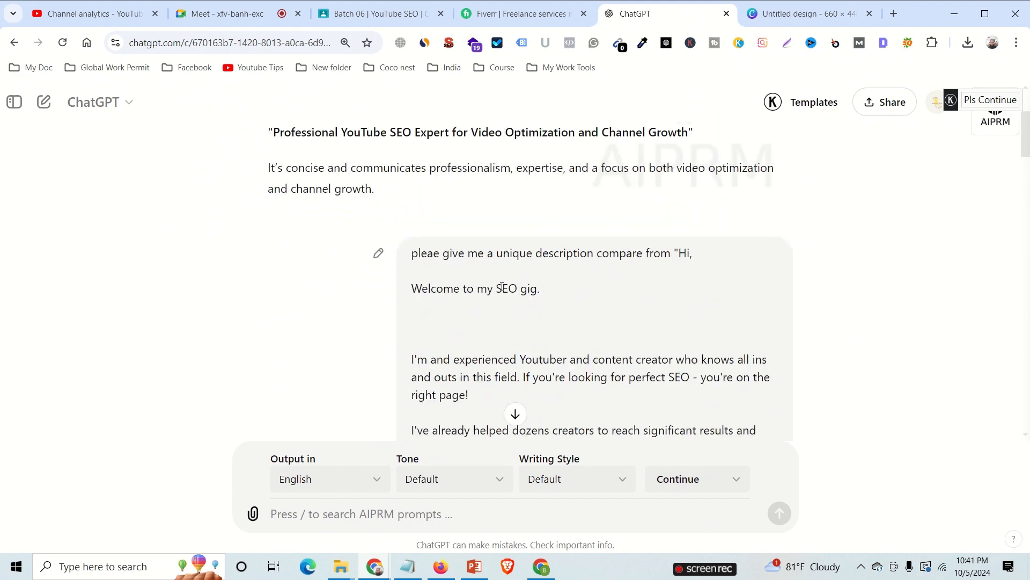
scroll(493, 275, "down", 2)
scroll(505, 278, "up", 2)
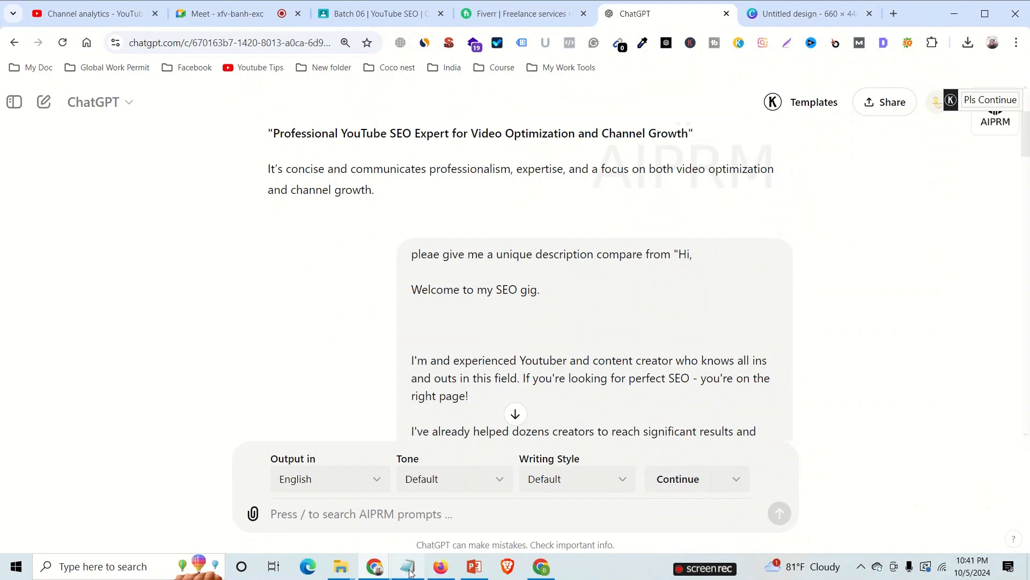
left_click(542, 566)
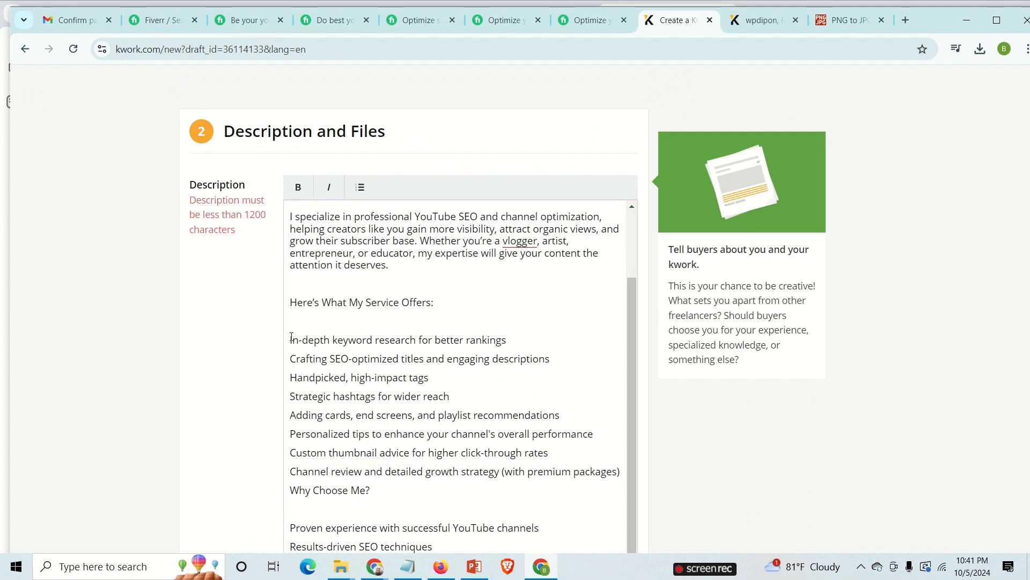
Step: Number the eight service lines as a list, remove the empty item, and add a trailing blank line
left_click_drag(294, 337, 635, 473)
left_click(360, 187)
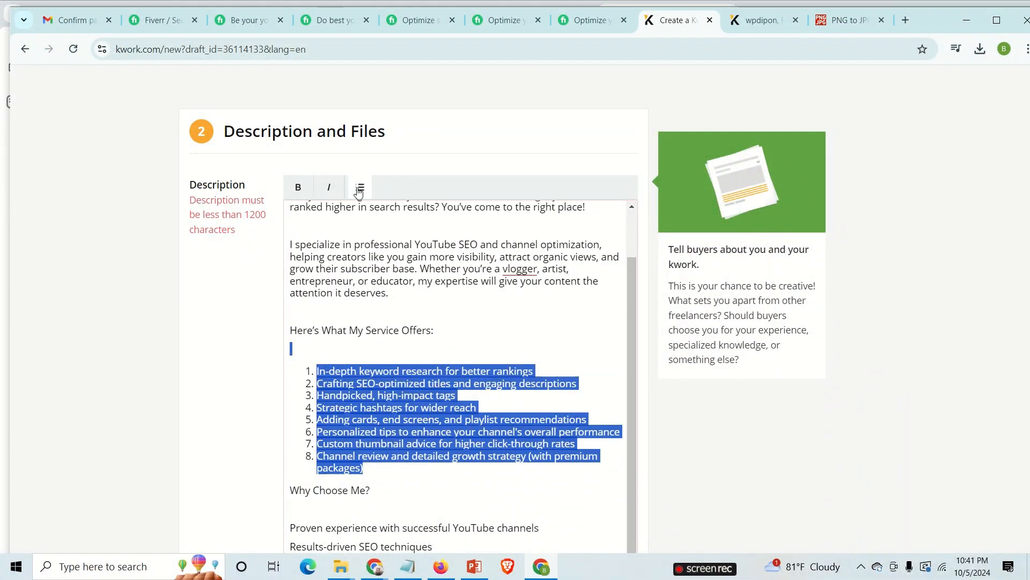
left_click(349, 353)
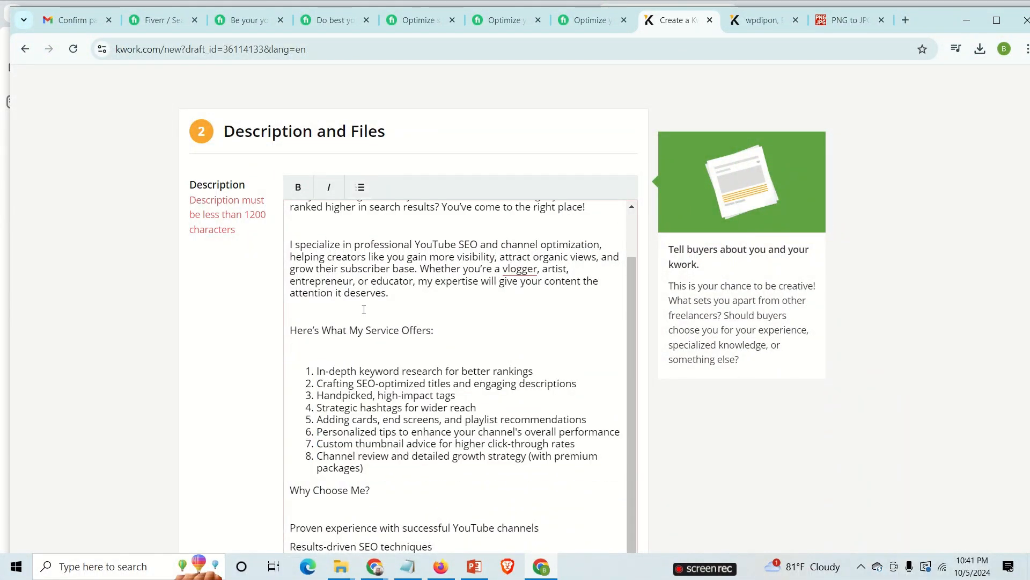
left_click_drag(389, 467, 316, 370)
left_click(360, 187)
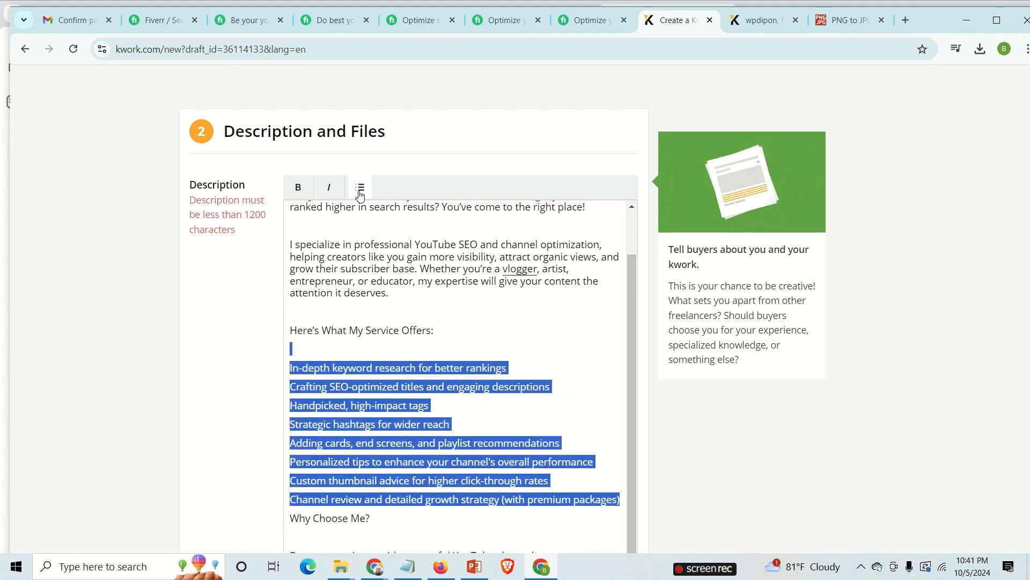
left_click(359, 188)
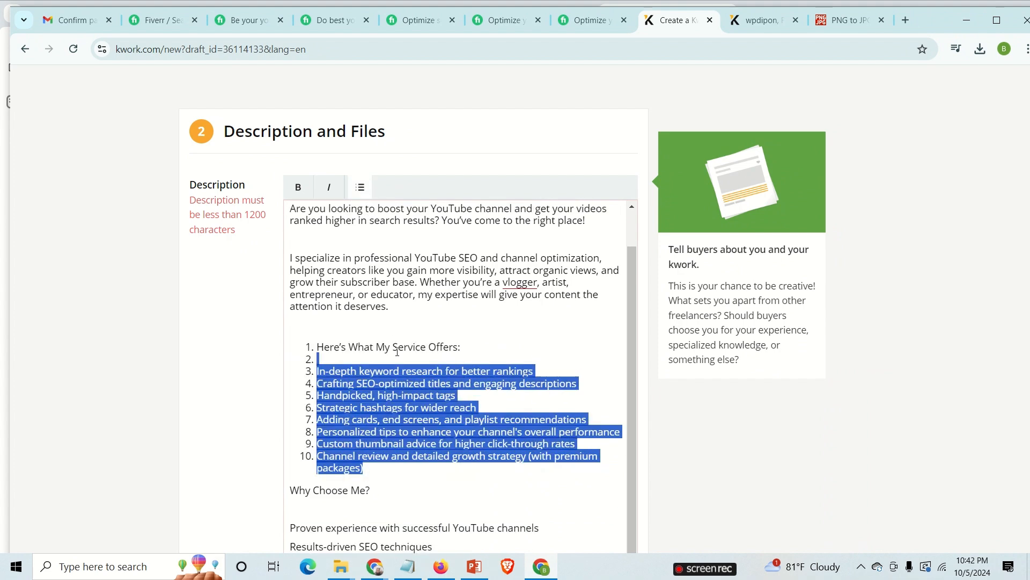
left_click(344, 359)
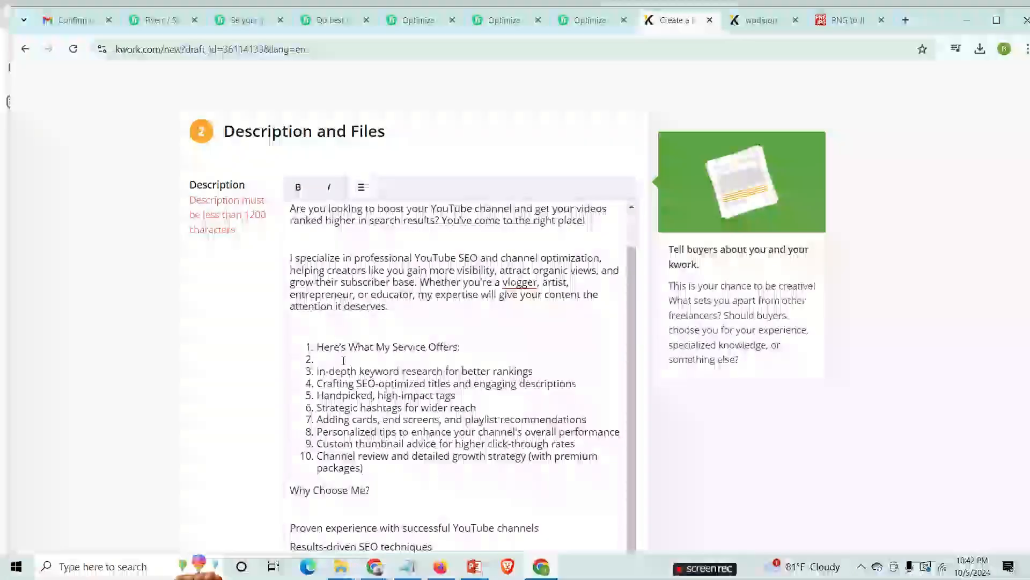
key("Delete")
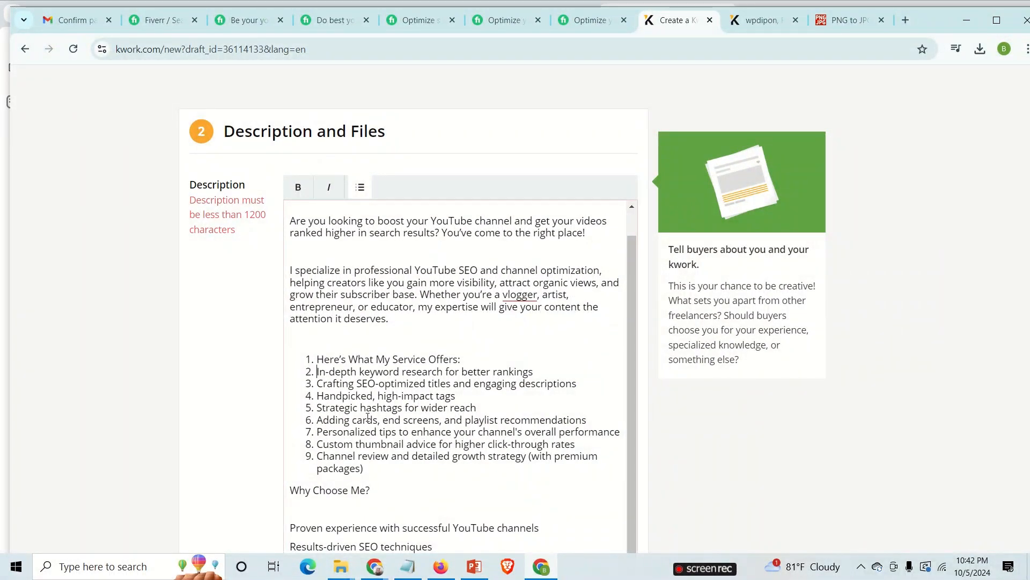
left_click(379, 469)
key("Return")
key("Return")
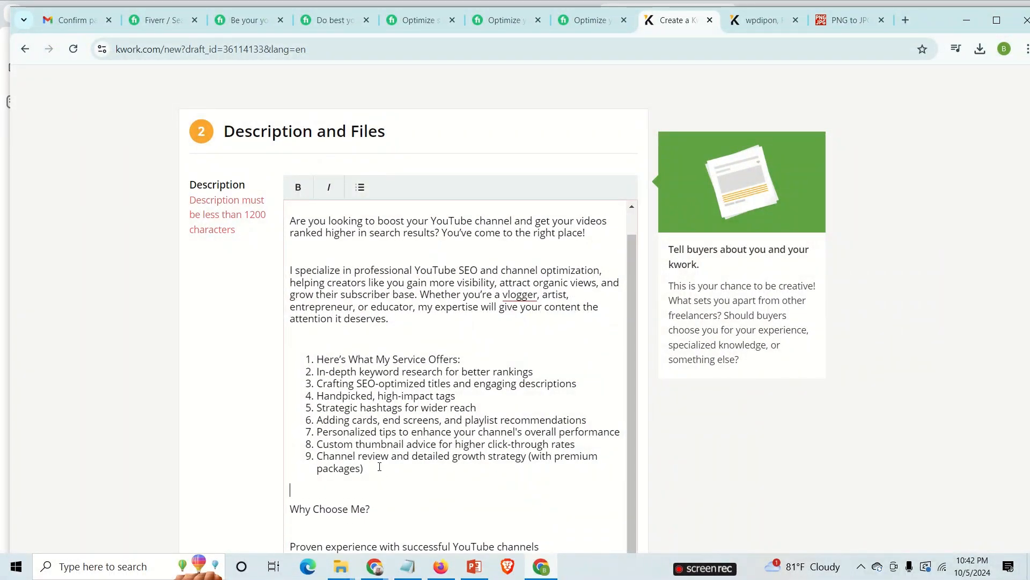
Step: Make the 'Why Choose Me?' heading bold italic
scroll(384, 465, "down", 1)
left_click_drag(370, 490, 292, 484)
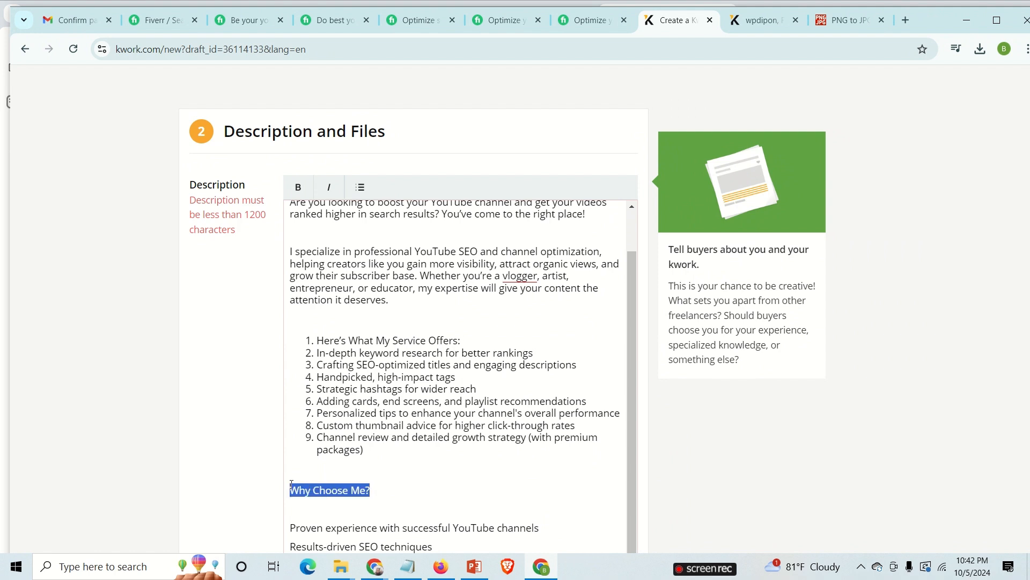
left_click(298, 186)
left_click(329, 187)
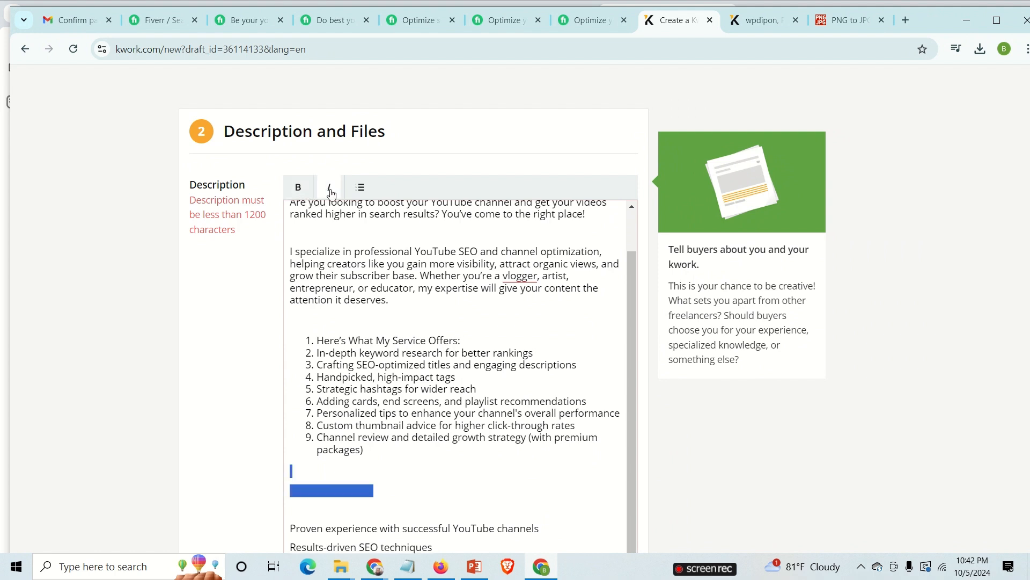
left_click(383, 472)
Step: Make the 'Hello and Welcome!' greeting bold
scroll(345, 333, "up", 2)
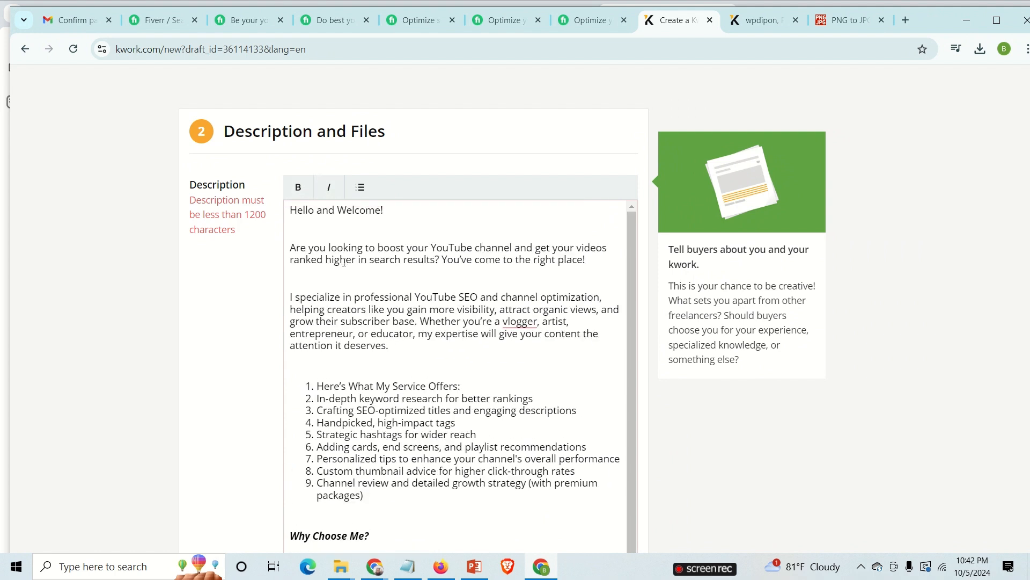
left_click_drag(381, 210, 290, 211)
key("ctrl+b")
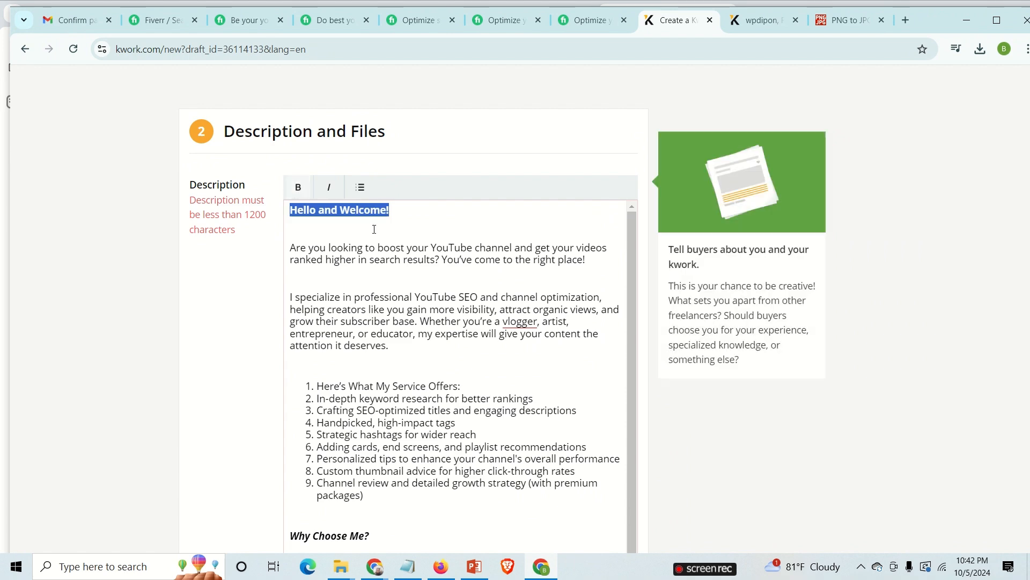
left_click(394, 238)
scroll(476, 467, "down", 5)
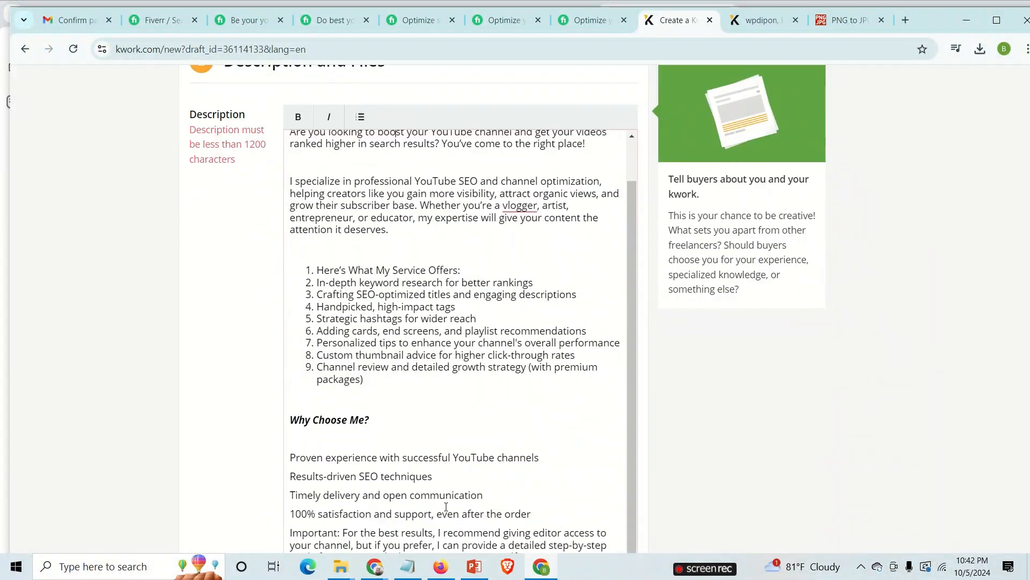
scroll(476, 466, "down", 3)
scroll(510, 468, "up", 5)
scroll(583, 470, "down", 3)
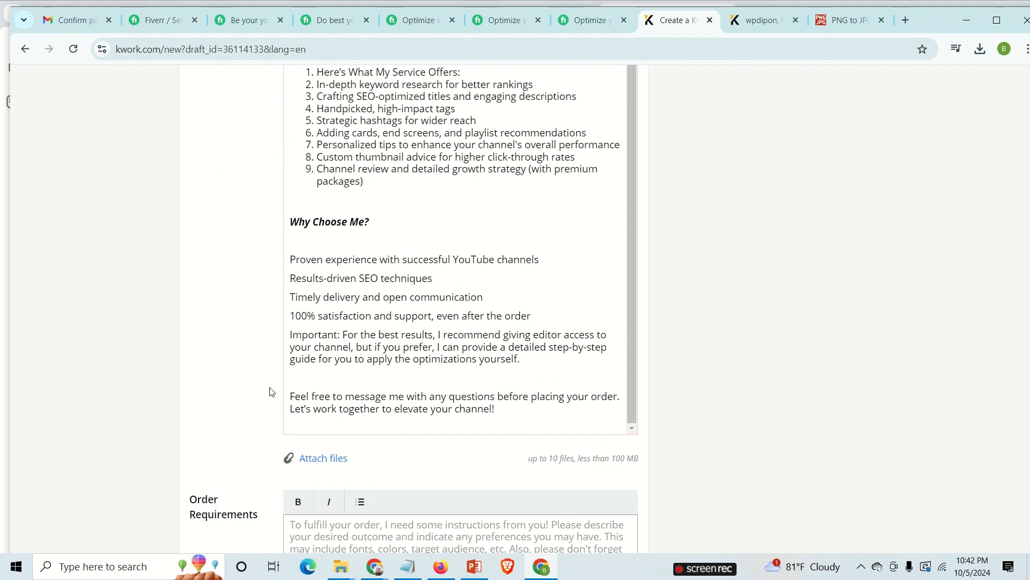
scroll(270, 391, "up", 8)
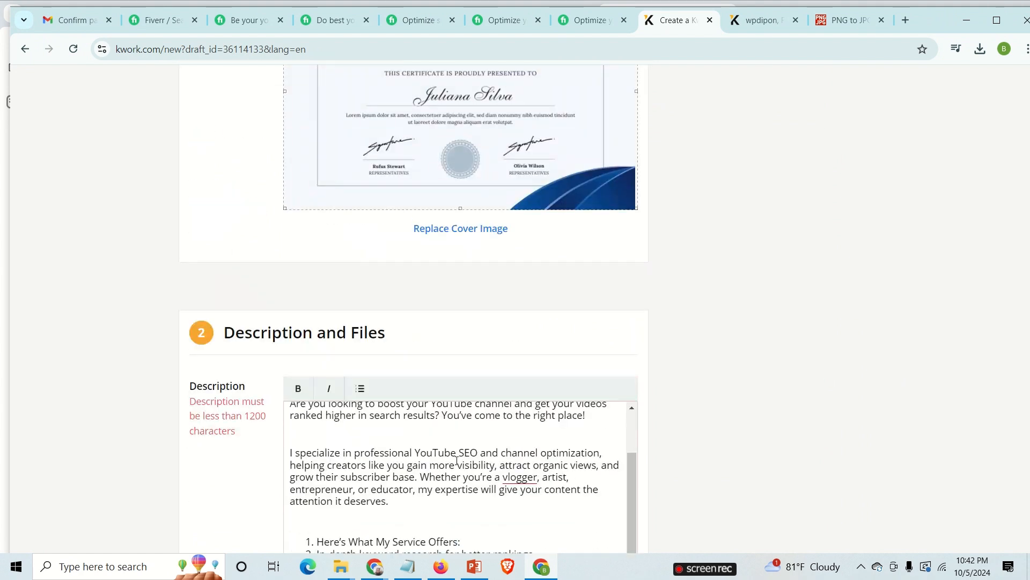
Step: Delete the closing invitation paragraph from the description
scroll(679, 470, "down", 8)
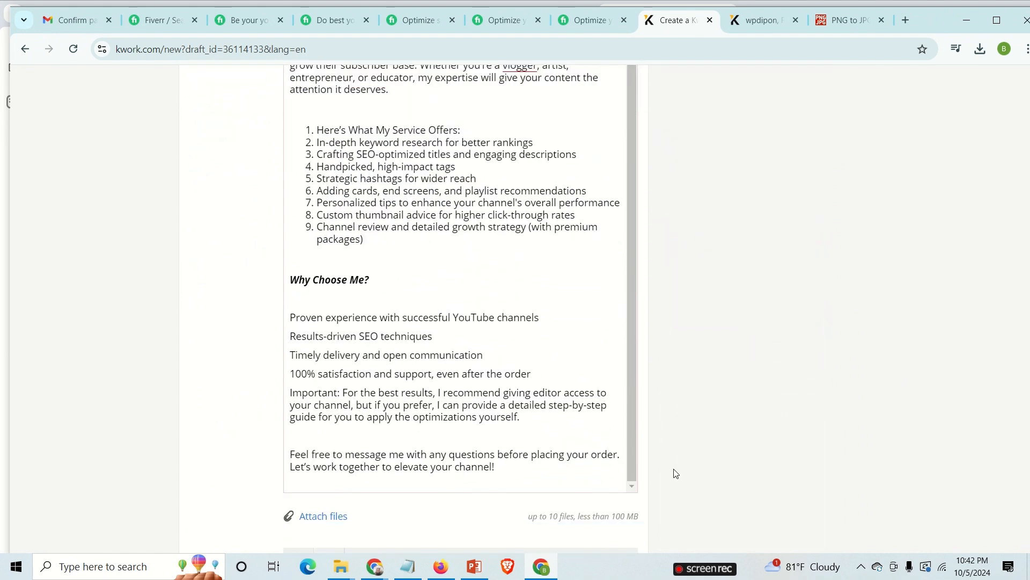
scroll(676, 473, "down", 1)
left_click_drag(496, 409, 284, 403)
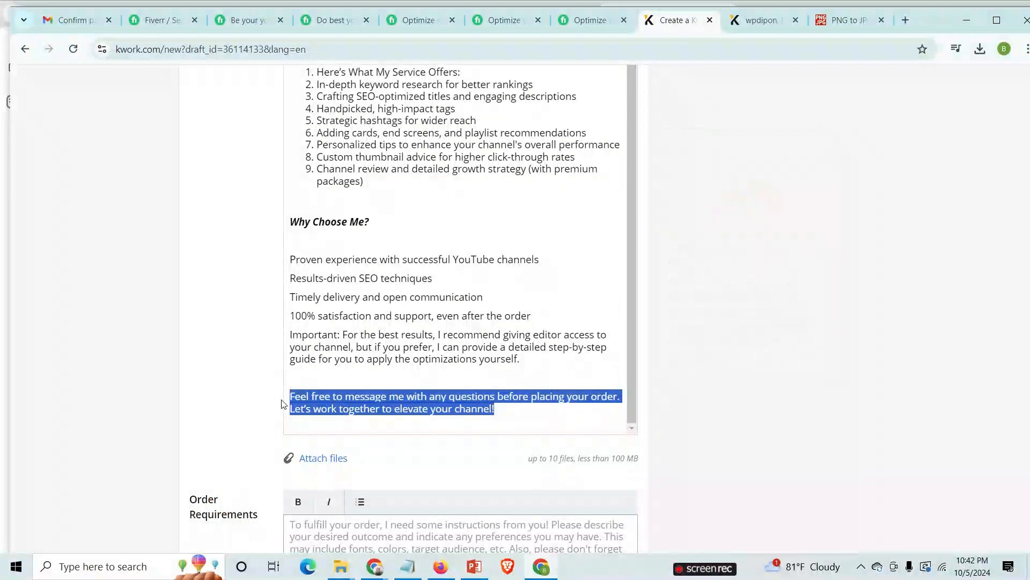
key("BackSpace")
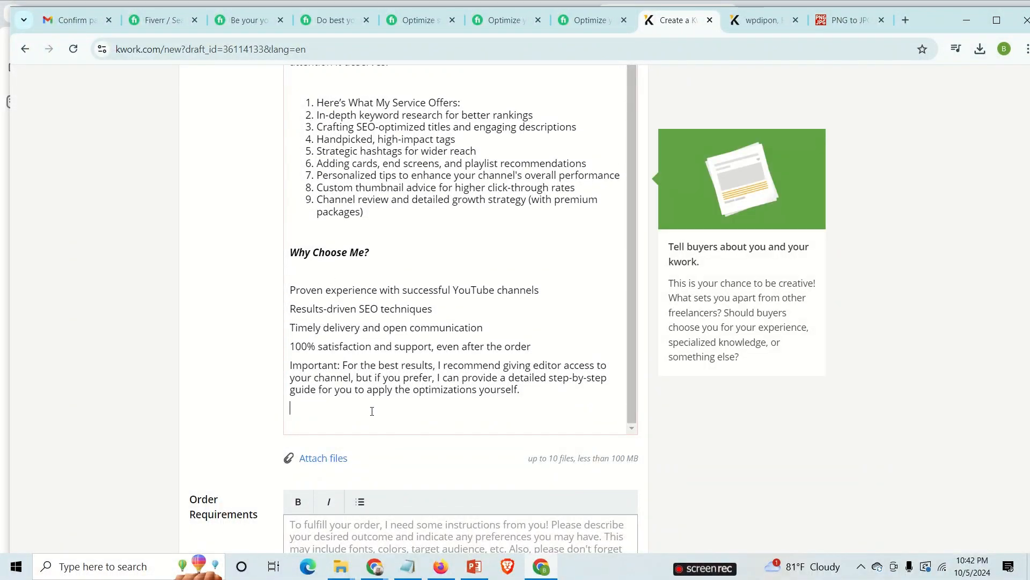
Step: Delete the 'Why Choose Me?' section, leaving 876 characters, then view Fiverr's youtube seo results
scroll(475, 413, "up", 10)
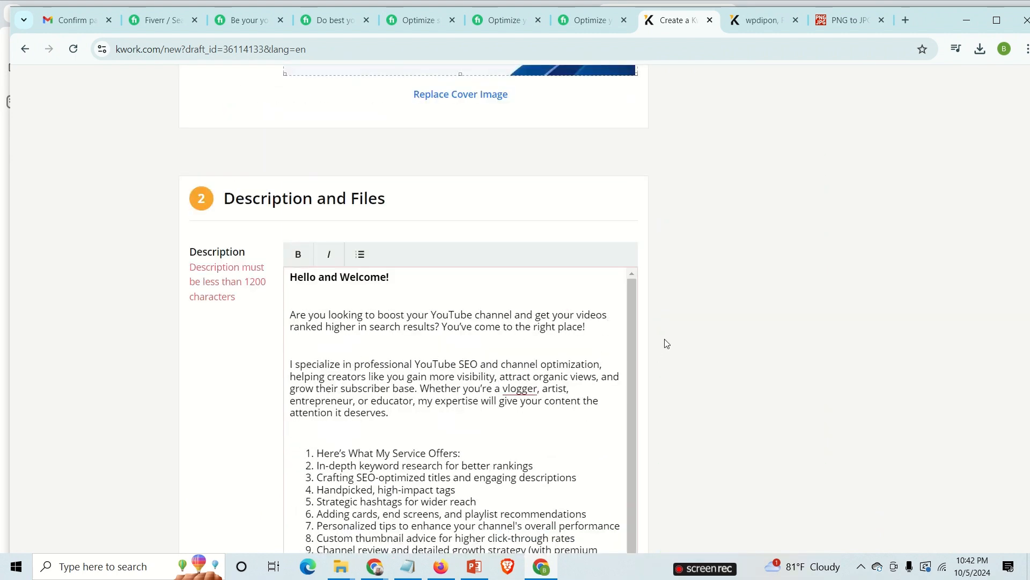
scroll(367, 351, "down", 1)
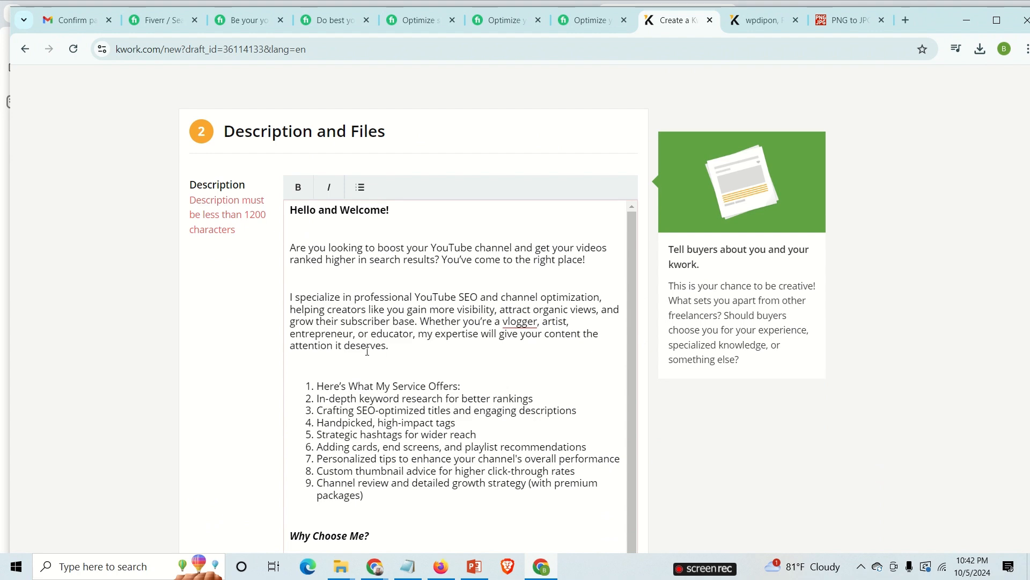
scroll(437, 343, "down", 1)
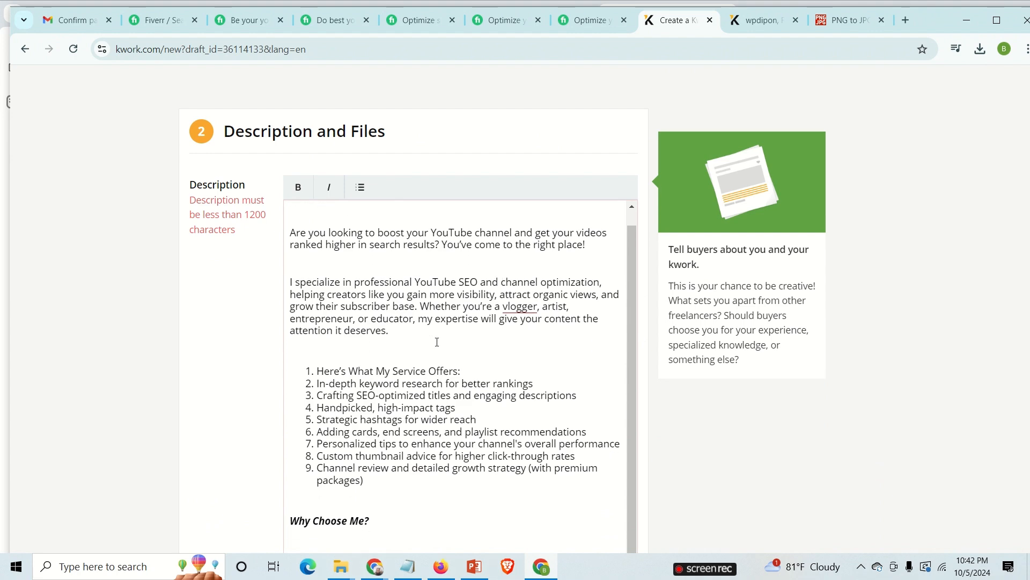
left_click(374, 345)
scroll(434, 351, "down", 4)
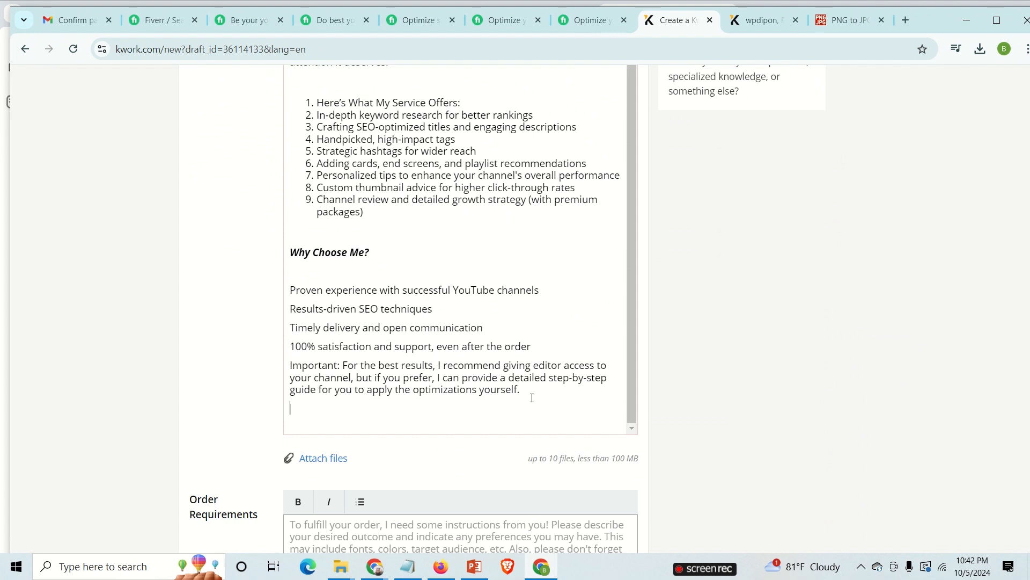
left_click_drag(532, 398, 287, 247)
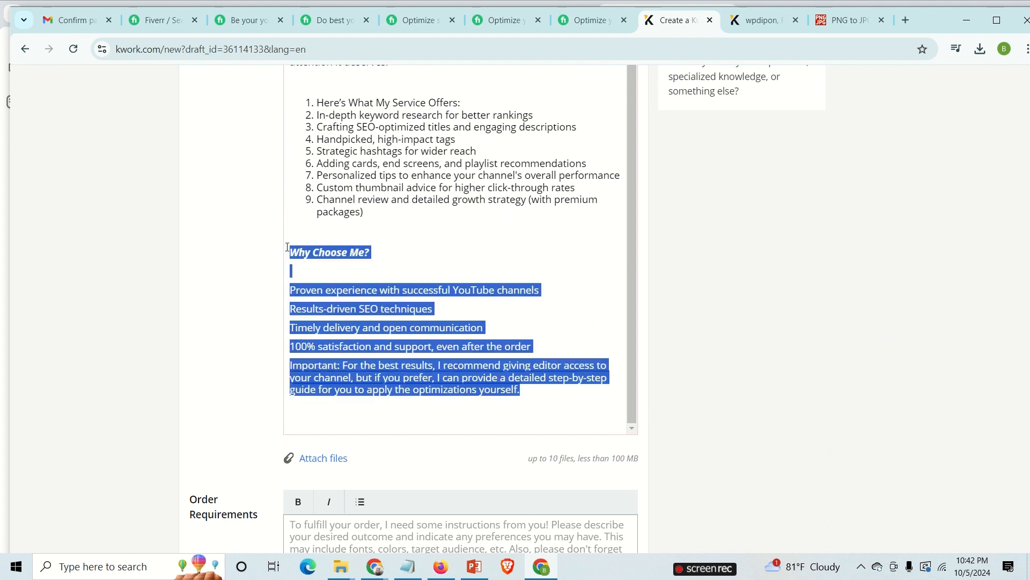
key("BackSpace")
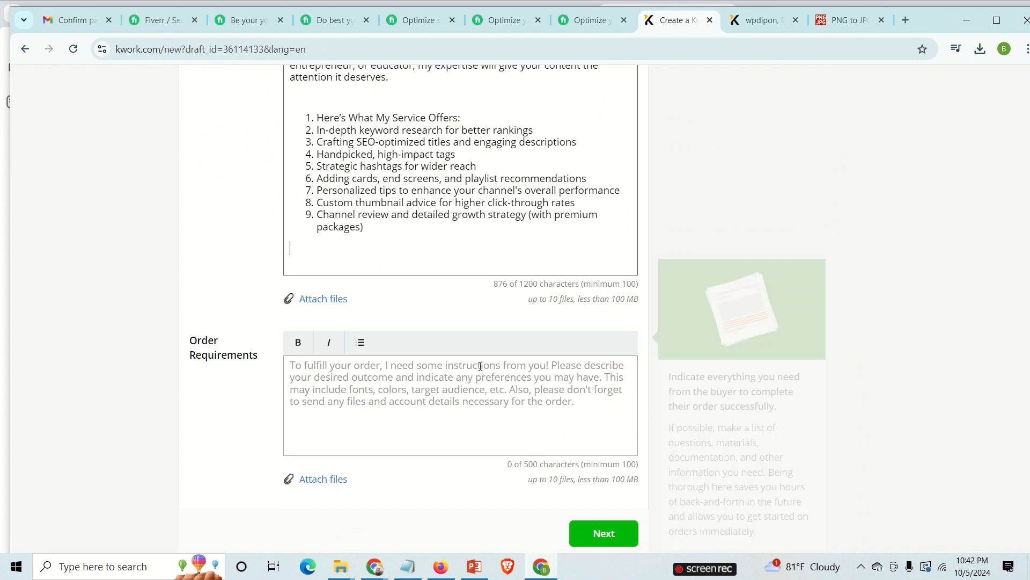
left_click(347, 367)
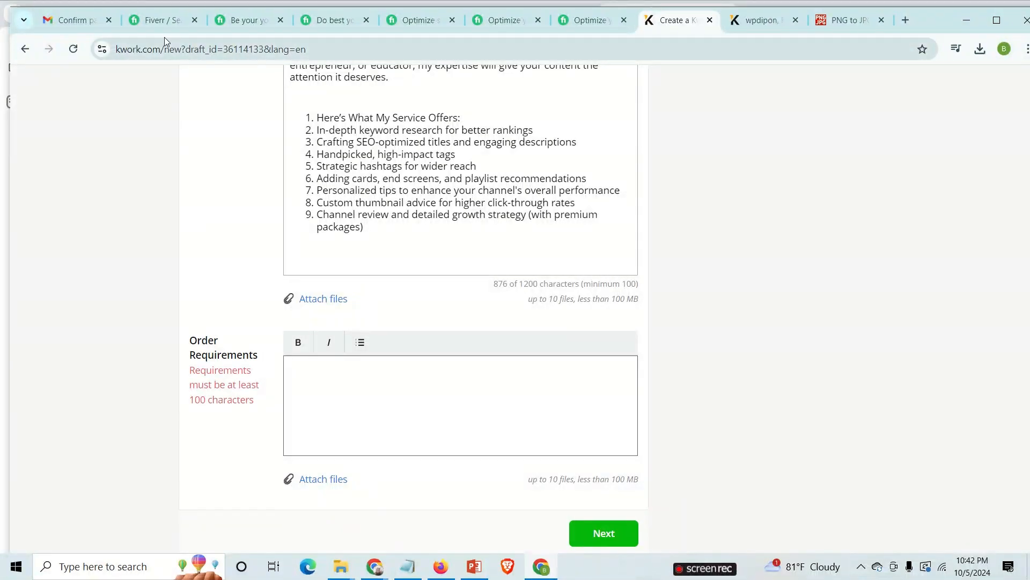
left_click(160, 22)
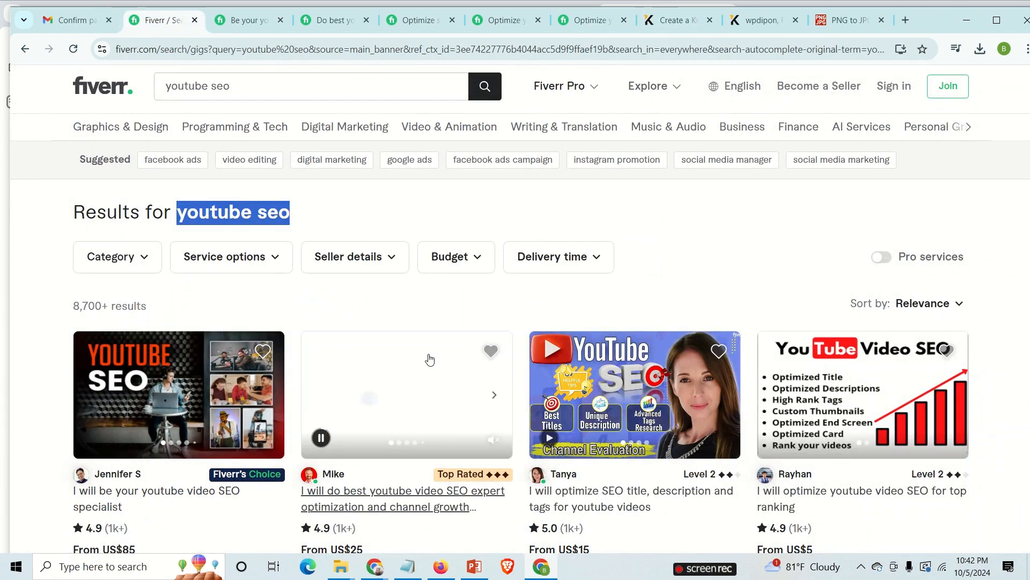
Step: Browse a competitor's Fiverr YouTube SEO gig, its packages, FAQ and reviews, then return to Kwork
scroll(350, 332, "down", 4)
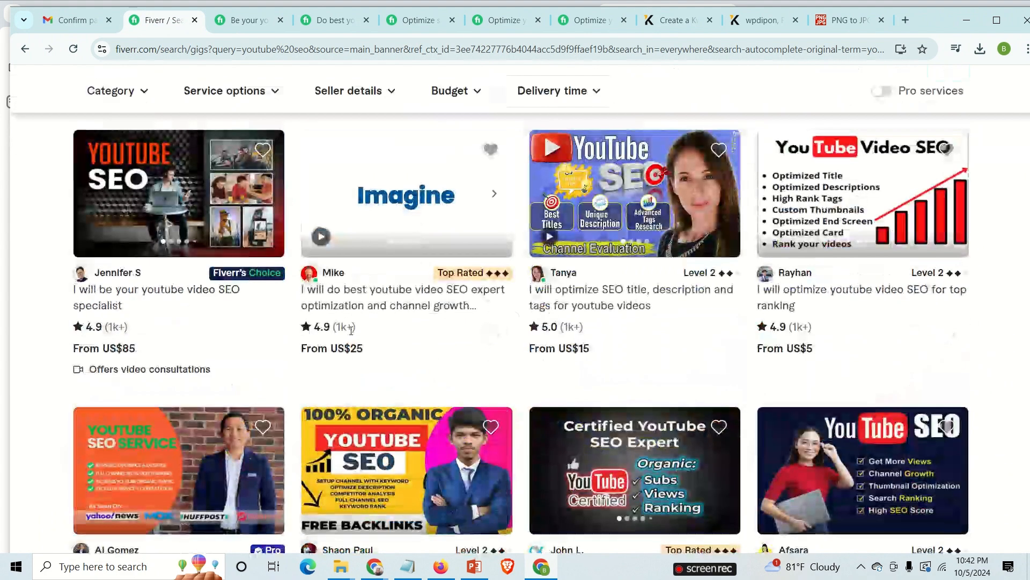
scroll(352, 330, "up", 4)
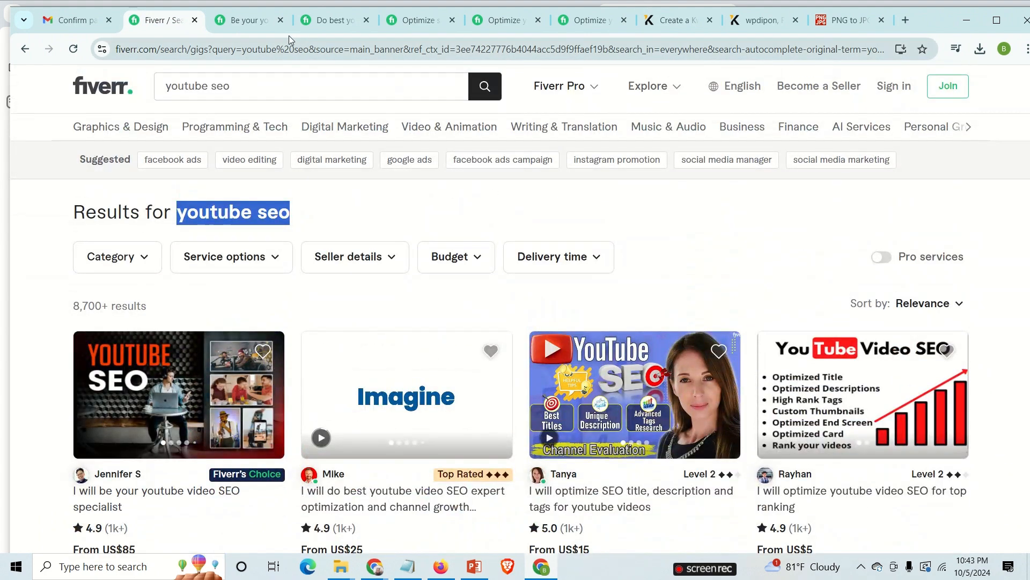
left_click(244, 20)
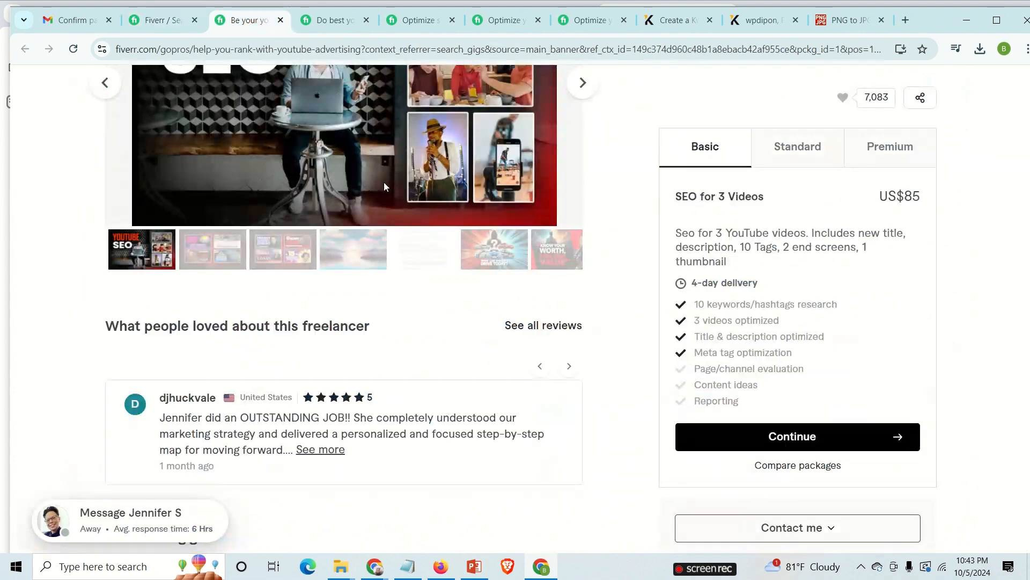
scroll(511, 373, "down", 2)
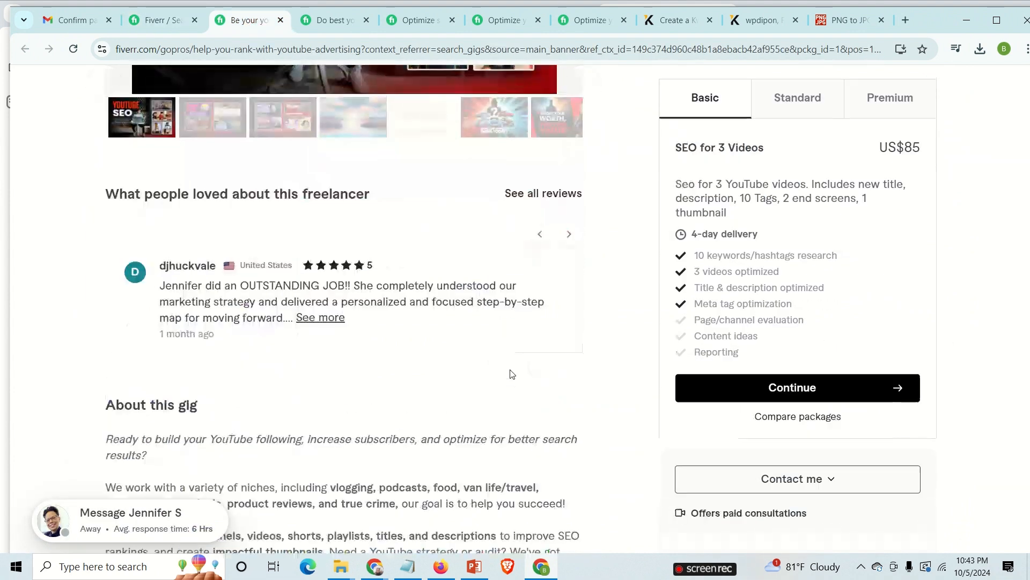
scroll(513, 370, "down", 4)
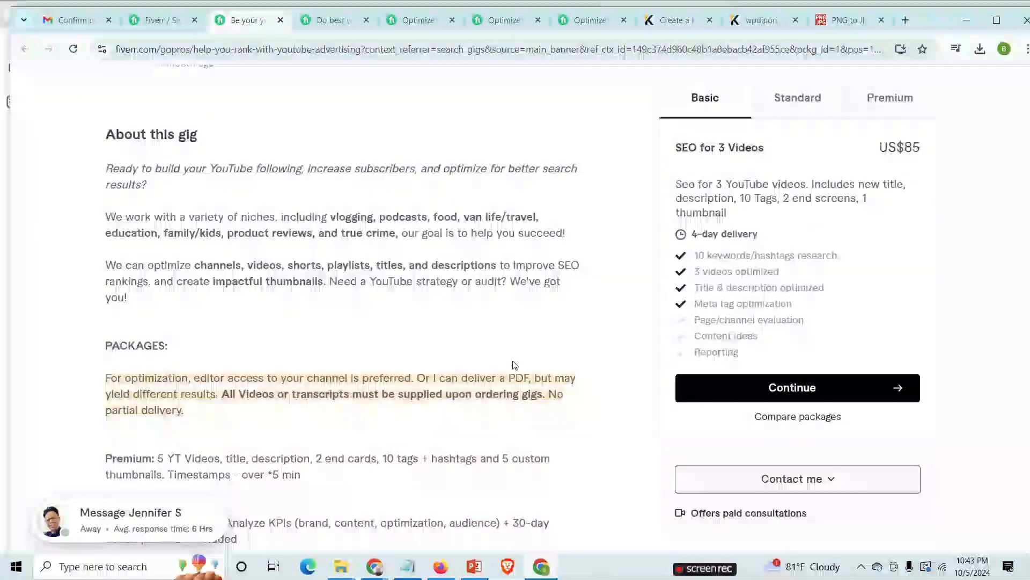
scroll(513, 365, "down", 1)
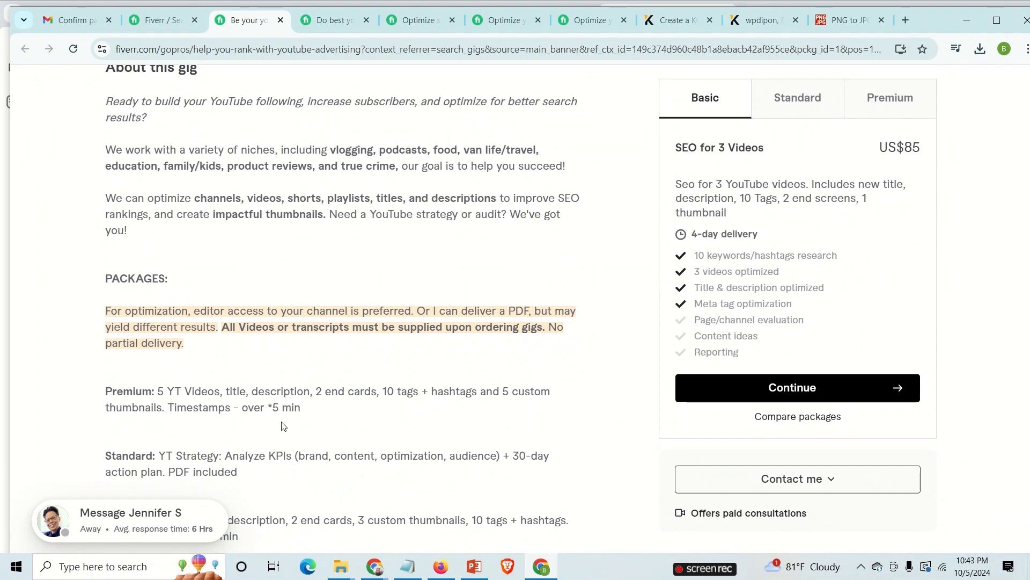
scroll(348, 421, "down", 5)
scroll(247, 391, "down", 2)
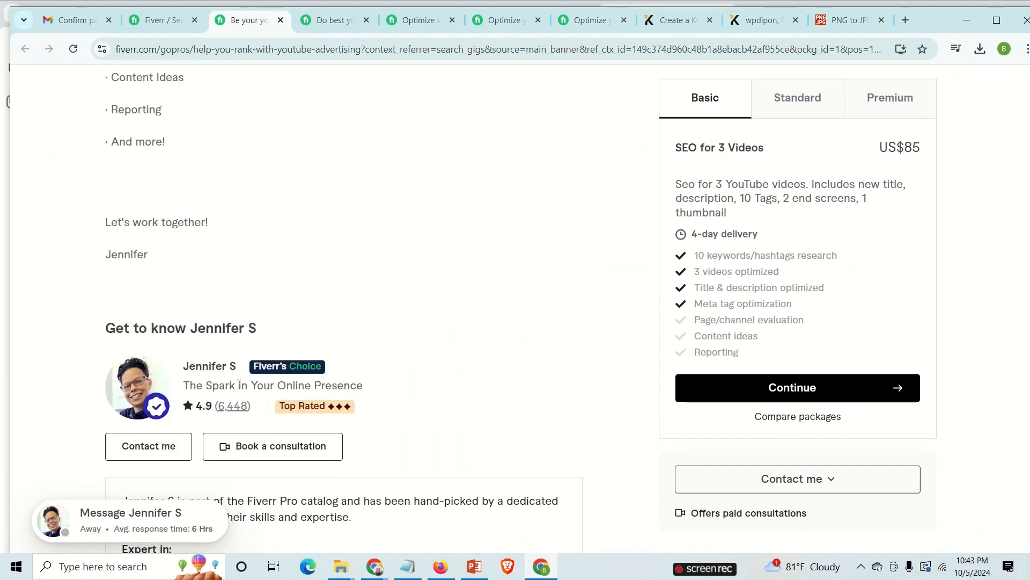
scroll(386, 407, "down", 3)
scroll(452, 397, "down", 3)
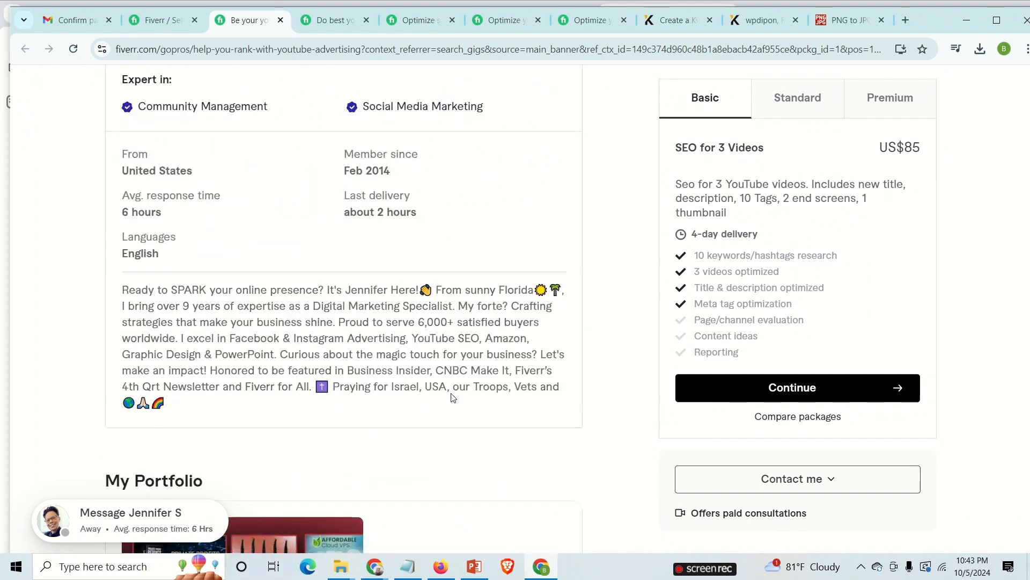
scroll(452, 397, "down", 5)
scroll(365, 389, "down", 5)
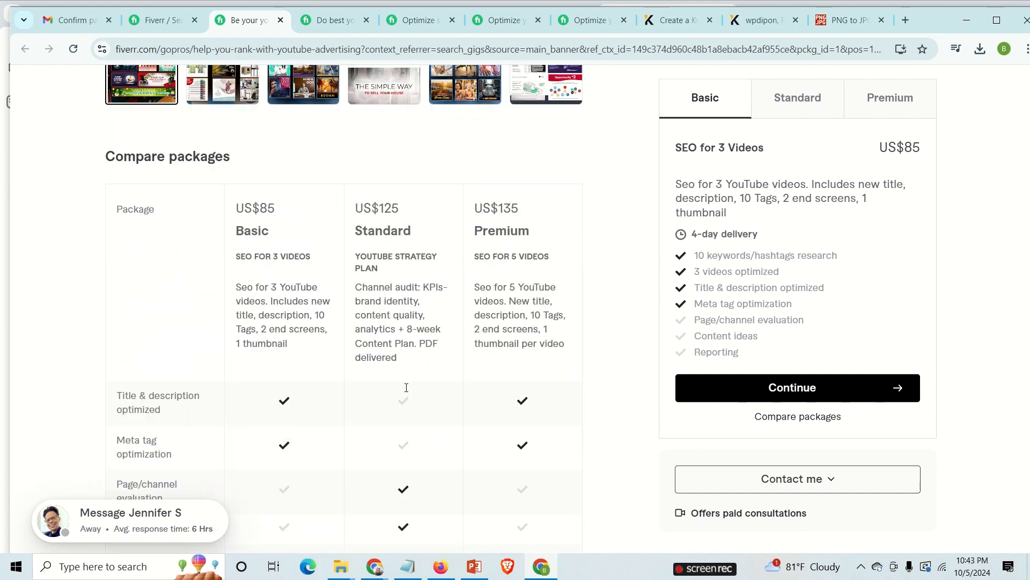
scroll(406, 388, "down", 7)
scroll(402, 375, "up", 5)
scroll(398, 299, "down", 2)
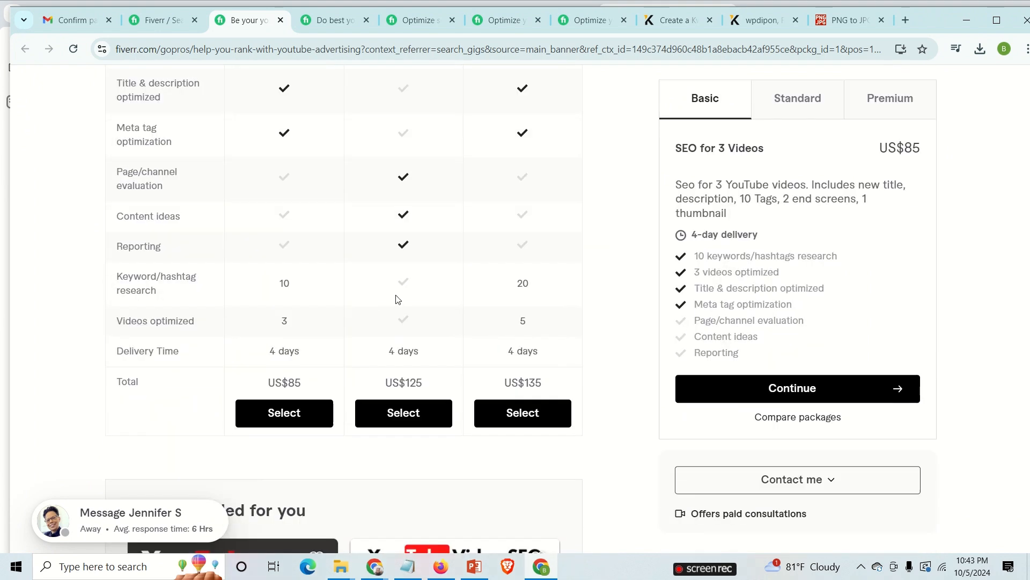
scroll(398, 299, "down", 12)
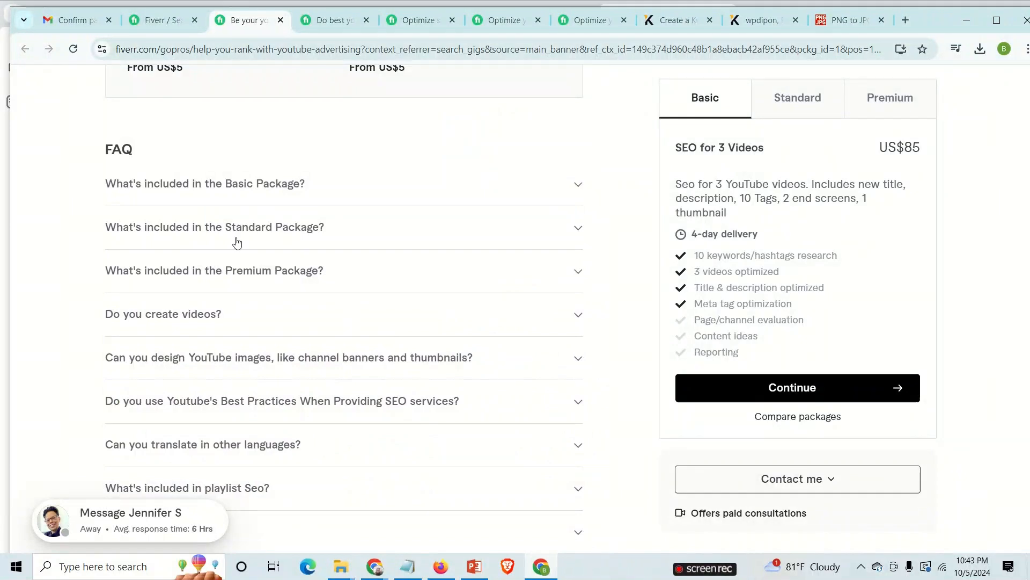
scroll(237, 242, "down", 10)
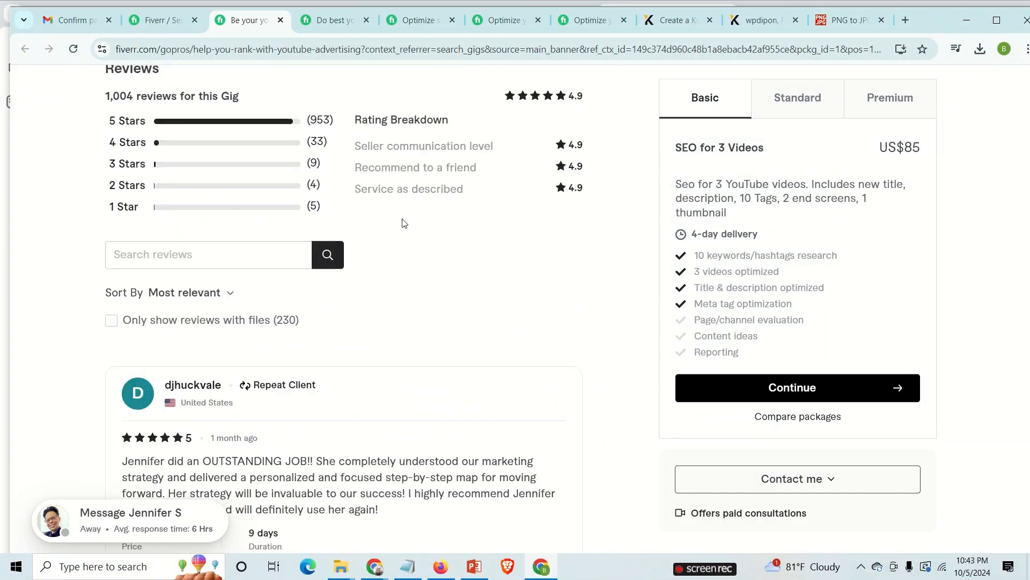
scroll(448, 224, "down", 3)
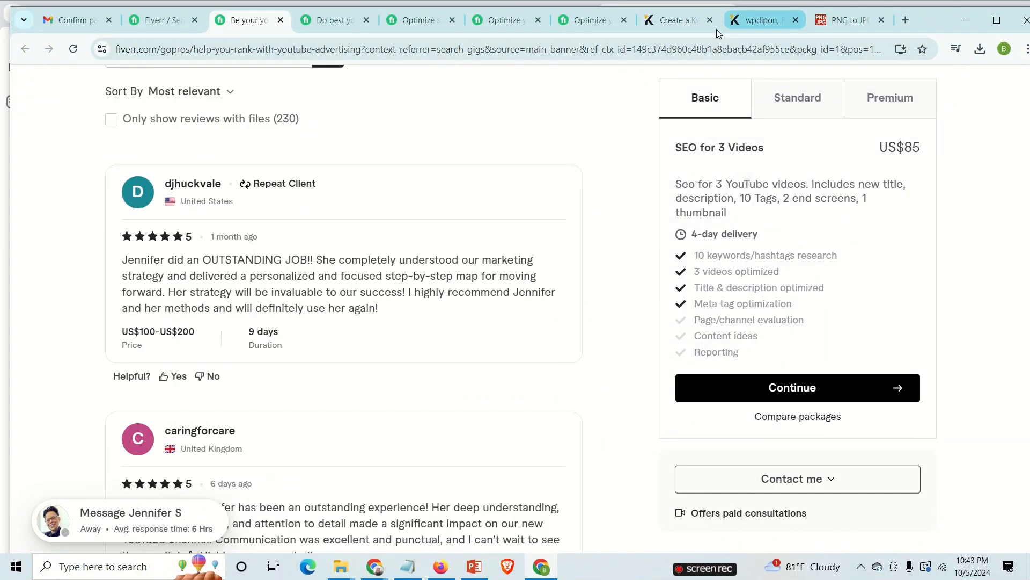
left_click(682, 23)
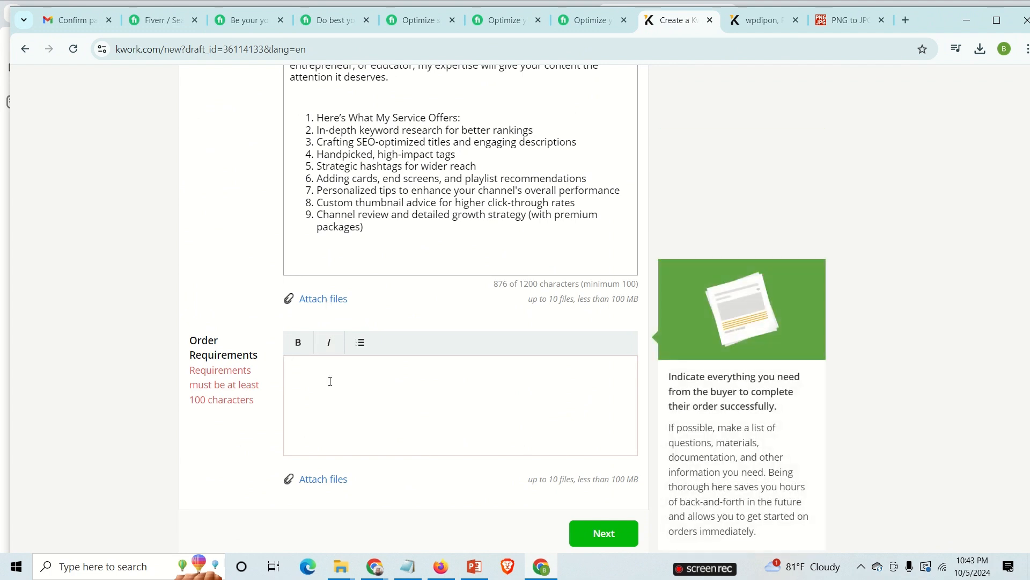
Step: Write the Order Requirements note requesting YouTube channel manager access, or only a video link for promotion
type("Plea")
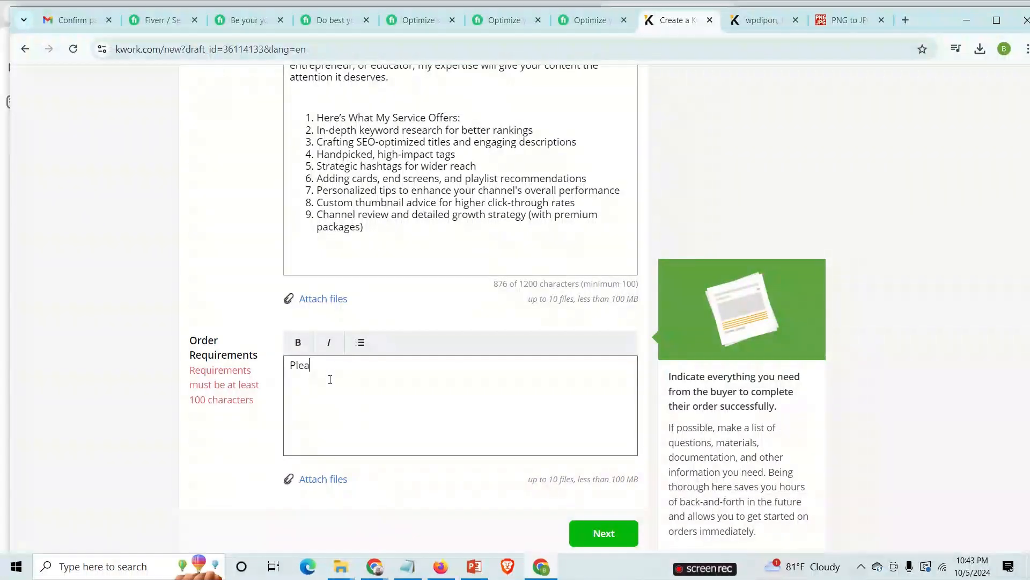
key("BackSpace")
key("BackSpace")
key("BackSpace")
key("BackSpace")
type("If y")
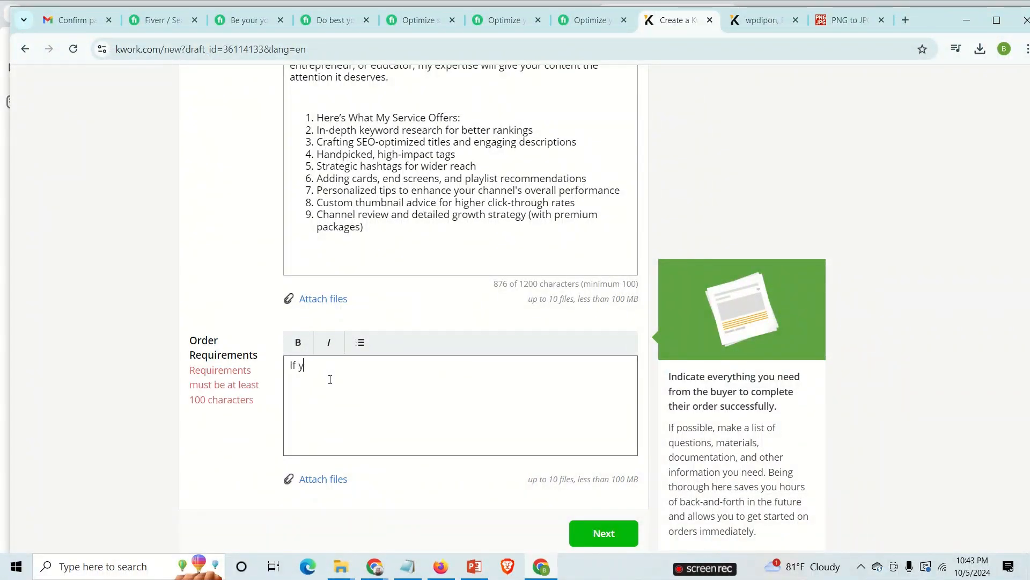
type("ou want to ")
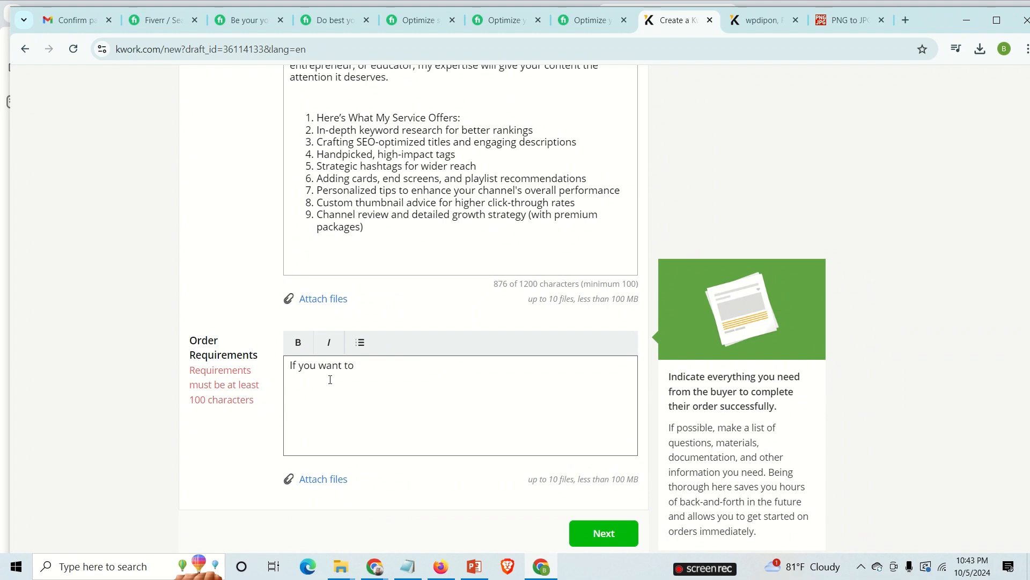
type("work with me then y")
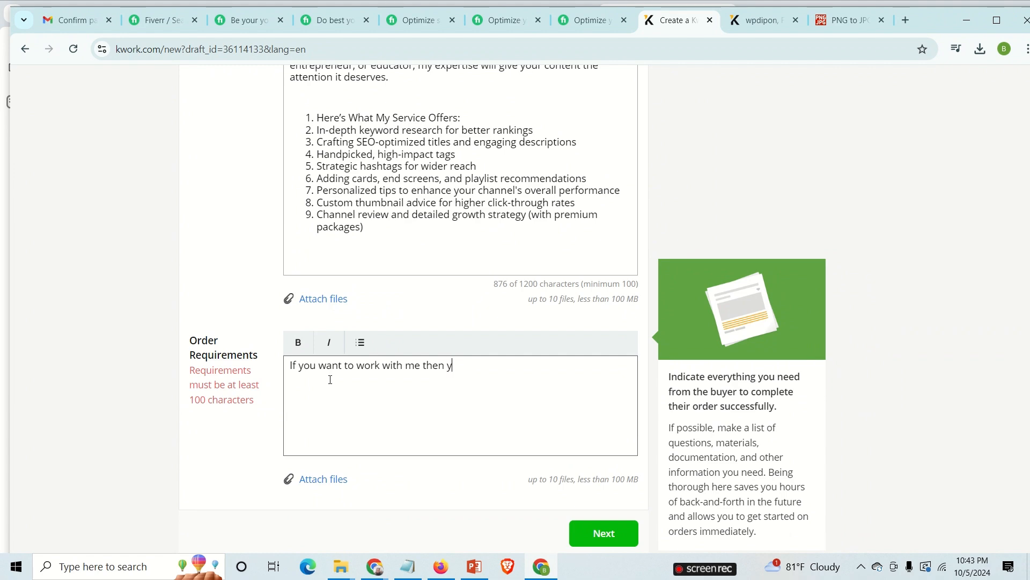
type("ou need to give")
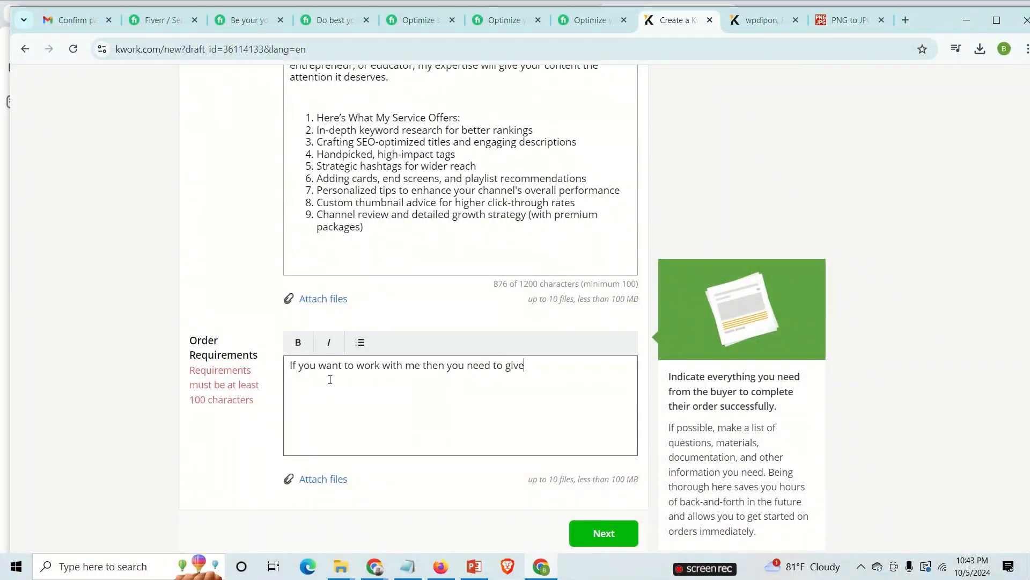
type(" me ")
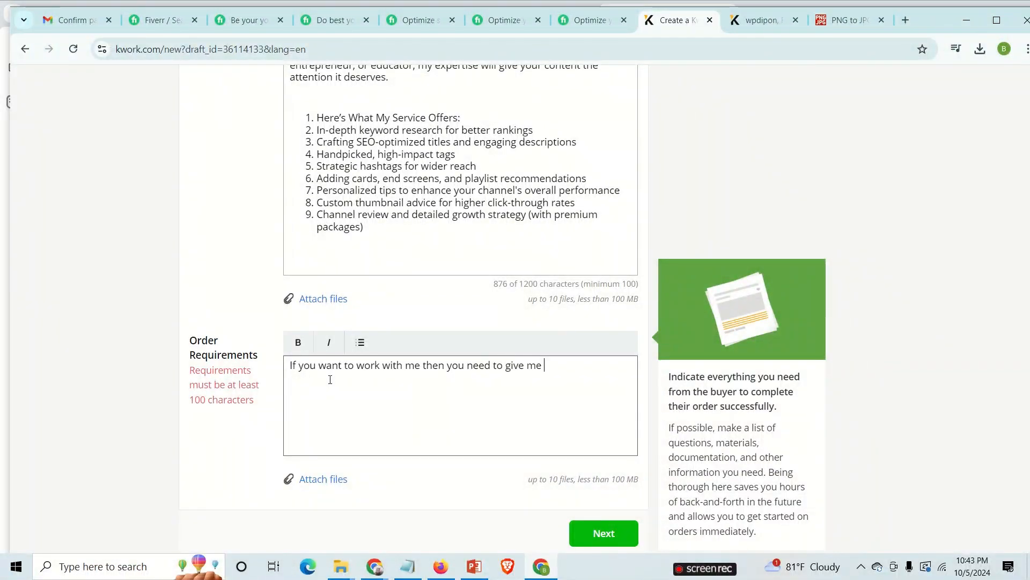
type("yout You")
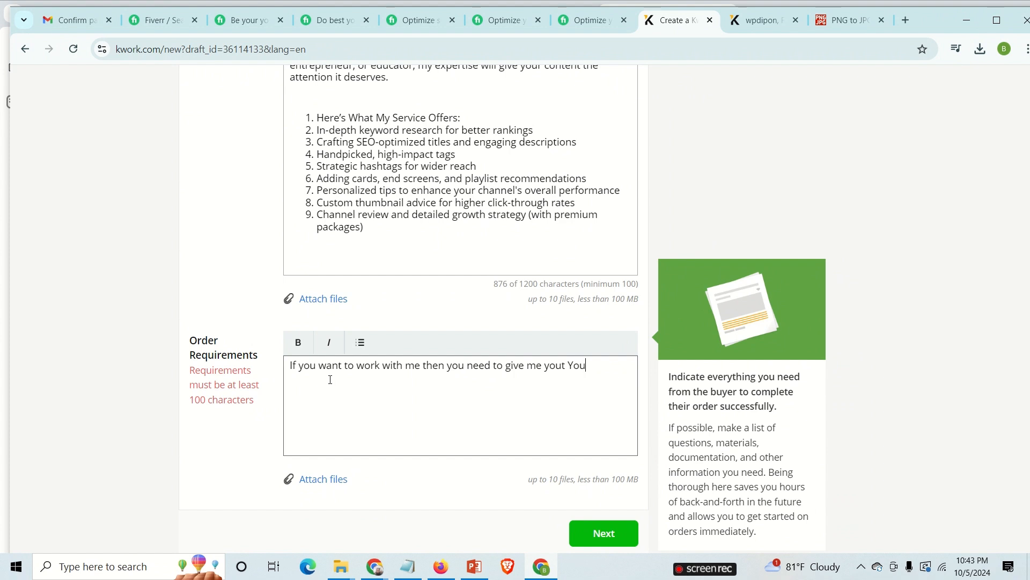
type("Tube channel manager access")
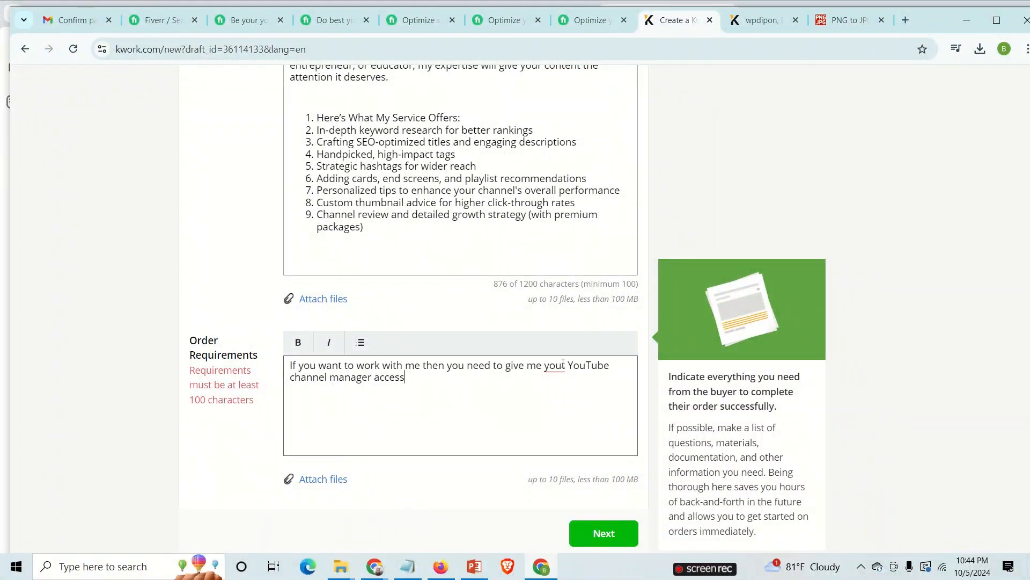
key("BackSpace")
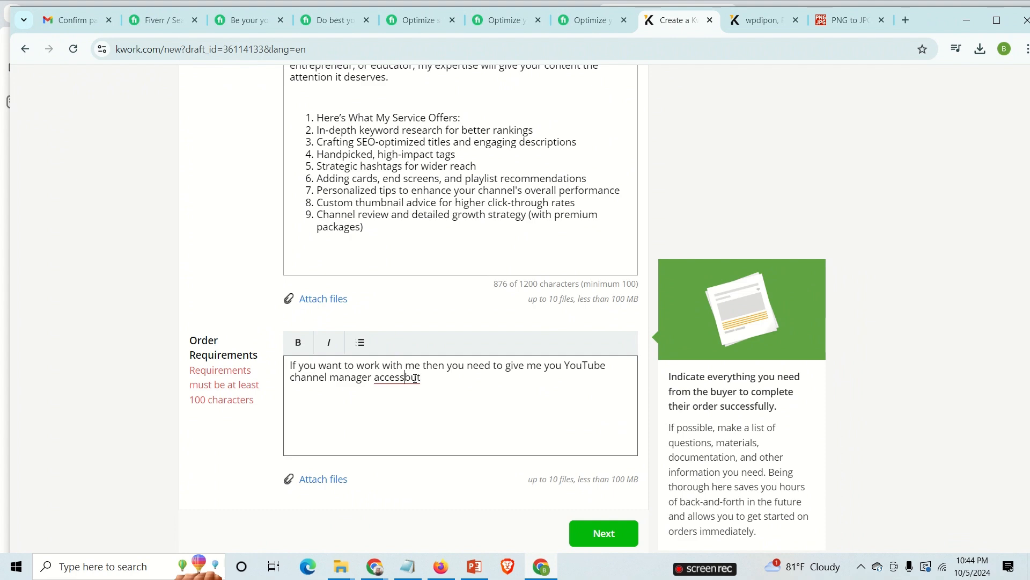
type("you")
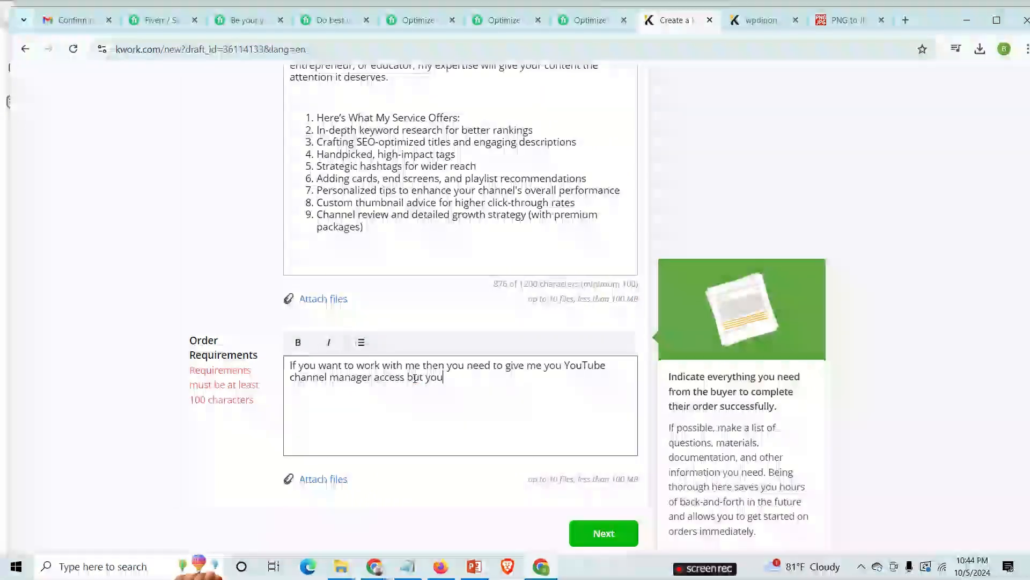
type(" don'")
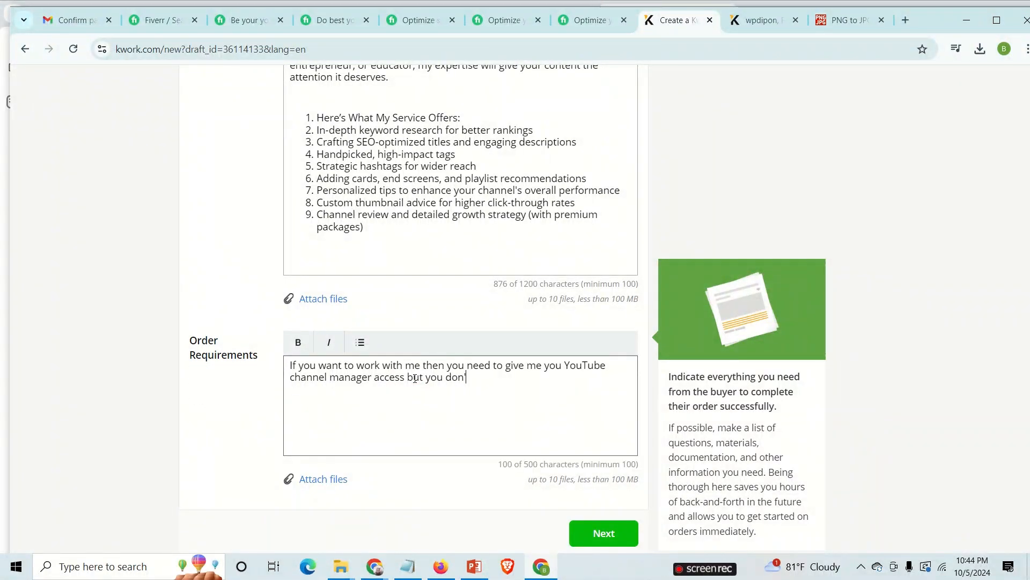
type("t need to")
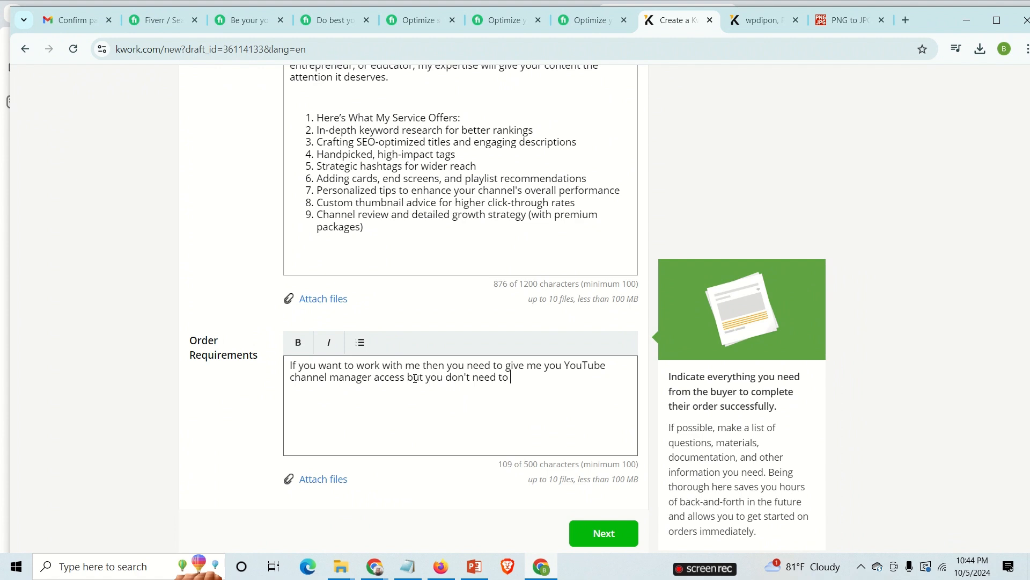
type(" give me the access if you g")
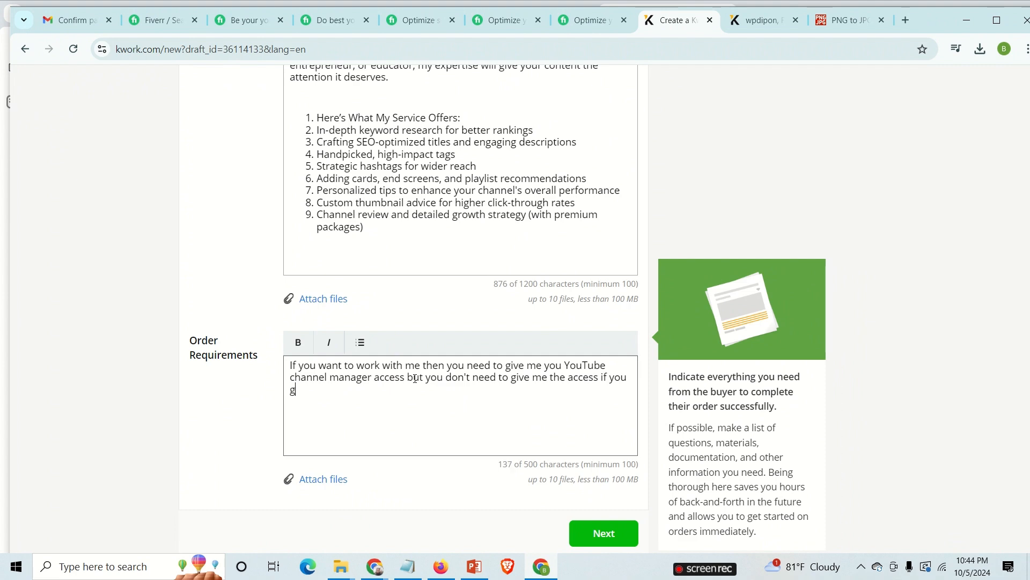
type("o fo")
type("r ")
type("video ")
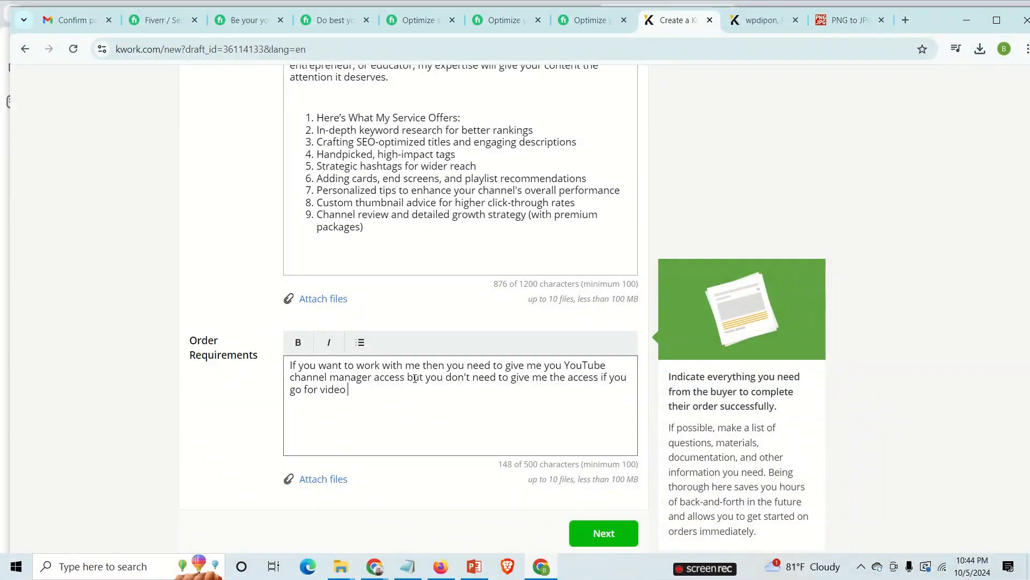
type("promotio")
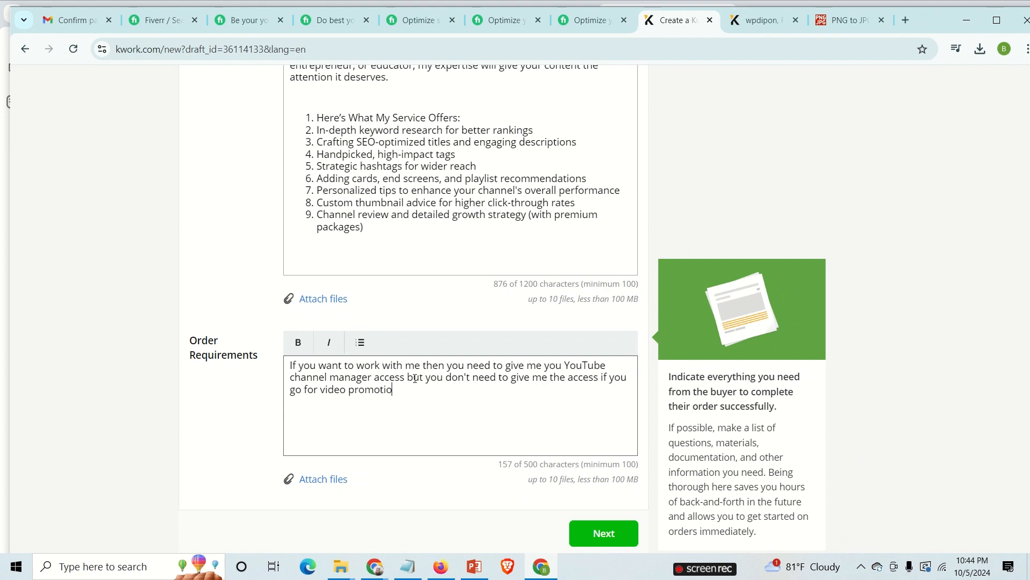
type("n then I want only your")
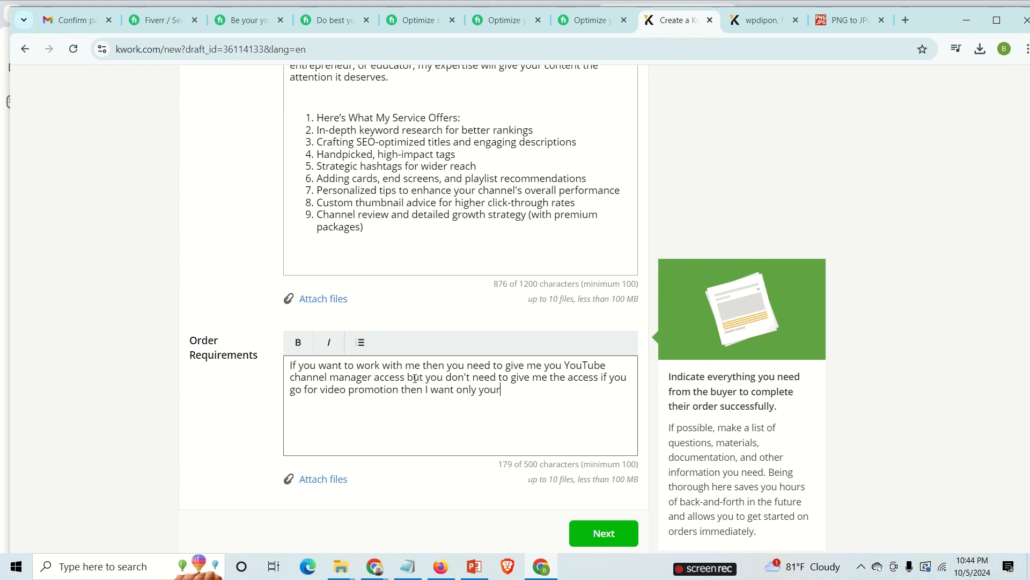
type(" channel video link.")
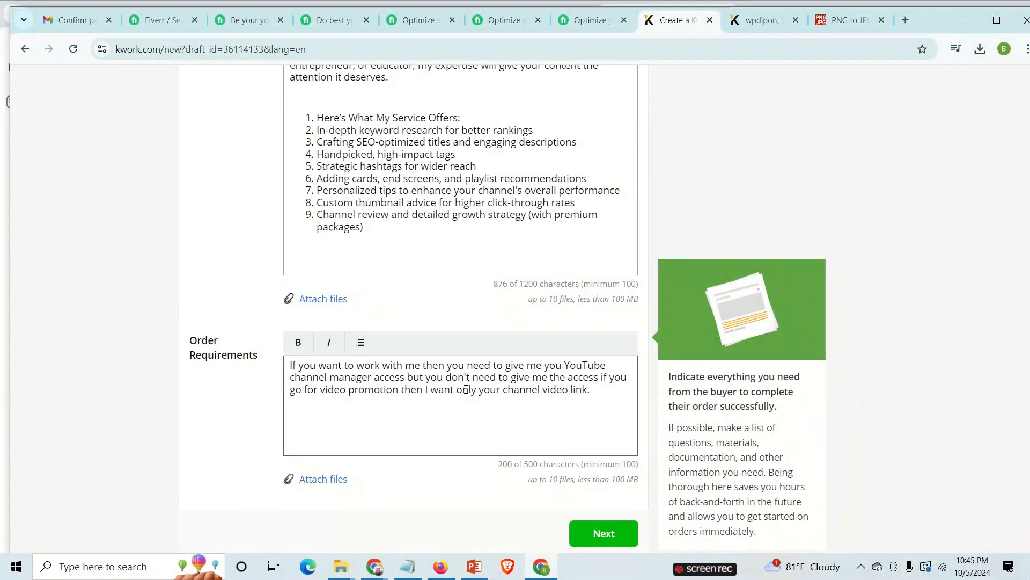
Step: Finish Order Requirements at 200 characters, move to Prices and Services, and bring up Fiverr's youtube seo results
scroll(331, 376, "down", 5)
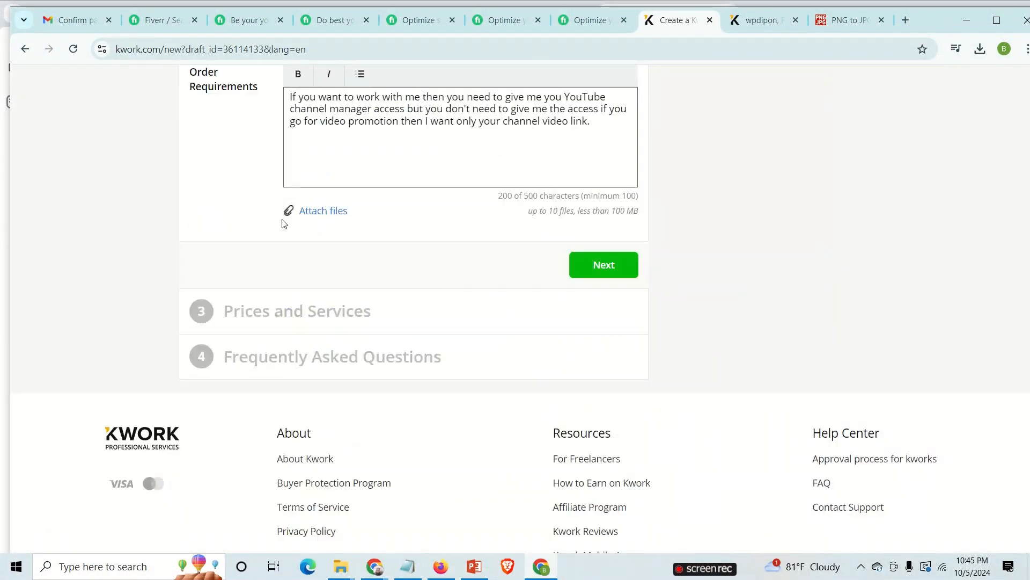
left_click(592, 279)
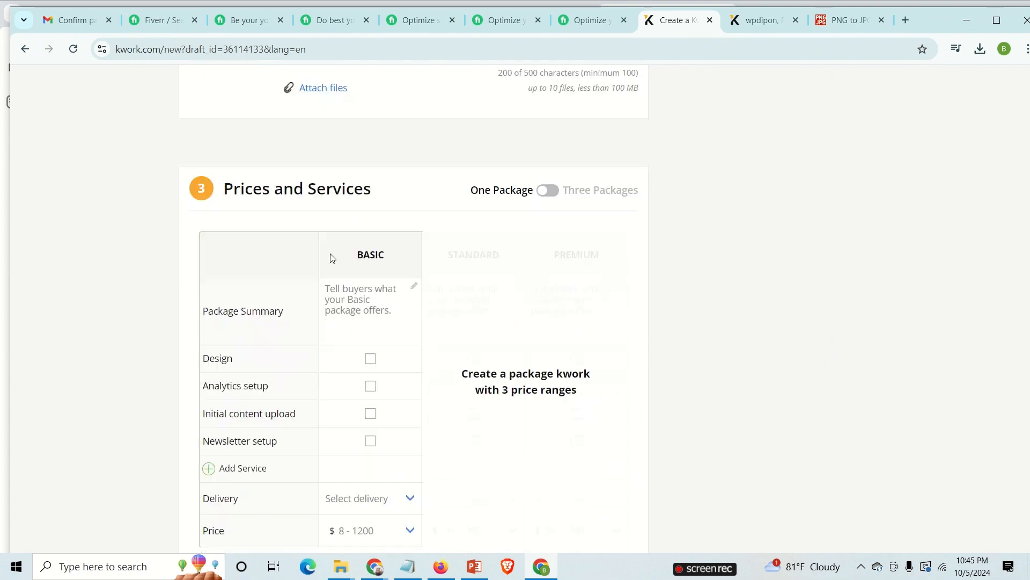
scroll(285, 347, "down", 2)
scroll(285, 343, "up", 1)
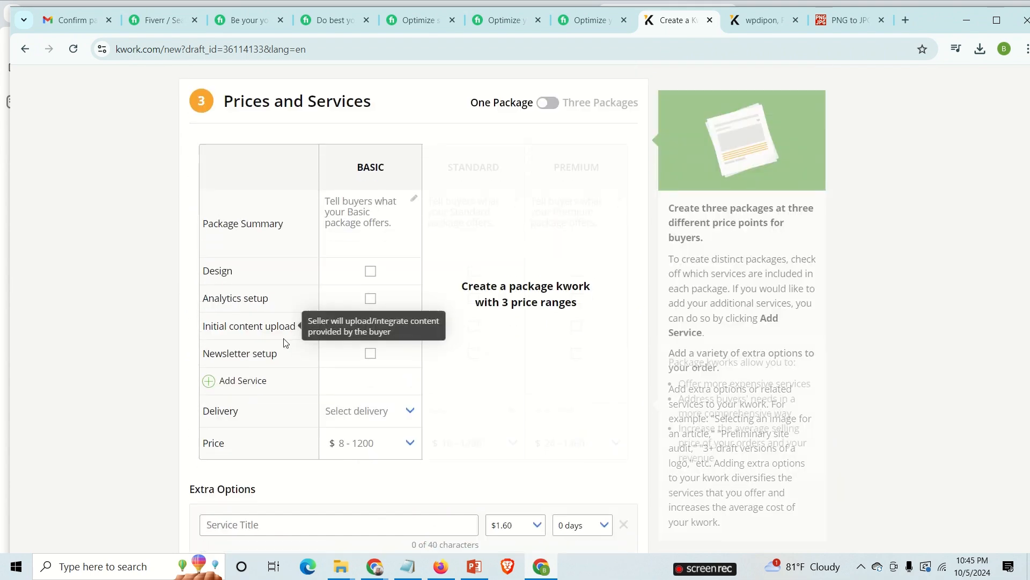
scroll(290, 322, "down", 2)
scroll(297, 285, "up", 1)
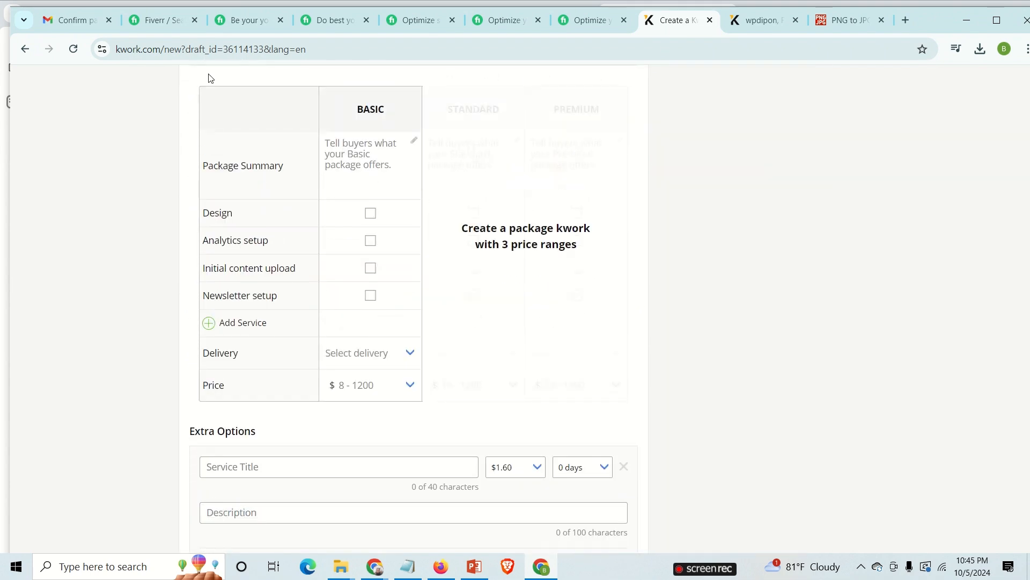
left_click(177, 20)
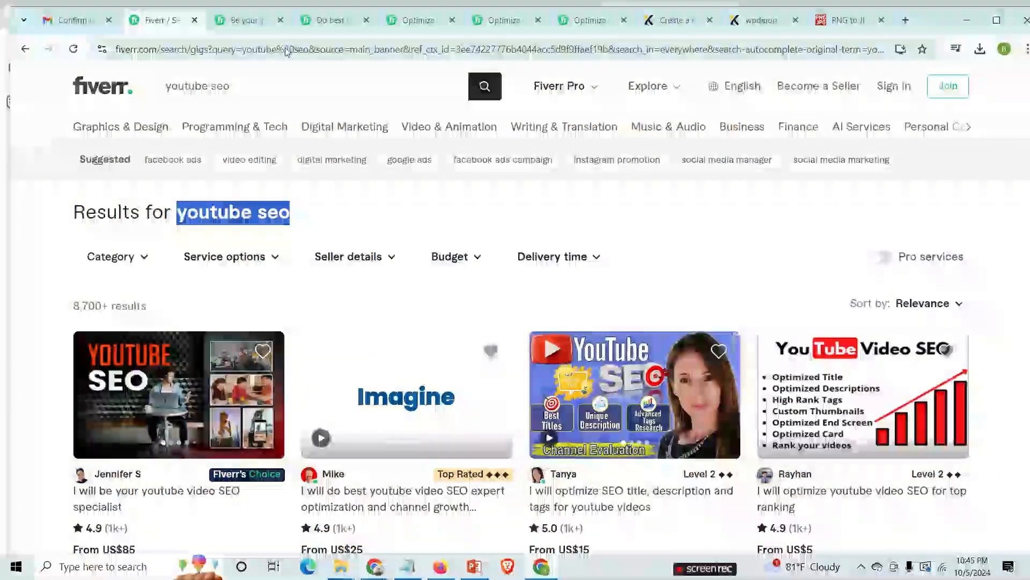
Step: Check the competitor gig's Compare packages table, Basic at US$25, then return to Kwork
left_click(330, 20)
scroll(623, 335, "down", 5)
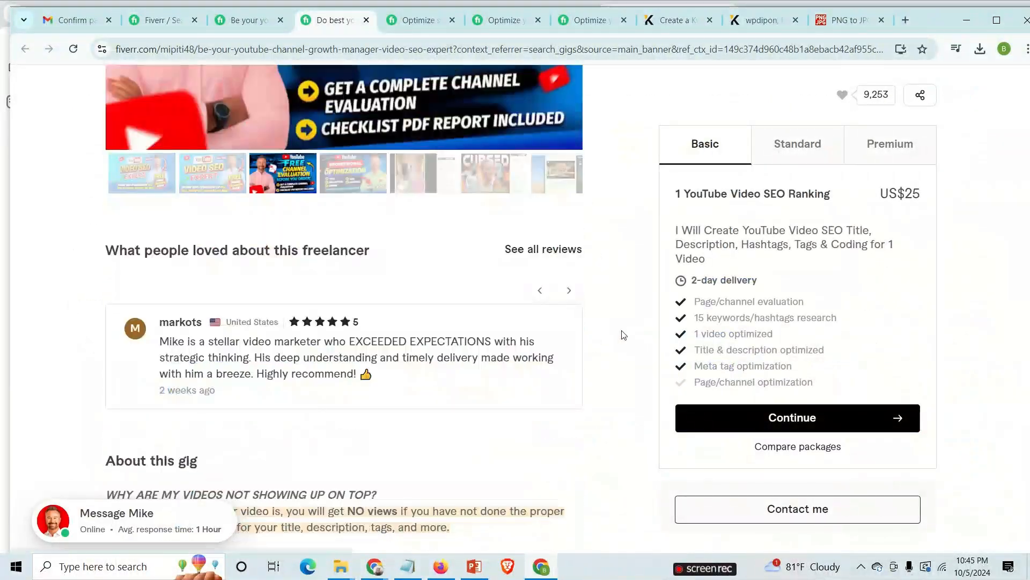
scroll(624, 335, "down", 20)
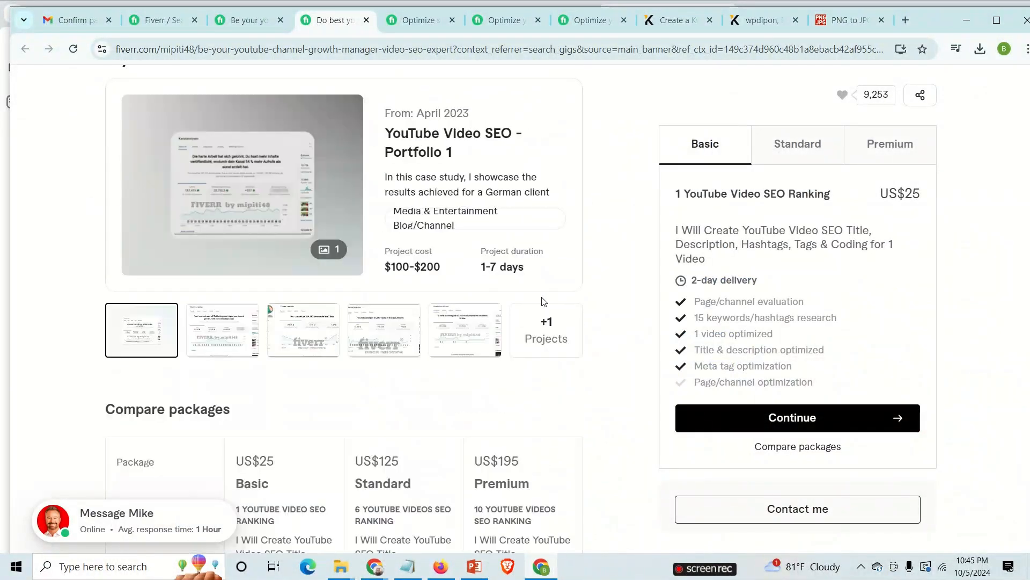
scroll(544, 302, "down", 6)
scroll(537, 301, "up", 1)
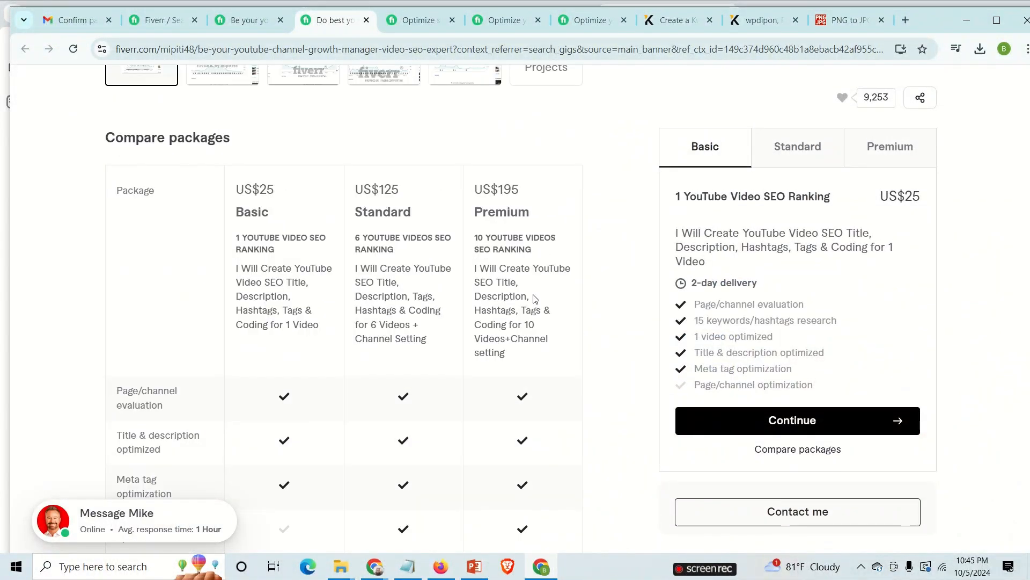
double_click(259, 193)
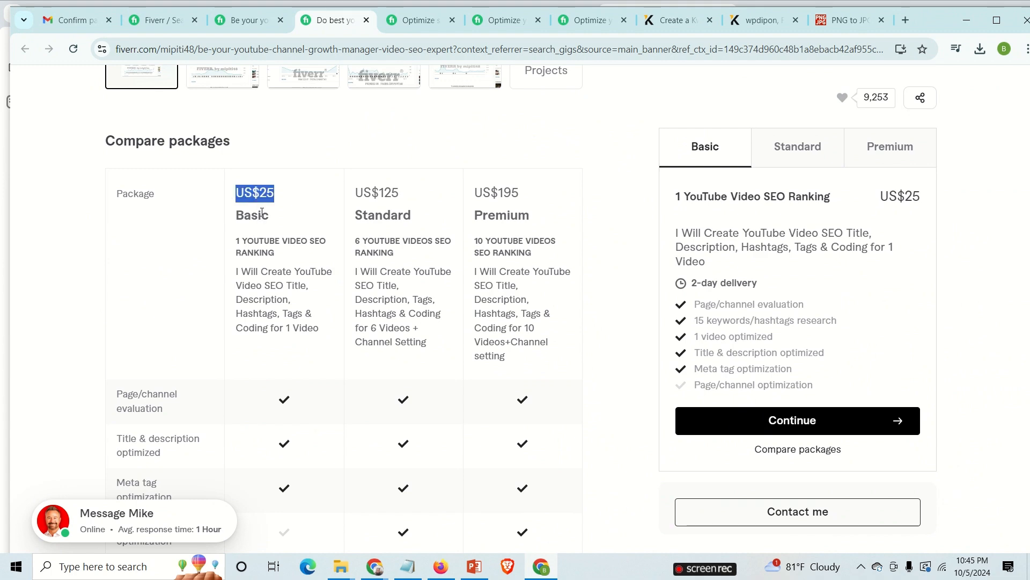
double_click(261, 215)
left_click(671, 22)
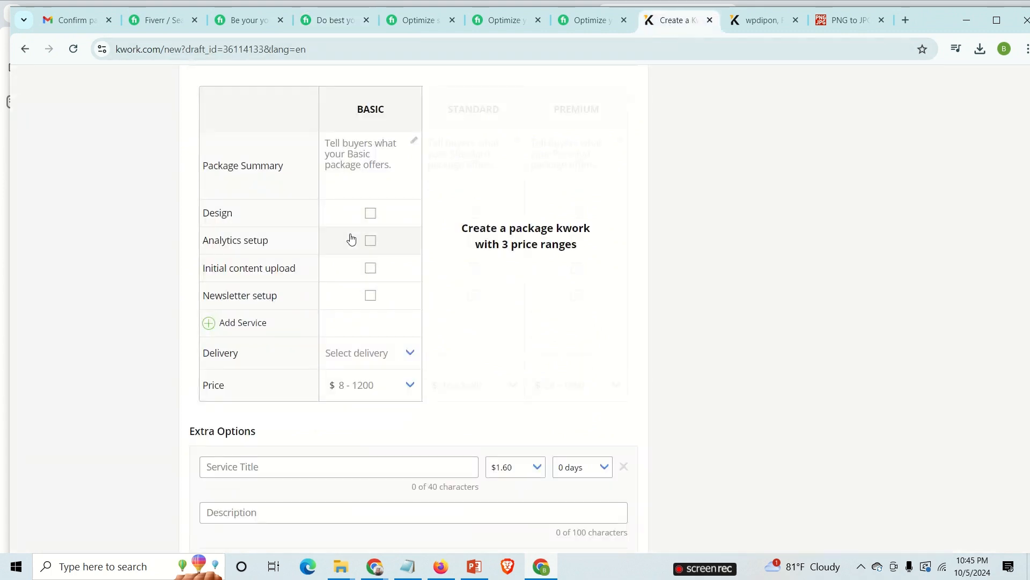
Step: Switch Prices and Services from One Package to Three Packages
scroll(352, 239, "up", 2)
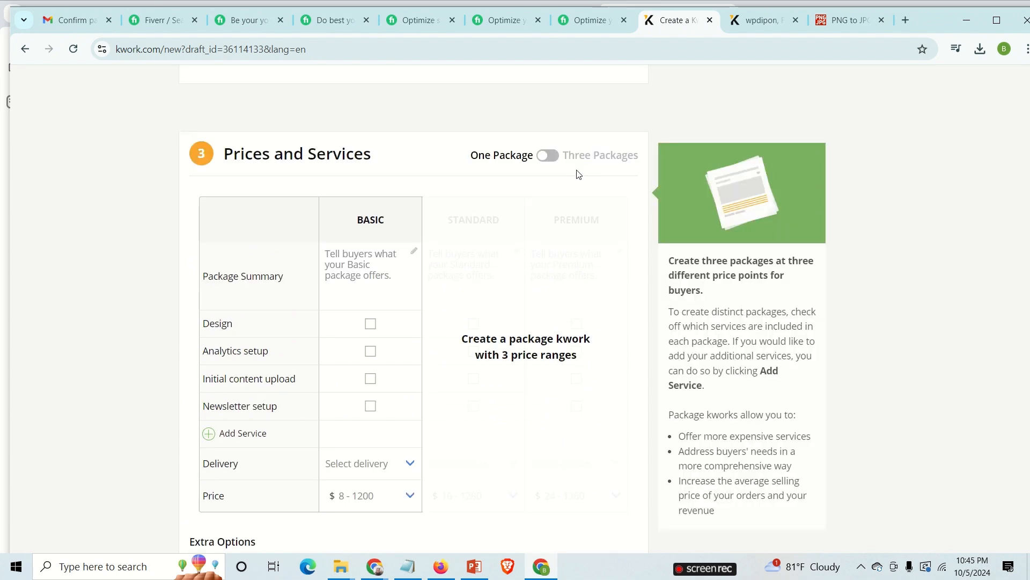
scroll(578, 174, "up", 1)
left_click(550, 179)
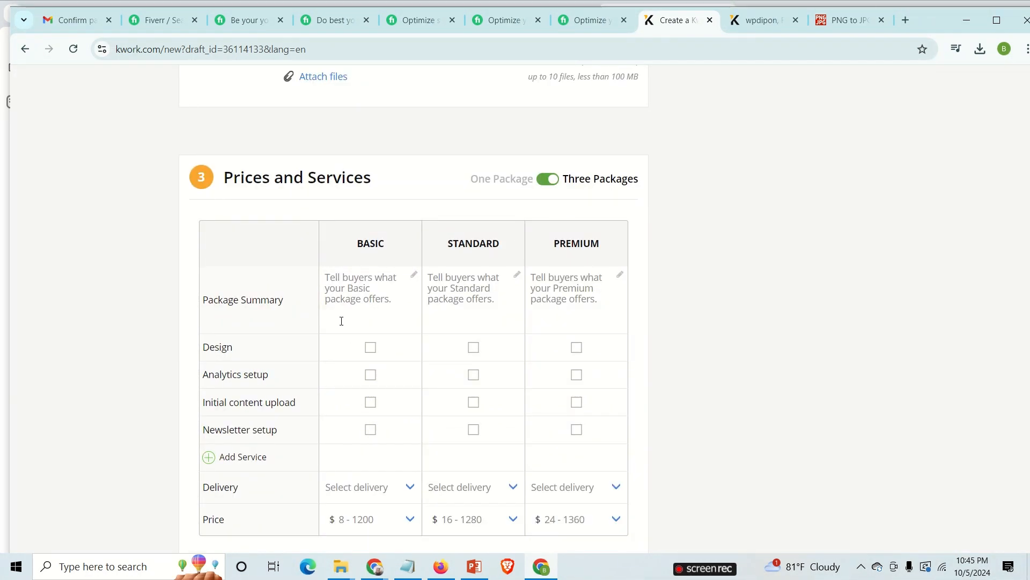
scroll(342, 321, "down", 1)
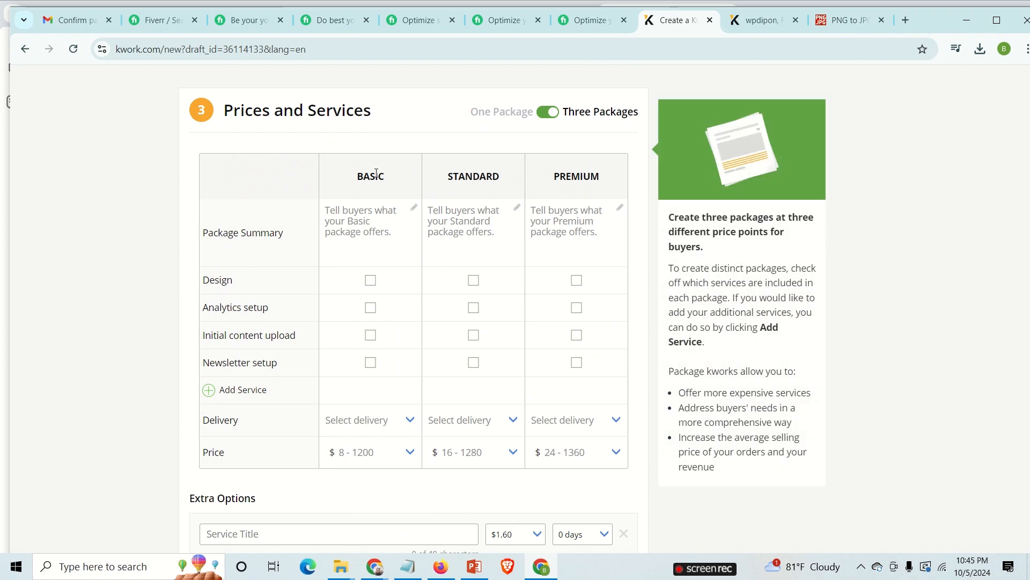
Step: Fill the Basic package summary with the competitor's title '1 YOUTUBE VIDEO SEO RANKING' and its description
left_click(337, 21)
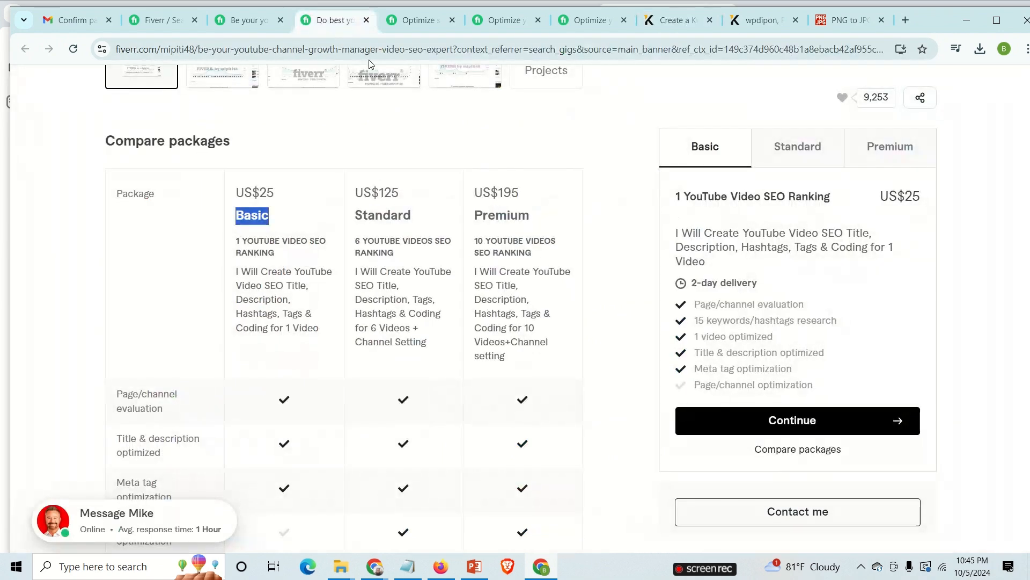
left_click_drag(237, 240, 271, 251)
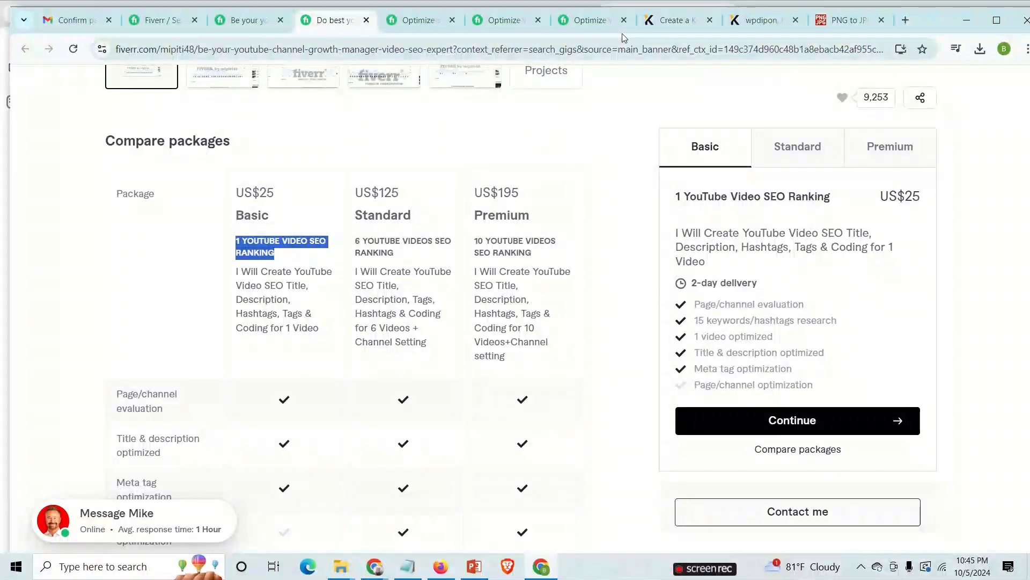
left_click(679, 21)
left_click(354, 222)
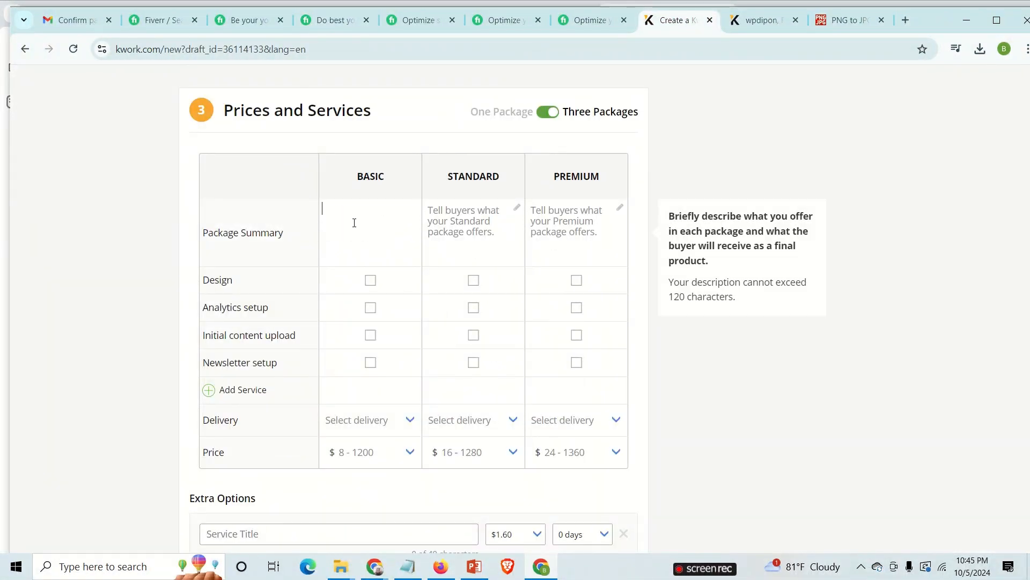
type("1 YouTube Video SEO Ranking")
left_click(421, 19)
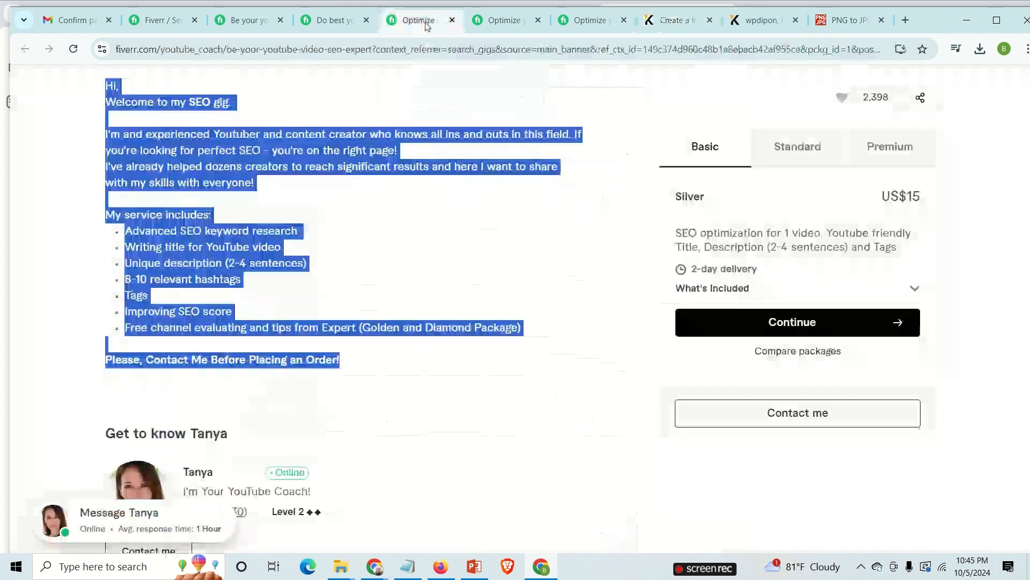
left_click(493, 20)
left_click(333, 19)
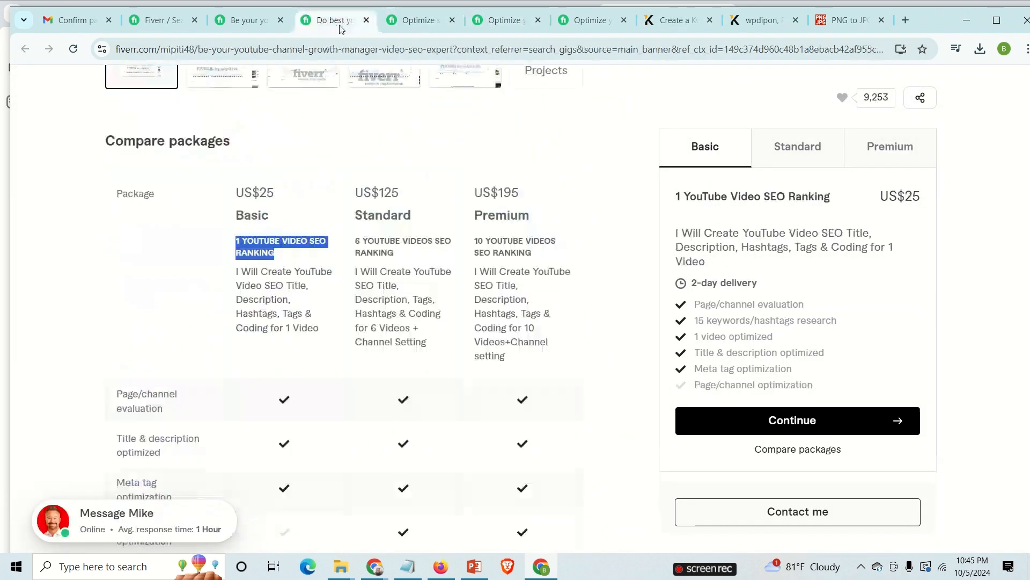
left_click(260, 272)
triple_click(278, 274)
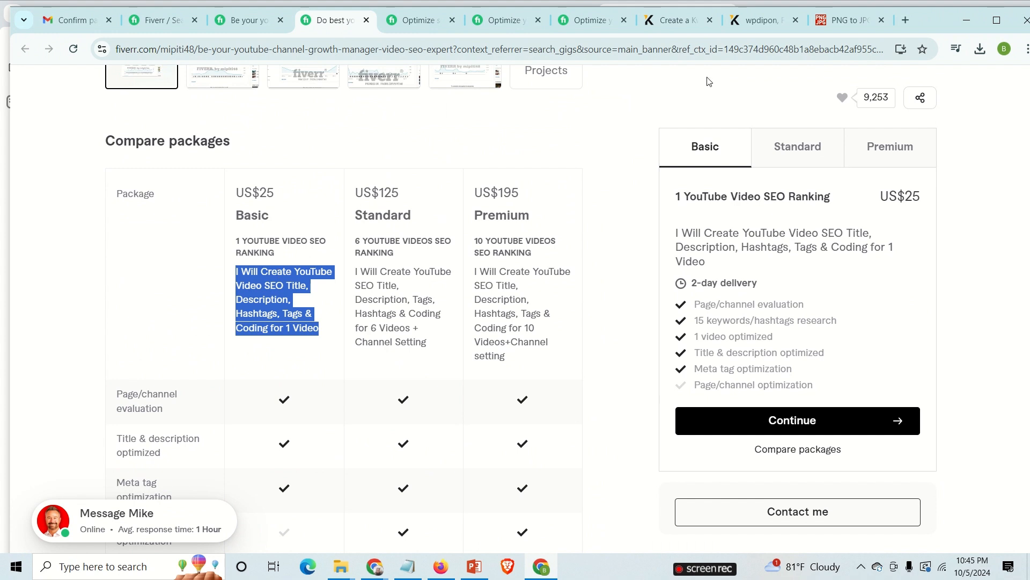
left_click(677, 20)
left_click(362, 229)
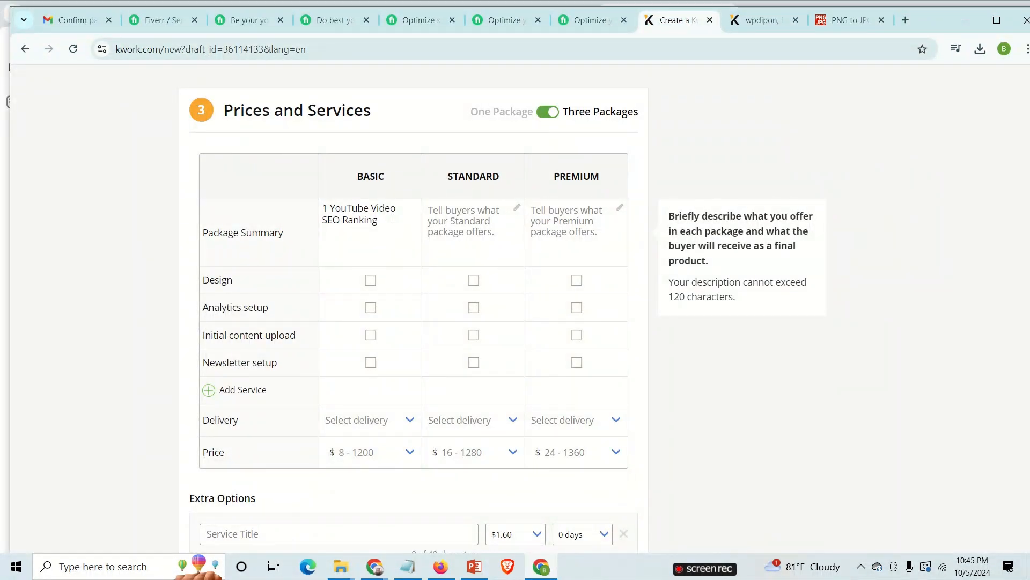
key("ctrl+v")
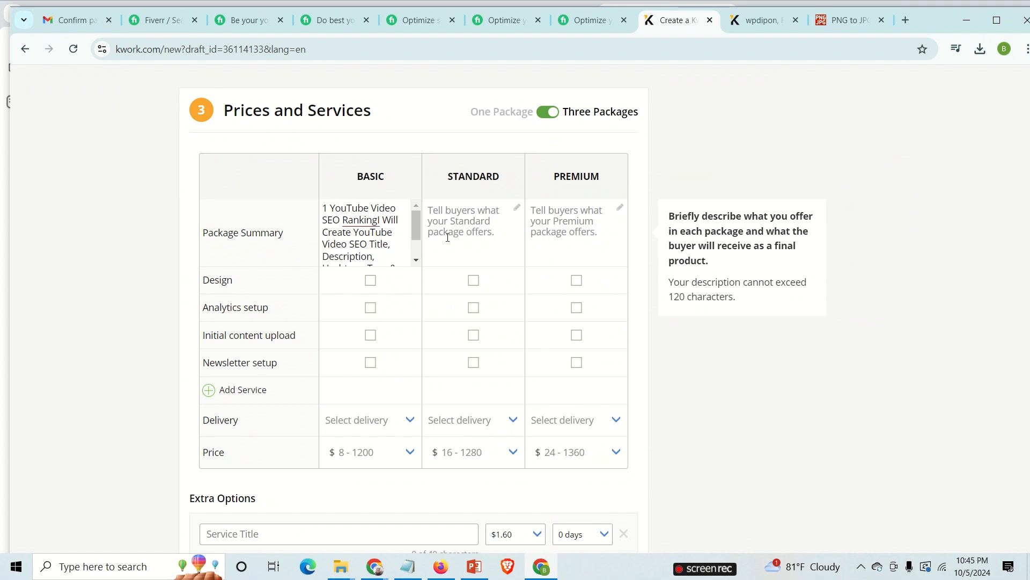
Step: Paste the competitor's Standard package description into the Standard package summary
left_click(337, 20)
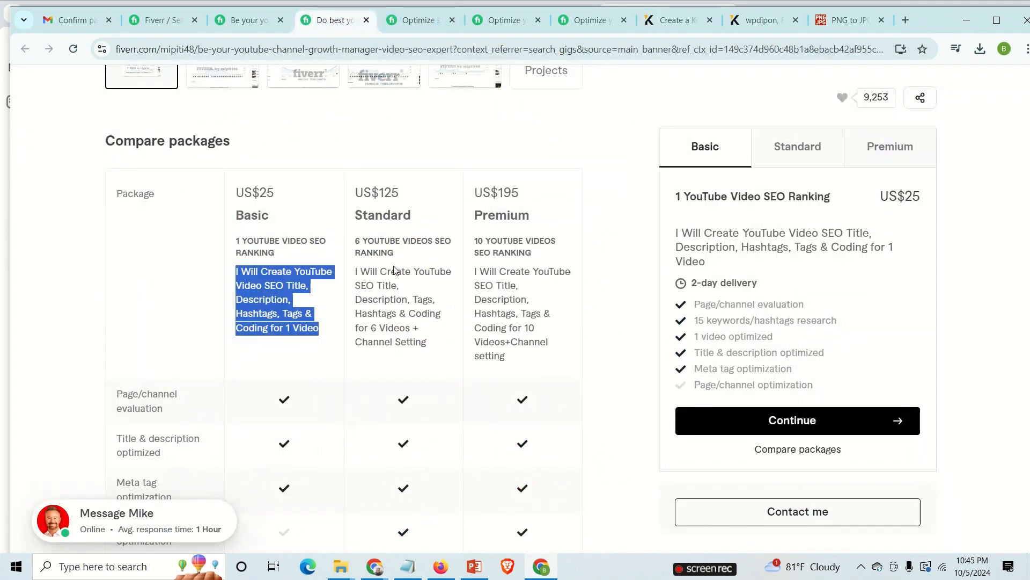
left_click(357, 241)
left_click(408, 566)
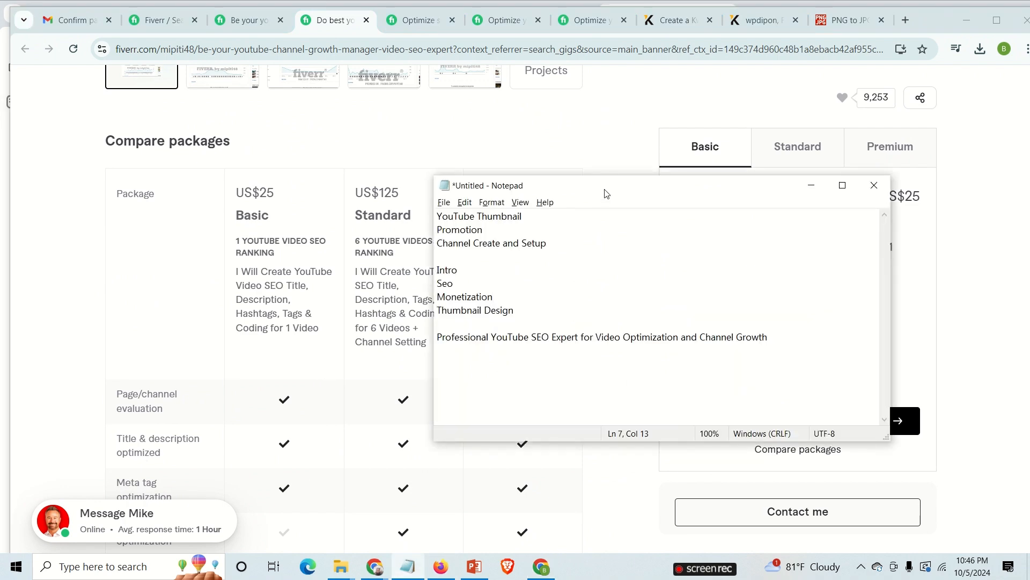
left_click_drag(605, 194, 669, 222)
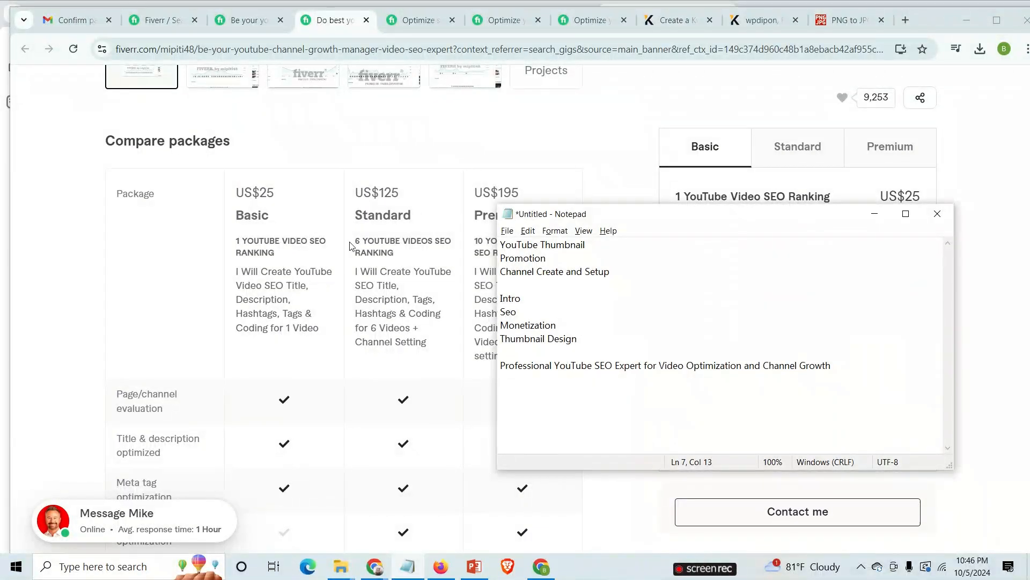
left_click_drag(358, 239, 421, 342)
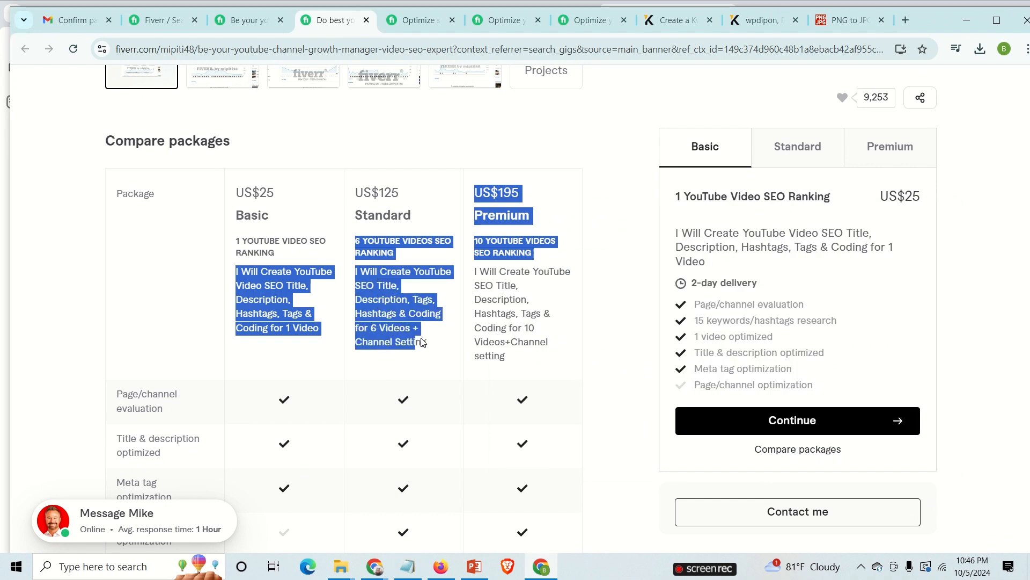
left_click(373, 252)
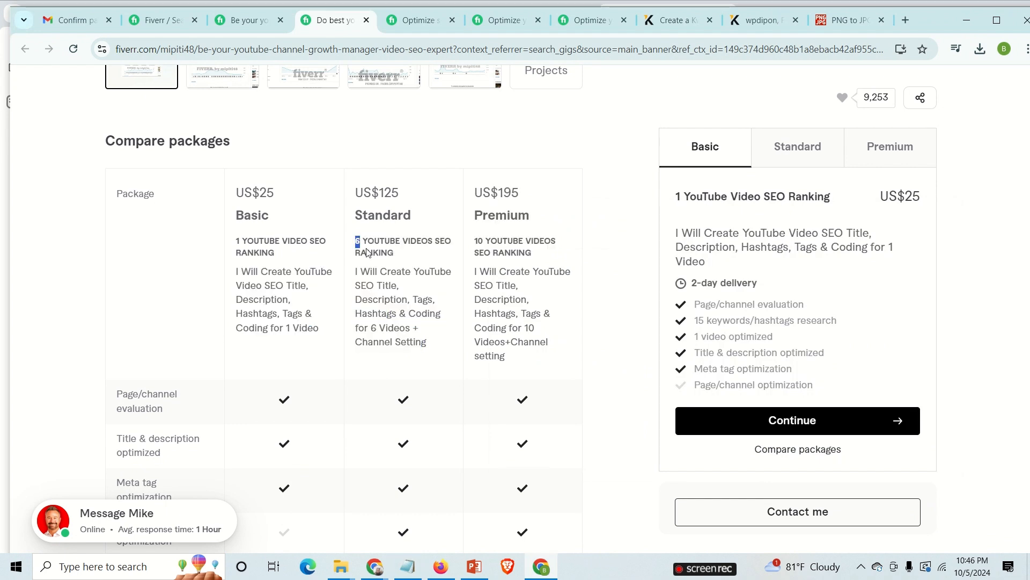
left_click_drag(358, 243, 362, 269)
left_click(436, 349)
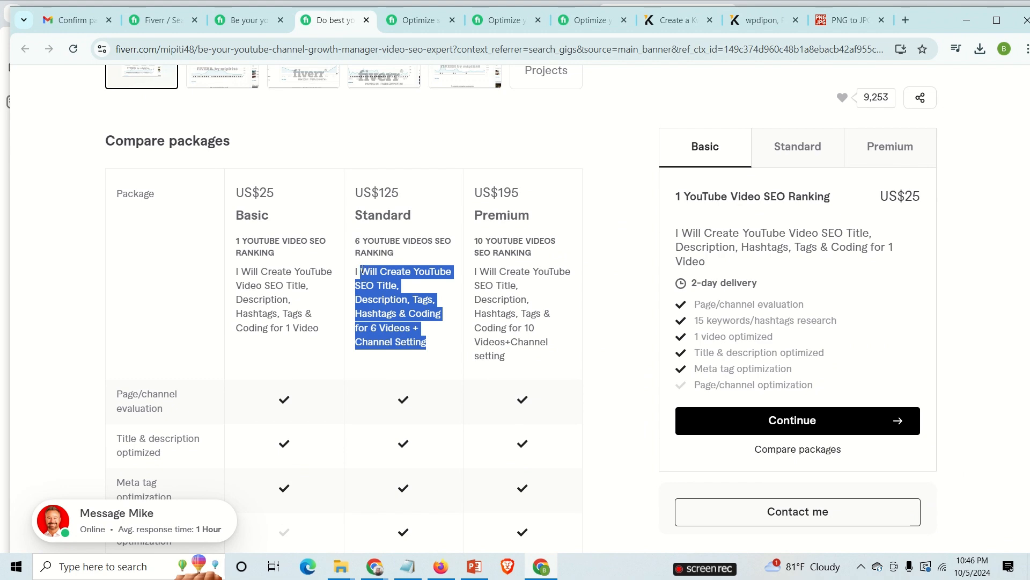
left_click(666, 21)
left_click(434, 221)
key("ctrl+v")
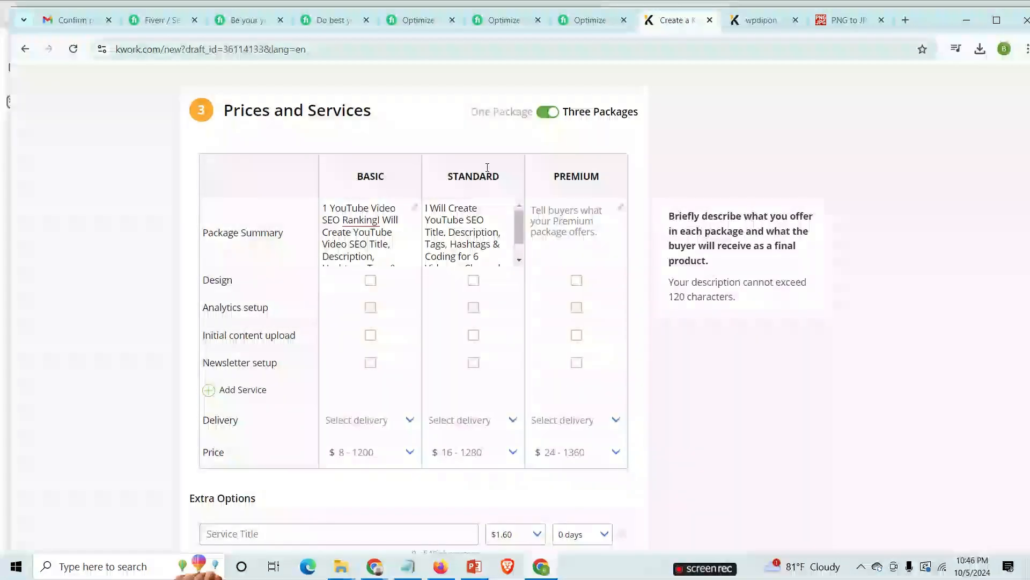
Step: Paste the competitor's Premium package description into the Premium package summary
left_click(328, 20)
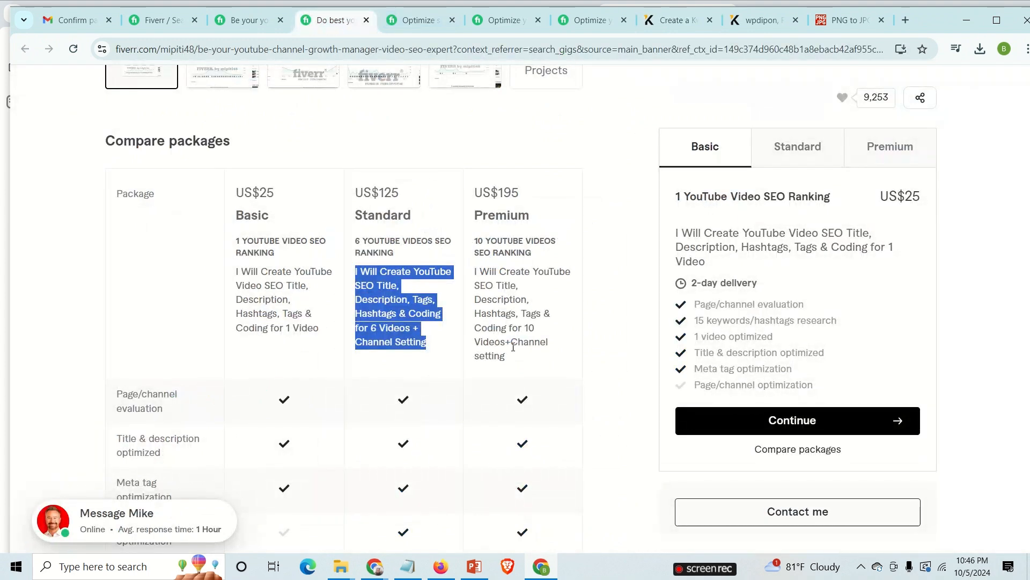
left_click_drag(519, 361, 472, 278)
key("ctrl+c")
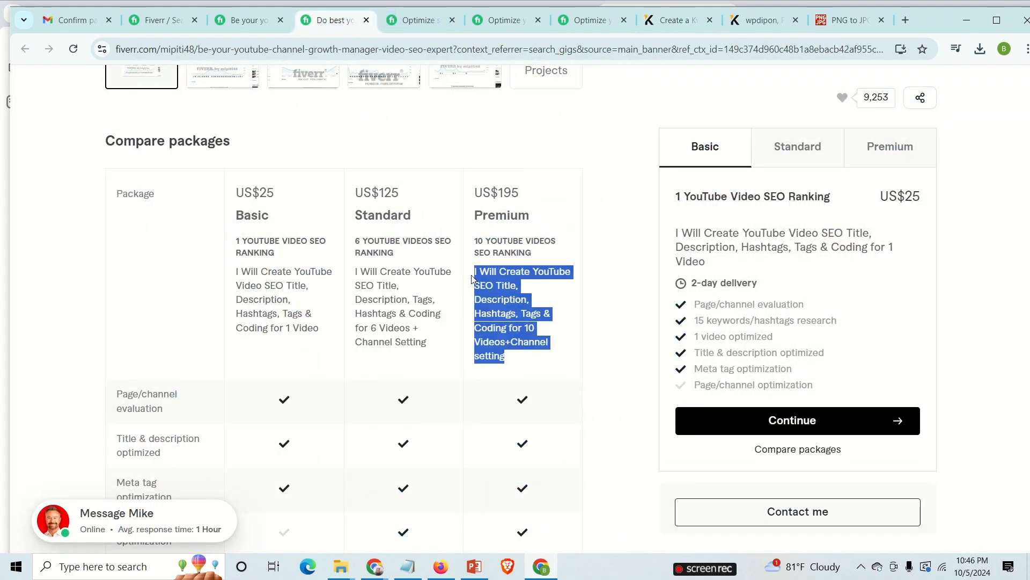
left_click(688, 21)
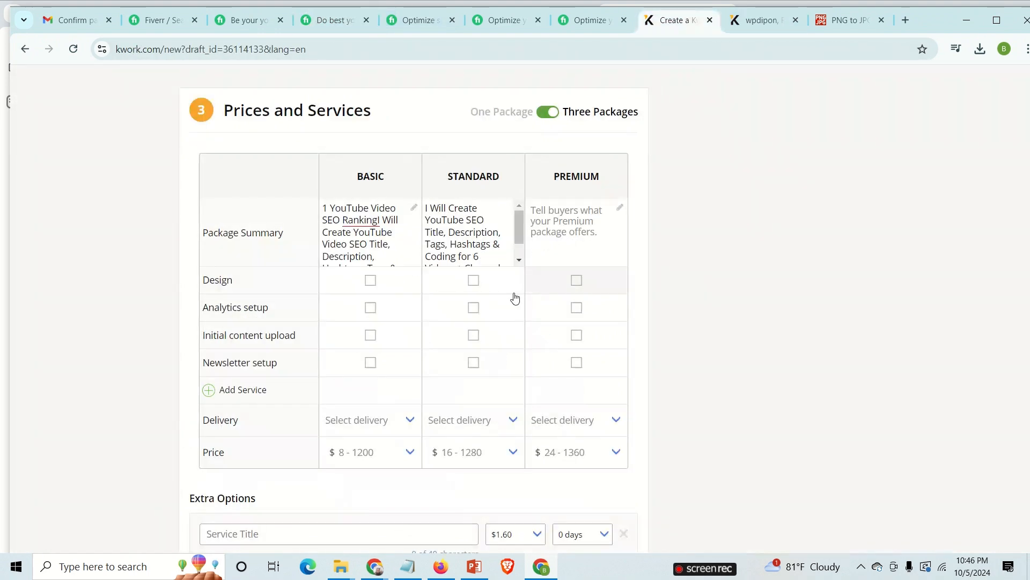
left_click(564, 224)
key("ctrl+v")
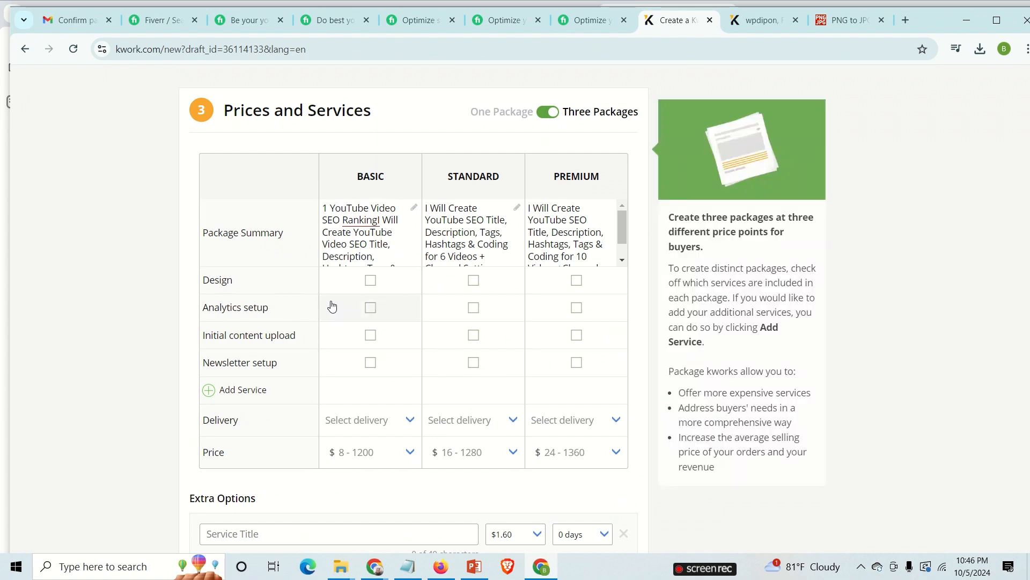
Step: Tick Design for all packages, Analytics setup for Standard, and Newsletter setup plus Initial content upload for Premium
left_click(370, 280)
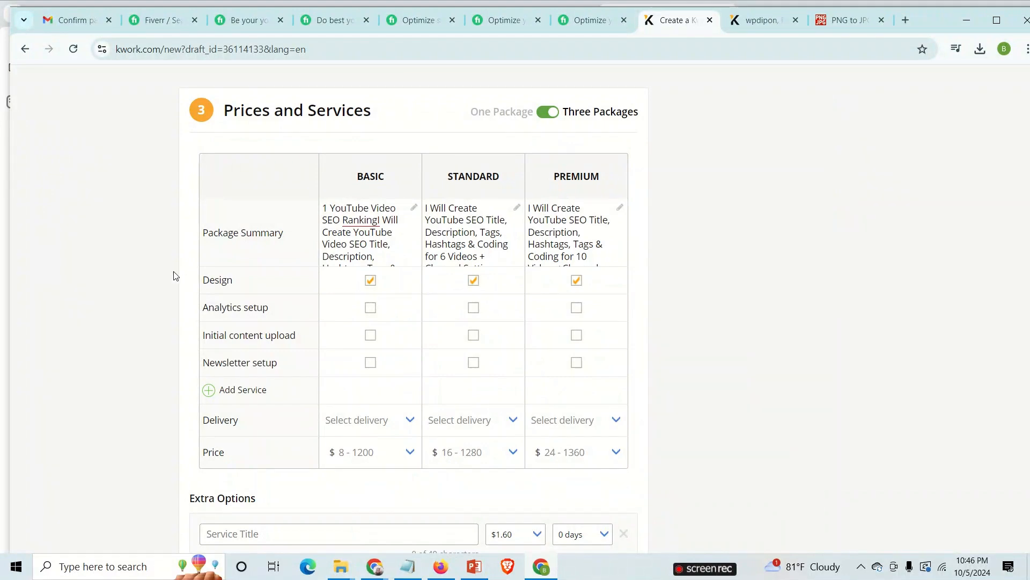
scroll(348, 242, "up", 9)
scroll(267, 246, "up", 15)
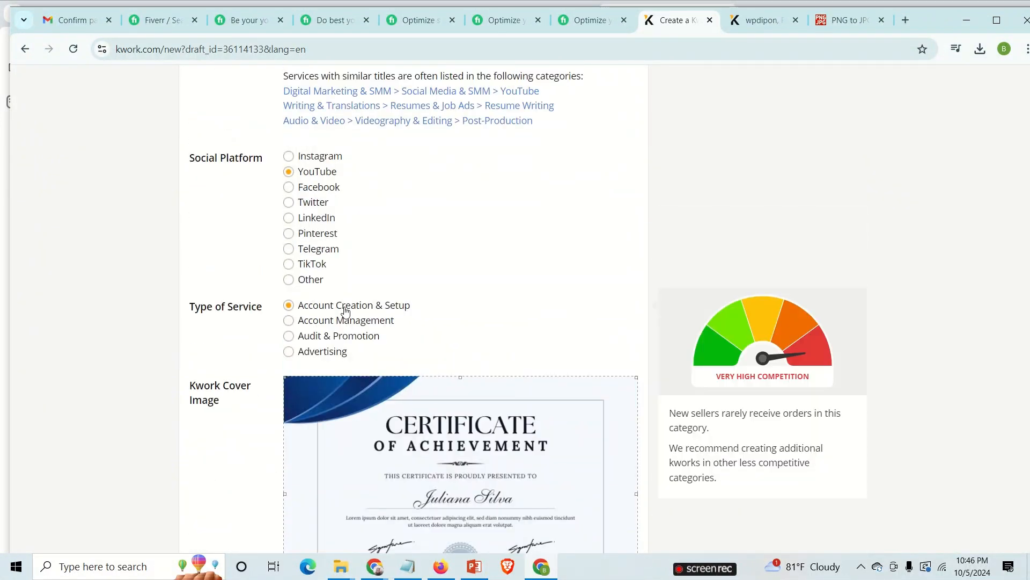
scroll(270, 307, "down", 1)
scroll(270, 308, "down", 20)
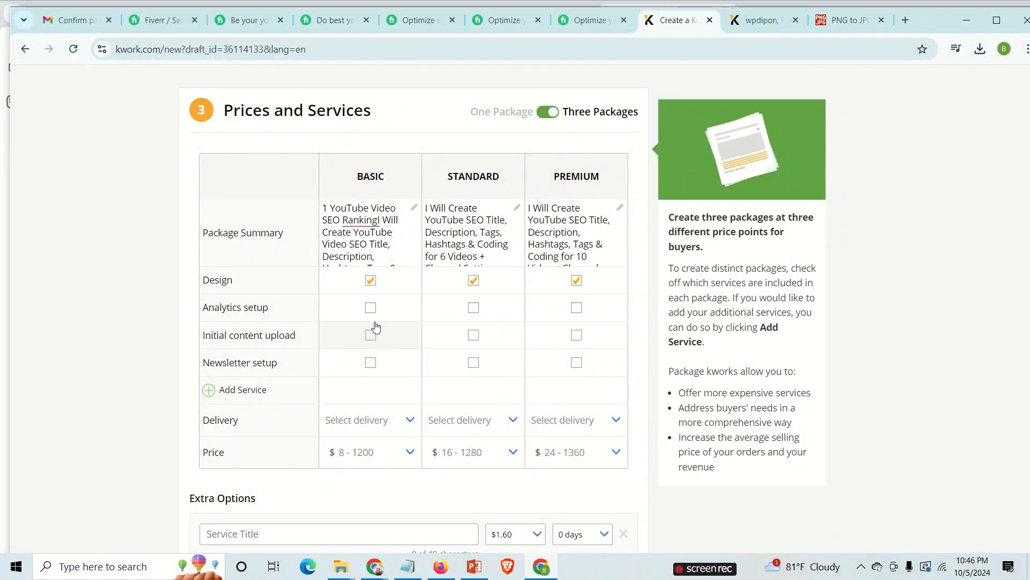
left_click(214, 390)
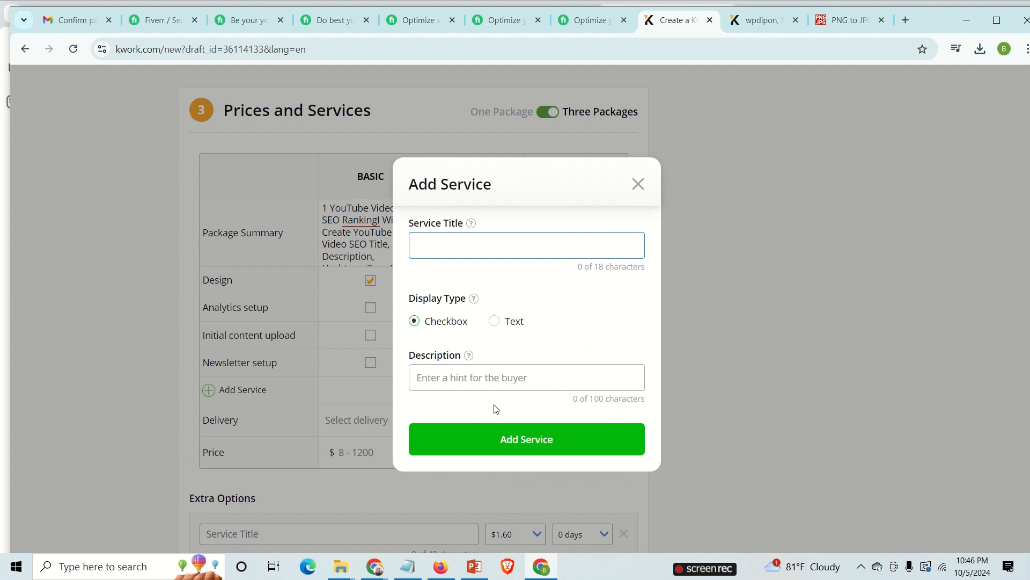
left_click(642, 192)
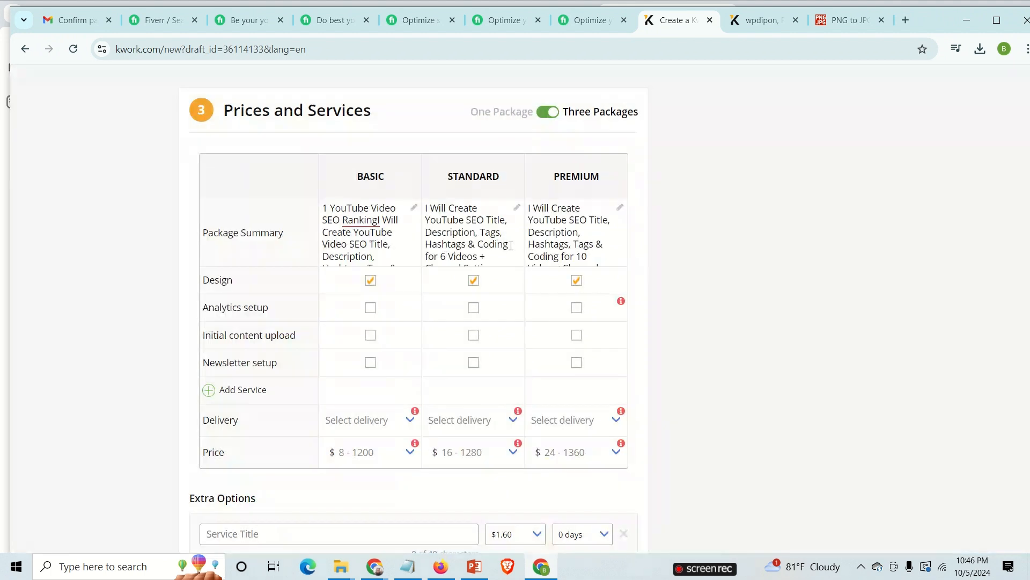
left_click(473, 308)
left_click(576, 361)
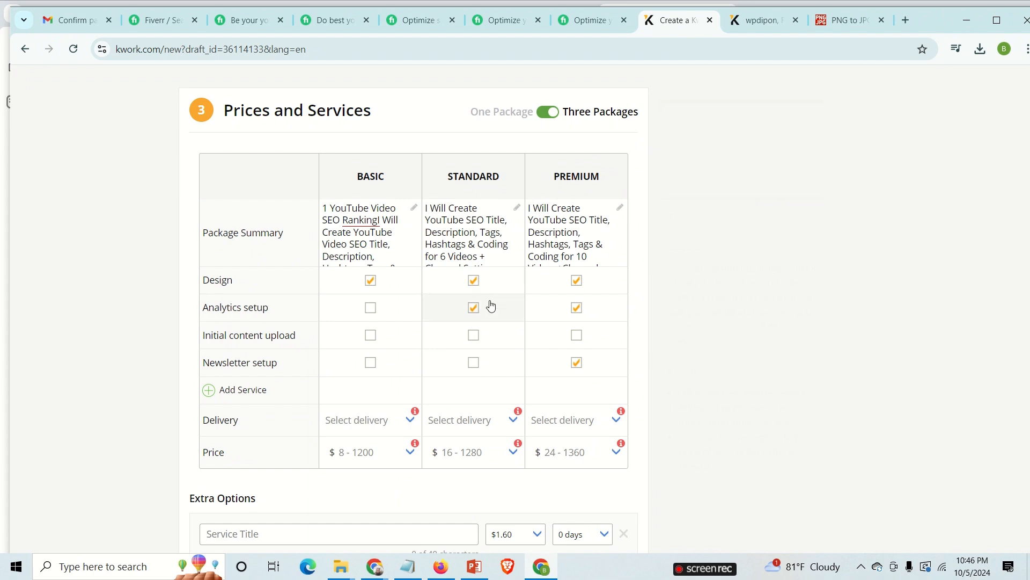
left_click(580, 337)
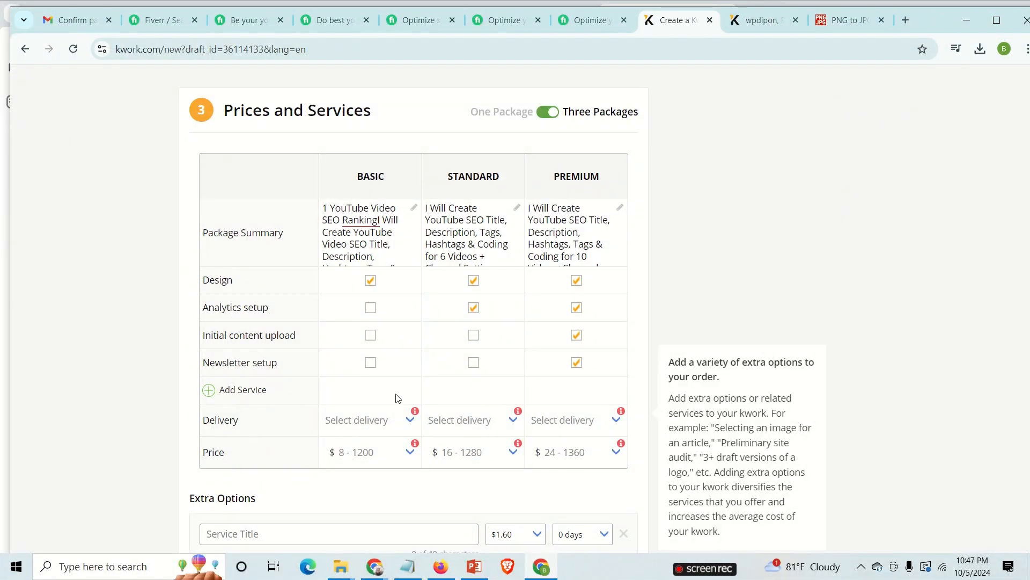
Step: Set delivery times to 2, 5 and 10 days for Basic, Standard and Premium
left_click(371, 430)
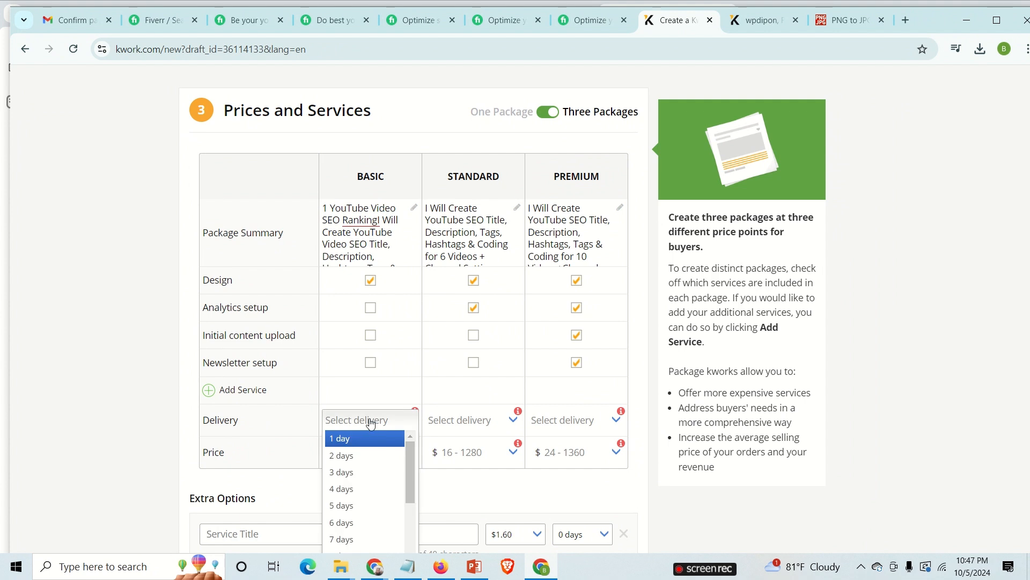
left_click(346, 455)
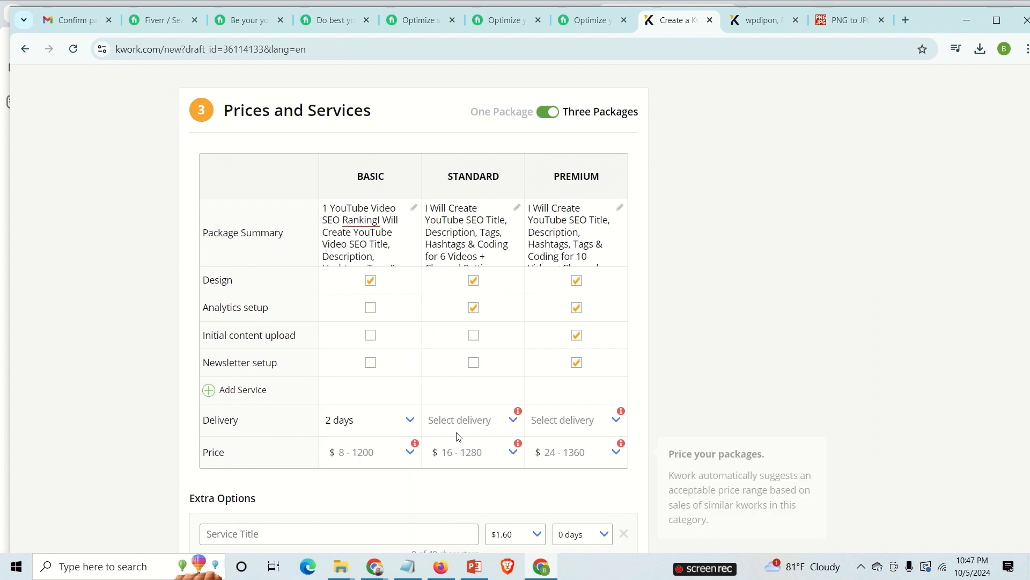
left_click(462, 422)
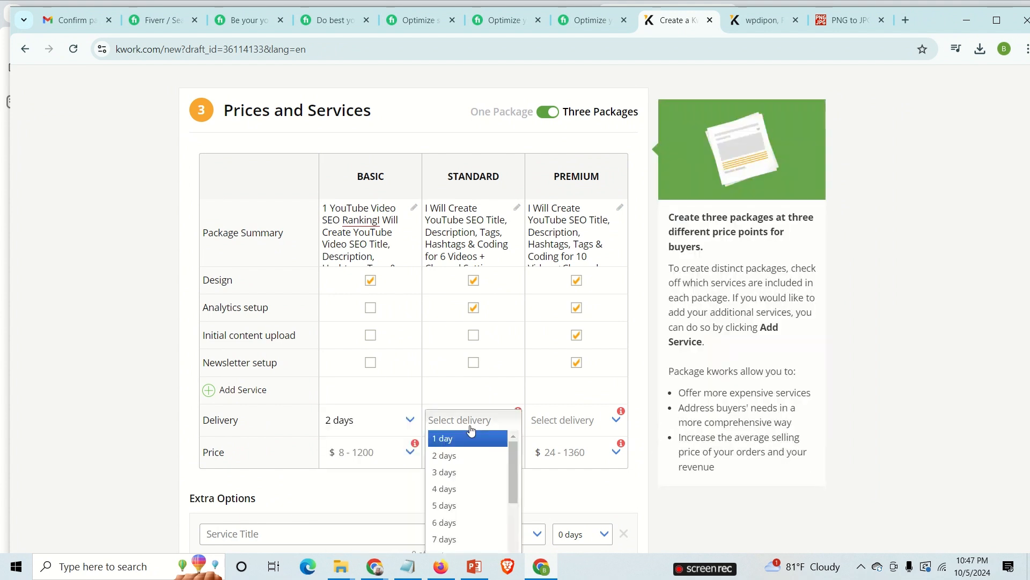
left_click(459, 505)
left_click(564, 420)
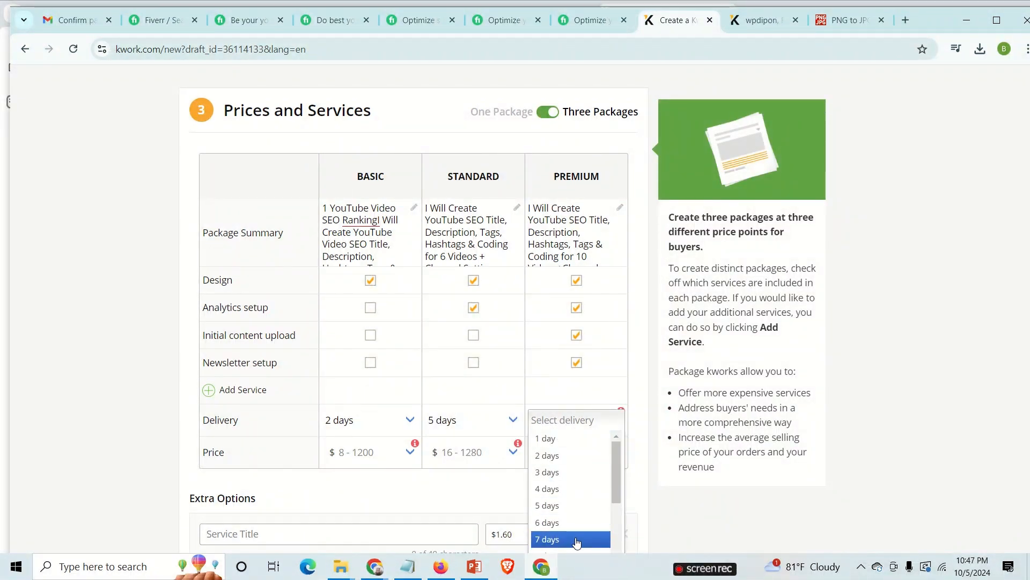
scroll(588, 520, "down", 2)
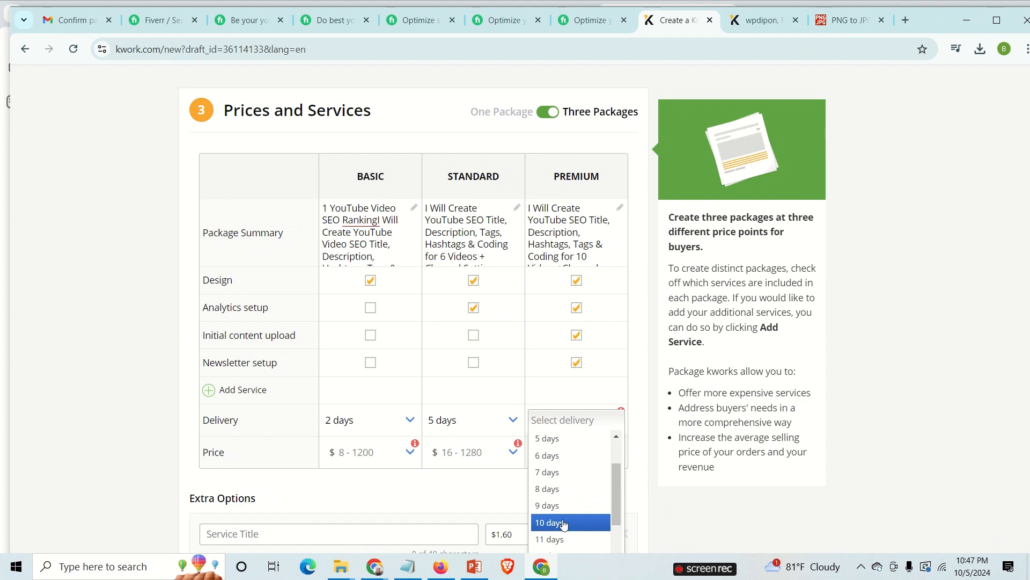
left_click(563, 522)
Step: Price the Basic package at $8 and Standard at $24
left_click(353, 458)
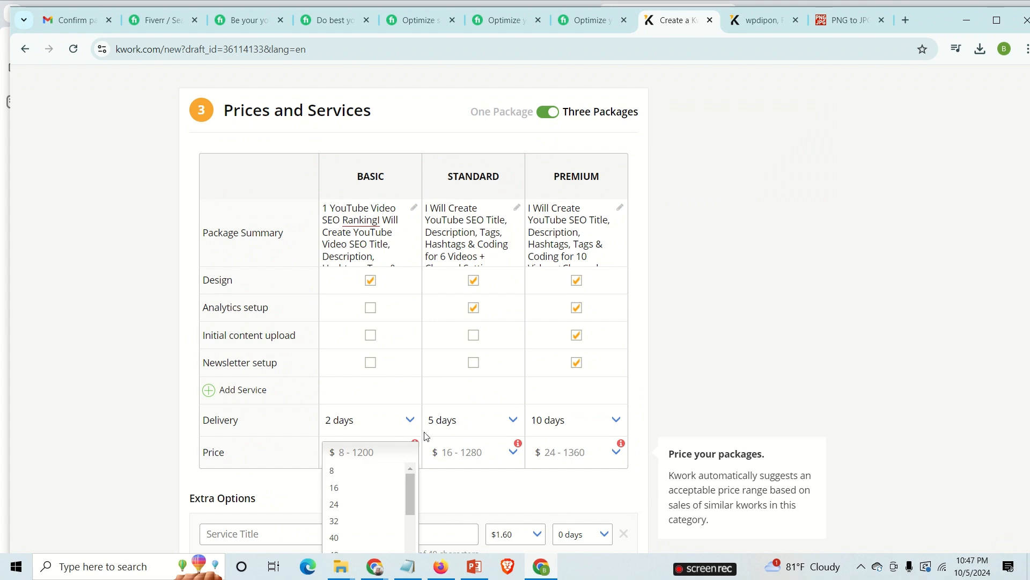
scroll(426, 436, "down", 2)
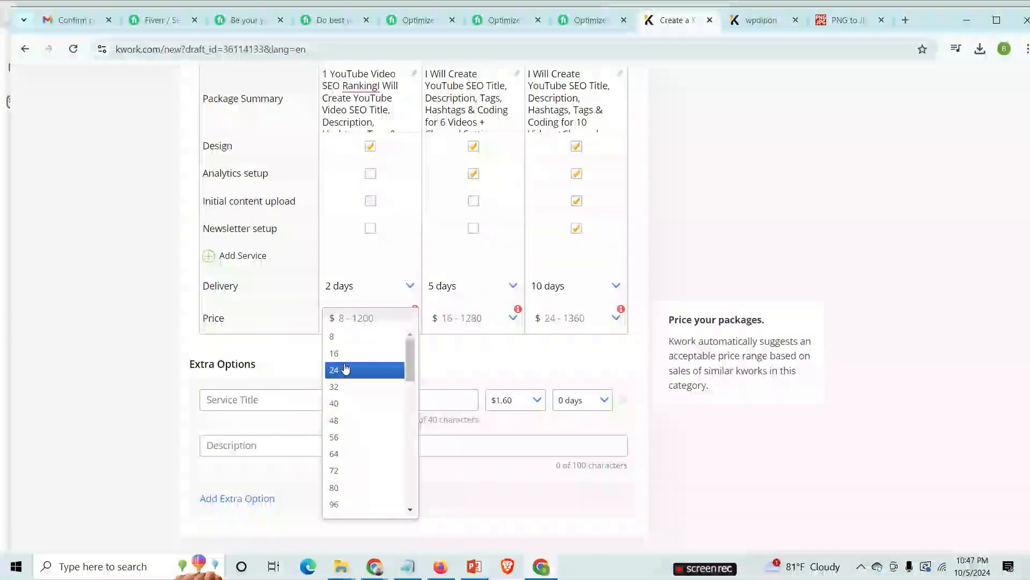
left_click(348, 337)
left_click(475, 322)
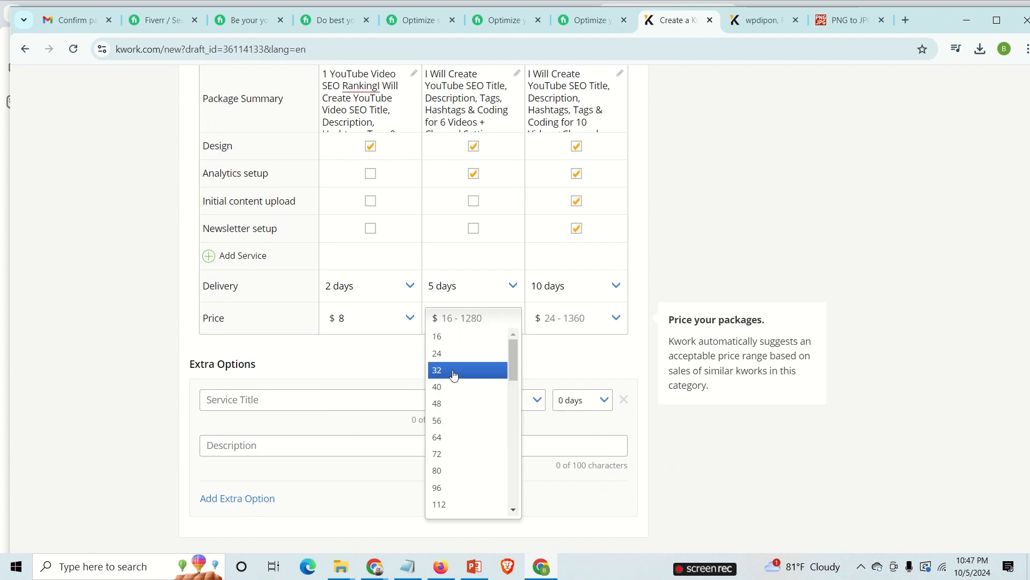
left_click(454, 354)
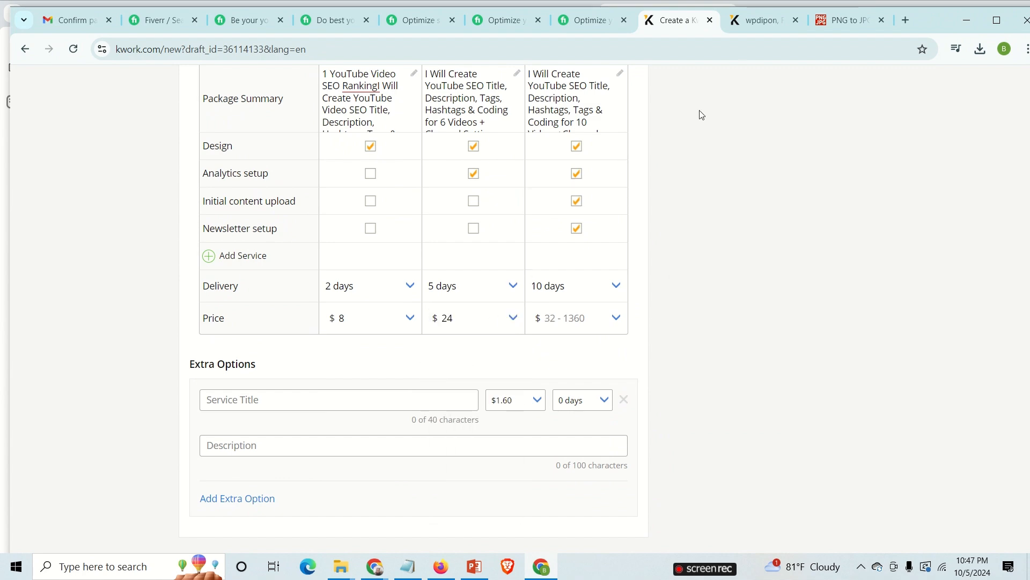
left_click(772, 20)
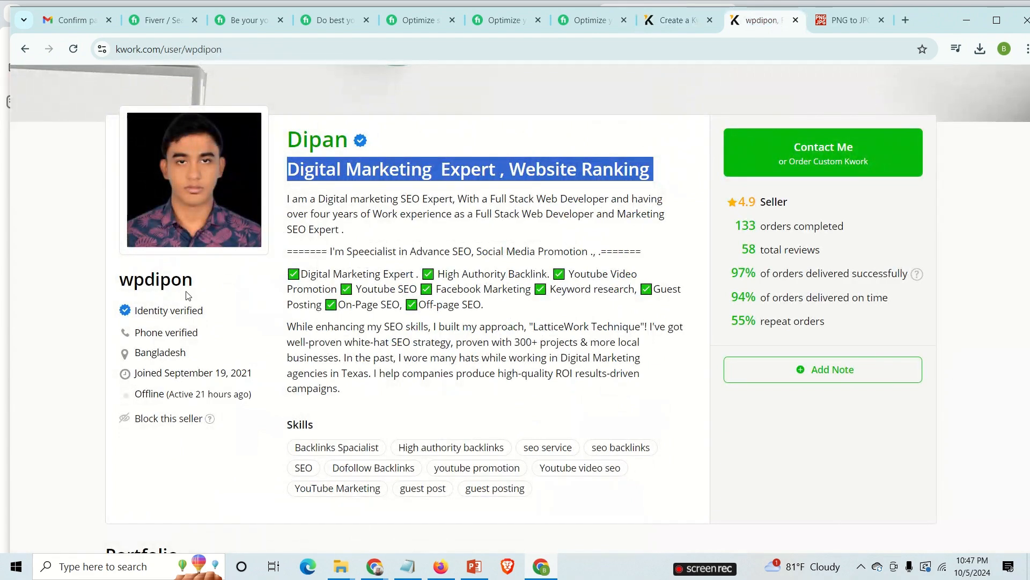
scroll(509, 354, "down", 5)
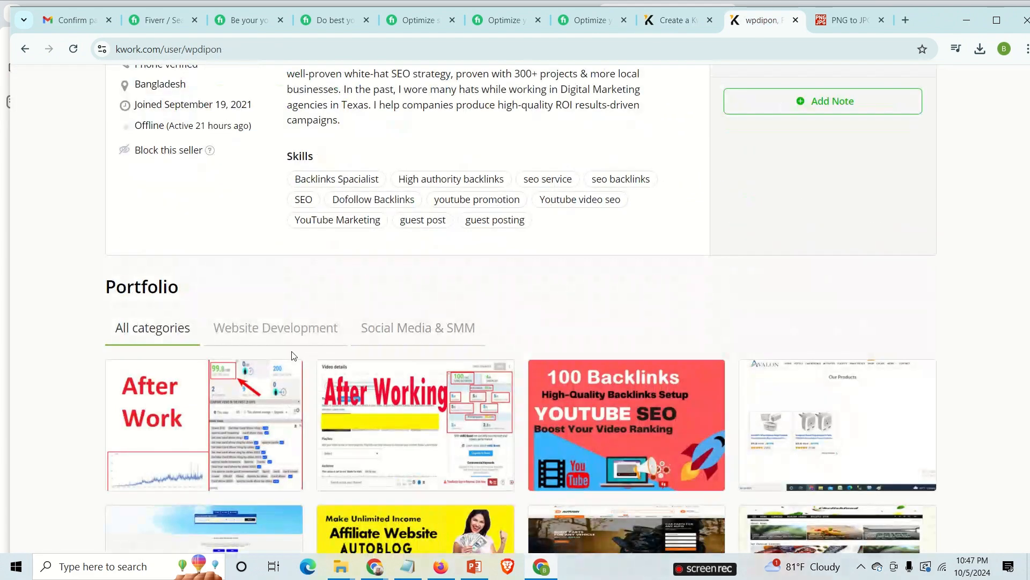
scroll(346, 439, "up", 8)
triple_click(346, 300)
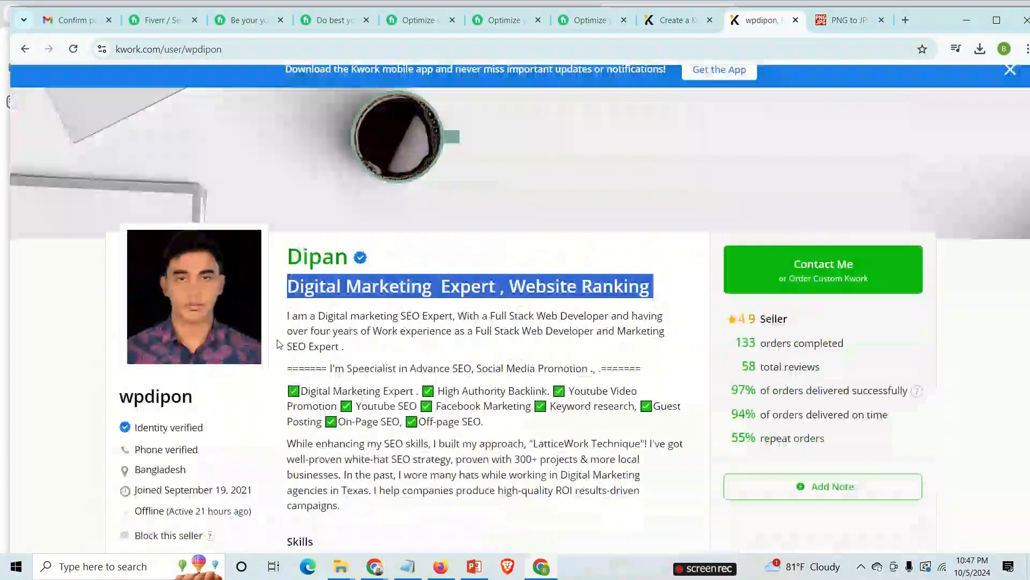
scroll(504, 326, "down", 6)
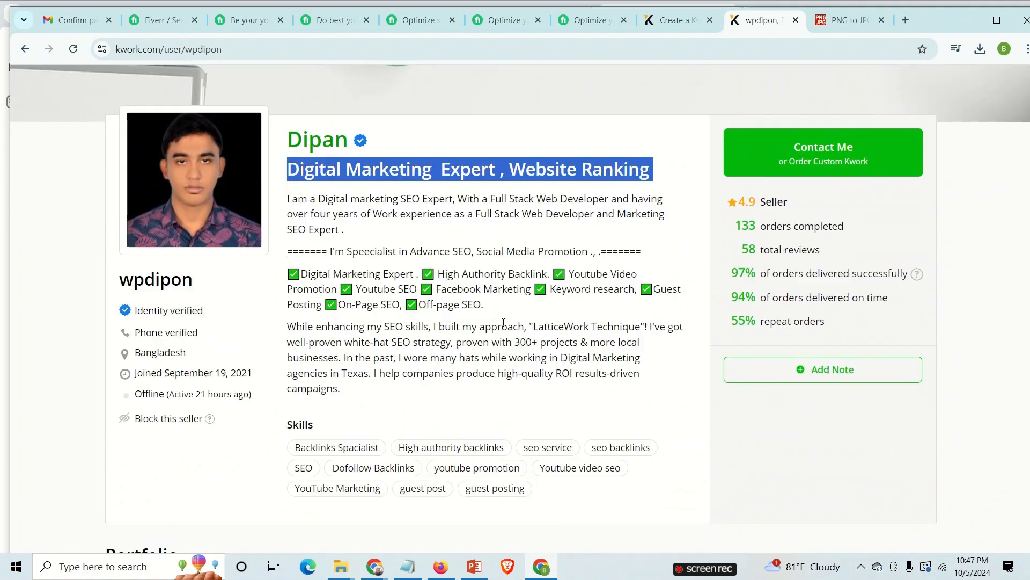
scroll(505, 326, "down", 4)
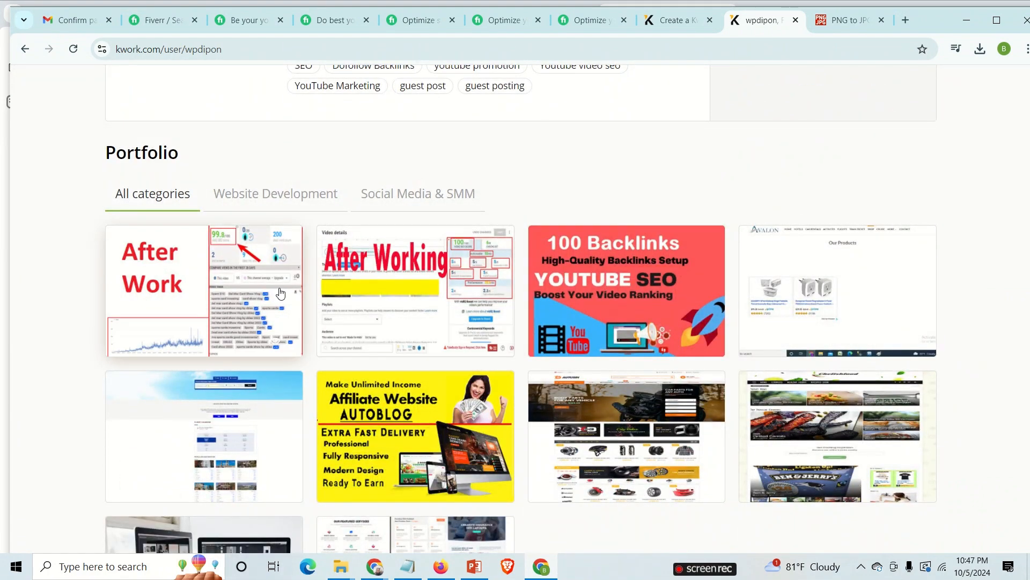
scroll(474, 348, "down", 4)
scroll(474, 348, "up", 4)
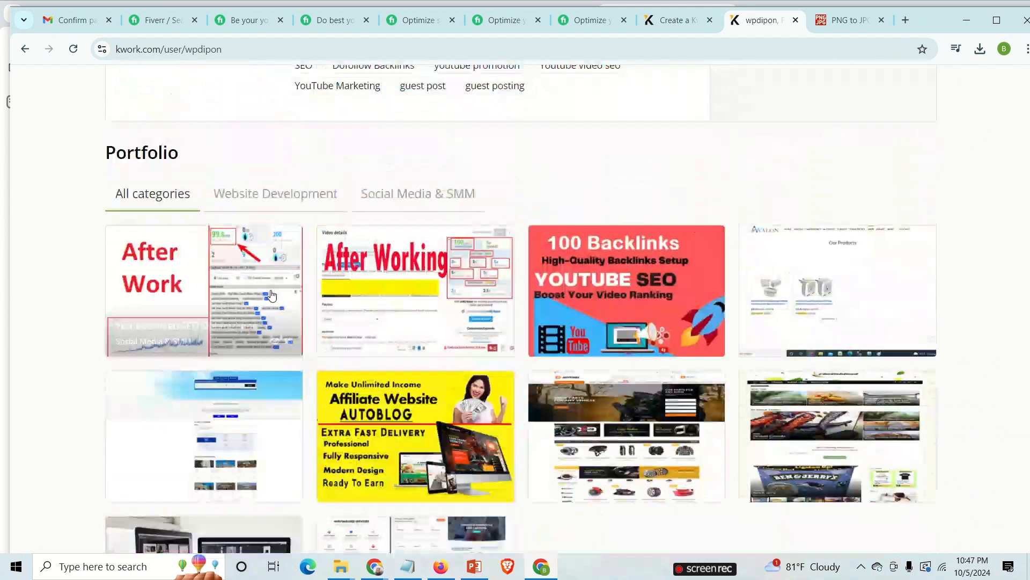
scroll(374, 288, "up", 9)
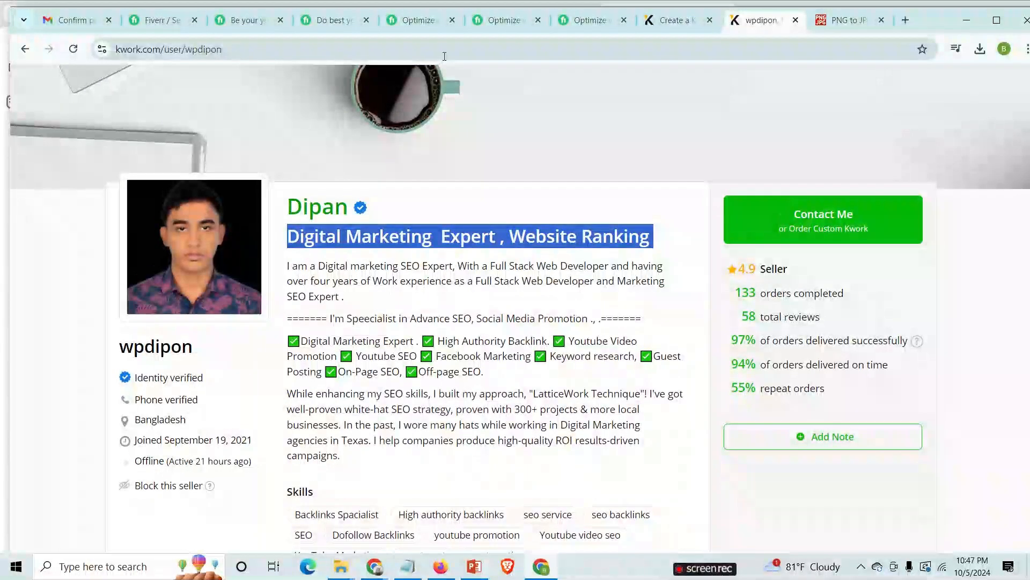
left_click(677, 20)
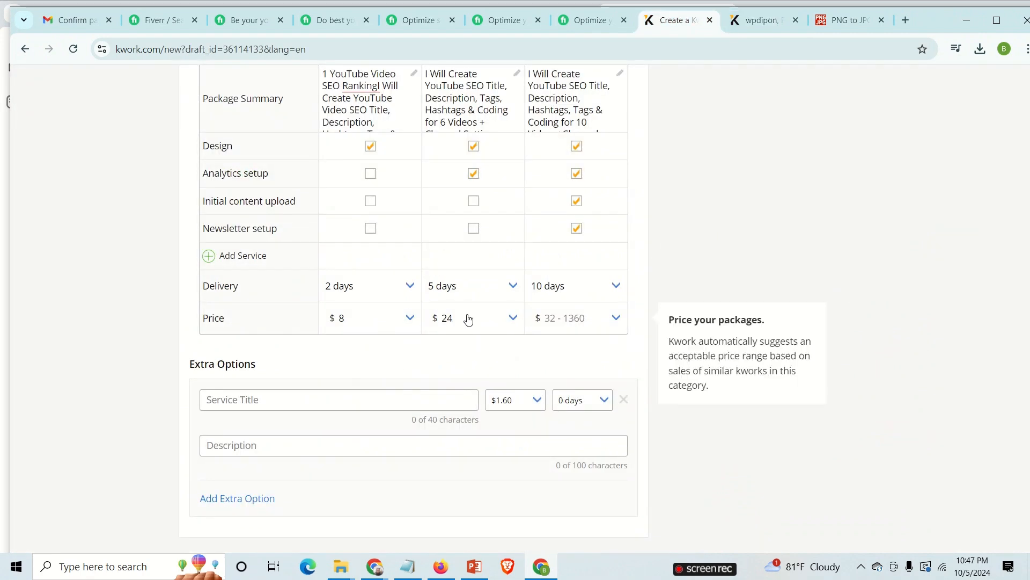
Step: Choose $56 as the Premium package price from its price dropdown
left_click(561, 322)
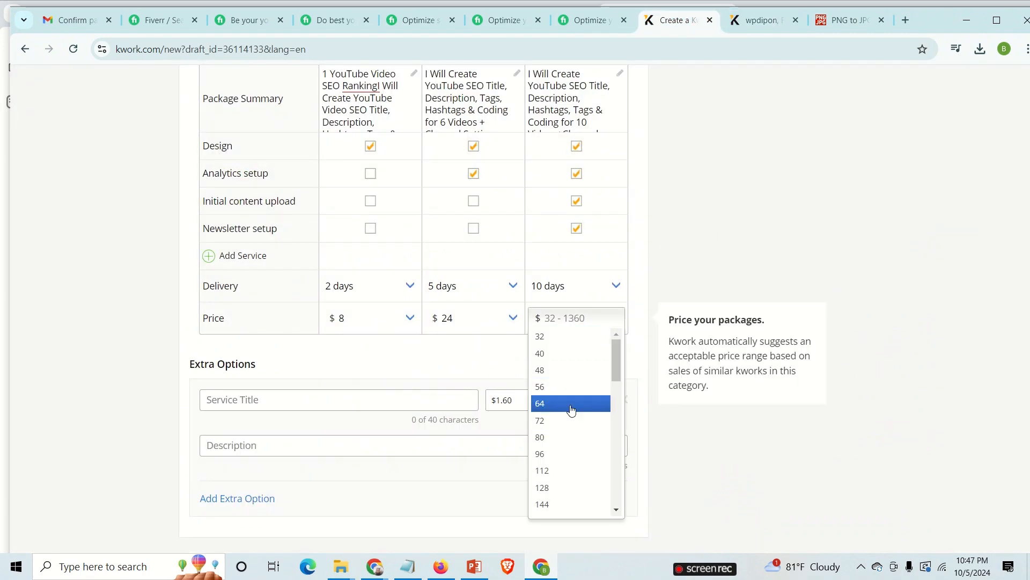
left_click(569, 397)
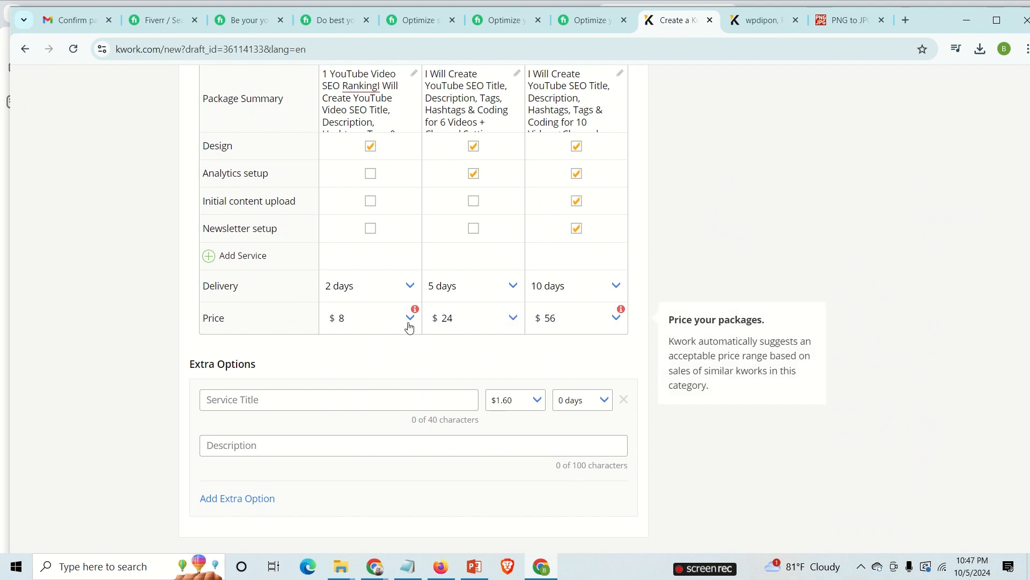
mouse_move(420, 316)
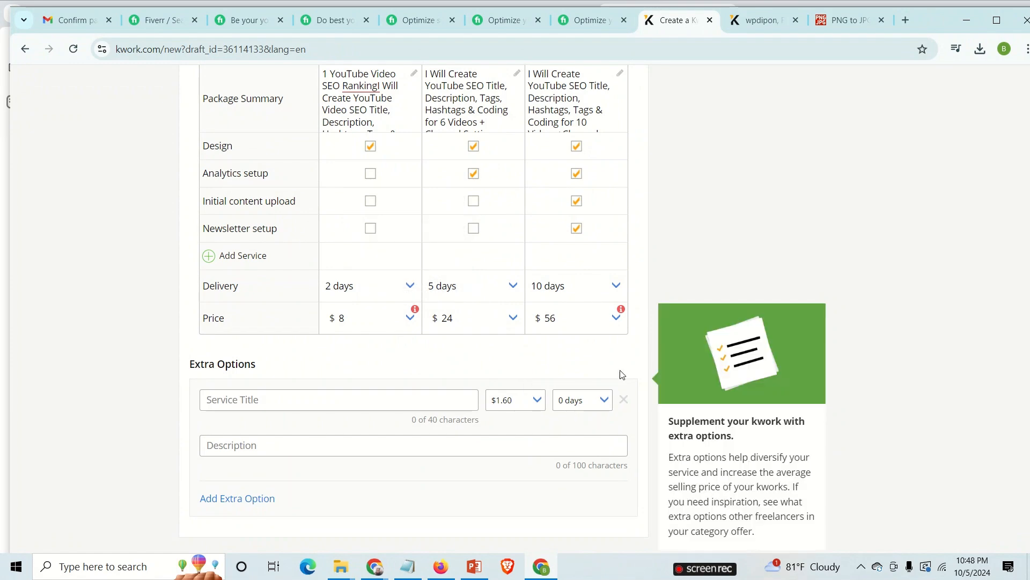
scroll(638, 365, "up", 3)
scroll(639, 362, "down", 7)
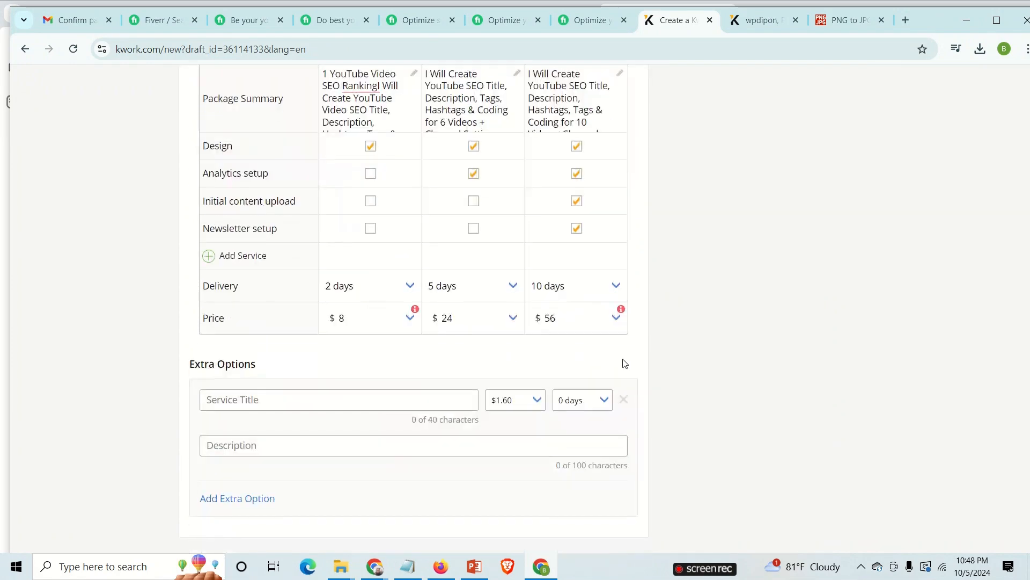
scroll(298, 260, "up", 1)
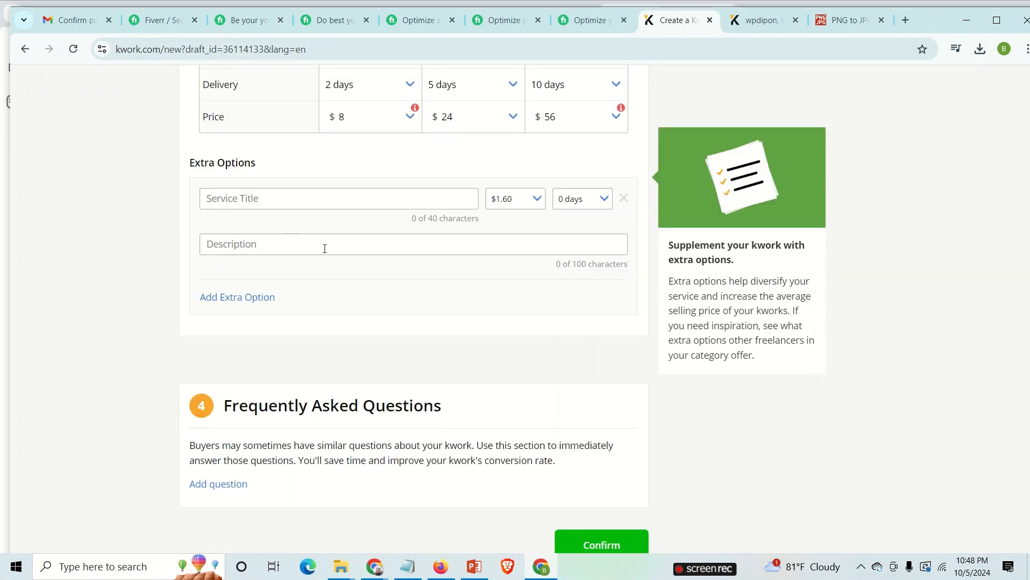
Step: On the competitor's Fiverr gig, expand and select the FAQ 'What is YouTube SEO video optimization?', then return to Kwork
scroll(402, 380, "down", 3)
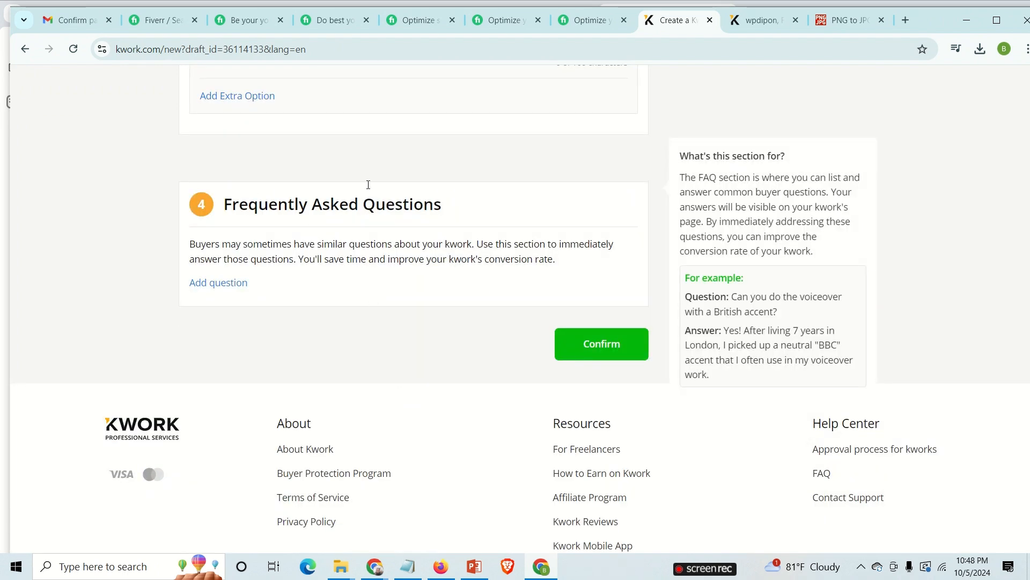
left_click(155, 19)
left_click(308, 21)
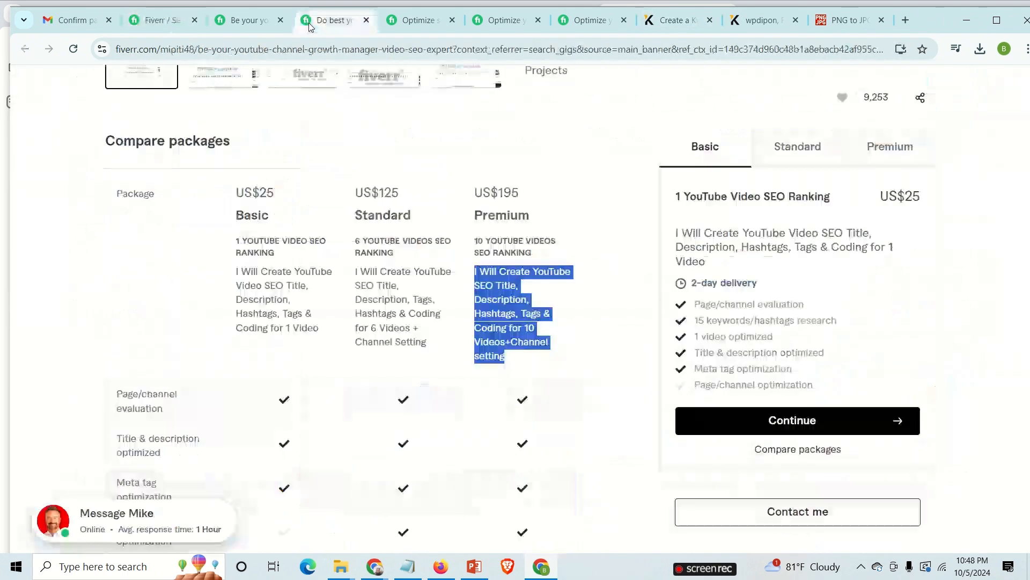
scroll(623, 327, "down", 20)
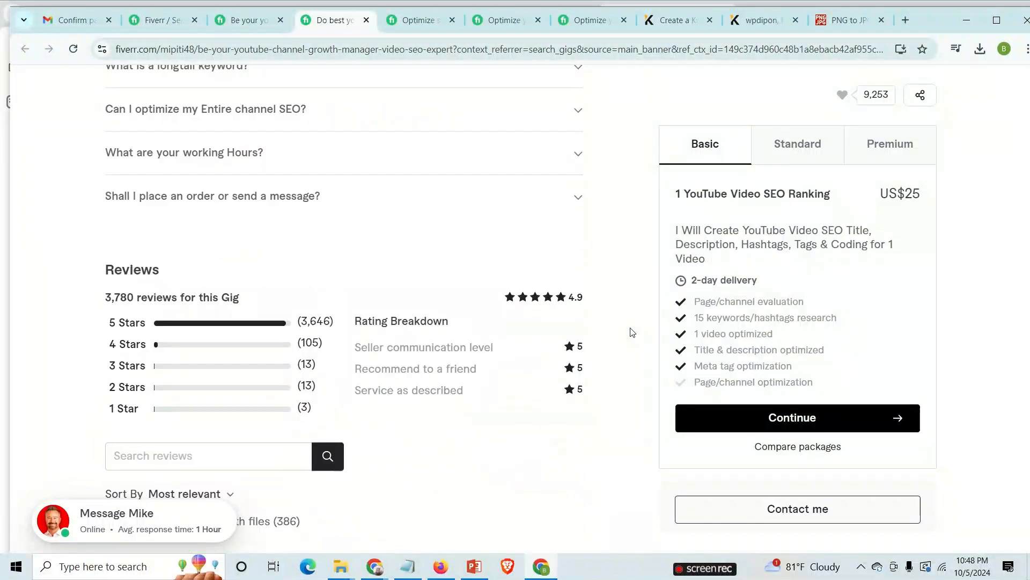
scroll(632, 333, "down", 15)
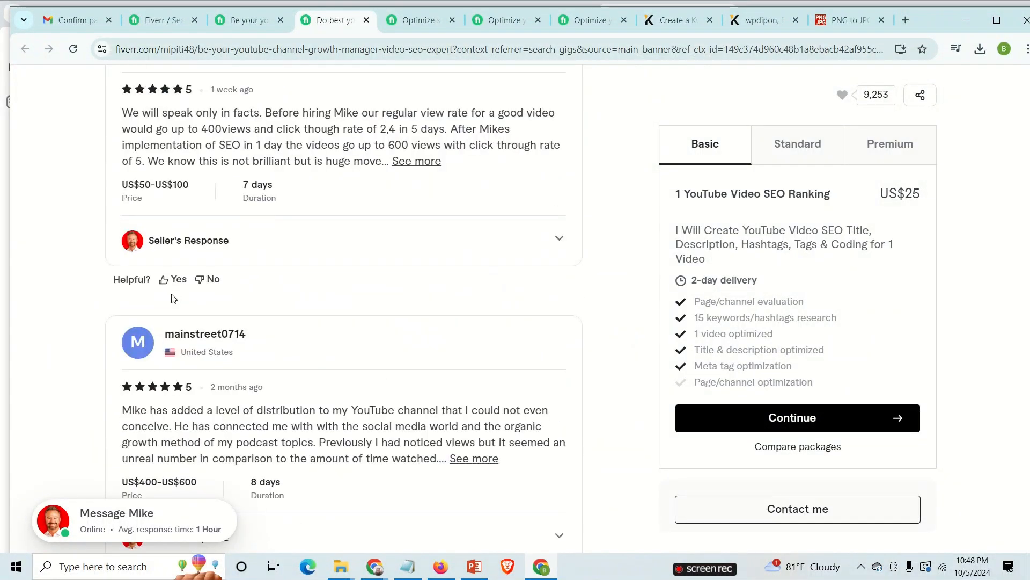
scroll(242, 295, "down", 15)
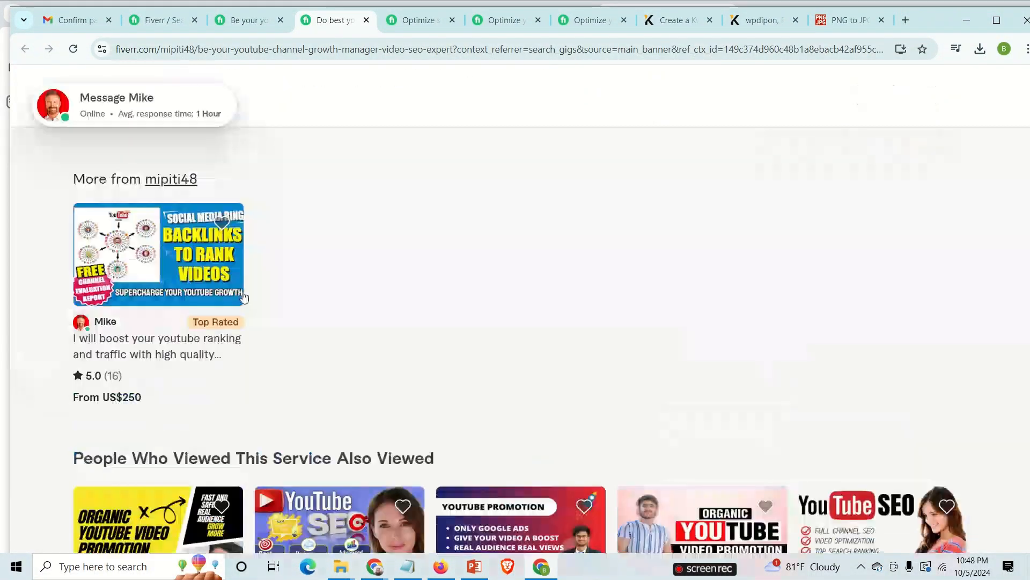
scroll(243, 297, "up", 10)
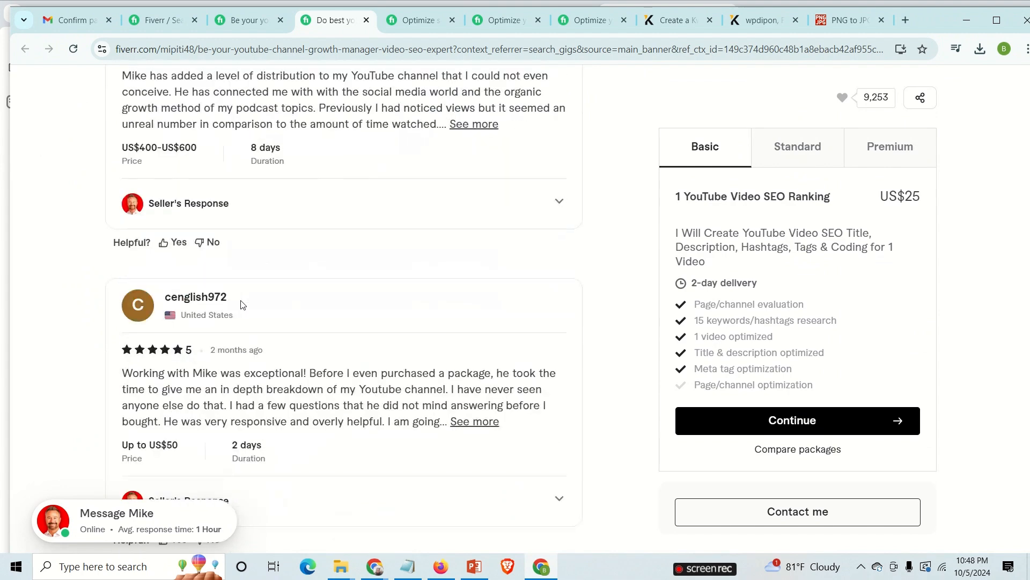
scroll(241, 305, "up", 15)
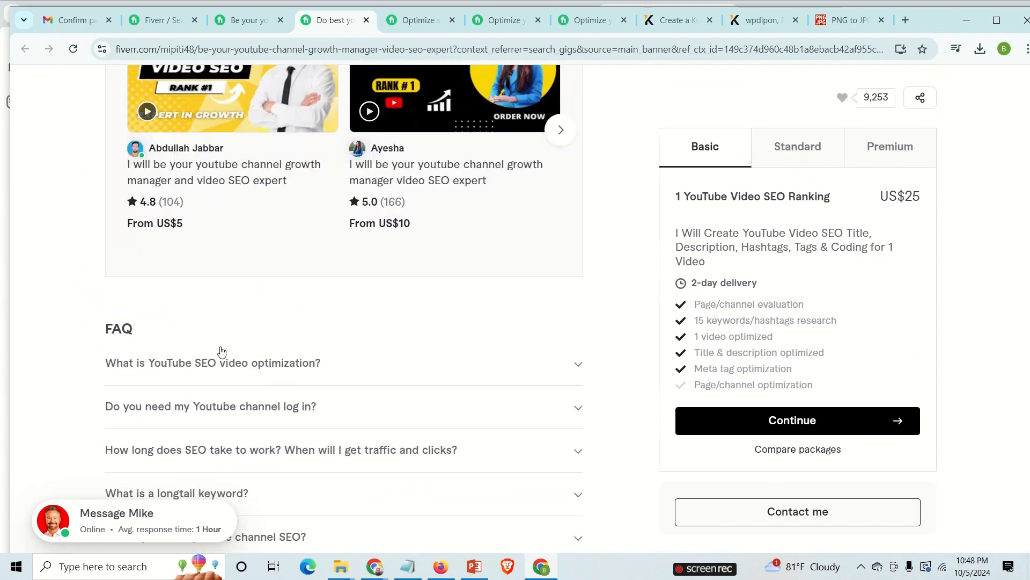
scroll(204, 322, "down", 2)
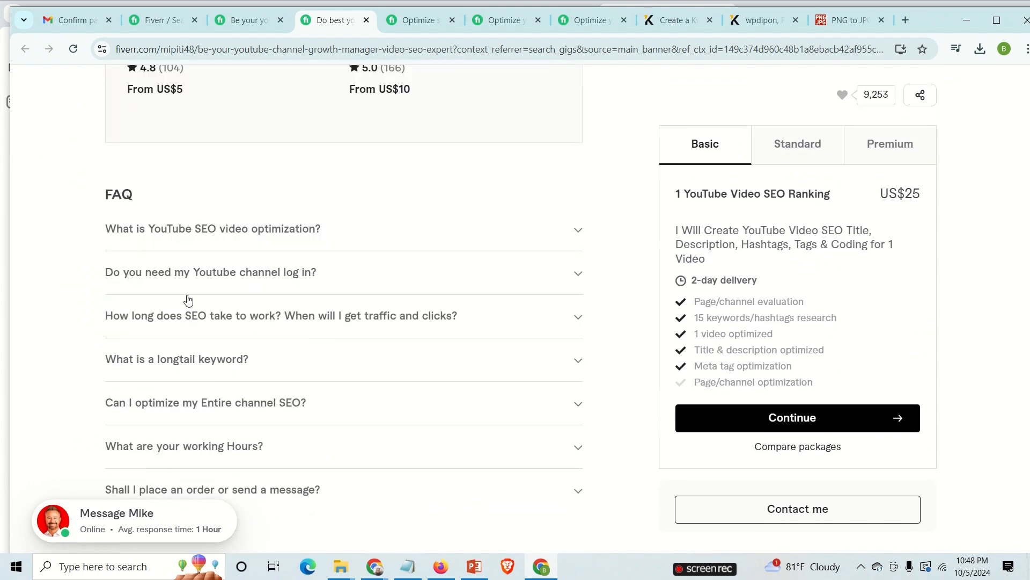
left_click(148, 232)
left_click_drag(107, 230, 323, 225)
key("ctrl+c")
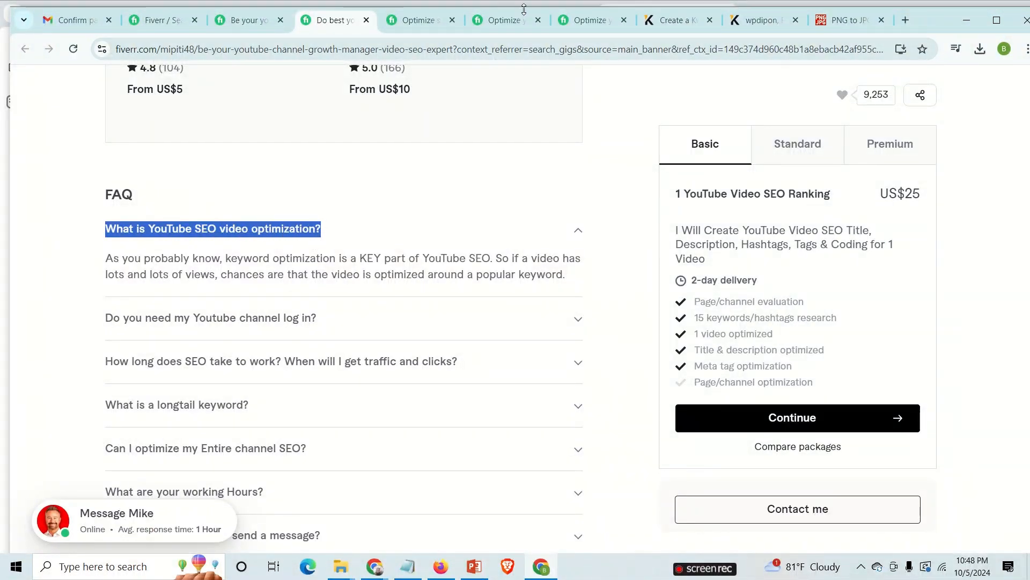
left_click(668, 20)
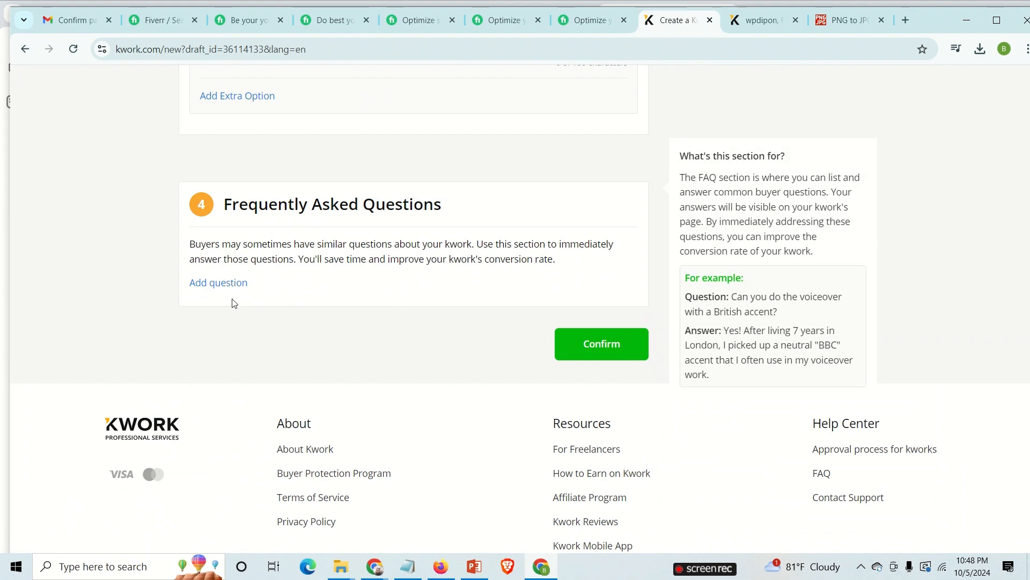
Step: Paste 'What is YouTube SEO video optimization?' and the competitor's answer into a new FAQ, then add another question
left_click(218, 283)
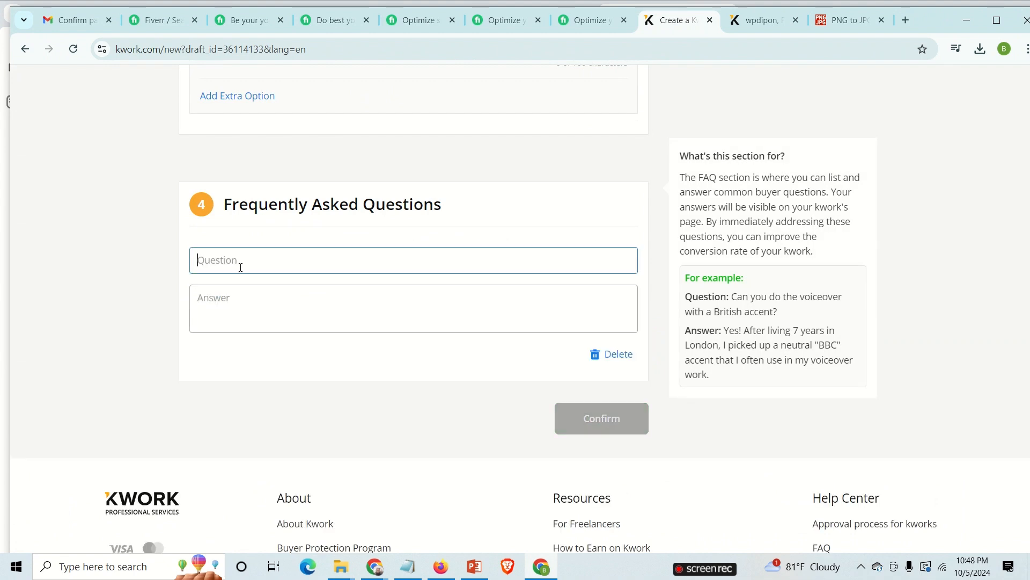
key("ctrl+v")
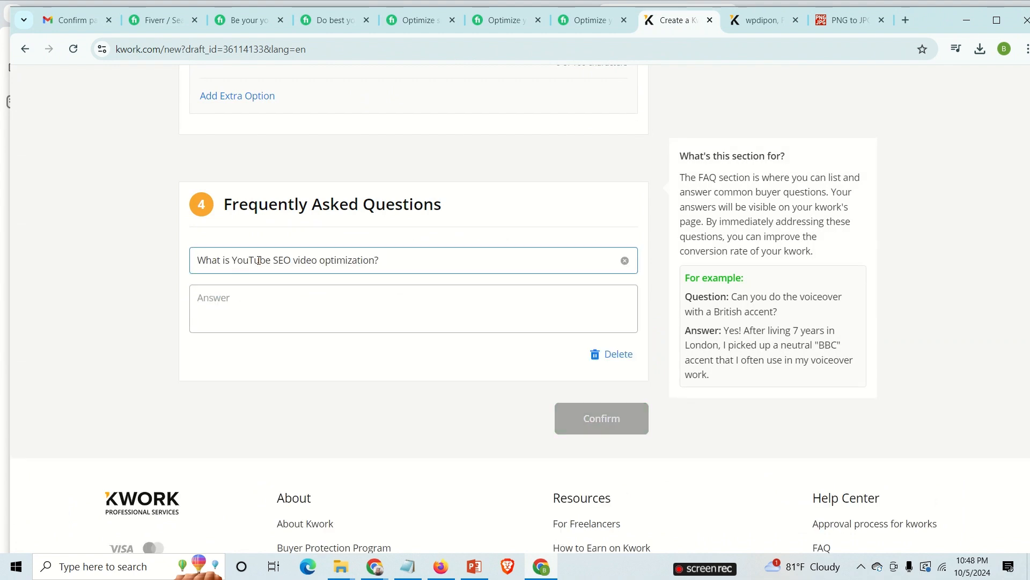
left_click(332, 21)
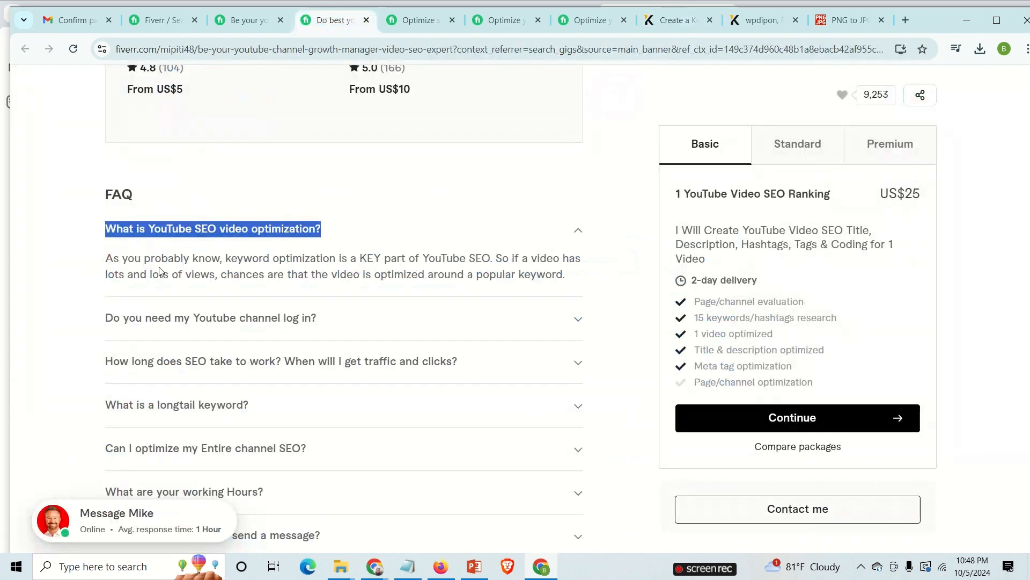
left_click_drag(105, 259, 571, 276)
key("ctrl+c")
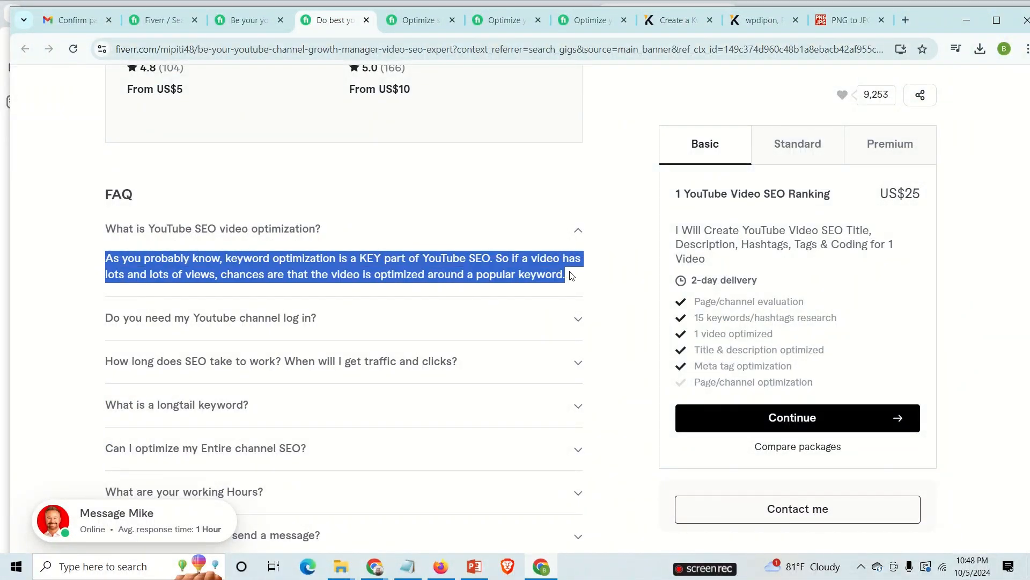
left_click(678, 20)
left_click(278, 294)
key("ctrl+v")
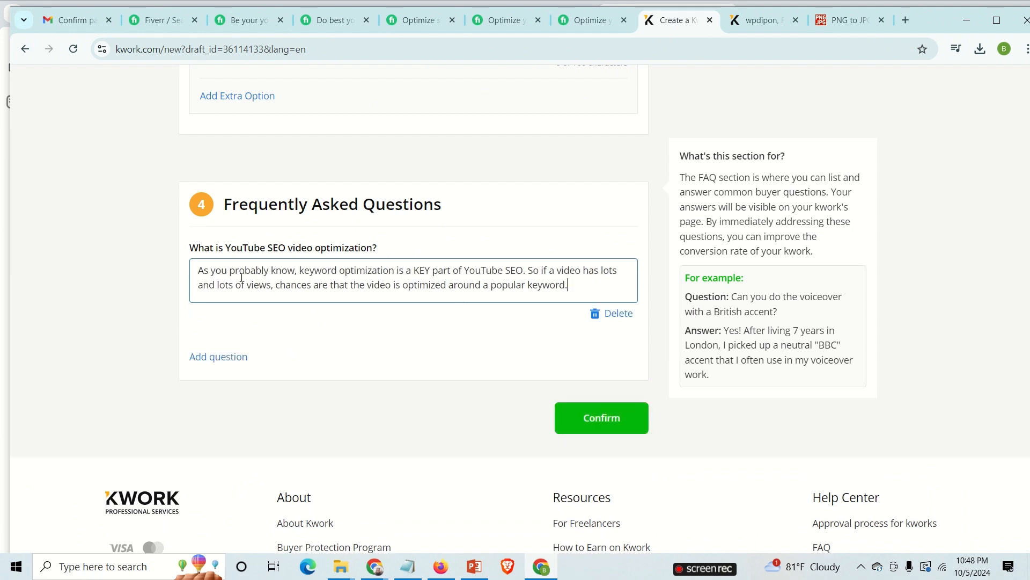
left_click(219, 356)
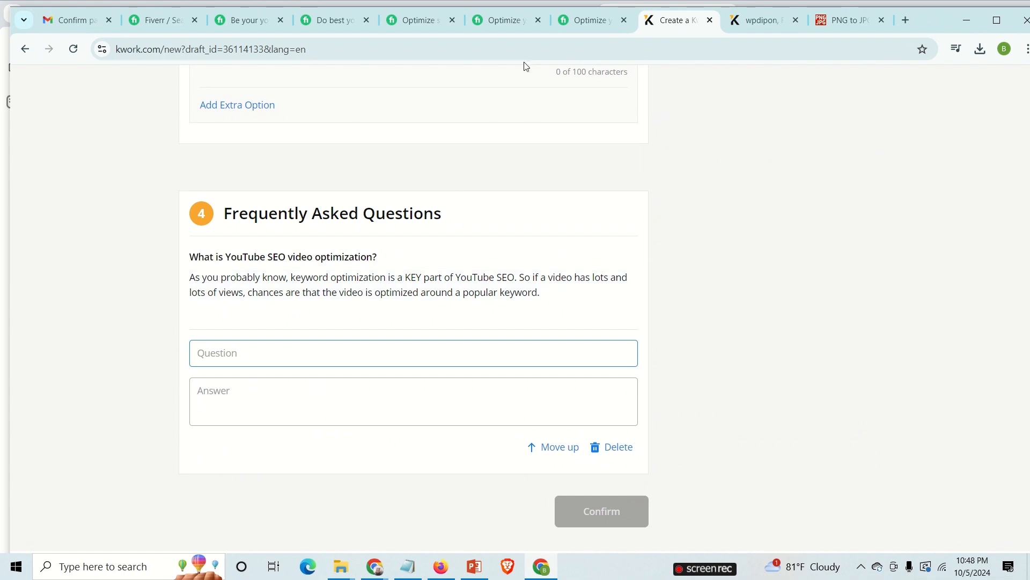
Step: Copy the Fiverr question 'Do you need my Youtube channel log in?' into Kwork's second FAQ
left_click(250, 20)
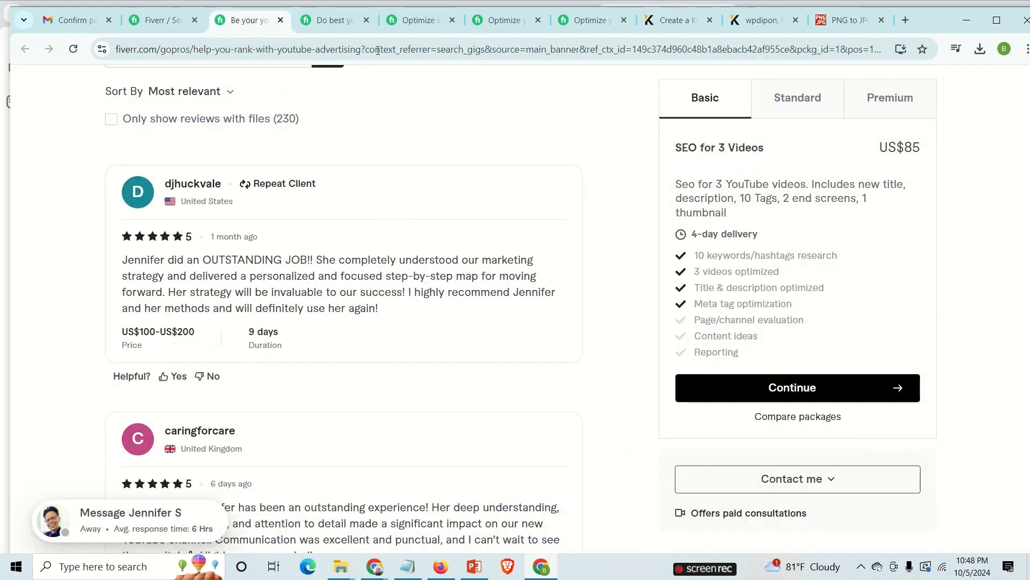
left_click(337, 21)
left_click(204, 322)
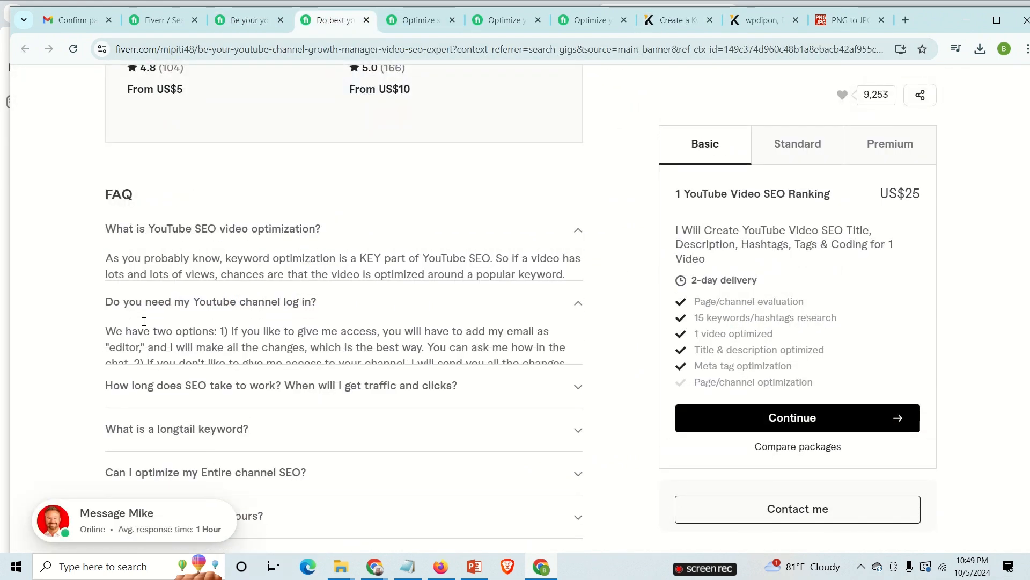
left_click_drag(106, 277, 322, 275)
key("ctrl+c")
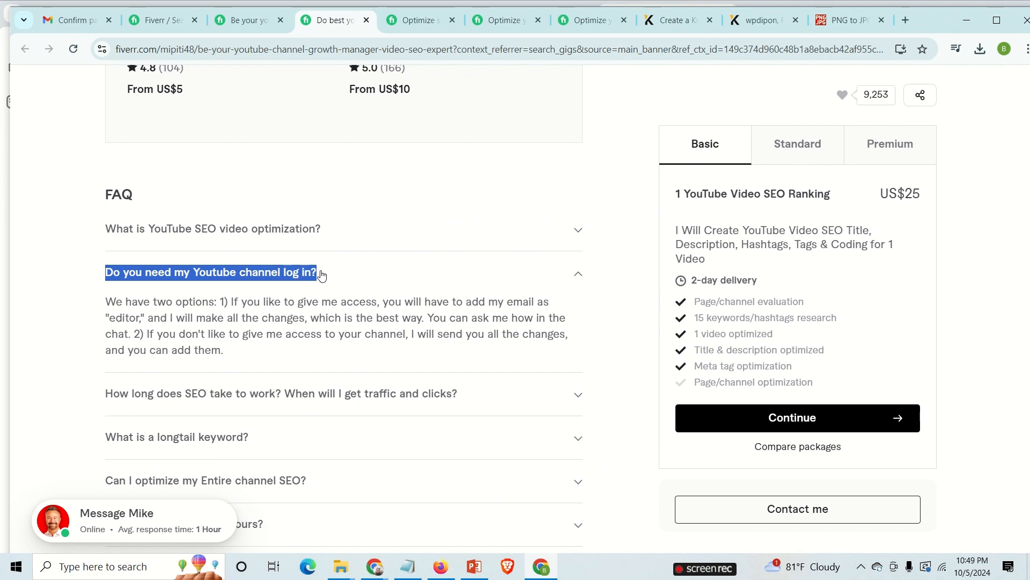
scroll(292, 461, "down", 2)
scroll(265, 420, "up", 1)
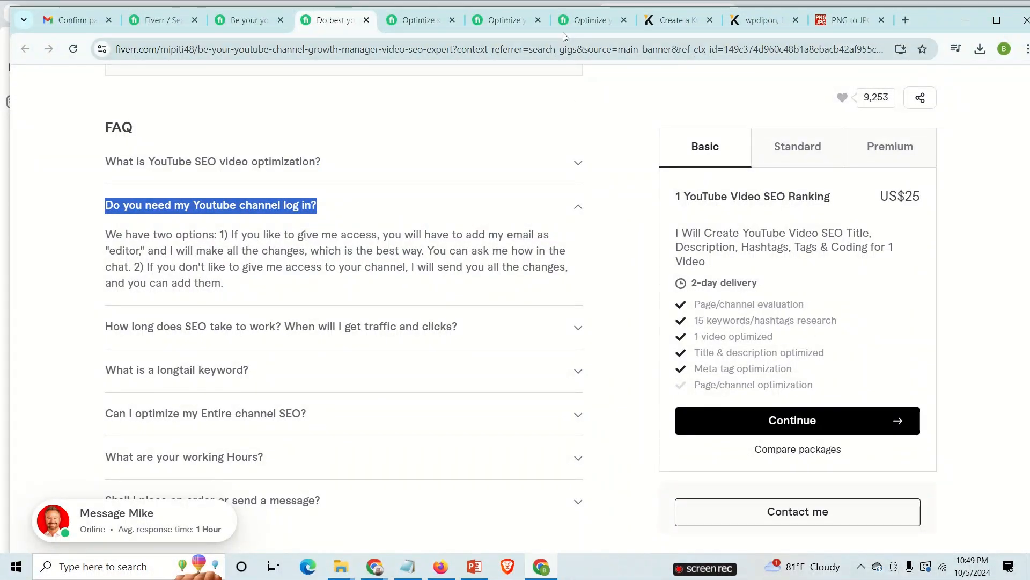
left_click(665, 21)
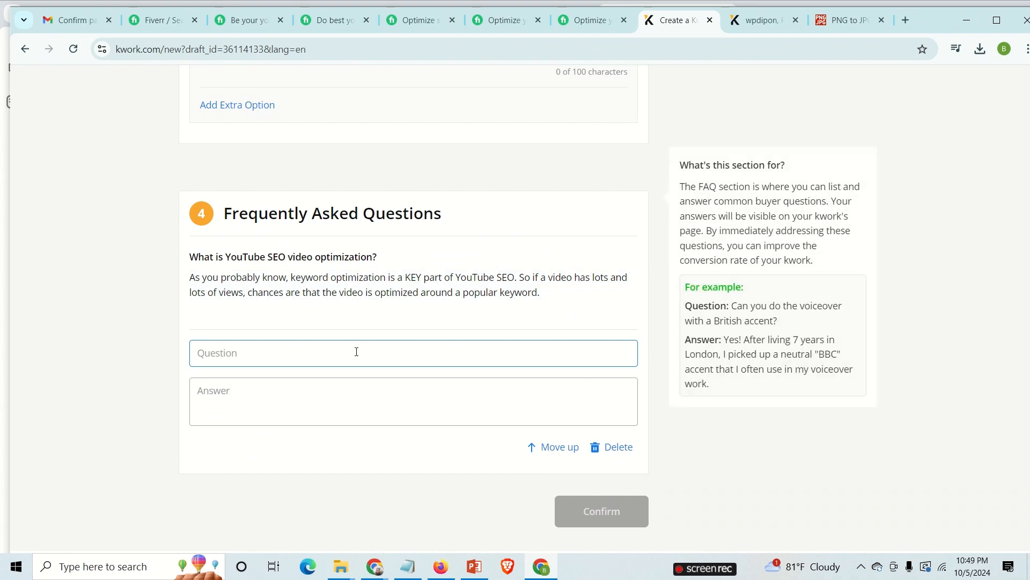
key("ctrl+v")
Step: Copy the competitor's two-option channel access answer into the second FAQ's Answer field
left_click(249, 20)
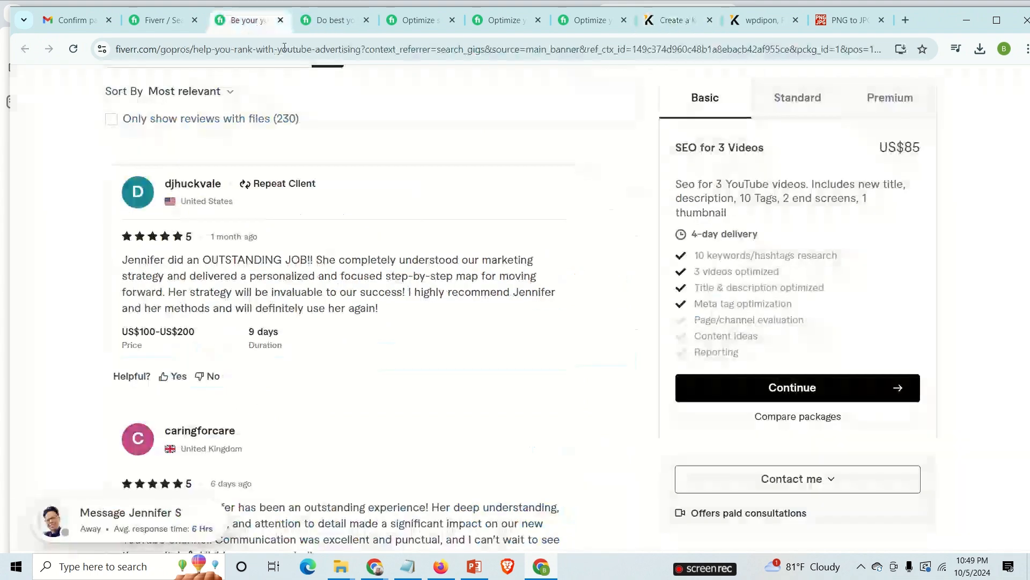
left_click(339, 32)
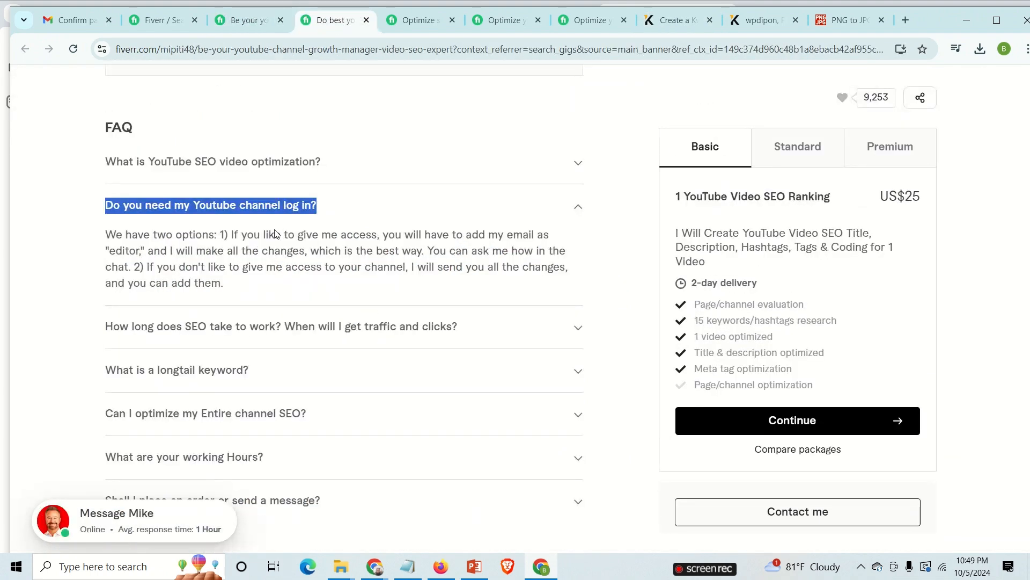
left_click_drag(107, 236, 257, 284)
key("ctrl+c")
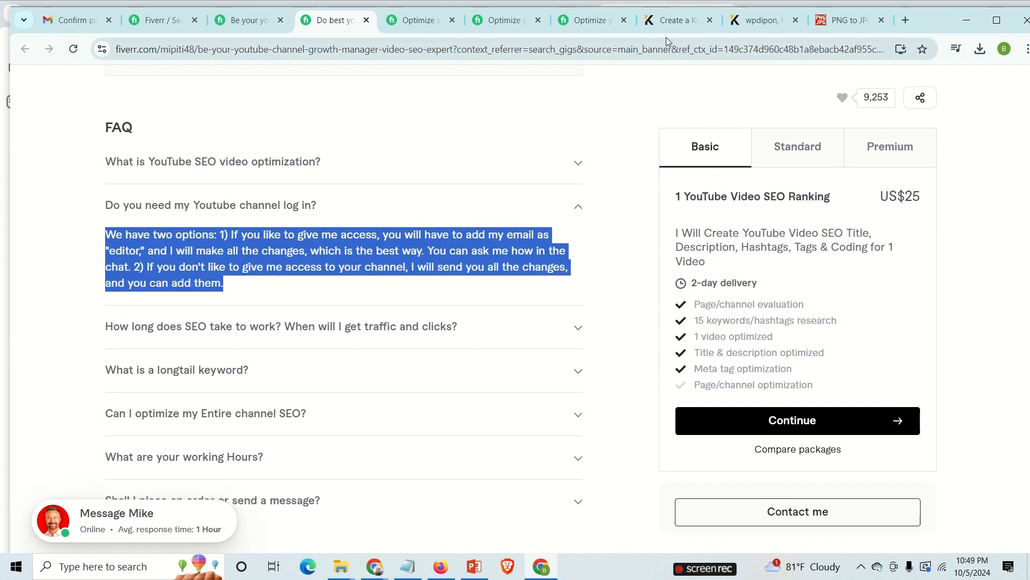
left_click(674, 21)
left_click(314, 374)
key("ctrl+v")
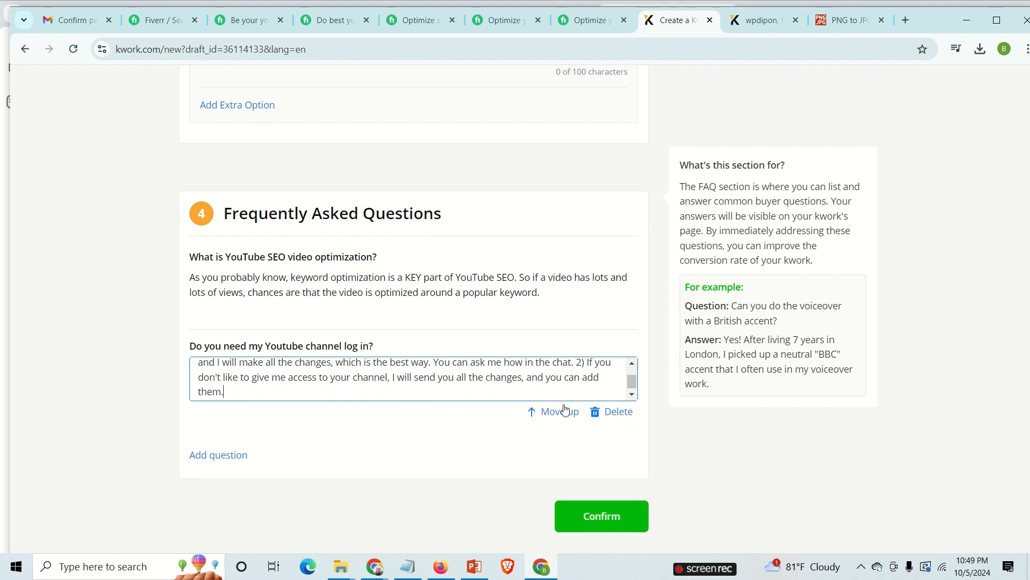
scroll(525, 380, "up", 3)
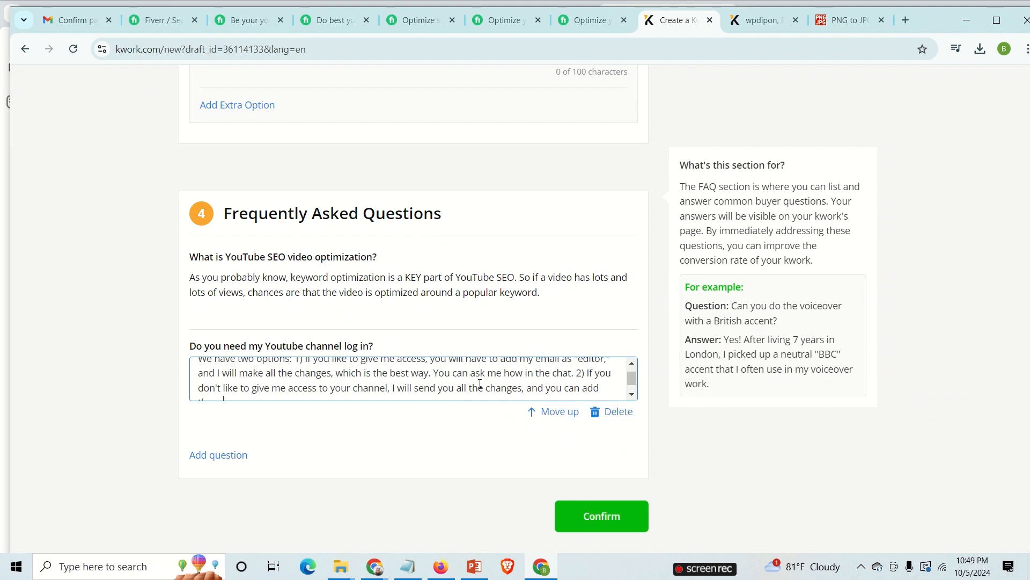
scroll(467, 387, "down", 3)
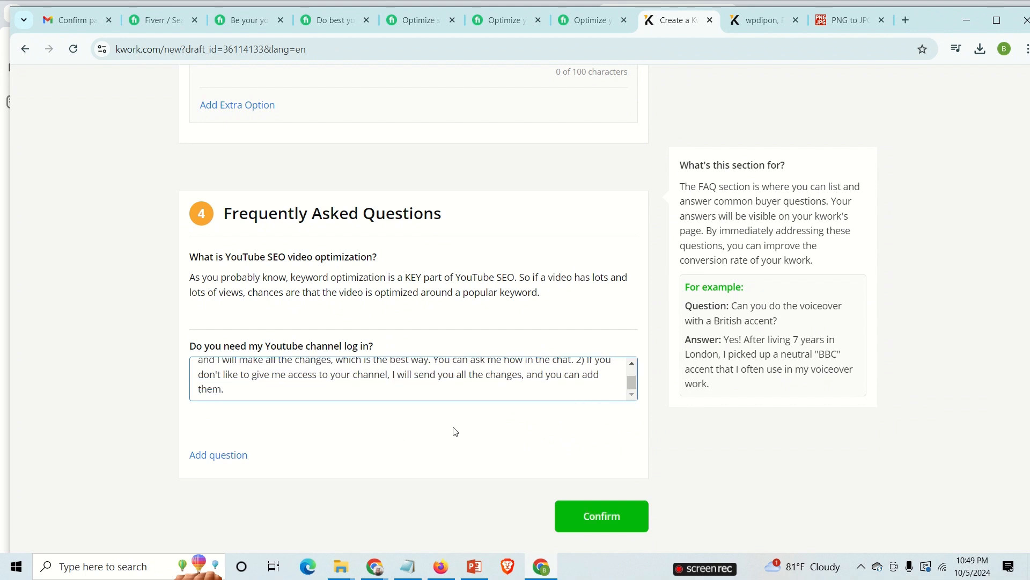
Step: Save the second FAQ entry and scroll back up to the package table
left_click(594, 516)
scroll(391, 375, "up", 4)
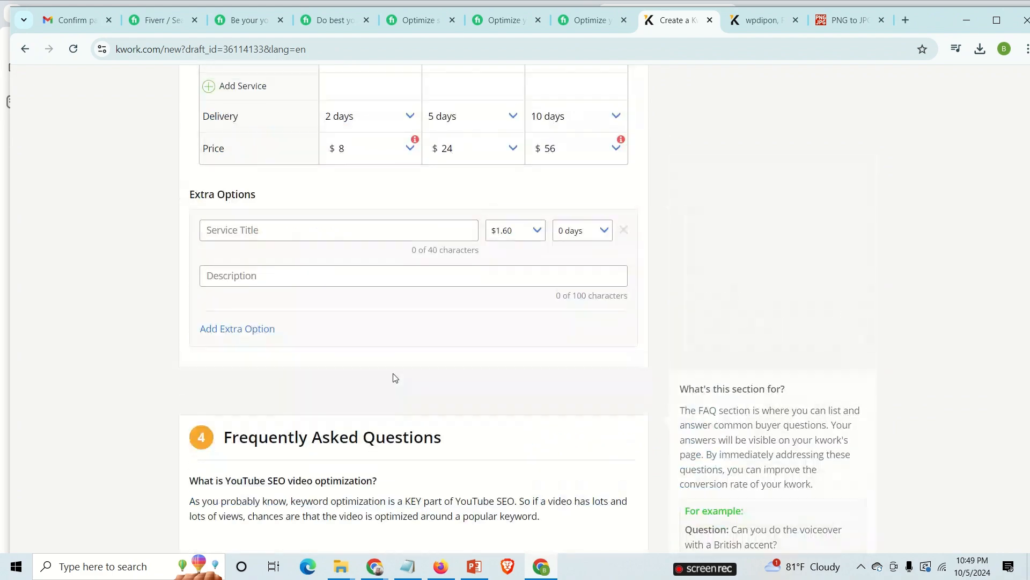
scroll(633, 332, "up", 20)
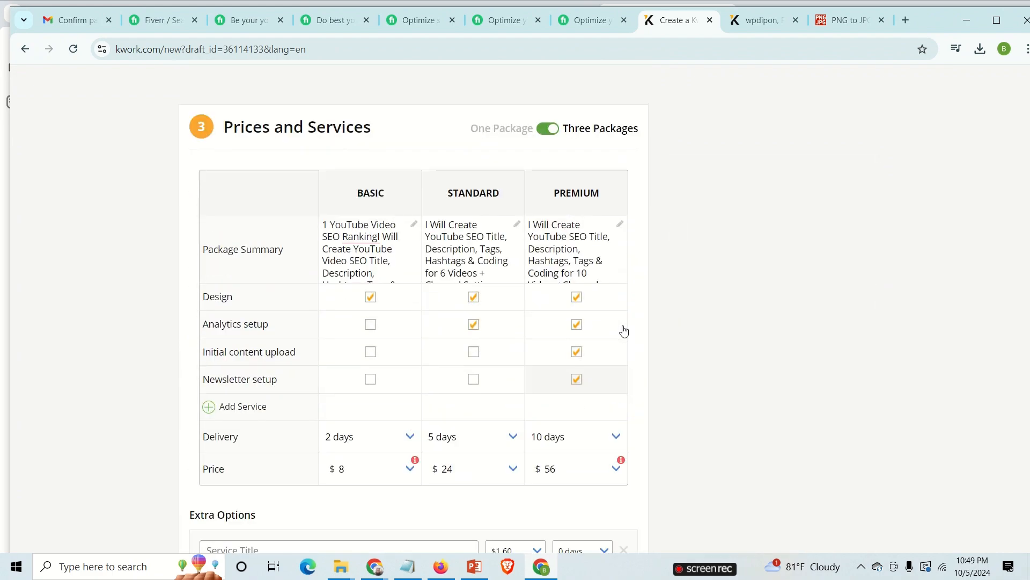
scroll(558, 309, "up", 10)
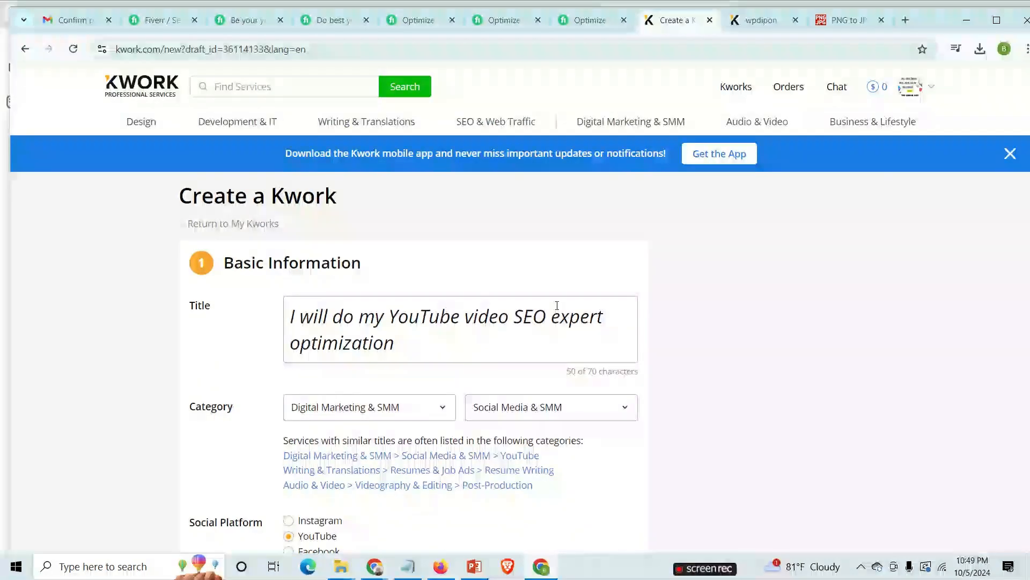
scroll(556, 307, "down", 15)
scroll(558, 306, "down", 20)
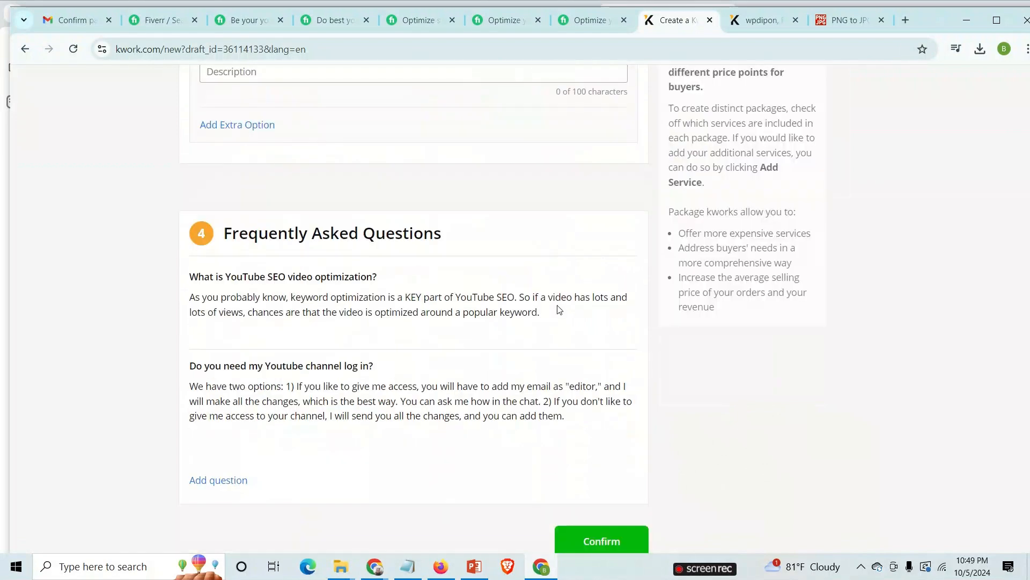
scroll(559, 309, "up", 6)
scroll(558, 310, "up", 5)
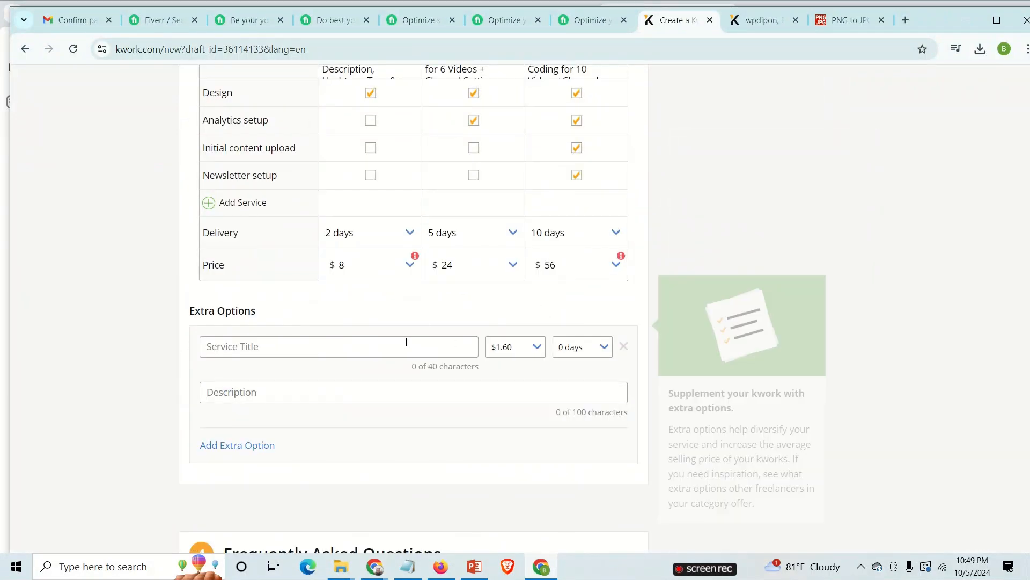
Step: Raise the Basic package price to $16 and review the form
left_click(411, 271)
left_click(348, 300)
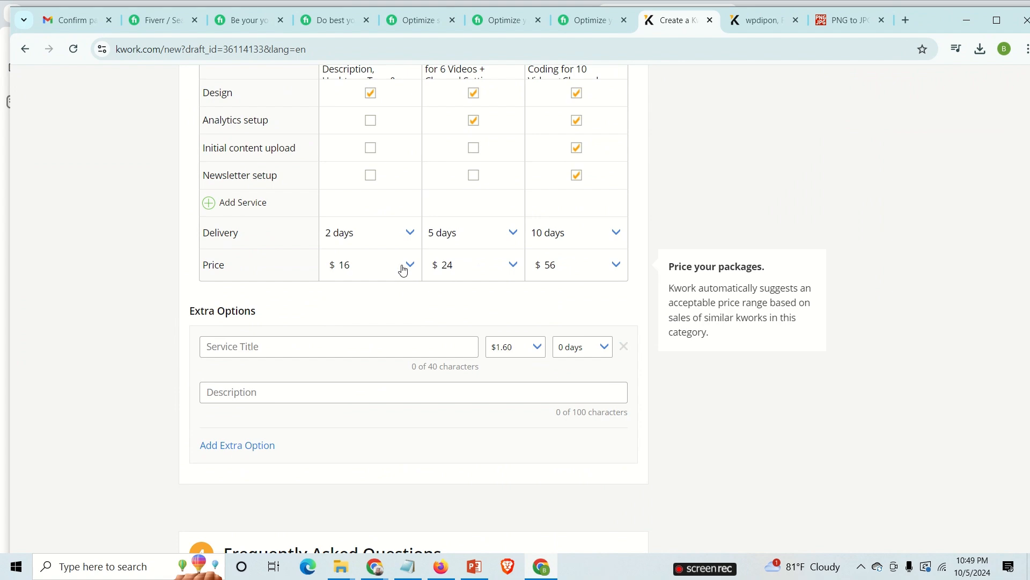
scroll(443, 287, "up", 2)
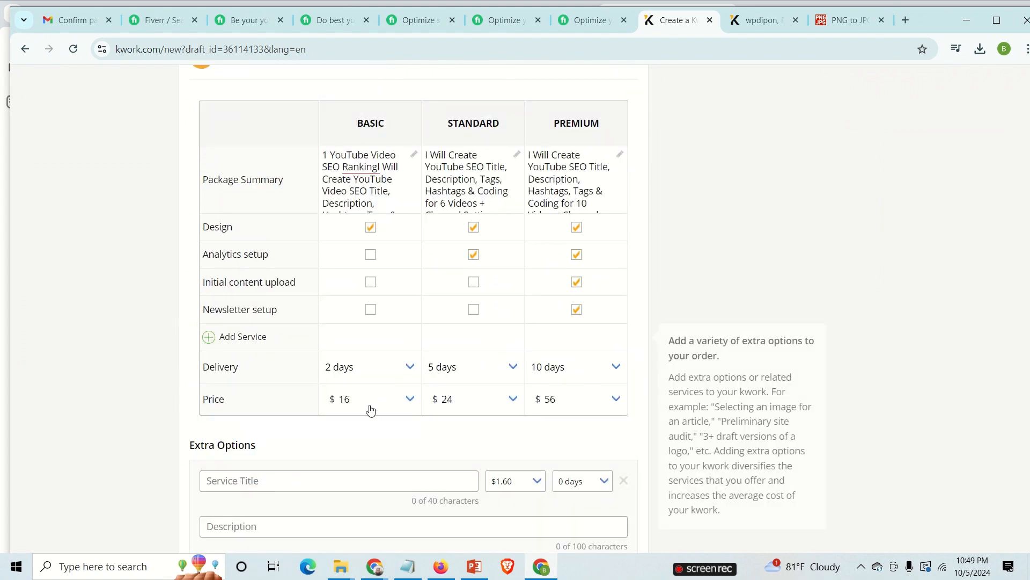
scroll(481, 391, "down", 12)
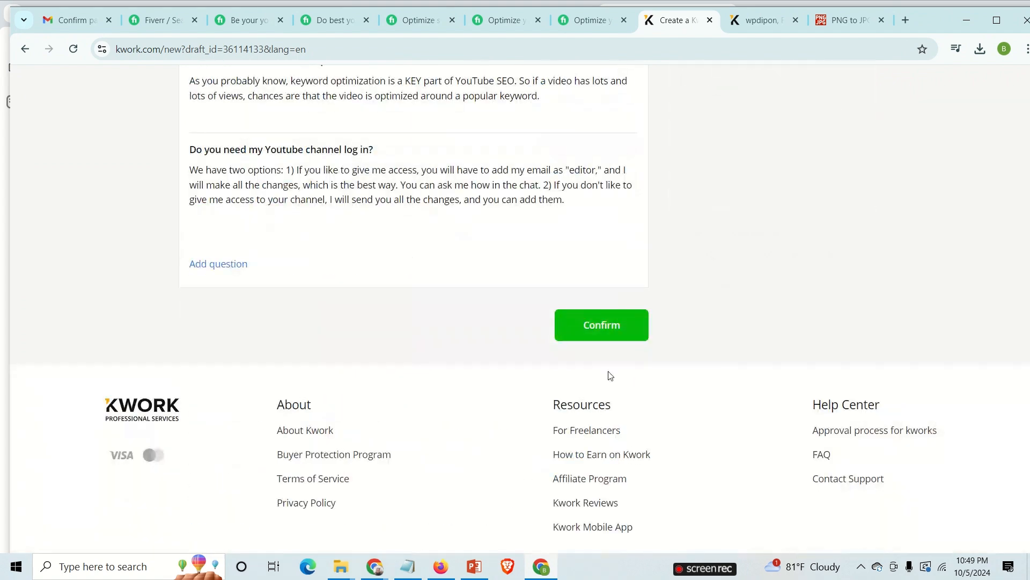
scroll(432, 374, "up", 5)
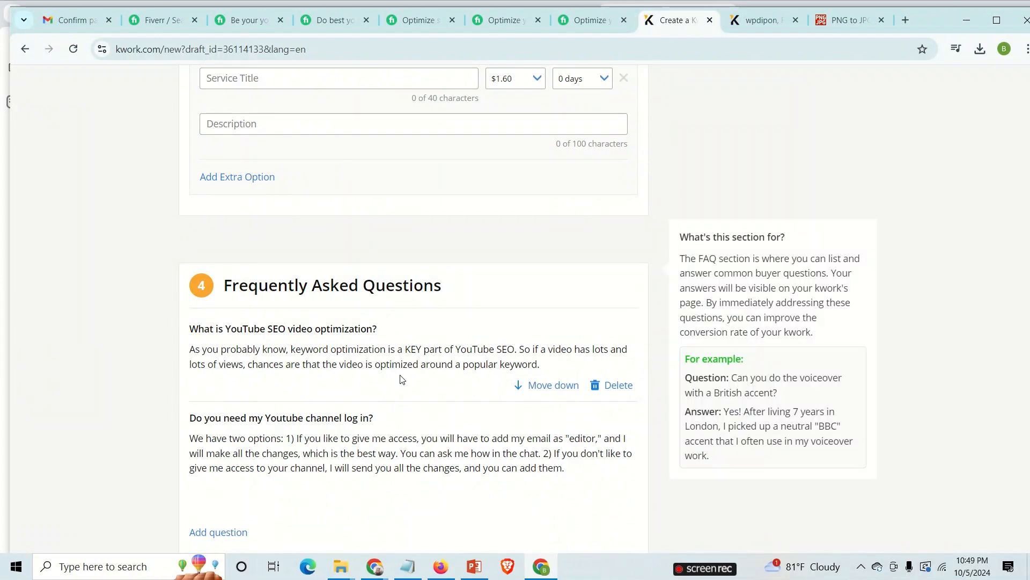
scroll(447, 376, "down", 5)
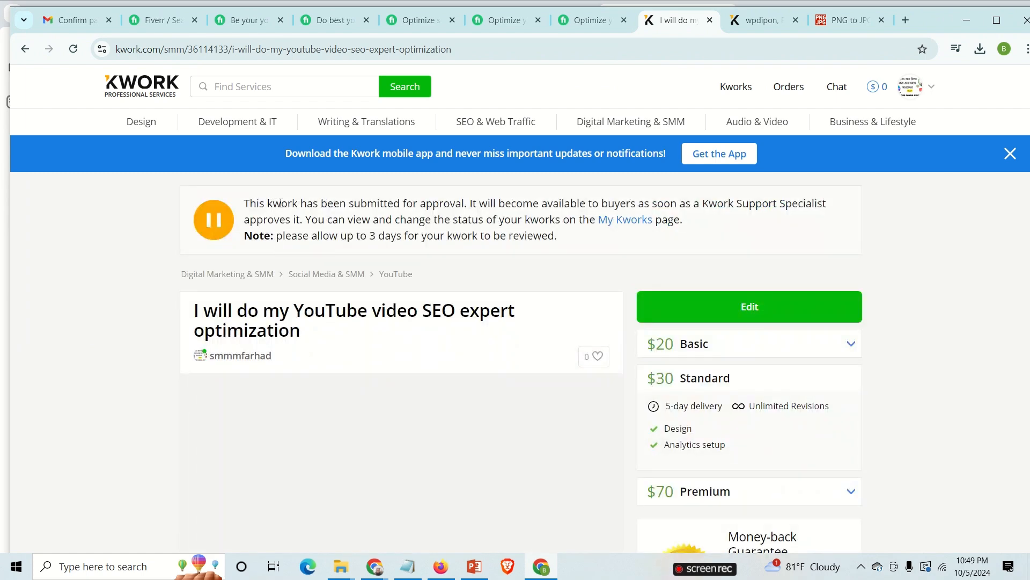
Step: Highlight the awaiting-approval notice and the gig title on the new gig page
left_click_drag(273, 203, 469, 203)
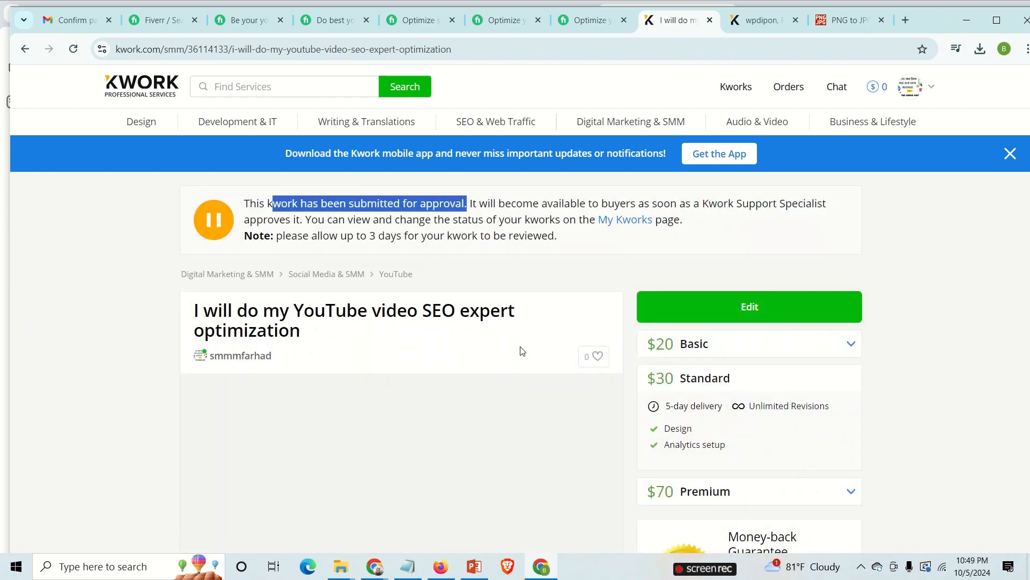
scroll(523, 351, "down", 3)
scroll(377, 343, "up", 3)
left_click_drag(198, 311, 327, 332)
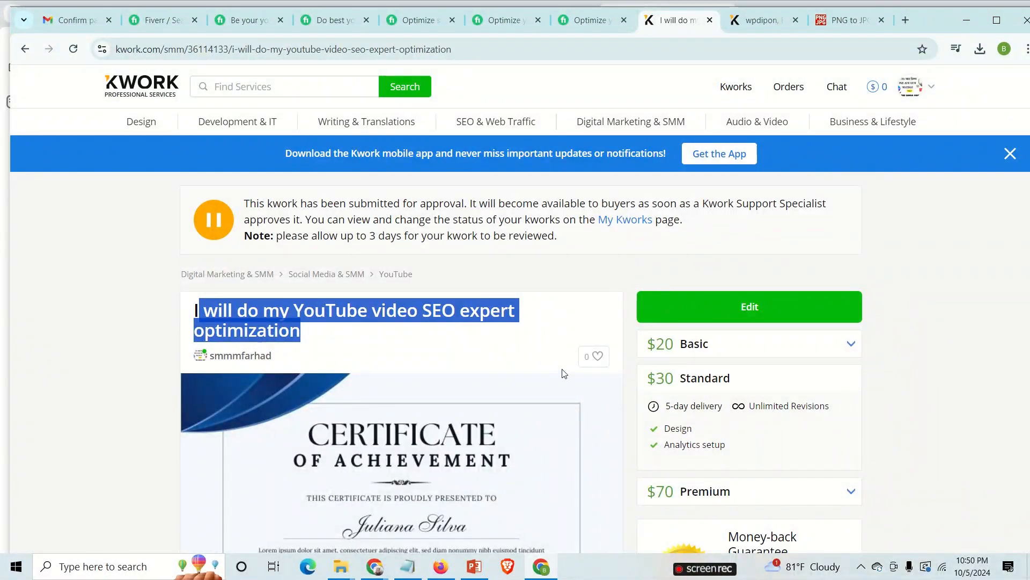
scroll(563, 374, "down", 6)
scroll(554, 379, "up", 6)
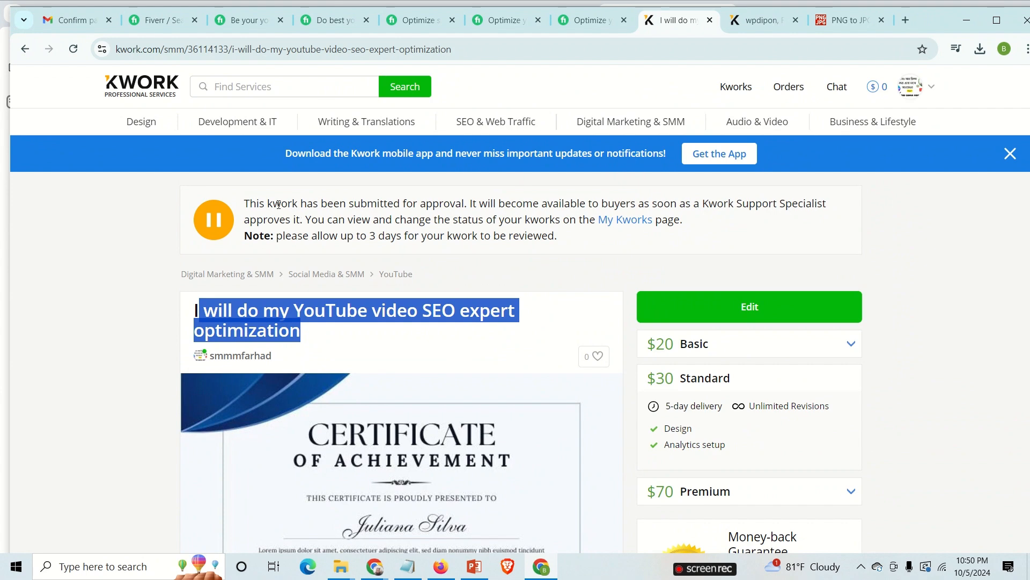
left_click_drag(279, 204, 390, 250)
scroll(549, 336, "down", 5)
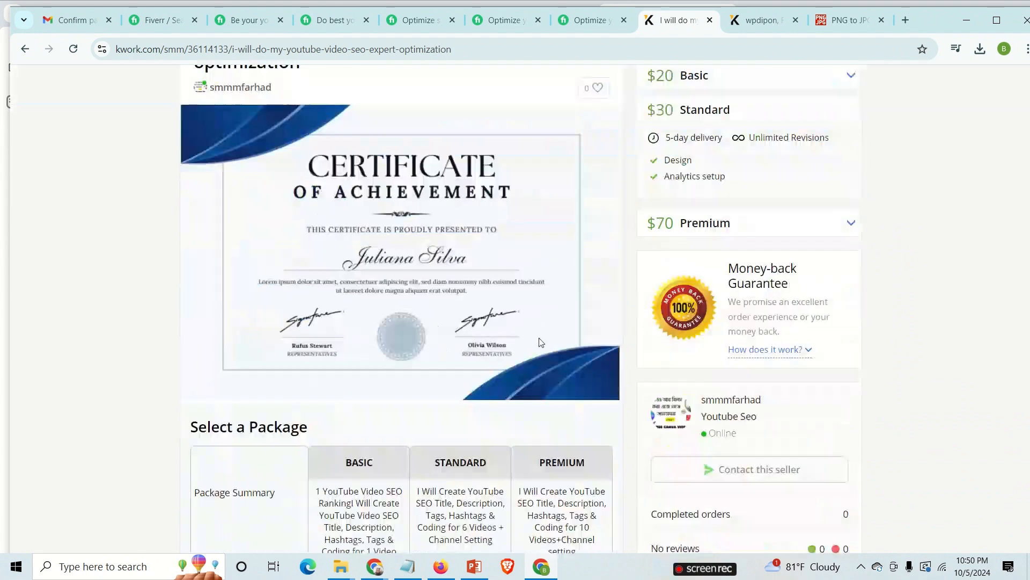
scroll(376, 300, "up", 4)
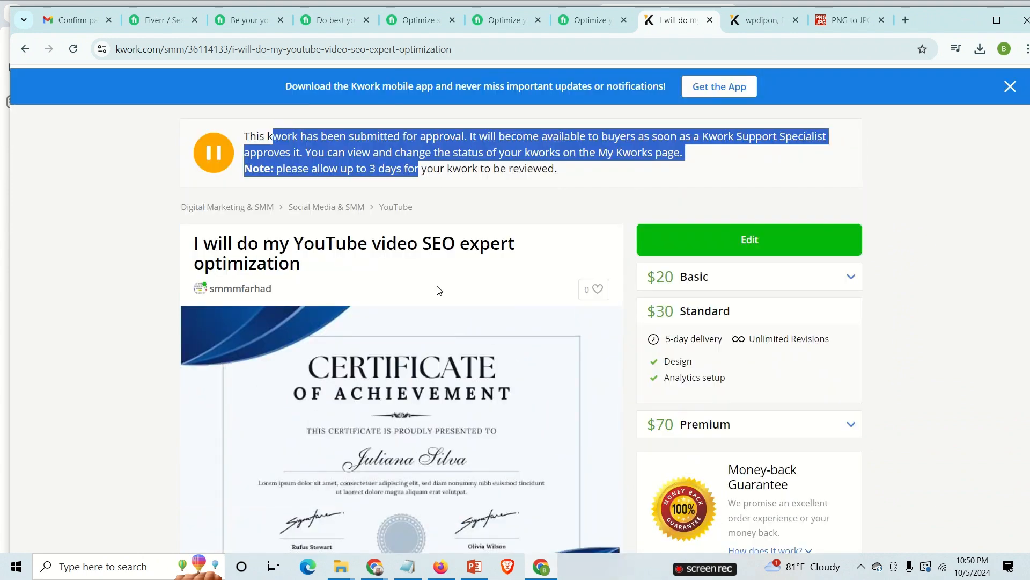
Step: Compare against the Fiverr gig, then scroll through the Kwork packages and overview
left_click(239, 19)
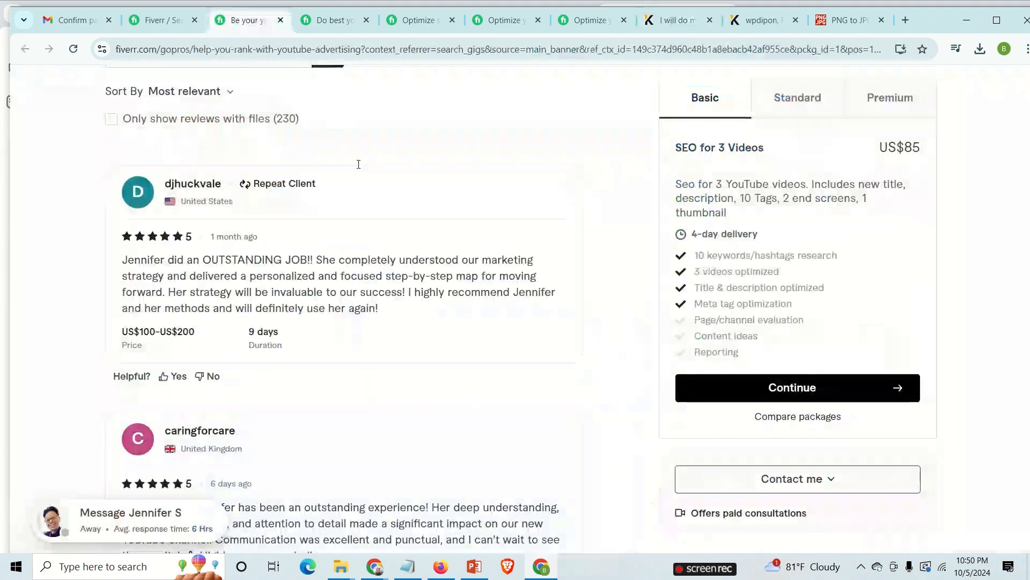
scroll(389, 126, "up", 10)
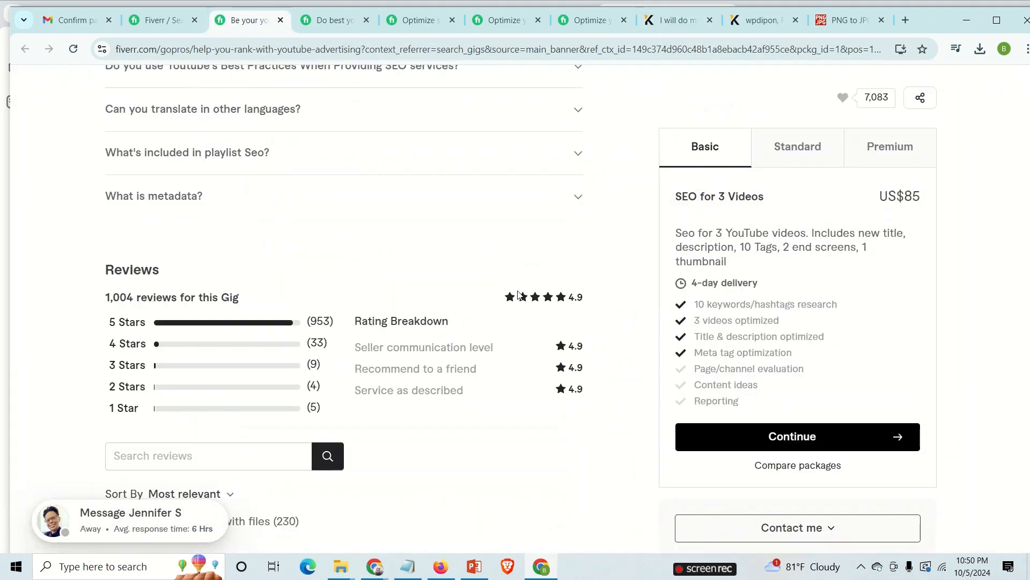
left_click(671, 19)
scroll(456, 360, "down", 8)
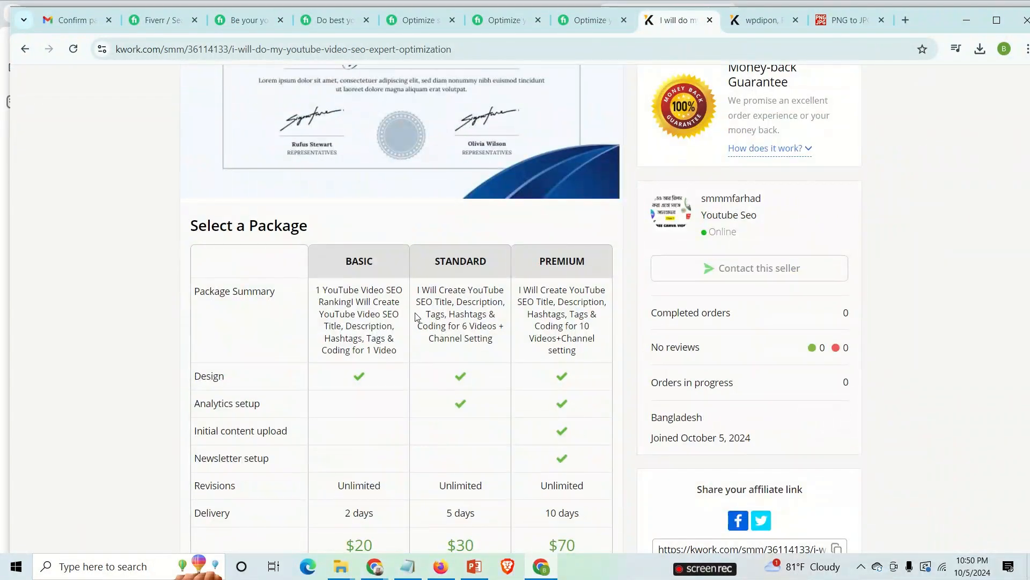
scroll(470, 349, "down", 2)
scroll(532, 322, "down", 4)
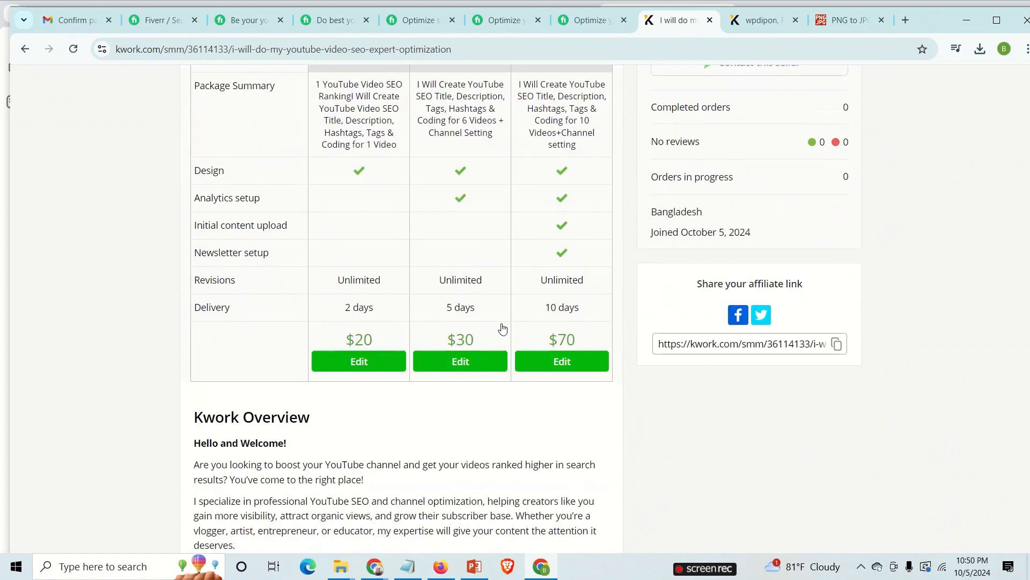
scroll(429, 298, "up", 4)
scroll(493, 166, "down", 5)
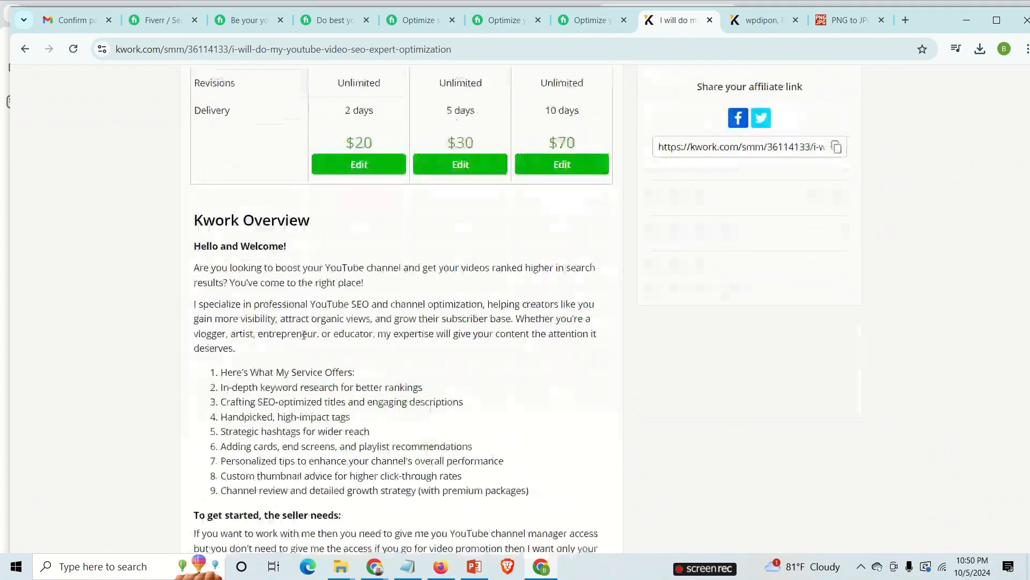
scroll(390, 336, "up", 4)
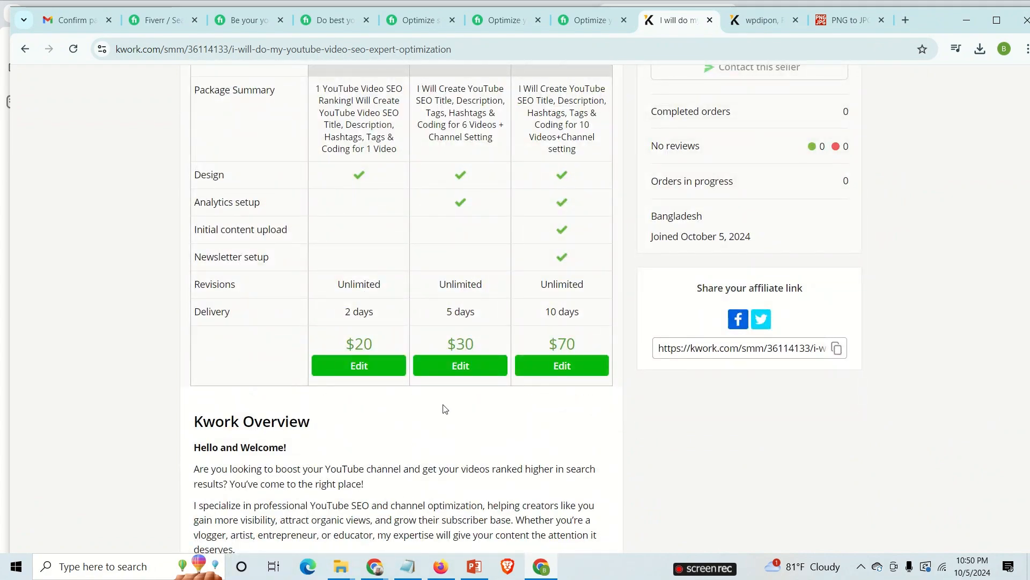
scroll(364, 371, "up", 2)
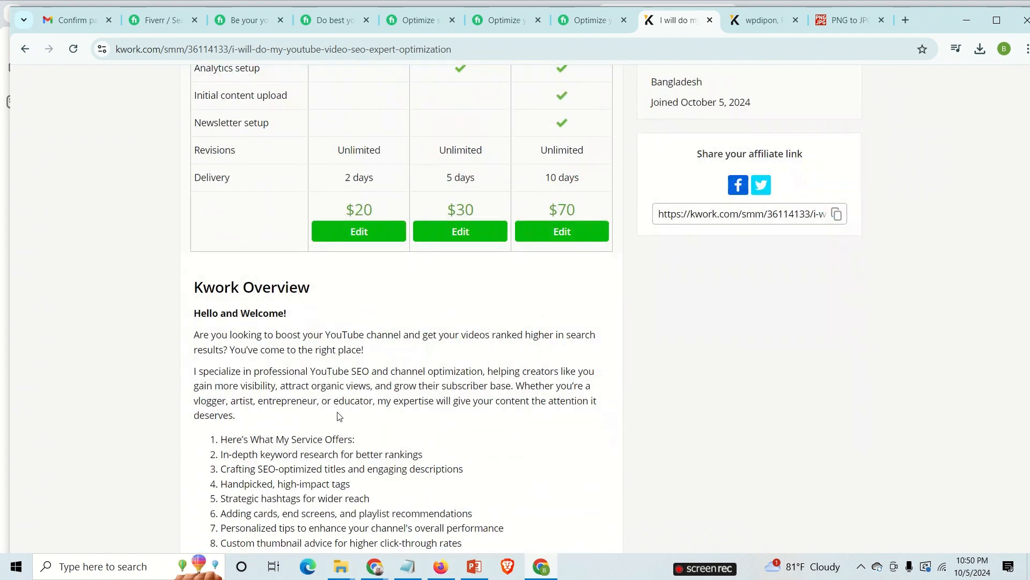
scroll(417, 446, "down", 3)
scroll(414, 456, "down", 1)
scroll(414, 456, "down", 2)
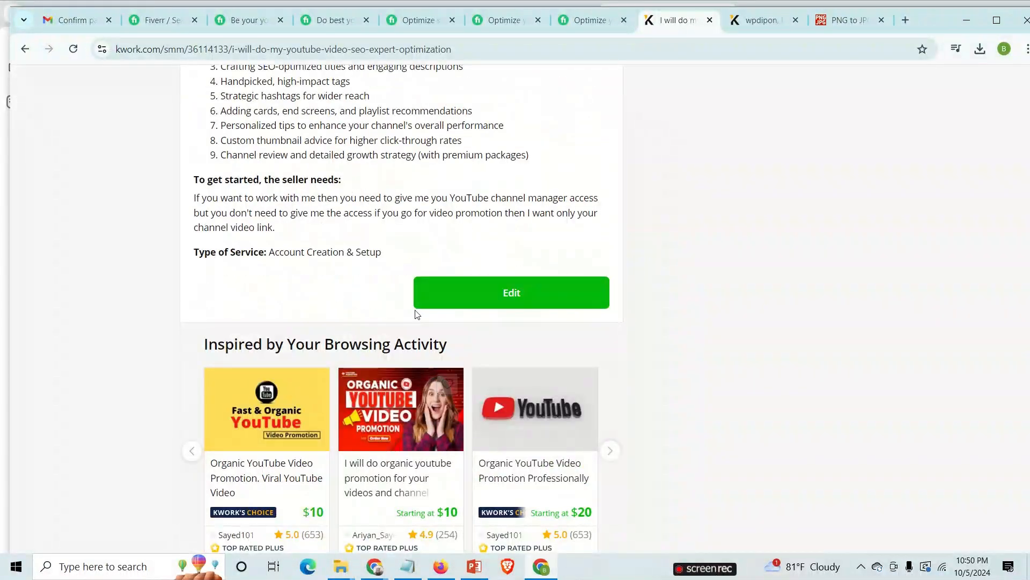
scroll(375, 344, "up", 2)
scroll(309, 487, "up", 5)
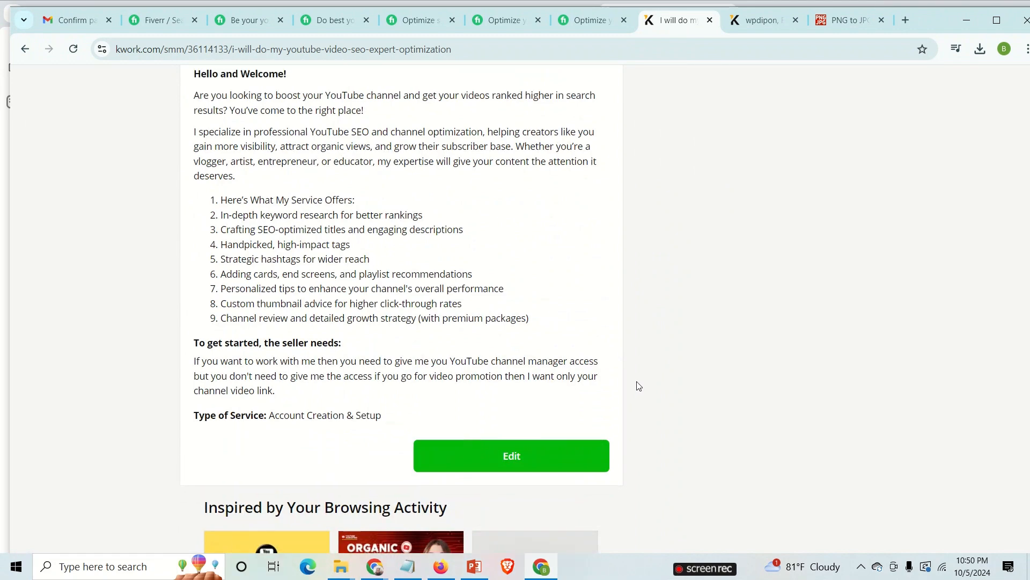
scroll(752, 371, "up", 4)
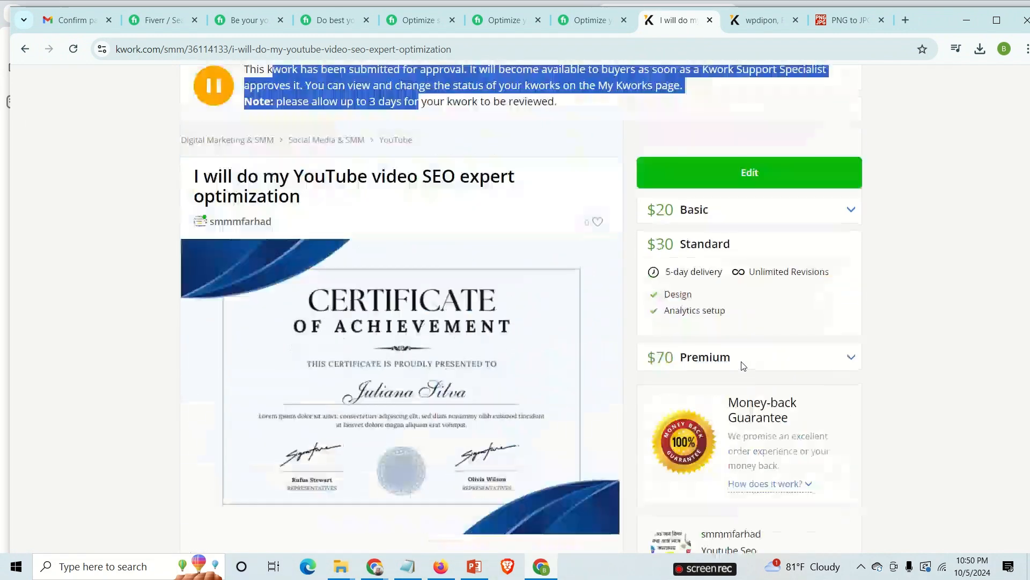
scroll(741, 362, "down", 5)
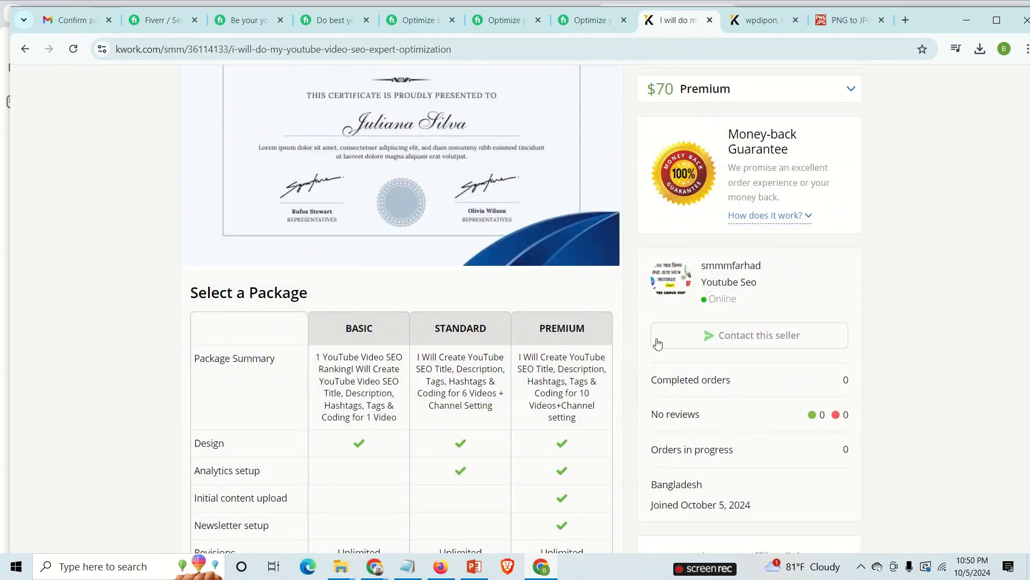
scroll(644, 343, "up", 7)
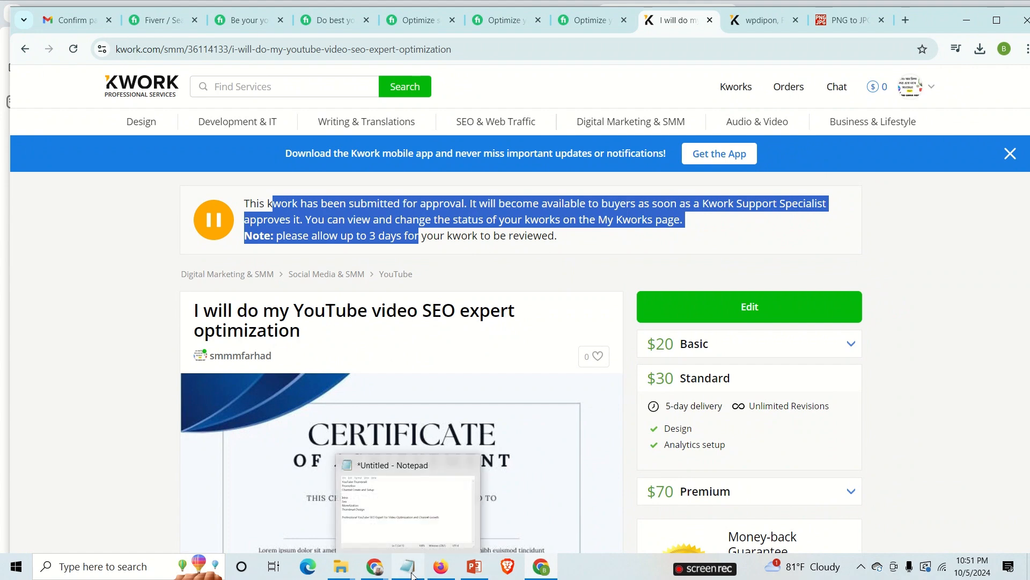
Step: Highlight and clear the gig title, then bring the meet.google.com call window forward
left_click(138, 353)
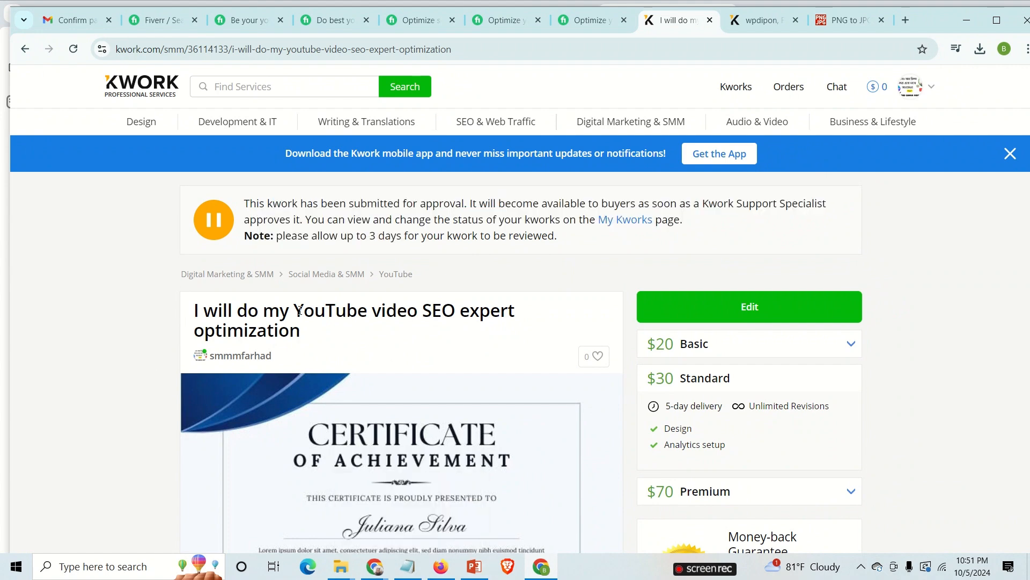
left_click_drag(348, 311, 403, 334)
left_click(444, 319)
left_click_drag(302, 332, 196, 307)
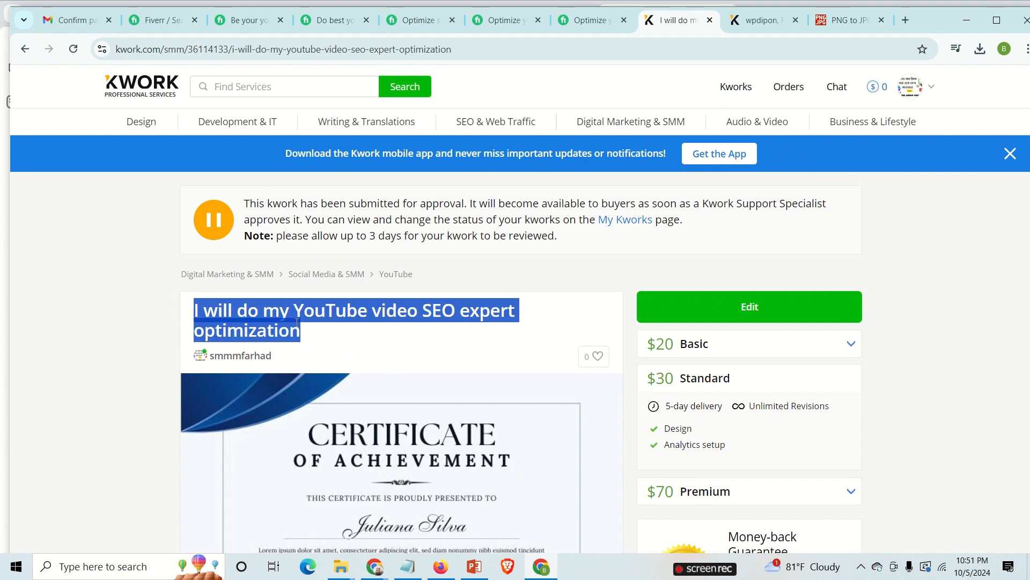
left_click(322, 328)
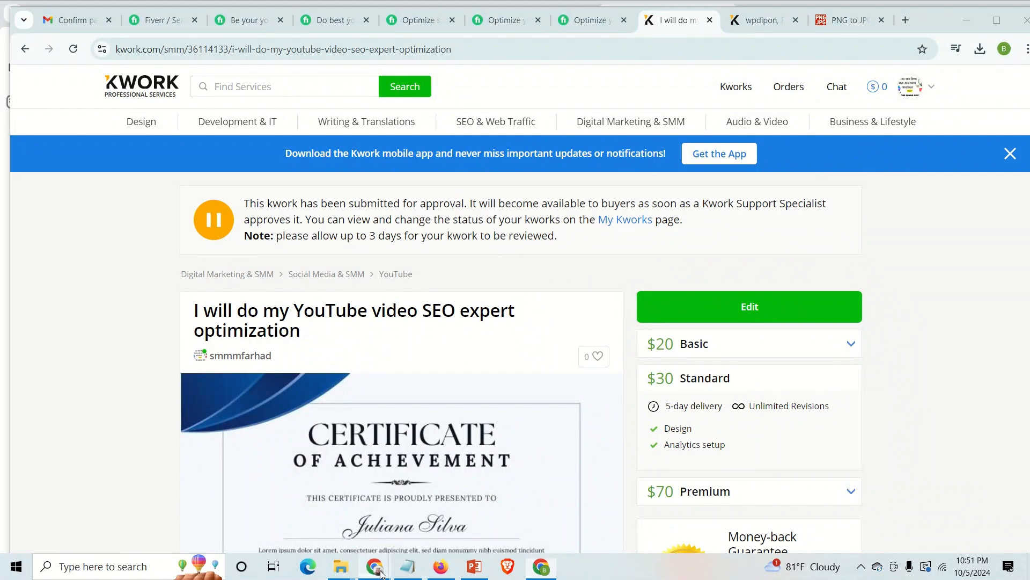
mouse_move(382, 564)
left_click(537, 465)
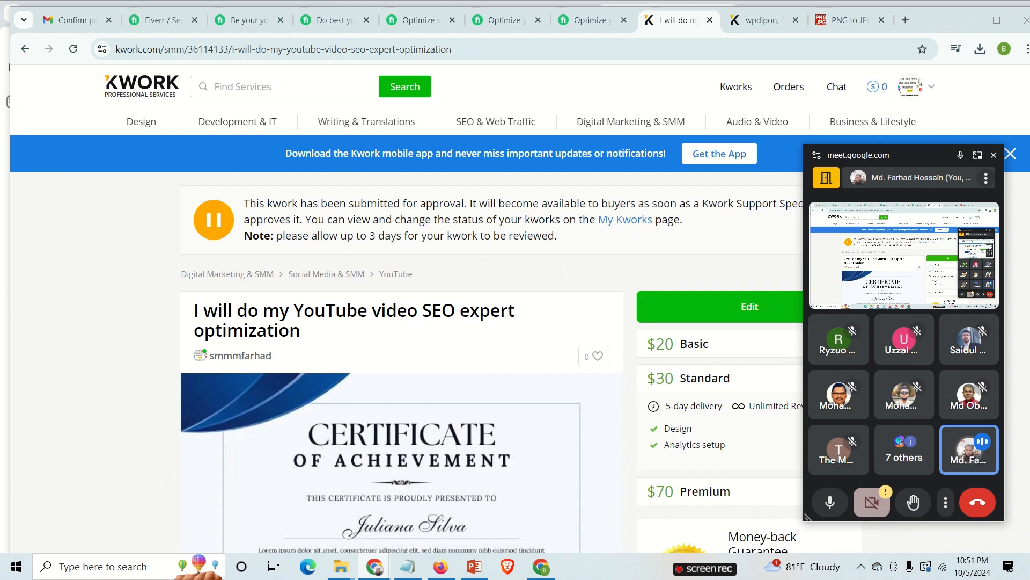
Step: Select 'YouTube video SEO' in the gig title and open its right-click menu
left_click_drag(196, 310, 318, 337)
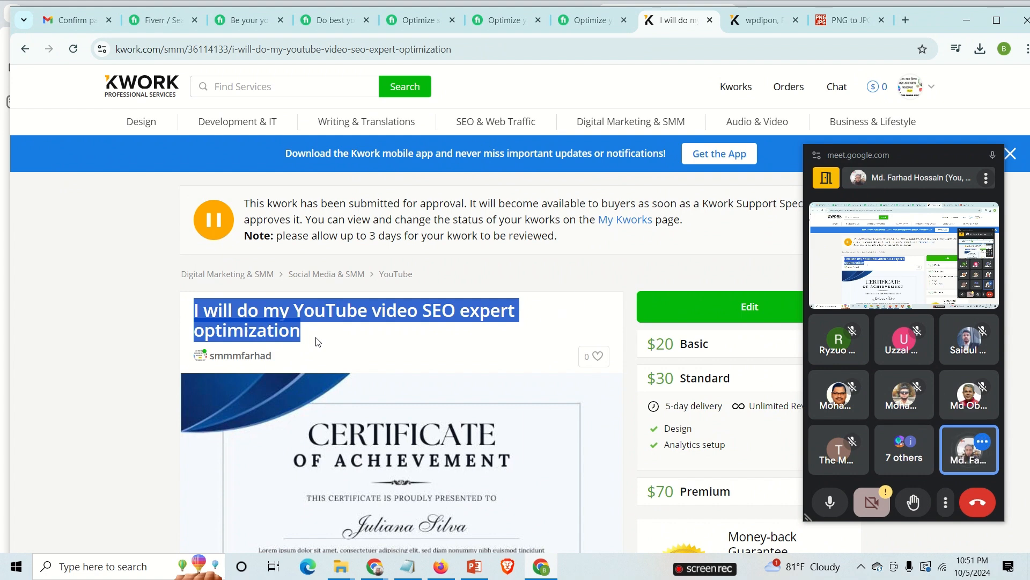
left_click_drag(294, 310, 385, 311)
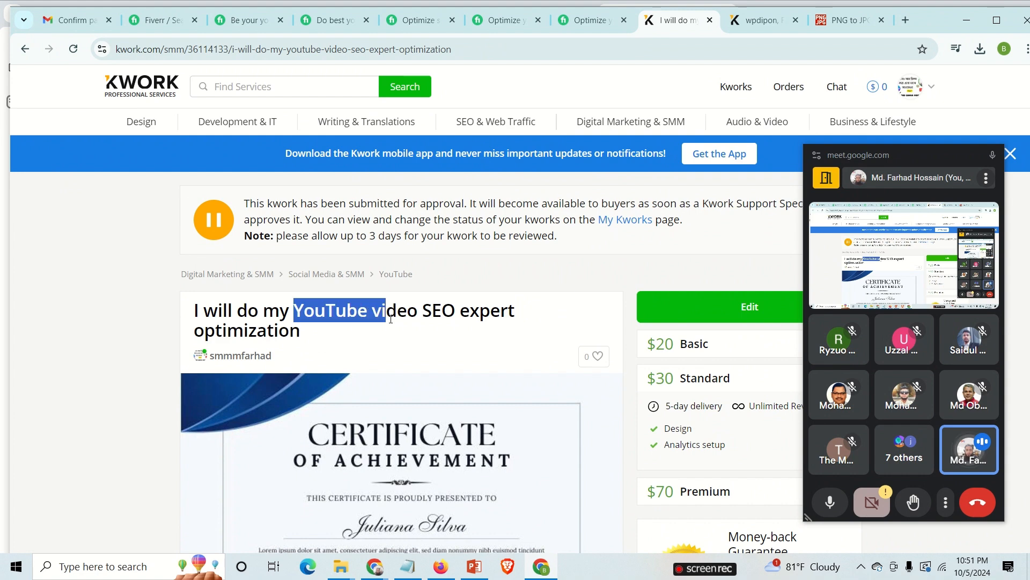
scroll(435, 339, "down", 3)
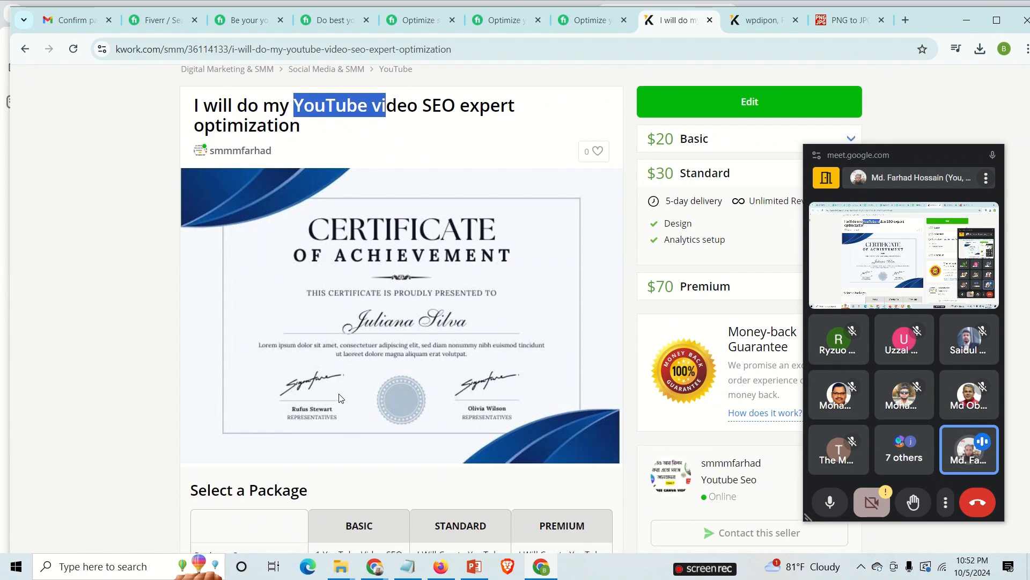
scroll(338, 394, "down", 3)
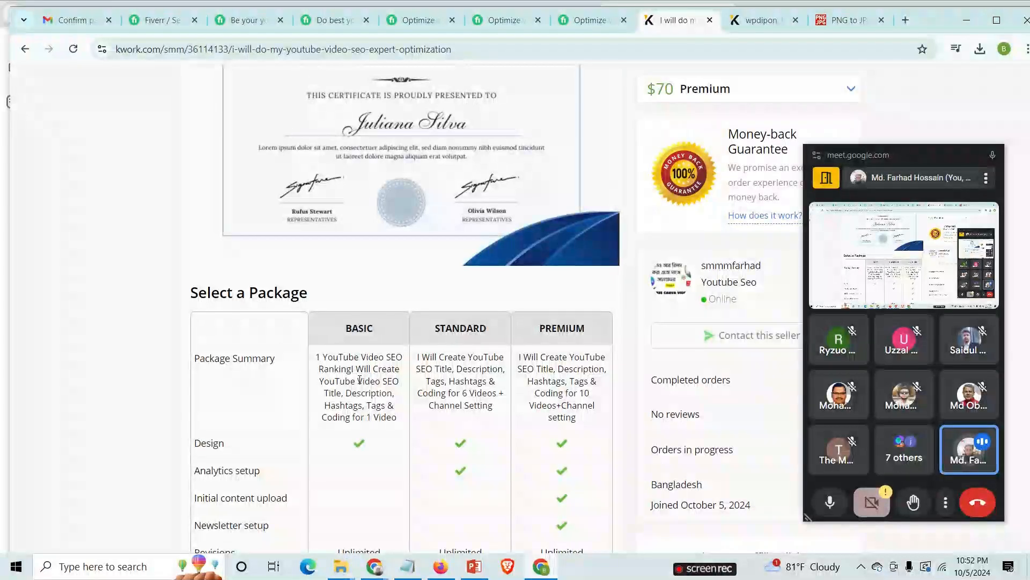
scroll(287, 327, "up", 6)
left_click(310, 316)
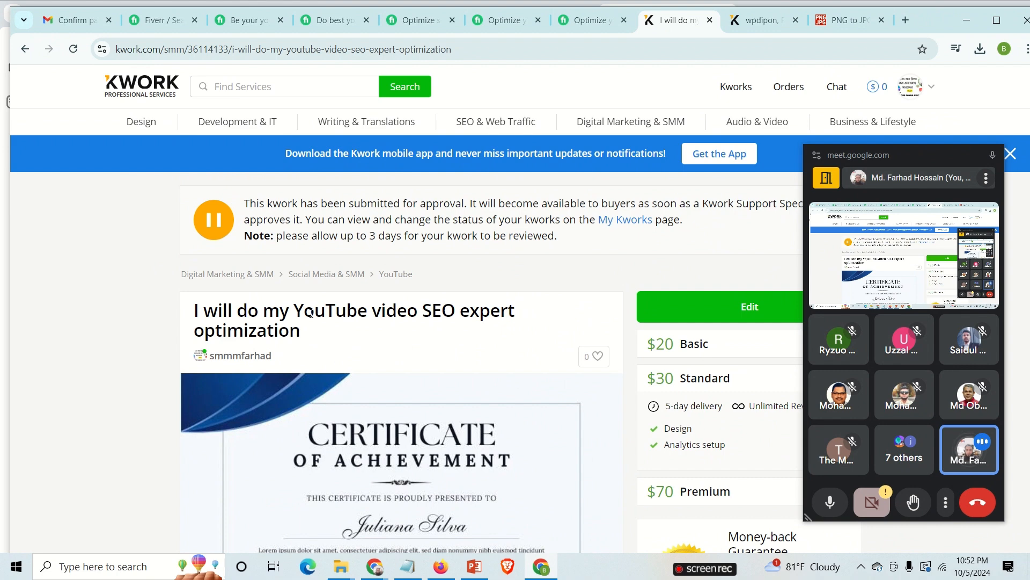
left_click_drag(297, 310, 419, 314)
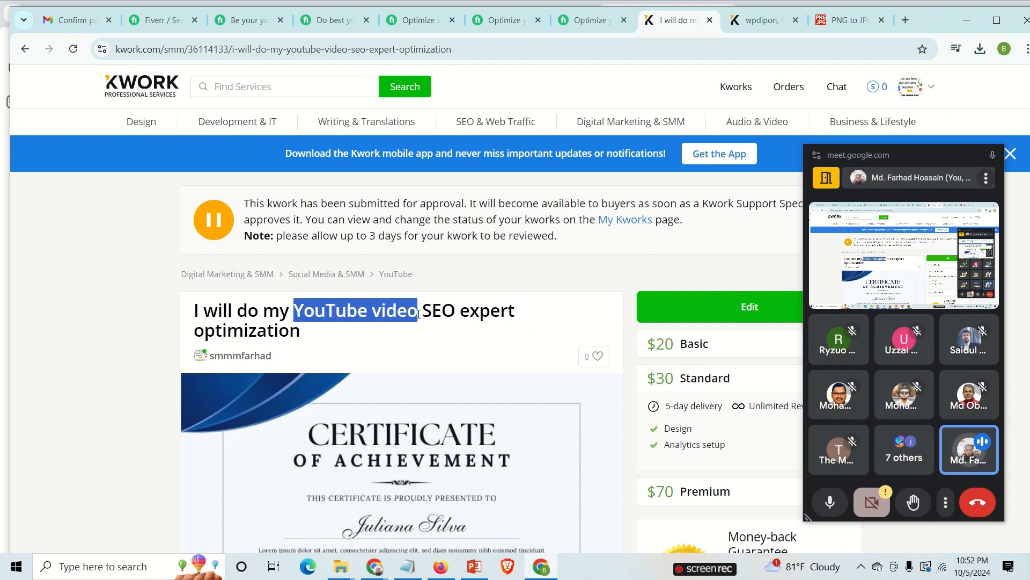
left_click(411, 309)
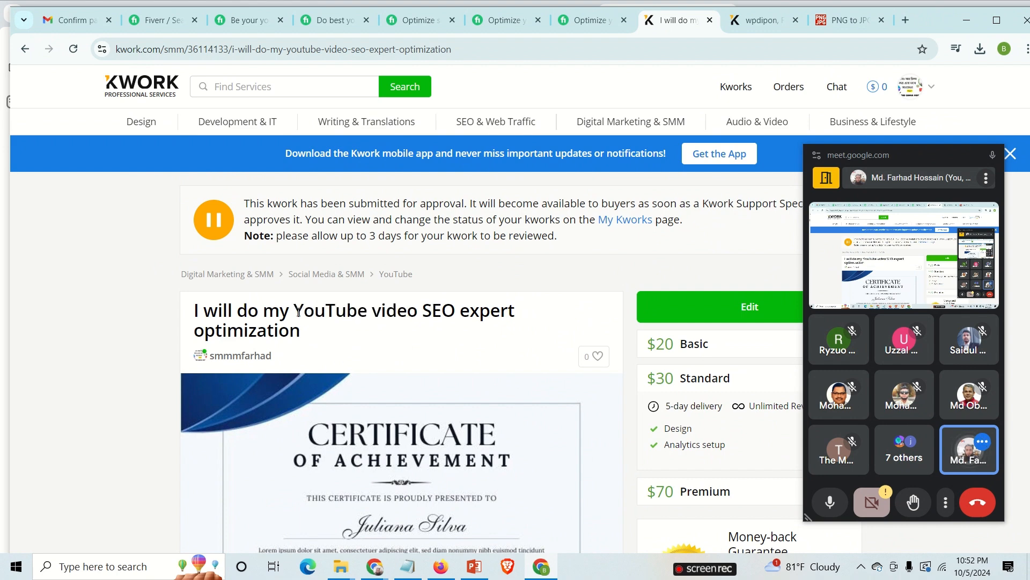
left_click_drag(298, 312, 452, 312)
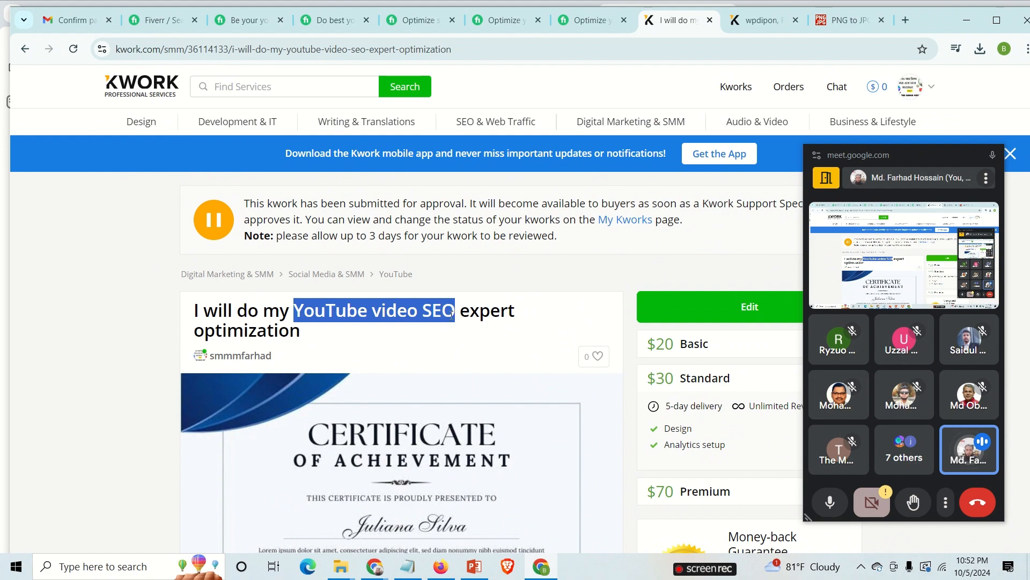
right_click(411, 312)
Step: Copy the 'YouTube video SEO' phrase and scroll through the package table and overview
left_click(433, 328)
scroll(454, 360, "down", 5)
scroll(454, 360, "down", 5)
scroll(417, 324, "up", 10)
scroll(415, 317, "down", 15)
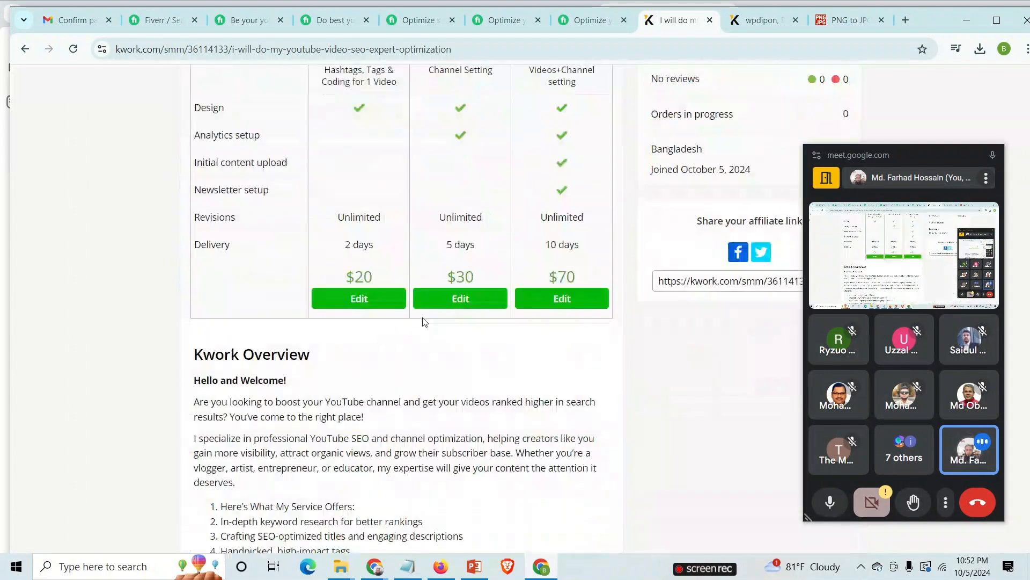
scroll(342, 414, "down", 5)
scroll(333, 349, "down", 6)
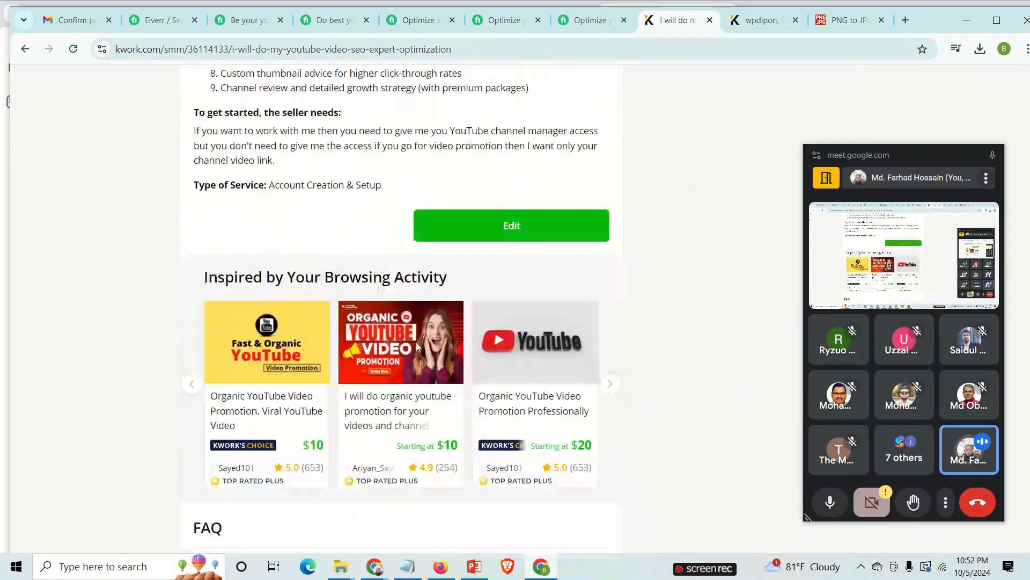
scroll(417, 346, "up", 12)
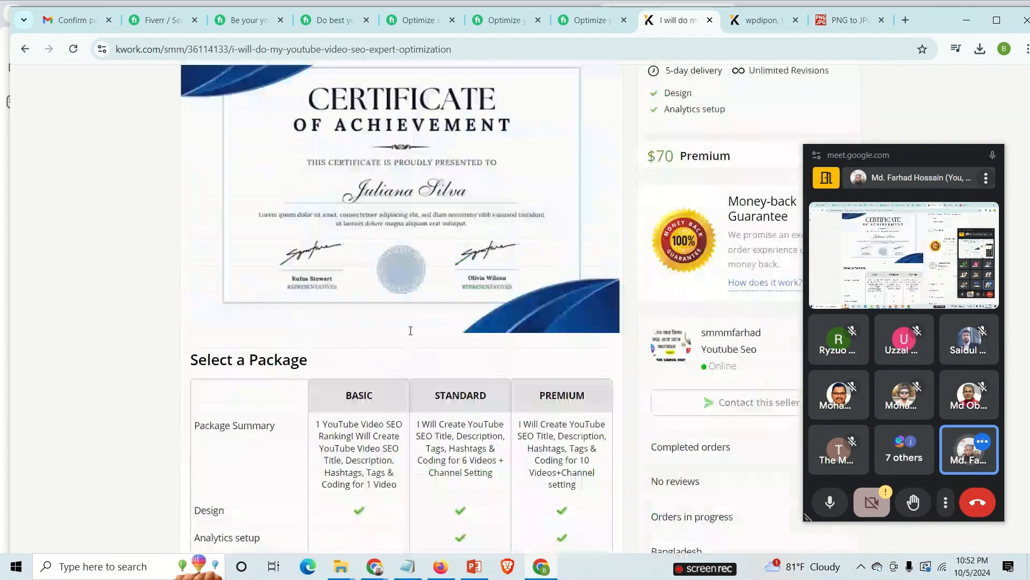
scroll(409, 333, "up", 5)
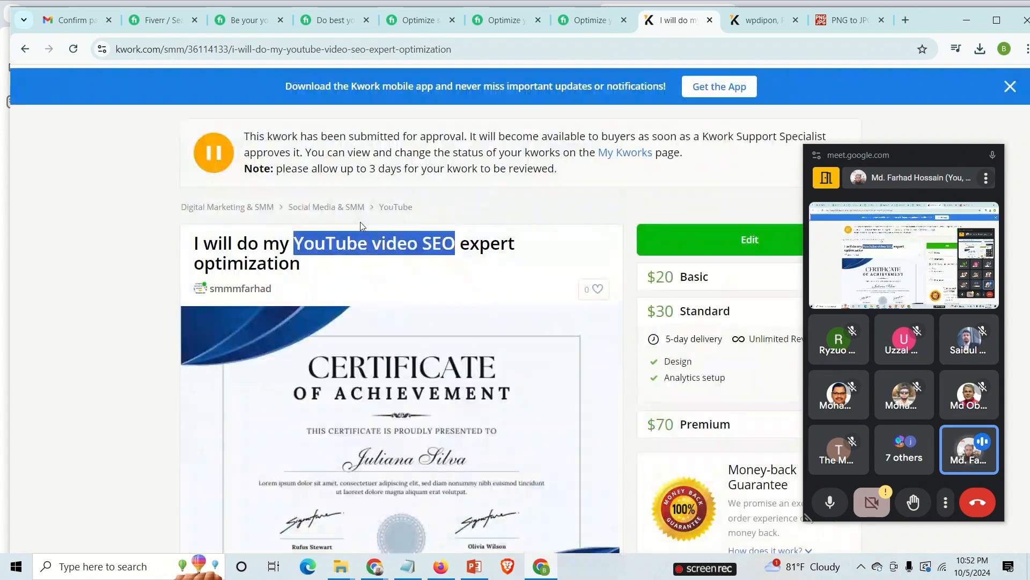
scroll(363, 268, "down", 5)
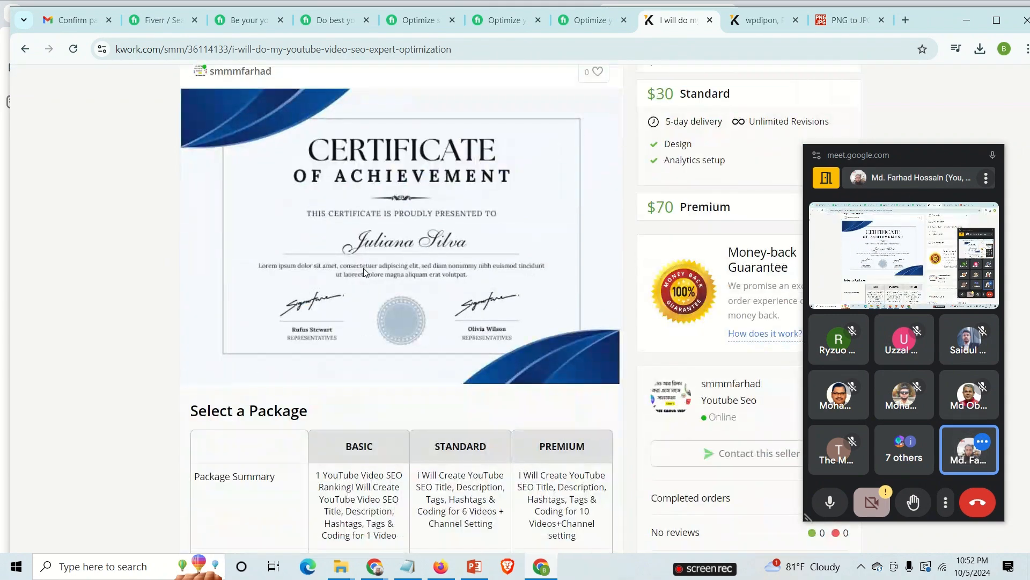
scroll(370, 240, "down", 3)
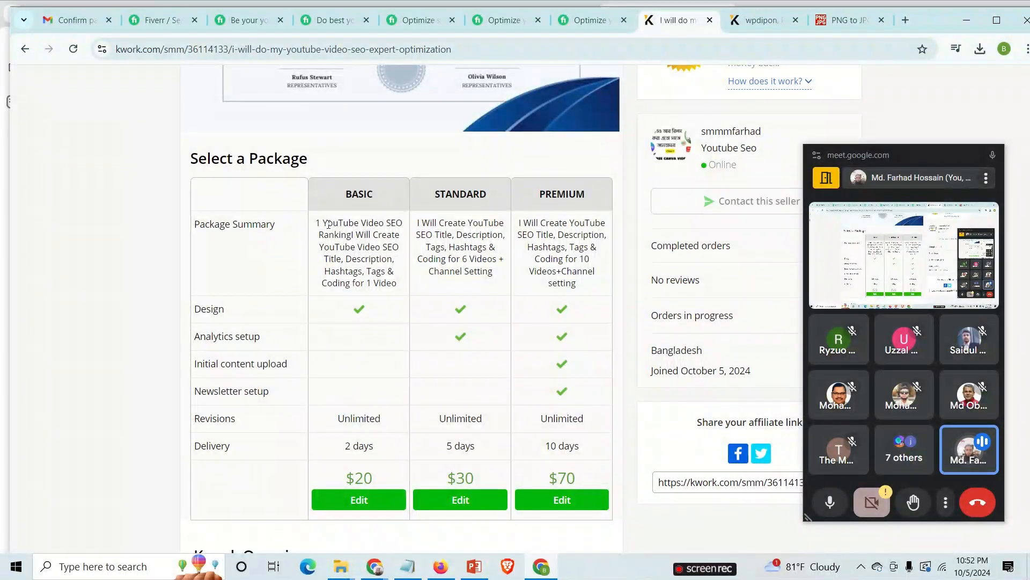
Step: Select and clear text in the Standard and Premium package summaries
left_click_drag(324, 222, 386, 272)
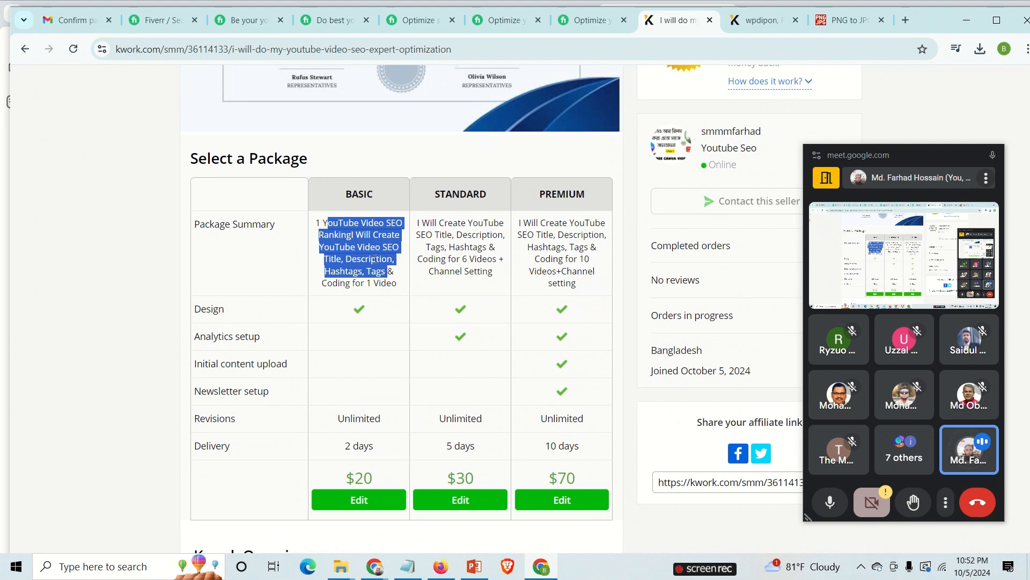
left_click_drag(454, 236, 477, 271)
left_click(538, 236)
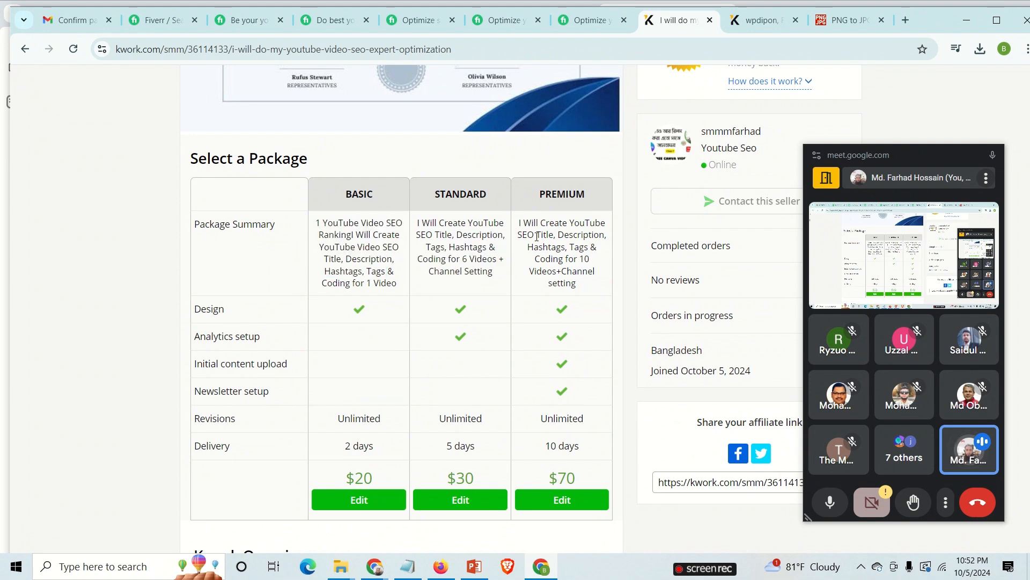
left_click_drag(534, 220, 583, 237)
left_click(531, 224)
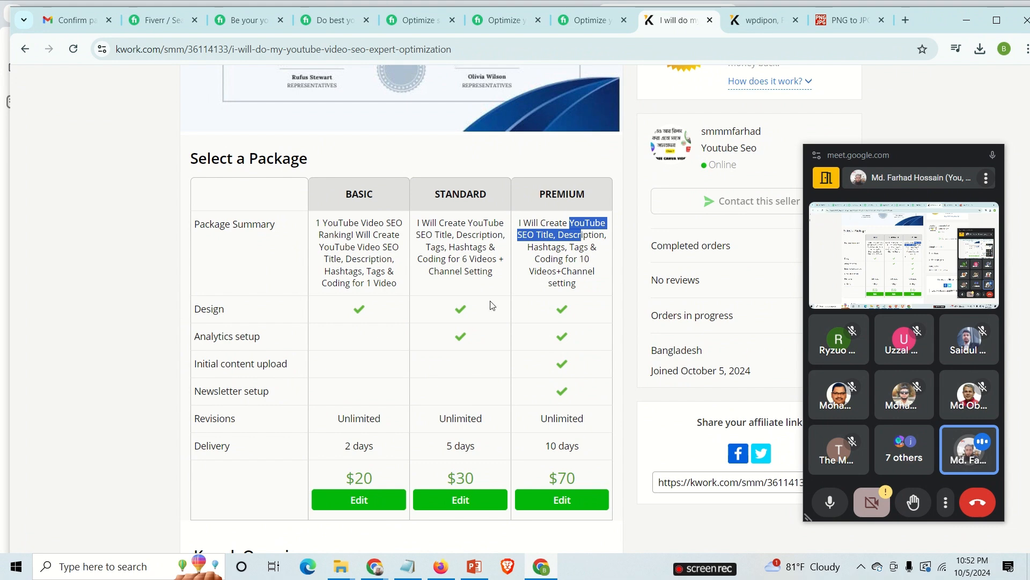
scroll(492, 305, "down", 15)
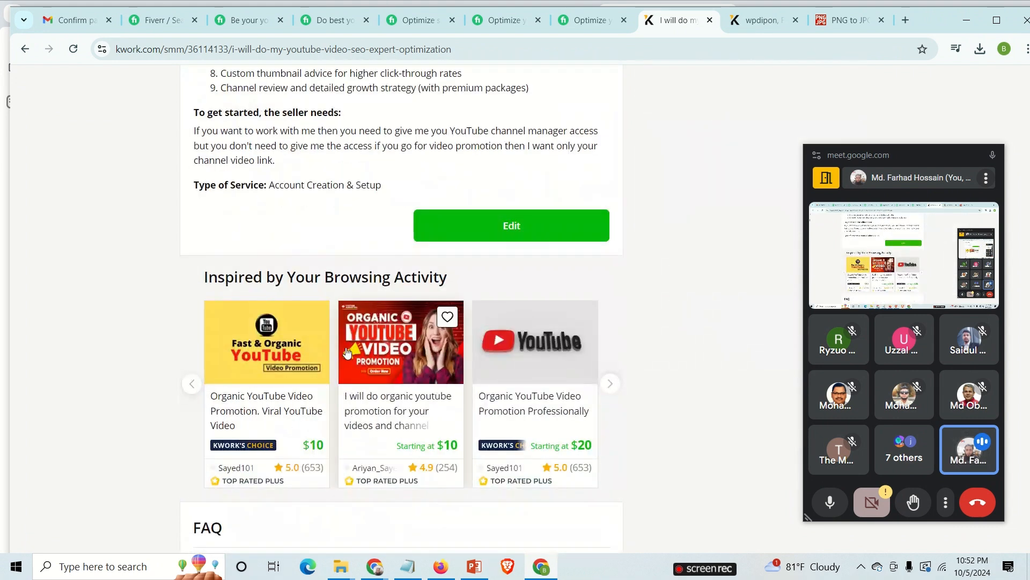
scroll(363, 247, "up", 5)
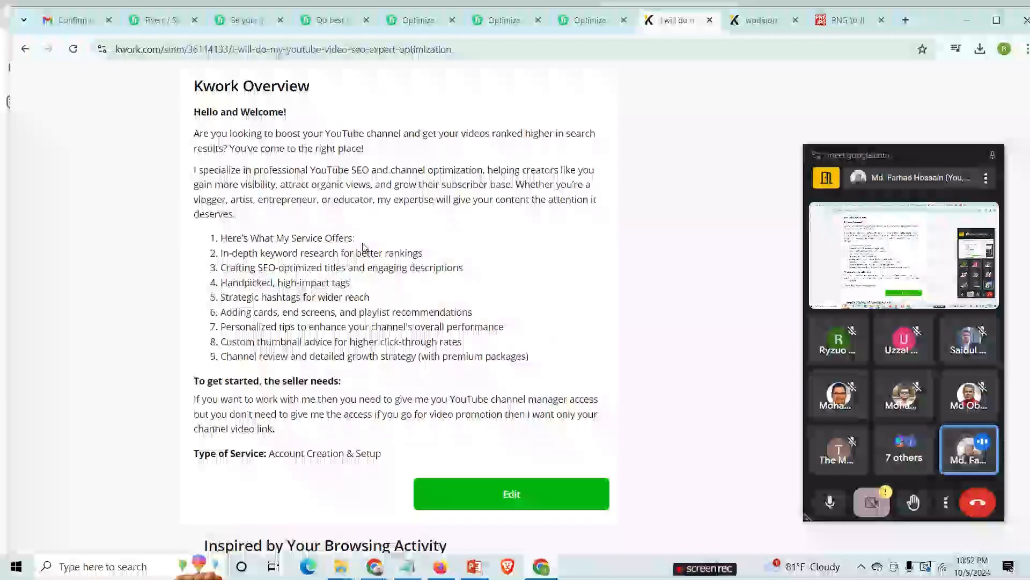
scroll(362, 247, "up", 5)
Step: Highlight the 8,700+ results count in Fiverr's youtube seo search, then return to the Kwork gig page
left_click(263, 21)
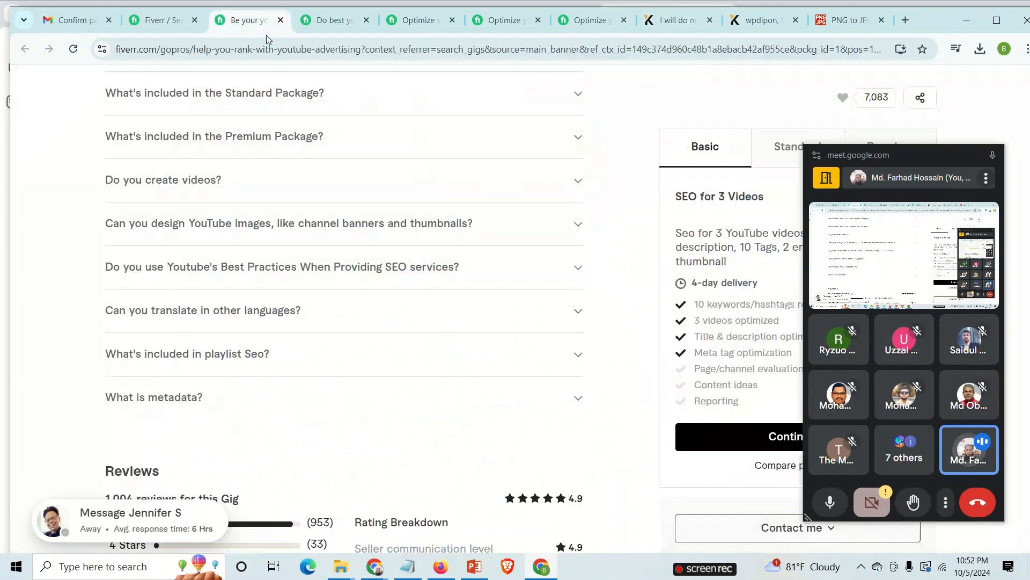
left_click(170, 26)
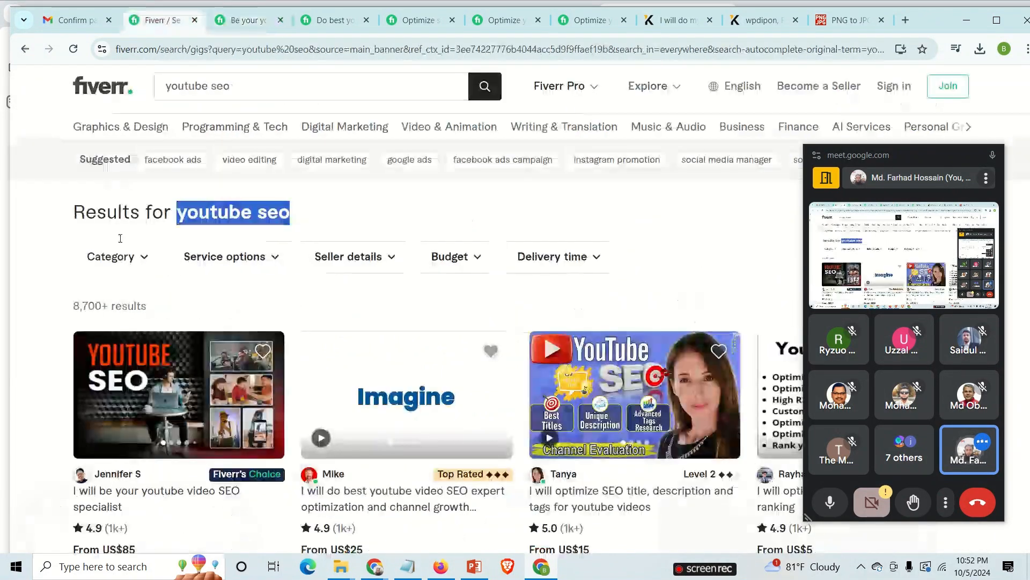
left_click_drag(55, 310, 149, 309)
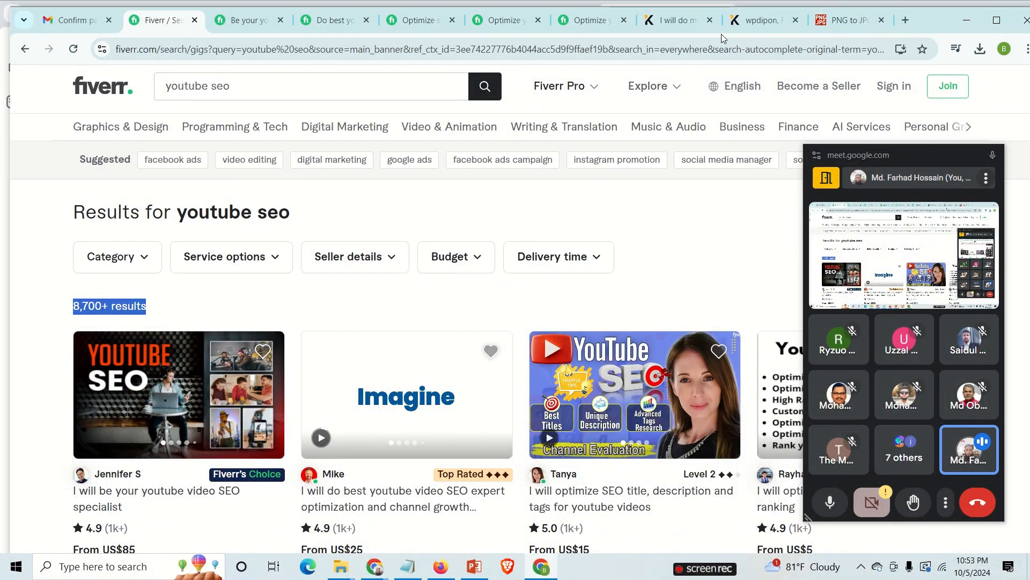
left_click(679, 21)
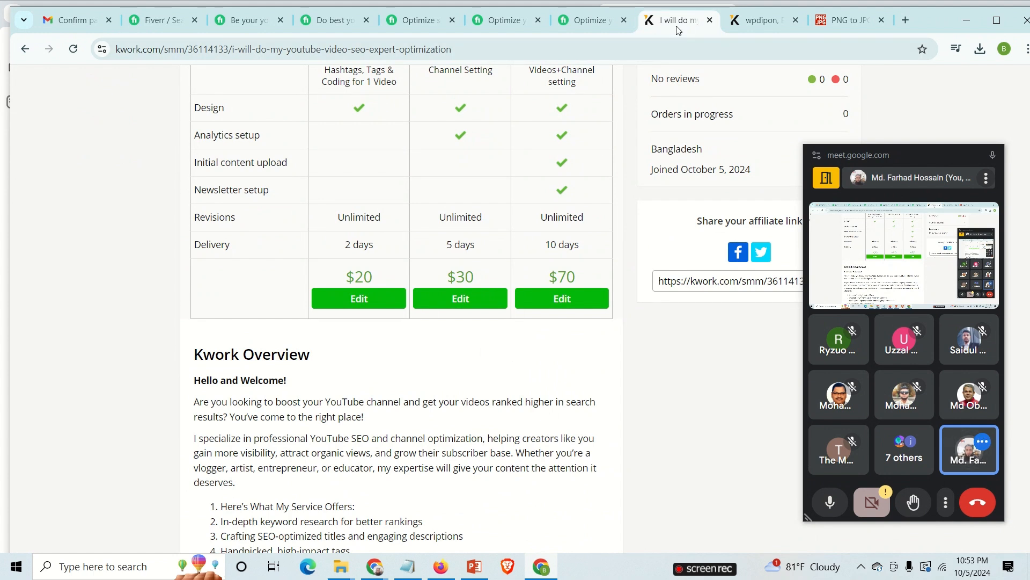
Step: Scroll back to the top and briefly select the gig title from 'my' through 'optimization'
scroll(133, 284, "up", 6)
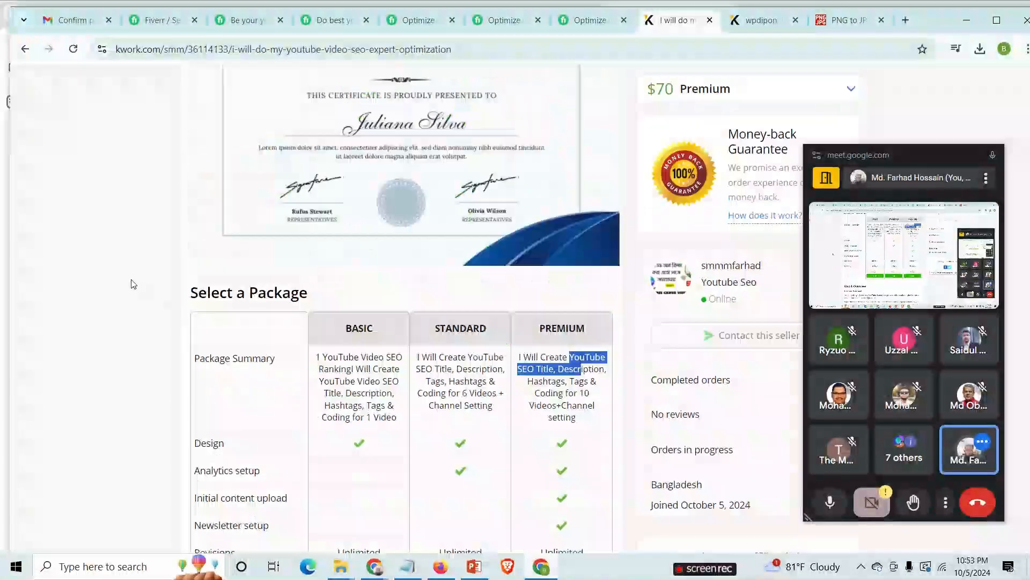
scroll(133, 284, "up", 7)
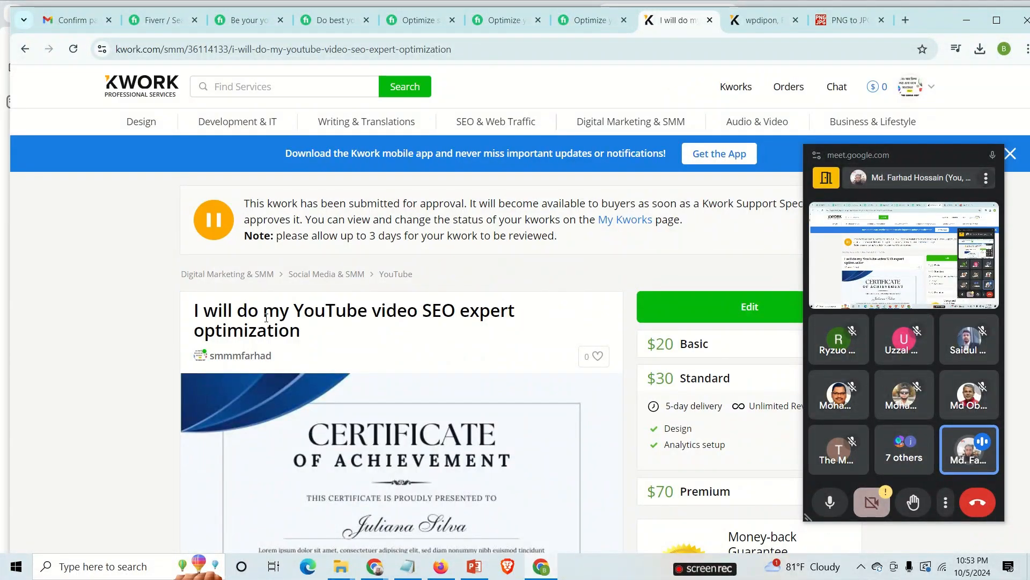
left_click_drag(274, 311, 335, 333)
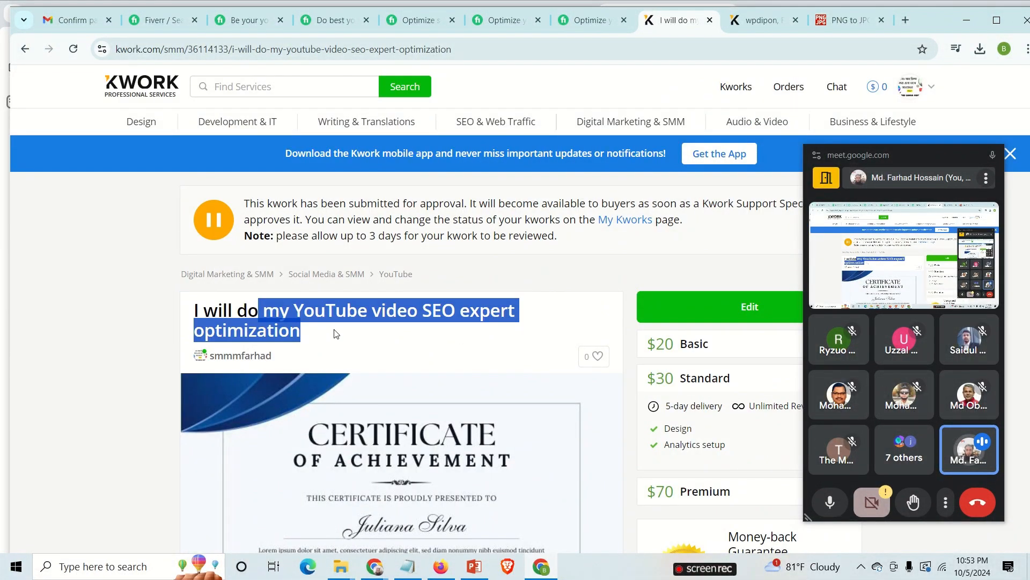
left_click(330, 311)
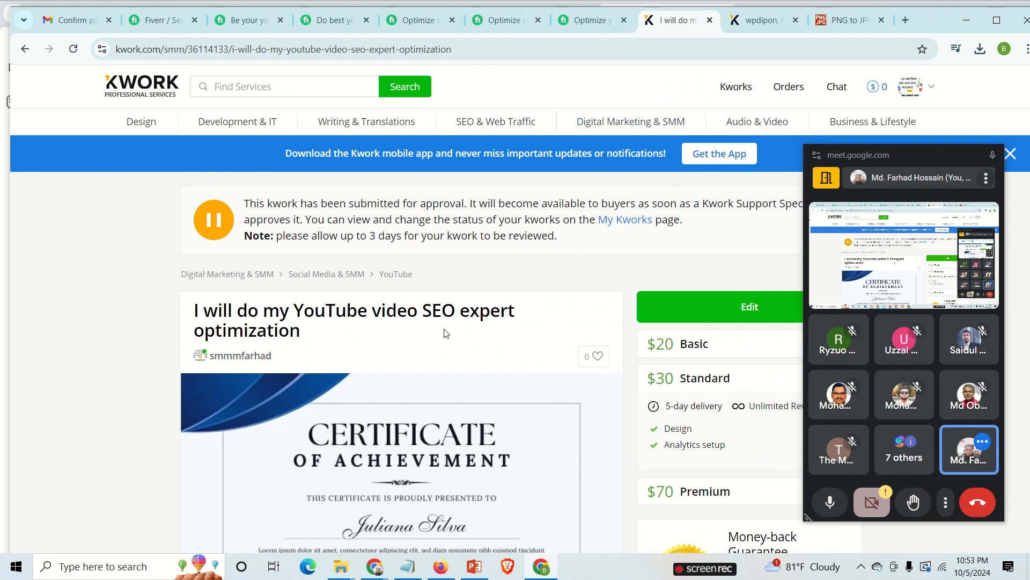
Step: Bring up the Notepad service list, pause the screen recording, and return to the Google Meet call
left_click(409, 566)
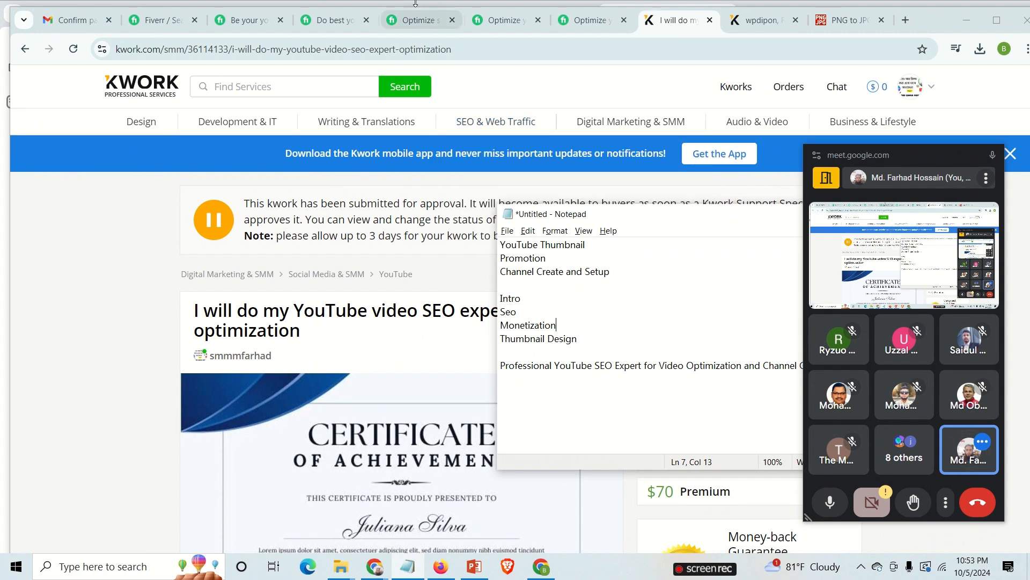
left_click(439, 26)
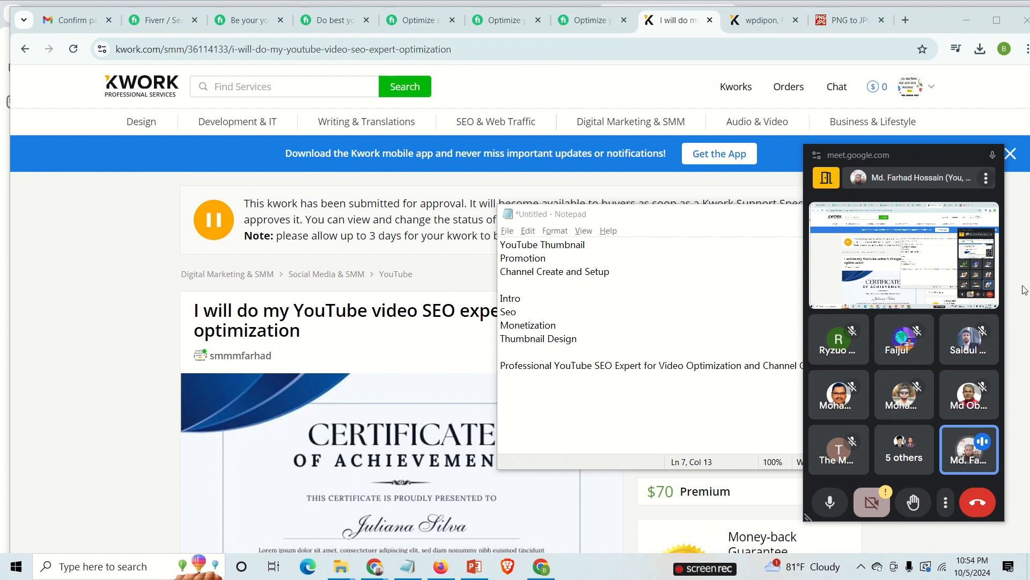
left_click(978, 157)
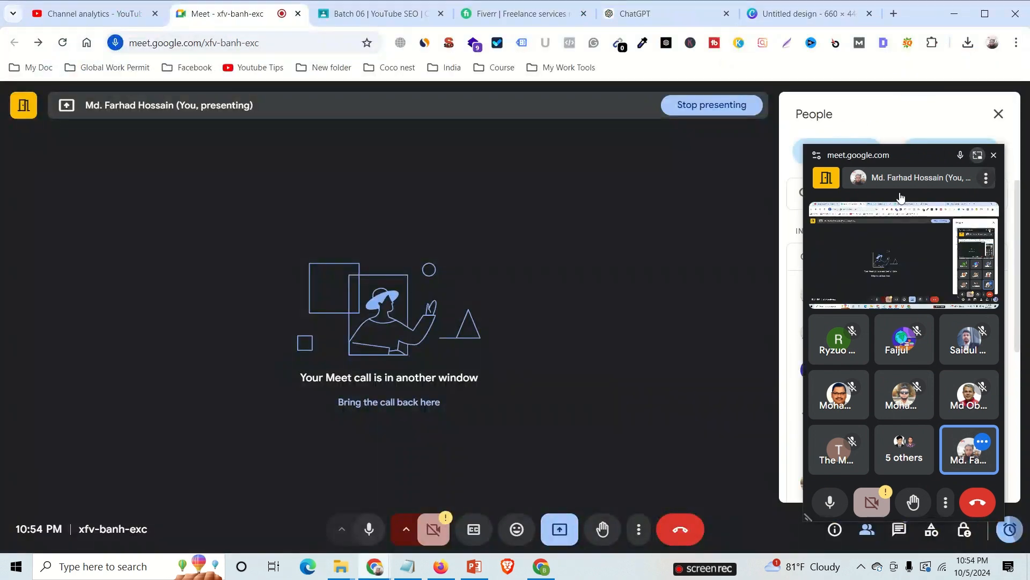